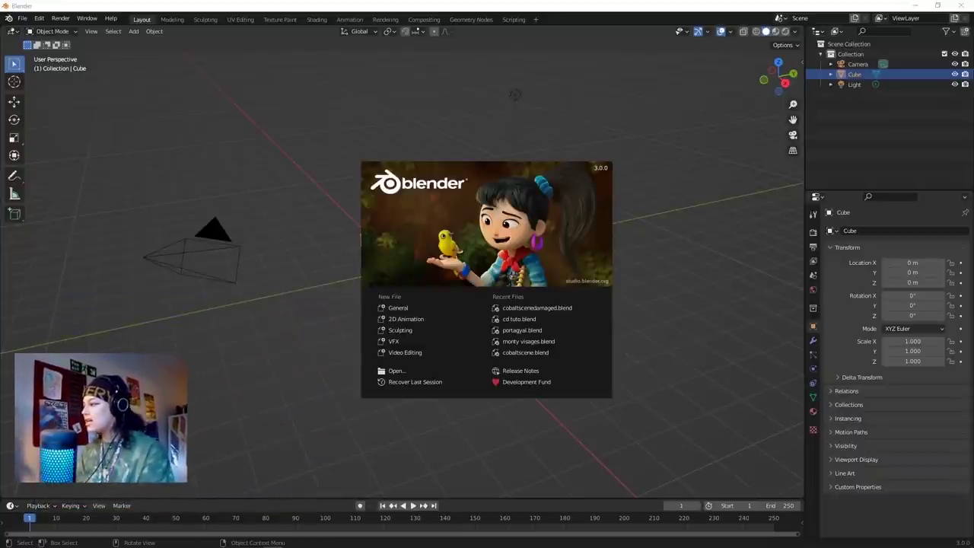
Switch to the browser and look over the installation instructions for the Screencast Keys add-on.
{"action": "key", "text": "alt+Tab"}
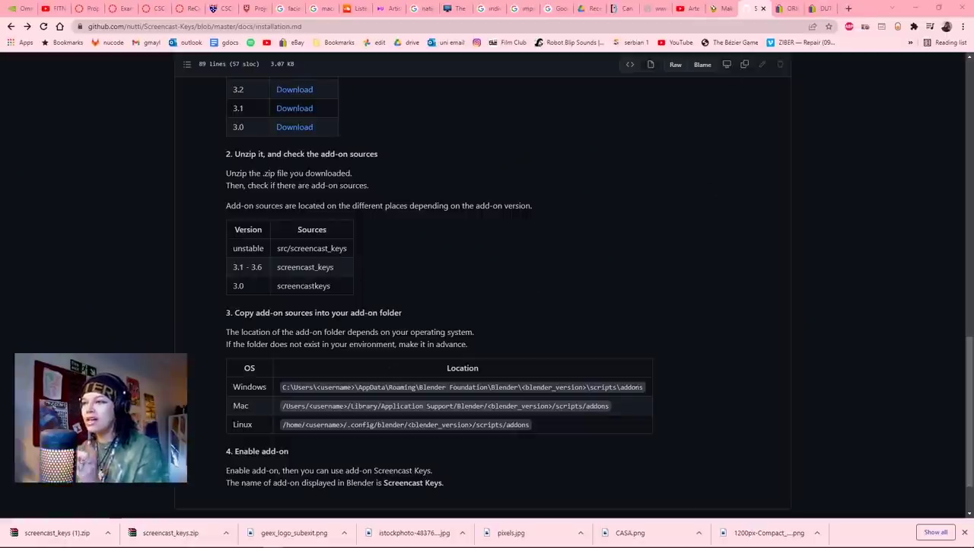
{"action": "left_click", "coordinate": [104, 68]}
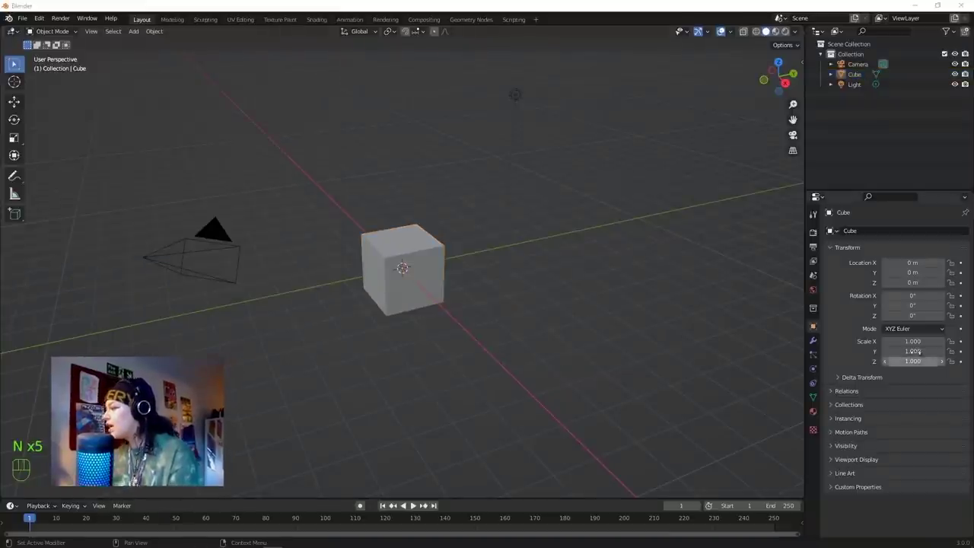
{"action": "left_click", "coordinate": [452, 322]}
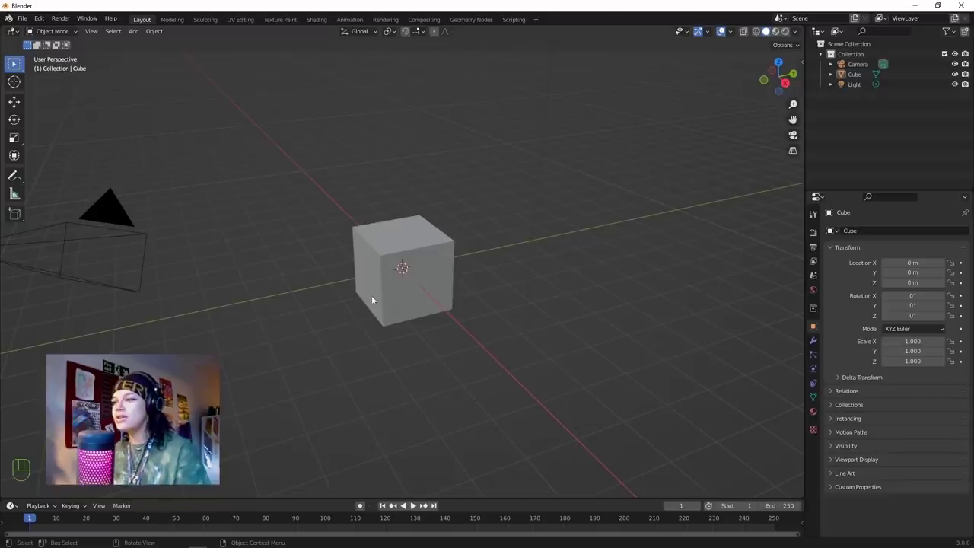
{"action": "scroll", "coordinate": [335, 302], "scroll_direction": "down", "scroll_amount": 3}
{"action": "scroll", "coordinate": [339, 300], "scroll_direction": "up", "scroll_amount": 3}
{"action": "scroll", "coordinate": [331, 288], "scroll_direction": "down", "scroll_amount": 4}
{"action": "scroll", "coordinate": [339, 287], "scroll_direction": "up", "scroll_amount": 4}
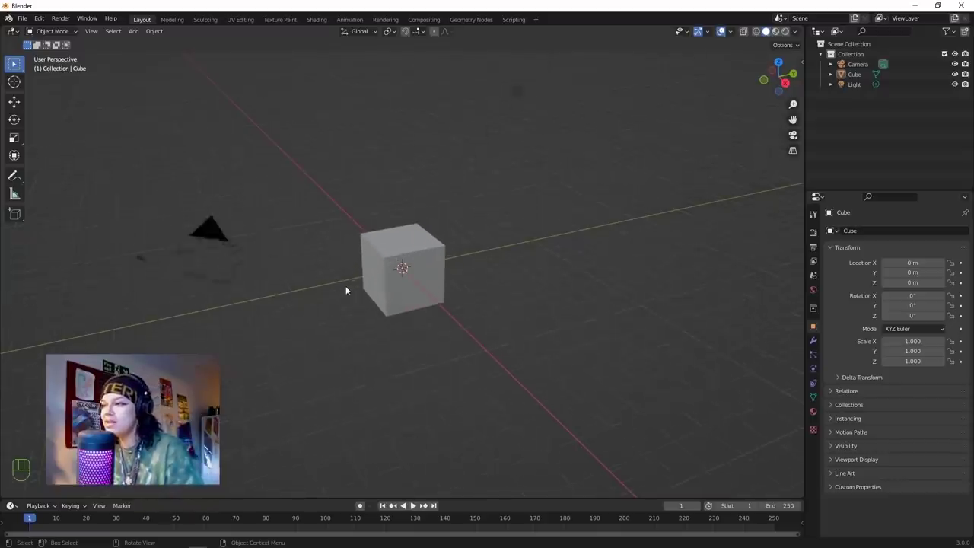
Flatten the default cube into a thin slab by scaling it along Z to about 0.051, and deselect it.
{"action": "left_click", "coordinate": [373, 284]}
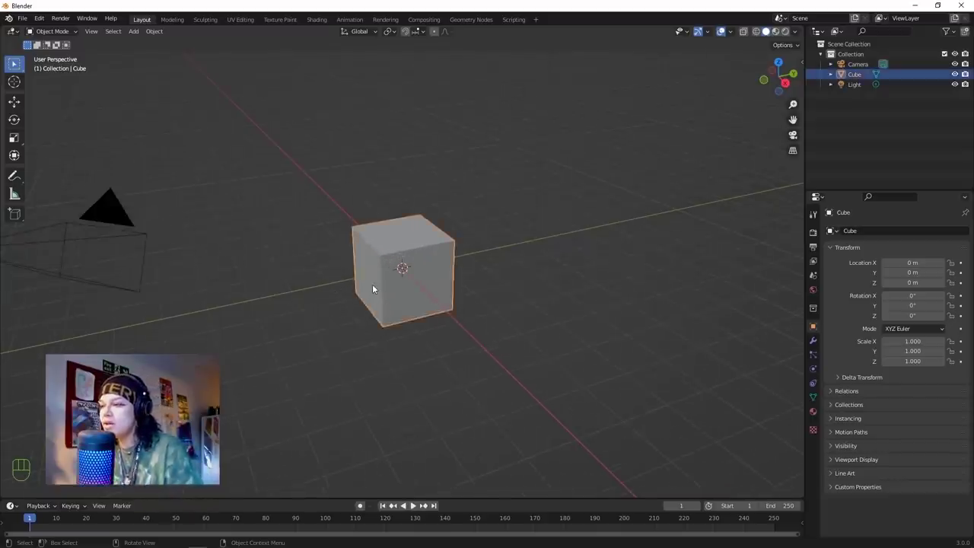
{"action": "left_click", "coordinate": [13, 137]}
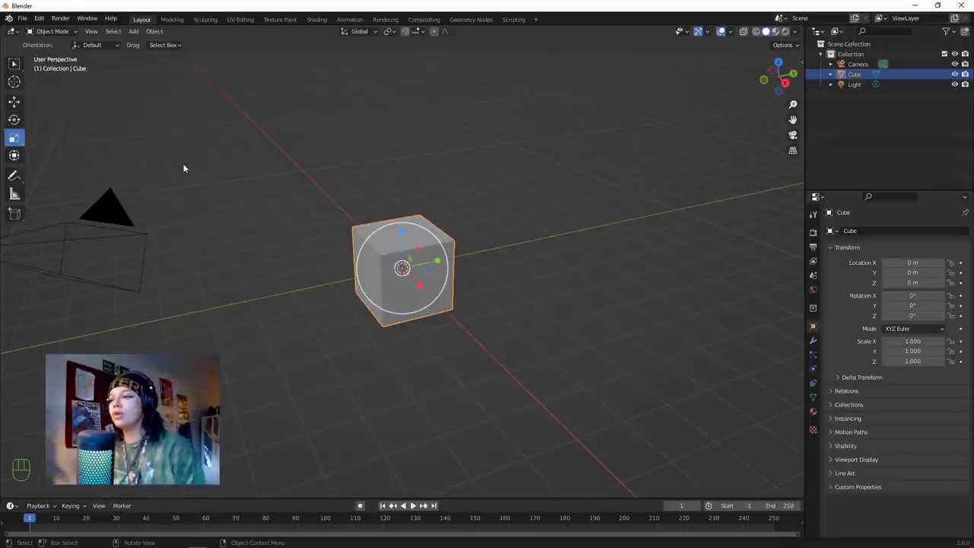
{"action": "scroll", "coordinate": [343, 252], "scroll_direction": "up", "scroll_amount": 2}
{"action": "middle_click_drag", "start_coordinate": [305, 244], "coordinate": [320, 234]}
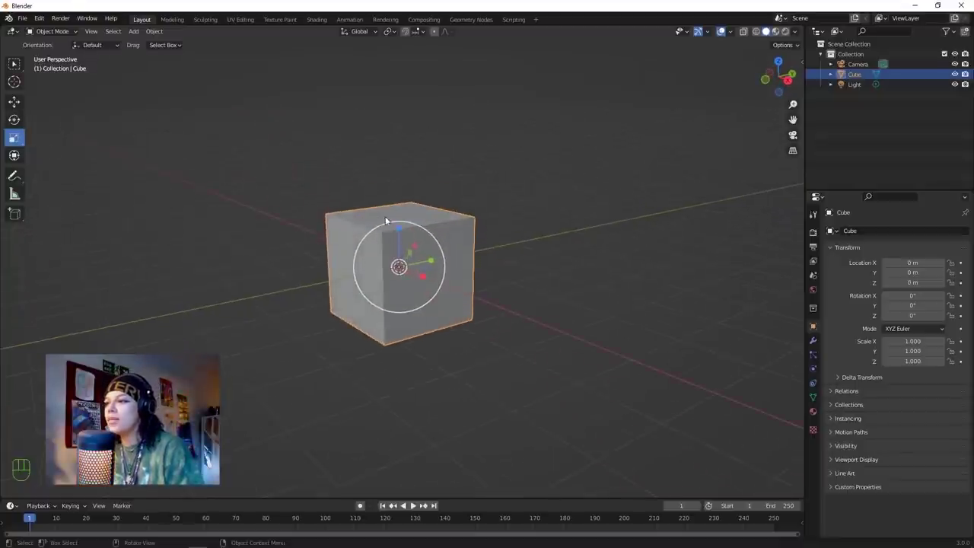
{"action": "scroll", "coordinate": [389, 225], "scroll_direction": "up", "scroll_amount": 2}
{"action": "left_click_drag", "start_coordinate": [398, 228], "coordinate": [399, 266]}
{"action": "scroll", "coordinate": [490, 326], "scroll_direction": "up", "scroll_amount": 4}
{"action": "middle_click_drag", "start_coordinate": [489, 326], "coordinate": [463, 311]}
{"action": "scroll", "coordinate": [466, 311], "scroll_direction": "up", "scroll_amount": 1}
{"action": "left_click_drag", "start_coordinate": [478, 278], "coordinate": [477, 259]}
{"action": "middle_click_drag", "start_coordinate": [386, 258], "coordinate": [368, 233]}
{"action": "left_click", "coordinate": [147, 228]}
{"action": "middle_click_drag", "start_coordinate": [378, 285], "coordinate": [360, 264]}
{"action": "scroll", "coordinate": [370, 271], "scroll_direction": "down", "scroll_amount": 1}
{"action": "scroll", "coordinate": [376, 275], "scroll_direction": "up", "scroll_amount": 4}
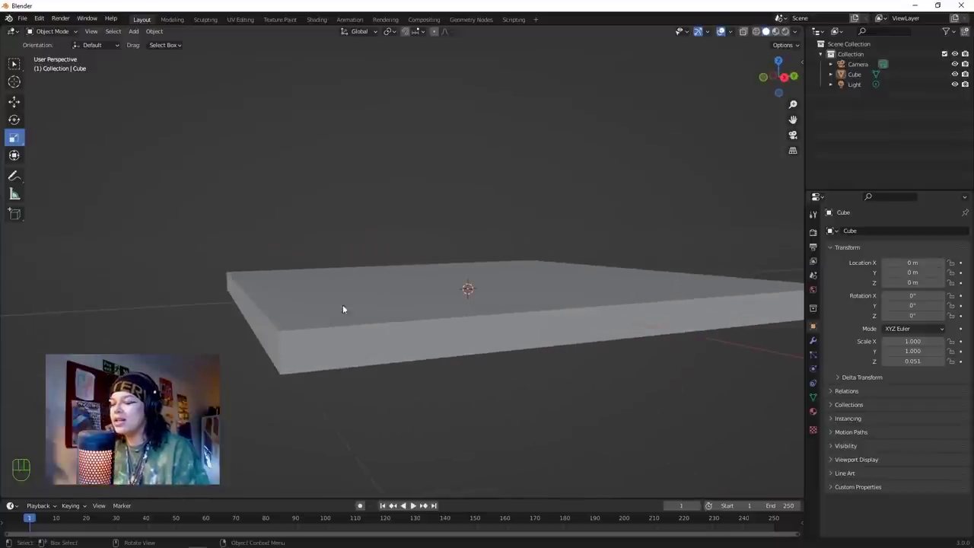
{"action": "scroll", "coordinate": [420, 380], "scroll_direction": "down", "scroll_amount": 3}
{"action": "middle_click_drag", "start_coordinate": [419, 380], "coordinate": [404, 325]}
{"action": "scroll", "coordinate": [388, 308], "scroll_direction": "up", "scroll_amount": 3}
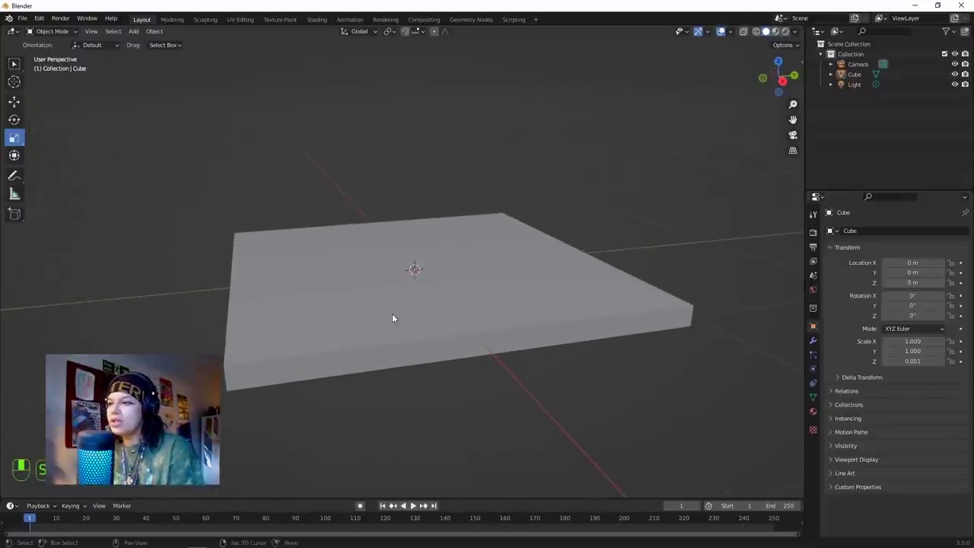
Select the slab and open it in Edit Mode with none of its geometry selected.
{"action": "left_click", "coordinate": [385, 317]}
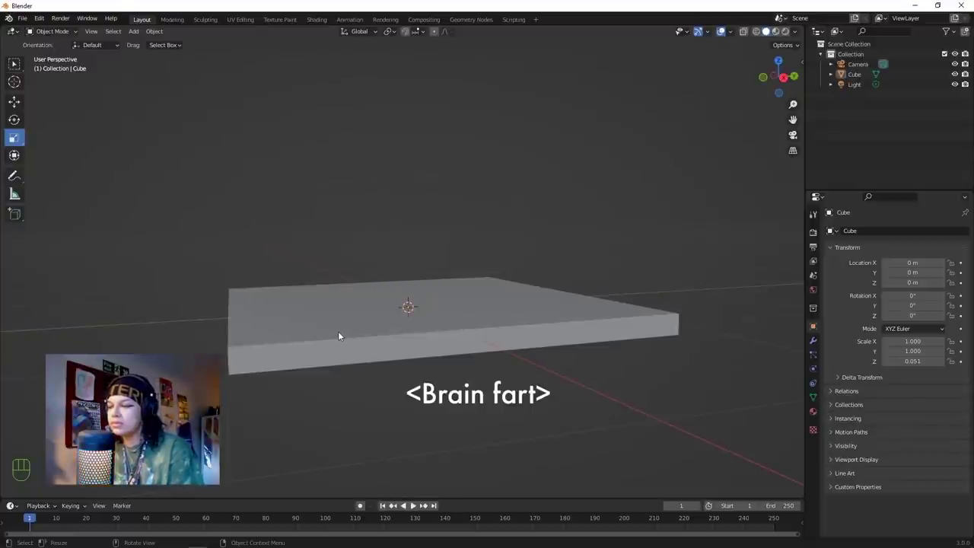
{"action": "left_click", "coordinate": [338, 331]}
{"action": "key", "text": "KP_Decimal"}
{"action": "key", "text": "Tab"}
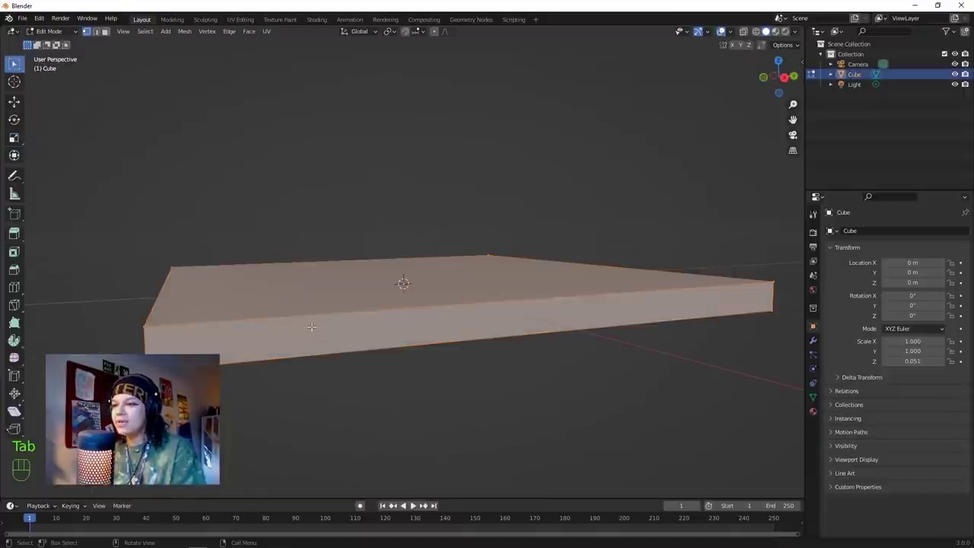
{"action": "left_click", "coordinate": [238, 368]}
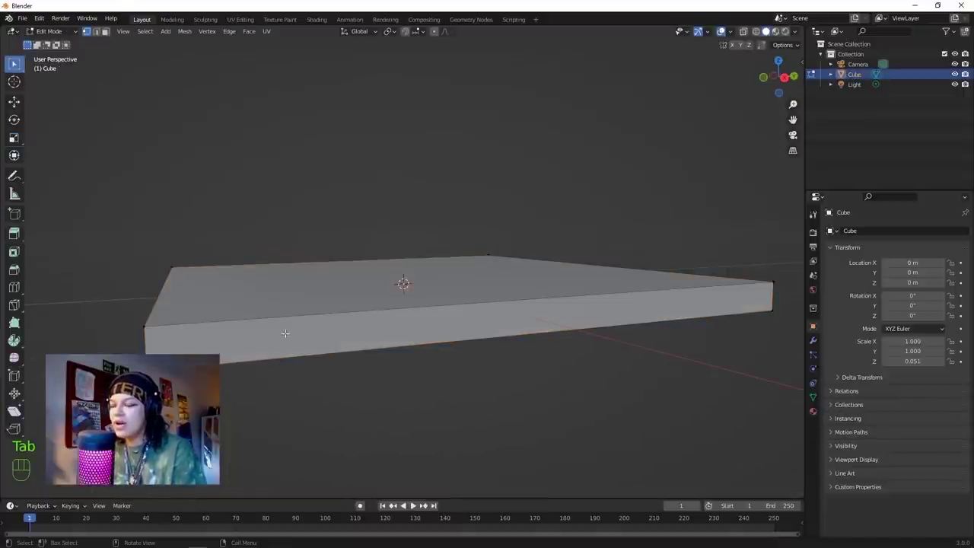
{"action": "scroll", "coordinate": [222, 355], "scroll_direction": "down", "scroll_amount": 1}
{"action": "scroll", "coordinate": [224, 355], "scroll_direction": "up", "scroll_amount": 2}
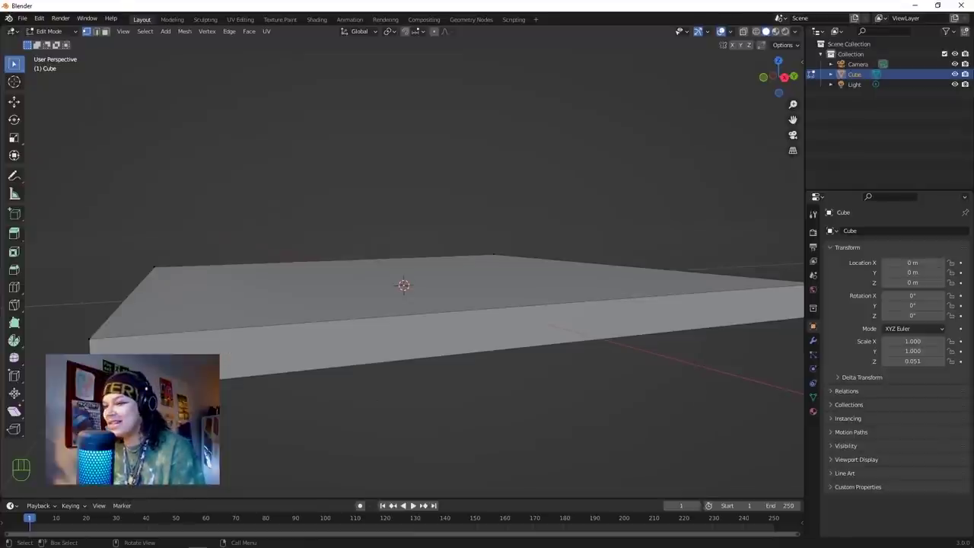
{"action": "scroll", "coordinate": [230, 349], "scroll_direction": "down", "scroll_amount": 2}
{"action": "middle_click_drag", "start_coordinate": [230, 347], "coordinate": [307, 336]}
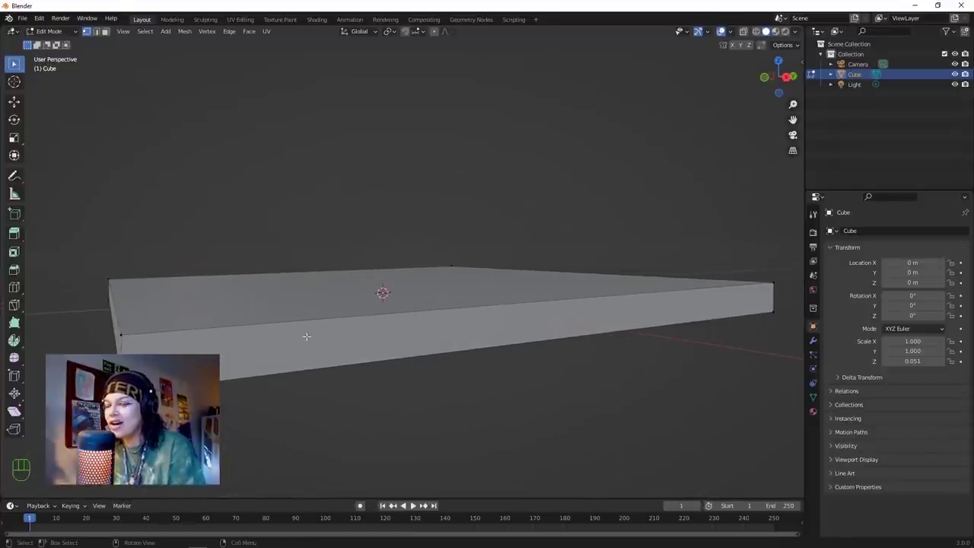
Try to bevel all of the slab's edges with 8 segments, and undo the bevel.
{"action": "key", "text": "a"}
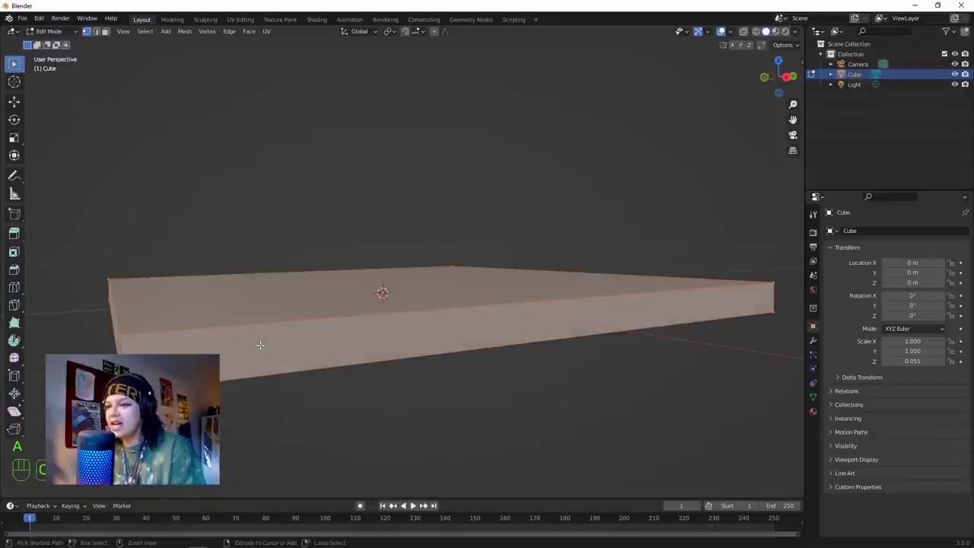
{"action": "key", "text": "ctrl+b"}
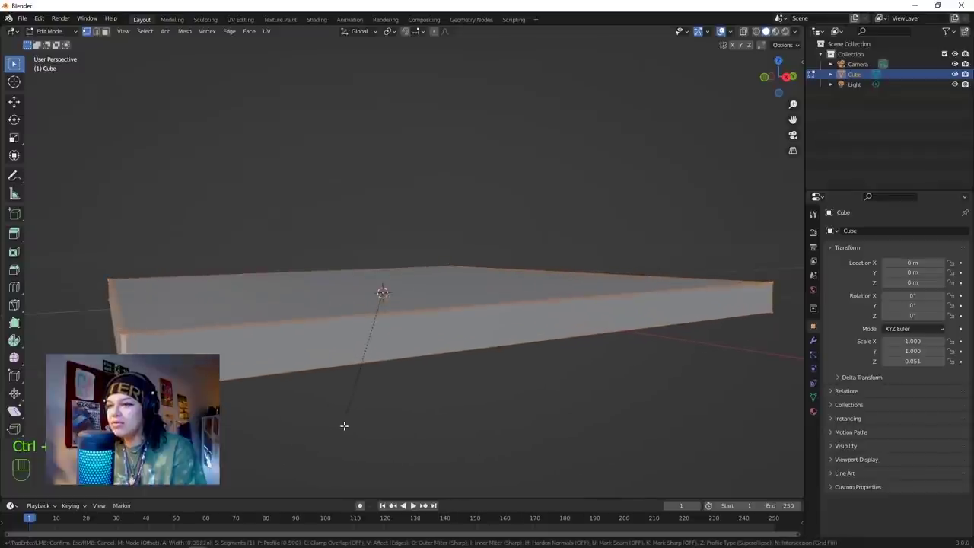
{"action": "scroll", "coordinate": [348, 435], "scroll_direction": "up", "scroll_amount": 3}
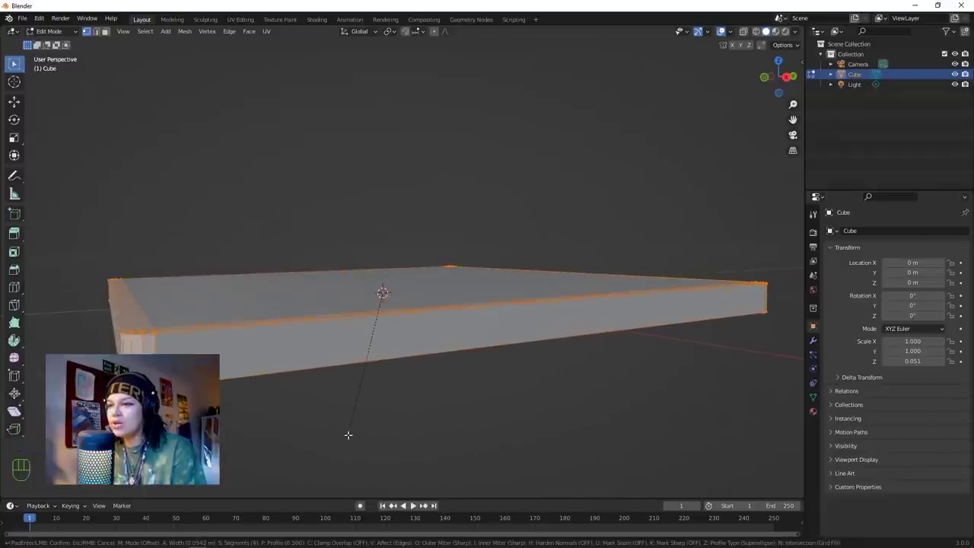
{"action": "left_click", "coordinate": [348, 435]}
{"action": "middle_click_drag", "start_coordinate": [174, 341], "coordinate": [253, 354]}
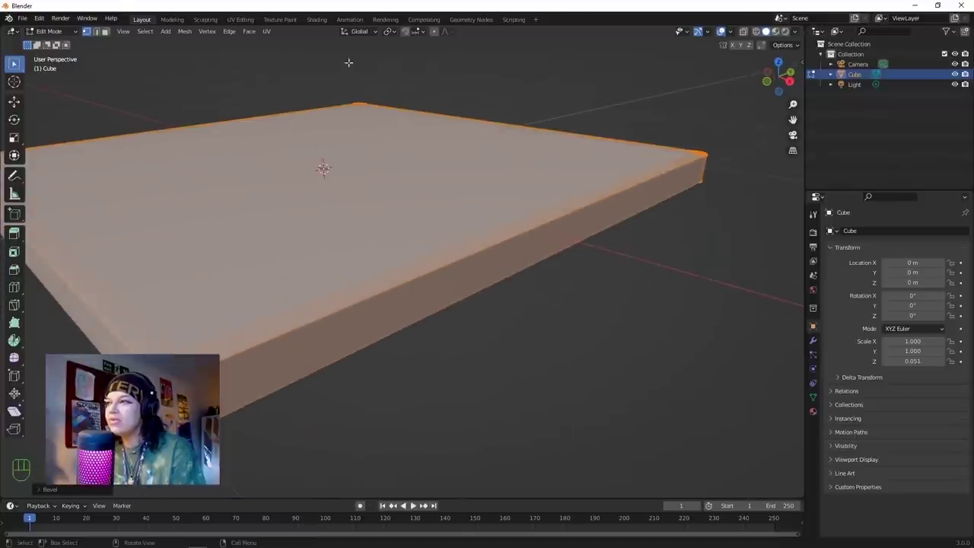
{"action": "key", "text": "ctrl+z"}
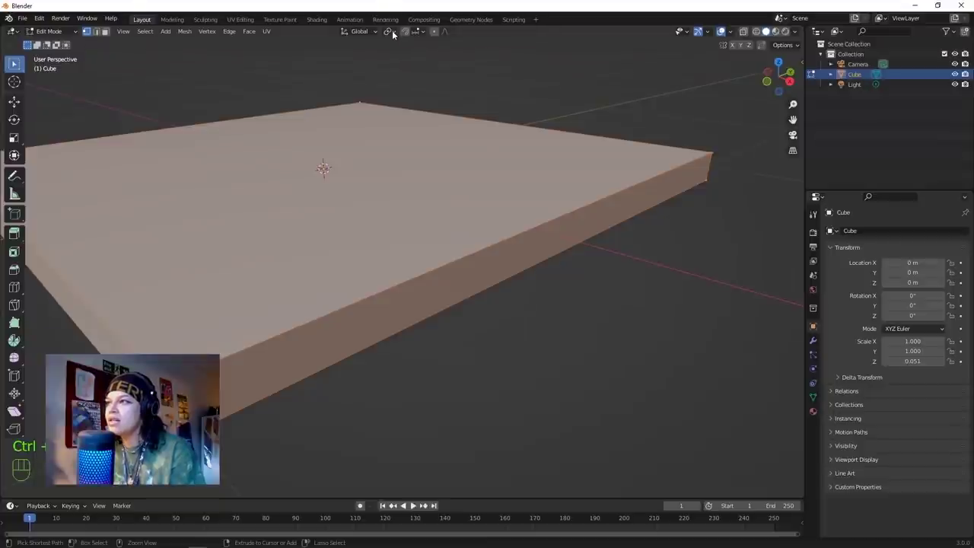
Set the transform pivot point to Median Point and clear the mesh selection.
{"action": "left_click", "coordinate": [389, 32]}
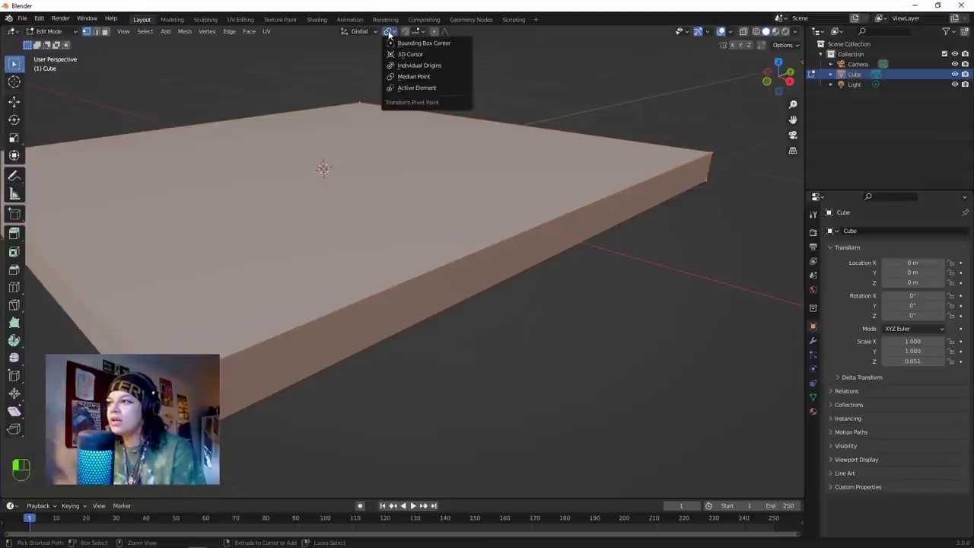
{"action": "left_click", "coordinate": [407, 77]}
{"action": "left_click", "coordinate": [302, 371]}
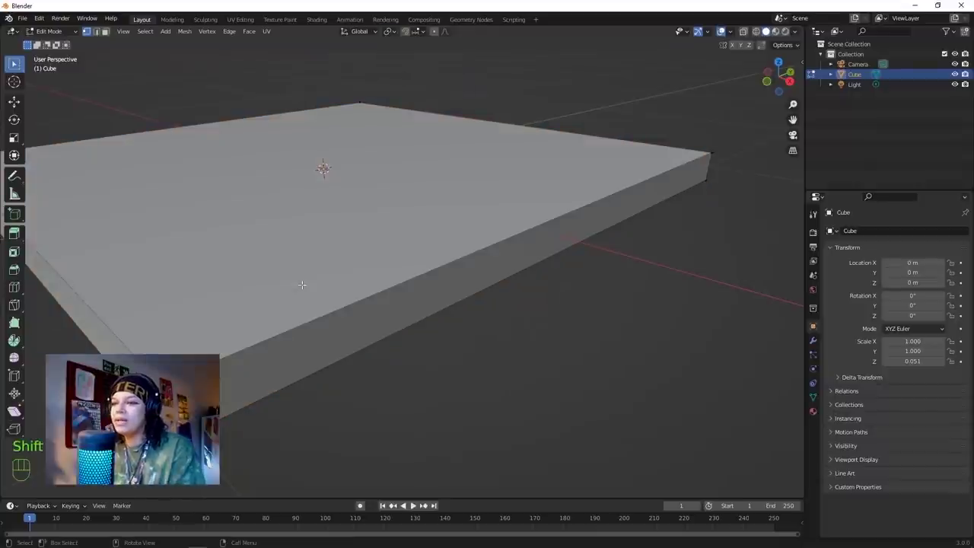
Return to Object Mode and apply the slab's scale.
{"action": "key", "text": "Tab"}
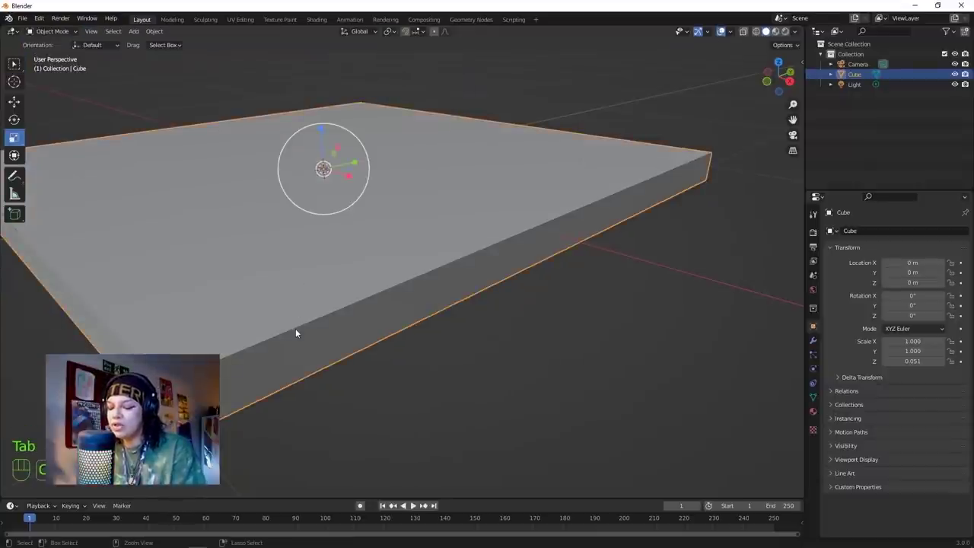
{"action": "key", "text": "ctrl+a"}
{"action": "left_click", "coordinate": [293, 352]}
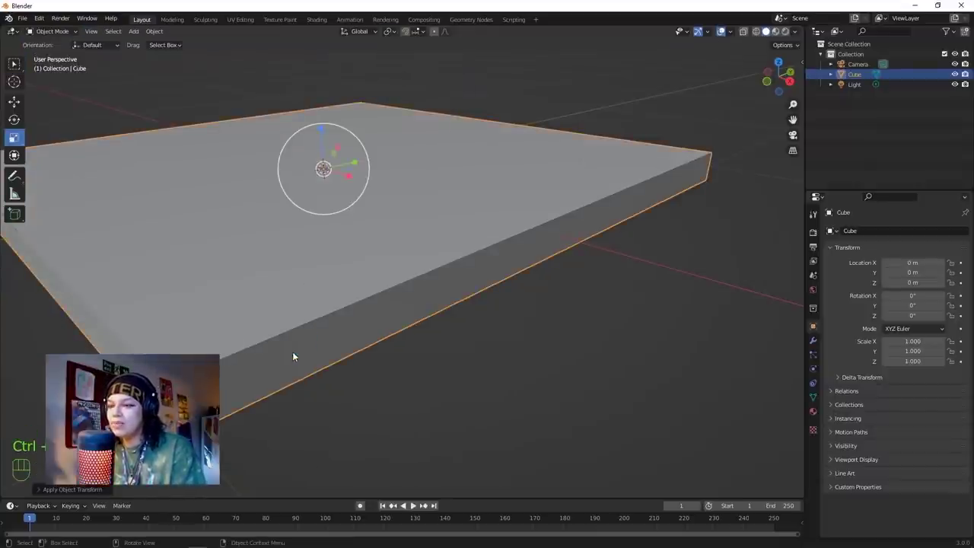
Bevel all of the slab's edges in Edit Mode with a small, 7-segment rounding, and return to Object Mode.
{"action": "key", "text": "Tab"}
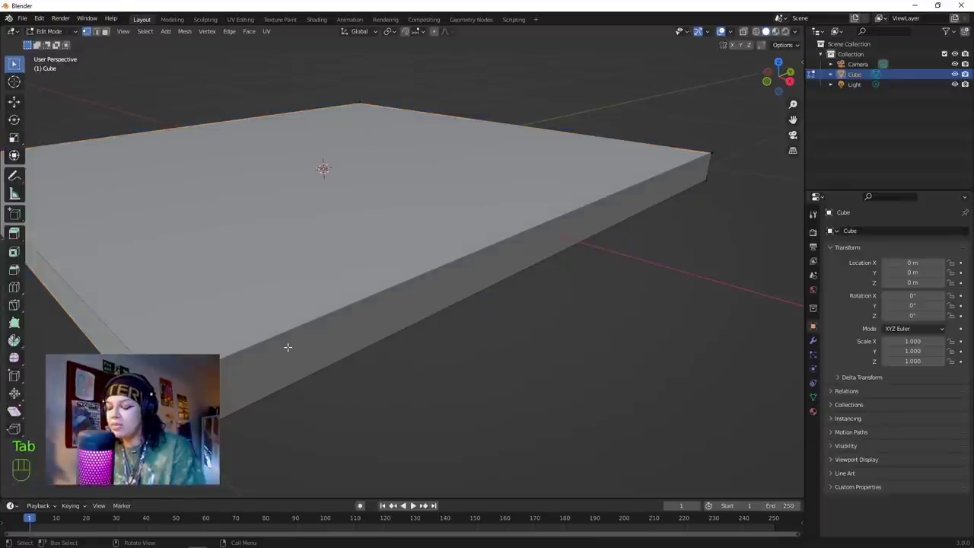
{"action": "key", "text": "a"}
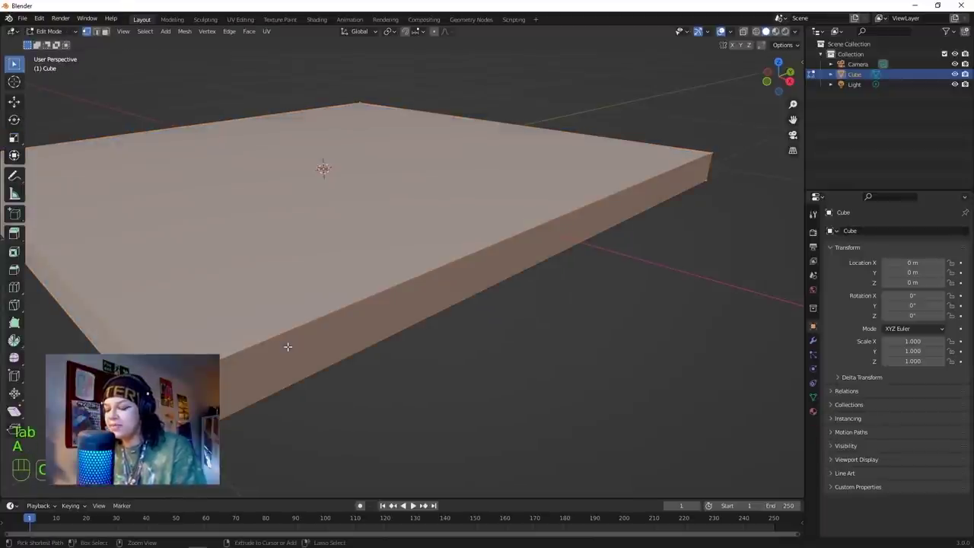
{"action": "key", "text": "ctrl+b"}
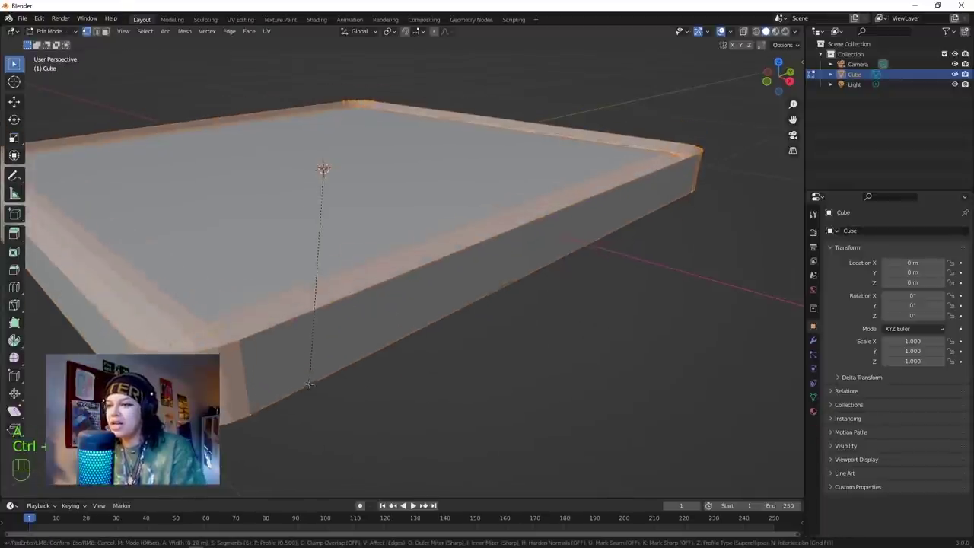
{"action": "scroll", "coordinate": [315, 370], "scroll_direction": "up", "scroll_amount": 1}
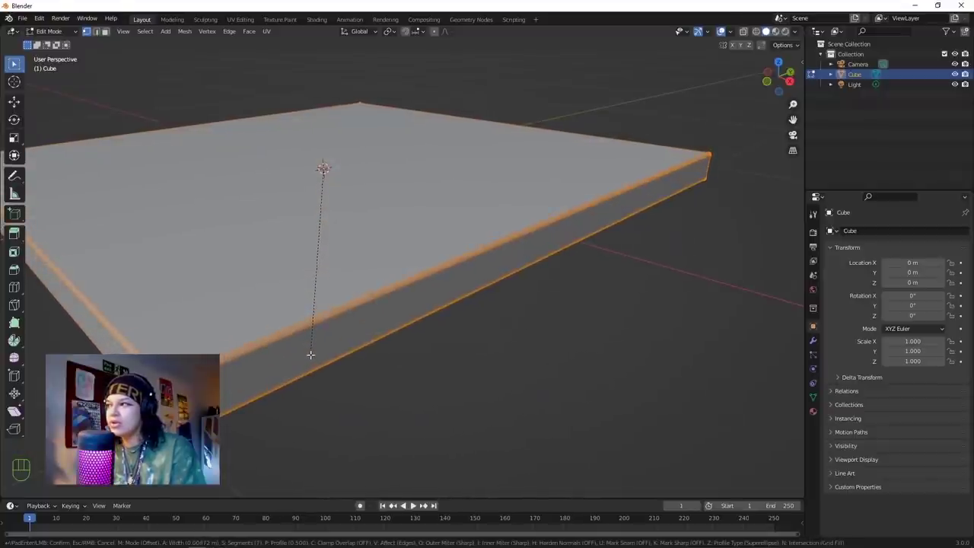
{"action": "left_click", "coordinate": [311, 354]}
{"action": "key", "text": "alt+a"}
{"action": "middle_click_drag", "start_coordinate": [309, 363], "coordinate": [333, 289]}
{"action": "key", "text": "Tab"}
{"action": "scroll", "coordinate": [311, 322], "scroll_direction": "down", "scroll_amount": 2}
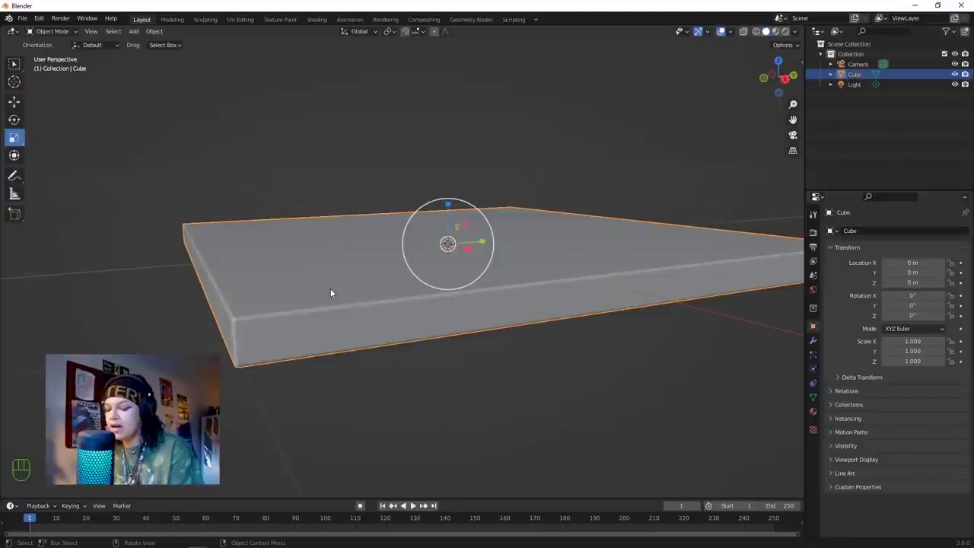
Duplicate the bevelled slab in place.
{"action": "key", "text": "shift+d"}
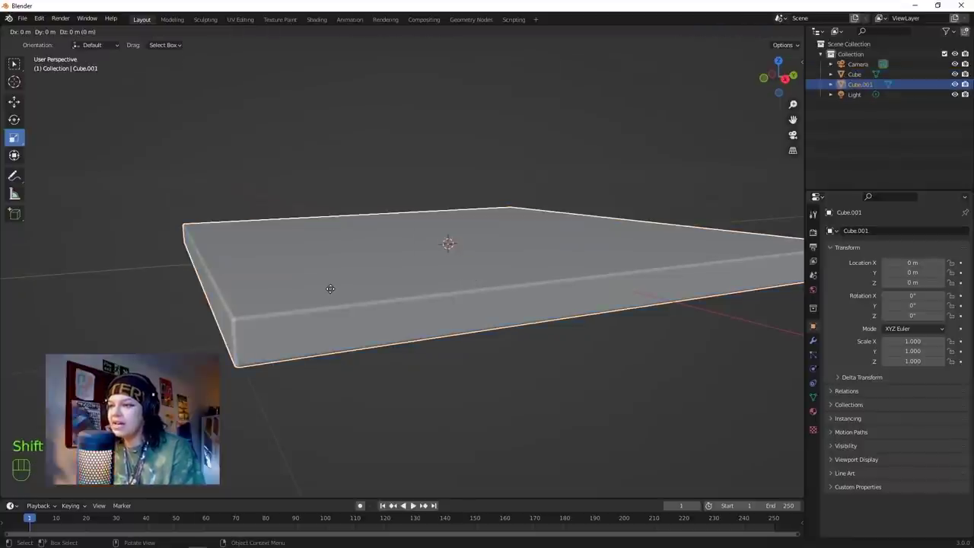
{"action": "left_click", "coordinate": [331, 288]}
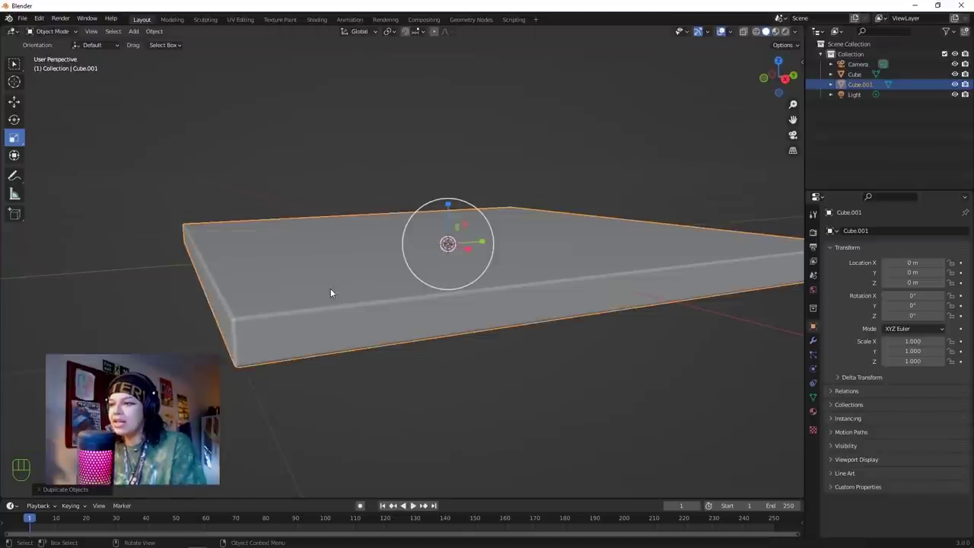
Try moving the duplicate slab about 0.158 m up along Z, and undo the move.
{"action": "left_click", "coordinate": [13, 101]}
{"action": "left_click_drag", "start_coordinate": [451, 196], "coordinate": [447, 158]}
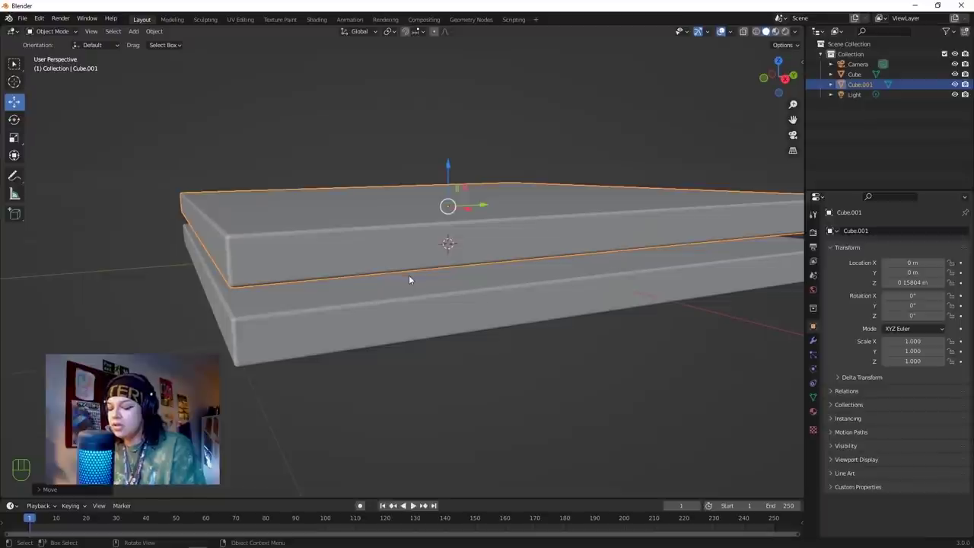
{"action": "key", "text": "ctrl+z"}
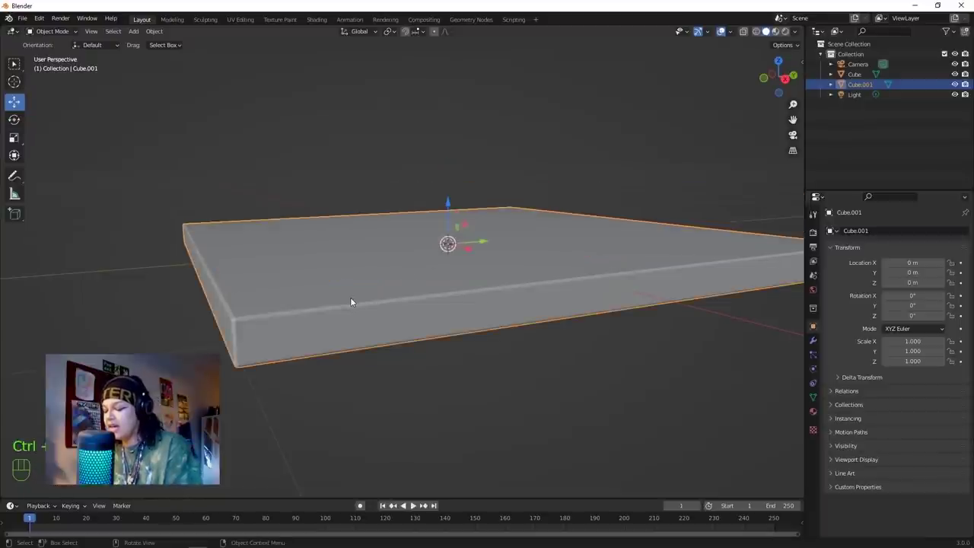
Hide the duplicate slab.
{"action": "key", "text": "h"}
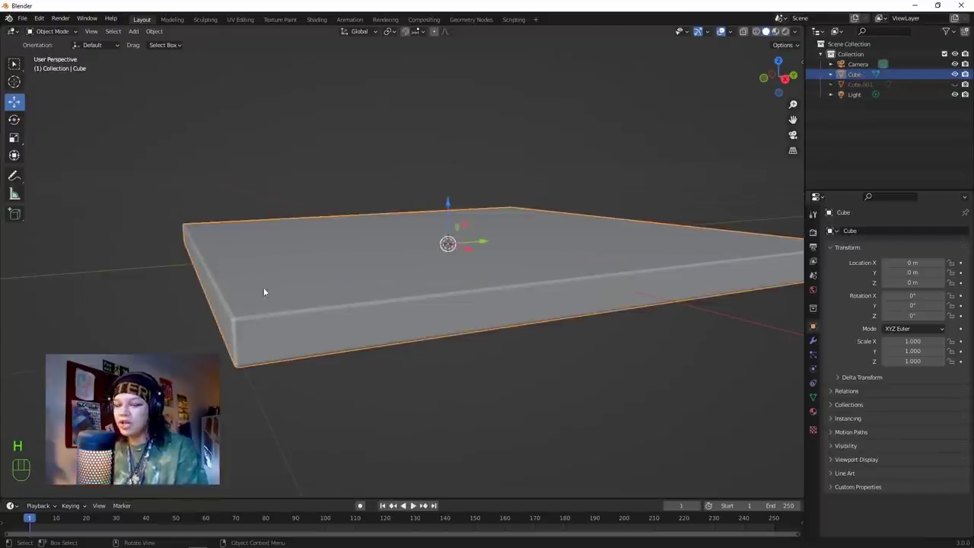
Enter Edit Mode on the original slab.
{"action": "middle_click_drag", "start_coordinate": [376, 302], "coordinate": [299, 317]}
{"action": "key", "text": "Tab"}
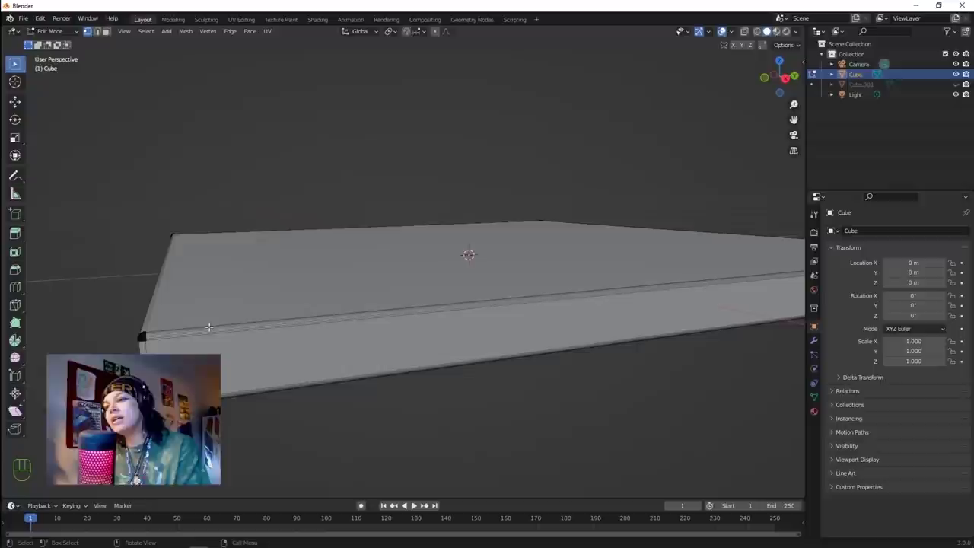
{"action": "key", "text": "ctrl+r"}
{"action": "left_click", "coordinate": [397, 301]}
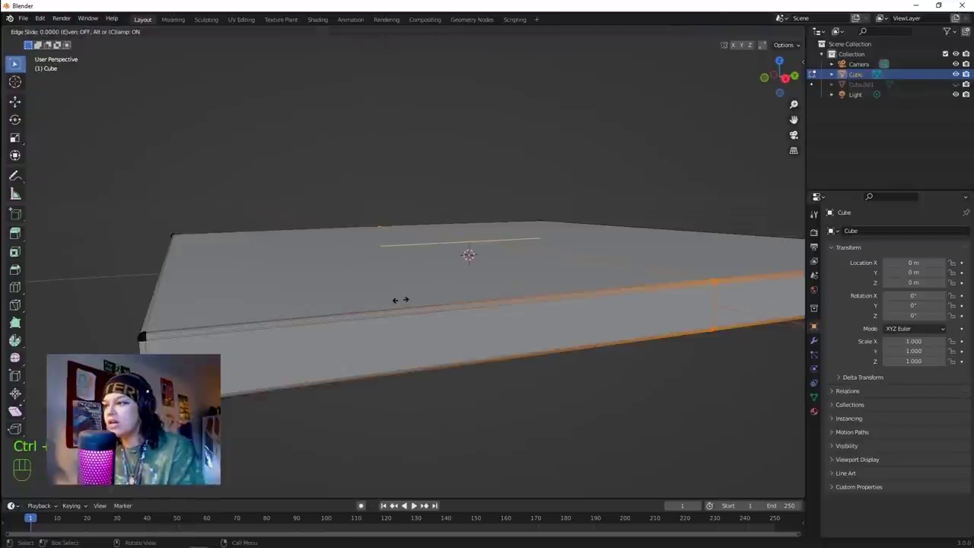
{"action": "left_click", "coordinate": [480, 297]}
{"action": "key", "text": "ctrl+z"}
Add one loop cut across the slab, slide it close to one end at a factor of about -0.87, and deselect everything.
{"action": "middle_click_drag", "start_coordinate": [381, 329], "coordinate": [384, 356]}
{"action": "key", "text": "ctrl+r"}
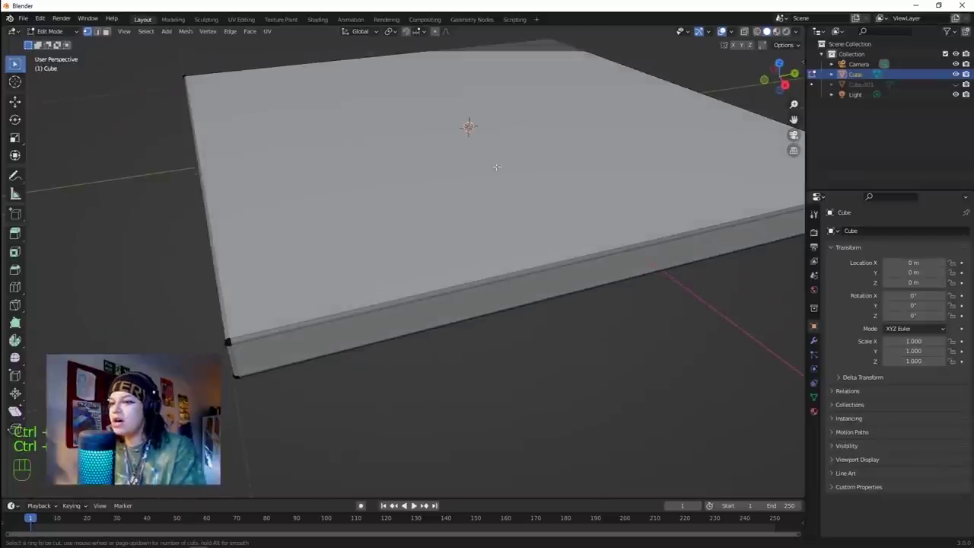
{"action": "left_click", "coordinate": [645, 255]}
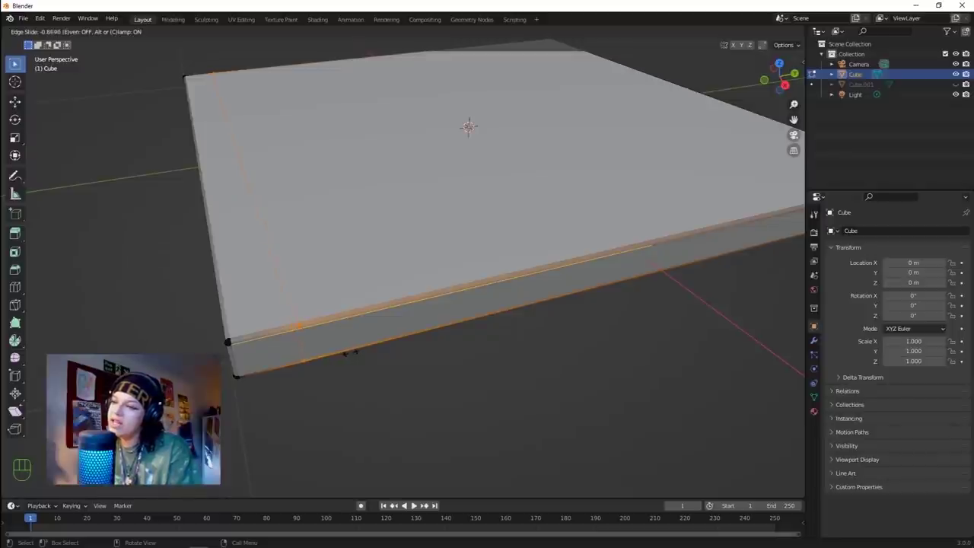
{"action": "left_click", "coordinate": [347, 352]}
{"action": "key", "text": "alt+a"}
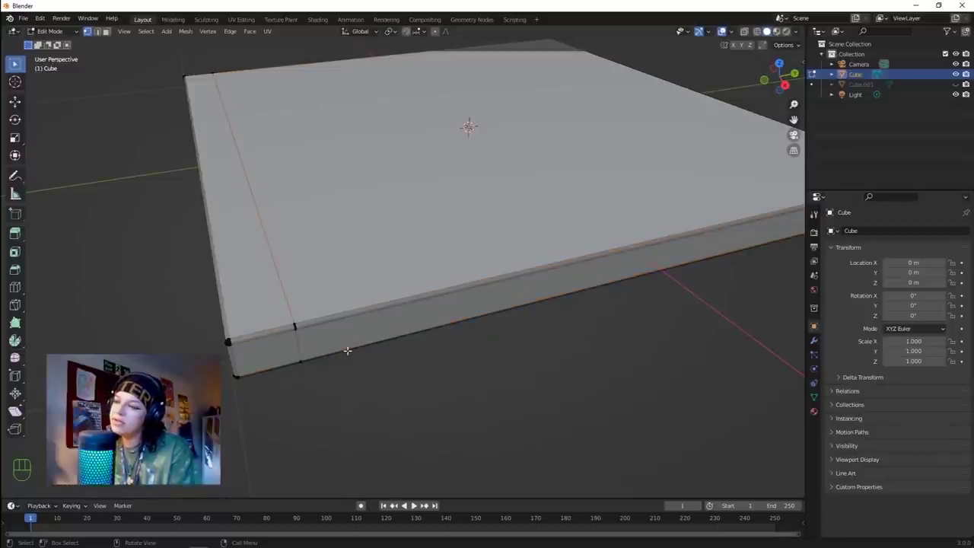
Circle-select the top, end and underside faces of the narrow strip beyond the loop cut in face mode, and delete them, keeping the side pieces.
{"action": "scroll", "coordinate": [378, 358], "scroll_direction": "down", "scroll_amount": 2}
{"action": "middle_click_drag", "start_coordinate": [378, 359], "coordinate": [372, 338]}
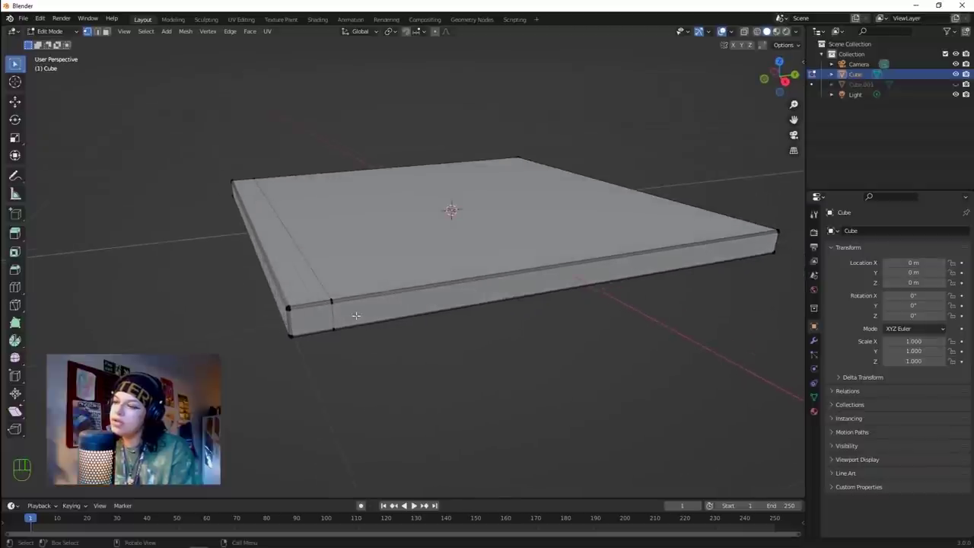
{"action": "scroll", "coordinate": [357, 315], "scroll_direction": "up", "scroll_amount": 2}
{"action": "middle_click_drag", "start_coordinate": [365, 291], "coordinate": [411, 312], "text": "shift"}
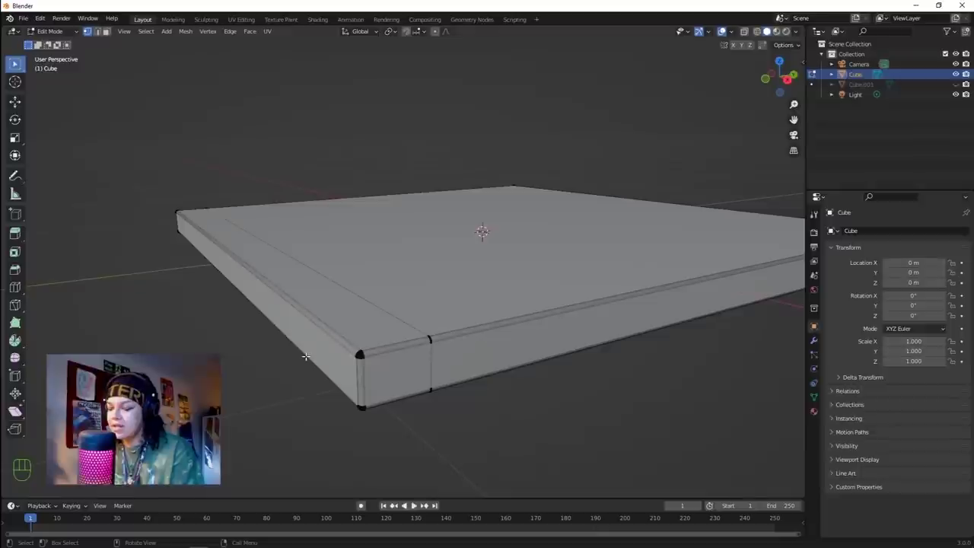
{"action": "key", "text": "c"}
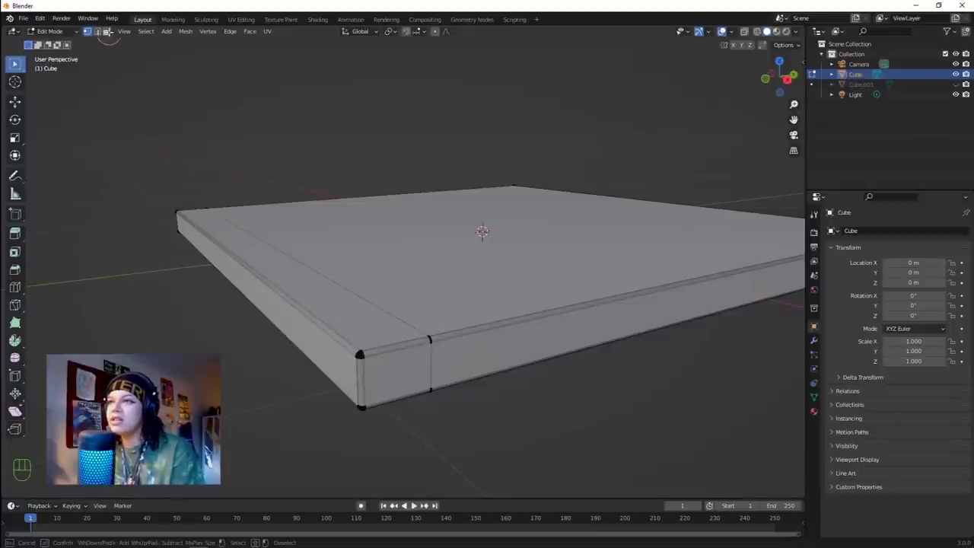
{"action": "key", "text": "Return"}
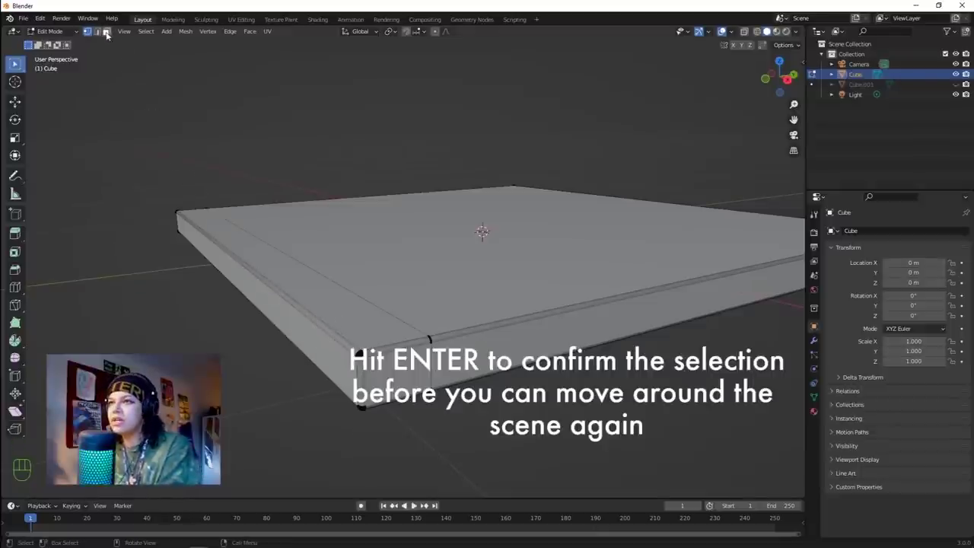
{"action": "left_click", "coordinate": [106, 34]}
{"action": "key", "text": "c"}
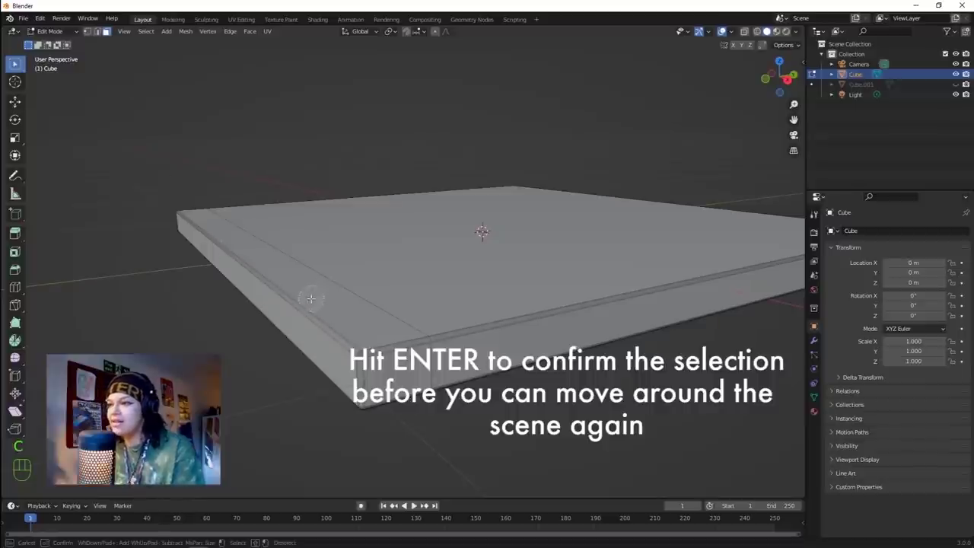
{"action": "left_click", "coordinate": [303, 318]}
{"action": "mouse_move", "coordinate": [303, 321]}
{"action": "middle_mouse_down"}
{"action": "mouse_move", "coordinate": [294, 279]}
{"action": "mouse_move", "coordinate": [294, 398]}
{"action": "middle_mouse_up"}
{"action": "left_click", "coordinate": [294, 398]}
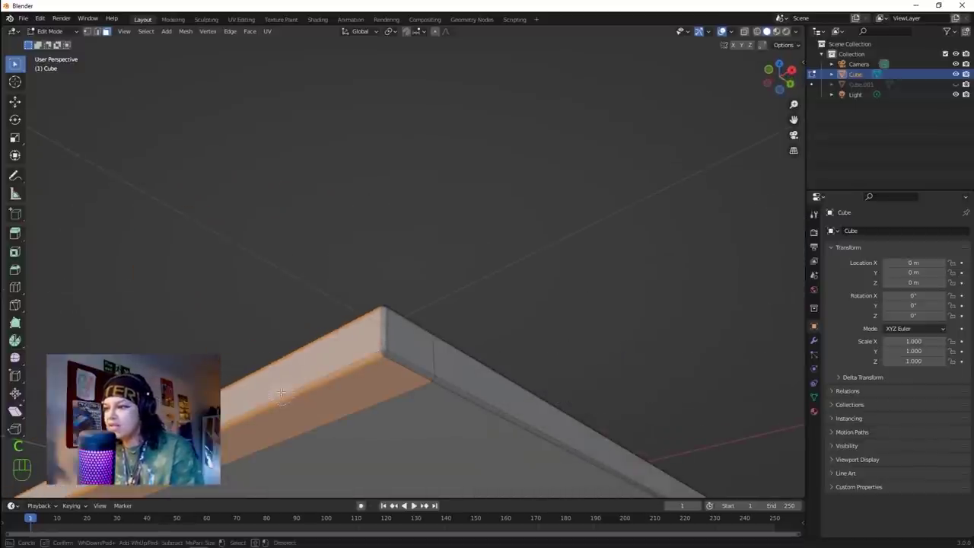
{"action": "middle_click_drag", "start_coordinate": [312, 364], "coordinate": [441, 366]}
{"action": "key", "text": "x"}
{"action": "left_click", "coordinate": [297, 420]}
{"action": "left_click", "coordinate": [300, 343]}
Return to Object Mode and rotate the notched slab by -90° about Z from the top view.
{"action": "key", "text": "KP_7"}
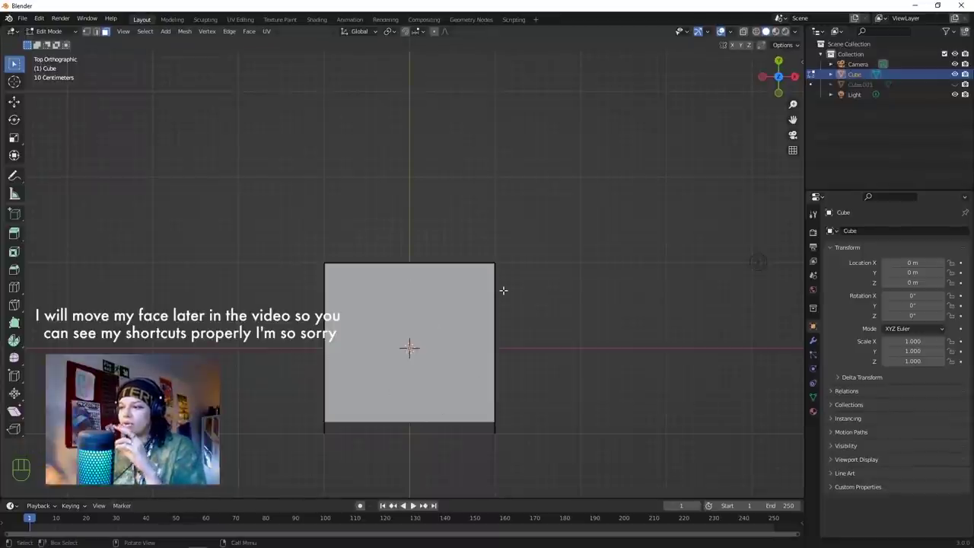
{"action": "middle_click_drag", "start_coordinate": [502, 350], "coordinate": [446, 210]}
{"action": "scroll", "coordinate": [484, 286], "scroll_direction": "up", "scroll_amount": 2}
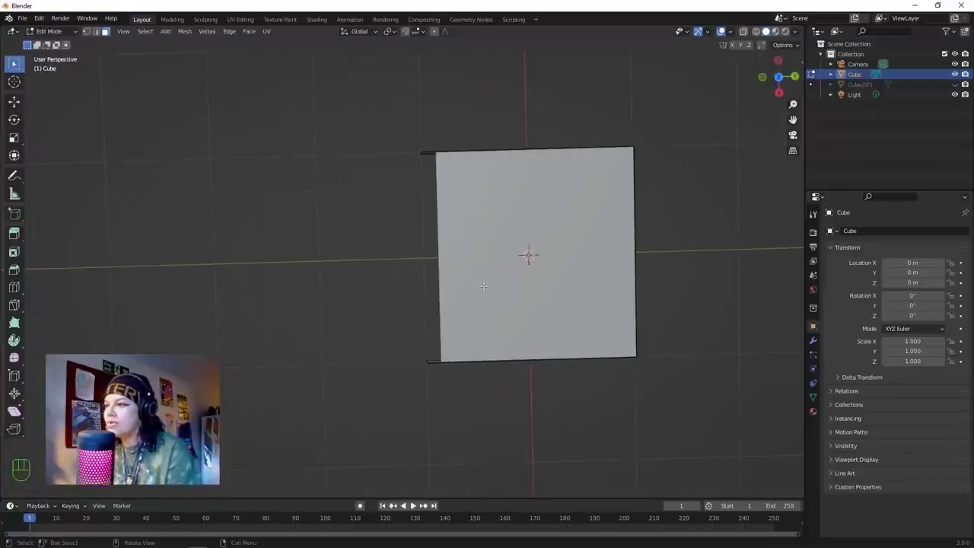
{"action": "key", "text": "KP_7"}
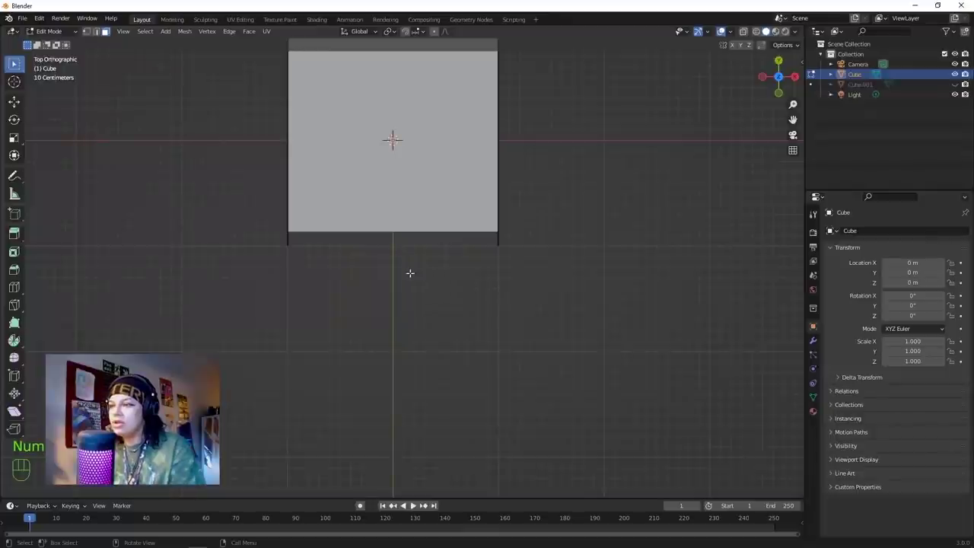
{"action": "key", "text": "KP_Decimal"}
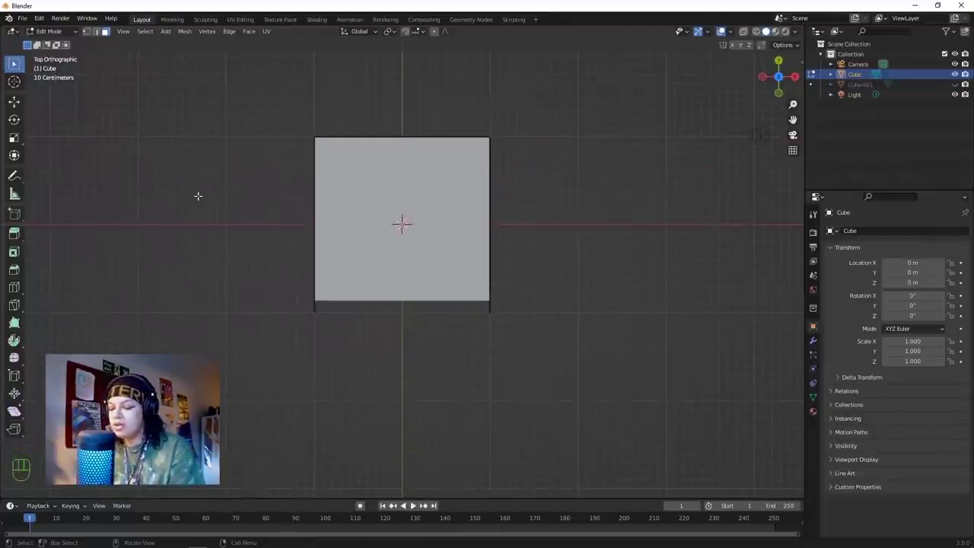
{"action": "key", "text": "Tab"}
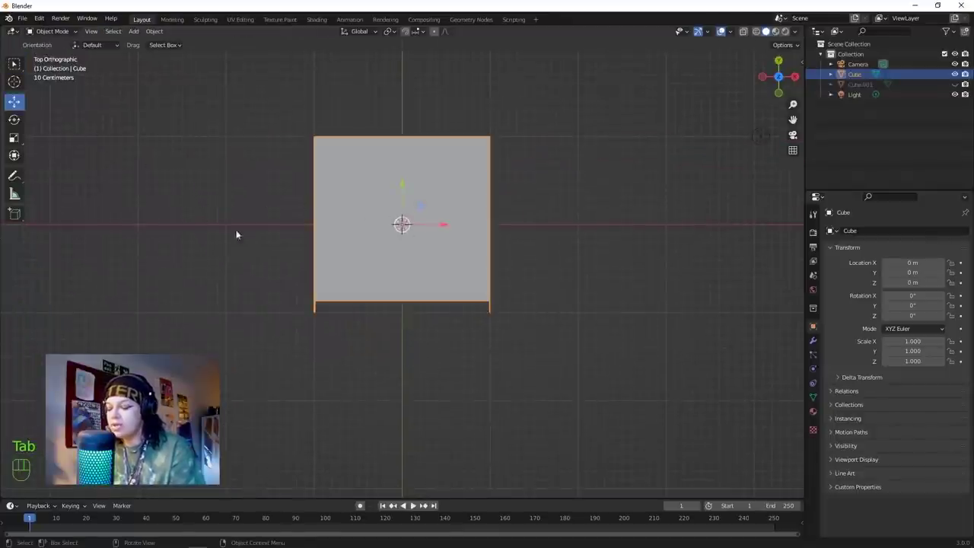
{"action": "type", "text": "r90"}
{"action": "key", "text": "Return"}
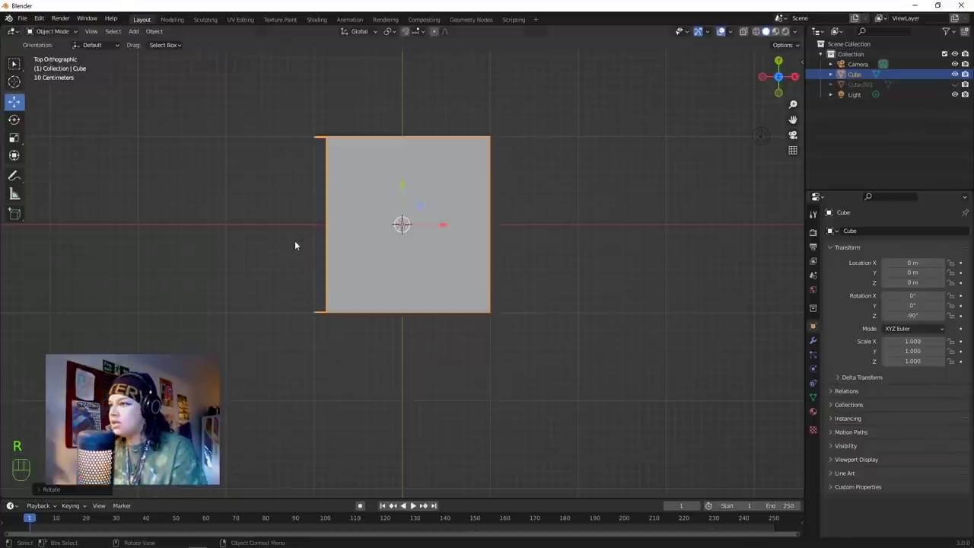
Stretch the notched slab along the global X axis to a scale of about 1.079 from the top view, and deselect it.
{"action": "middle_click_drag", "start_coordinate": [327, 332], "coordinate": [325, 259]}
{"action": "key", "text": "KP_7"}
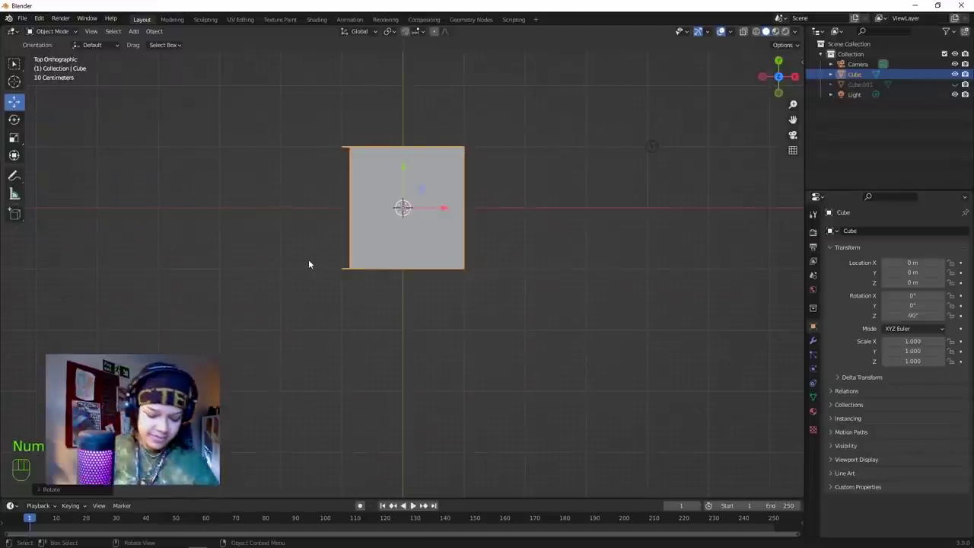
{"action": "scroll", "coordinate": [424, 243], "scroll_direction": "up", "scroll_amount": 3}
{"action": "scroll", "coordinate": [424, 245], "scroll_direction": "down", "scroll_amount": 4}
{"action": "scroll", "coordinate": [424, 244], "scroll_direction": "up", "scroll_amount": 4}
{"action": "middle_click_drag", "start_coordinate": [413, 240], "coordinate": [407, 288], "text": "shift"}
{"action": "scroll", "coordinate": [423, 324], "scroll_direction": "up", "scroll_amount": 2}
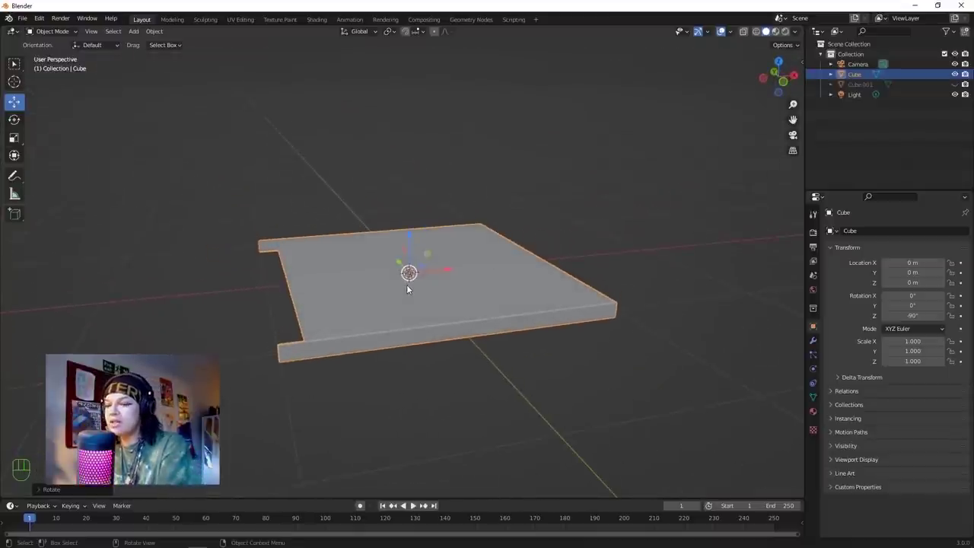
{"action": "key", "text": "KP_7"}
{"action": "left_click", "coordinate": [14, 137]}
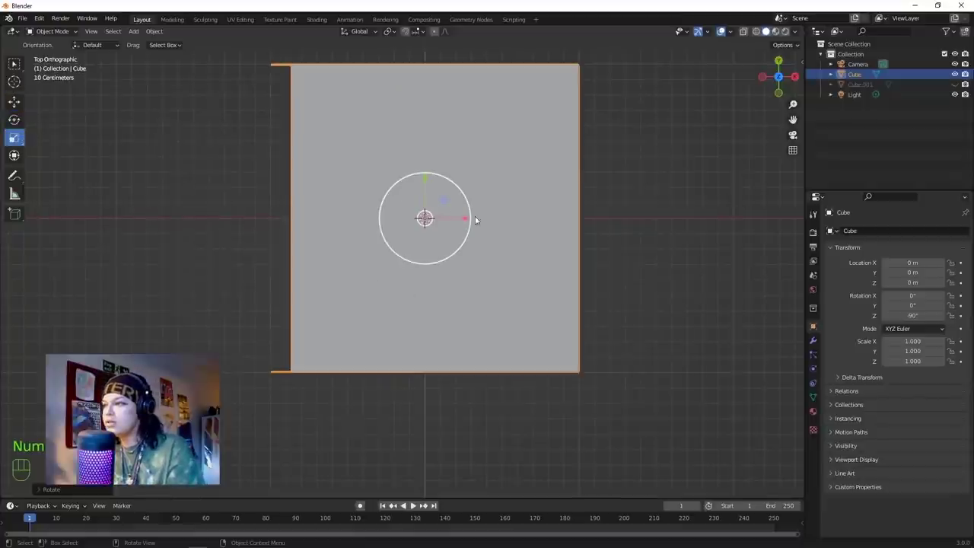
{"action": "left_click_drag", "start_coordinate": [464, 220], "coordinate": [470, 219]}
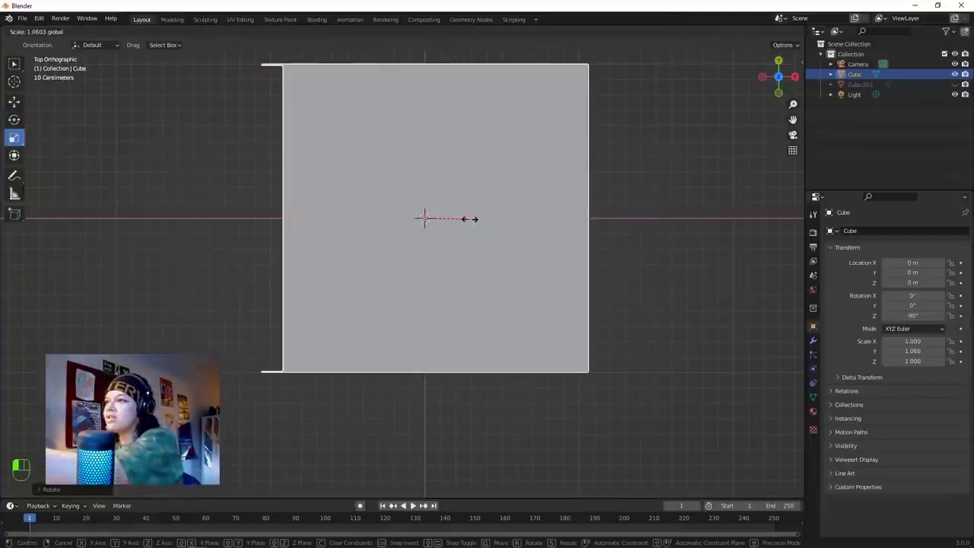
{"action": "left_click_drag", "start_coordinate": [470, 219], "coordinate": [462, 220]}
{"action": "left_click", "coordinate": [232, 238]}
Unhide the duplicate slab and clear the selection.
{"action": "middle_click_drag", "start_coordinate": [232, 238], "coordinate": [280, 359]}
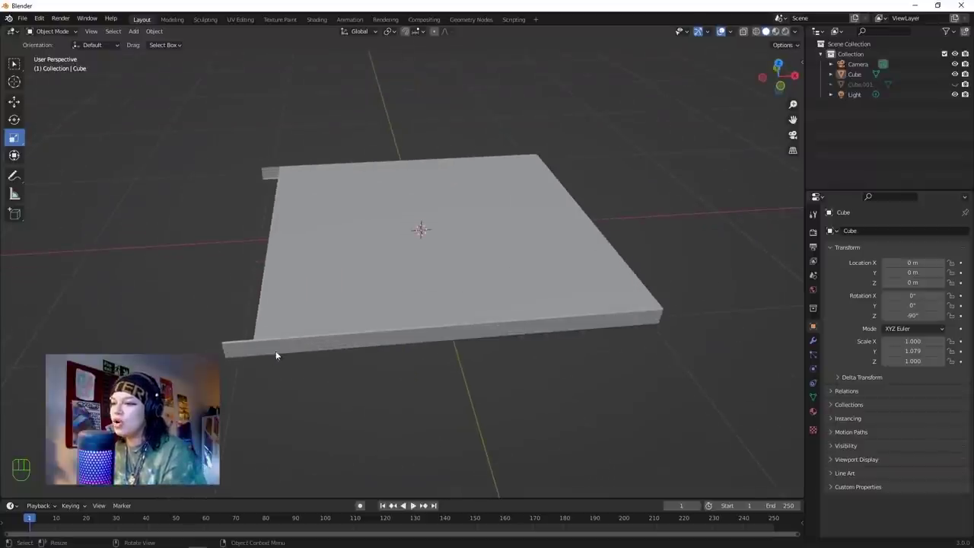
{"action": "scroll", "coordinate": [549, 328], "scroll_direction": "down", "scroll_amount": 3}
{"action": "middle_click_drag", "start_coordinate": [549, 327], "coordinate": [568, 318]}
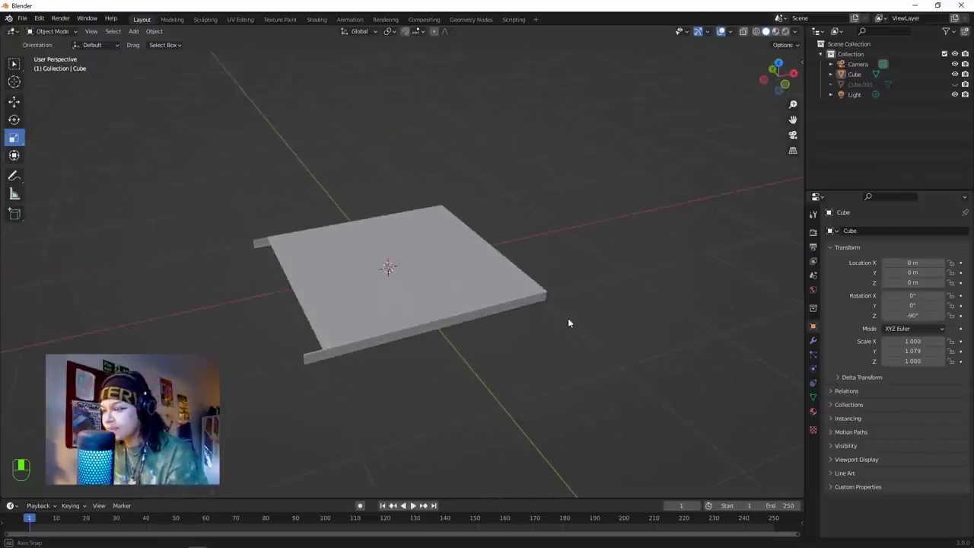
{"action": "left_click", "coordinate": [343, 310]}
{"action": "key", "text": "alt+h"}
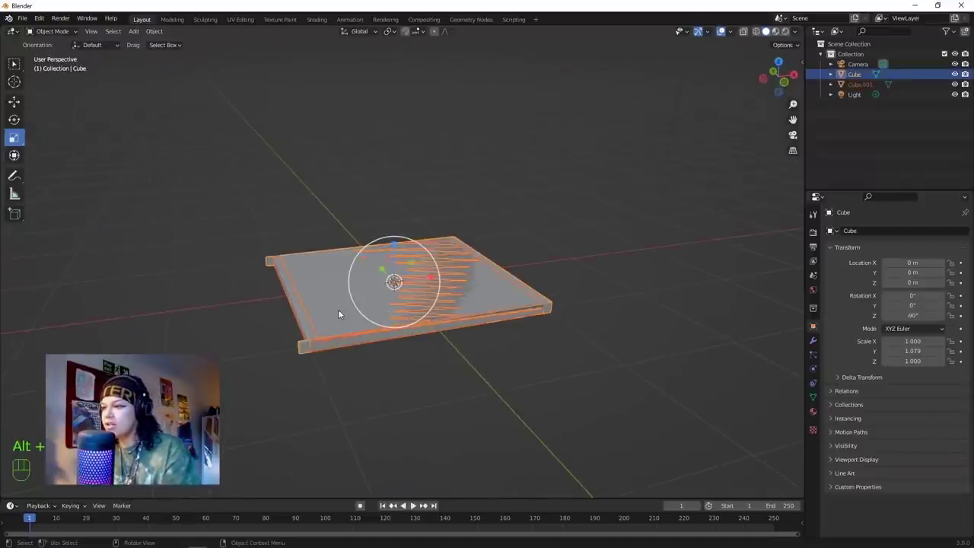
{"action": "left_click", "coordinate": [472, 378]}
Select the duplicate slab and move it up along Z to about 0.172 m, above the notched slab.
{"action": "left_click", "coordinate": [297, 297]}
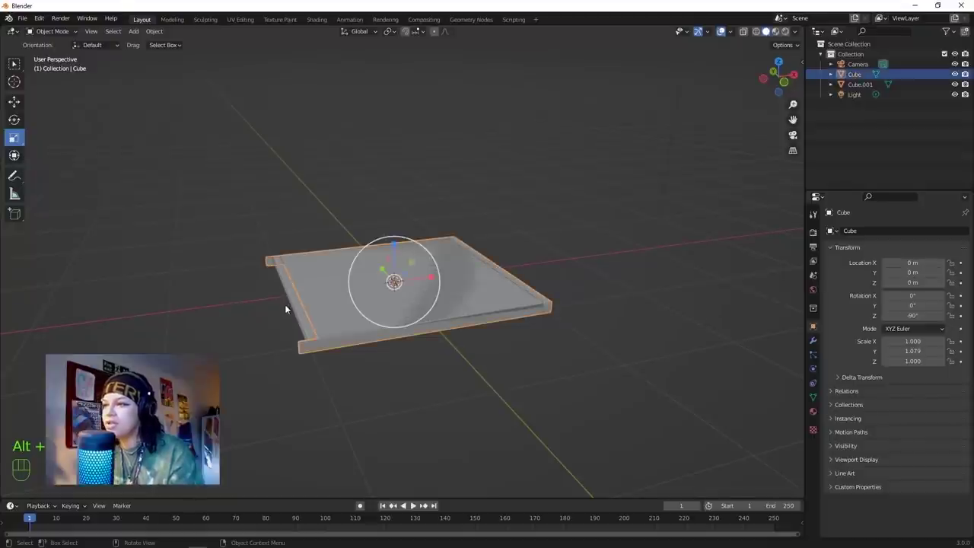
{"action": "left_click", "coordinate": [284, 303]}
{"action": "scroll", "coordinate": [311, 337], "scroll_direction": "up", "scroll_amount": 2}
{"action": "mouse_move", "coordinate": [310, 336]}
{"action": "middle_mouse_down"}
{"action": "mouse_move", "coordinate": [271, 345]}
{"action": "mouse_move", "coordinate": [195, 313]}
{"action": "mouse_move", "coordinate": [307, 348]}
{"action": "middle_mouse_up"}
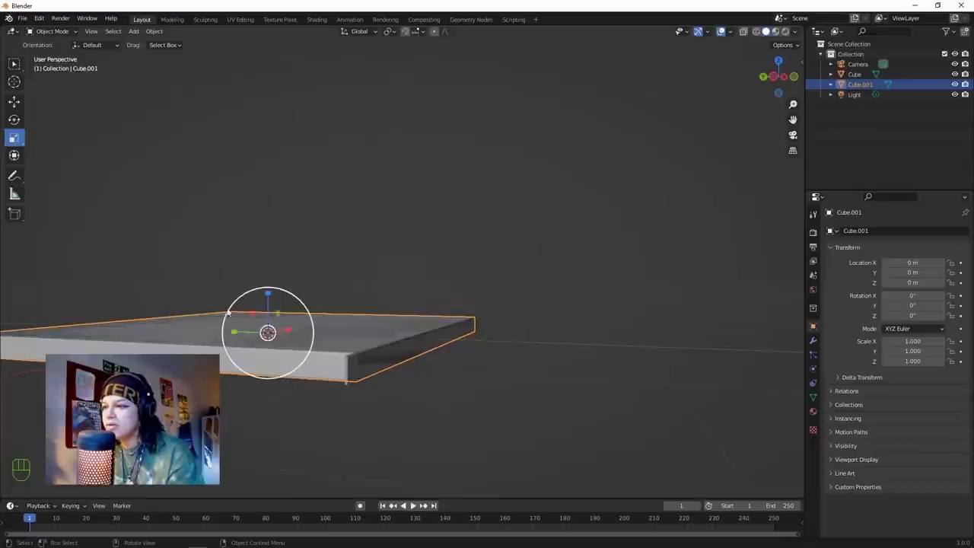
{"action": "left_click", "coordinate": [15, 103]}
{"action": "left_click_drag", "start_coordinate": [268, 300], "coordinate": [262, 265]}
Scale the duplicate slab along X by about 1.083 in the front view to match the notched slab's length, and deselect it.
{"action": "middle_click_drag", "start_coordinate": [262, 265], "coordinate": [283, 318]}
{"action": "key", "text": "KP_1"}
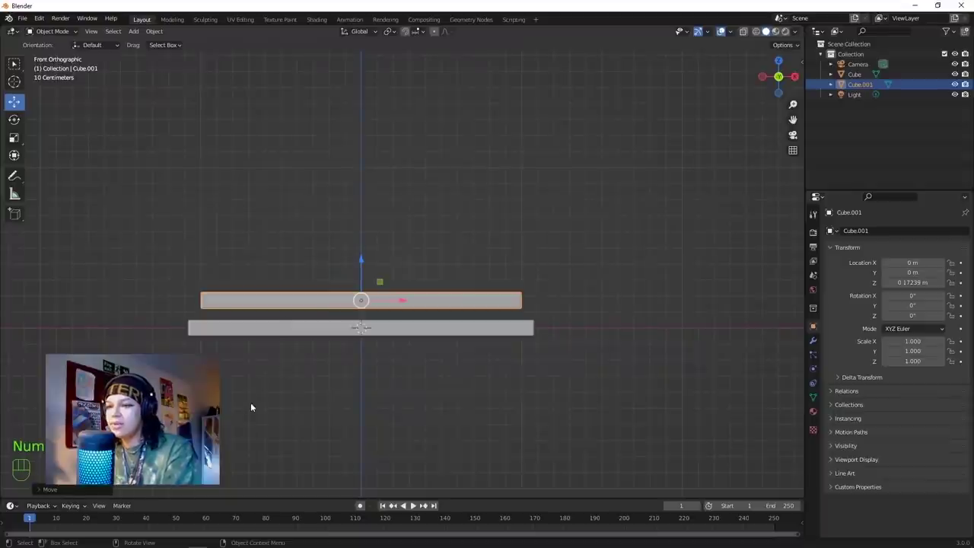
{"action": "scroll", "coordinate": [349, 304], "scroll_direction": "up", "scroll_amount": 2}
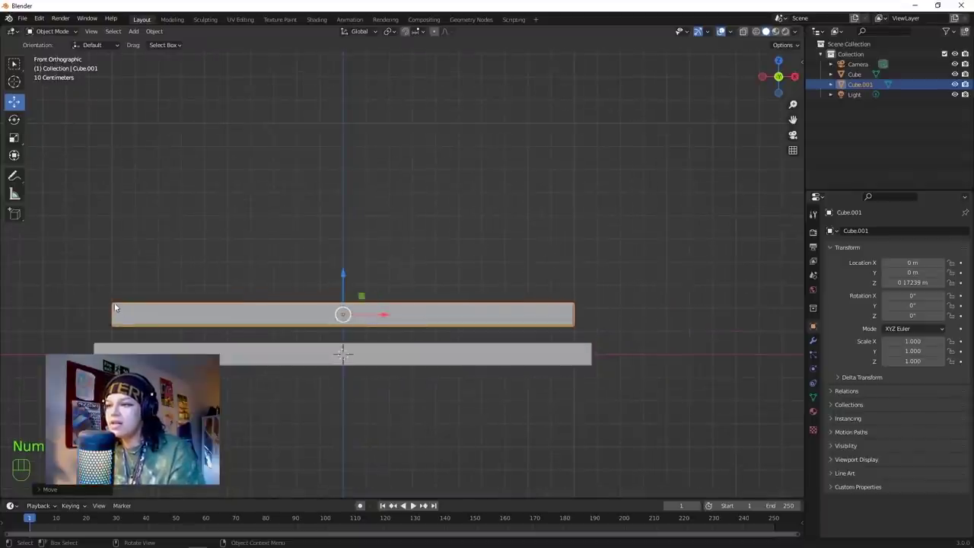
{"action": "key", "text": "s"}
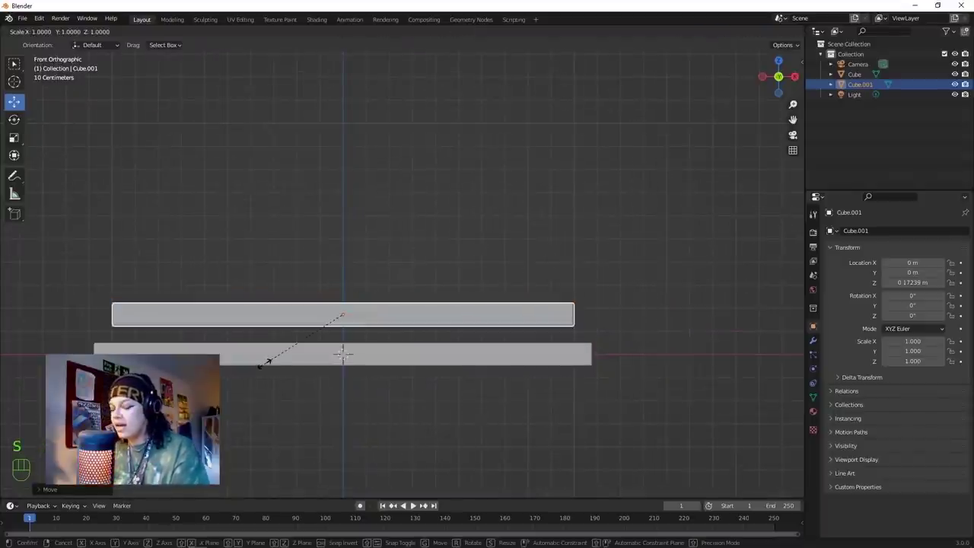
{"action": "key", "text": "x"}
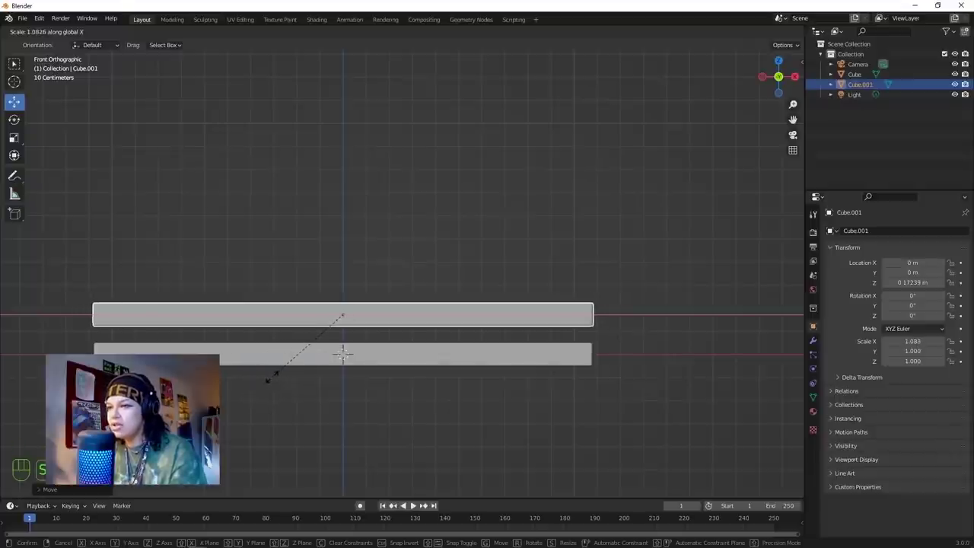
{"action": "left_click", "coordinate": [268, 379]}
{"action": "left_click", "coordinate": [267, 382]}
Switch the viewport to Wireframe shading in the front view, with both slabs' outlines enlarged for comparison.
{"action": "middle_click_drag", "start_coordinate": [266, 382], "coordinate": [183, 337]}
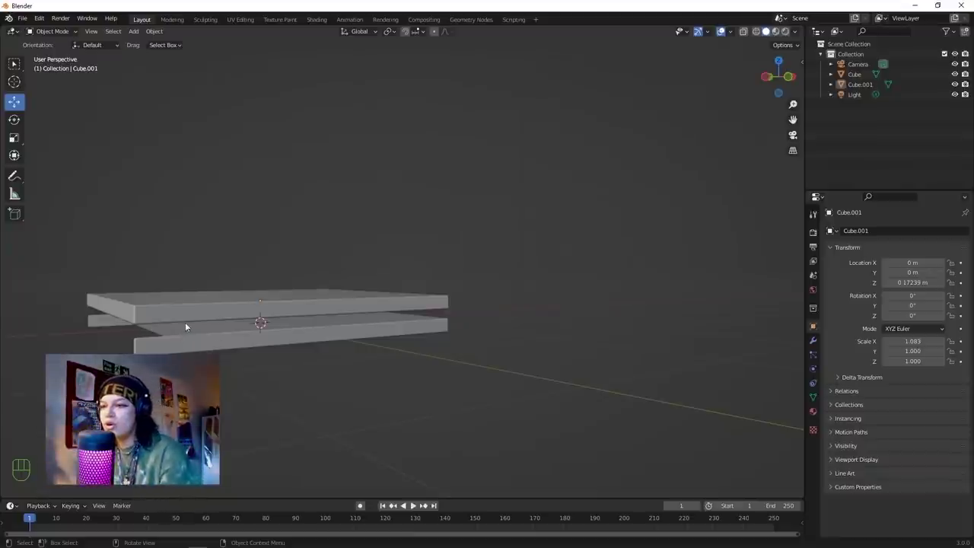
{"action": "middle_click_drag", "start_coordinate": [179, 333], "coordinate": [156, 326]}
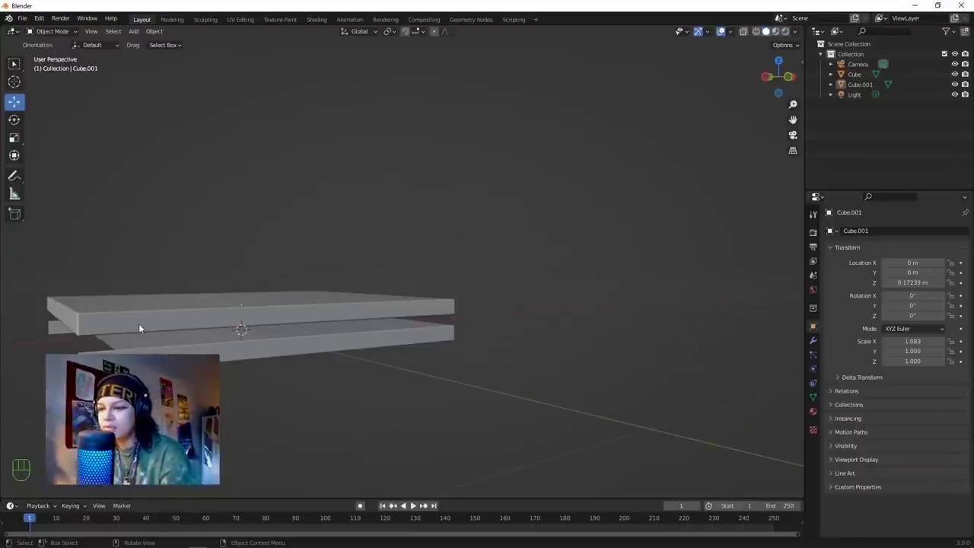
{"action": "key", "text": "KP_1"}
{"action": "middle_click_drag", "start_coordinate": [138, 327], "coordinate": [289, 384]}
{"action": "key", "text": "KP_1"}
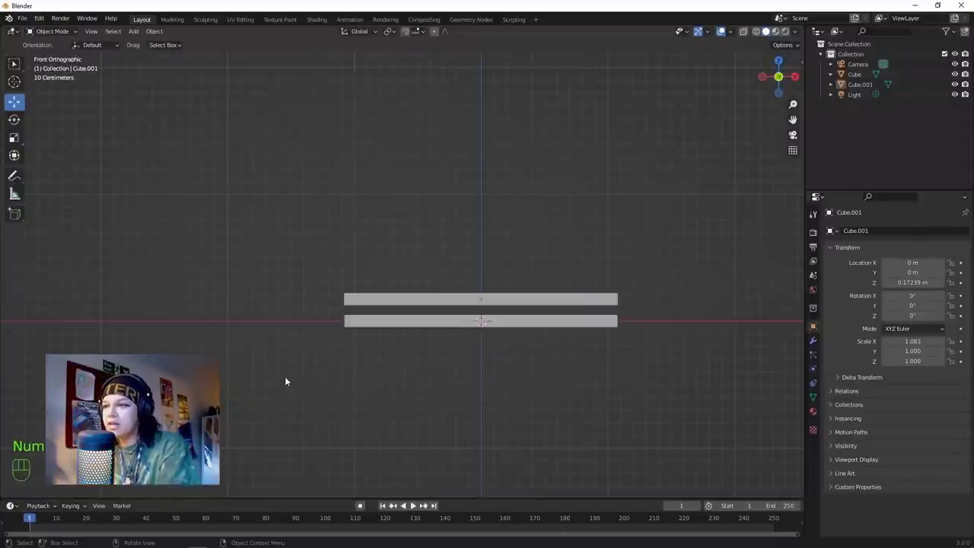
{"action": "scroll", "coordinate": [401, 340], "scroll_direction": "up", "scroll_amount": 3}
{"action": "middle_click_drag", "start_coordinate": [401, 340], "coordinate": [293, 350], "text": "shift"}
{"action": "key", "text": "z"}
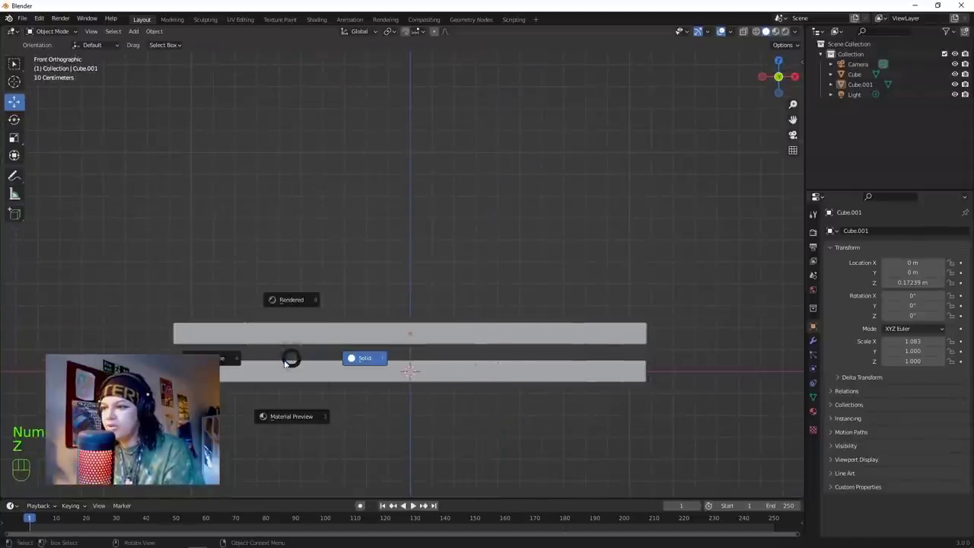
{"action": "left_click", "coordinate": [266, 367]}
{"action": "scroll", "coordinate": [271, 369], "scroll_direction": "up", "scroll_amount": 5}
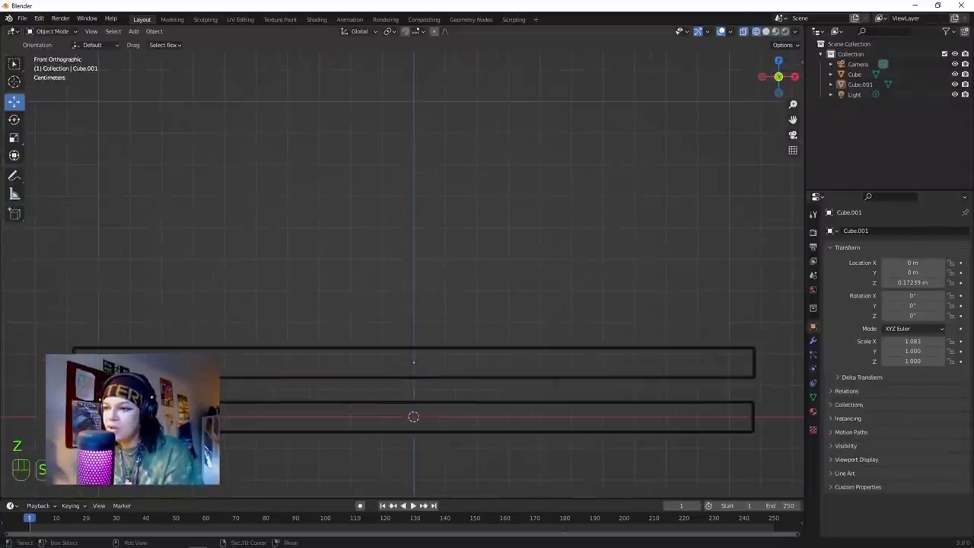
Select the raised duplicate slab and open its mesh in Edit Mode.
{"action": "scroll", "coordinate": [170, 302], "scroll_direction": "down", "scroll_amount": 1}
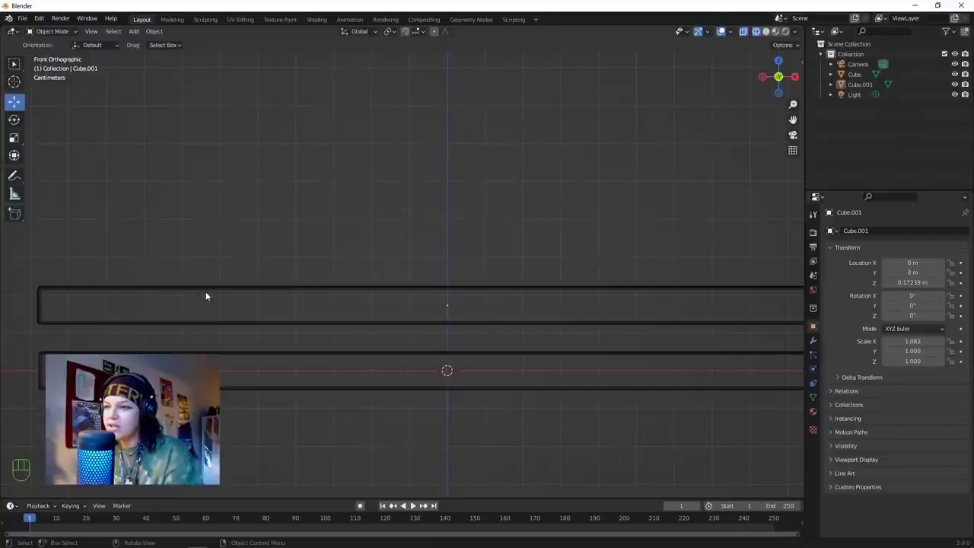
{"action": "left_click", "coordinate": [208, 293]}
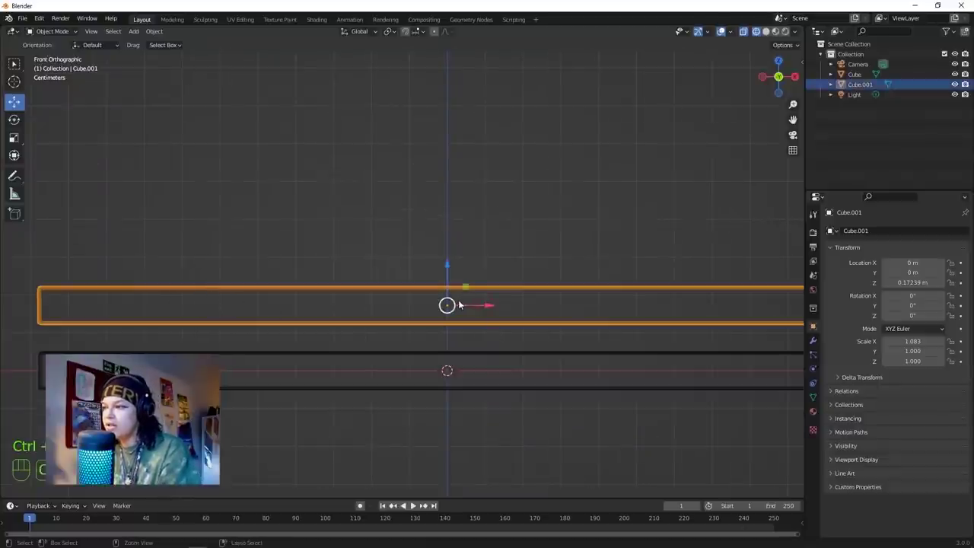
{"action": "key", "text": "Tab"}
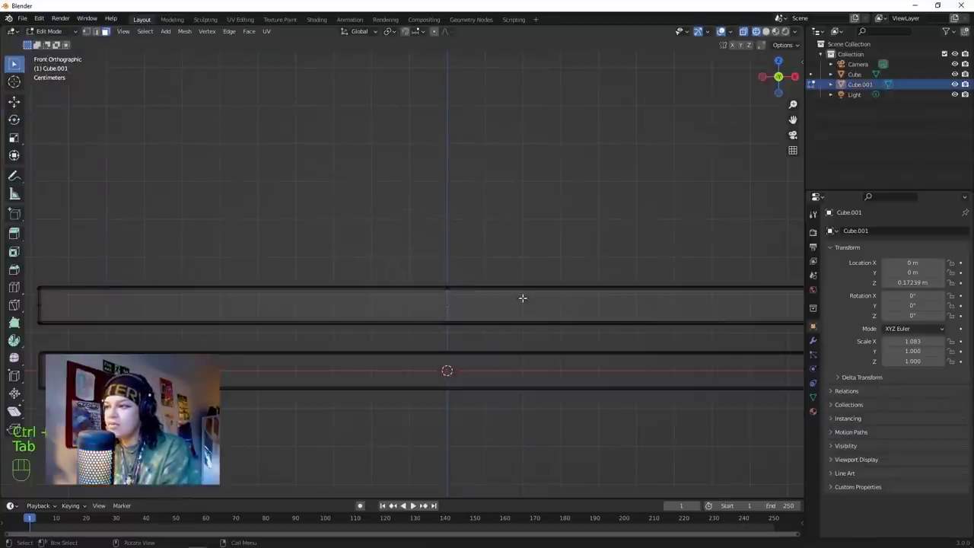
{"action": "key", "text": "ctrl+r"}
{"action": "left_click", "coordinate": [387, 322]}
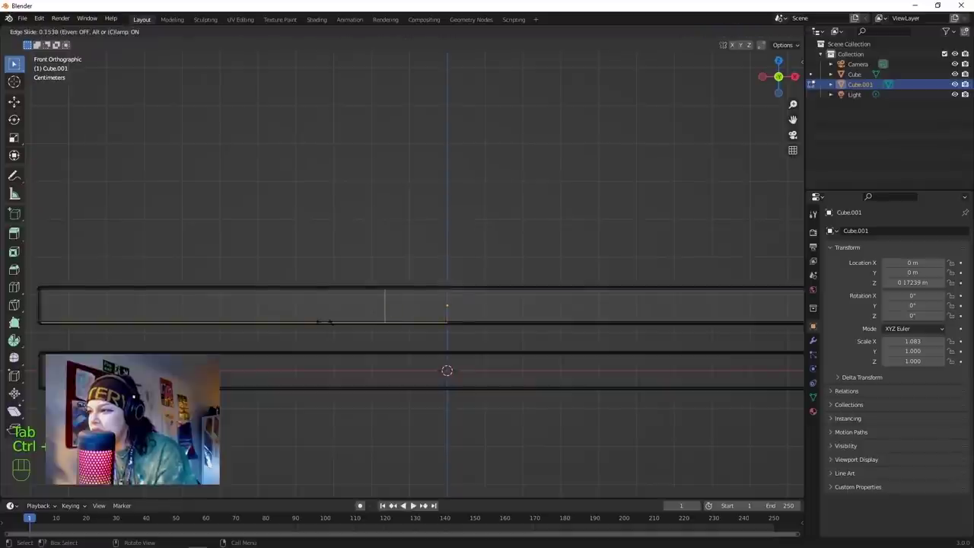
{"action": "left_click", "coordinate": [311, 322]}
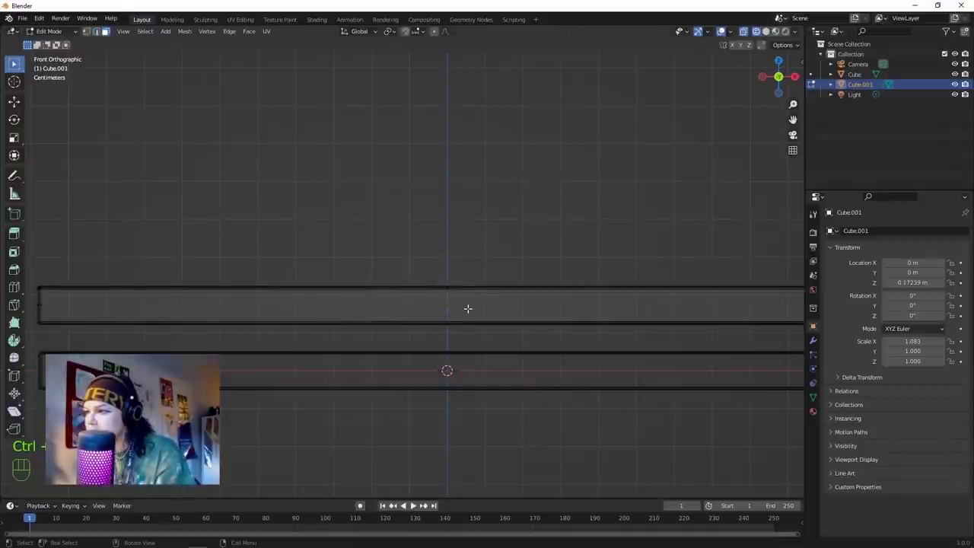
{"action": "key", "text": "Tab"}
{"action": "key", "text": "Tab"}
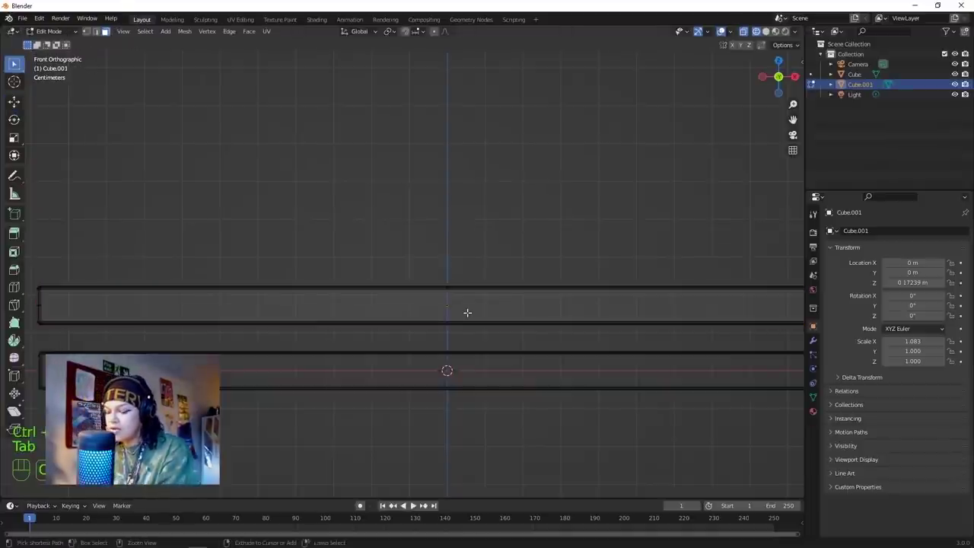
Loop-cut across the duplicate slab and slide the cut by about 0.87 toward its end above the notch.
{"action": "key", "text": "ctrl+r"}
{"action": "left_click", "coordinate": [466, 316]}
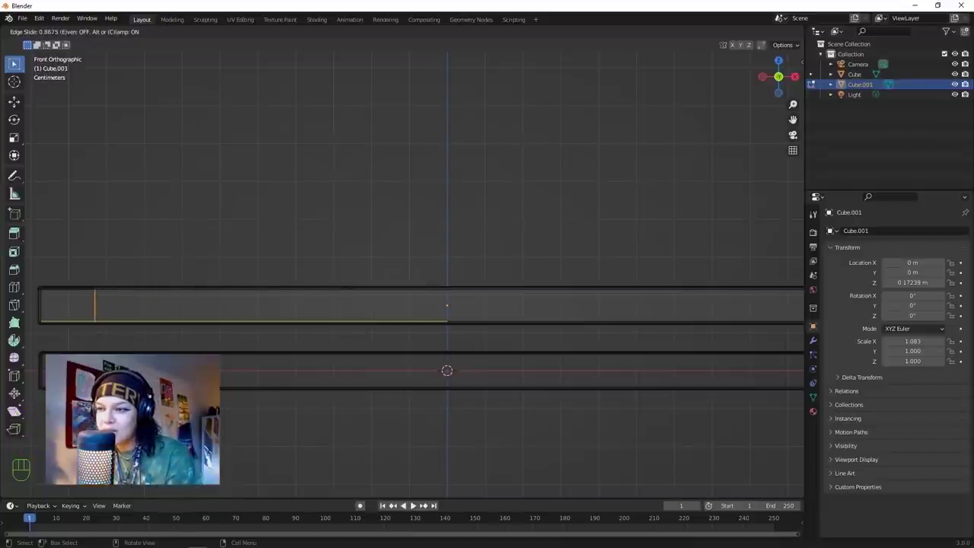
{"action": "left_click", "coordinate": [133, 349]}
Nudge the new edge loop along X slightly closer to the duplicate slab's end above the notch.
{"action": "scroll", "coordinate": [144, 350], "scroll_direction": "up", "scroll_amount": 2}
{"action": "middle_click_drag", "start_coordinate": [344, 300], "coordinate": [488, 281], "text": "shift"}
{"action": "scroll", "coordinate": [396, 307], "scroll_direction": "up", "scroll_amount": 2}
{"action": "scroll", "coordinate": [316, 293], "scroll_direction": "up", "scroll_amount": 1}
{"action": "middle_click_drag", "start_coordinate": [316, 290], "coordinate": [344, 305], "text": "shift"}
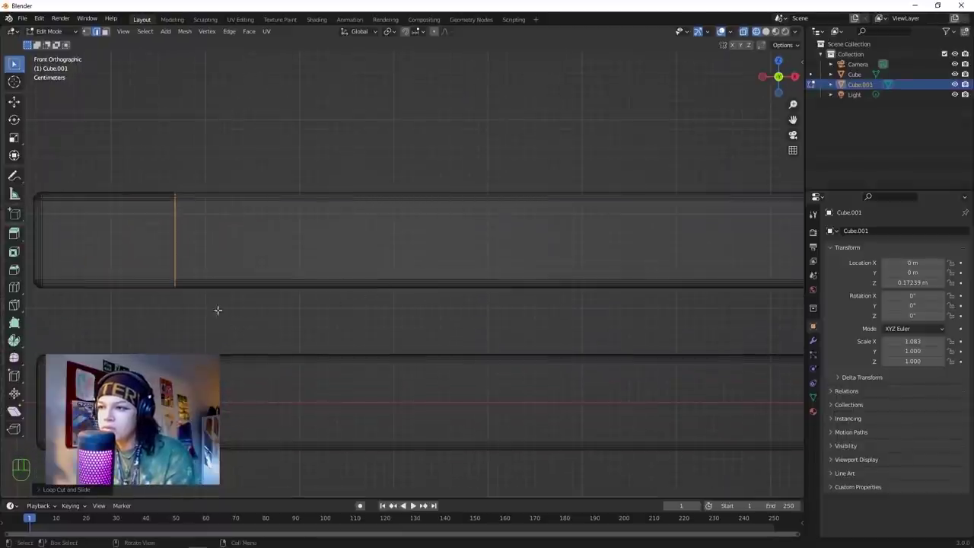
{"action": "left_click", "coordinate": [15, 102]}
{"action": "left_click_drag", "start_coordinate": [214, 245], "coordinate": [210, 243]}
Switch the viewport to Solid shading in an angled perspective view and clear the edge selection.
{"action": "scroll", "coordinate": [401, 239], "scroll_direction": "down", "scroll_amount": 5}
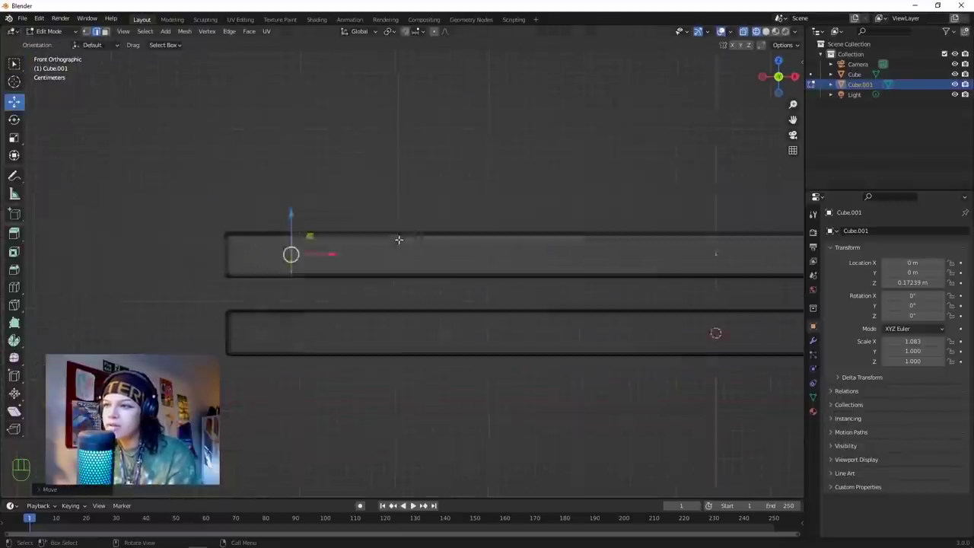
{"action": "middle_click_drag", "start_coordinate": [502, 216], "coordinate": [506, 242]}
{"action": "key", "text": "z"}
{"action": "left_click", "coordinate": [590, 328]}
{"action": "scroll", "coordinate": [483, 152], "scroll_direction": "down", "scroll_amount": 2}
{"action": "left_click", "coordinate": [483, 152]}
Examine the duplicate's cut line against the notch of the slab beneath it from several angles.
{"action": "middle_click_drag", "start_coordinate": [415, 232], "coordinate": [465, 239]}
{"action": "scroll", "coordinate": [464, 239], "scroll_direction": "down", "scroll_amount": 1}
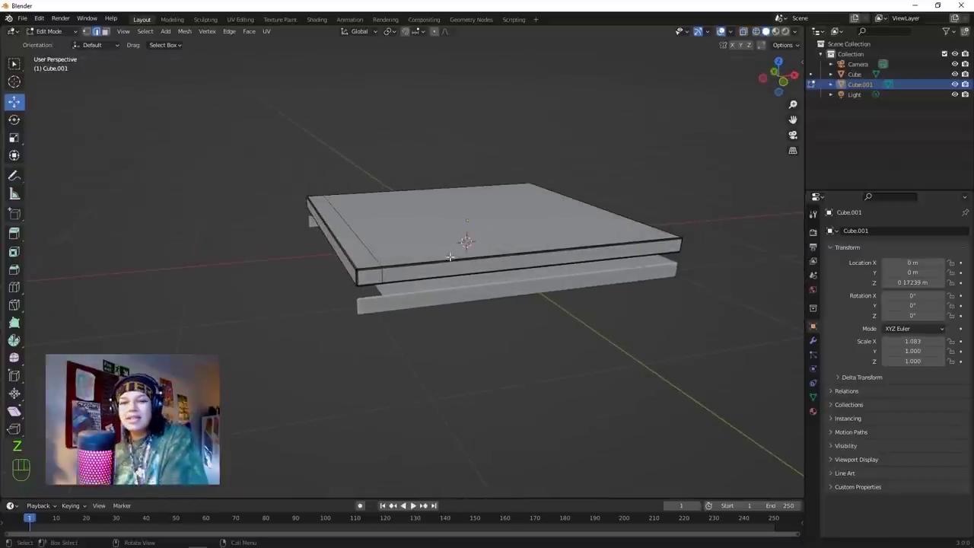
{"action": "middle_click_drag", "start_coordinate": [398, 285], "coordinate": [437, 298]}
{"action": "scroll", "coordinate": [432, 293], "scroll_direction": "up", "scroll_amount": 2}
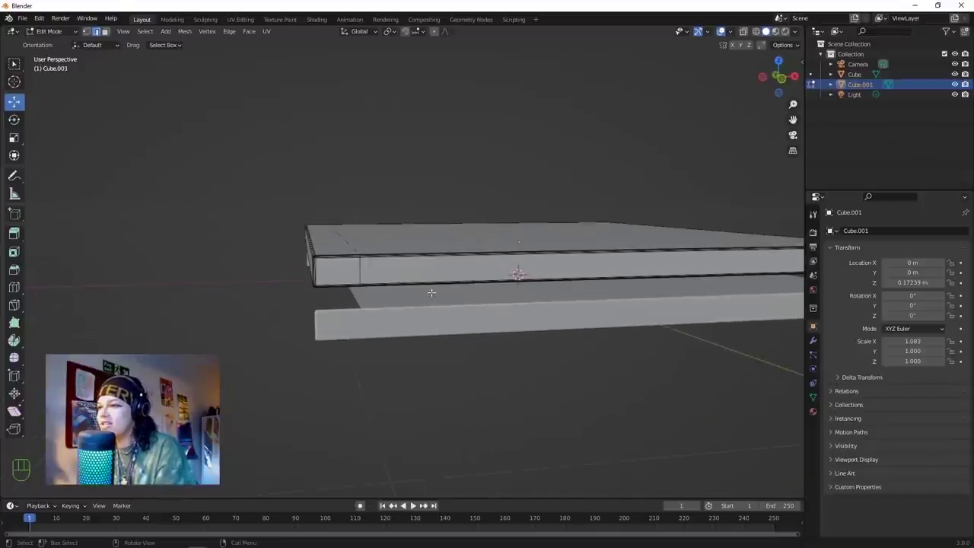
{"action": "scroll", "coordinate": [490, 282], "scroll_direction": "down", "scroll_amount": 1}
{"action": "middle_click_drag", "start_coordinate": [490, 282], "coordinate": [509, 290]}
{"action": "middle_click_drag", "start_coordinate": [422, 300], "coordinate": [284, 285]}
{"action": "scroll", "coordinate": [395, 299], "scroll_direction": "down", "scroll_amount": 2}
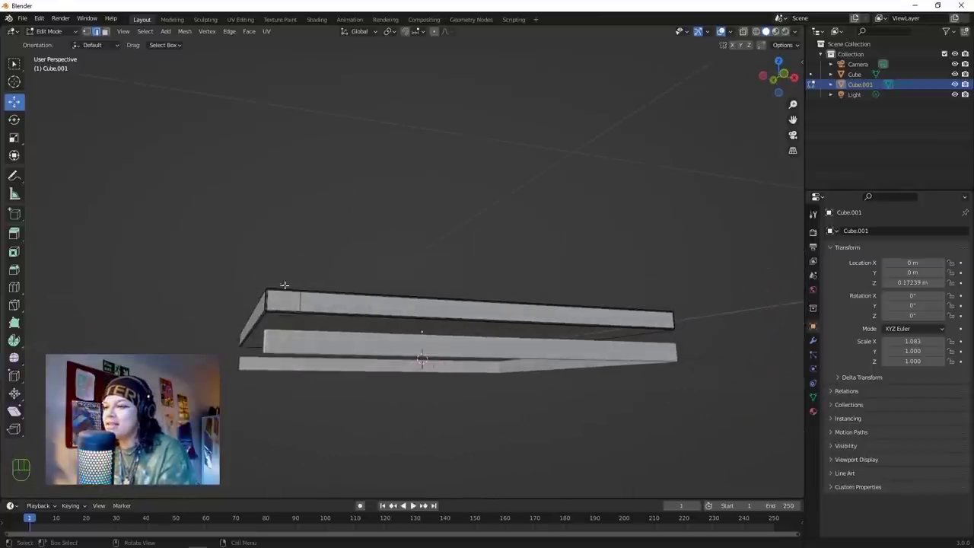
{"action": "middle_click_drag", "start_coordinate": [509, 329], "coordinate": [279, 305]}
Switch to face selection and circle-select the duplicate's main top face, edge bevel strips and one long side including its end section.
{"action": "scroll", "coordinate": [361, 295], "scroll_direction": "up", "scroll_amount": 3}
{"action": "key", "text": "c"}
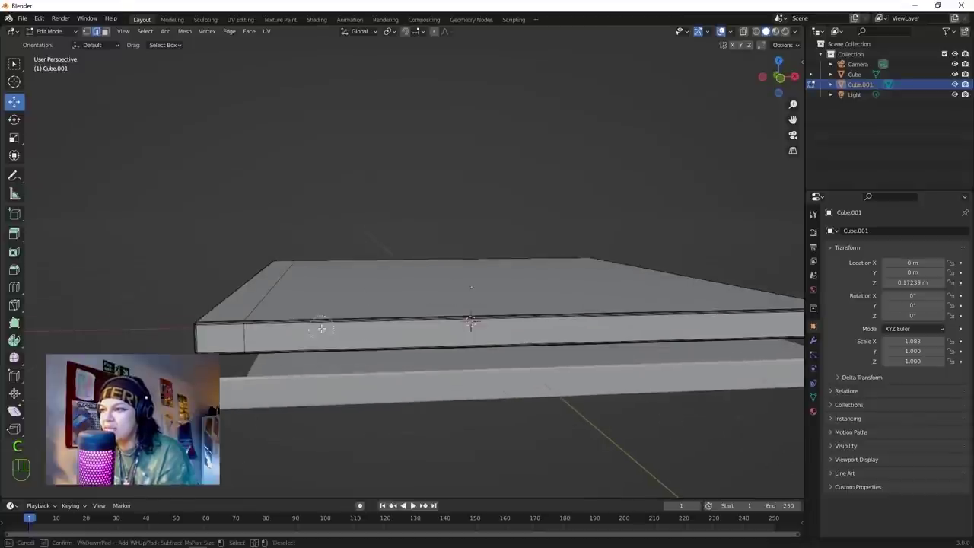
{"action": "left_click", "coordinate": [334, 321]}
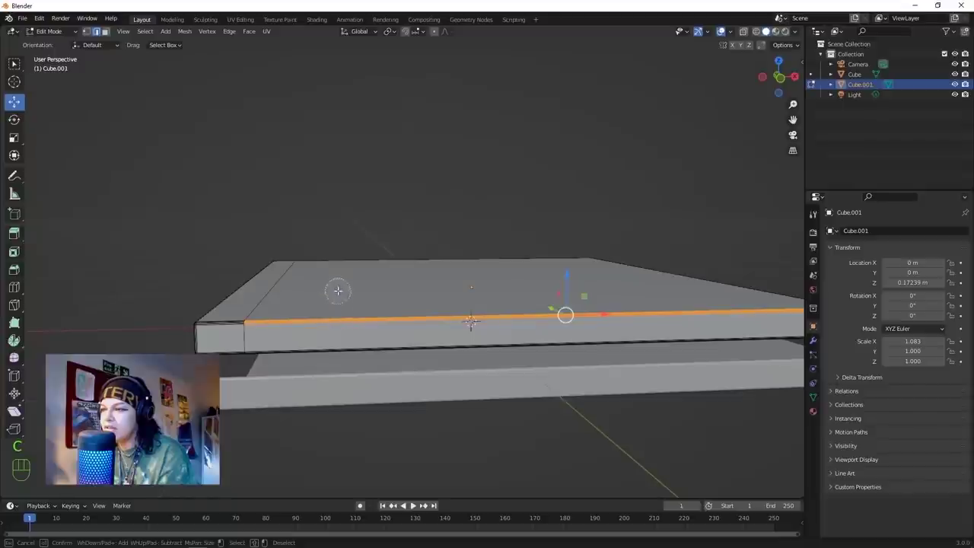
{"action": "left_click", "coordinate": [105, 32]}
{"action": "key", "text": "c"}
{"action": "left_click", "coordinate": [322, 313]}
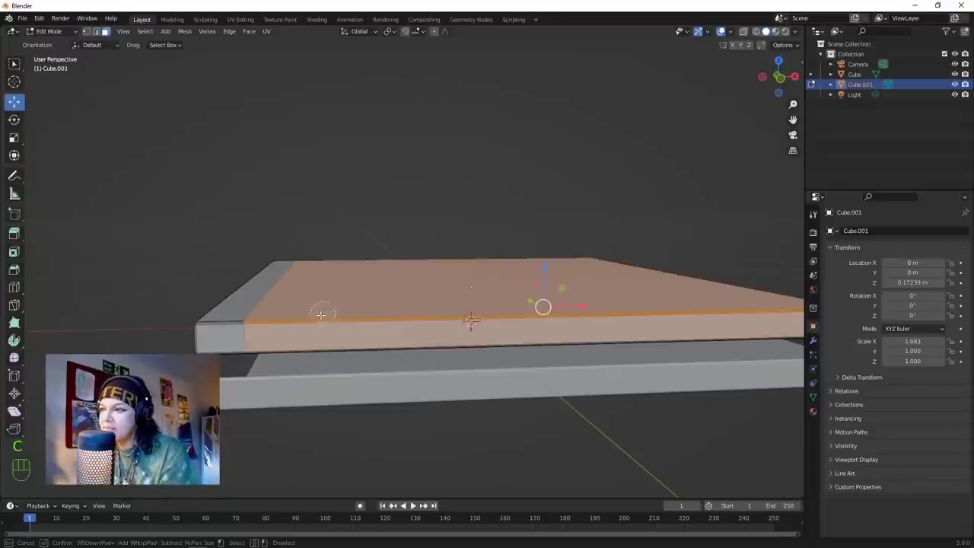
{"action": "left_click", "coordinate": [232, 336]}
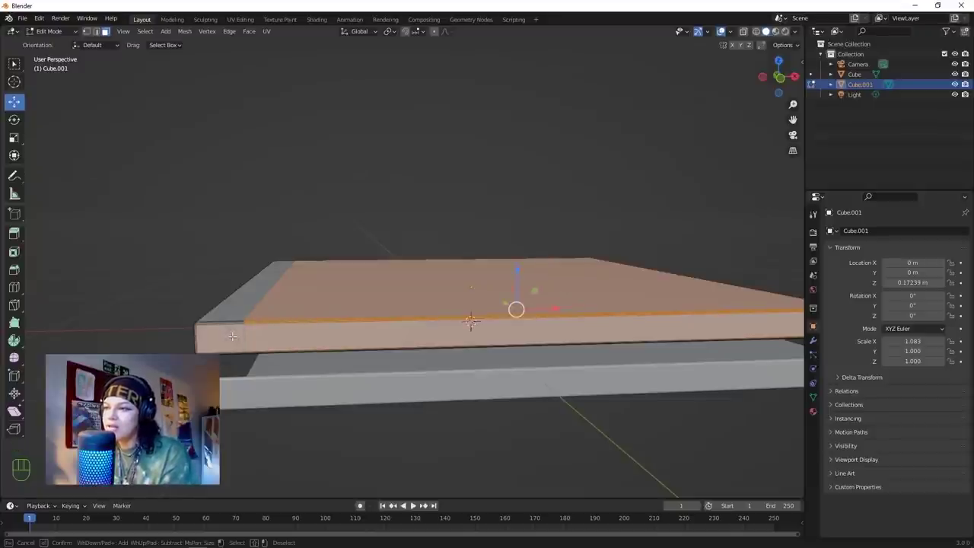
{"action": "right_click", "coordinate": [236, 339]}
Add the bevel faces at the first corner of the duplicate's uncut end to the face selection.
{"action": "middle_click_drag", "start_coordinate": [320, 291], "coordinate": [288, 284]}
{"action": "scroll", "coordinate": [333, 286], "scroll_direction": "down", "scroll_amount": 3}
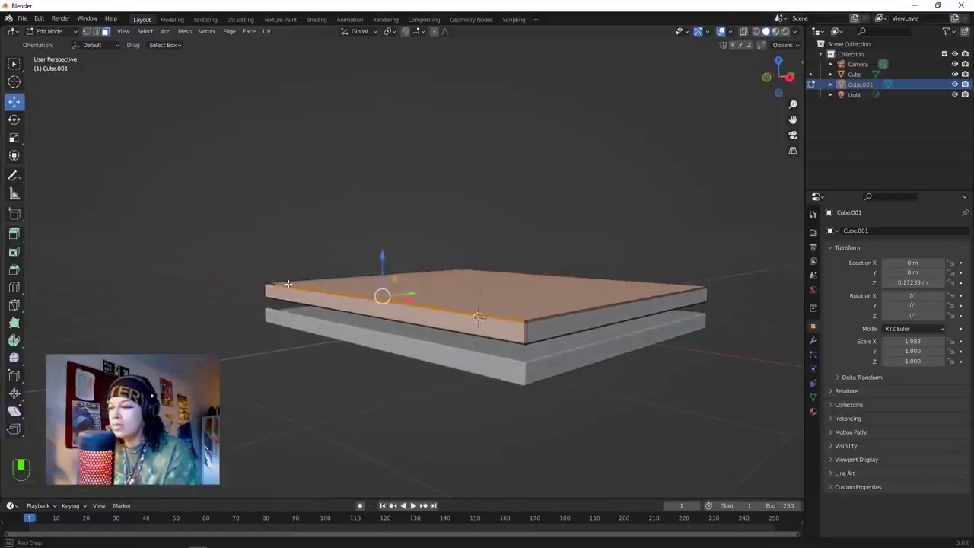
{"action": "middle_click_drag", "start_coordinate": [288, 284], "coordinate": [292, 283]}
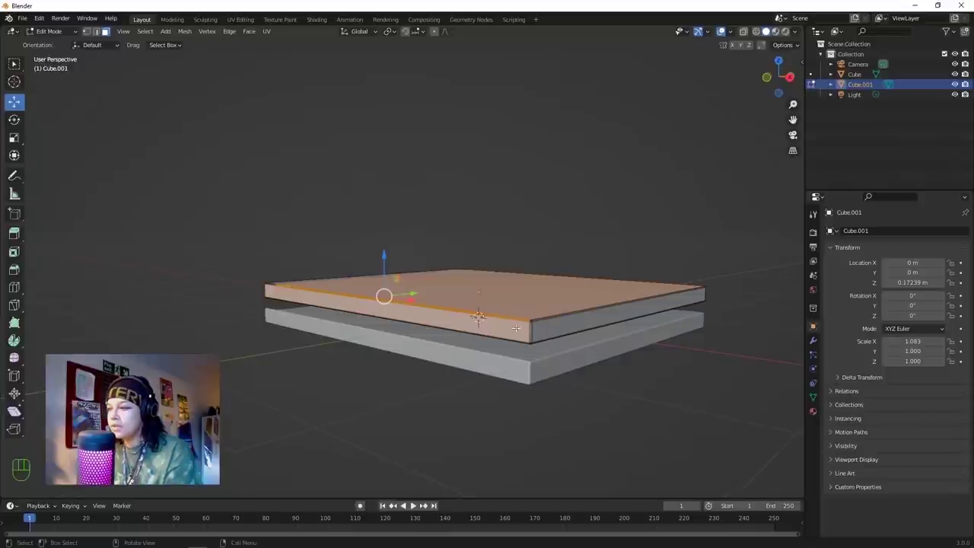
{"action": "key", "text": "c"}
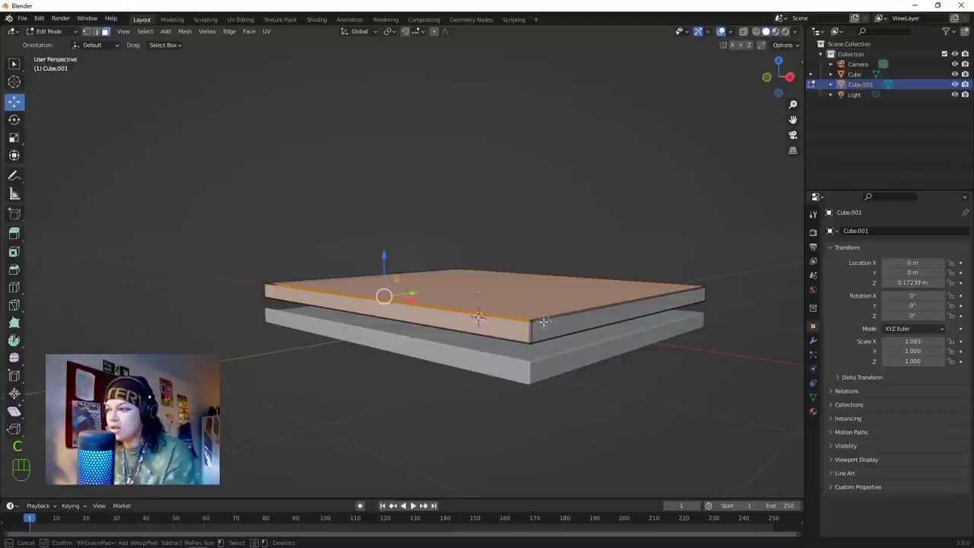
{"action": "left_click_drag", "start_coordinate": [543, 322], "coordinate": [532, 323]}
{"action": "right_click", "coordinate": [557, 299]}
Add the bevel faces at the other corner of the duplicate's uncut end to the selection.
{"action": "middle_click_drag", "start_coordinate": [556, 299], "coordinate": [432, 307]}
{"action": "scroll", "coordinate": [433, 307], "scroll_direction": "down", "scroll_amount": 2}
{"action": "middle_click_drag", "start_coordinate": [626, 316], "coordinate": [500, 307], "text": "shift"}
{"action": "scroll", "coordinate": [493, 344], "scroll_direction": "up", "scroll_amount": 2}
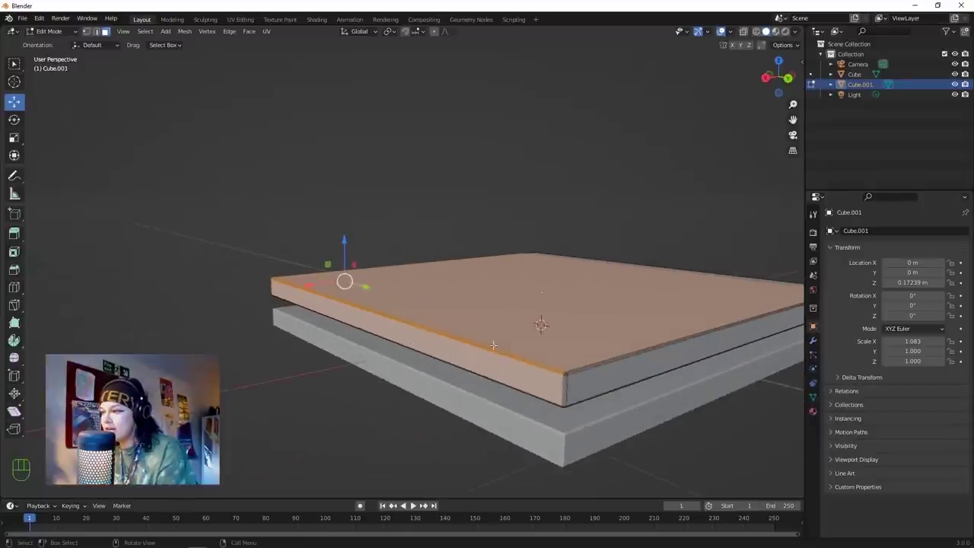
{"action": "key", "text": "c"}
{"action": "left_click", "coordinate": [566, 374]}
{"action": "key", "text": "Escape"}
Add the opposite long side's faces, including its short end section and top bevel strips, to the selection.
{"action": "middle_click_drag", "start_coordinate": [564, 366], "coordinate": [504, 290]}
{"action": "scroll", "coordinate": [504, 290], "scroll_direction": "up", "scroll_amount": 3}
{"action": "key", "text": "c"}
{"action": "left_click", "coordinate": [639, 361]}
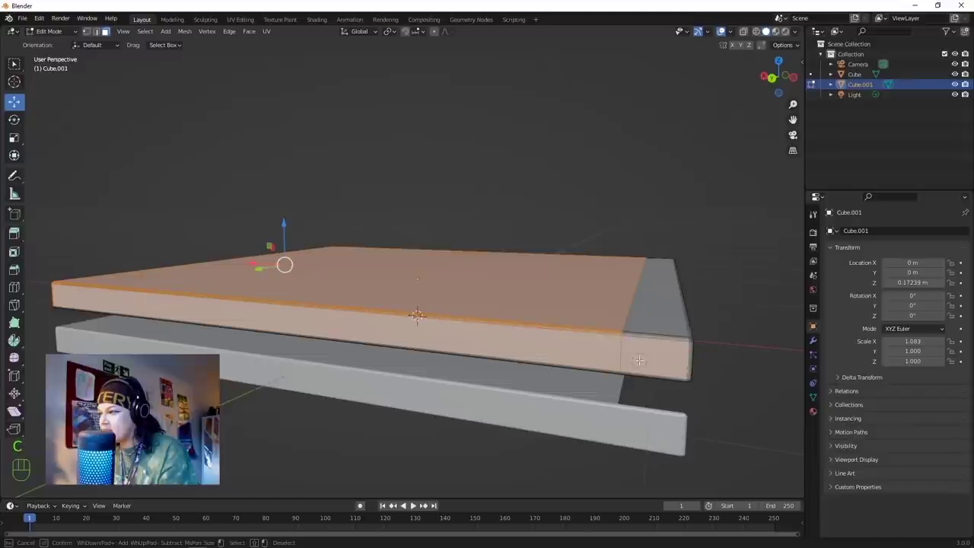
{"action": "middle_click_drag", "start_coordinate": [522, 346], "coordinate": [462, 316]}
{"action": "left_click_drag", "start_coordinate": [468, 318], "coordinate": [472, 319]}
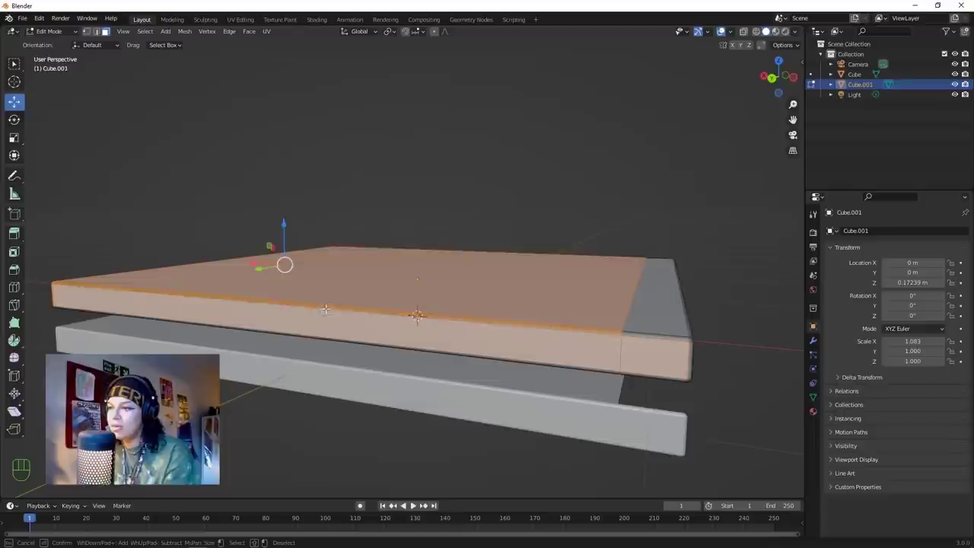
{"action": "middle_click_drag", "start_coordinate": [325, 309], "coordinate": [328, 303]}
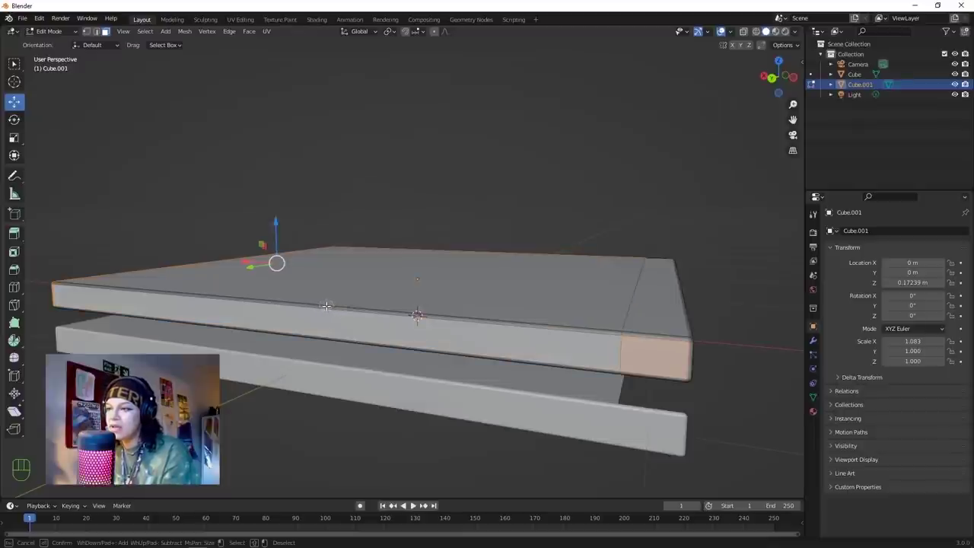
{"action": "left_click_drag", "start_coordinate": [326, 305], "coordinate": [330, 309]}
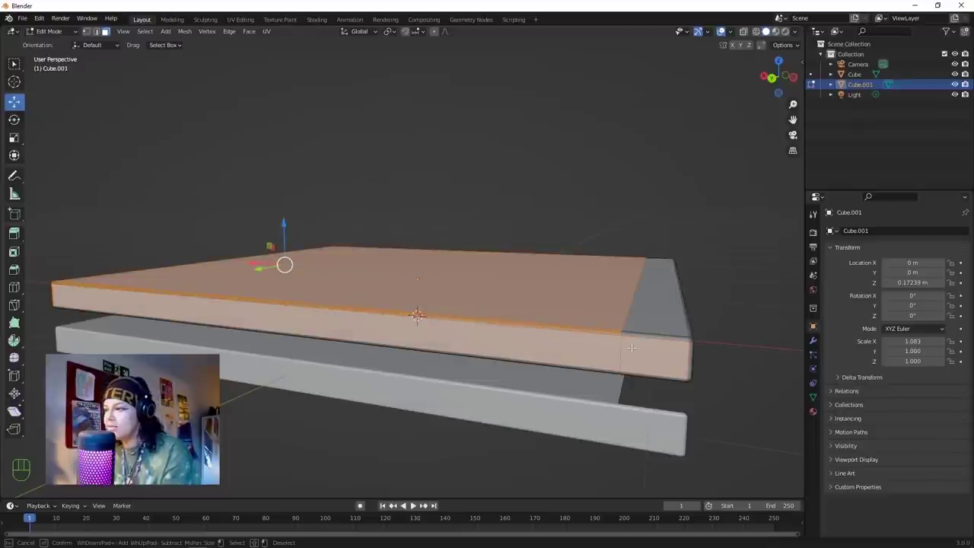
{"action": "right_click", "coordinate": [372, 322]}
{"action": "scroll", "coordinate": [372, 321], "scroll_direction": "down", "scroll_amount": 2}
{"action": "middle_click_drag", "start_coordinate": [371, 322], "coordinate": [411, 285]}
{"action": "scroll", "coordinate": [242, 312], "scroll_direction": "down", "scroll_amount": 2}
{"action": "scroll", "coordinate": [311, 285], "scroll_direction": "down", "scroll_amount": 2}
{"action": "middle_click_drag", "start_coordinate": [411, 284], "coordinate": [448, 267]}
{"action": "middle_click_drag", "start_coordinate": [270, 293], "coordinate": [416, 358]}
{"action": "key", "text": "x"}
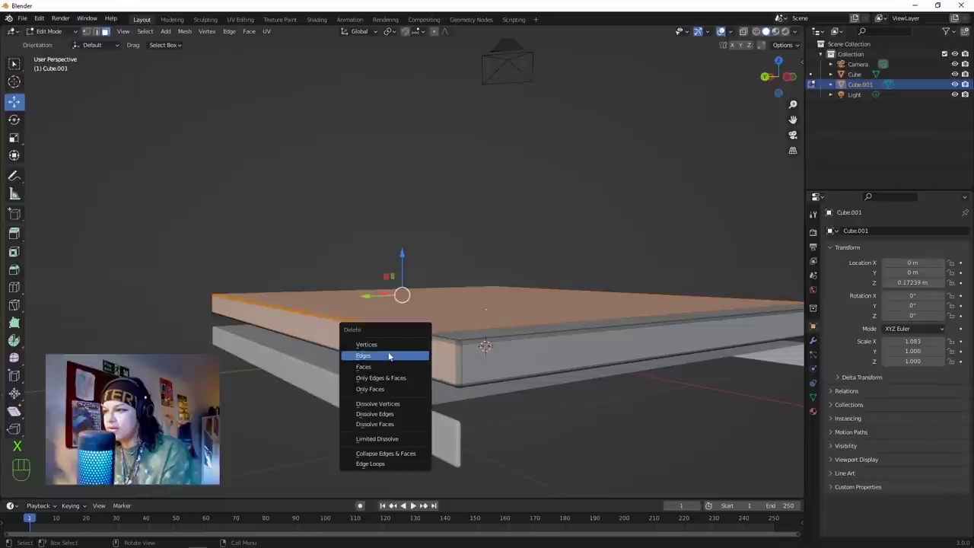
{"action": "left_click", "coordinate": [386, 346]}
{"action": "key", "text": "ctrl+z"}
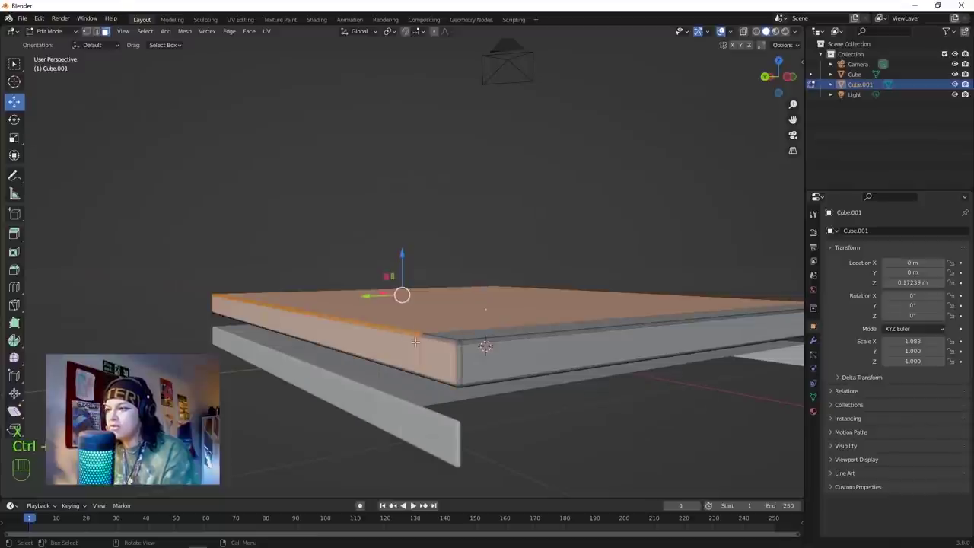
Delete the selected top and side faces from the duplicate slab and return to Object Mode.
{"action": "key", "text": "x"}
{"action": "left_click", "coordinate": [400, 373]}
{"action": "middle_click_drag", "start_coordinate": [400, 374], "coordinate": [320, 345]}
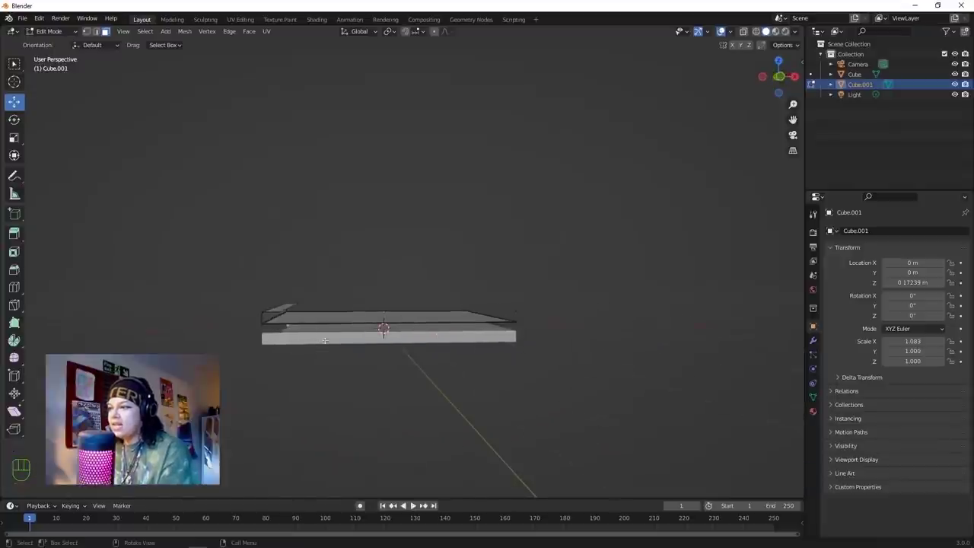
{"action": "key", "text": "Tab"}
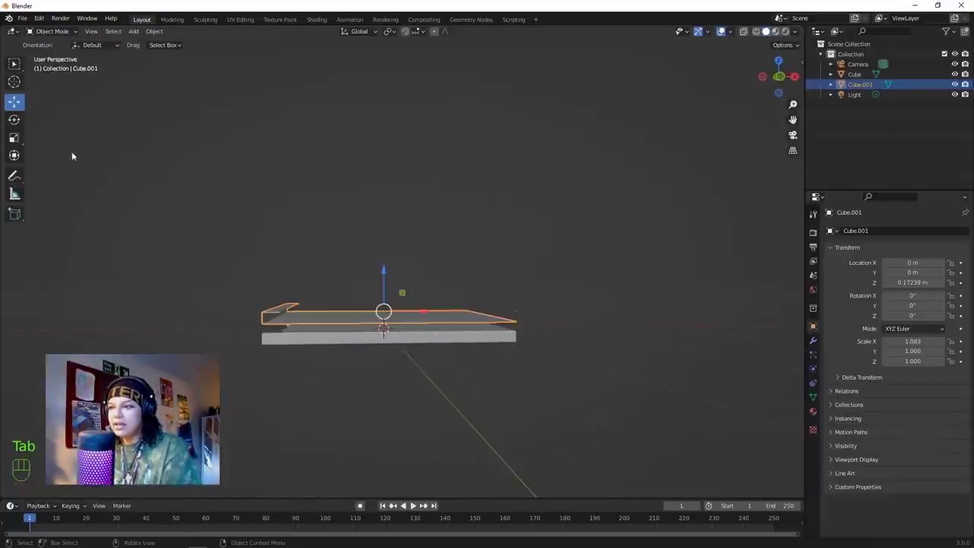
Lower the opened duplicate along Z to about 0.008 m so it wraps the notched slab, and deselect it.
{"action": "scroll", "coordinate": [371, 305], "scroll_direction": "up", "scroll_amount": 5}
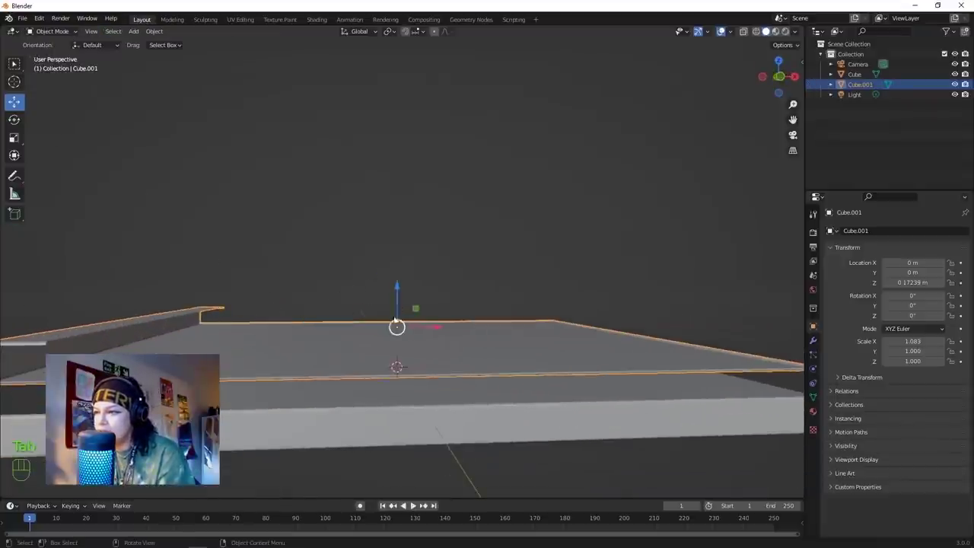
{"action": "left_click_drag", "start_coordinate": [400, 317], "coordinate": [336, 335]}
{"action": "scroll", "coordinate": [335, 335], "scroll_direction": "down", "scroll_amount": 4}
{"action": "left_click", "coordinate": [285, 218]}
{"action": "middle_click_drag", "start_coordinate": [285, 217], "coordinate": [241, 296]}
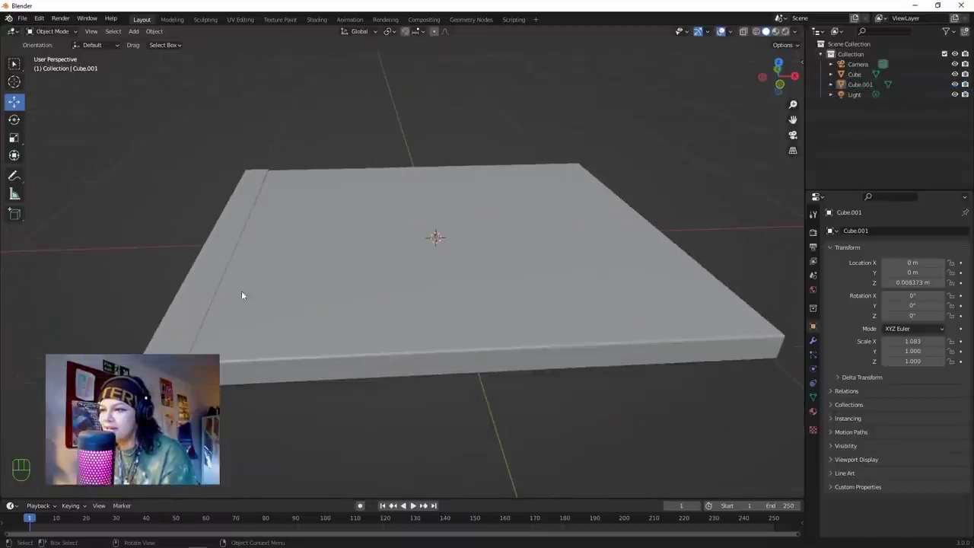
Select the duplicate shell again and fine-tune its height along Z against the notched slab.
{"action": "left_click", "coordinate": [195, 317]}
{"action": "middle_click_drag", "start_coordinate": [195, 317], "coordinate": [338, 268]}
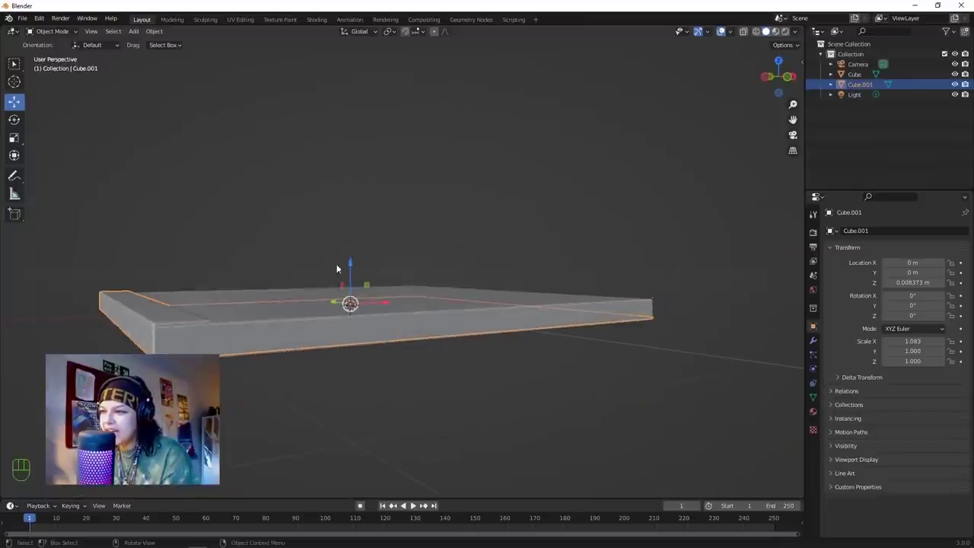
{"action": "left_click_drag", "start_coordinate": [351, 267], "coordinate": [350, 268]}
{"action": "middle_click_drag", "start_coordinate": [326, 276], "coordinate": [334, 343]}
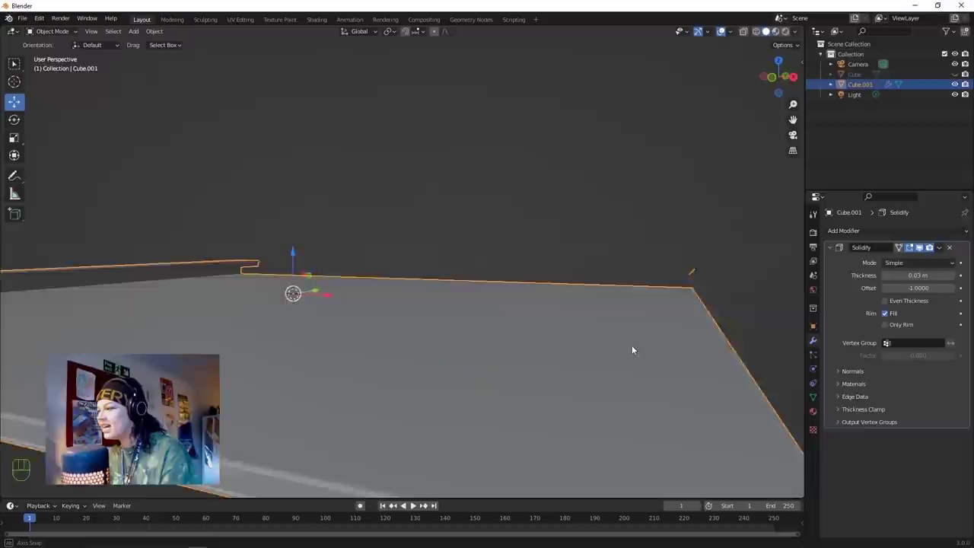
Delete the stray mesh fragments floating above the shell's far corner.
{"action": "middle_click_drag", "start_coordinate": [632, 348], "coordinate": [517, 282]}
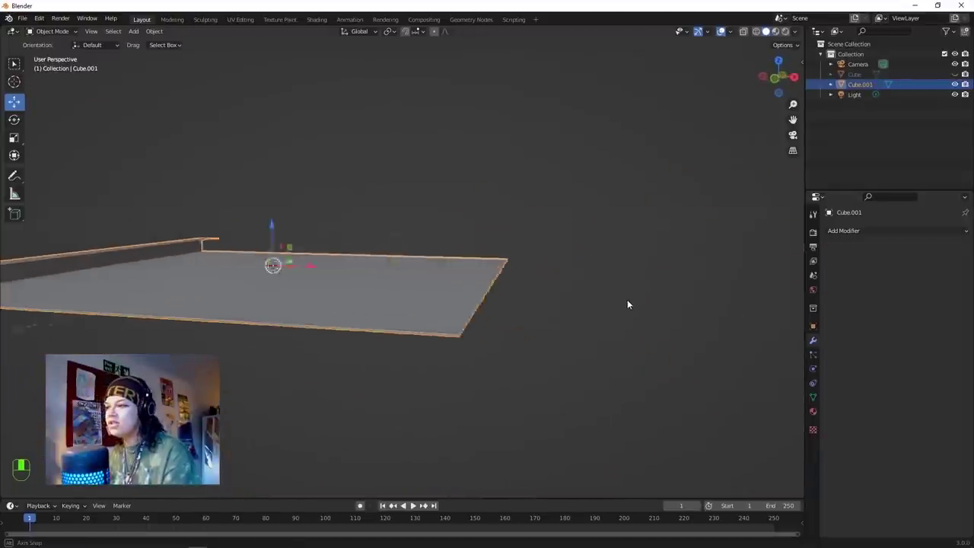
{"action": "middle_click_drag", "start_coordinate": [629, 302], "coordinate": [481, 264]}
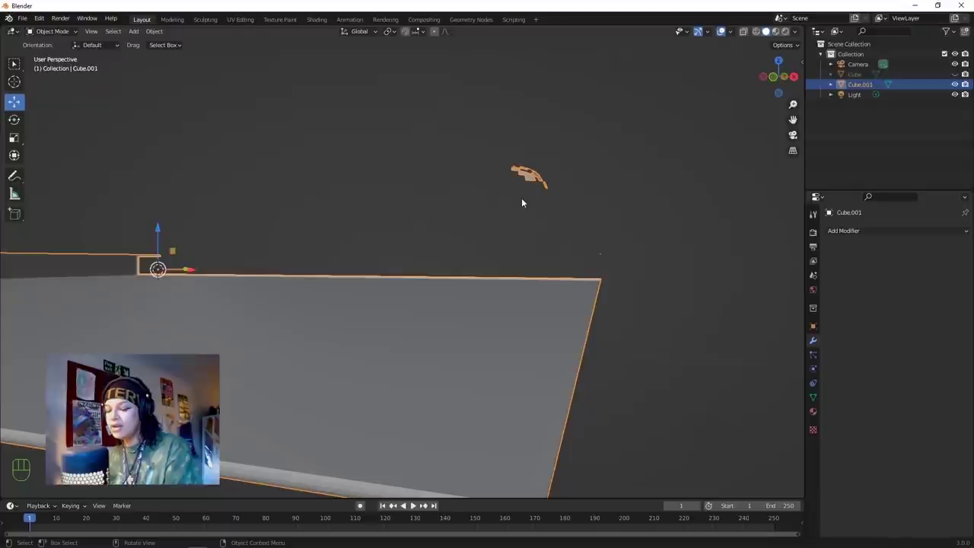
{"action": "key", "text": "Tab"}
{"action": "key", "text": "c"}
{"action": "mouse_move", "coordinate": [542, 181]}
{"action": "left_mouse_down"}
{"action": "mouse_move", "coordinate": [545, 202]}
{"action": "mouse_move", "coordinate": [526, 169]}
{"action": "left_mouse_up"}
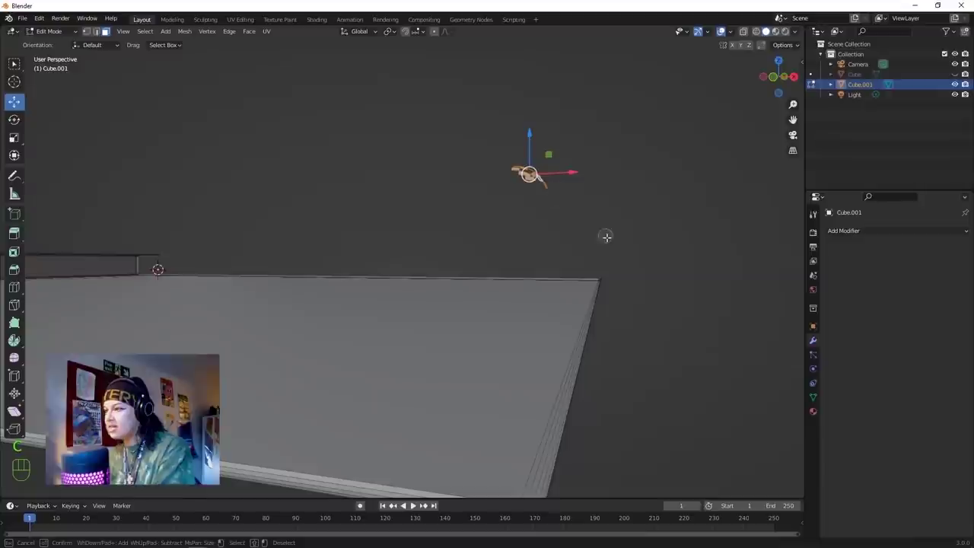
{"action": "left_click_drag", "start_coordinate": [606, 252], "coordinate": [614, 257]}
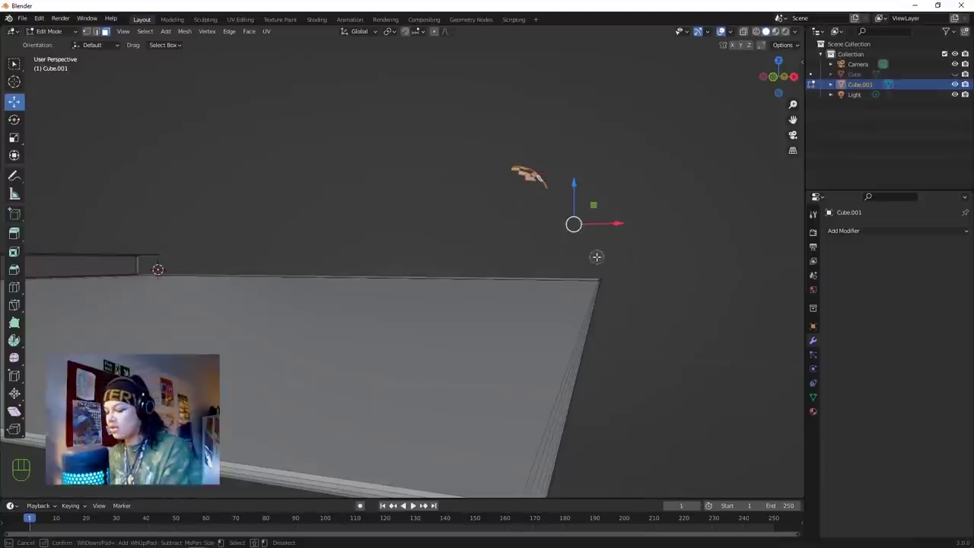
{"action": "right_click", "coordinate": [595, 259]}
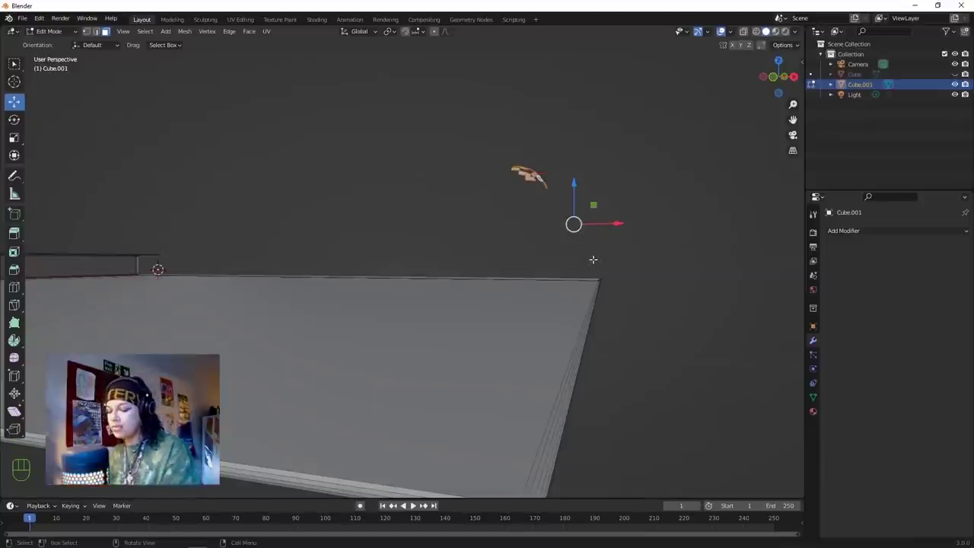
{"action": "key", "text": "x"}
{"action": "left_click", "coordinate": [583, 234]}
{"action": "middle_click_drag", "start_coordinate": [581, 224], "coordinate": [574, 243]}
{"action": "key", "text": "Tab"}
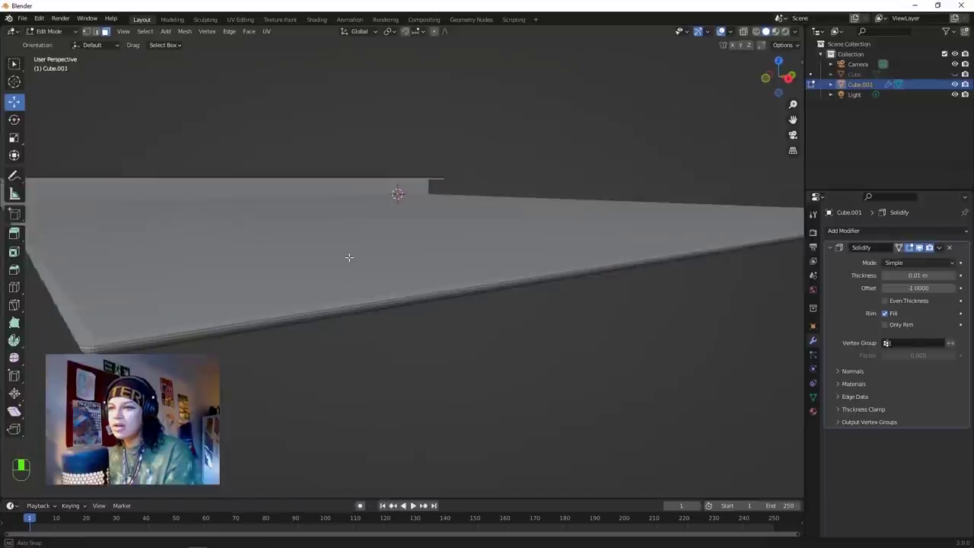
Remove the shell's Solidify modifier and select the edge loop around the inner rim of its floor.
{"action": "middle_click_drag", "start_coordinate": [349, 258], "coordinate": [396, 245]}
{"action": "left_click", "coordinate": [949, 247]}
{"action": "scroll", "coordinate": [324, 241], "scroll_direction": "up", "scroll_amount": 1}
{"action": "scroll", "coordinate": [400, 323], "scroll_direction": "up", "scroll_amount": 1}
{"action": "key", "text": "alt"}
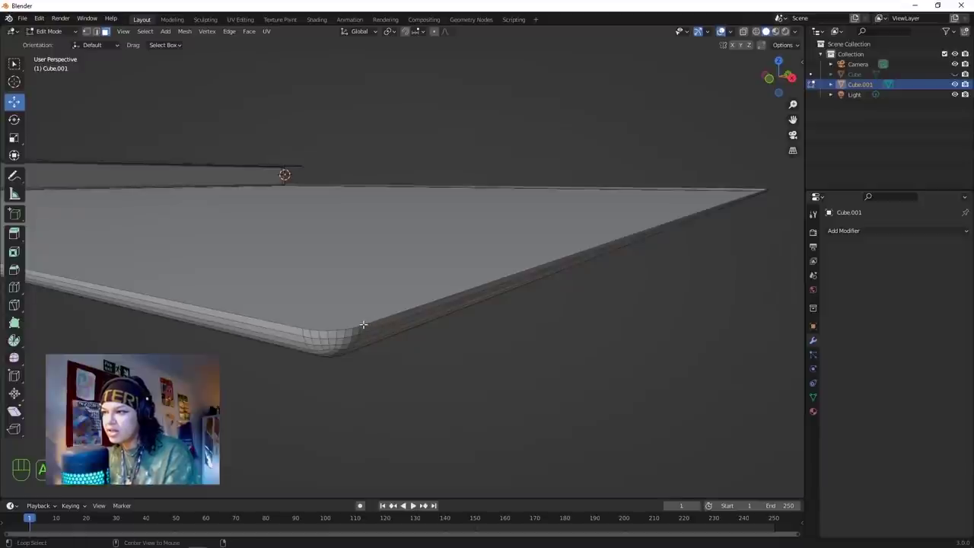
{"action": "left_click", "coordinate": [96, 31]}
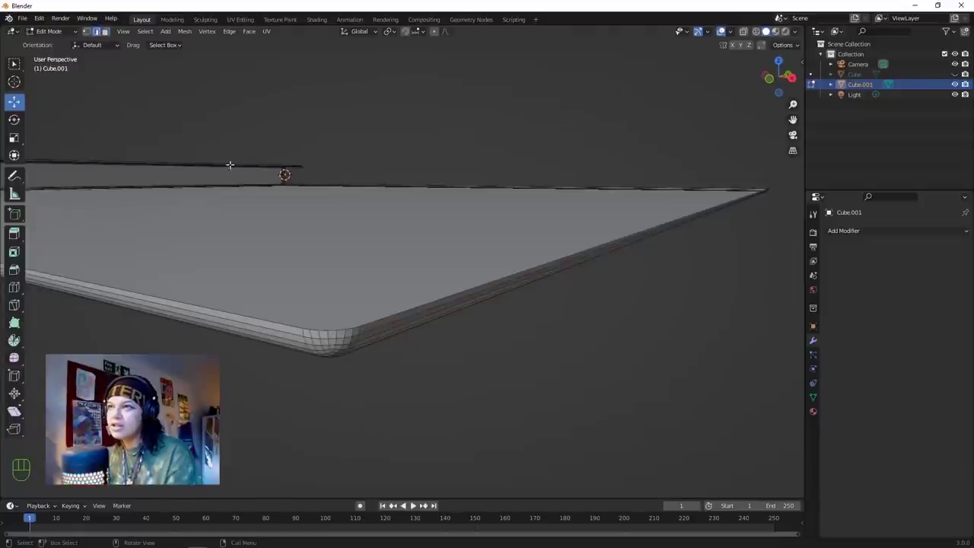
{"action": "left_click", "coordinate": [366, 325], "text": "alt"}
Deselect the rim edges at the folded end and try raising the remaining rim edges along Z.
{"action": "scroll", "coordinate": [392, 299], "scroll_direction": "down", "scroll_amount": 6}
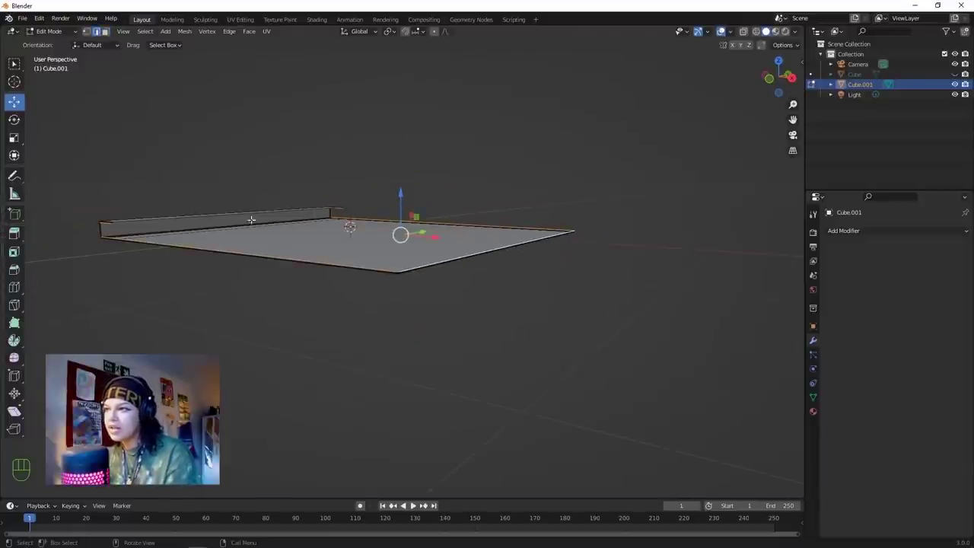
{"action": "middle_click_drag", "start_coordinate": [402, 242], "coordinate": [666, 260], "text": "shift"}
{"action": "scroll", "coordinate": [448, 246], "scroll_direction": "up", "scroll_amount": 5}
{"action": "middle_click_drag", "start_coordinate": [406, 244], "coordinate": [418, 242]}
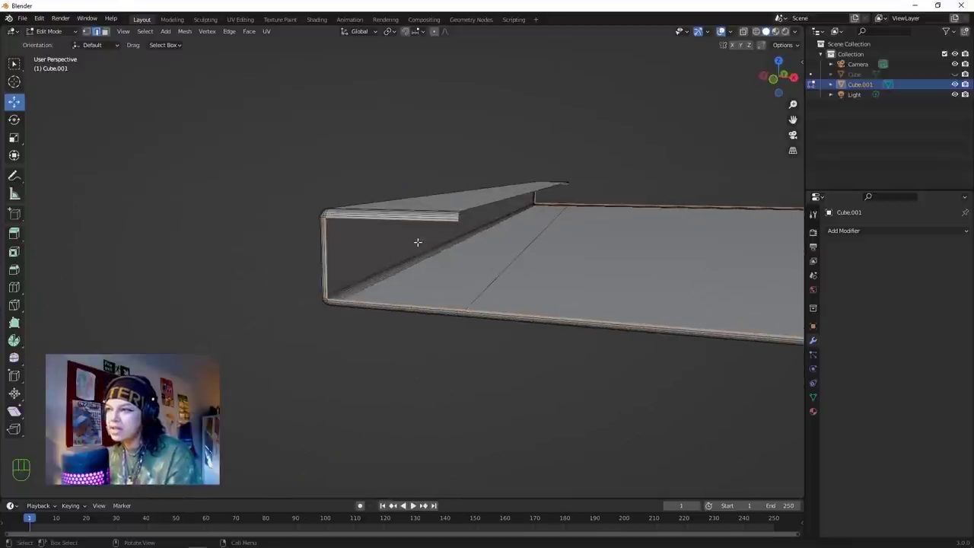
{"action": "key", "text": "c"}
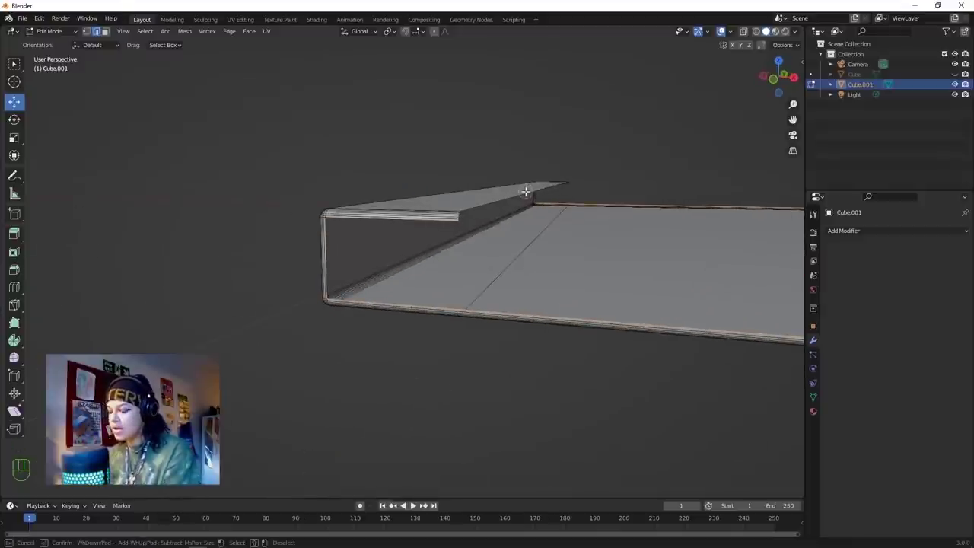
{"action": "key", "text": "Escape"}
{"action": "mouse_move", "coordinate": [399, 257]}
{"action": "middle_mouse_down"}
{"action": "mouse_move", "coordinate": [416, 244]}
{"action": "mouse_move", "coordinate": [409, 271]}
{"action": "mouse_move", "coordinate": [384, 270]}
{"action": "middle_mouse_up"}
{"action": "middle_click_drag", "start_coordinate": [238, 264], "coordinate": [263, 279]}
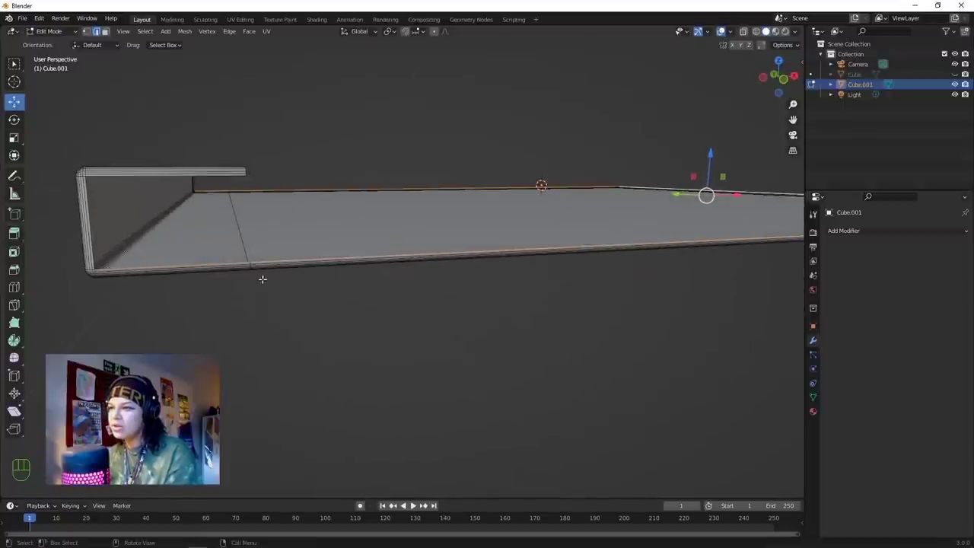
{"action": "key", "text": "c"}
{"action": "middle_click_drag", "start_coordinate": [163, 263], "coordinate": [160, 249]}
{"action": "key", "text": "Escape"}
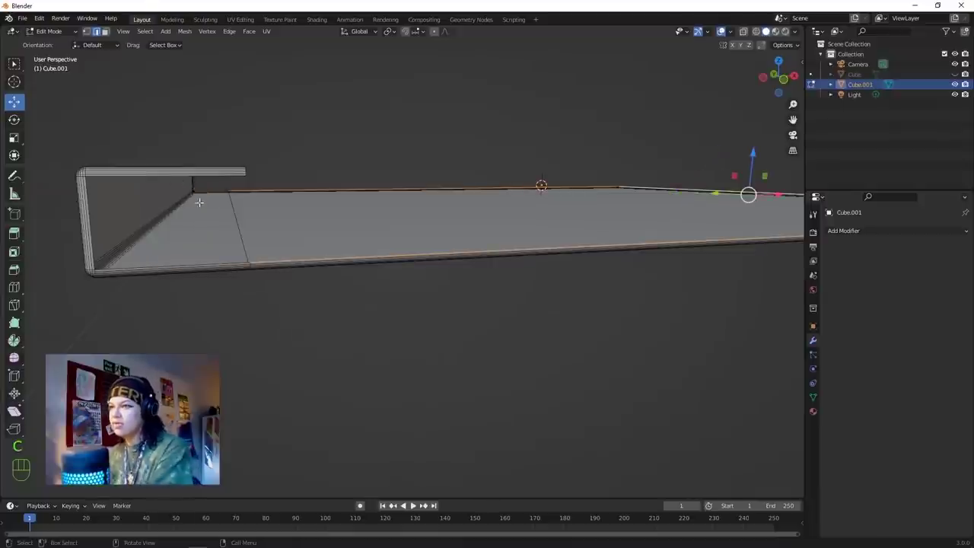
{"action": "middle_click_drag", "start_coordinate": [199, 196], "coordinate": [639, 210]}
{"action": "left_click_drag", "start_coordinate": [708, 164], "coordinate": [707, 159]}
{"action": "key", "text": "ctrl+z"}
Add a loop cut across the shell's floor close beside the existing cross edge, on the side toward the folded end.
{"action": "scroll", "coordinate": [218, 259], "scroll_direction": "up", "scroll_amount": 3}
{"action": "key", "text": "ctrl+r"}
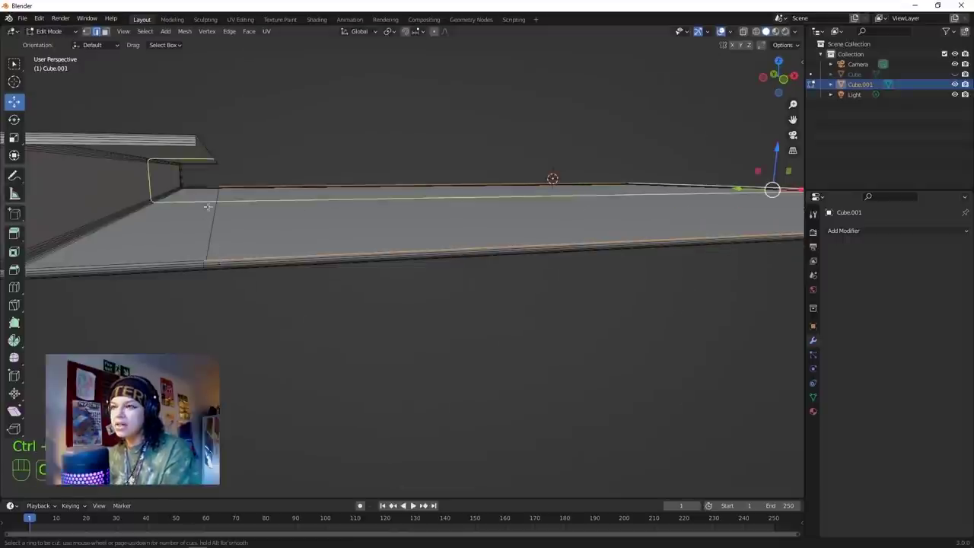
{"action": "left_click", "coordinate": [214, 191]}
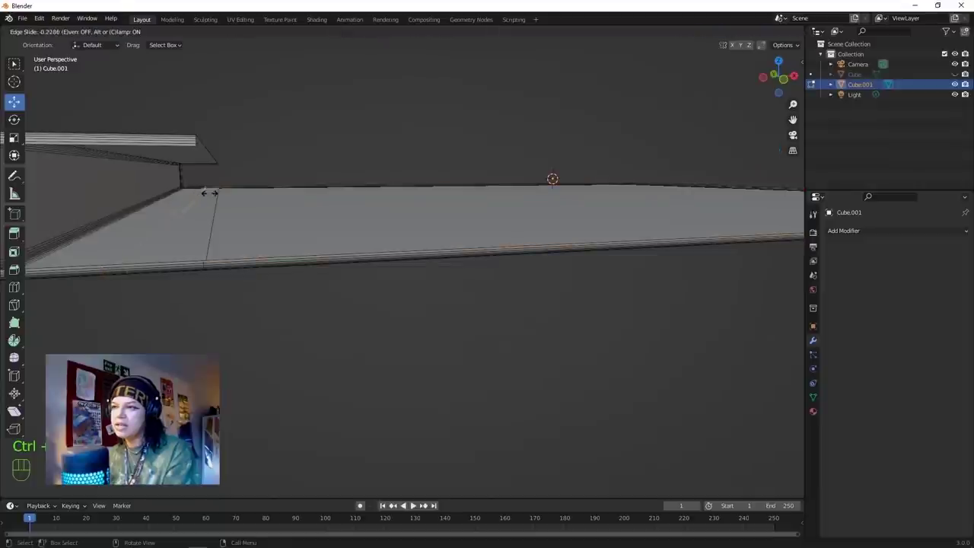
{"action": "left_click", "coordinate": [218, 196]}
{"action": "left_click", "coordinate": [235, 280]}
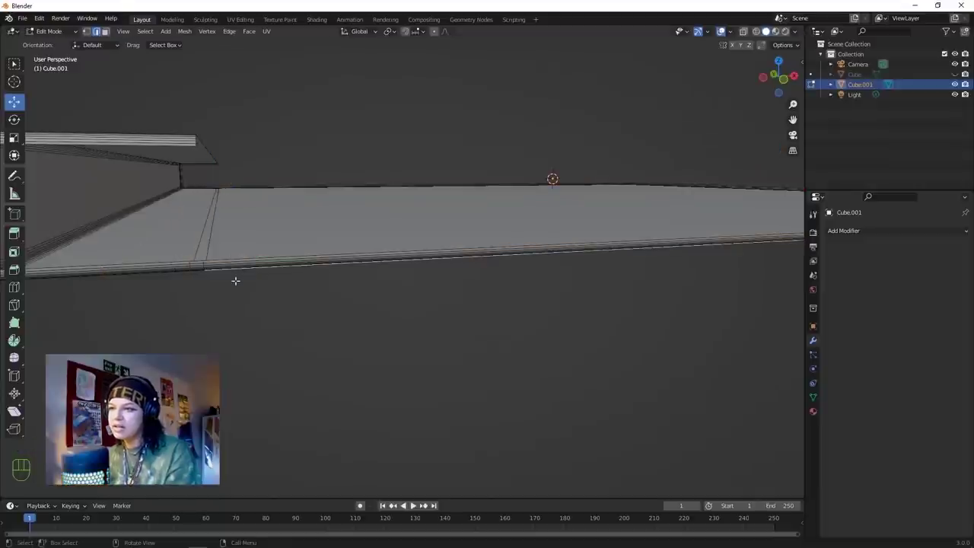
Select the floor's inner rim edge loop again and deselect its edges at the folded end, up to the original cross edge.
{"action": "left_click", "coordinate": [227, 260], "text": "alt"}
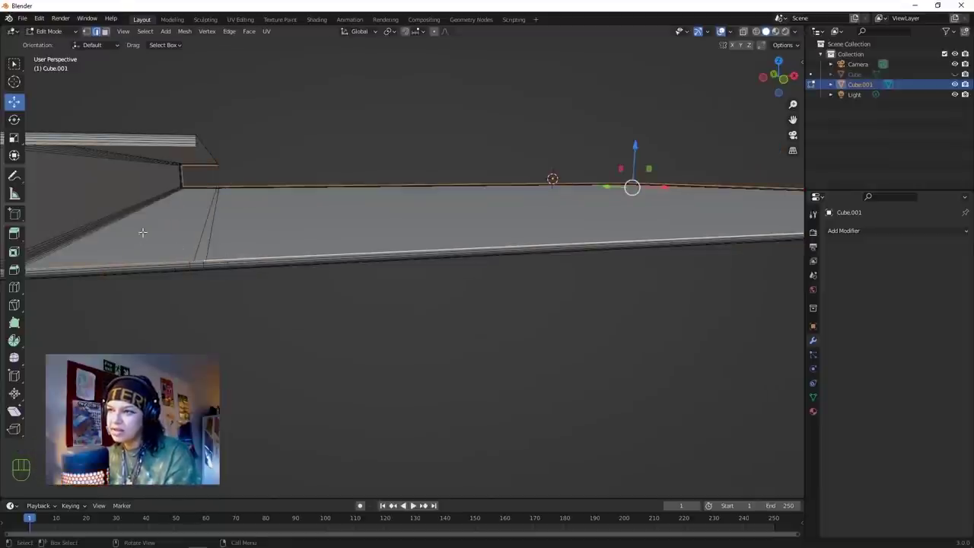
{"action": "key", "text": "c"}
{"action": "mouse_move", "coordinate": [169, 150]}
{"action": "middle_mouse_down"}
{"action": "mouse_move", "coordinate": [178, 147]}
{"action": "mouse_move", "coordinate": [189, 190]}
{"action": "middle_mouse_up"}
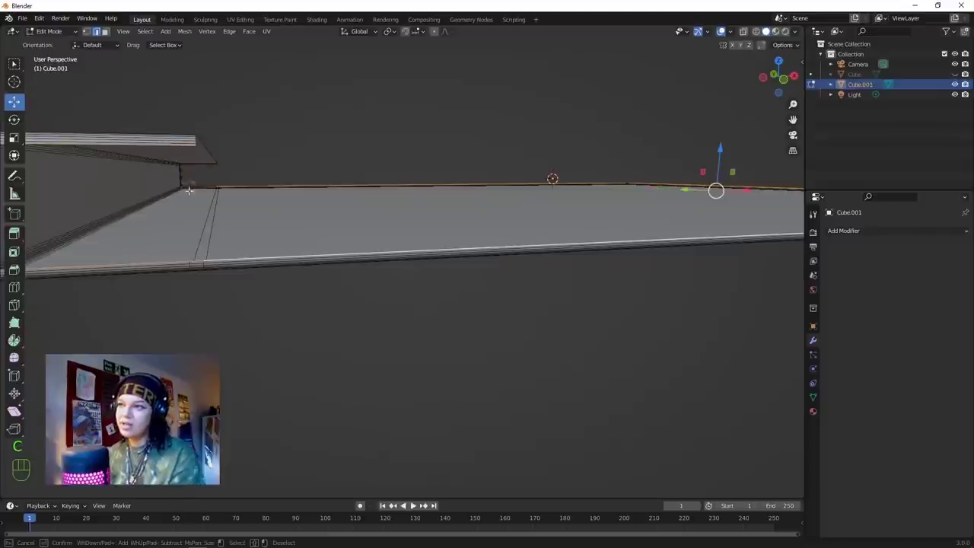
{"action": "middle_click_drag", "start_coordinate": [181, 255], "coordinate": [186, 258]}
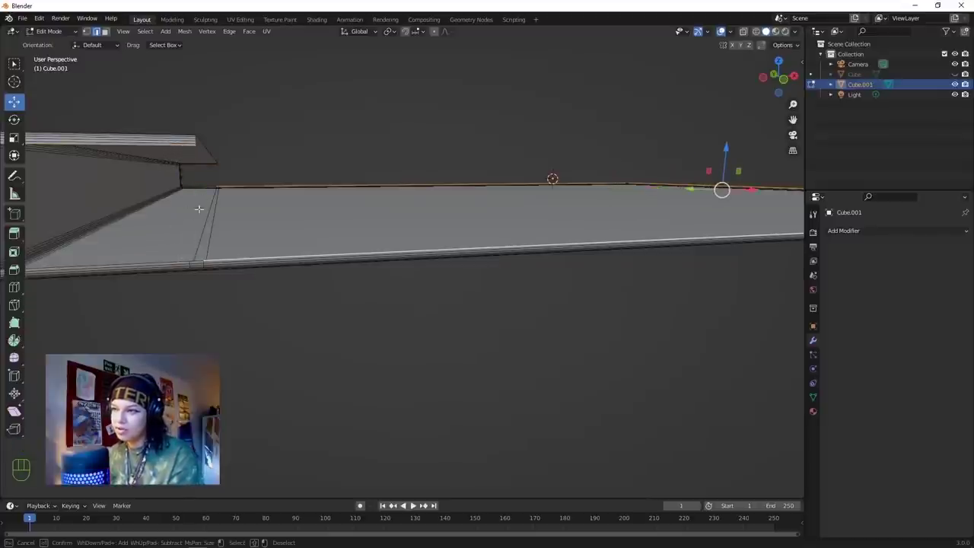
{"action": "middle_click", "coordinate": [209, 186]}
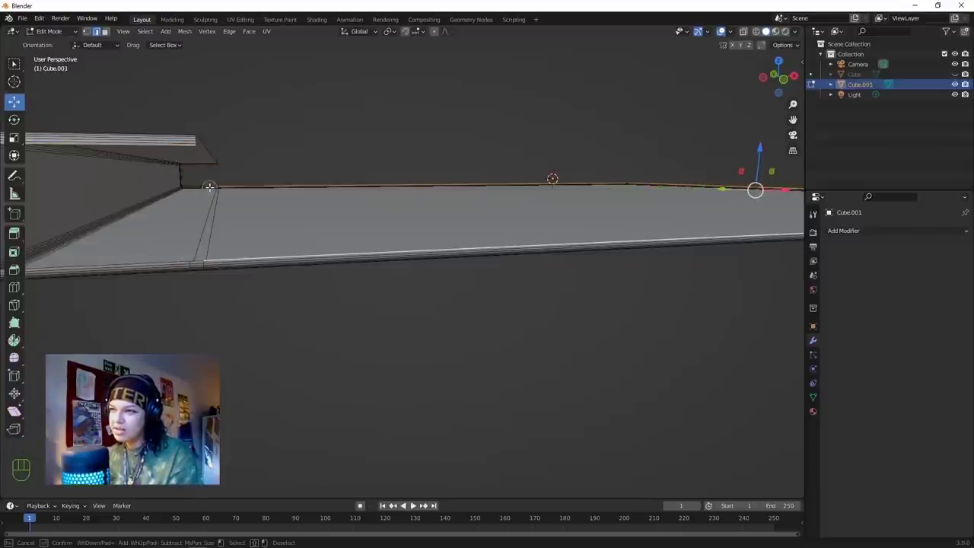
{"action": "right_click", "coordinate": [154, 213]}
Raise the selected rim edges slightly along Z, and return to Object Mode with nothing selected.
{"action": "middle_click_drag", "start_coordinate": [153, 213], "coordinate": [565, 243]}
{"action": "scroll", "coordinate": [566, 242], "scroll_direction": "down", "scroll_amount": 1}
{"action": "left_click_drag", "start_coordinate": [729, 195], "coordinate": [724, 191]}
{"action": "middle_click_drag", "start_coordinate": [637, 150], "coordinate": [355, 200]}
{"action": "key", "text": "Tab"}
{"action": "key", "text": "alt+a"}
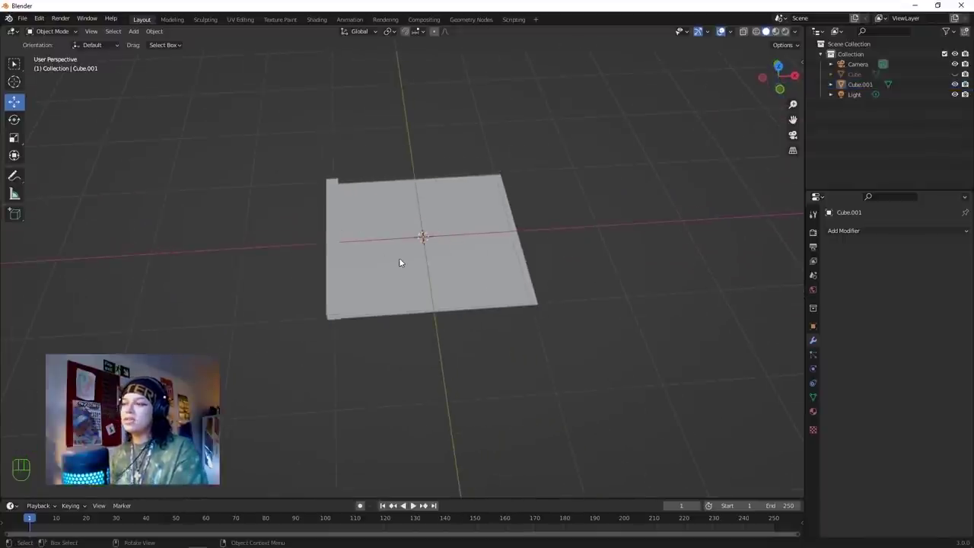
Add a mesh circle at the centre of the shell and open its creation settings.
{"action": "scroll", "coordinate": [412, 255], "scroll_direction": "down", "scroll_amount": 1}
{"action": "scroll", "coordinate": [426, 274], "scroll_direction": "up", "scroll_amount": 3}
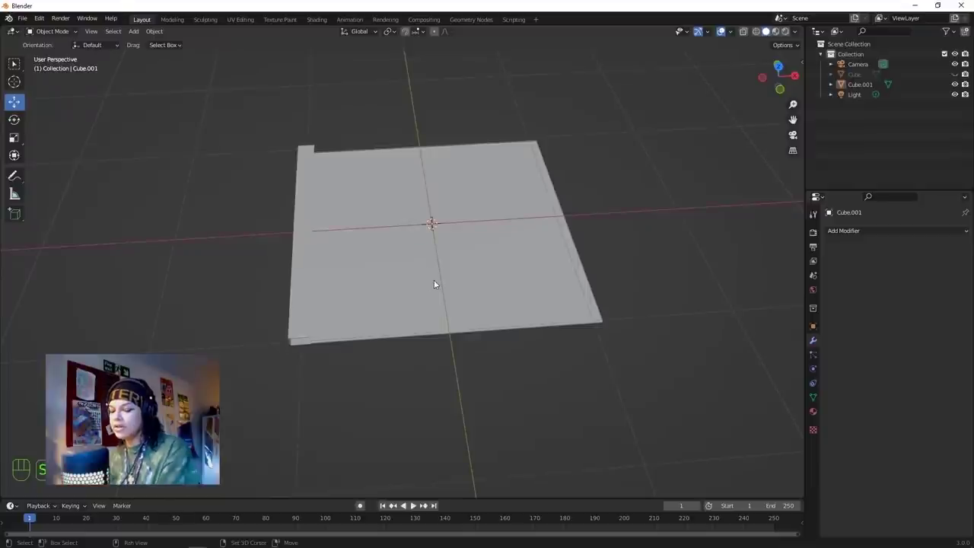
{"action": "key", "text": "shift+a"}
{"action": "mouse_move", "coordinate": [435, 281]}
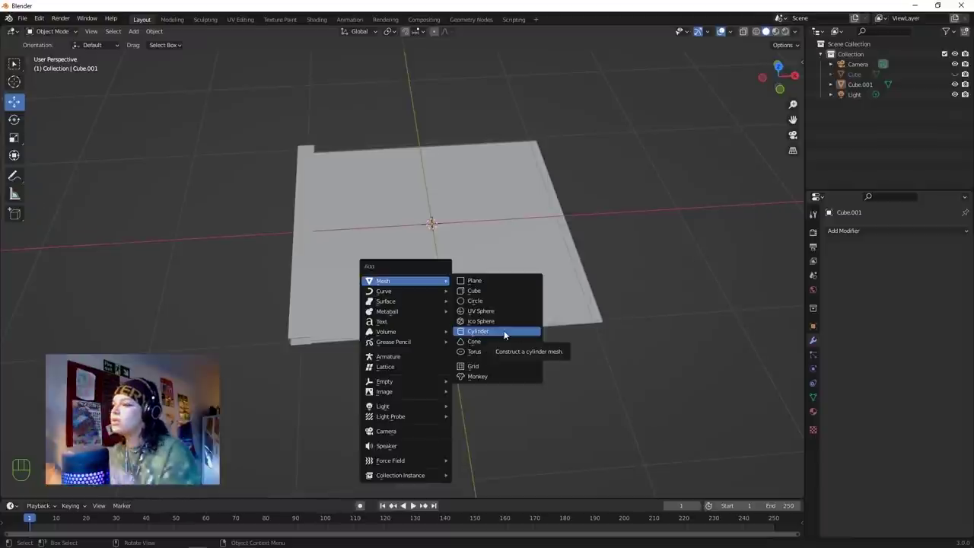
{"action": "left_click", "coordinate": [487, 301]}
{"action": "scroll", "coordinate": [495, 296], "scroll_direction": "up", "scroll_amount": 1}
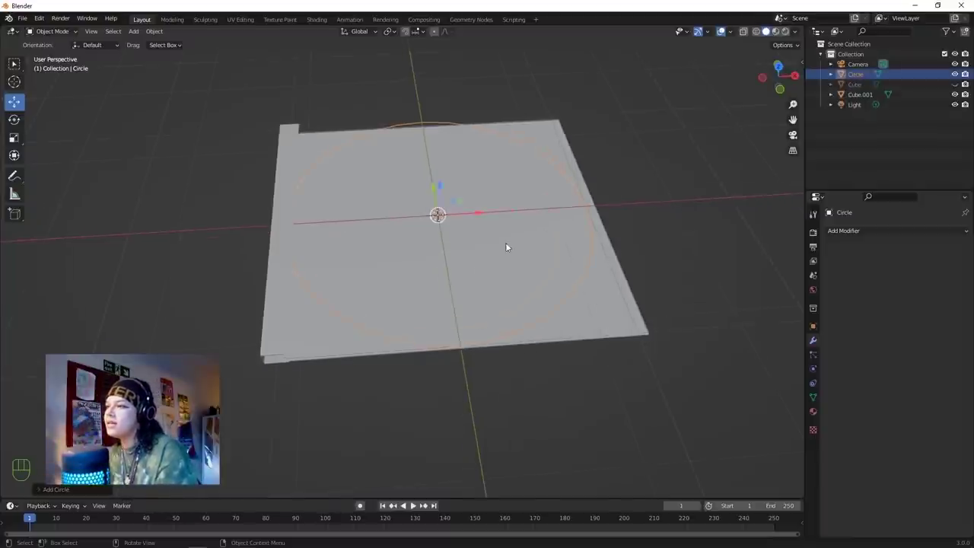
{"action": "left_click", "coordinate": [63, 489]}
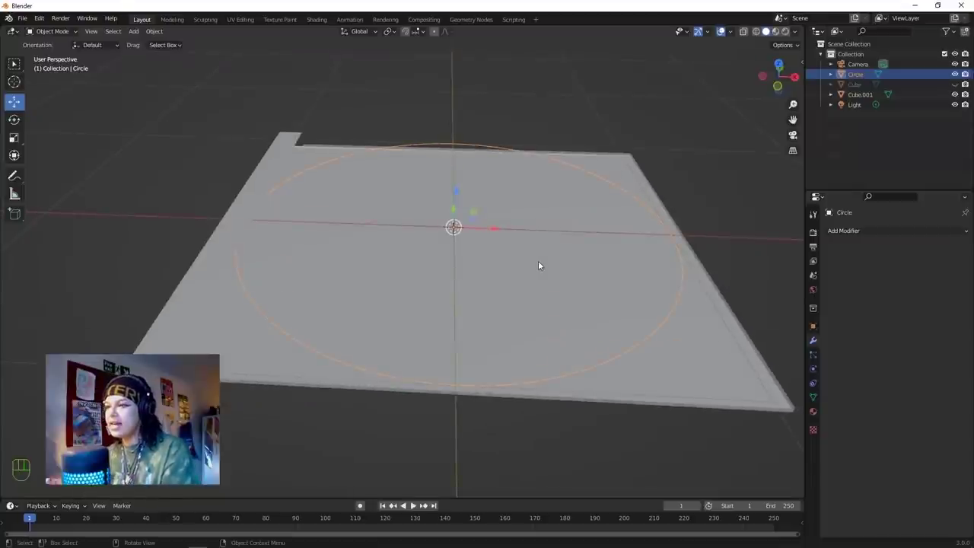
Select all of the circle's vertices in Edit Mode and scale them down from the top view to fit inside the shell's outline.
{"action": "key", "text": "Tab"}
{"action": "key", "text": "a"}
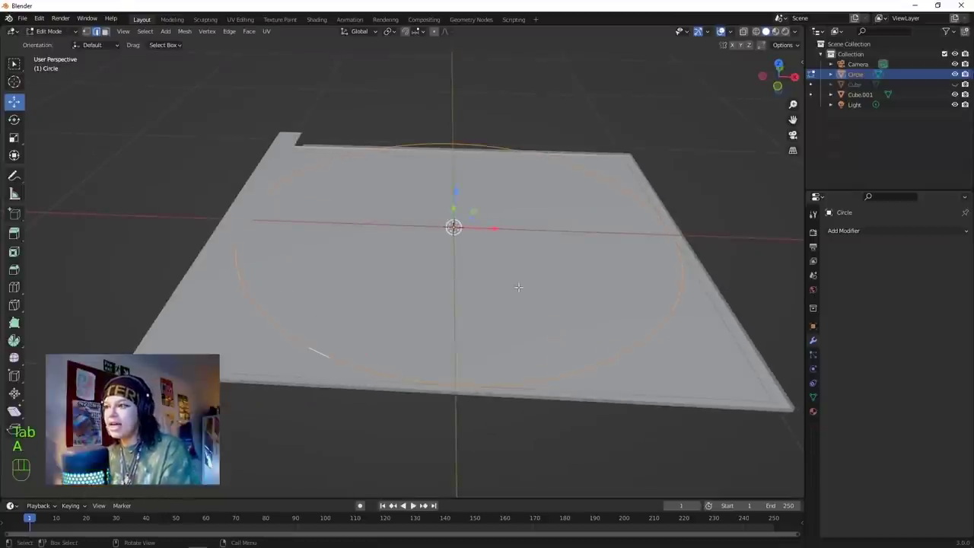
{"action": "left_click", "coordinate": [87, 31]}
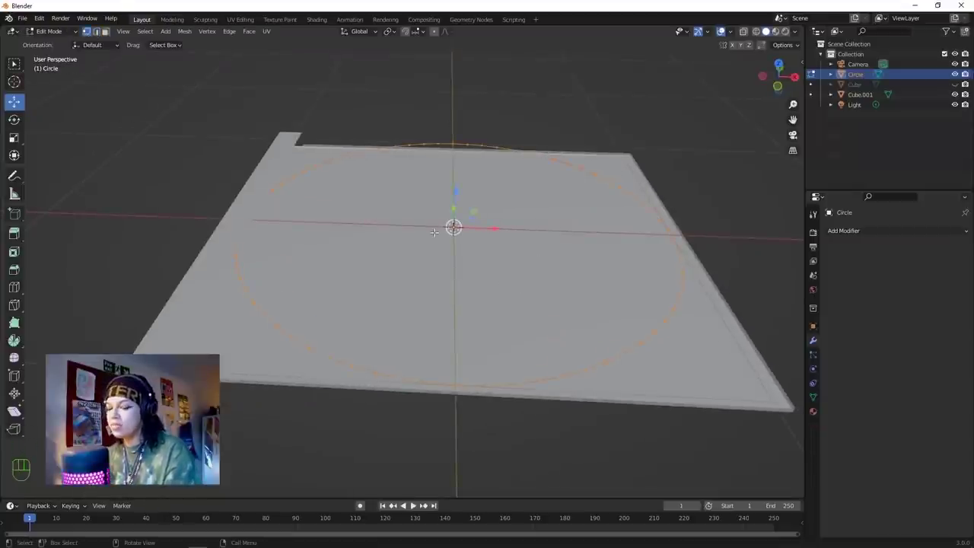
{"action": "key", "text": "KP_7"}
{"action": "scroll", "coordinate": [442, 229], "scroll_direction": "down", "scroll_amount": 3}
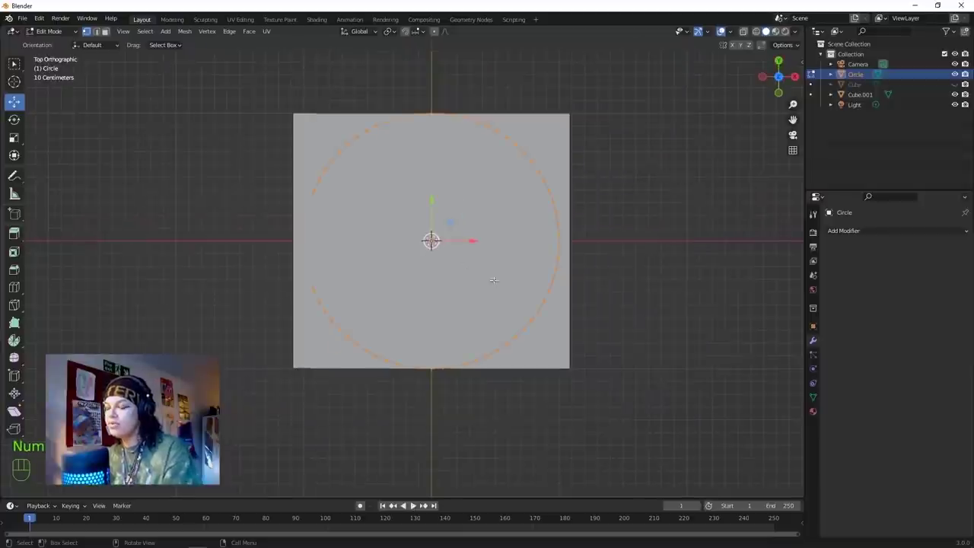
{"action": "key", "text": "s"}
{"action": "left_click", "coordinate": [528, 315]}
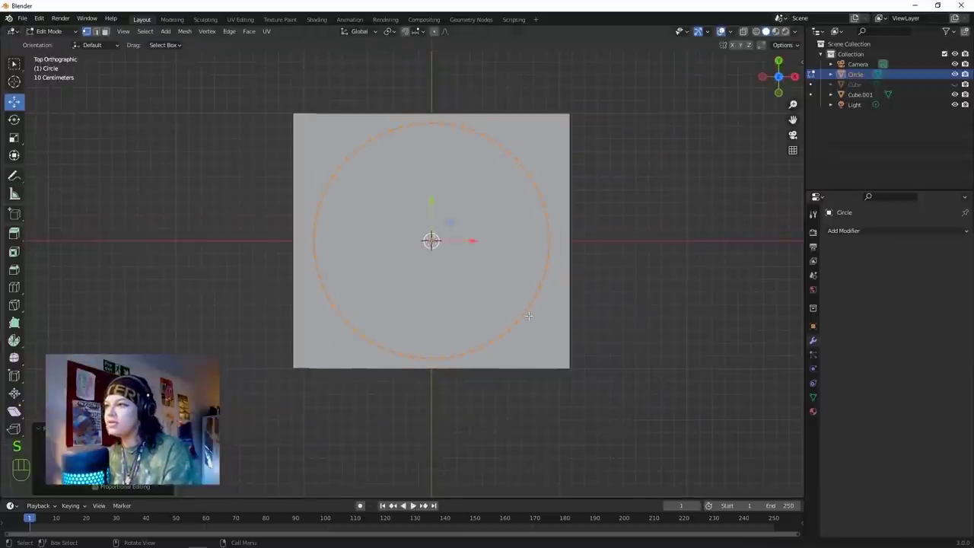
Move the circle about 0.095 m along X, away from the folded end, and scale it to about 0.94.
{"action": "key", "text": "g"}
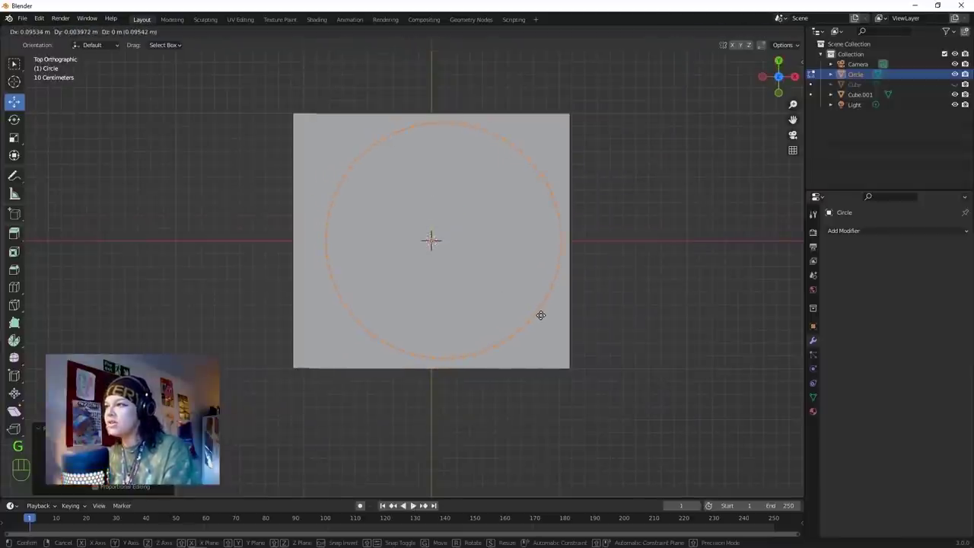
{"action": "left_click", "coordinate": [541, 316]}
{"action": "middle_click_drag", "start_coordinate": [494, 293], "coordinate": [494, 182]}
{"action": "key", "text": "KP_7"}
{"action": "key", "text": "s"}
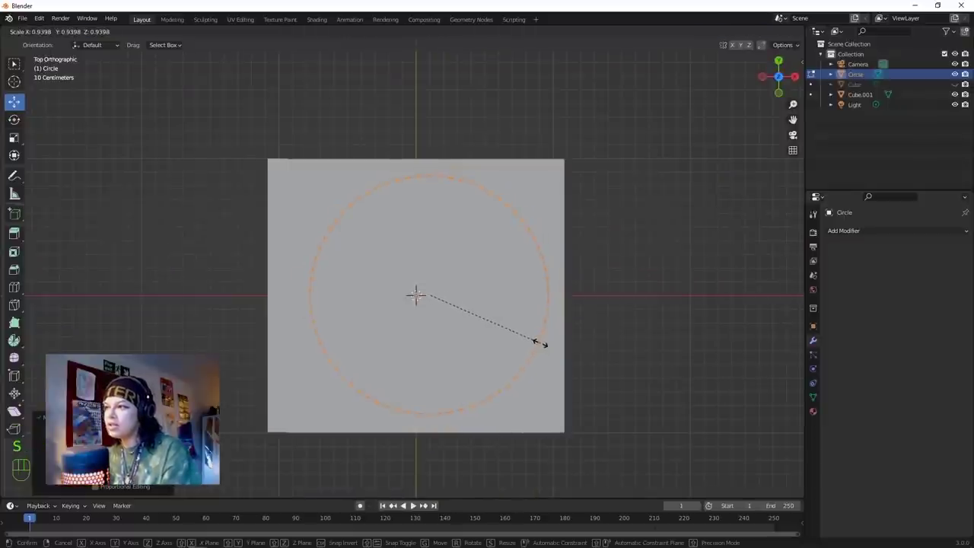
{"action": "left_click", "coordinate": [540, 344]}
Open the shell in Edit Mode and examine the circle's placement relative to its folded strip and outer edges.
{"action": "scroll", "coordinate": [457, 327], "scroll_direction": "down", "scroll_amount": 2}
{"action": "left_click", "coordinate": [314, 287]}
{"action": "key", "text": "Tab"}
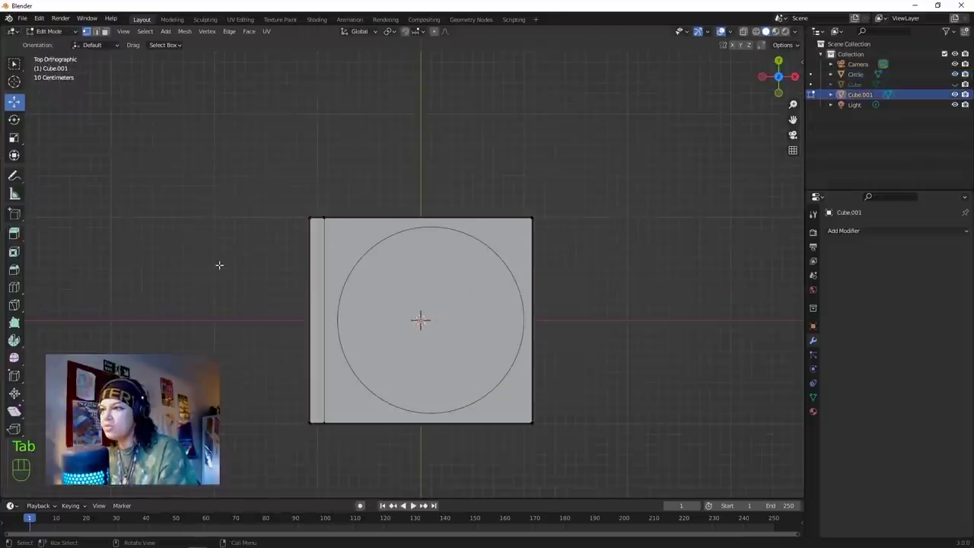
{"action": "middle_click_drag", "start_coordinate": [294, 206], "coordinate": [561, 302]}
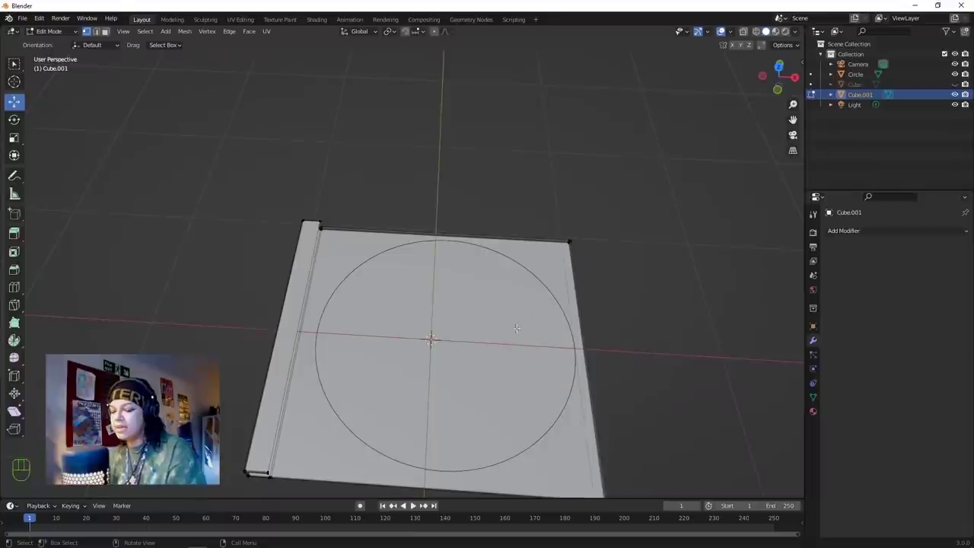
{"action": "scroll", "coordinate": [396, 249], "scroll_direction": "down", "scroll_amount": 1}
Leave the shell's Edit Mode and add a mesh cylinder with 70 vertices at the centre.
{"action": "key", "text": "Tab"}
{"action": "middle_click_drag", "start_coordinate": [396, 254], "coordinate": [560, 348]}
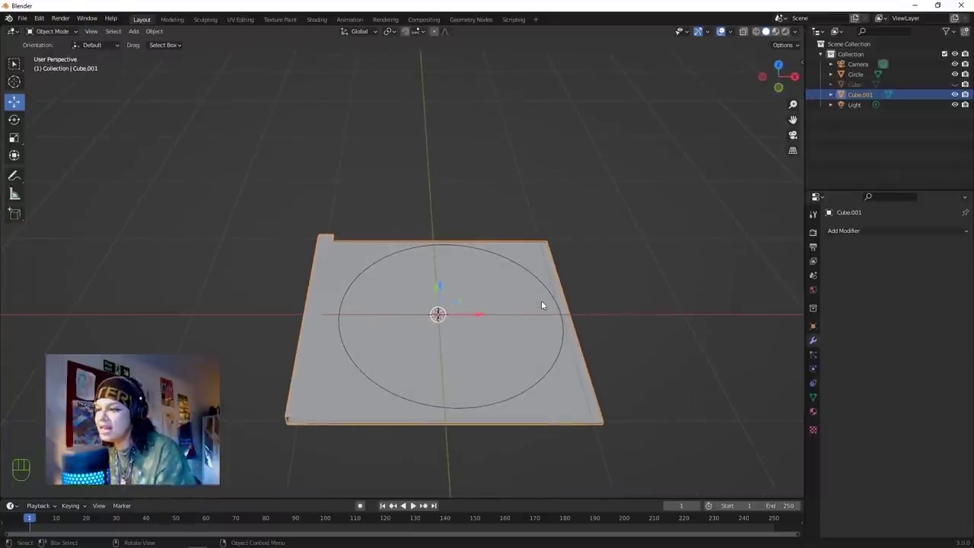
{"action": "key", "text": "shift+a"}
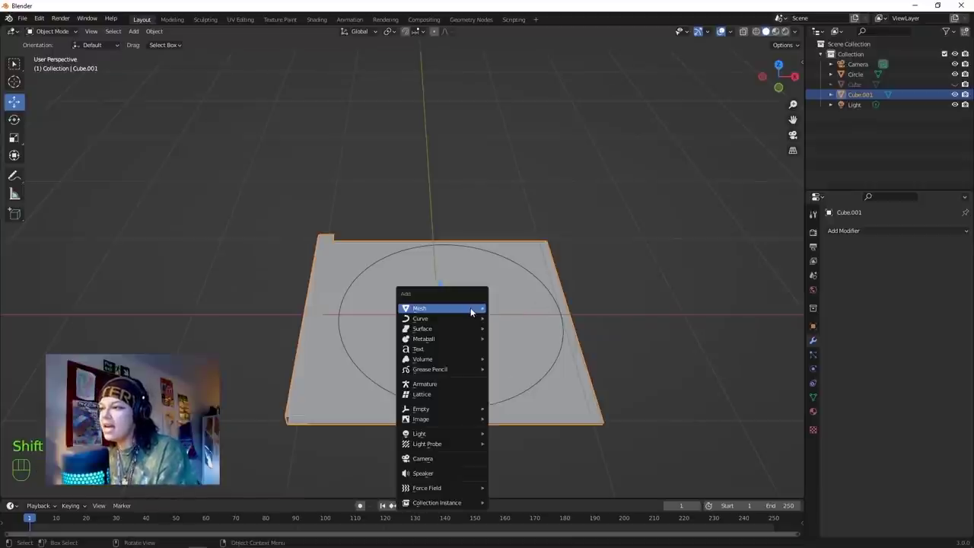
{"action": "mouse_move", "coordinate": [468, 310]}
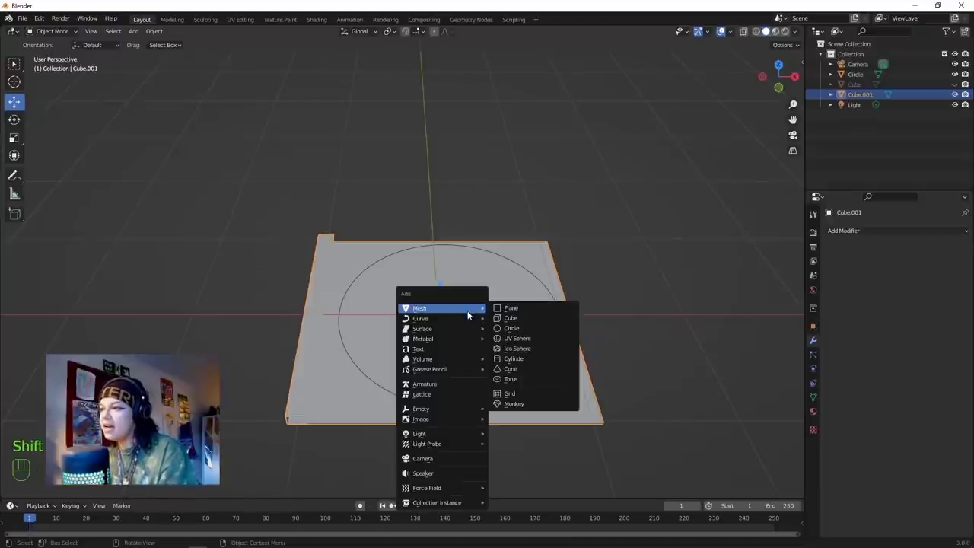
{"action": "left_click", "coordinate": [529, 359]}
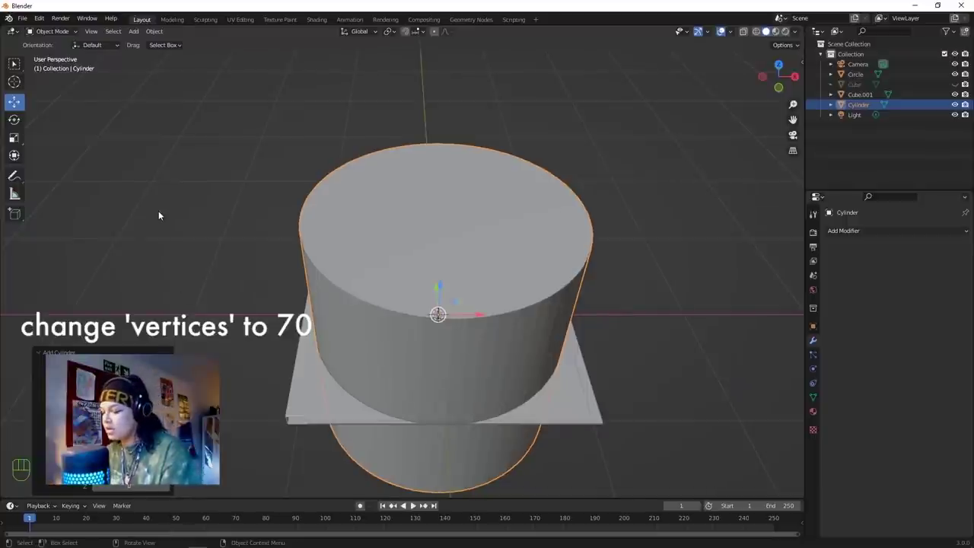
{"action": "key", "text": "Return"}
In a wireframe top view, move the cylinder about 0.105 m along X over the circle outline and scale it down slightly.
{"action": "key", "text": "KP_7"}
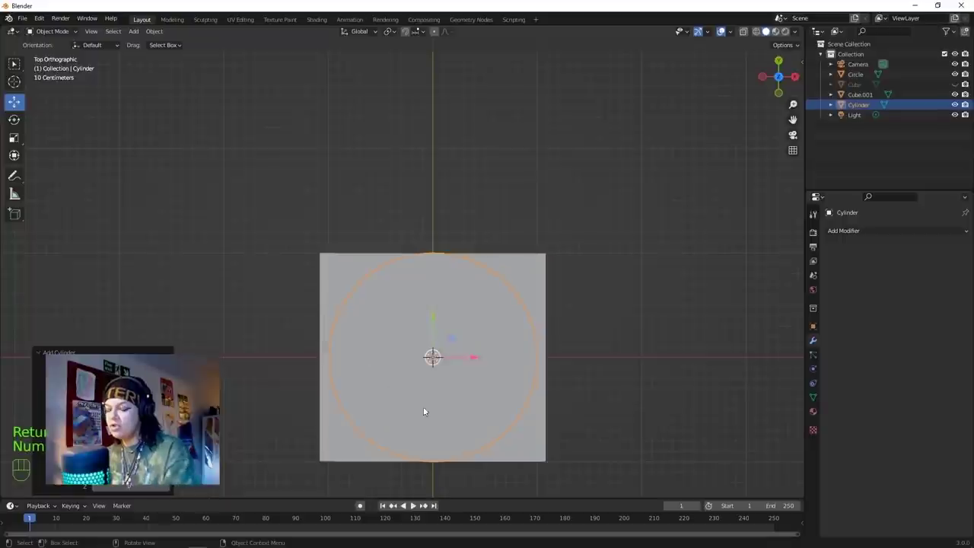
{"action": "key", "text": "z"}
{"action": "left_click", "coordinate": [352, 420]}
{"action": "scroll", "coordinate": [407, 357], "scroll_direction": "up", "scroll_amount": 1}
{"action": "scroll", "coordinate": [487, 355], "scroll_direction": "down", "scroll_amount": 2}
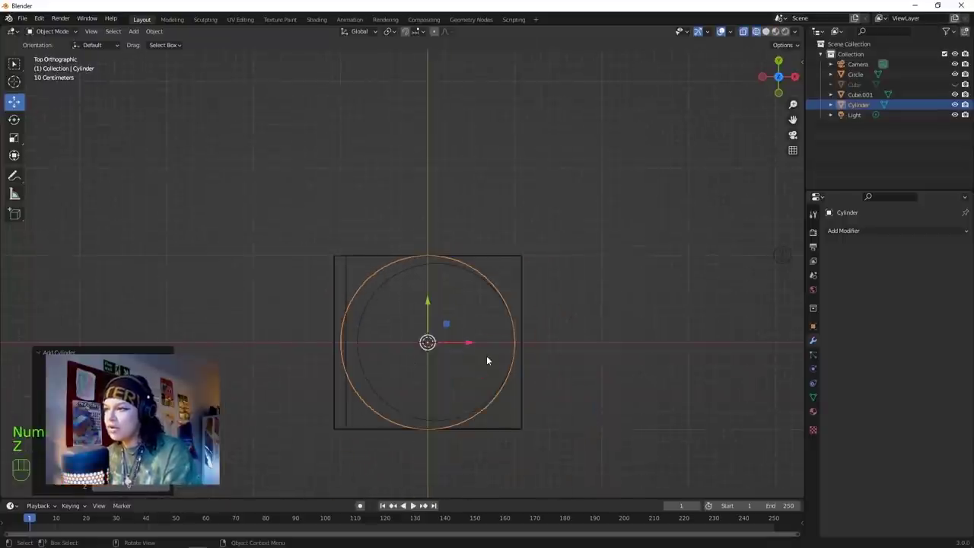
{"action": "scroll", "coordinate": [491, 311], "scroll_direction": "up", "scroll_amount": 2}
{"action": "key", "text": "g"}
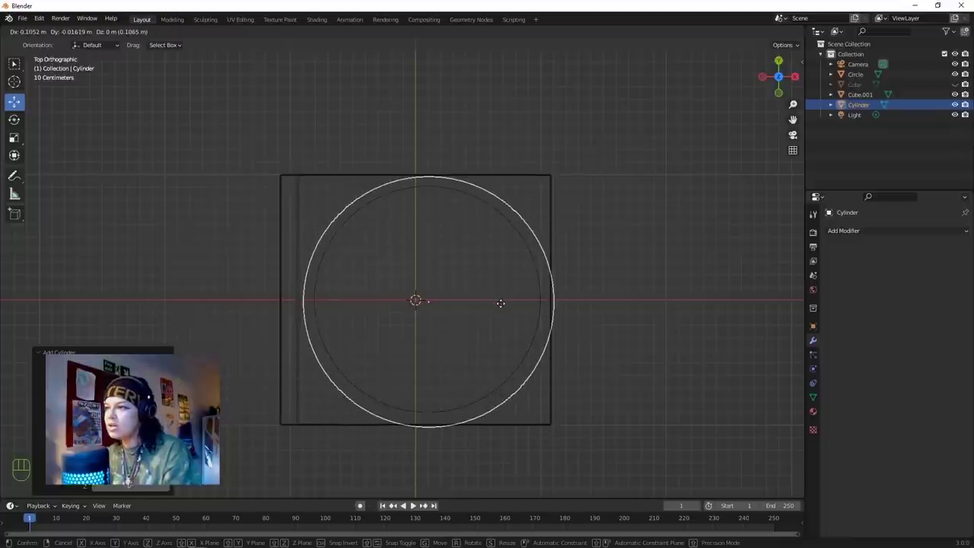
{"action": "left_click", "coordinate": [501, 303]}
{"action": "scroll", "coordinate": [553, 385], "scroll_direction": "up", "scroll_amount": 1}
{"action": "key", "text": "s"}
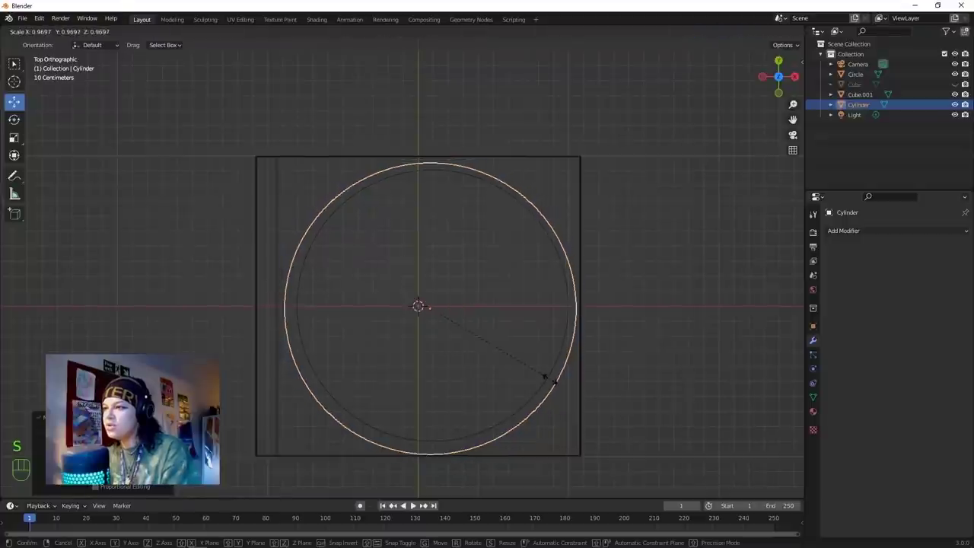
{"action": "left_click", "coordinate": [552, 384]}
Centre the cylinder on the circle with small X and Y shifts and scale it to about 0.94, just outside the outline.
{"action": "left_click_drag", "start_coordinate": [430, 265], "coordinate": [430, 263]}
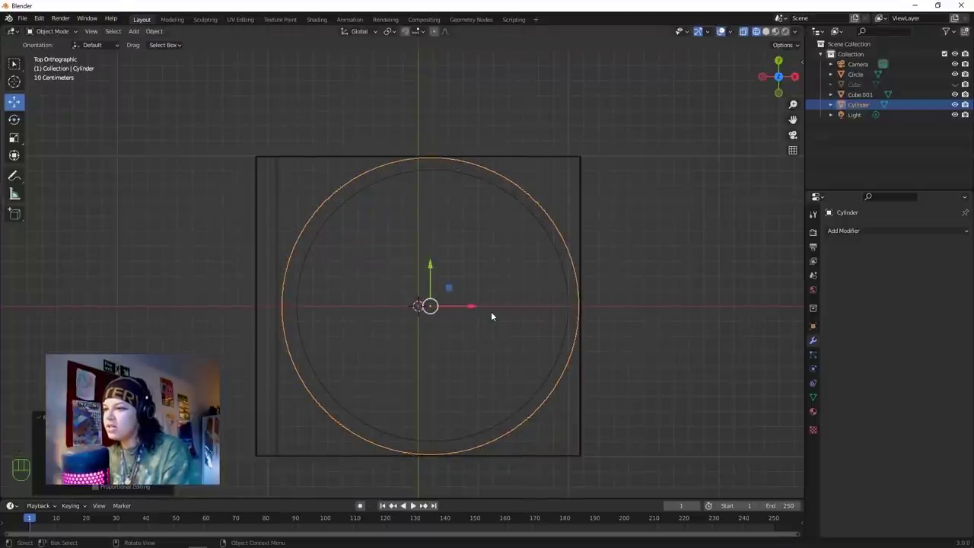
{"action": "key", "text": "g"}
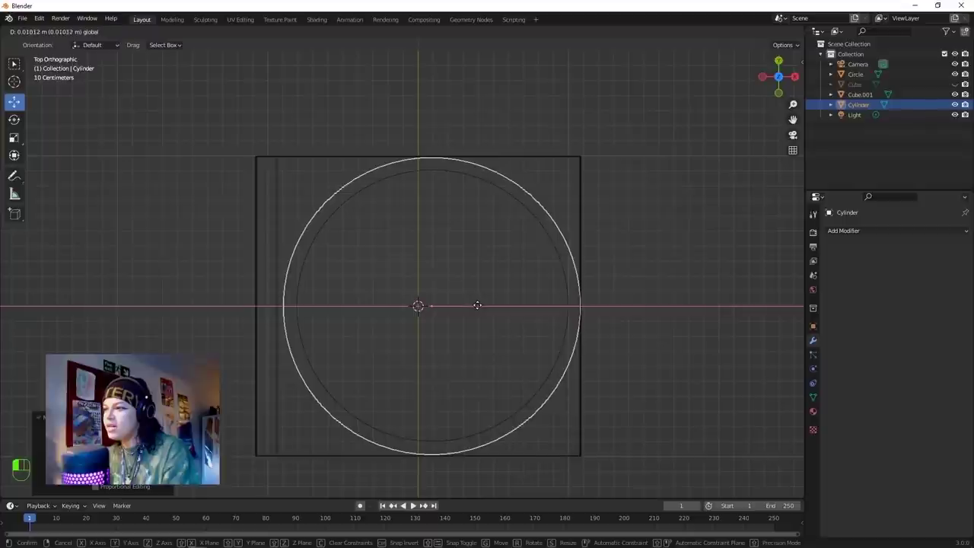
{"action": "left_click", "coordinate": [481, 307]}
{"action": "key", "text": "s"}
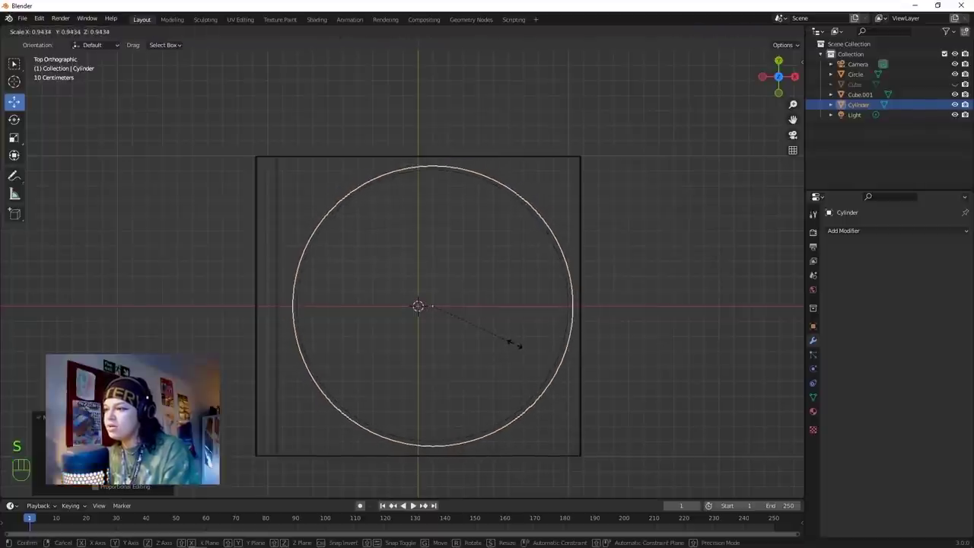
{"action": "left_click", "coordinate": [515, 348]}
{"action": "left_click_drag", "start_coordinate": [475, 307], "coordinate": [472, 306]}
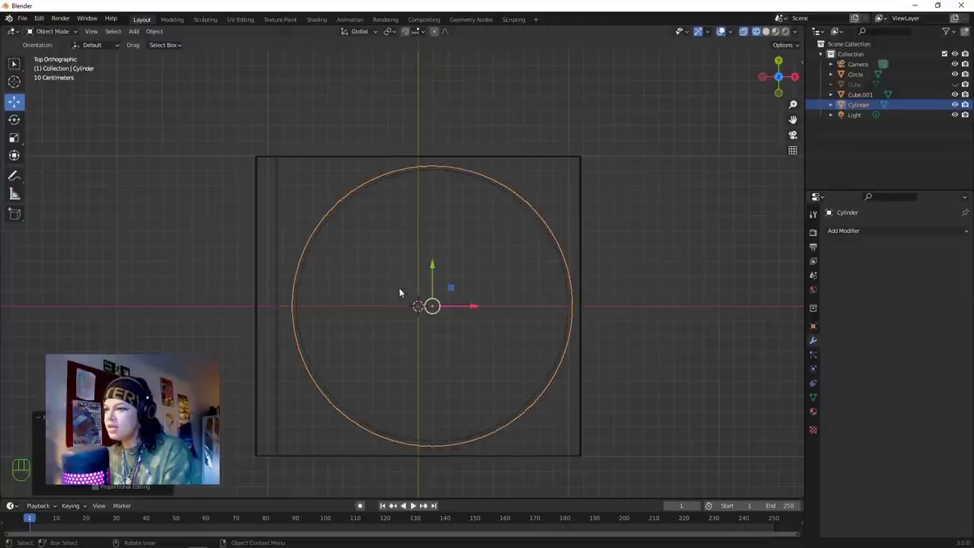
{"action": "left_click_drag", "start_coordinate": [432, 268], "coordinate": [430, 277]}
{"action": "scroll", "coordinate": [453, 287], "scroll_direction": "up", "scroll_amount": 2}
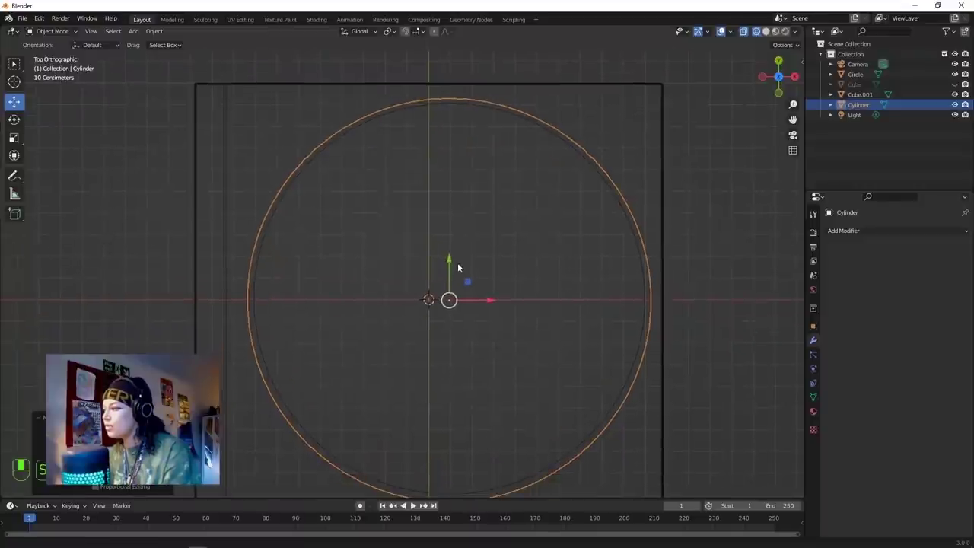
Return to solid shading and unhide the notched slab.
{"action": "left_click", "coordinate": [740, 295]}
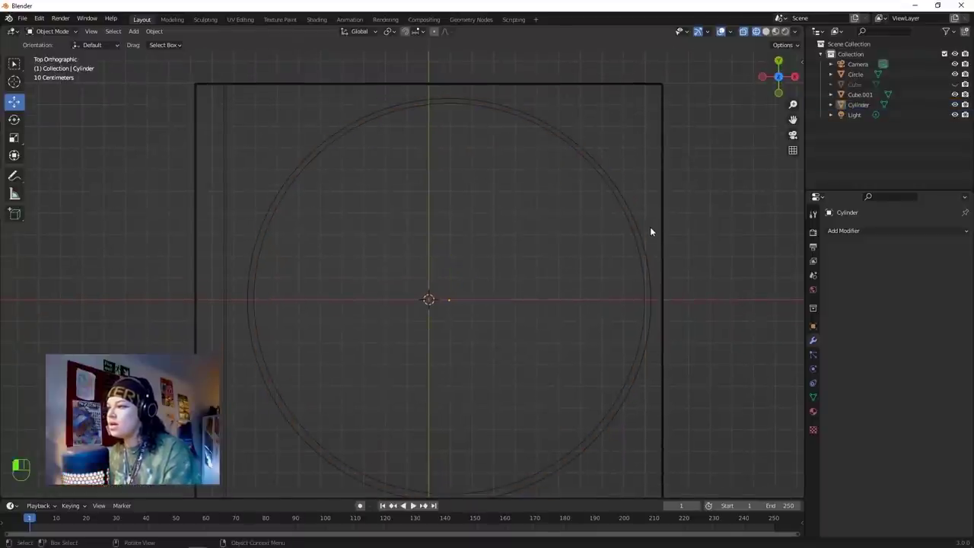
{"action": "left_click", "coordinate": [660, 238]}
{"action": "key", "text": "z"}
{"action": "left_click", "coordinate": [552, 306]}
{"action": "middle_click_drag", "start_coordinate": [561, 303], "coordinate": [548, 206]}
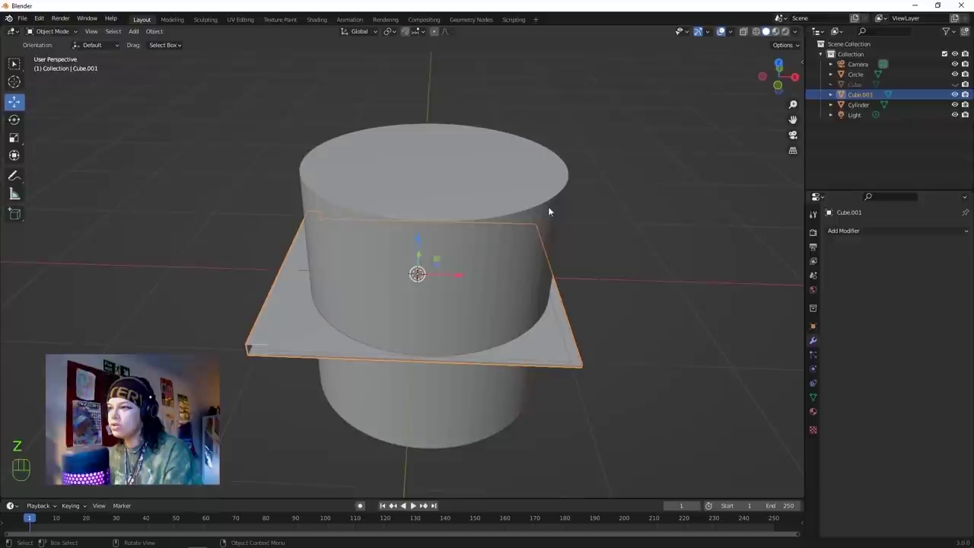
{"action": "left_click", "coordinate": [510, 245]}
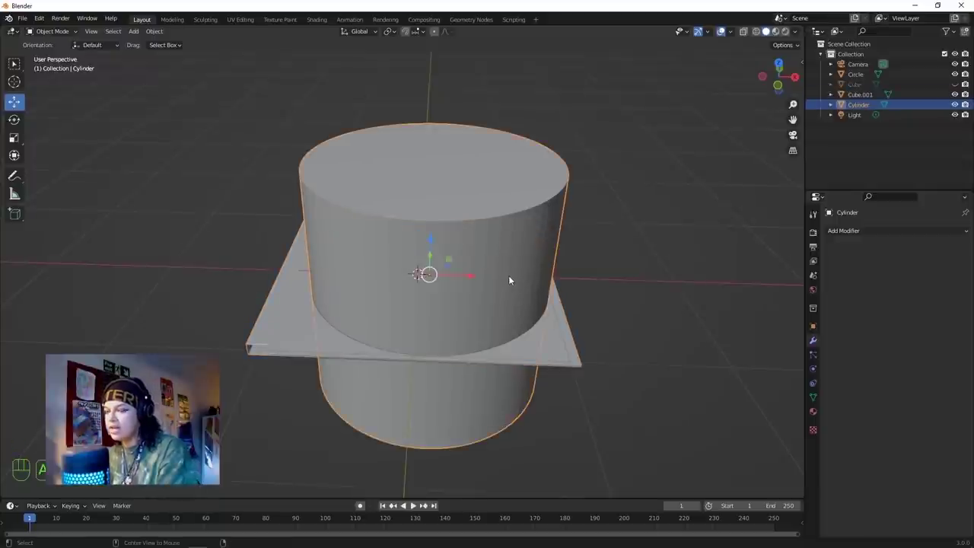
{"action": "key", "text": "alt+h"}
Shift the slab and shell together slightly along positive X and scale both slightly narrower along X.
{"action": "left_click", "coordinate": [262, 328]}
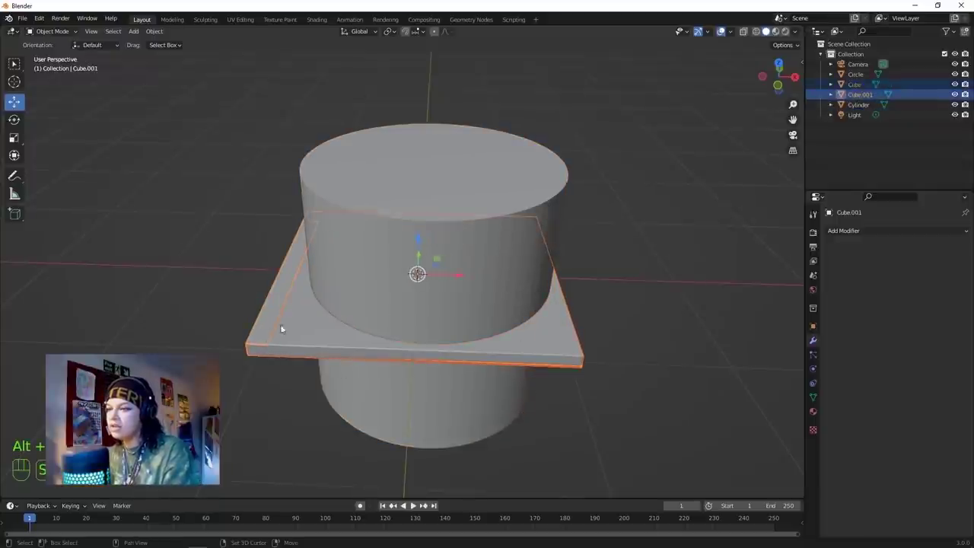
{"action": "key", "text": "KP_7"}
{"action": "scroll", "coordinate": [468, 271], "scroll_direction": "up", "scroll_amount": 2}
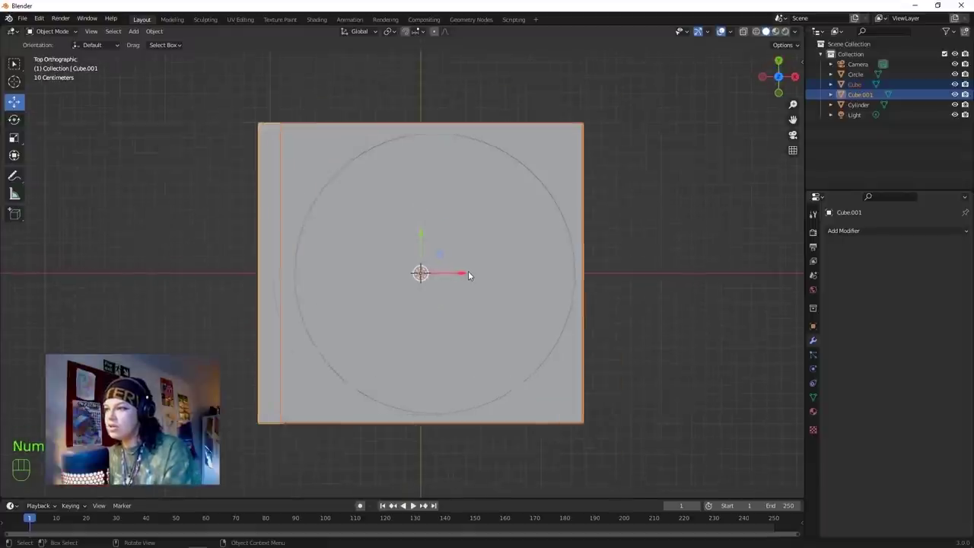
{"action": "left_click_drag", "start_coordinate": [468, 271], "coordinate": [475, 274]}
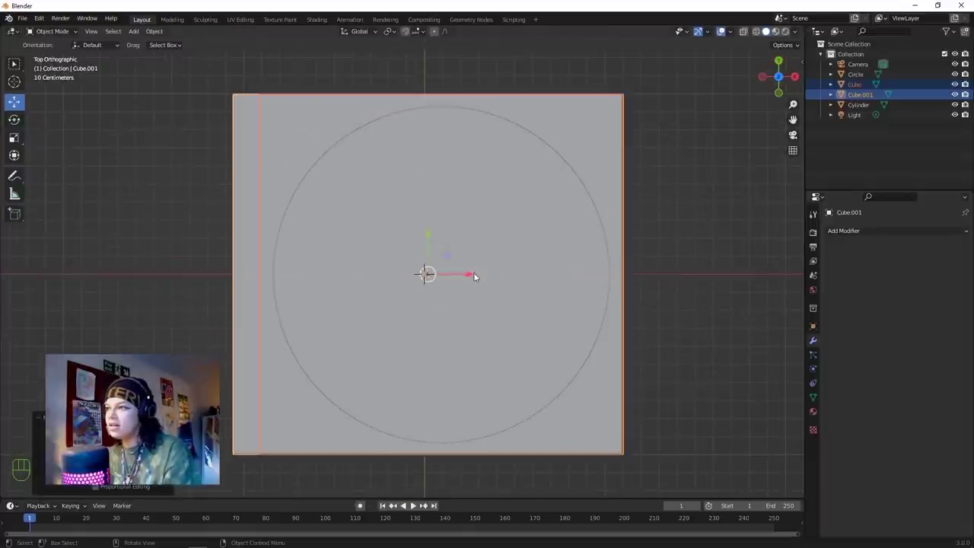
{"action": "left_click", "coordinate": [13, 139]}
{"action": "left_click_drag", "start_coordinate": [468, 275], "coordinate": [464, 274]}
{"action": "middle_click_drag", "start_coordinate": [233, 349], "coordinate": [276, 234]}
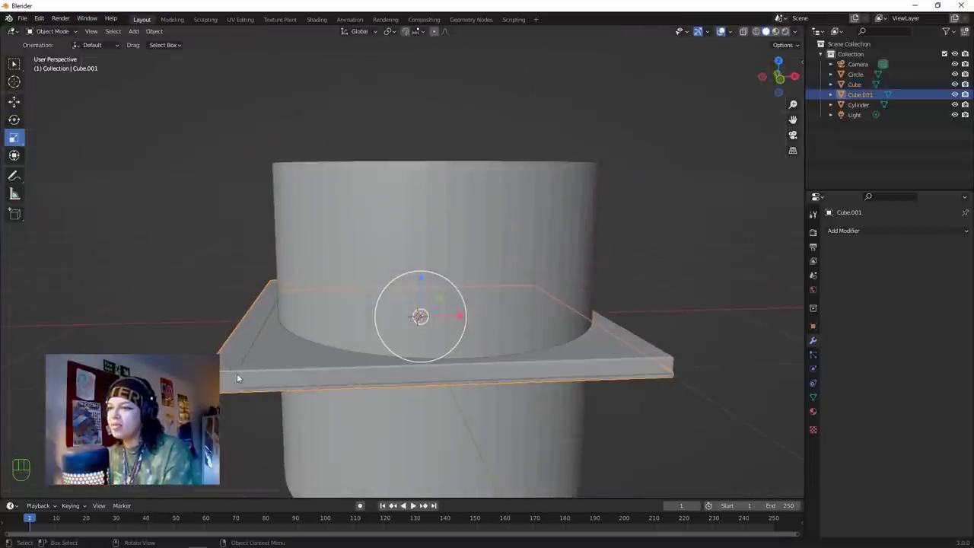
Switch to a wireframe top view and hide the cylinder.
{"action": "key", "text": "KP_7"}
{"action": "key", "text": "z"}
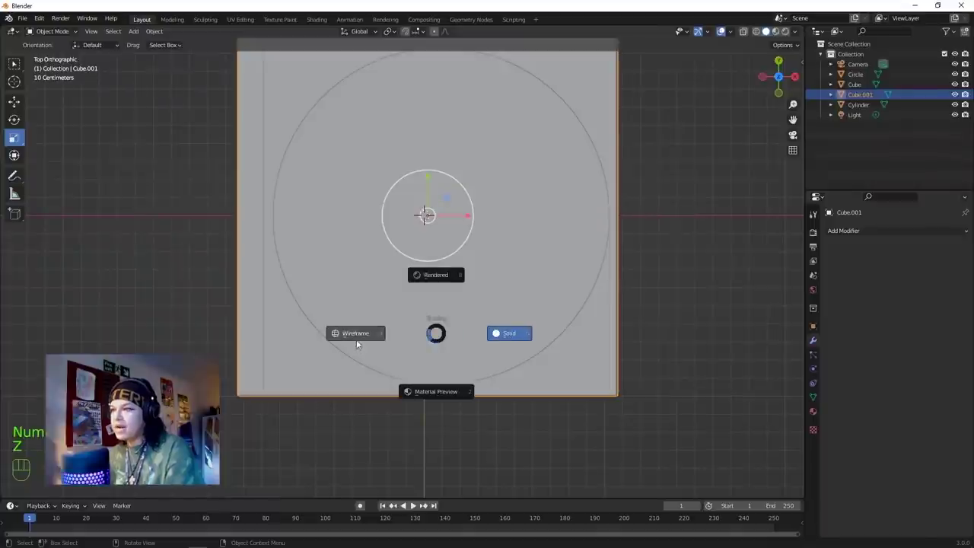
{"action": "left_click", "coordinate": [359, 342]}
{"action": "left_click", "coordinate": [607, 257]}
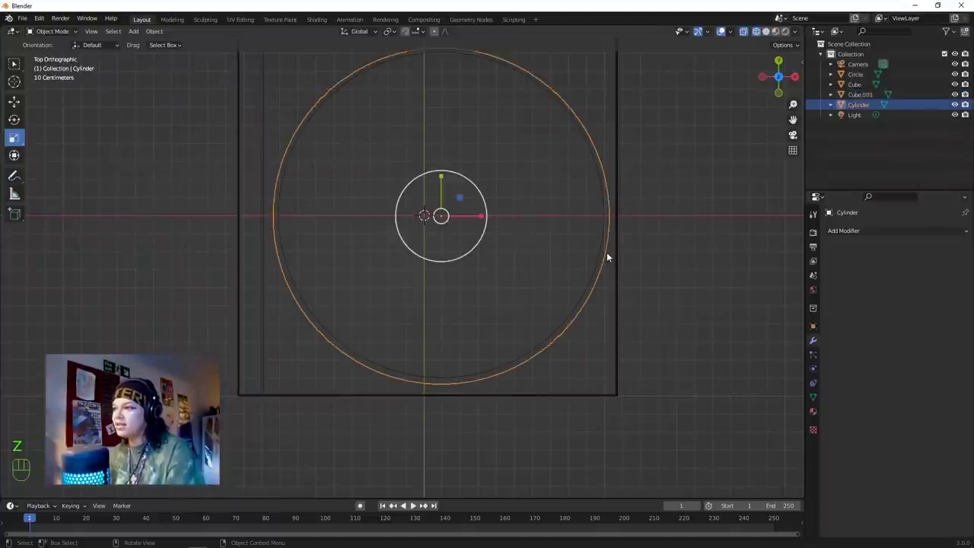
{"action": "key", "text": "h"}
Add a mesh cube at the centre of the slab and shell.
{"action": "scroll", "coordinate": [430, 216], "scroll_direction": "down", "scroll_amount": 2}
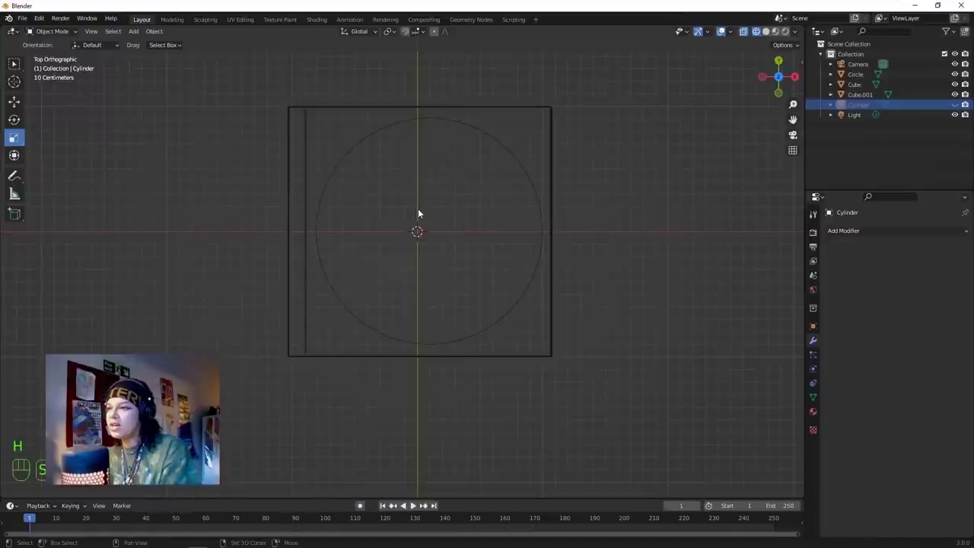
{"action": "key", "text": "shift+a"}
{"action": "mouse_move", "coordinate": [415, 210]}
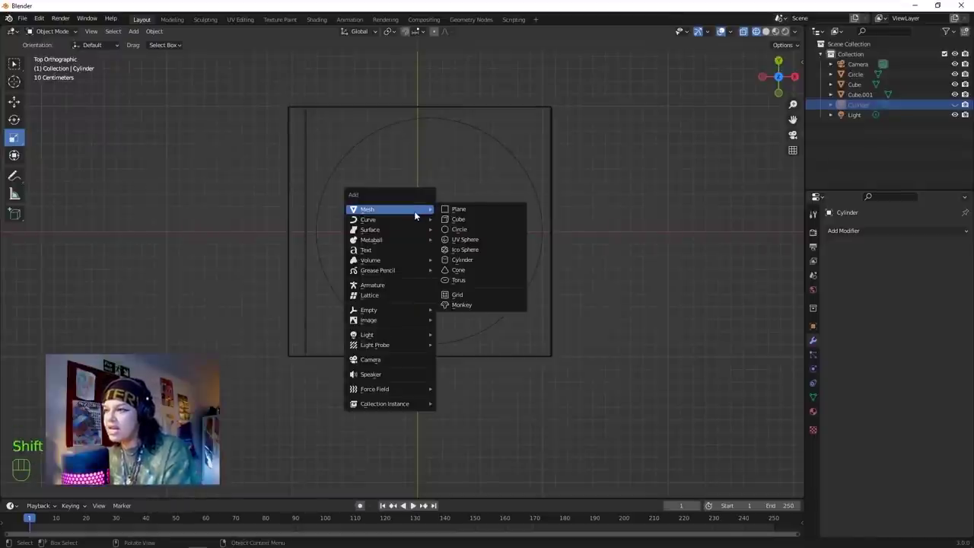
{"action": "left_click", "coordinate": [485, 226]}
{"action": "mouse_move", "coordinate": [426, 216]}
{"action": "middle_mouse_down"}
{"action": "mouse_move", "coordinate": [431, 124]}
{"action": "mouse_move", "coordinate": [436, 226]}
{"action": "middle_mouse_up"}
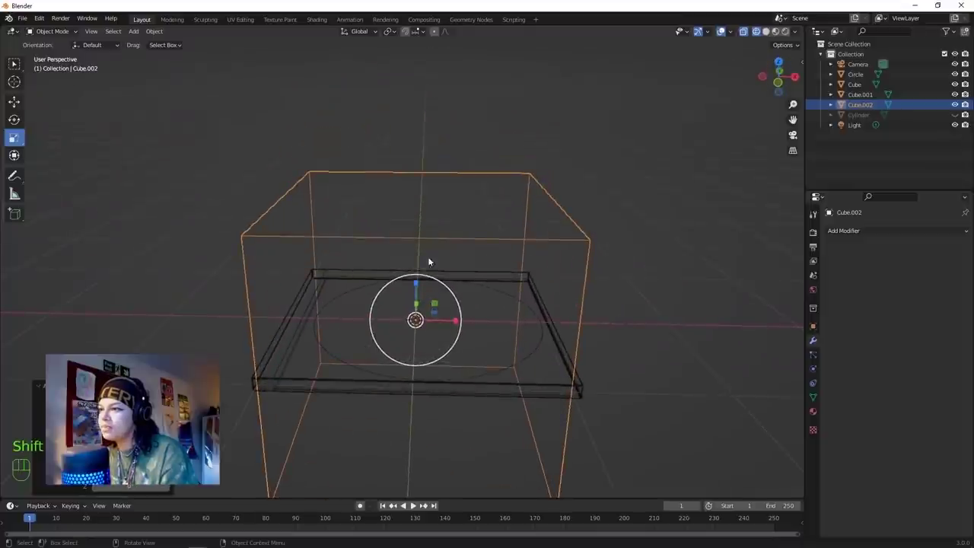
{"action": "middle_click_drag", "start_coordinate": [416, 317], "coordinate": [414, 276]}
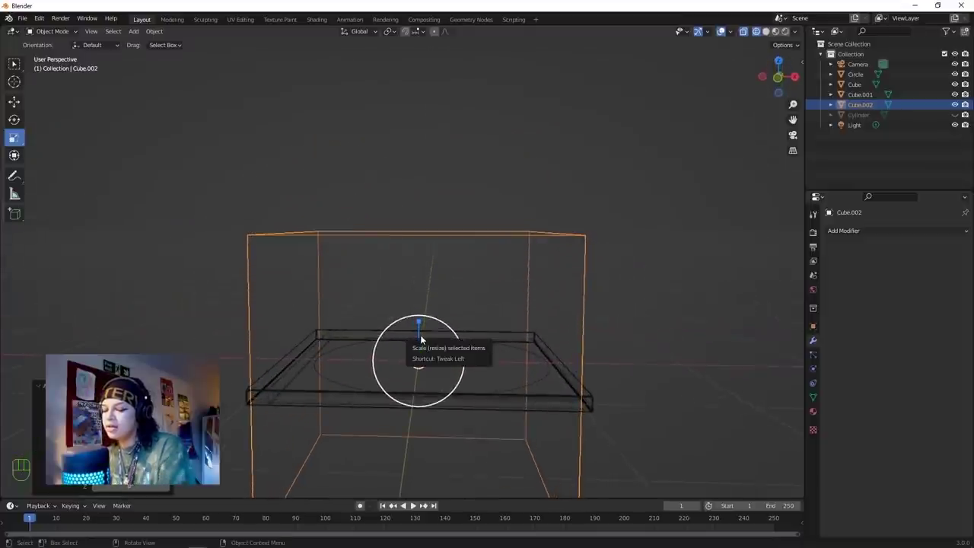
Scale the new cube down and move it along X from the top view until it is centred over the circle outline.
{"action": "key", "text": "KP_7"}
{"action": "scroll", "coordinate": [445, 340], "scroll_direction": "down", "scroll_amount": 5}
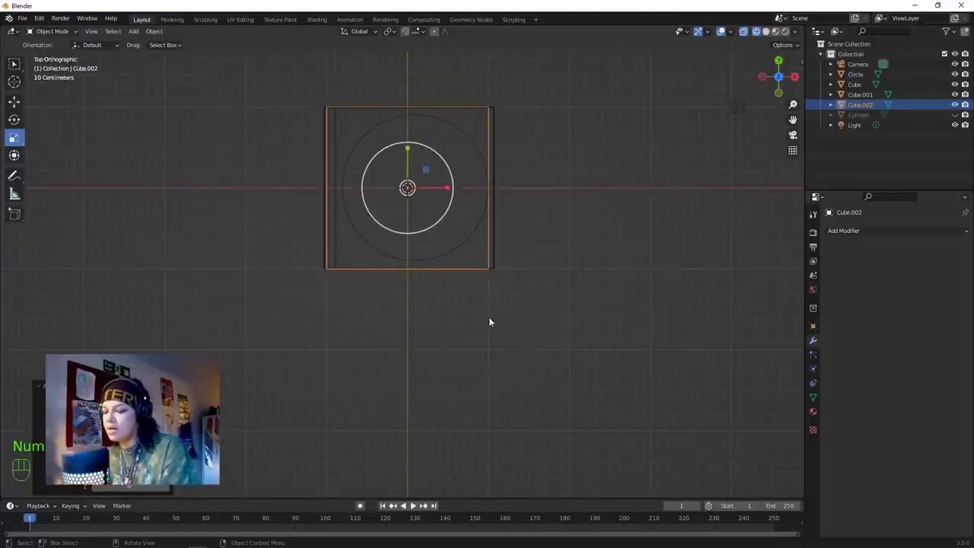
{"action": "key", "text": "s"}
{"action": "key", "text": "g"}
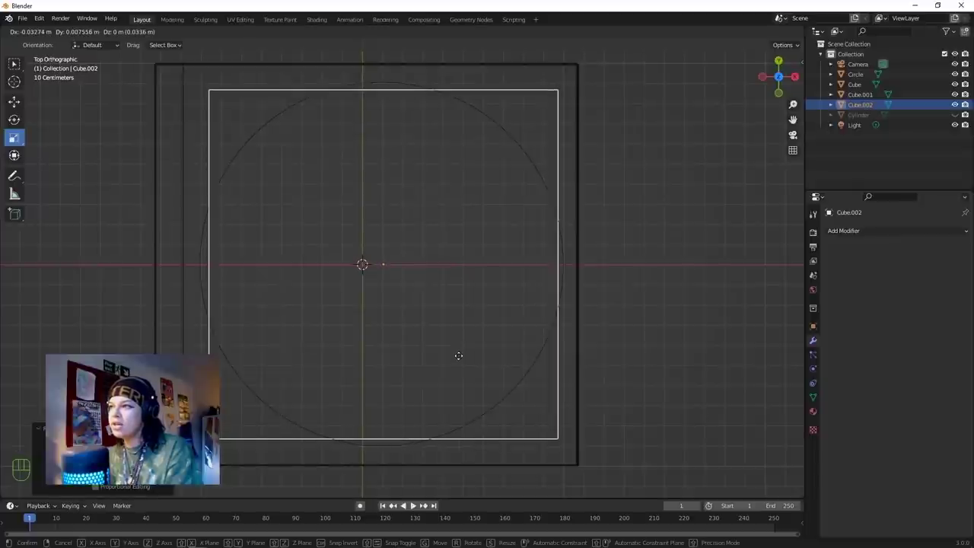
{"action": "left_click", "coordinate": [459, 356]}
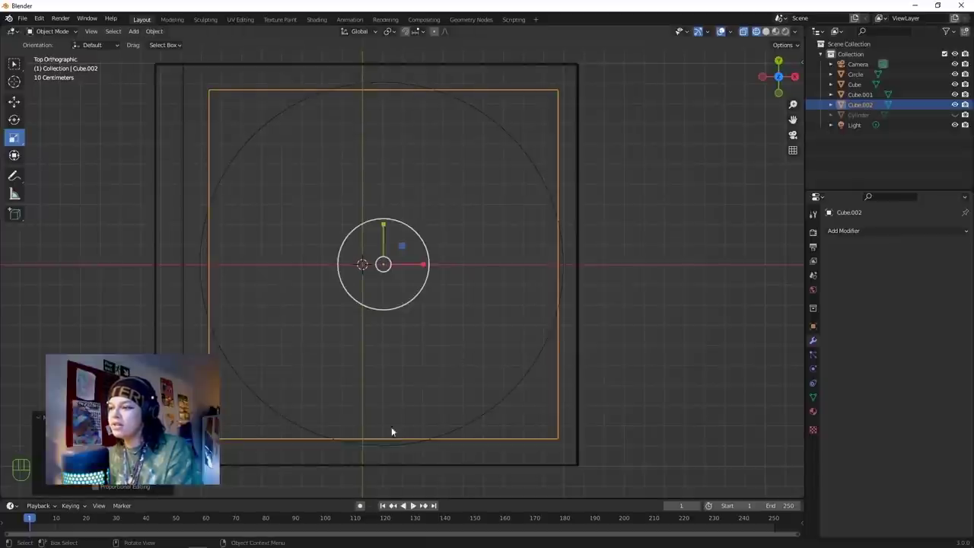
Return to solid shading and hide the notched slab, leaving the shell and the new cube in view.
{"action": "scroll", "coordinate": [384, 440], "scroll_direction": "up", "scroll_amount": 1}
{"action": "left_click", "coordinate": [383, 481]}
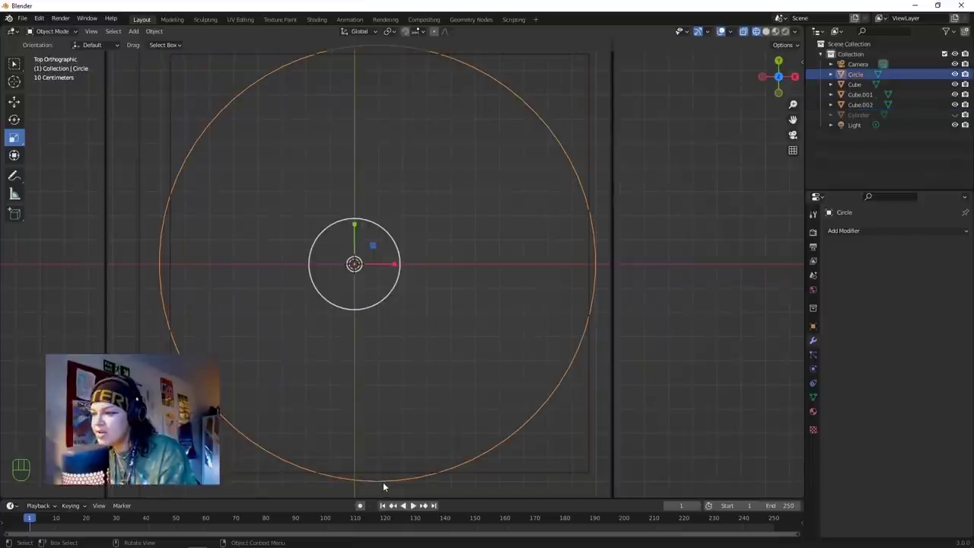
{"action": "left_click", "coordinate": [171, 298]}
{"action": "key", "text": "z"}
{"action": "key", "text": "z"}
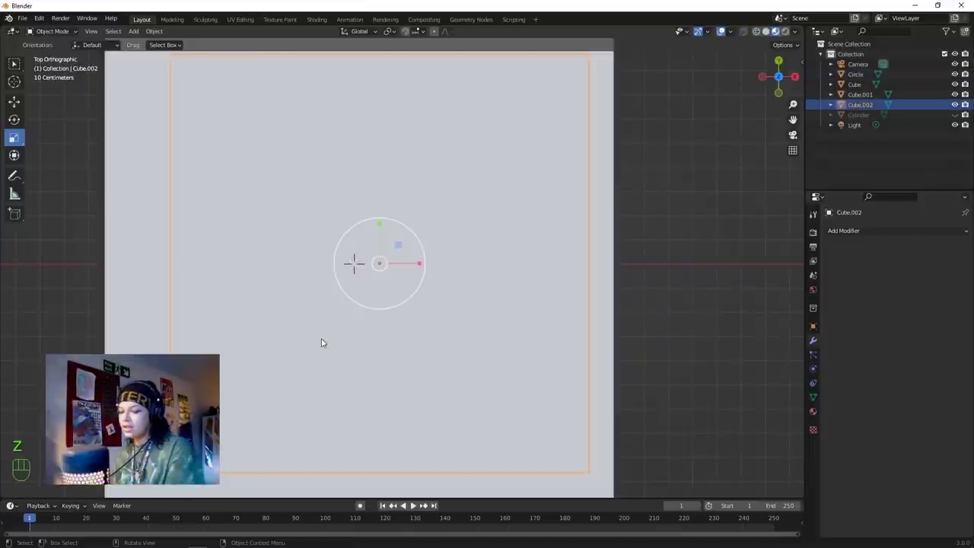
{"action": "mouse_move", "coordinate": [405, 352]}
{"action": "middle_mouse_down"}
{"action": "mouse_move", "coordinate": [336, 312]}
{"action": "mouse_move", "coordinate": [322, 406]}
{"action": "middle_mouse_up"}
{"action": "left_click", "coordinate": [322, 406]}
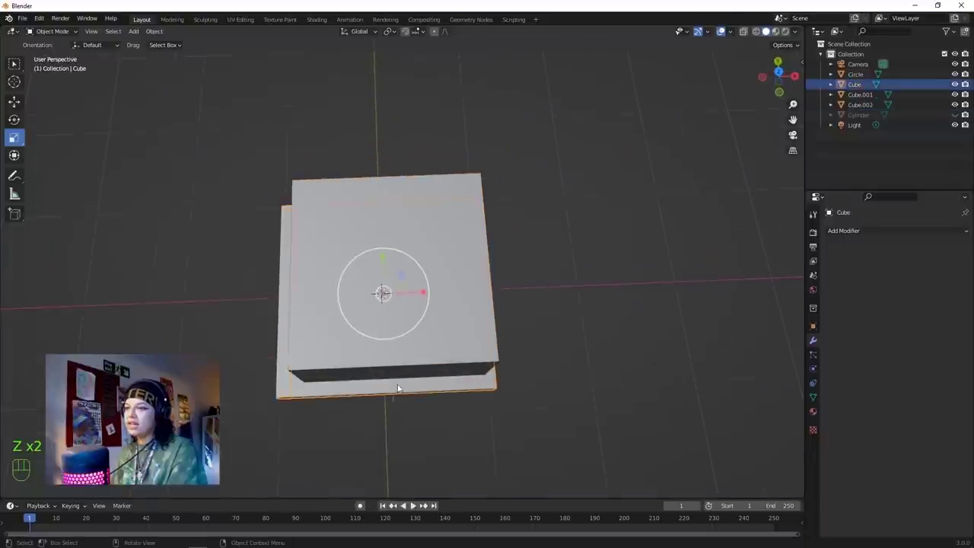
{"action": "middle_click_drag", "start_coordinate": [572, 311], "coordinate": [578, 157]}
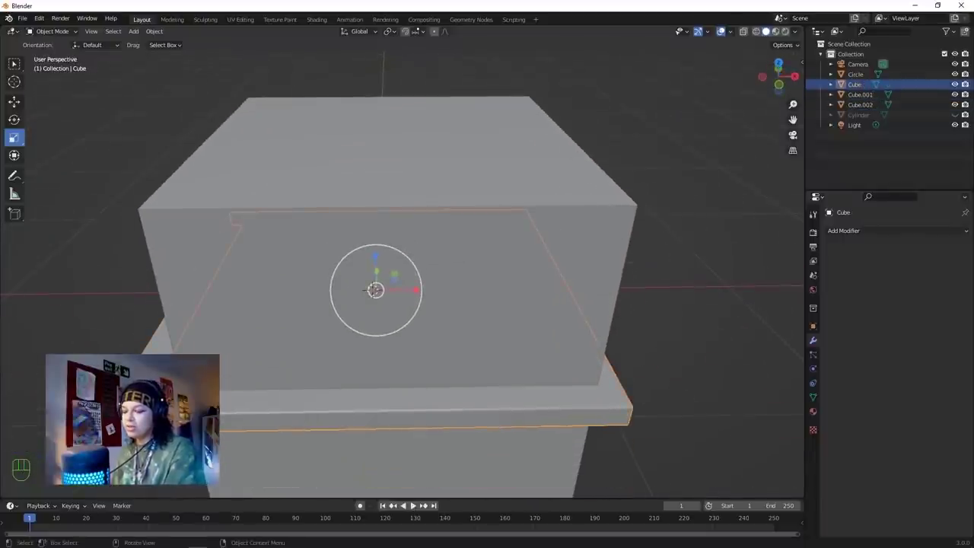
{"action": "key", "text": "h"}
{"action": "middle_click_drag", "start_coordinate": [637, 364], "coordinate": [269, 416]}
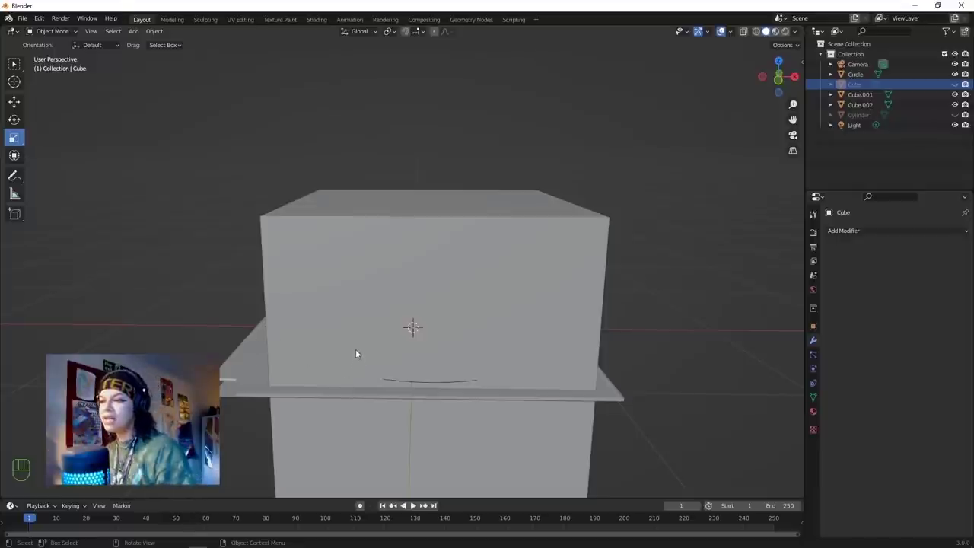
{"action": "scroll", "coordinate": [369, 312], "scroll_direction": "down", "scroll_amount": 1}
{"action": "scroll", "coordinate": [368, 309], "scroll_direction": "up", "scroll_amount": 4}
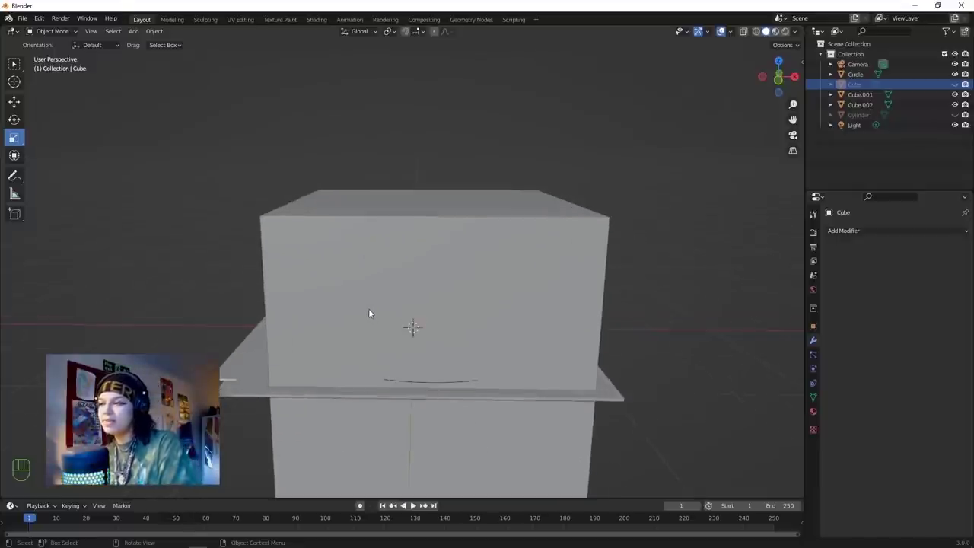
Scale the new cube down along Z into a thin plate lying over the open shell.
{"action": "scroll", "coordinate": [368, 336], "scroll_direction": "down", "scroll_amount": 4}
{"action": "left_click", "coordinate": [362, 287]}
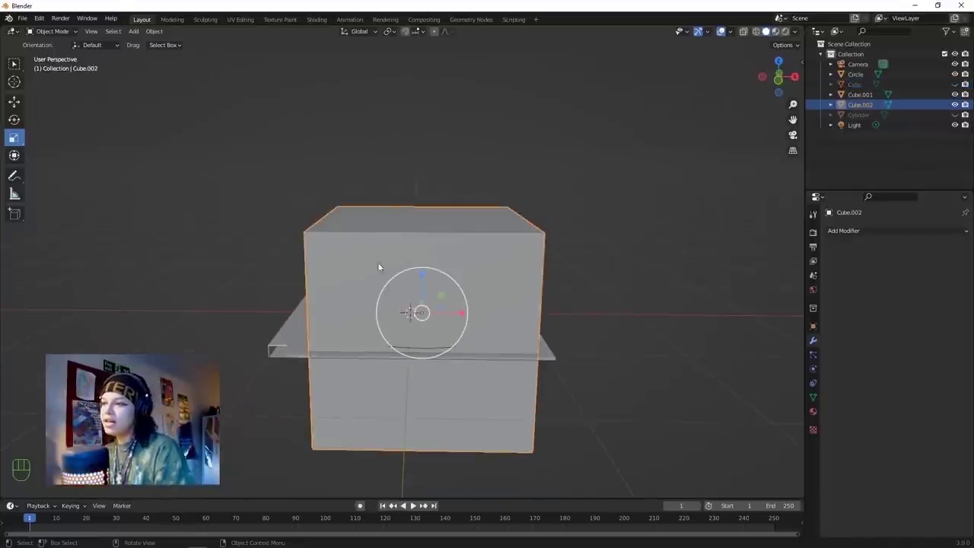
{"action": "left_click_drag", "start_coordinate": [421, 281], "coordinate": [420, 313]}
{"action": "scroll", "coordinate": [424, 317], "scroll_direction": "up", "scroll_amount": 2}
{"action": "middle_click_drag", "start_coordinate": [426, 319], "coordinate": [444, 304]}
{"action": "scroll", "coordinate": [442, 300], "scroll_direction": "up", "scroll_amount": 3}
{"action": "middle_click_drag", "start_coordinate": [431, 247], "coordinate": [429, 259]}
{"action": "scroll", "coordinate": [384, 288], "scroll_direction": "down", "scroll_amount": 2}
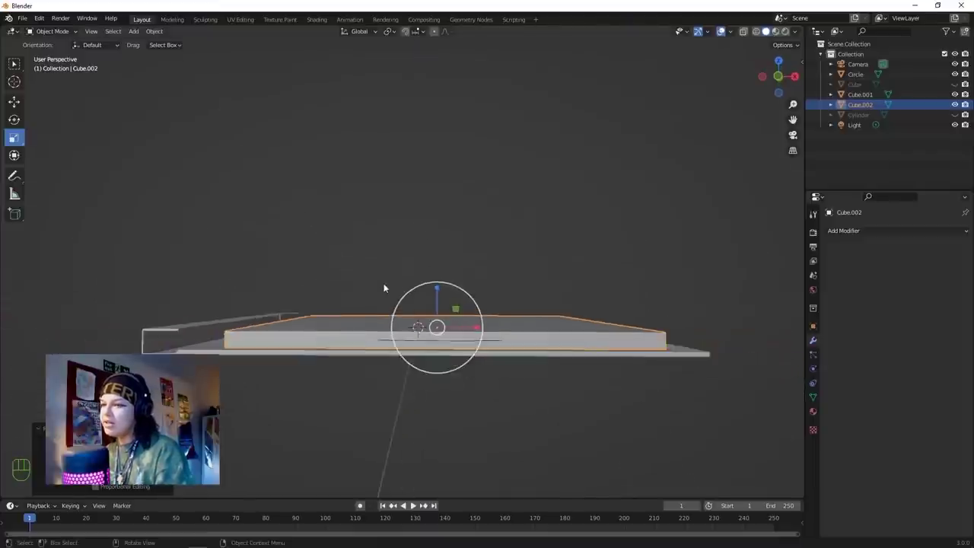
{"action": "middle_click_drag", "start_coordinate": [384, 288], "coordinate": [437, 263]}
{"action": "left_click_drag", "start_coordinate": [429, 258], "coordinate": [423, 282]}
{"action": "scroll", "coordinate": [357, 296], "scroll_direction": "up", "scroll_amount": 4}
{"action": "middle_click_drag", "start_coordinate": [357, 297], "coordinate": [384, 190]}
{"action": "mouse_move", "coordinate": [373, 228]}
{"action": "middle_mouse_down"}
{"action": "mouse_move", "coordinate": [371, 242]}
{"action": "mouse_move", "coordinate": [384, 238]}
{"action": "middle_mouse_up"}
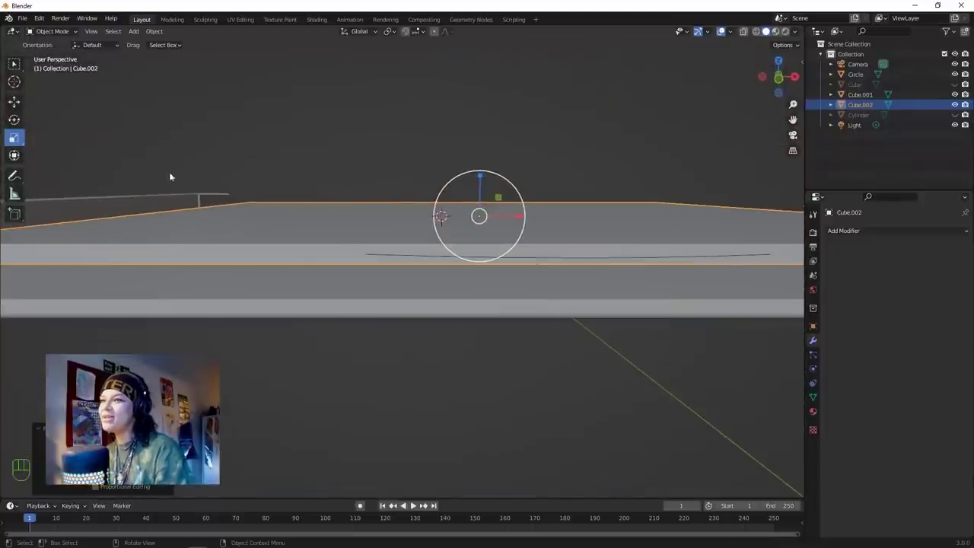
Lower the thin plate along Z onto the shell's base.
{"action": "left_click", "coordinate": [14, 101]}
{"action": "middle_click_drag", "start_coordinate": [342, 156], "coordinate": [347, 188]}
{"action": "scroll", "coordinate": [362, 236], "scroll_direction": "down", "scroll_amount": 3}
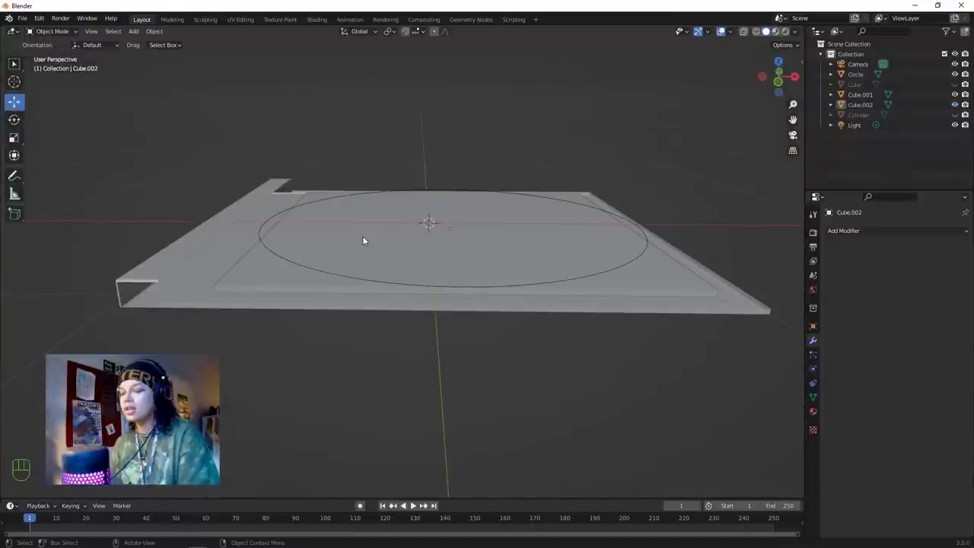
Unhide all hidden objects and move the notched slab up along Z, well clear of the shell and cylinder.
{"action": "key", "text": "alt+h"}
{"action": "left_click", "coordinate": [210, 294]}
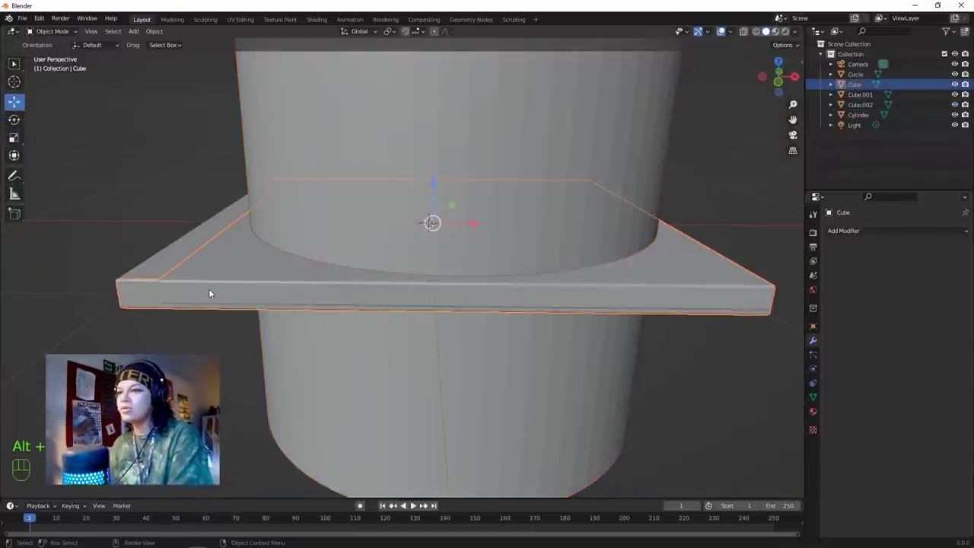
{"action": "scroll", "coordinate": [425, 197], "scroll_direction": "down", "scroll_amount": 5}
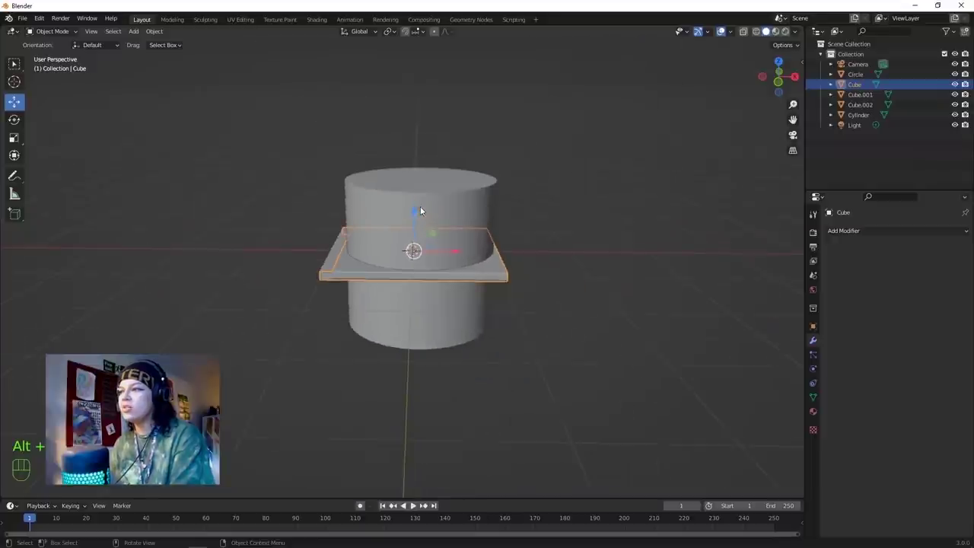
{"action": "left_click_drag", "start_coordinate": [413, 223], "coordinate": [408, 68]}
{"action": "left_click_drag", "start_coordinate": [412, 108], "coordinate": [411, 55]}
{"action": "scroll", "coordinate": [431, 374], "scroll_direction": "up", "scroll_amount": 3}
Add a Boolean modifier to the thin plate that the cylinder passes through.
{"action": "left_click", "coordinate": [450, 367]}
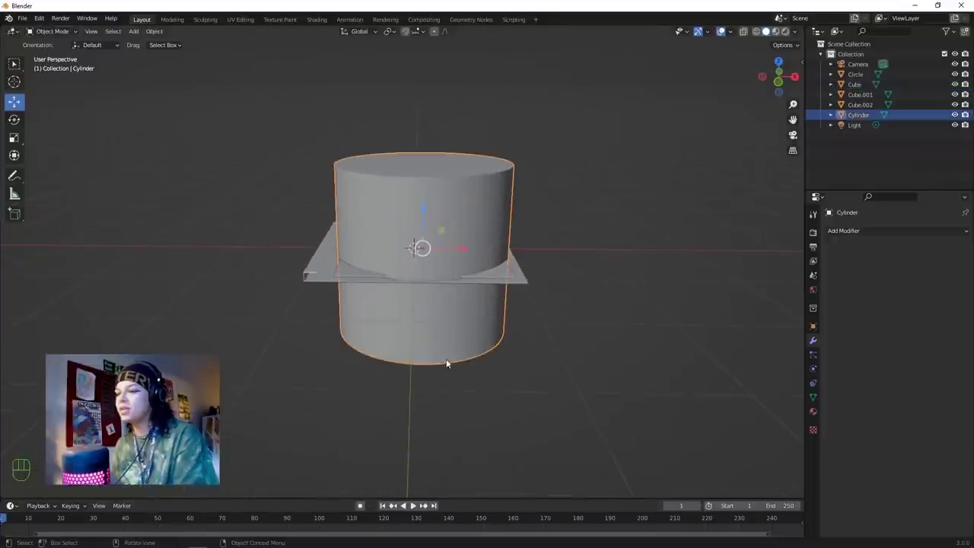
{"action": "scroll", "coordinate": [420, 300], "scroll_direction": "up", "scroll_amount": 3}
{"action": "middle_click_drag", "start_coordinate": [422, 306], "coordinate": [422, 319]}
{"action": "scroll", "coordinate": [422, 318], "scroll_direction": "up", "scroll_amount": 2}
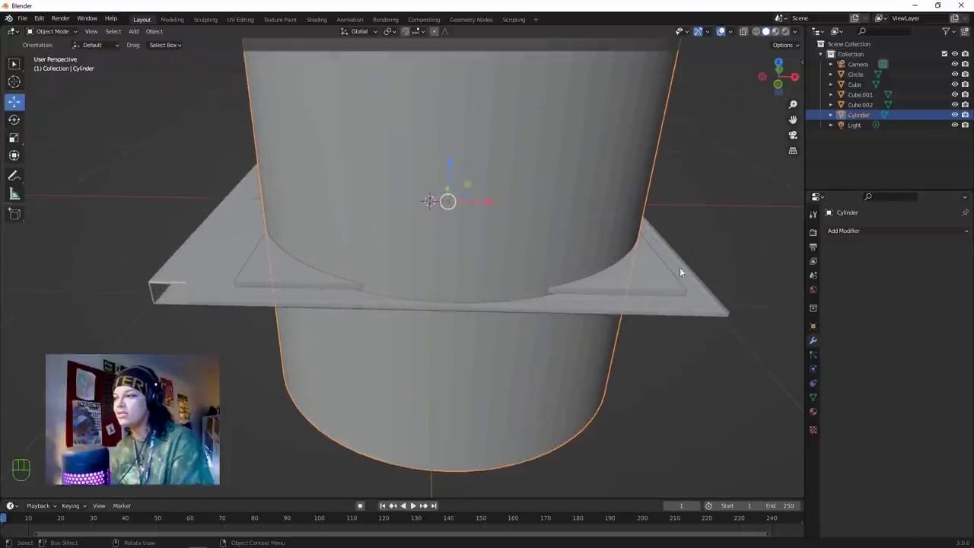
{"action": "key", "text": "alt+a"}
{"action": "middle_click_drag", "start_coordinate": [614, 283], "coordinate": [510, 323]}
{"action": "middle_click_drag", "start_coordinate": [586, 314], "coordinate": [315, 289]}
{"action": "left_click", "coordinate": [297, 283]}
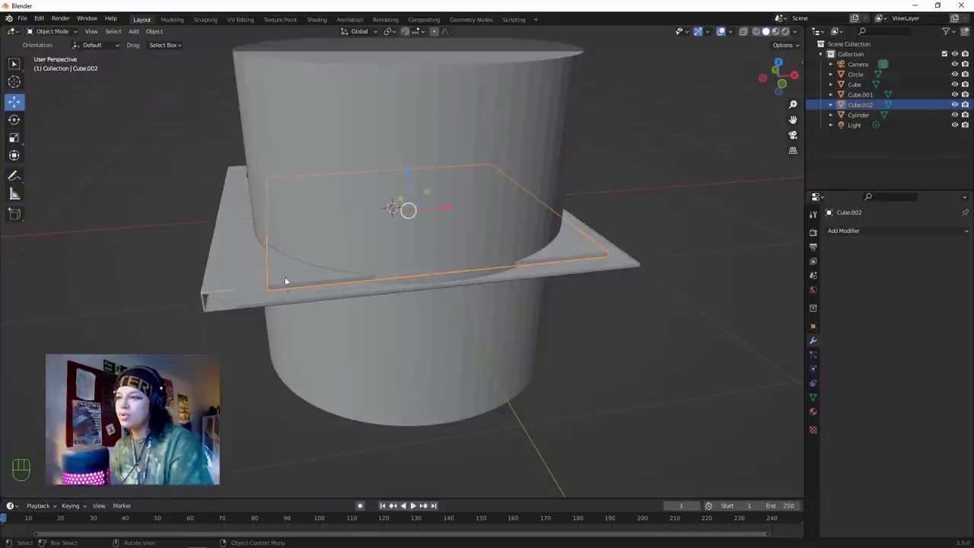
{"action": "left_click", "coordinate": [848, 231]}
{"action": "left_click", "coordinate": [778, 282]}
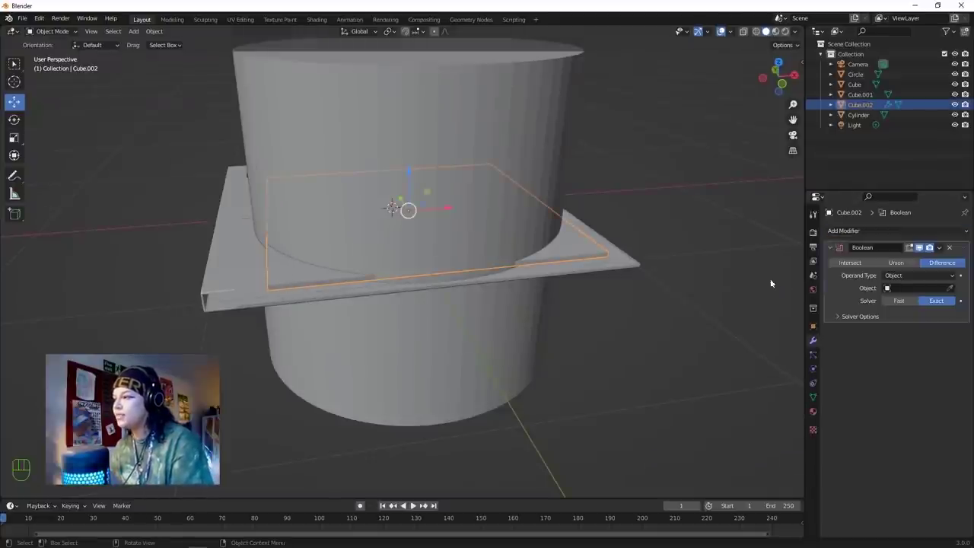
Set the cylinder as the object that the plate's Boolean modifier subtracts.
{"action": "scroll", "coordinate": [331, 164], "scroll_direction": "down", "scroll_amount": 2}
{"action": "scroll", "coordinate": [332, 163], "scroll_direction": "up", "scroll_amount": 2}
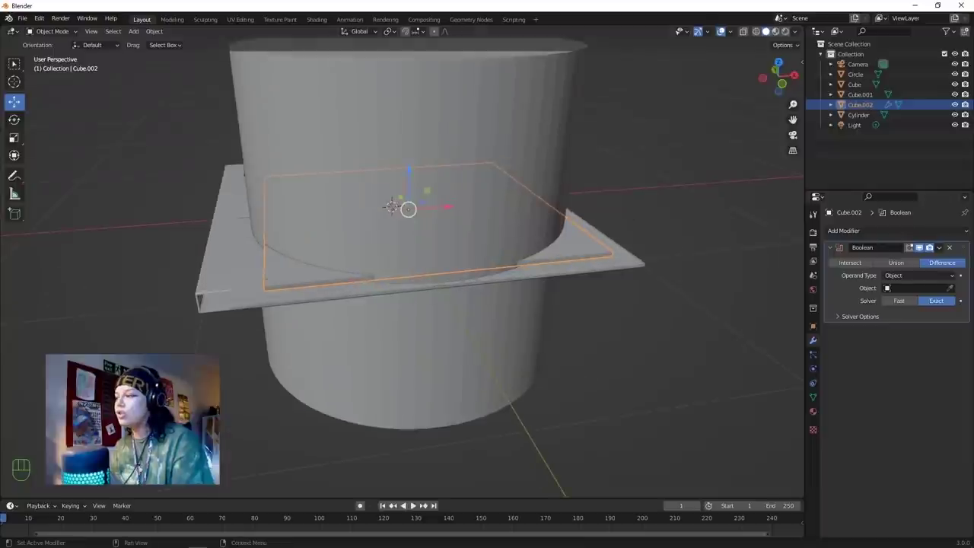
{"action": "left_click", "coordinate": [950, 288]}
{"action": "left_click", "coordinate": [381, 121]}
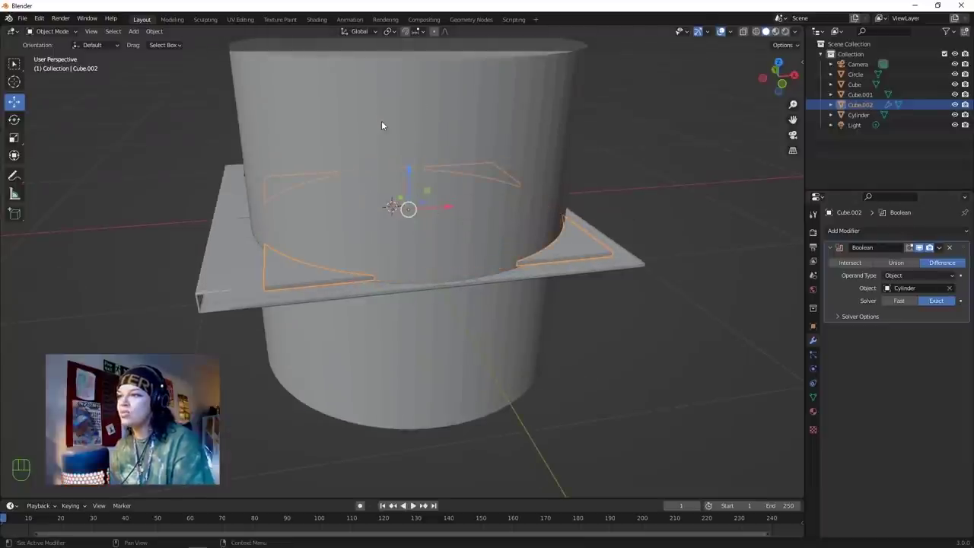
Preview the plate's Boolean with Intersect and switch it back to Difference.
{"action": "scroll", "coordinate": [262, 264], "scroll_direction": "up", "scroll_amount": 2}
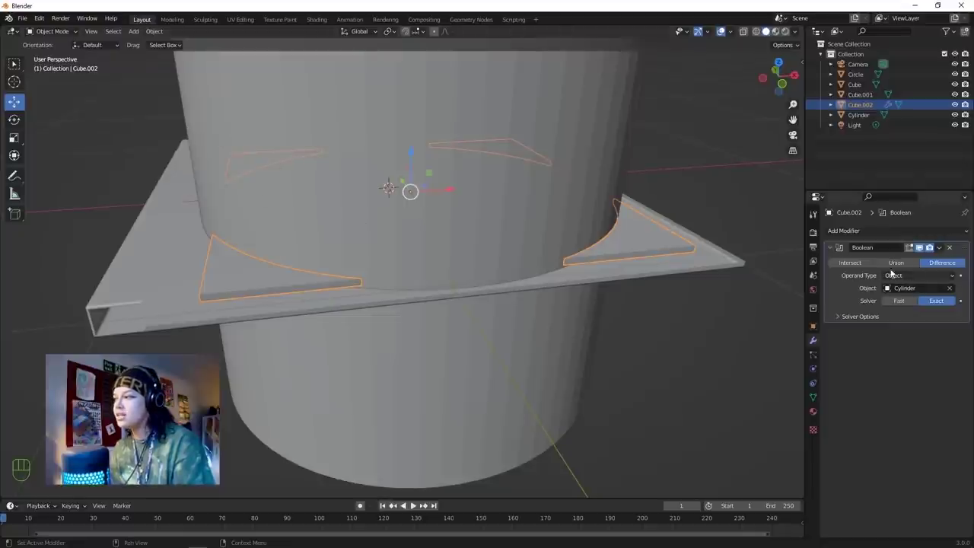
{"action": "left_click", "coordinate": [851, 263]}
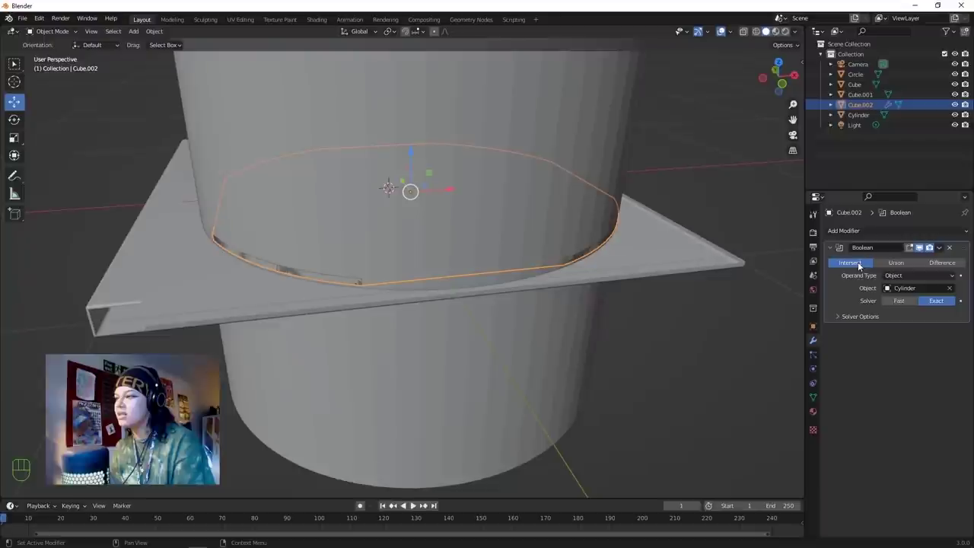
{"action": "left_click", "coordinate": [951, 265]}
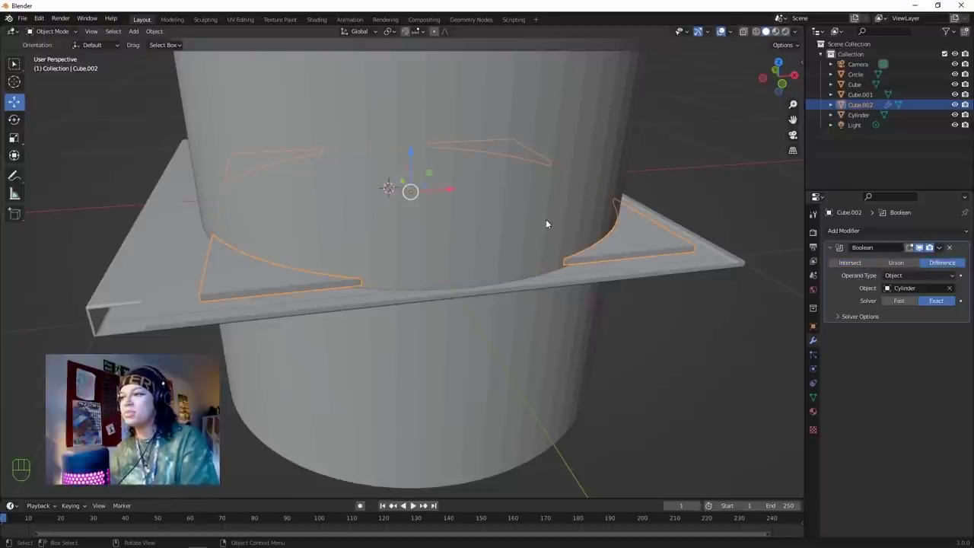
{"action": "middle_click_drag", "start_coordinate": [178, 130], "coordinate": [477, 279]}
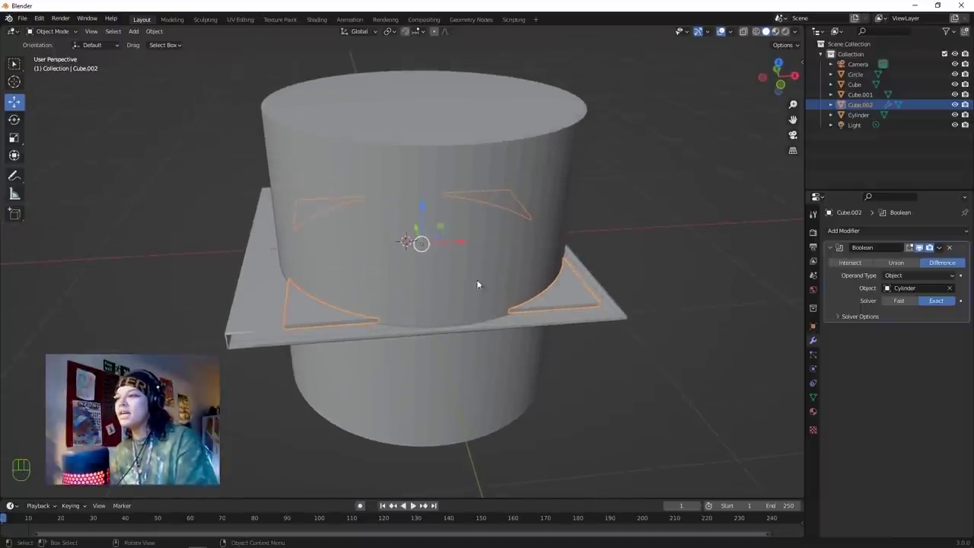
Apply the Boolean modifier to the plate and delete the cylinder, leaving four curved corner pieces.
{"action": "left_click", "coordinate": [943, 249]}
{"action": "left_click", "coordinate": [911, 259]}
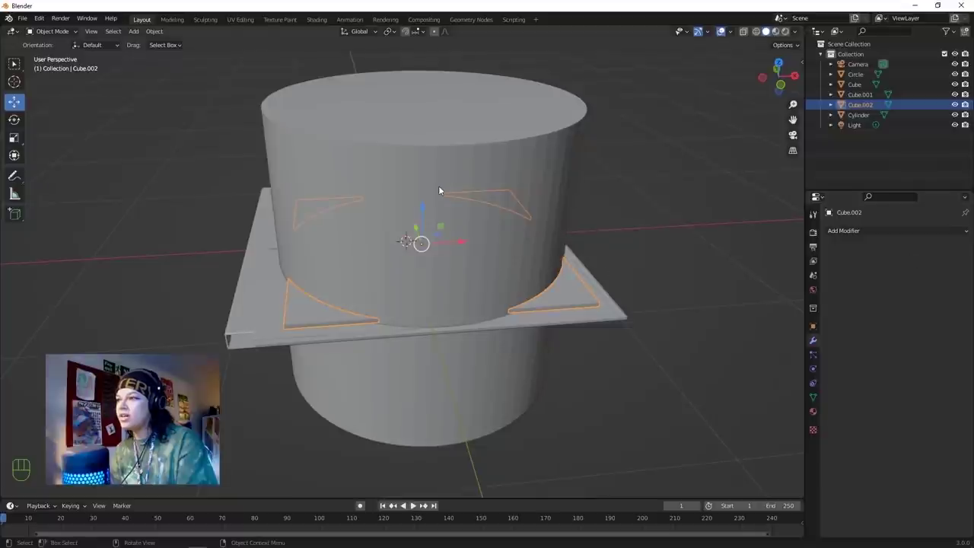
{"action": "left_click", "coordinate": [401, 184]}
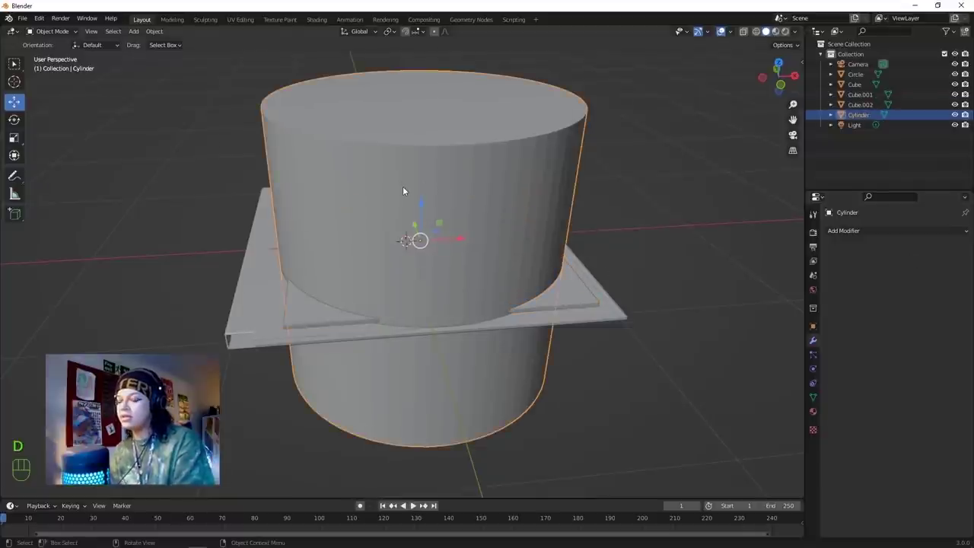
{"action": "key", "text": "x"}
{"action": "left_click", "coordinate": [407, 193]}
{"action": "scroll", "coordinate": [413, 196], "scroll_direction": "up", "scroll_amount": 1}
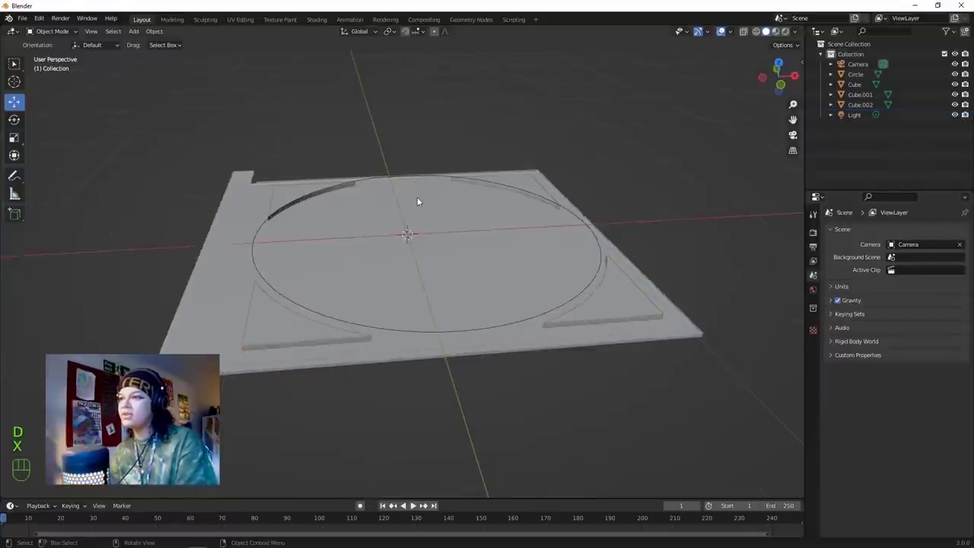
Hide the notched slab from the top view to expose the corner pieces on the shell.
{"action": "middle_click_drag", "start_coordinate": [418, 199], "coordinate": [412, 228]}
{"action": "key", "text": "KP_7"}
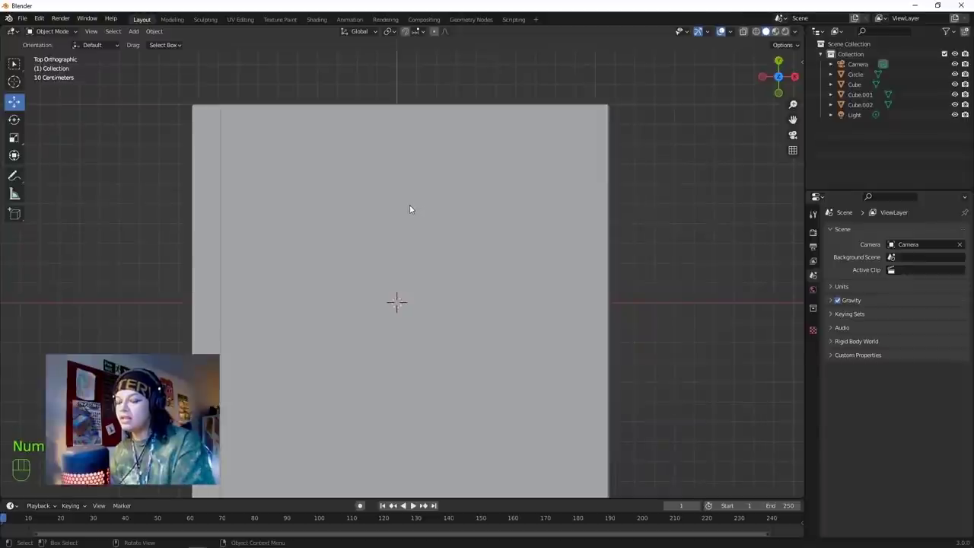
{"action": "left_click", "coordinate": [391, 191]}
{"action": "key", "text": "h"}
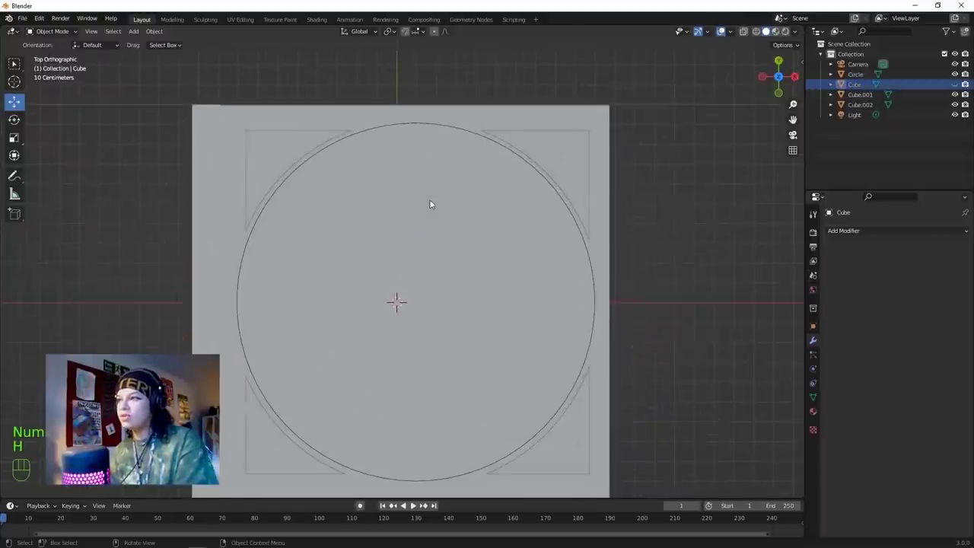
{"action": "middle_click_drag", "start_coordinate": [406, 218], "coordinate": [373, 274]}
Enter Edit Mode on the corner pieces and select all four of their top faces.
{"action": "left_click", "coordinate": [257, 323]}
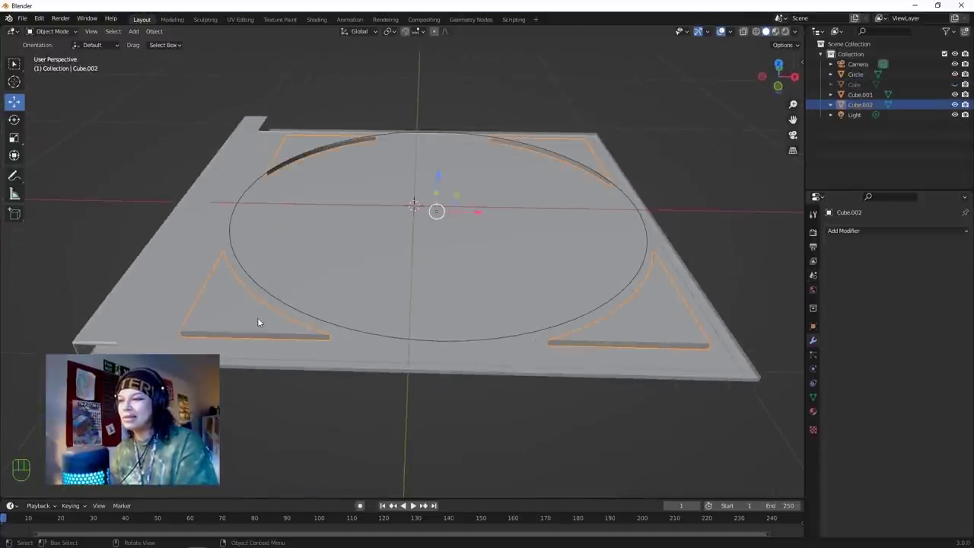
{"action": "scroll", "coordinate": [255, 300], "scroll_direction": "up", "scroll_amount": 4}
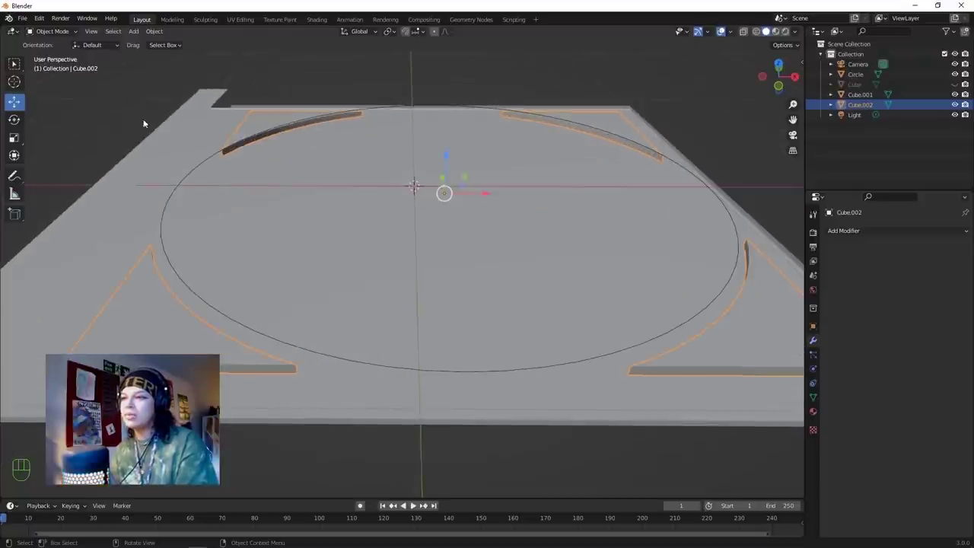
{"action": "key", "text": "Tab"}
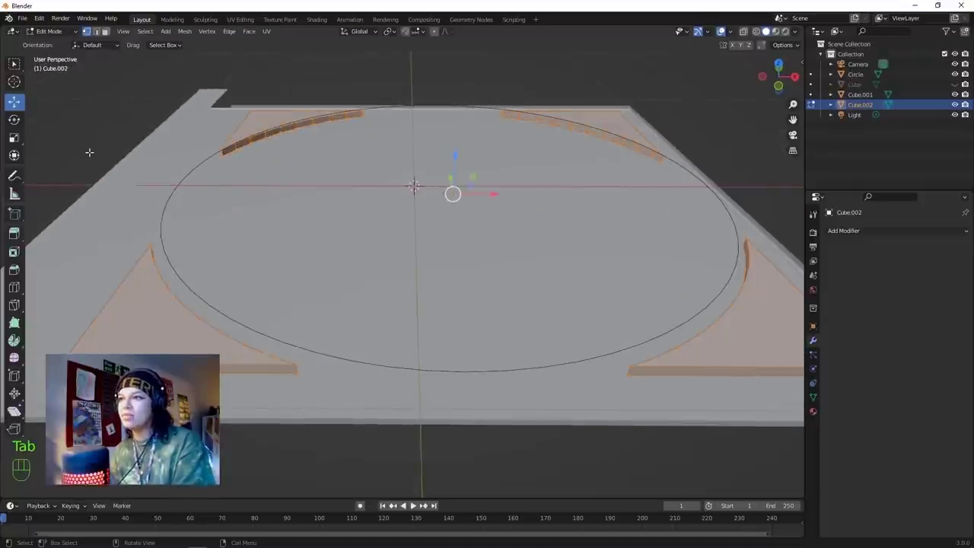
{"action": "left_click", "coordinate": [255, 126]}
{"action": "left_click", "coordinate": [269, 277], "text": "shift"}
{"action": "left_click", "coordinate": [606, 122], "text": "shift"}
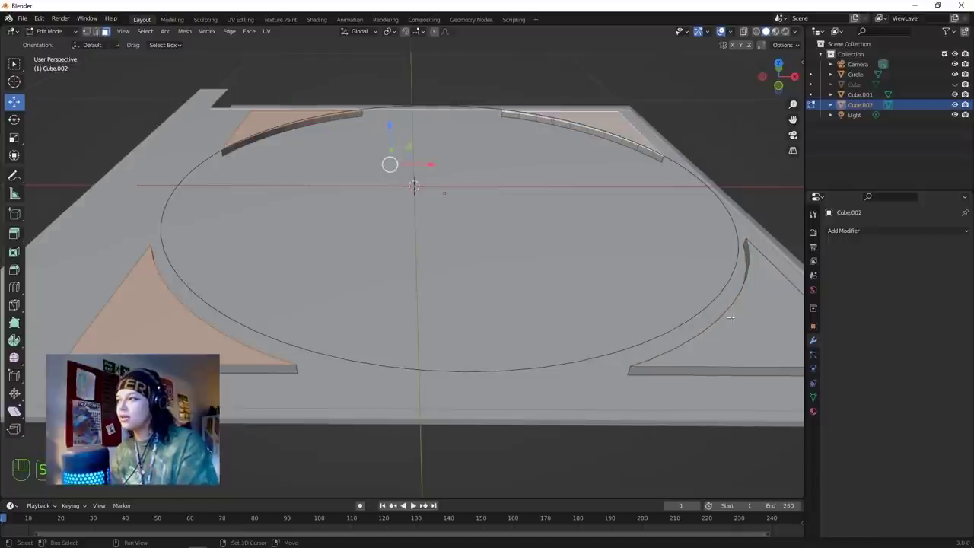
{"action": "left_click", "coordinate": [731, 318], "text": "shift"}
Try to scale the four selected top faces inward together about their shared centre.
{"action": "key", "text": "s"}
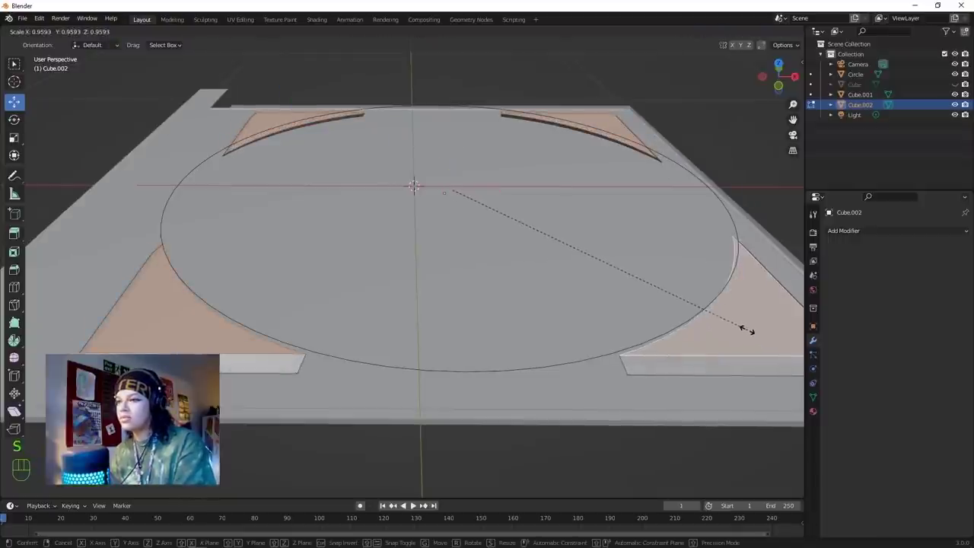
{"action": "left_click", "coordinate": [751, 332]}
{"action": "key", "text": "KP_7"}
{"action": "scroll", "coordinate": [750, 333], "scroll_direction": "down", "scroll_amount": 2}
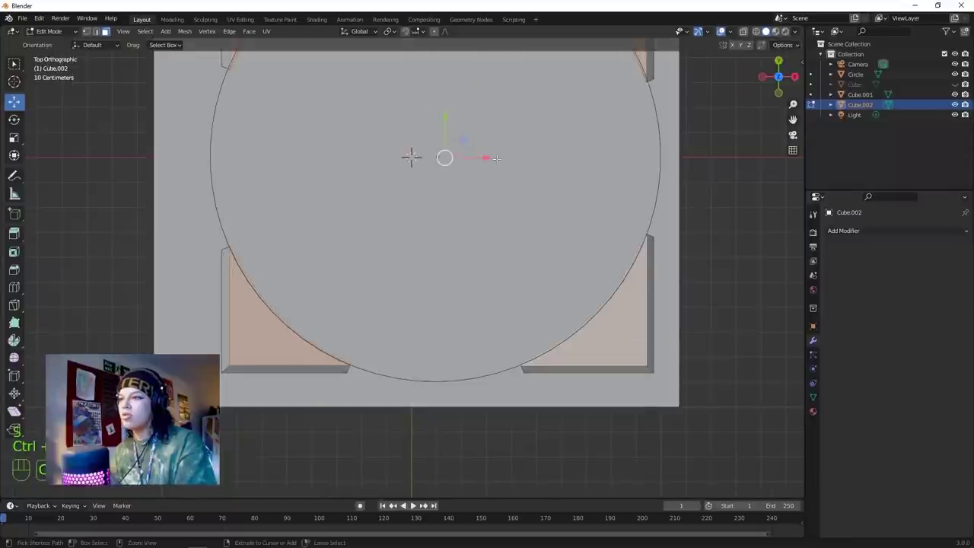
{"action": "key", "text": "ctrl+z"}
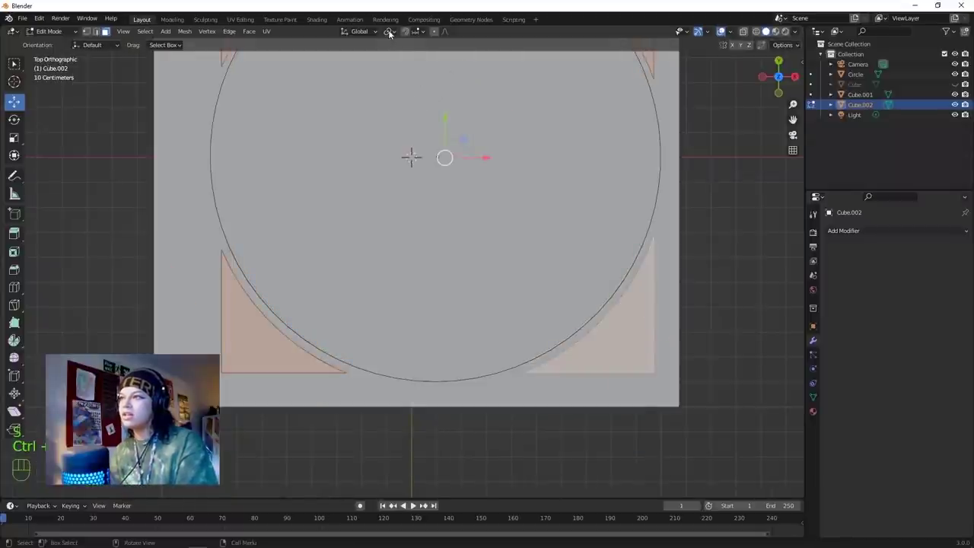
Set the transform pivot to Individual Origins and scale the four top faces down to about 0.88.
{"action": "left_click", "coordinate": [389, 32]}
{"action": "left_click", "coordinate": [404, 69]}
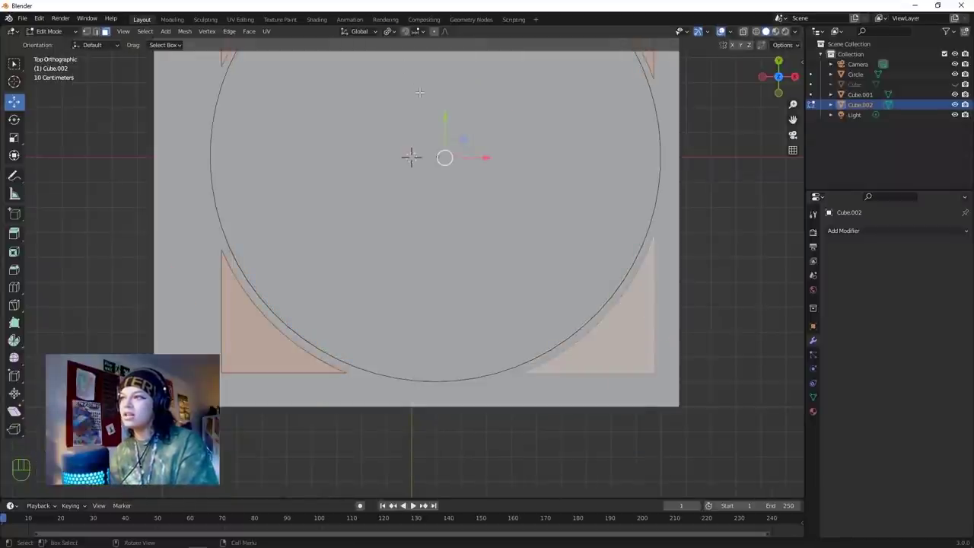
{"action": "left_click", "coordinate": [389, 32]}
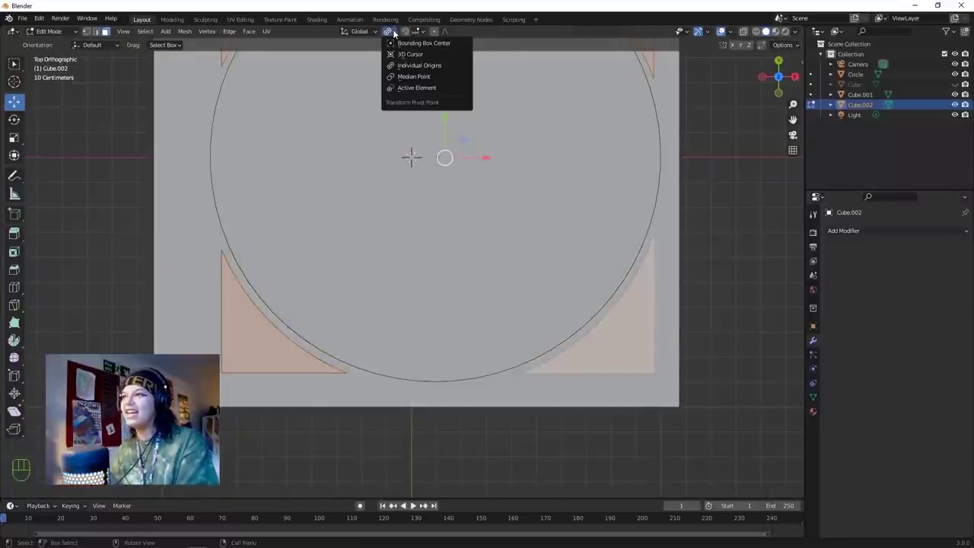
{"action": "left_click", "coordinate": [416, 76]}
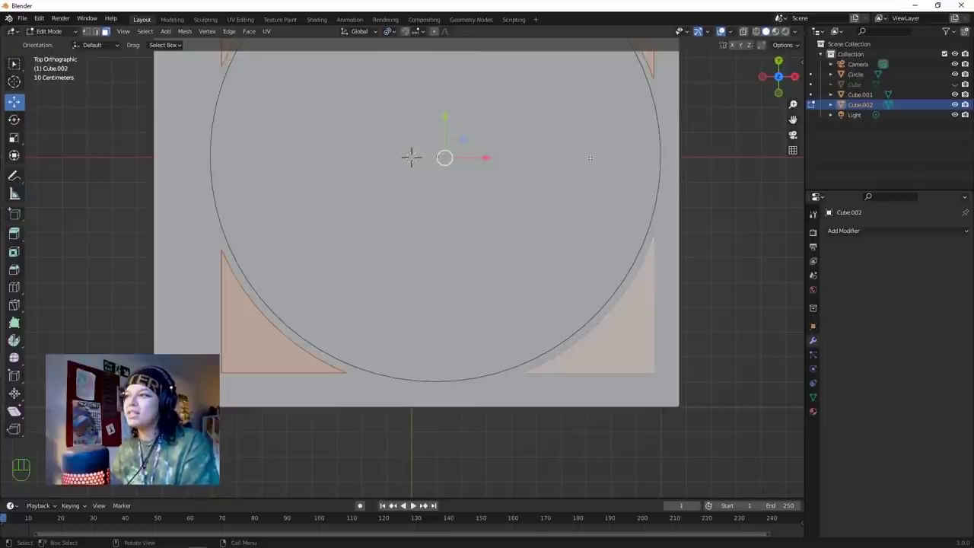
{"action": "key", "text": "s"}
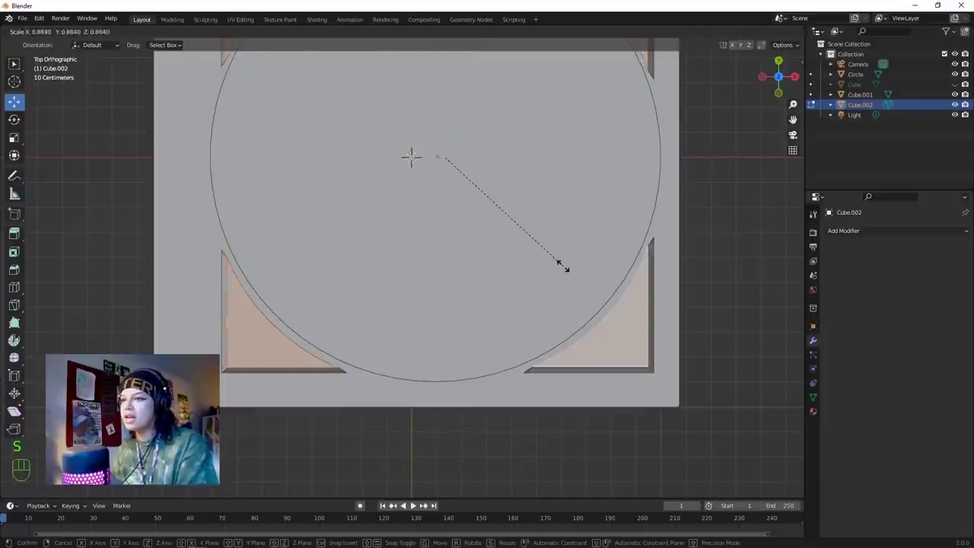
{"action": "left_click", "coordinate": [561, 264]}
Scale the four top faces once more about their individual origins to refine the sloped sides of the corner pieces.
{"action": "middle_click_drag", "start_coordinate": [546, 224], "coordinate": [543, 157]}
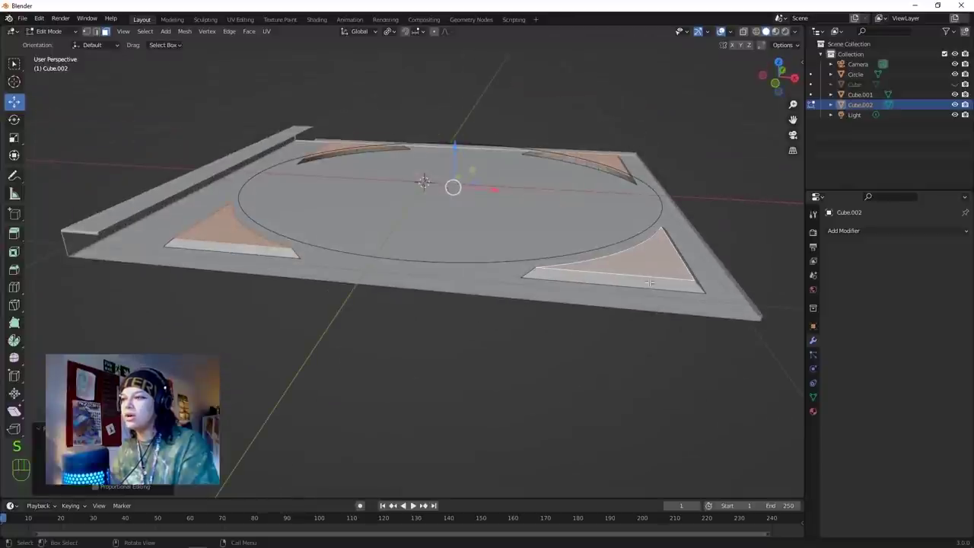
{"action": "middle_click_drag", "start_coordinate": [579, 238], "coordinate": [267, 250]}
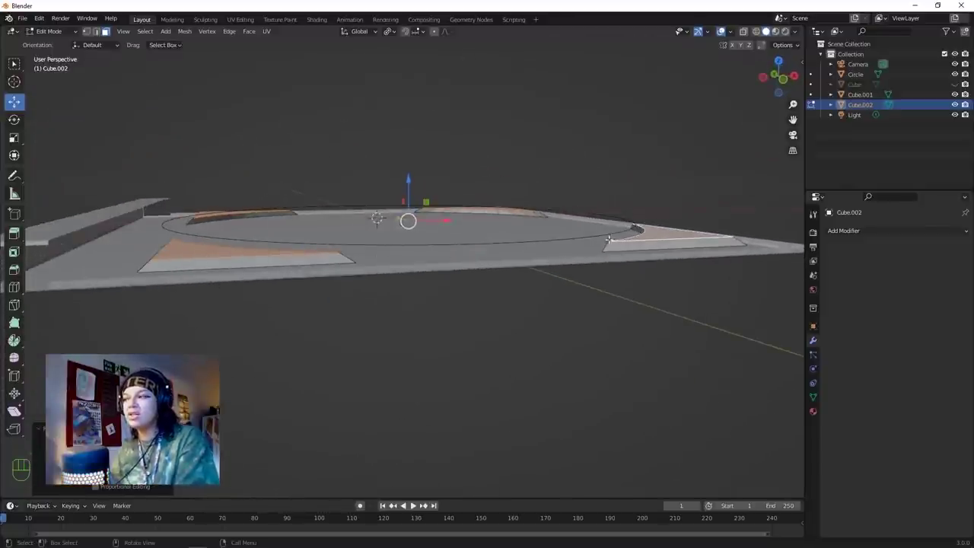
{"action": "key", "text": "s"}
{"action": "left_click", "coordinate": [622, 274]}
{"action": "middle_click_drag", "start_coordinate": [562, 245], "coordinate": [478, 131]}
{"action": "scroll", "coordinate": [567, 268], "scroll_direction": "down", "scroll_amount": 2}
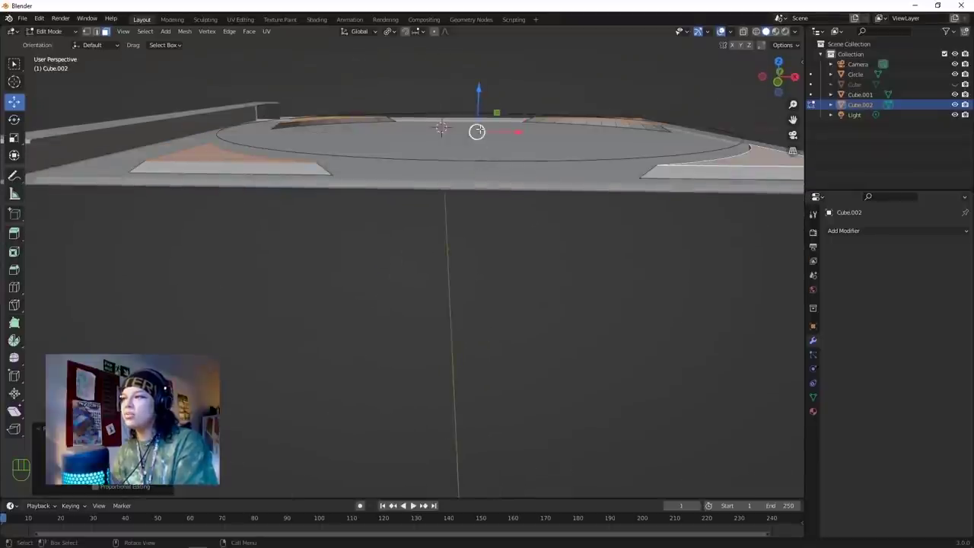
Nudge the four selected top faces slightly along Z and leave Edit Mode on the corner pieces.
{"action": "mouse_move", "coordinate": [479, 95]}
{"action": "left_mouse_down"}
{"action": "mouse_move", "coordinate": [479, 107]}
{"action": "mouse_move", "coordinate": [477, 96]}
{"action": "left_mouse_up"}
{"action": "middle_click_drag", "start_coordinate": [419, 135], "coordinate": [360, 363]}
{"action": "key", "text": "Tab"}
{"action": "middle_click_drag", "start_coordinate": [409, 181], "coordinate": [374, 154]}
{"action": "key", "text": "KP_7"}
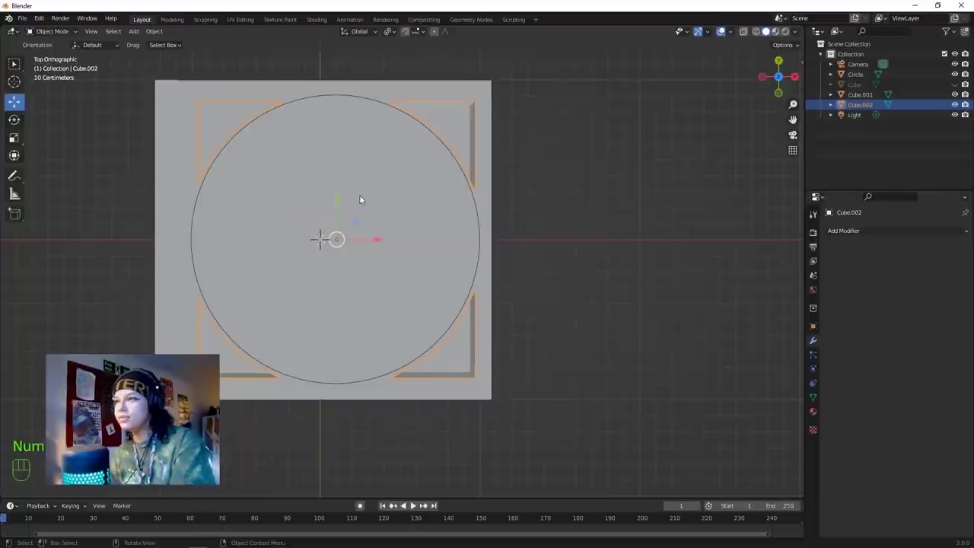
Select the circle, enter Edit Mode with vertex selection and select all its vertices in top view.
{"action": "middle_click_drag", "start_coordinate": [361, 200], "coordinate": [319, 284]}
{"action": "left_click", "coordinate": [309, 282]}
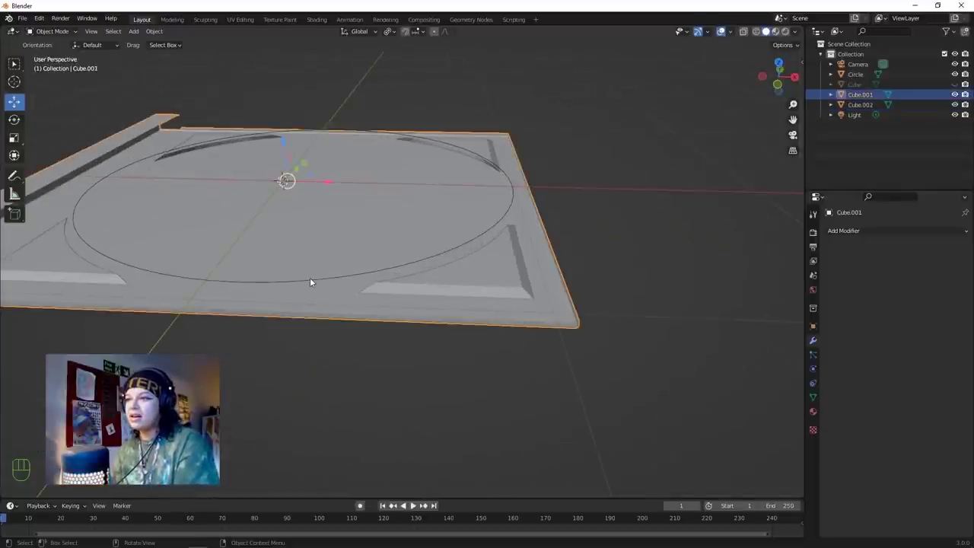
{"action": "left_click", "coordinate": [310, 282]}
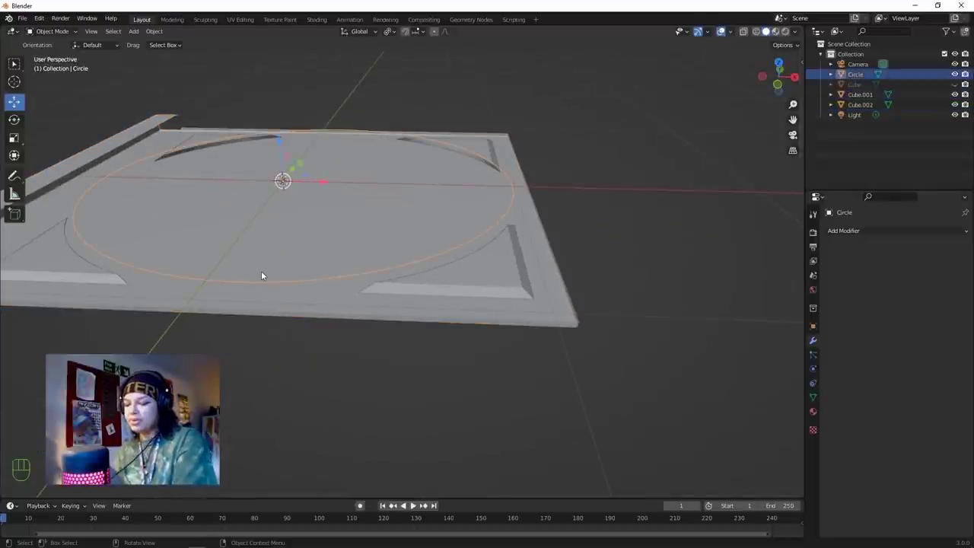
{"action": "key", "text": "Tab"}
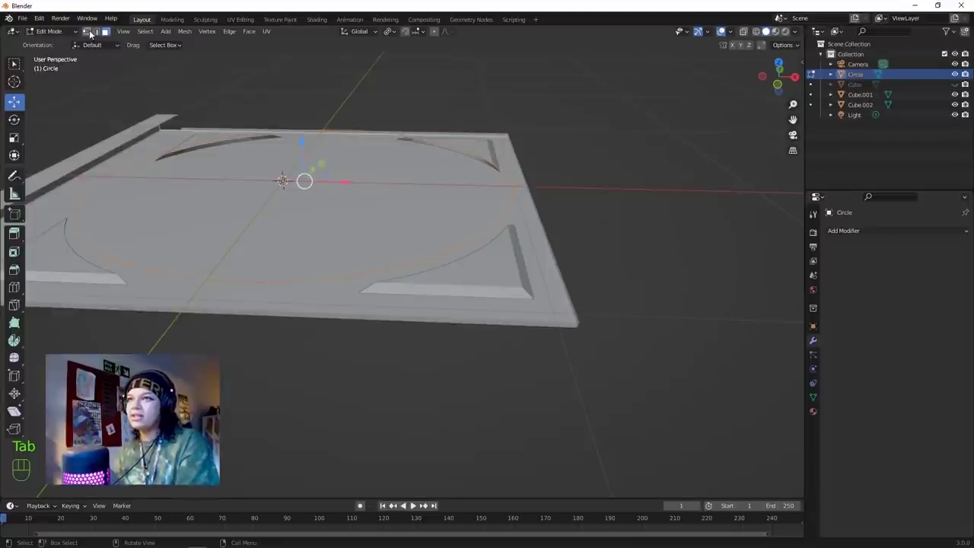
{"action": "key", "text": "KP_7"}
{"action": "scroll", "coordinate": [434, 293], "scroll_direction": "down", "scroll_amount": 4}
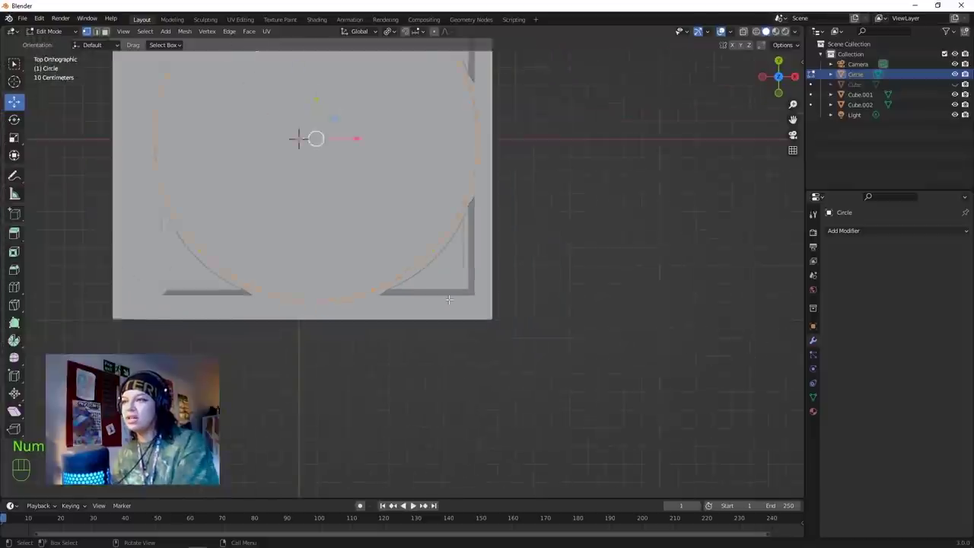
{"action": "middle_click_drag", "start_coordinate": [423, 291], "coordinate": [386, 93]}
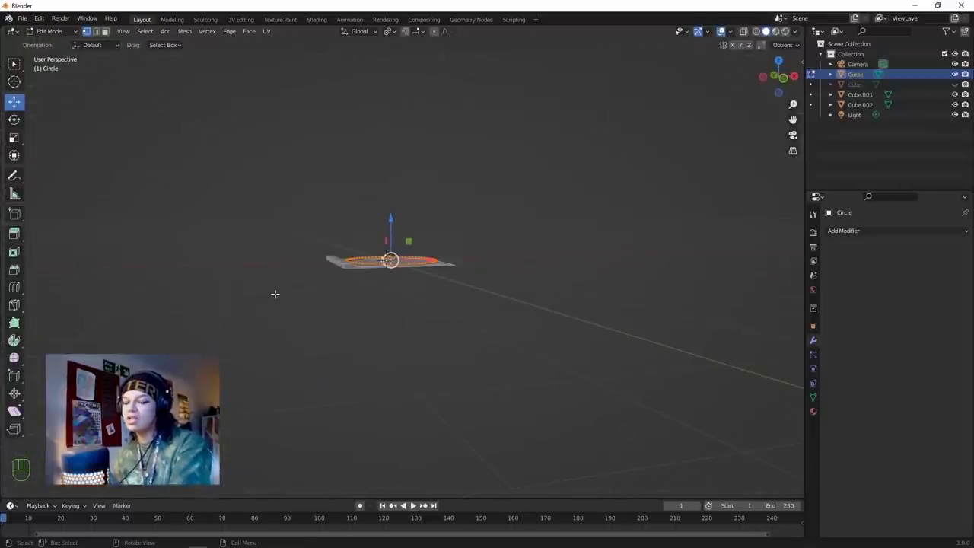
{"action": "key", "text": "KP_7"}
{"action": "scroll", "coordinate": [426, 239], "scroll_direction": "up", "scroll_amount": 5}
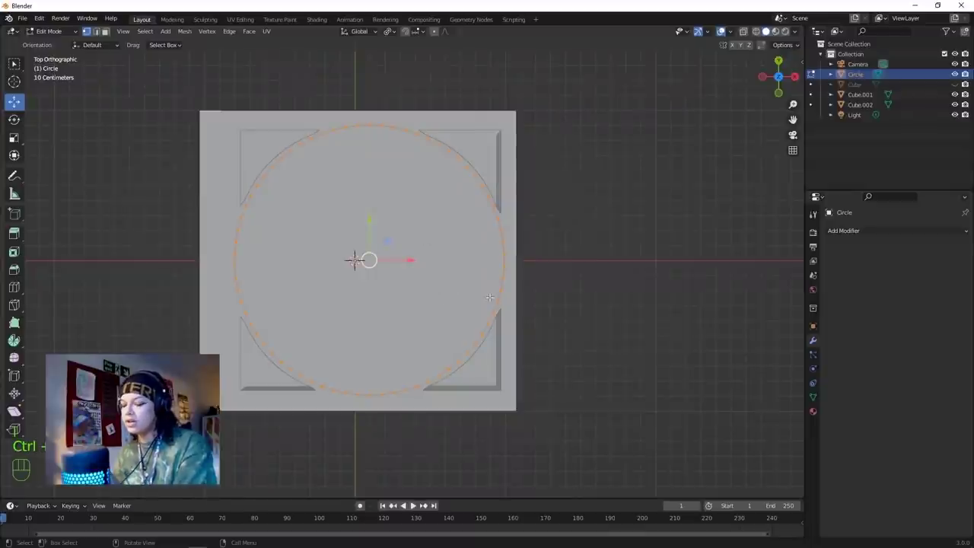
Extrude the circle's outline inward and scale the new ring to about a third of the outer radius.
{"action": "key", "text": "e"}
{"action": "key", "text": "s"}
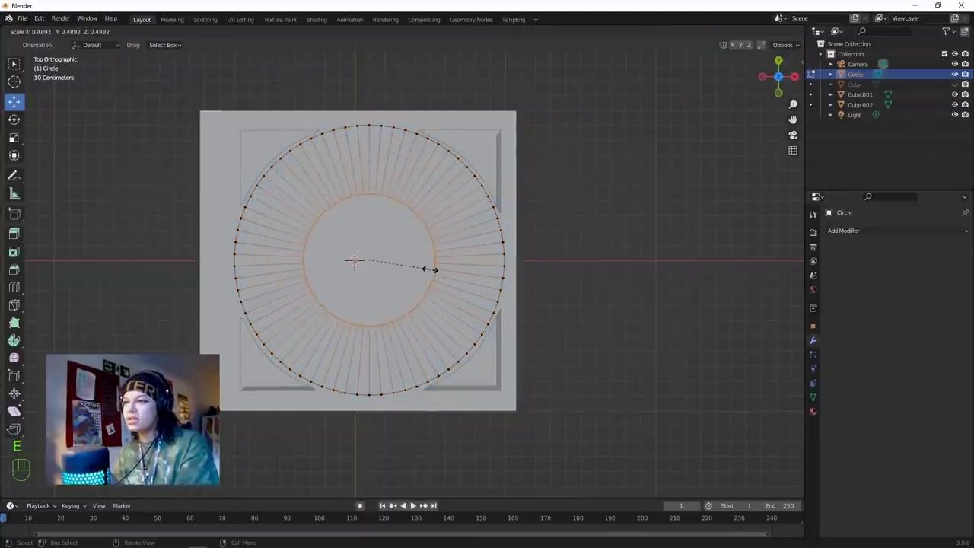
{"action": "left_click", "coordinate": [415, 265]}
{"action": "key", "text": "s"}
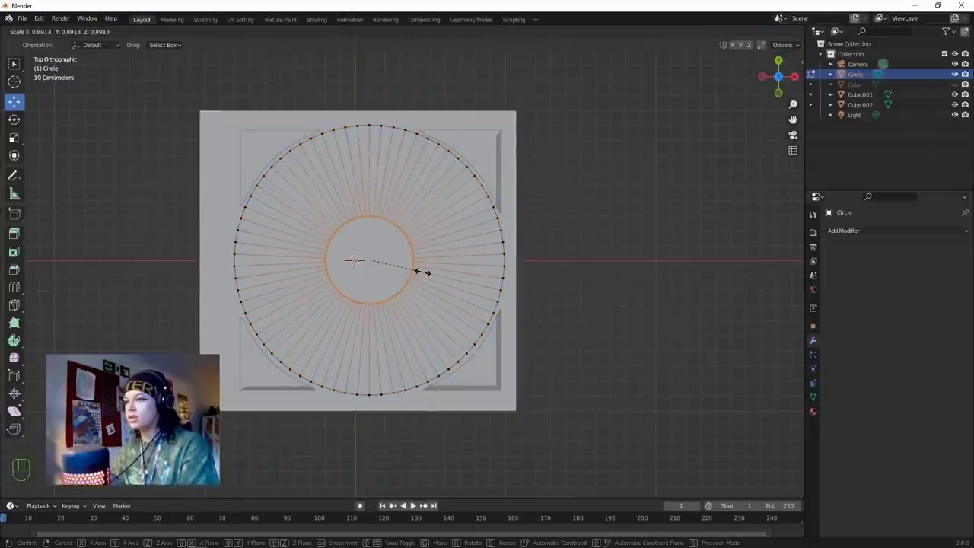
{"action": "left_click", "coordinate": [425, 275]}
Extrude the inner ring inward again, scaled to about 0.34, leaving a small centre hole in the disc.
{"action": "key", "text": "e"}
{"action": "key", "text": "s"}
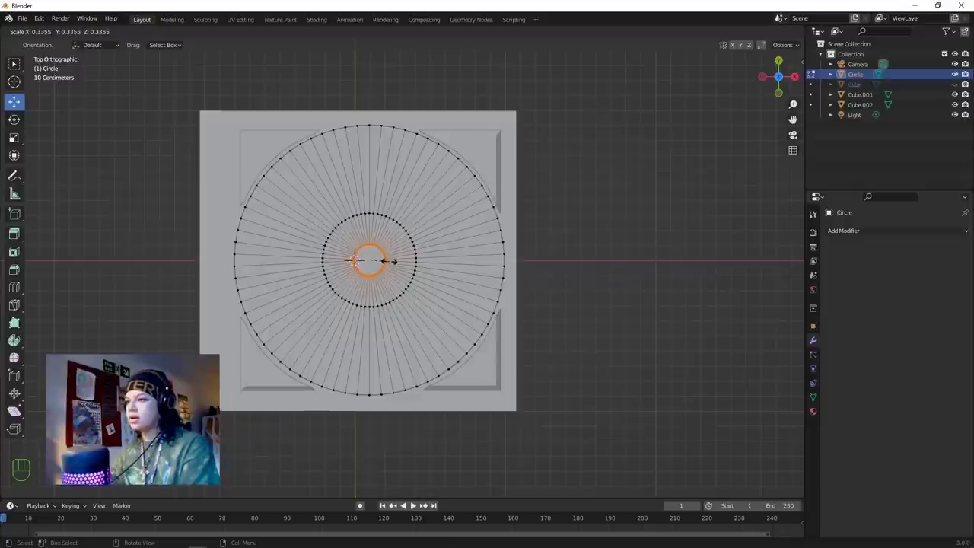
{"action": "key", "text": "s"}
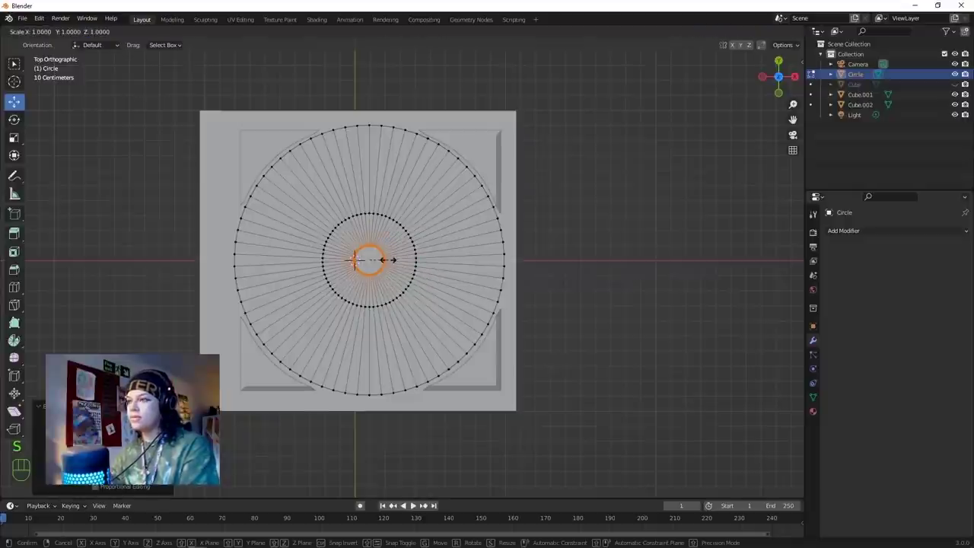
{"action": "left_click", "coordinate": [389, 261]}
Leave Edit Mode and add a Subdivision Surface modifier to the disc.
{"action": "middle_click_drag", "start_coordinate": [389, 261], "coordinate": [438, 288]}
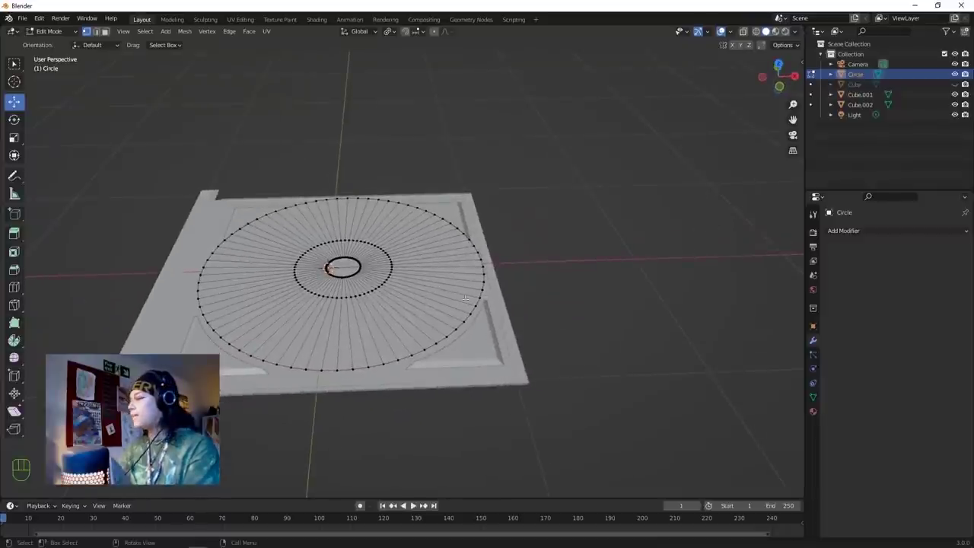
{"action": "middle_click_drag", "start_coordinate": [340, 274], "coordinate": [412, 231]}
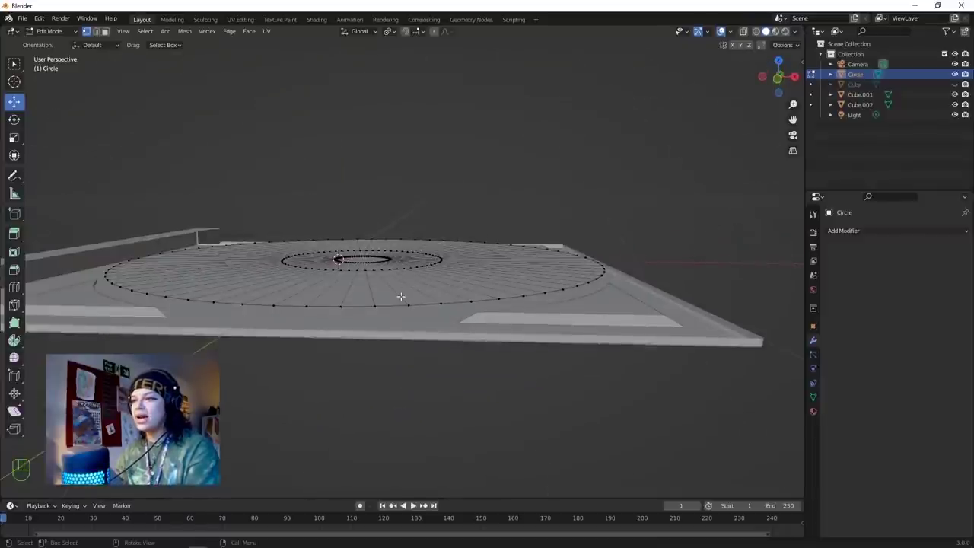
{"action": "middle_click_drag", "start_coordinate": [390, 263], "coordinate": [404, 271]}
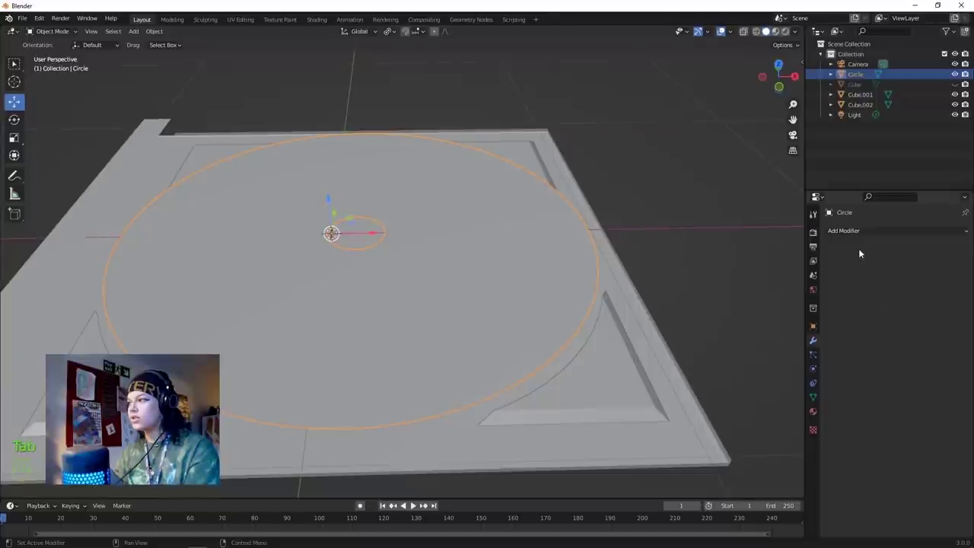
{"action": "left_click", "coordinate": [859, 233]}
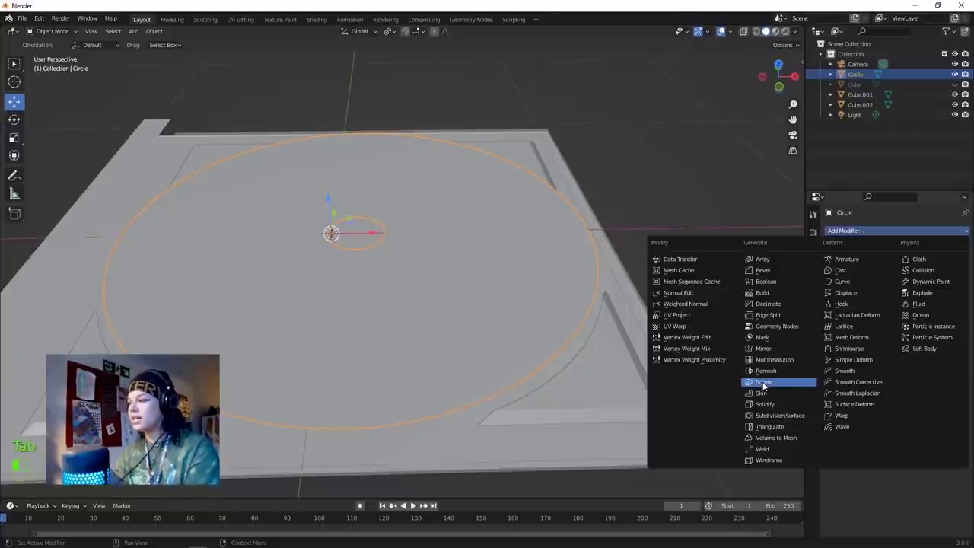
{"action": "left_click", "coordinate": [787, 416]}
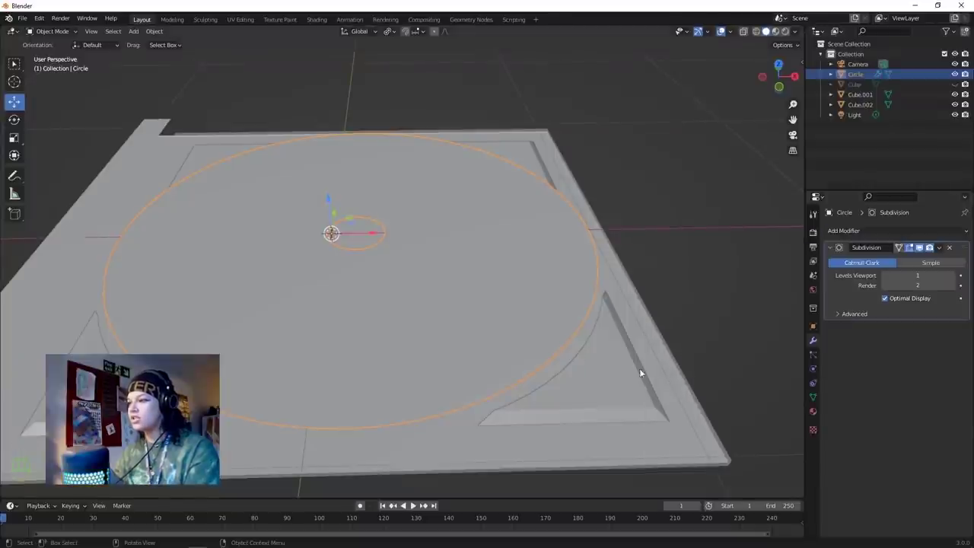
Set the solid viewport shading colour to Random.
{"action": "left_click", "coordinate": [795, 32]}
{"action": "left_click", "coordinate": [637, 131]}
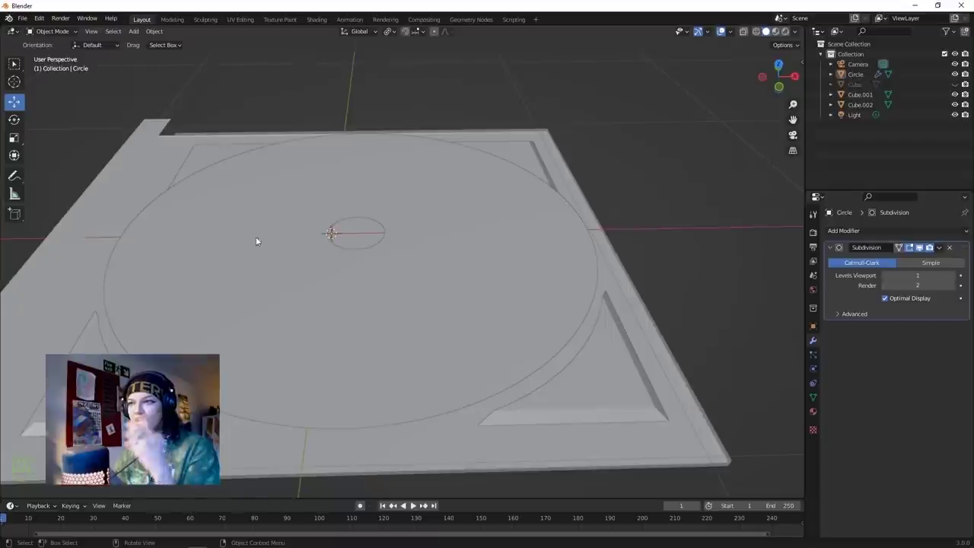
{"action": "left_click", "coordinate": [796, 32]}
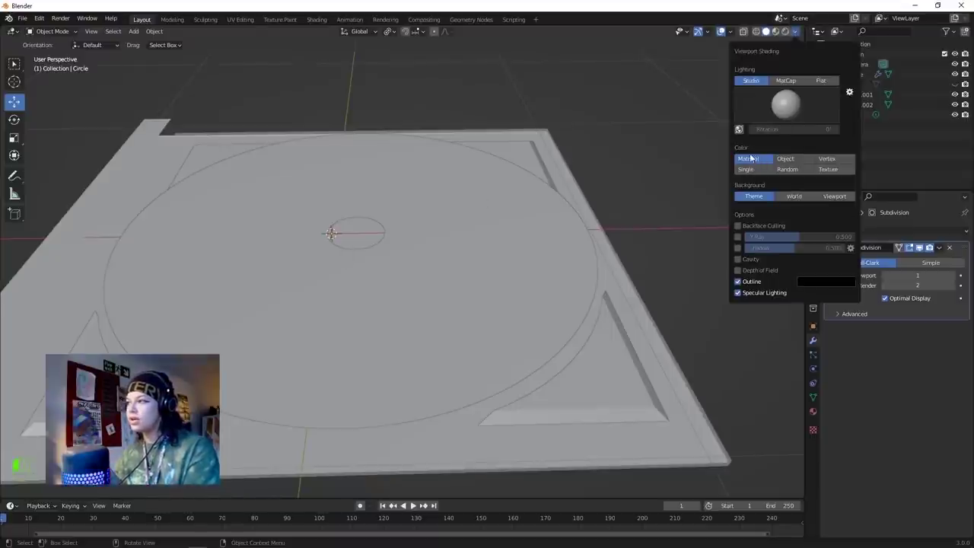
{"action": "left_click", "coordinate": [787, 169]}
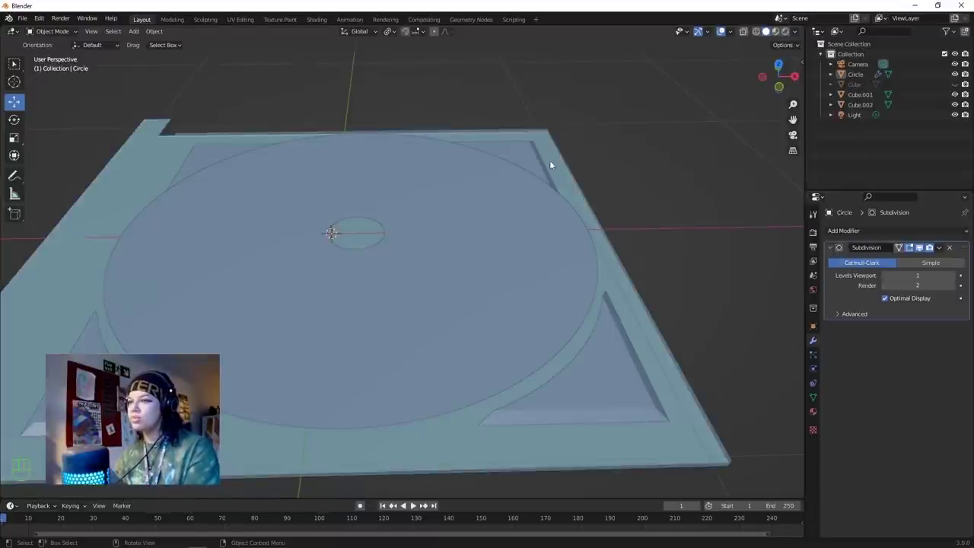
Enter Edit Mode on the disc and add a loop cut just outside its middle ring.
{"action": "scroll", "coordinate": [533, 158], "scroll_direction": "down", "scroll_amount": 5}
{"action": "scroll", "coordinate": [513, 153], "scroll_direction": "up", "scroll_amount": 2}
{"action": "middle_click_drag", "start_coordinate": [513, 153], "coordinate": [434, 215]}
{"action": "scroll", "coordinate": [507, 162], "scroll_direction": "up", "scroll_amount": 4}
{"action": "left_click", "coordinate": [436, 216]}
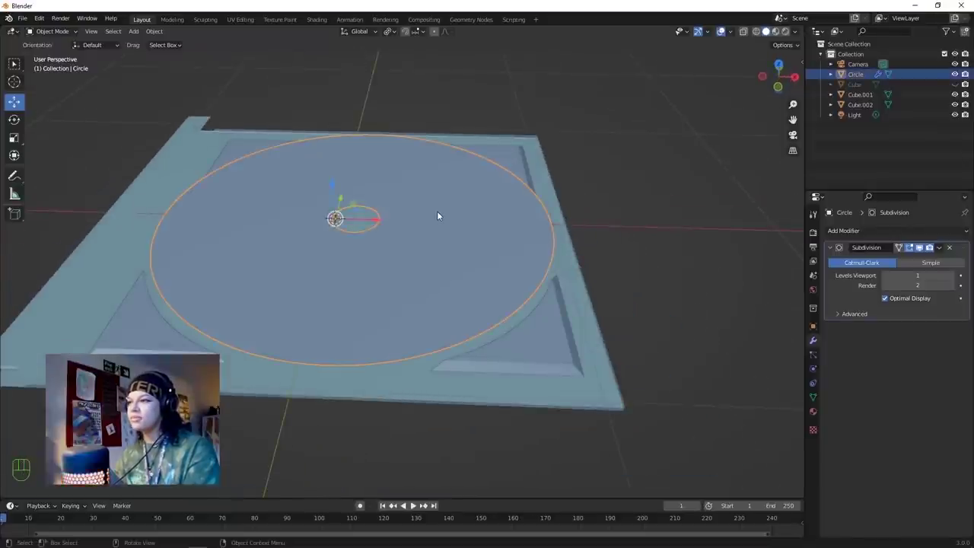
{"action": "key", "text": "Tab"}
{"action": "key", "text": "KP_7"}
{"action": "key", "text": "ctrl+r"}
{"action": "left_click", "coordinate": [454, 193]}
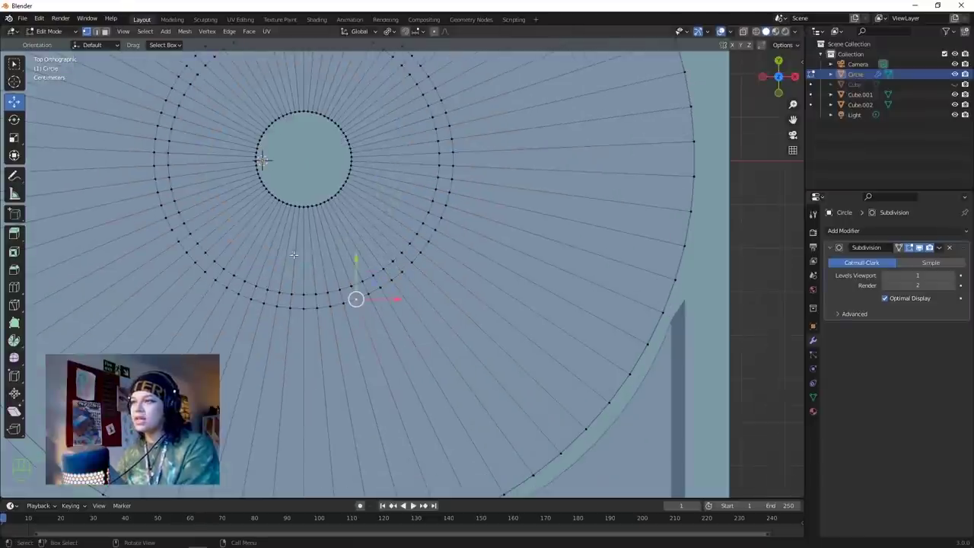
Add a loop cut between the centre hole and the middle ring, slid outward close to the middle ring.
{"action": "middle_click_drag", "start_coordinate": [322, 253], "coordinate": [403, 198], "text": "shift"}
{"action": "scroll", "coordinate": [333, 250], "scroll_direction": "up", "scroll_amount": 2}
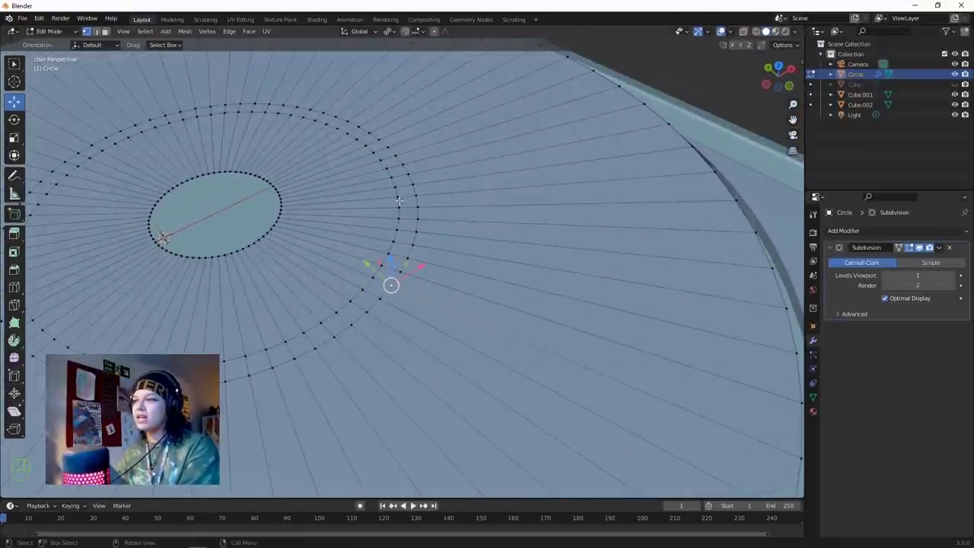
{"action": "scroll", "coordinate": [396, 199], "scroll_direction": "up", "scroll_amount": 3}
{"action": "scroll", "coordinate": [377, 207], "scroll_direction": "down", "scroll_amount": 3}
{"action": "scroll", "coordinate": [378, 204], "scroll_direction": "up", "scroll_amount": 5}
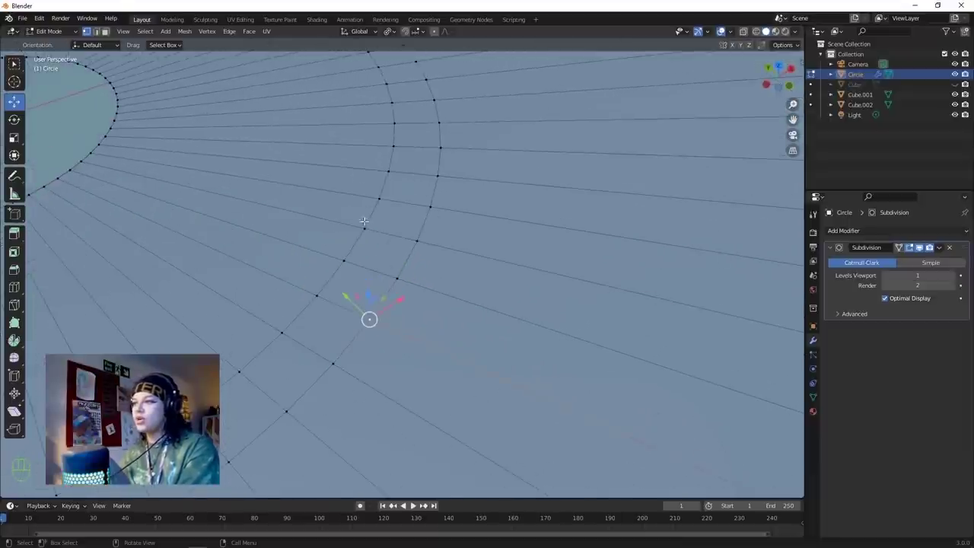
{"action": "key", "text": "ctrl+r"}
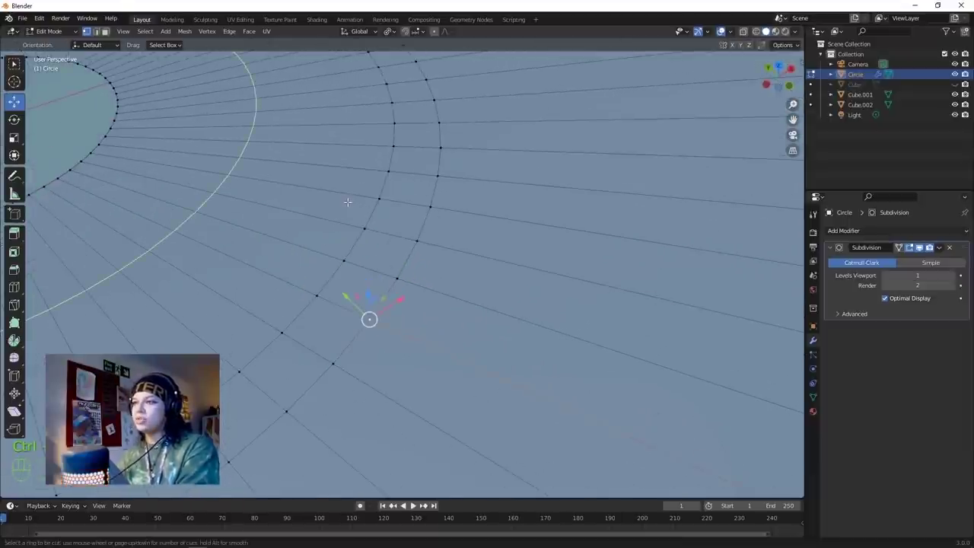
{"action": "left_click", "coordinate": [349, 202]}
{"action": "left_click", "coordinate": [479, 246]}
Add another loop cut between the middle ring and the outer support loop, slid close to the middle ring.
{"action": "key", "text": "ctrl+r"}
{"action": "left_click", "coordinate": [416, 203]}
{"action": "left_click", "coordinate": [400, 195]}
Select the middle edge loop between its two closest support loops and raise it slightly along Z to form a ridge.
{"action": "scroll", "coordinate": [398, 176], "scroll_direction": "up", "scroll_amount": 5}
{"action": "scroll", "coordinate": [382, 220], "scroll_direction": "down", "scroll_amount": 1}
{"action": "scroll", "coordinate": [381, 221], "scroll_direction": "down", "scroll_amount": 1}
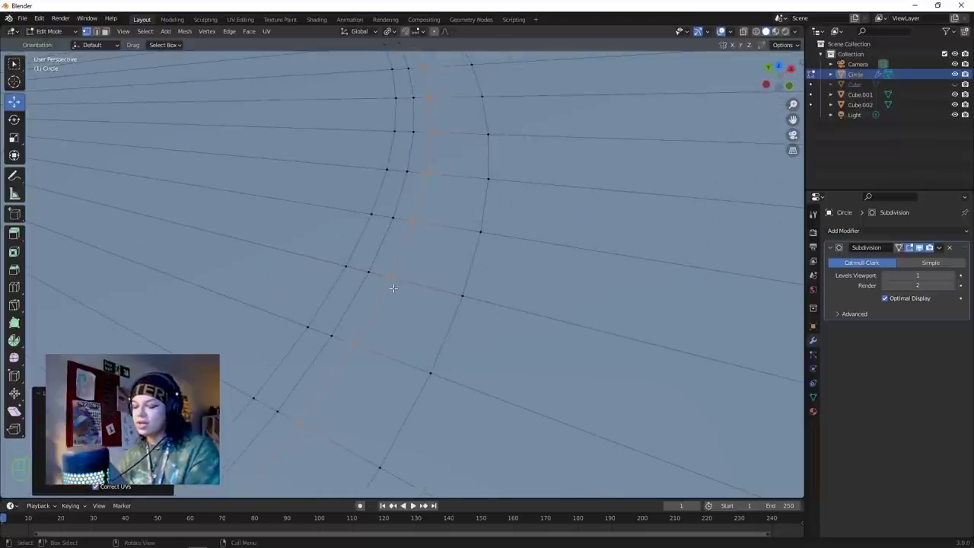
{"action": "scroll", "coordinate": [406, 198], "scroll_direction": "down", "scroll_amount": 4}
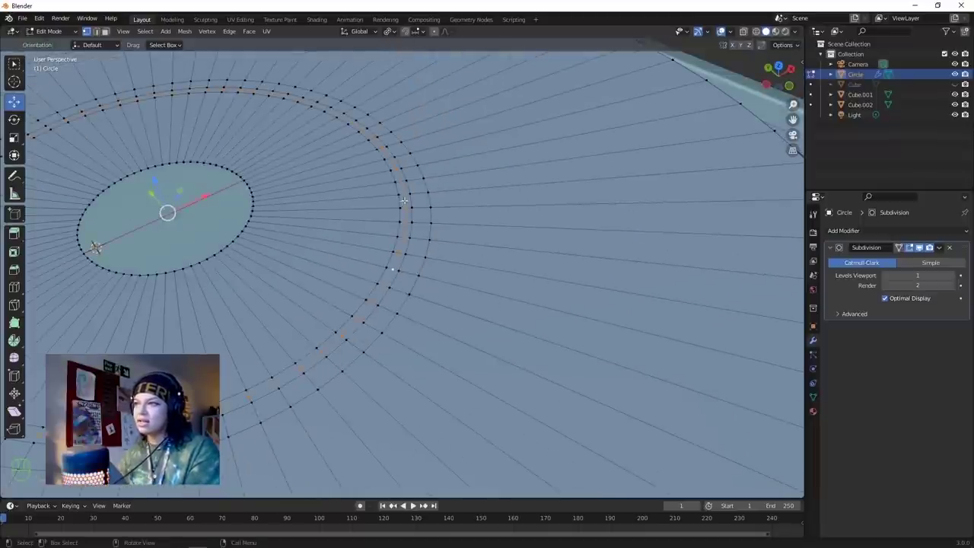
{"action": "scroll", "coordinate": [330, 213], "scroll_direction": "up", "scroll_amount": 3}
{"action": "middle_click_drag", "start_coordinate": [330, 214], "coordinate": [385, 293]}
{"action": "scroll", "coordinate": [384, 293], "scroll_direction": "up", "scroll_amount": 2}
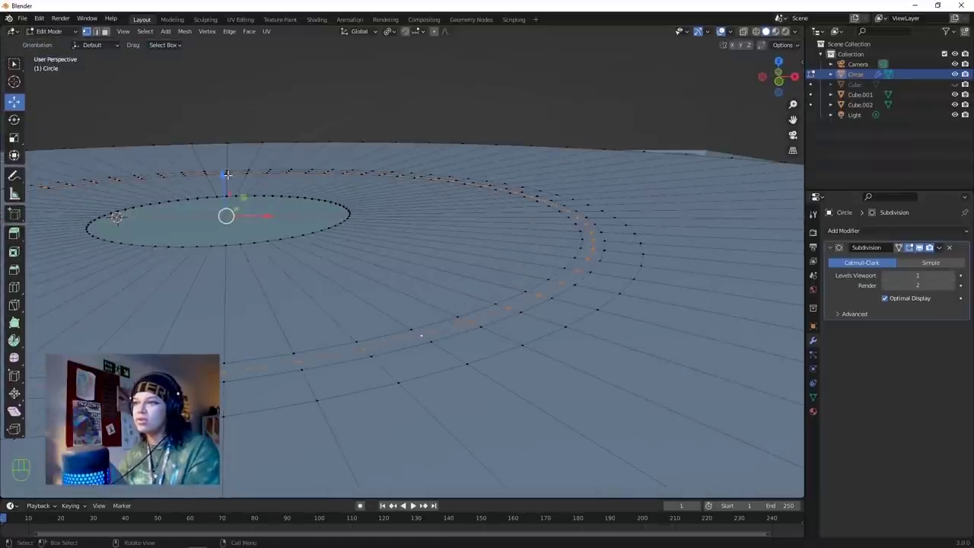
{"action": "left_click_drag", "start_coordinate": [227, 176], "coordinate": [220, 170]}
{"action": "middle_click_drag", "start_coordinate": [363, 224], "coordinate": [460, 240]}
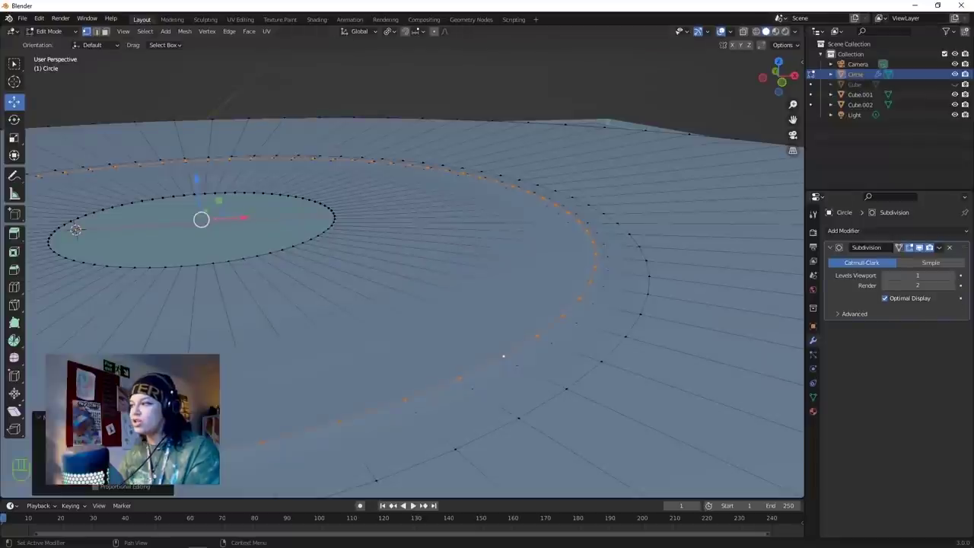
Set the Subdivision modifier's viewport and render levels to 3 and check the ridge in Object Mode.
{"action": "left_click", "coordinate": [952, 279]}
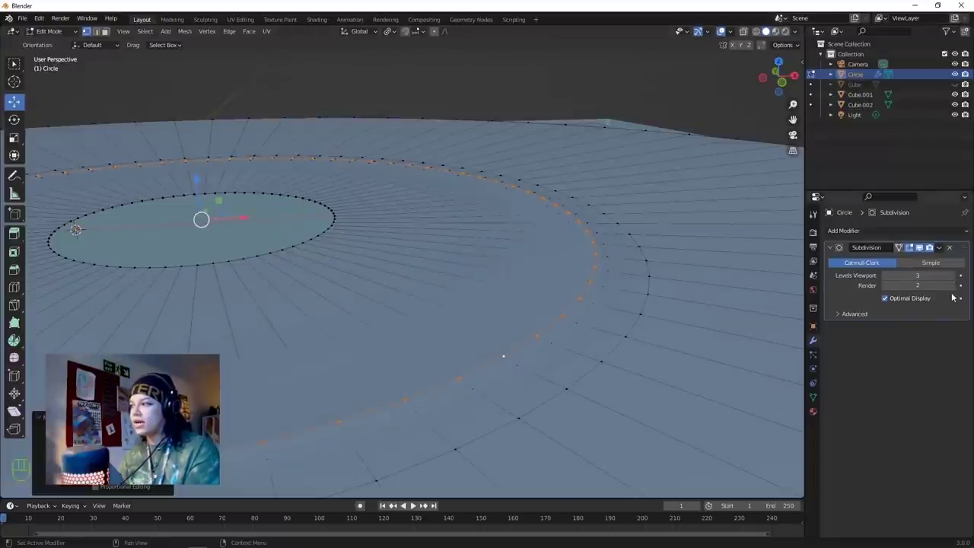
{"action": "left_click", "coordinate": [952, 287]}
{"action": "middle_click_drag", "start_coordinate": [528, 327], "coordinate": [589, 252]}
{"action": "key", "text": "Tab"}
{"action": "key", "text": "Tab"}
Turn off the Subdivision modifier's display in the viewport while staying in Edit Mode on the disc.
{"action": "middle_click_drag", "start_coordinate": [537, 316], "coordinate": [599, 294]}
{"action": "scroll", "coordinate": [532, 335], "scroll_direction": "up", "scroll_amount": 3}
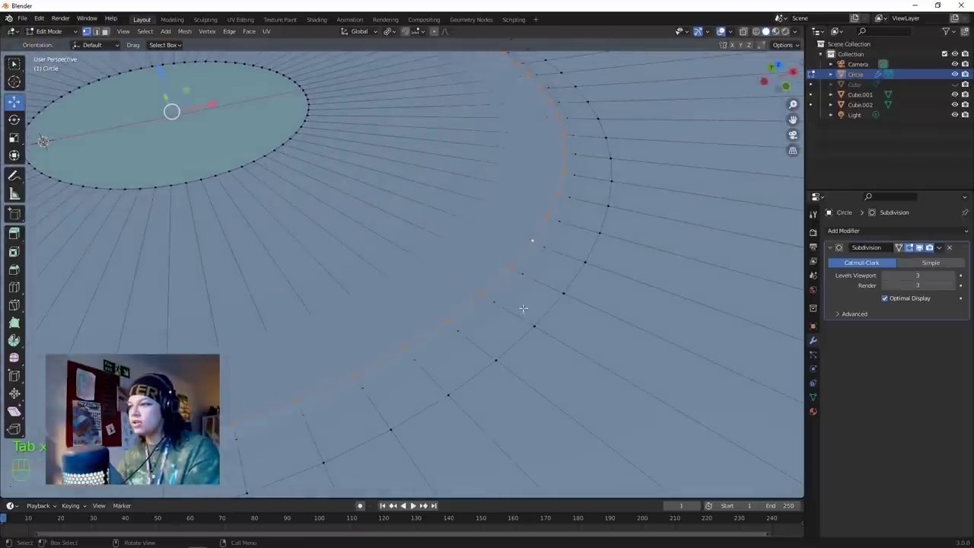
{"action": "left_click", "coordinate": [899, 249]}
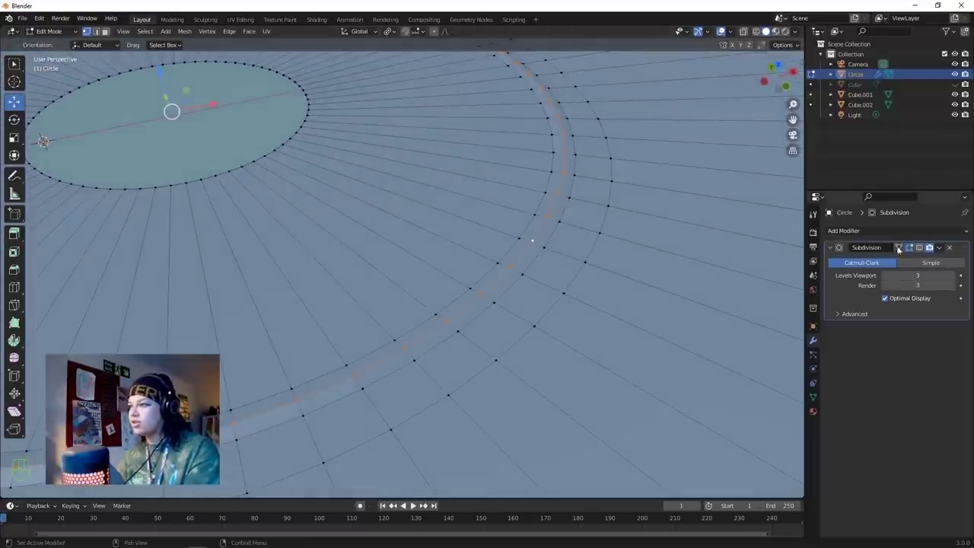
Select the edge loop just outside the raised ridge and scale it inward to about 0.987.
{"action": "left_click", "coordinate": [503, 289], "text": "alt"}
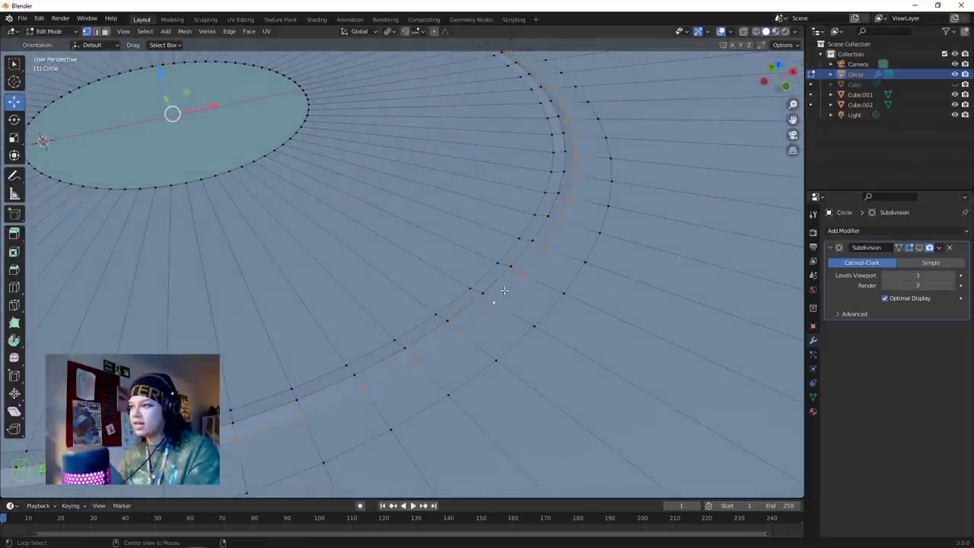
{"action": "key", "text": "s"}
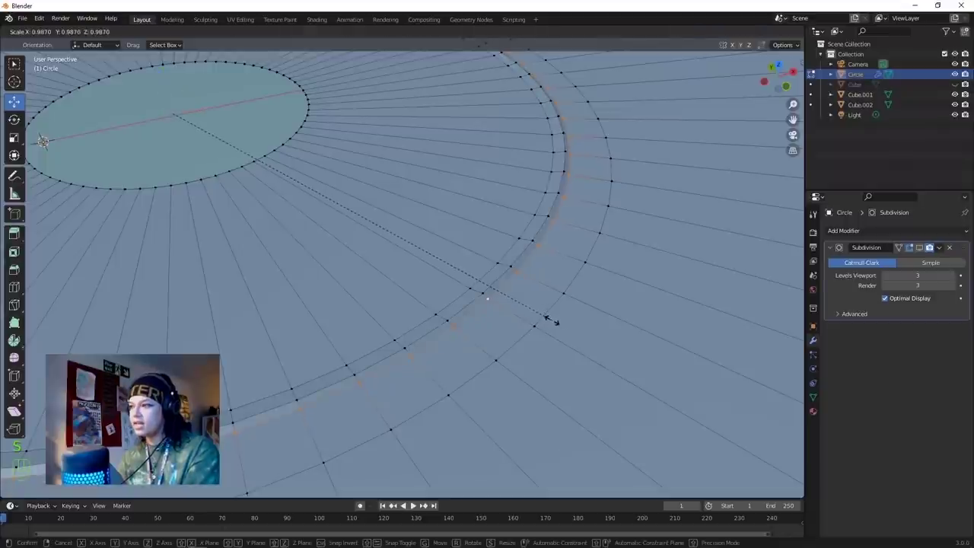
{"action": "left_click", "coordinate": [551, 322]}
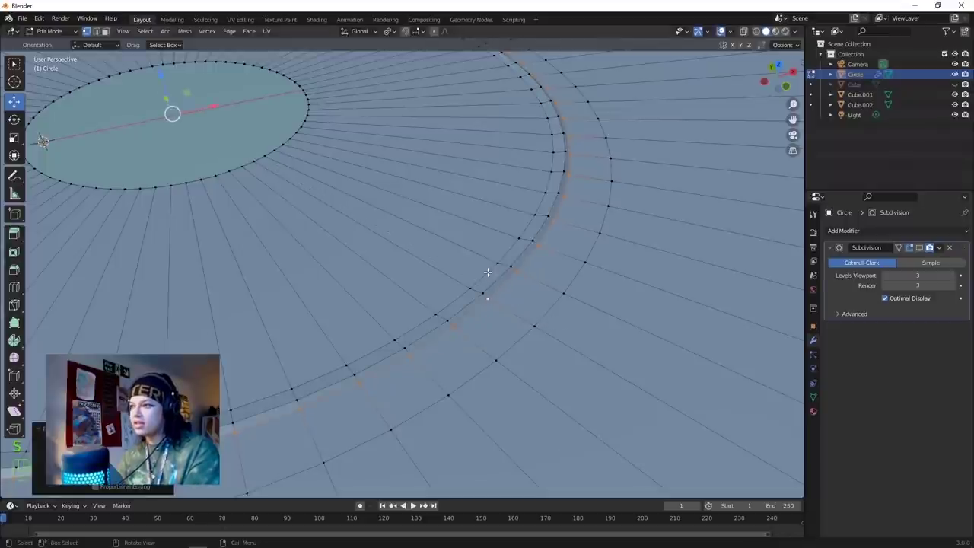
Select the edge loop just inside the raised ridge and scale it outward to about 1.011.
{"action": "left_click", "coordinate": [488, 272]}
{"action": "left_click", "coordinate": [487, 272], "text": "alt"}
{"action": "key", "text": "s"}
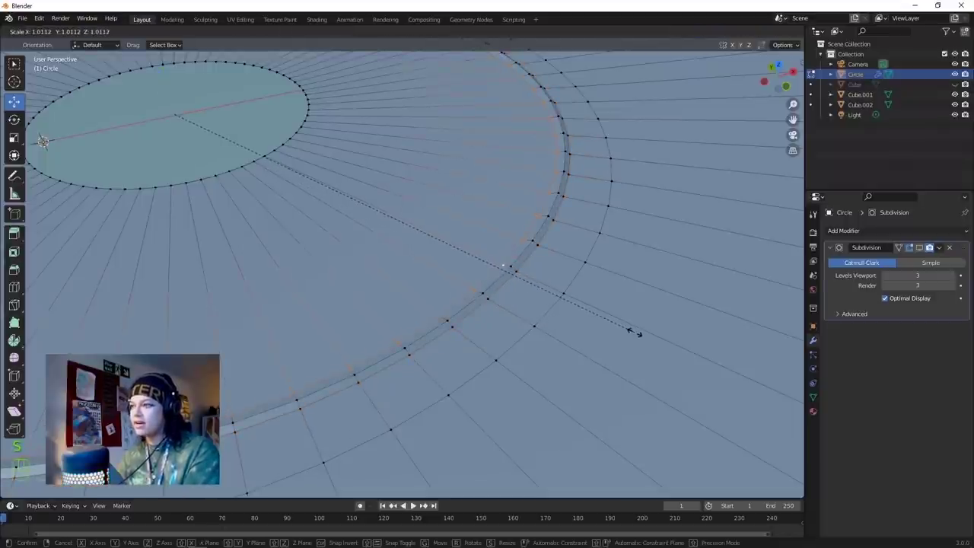
{"action": "left_click", "coordinate": [634, 333]}
Inspect the tightened ridge in rendered and solid shading, and without the edit mesh in Object Mode.
{"action": "middle_click_drag", "start_coordinate": [515, 283], "coordinate": [424, 259]}
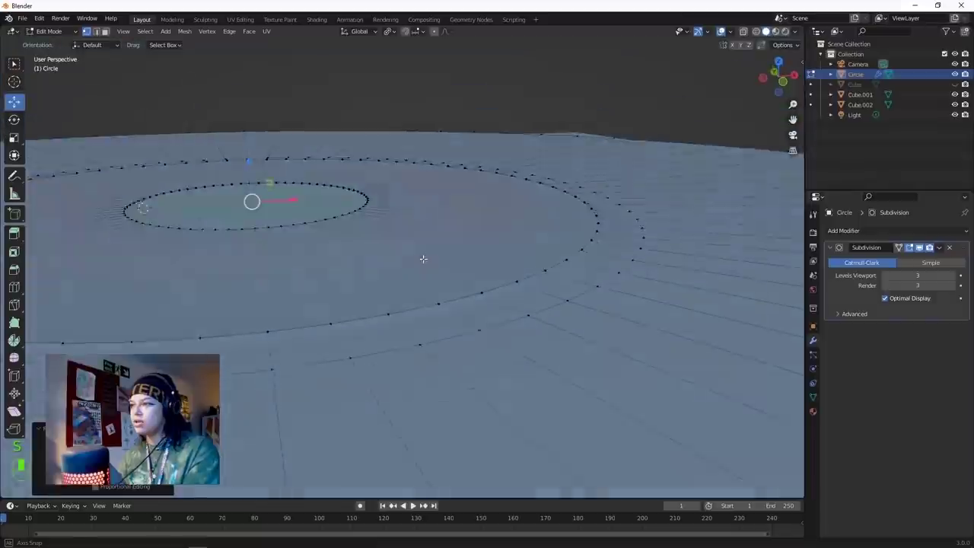
{"action": "key", "text": "z"}
{"action": "left_click", "coordinate": [437, 221]}
{"action": "key", "text": "z"}
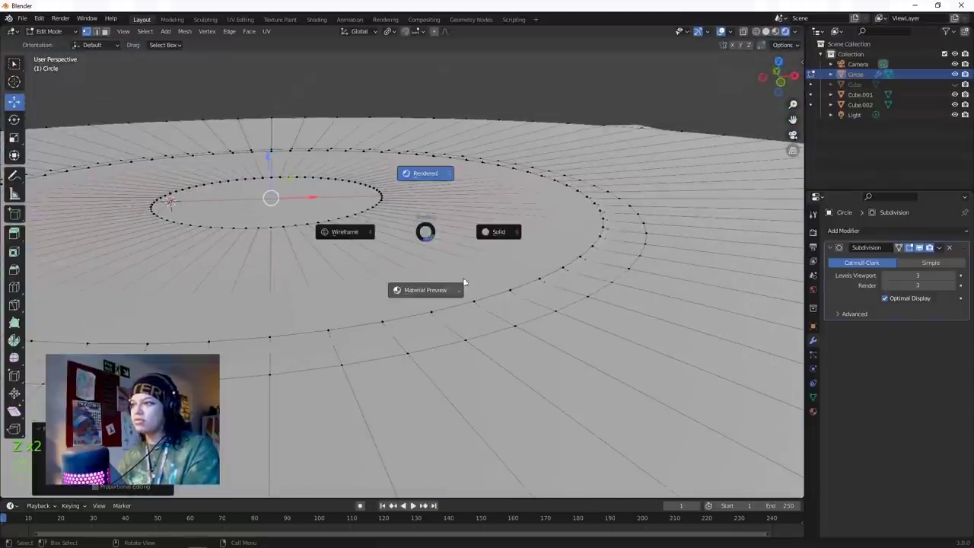
{"action": "left_click", "coordinate": [512, 241]}
{"action": "middle_click_drag", "start_coordinate": [438, 276], "coordinate": [396, 292]}
{"action": "key", "text": "Tab"}
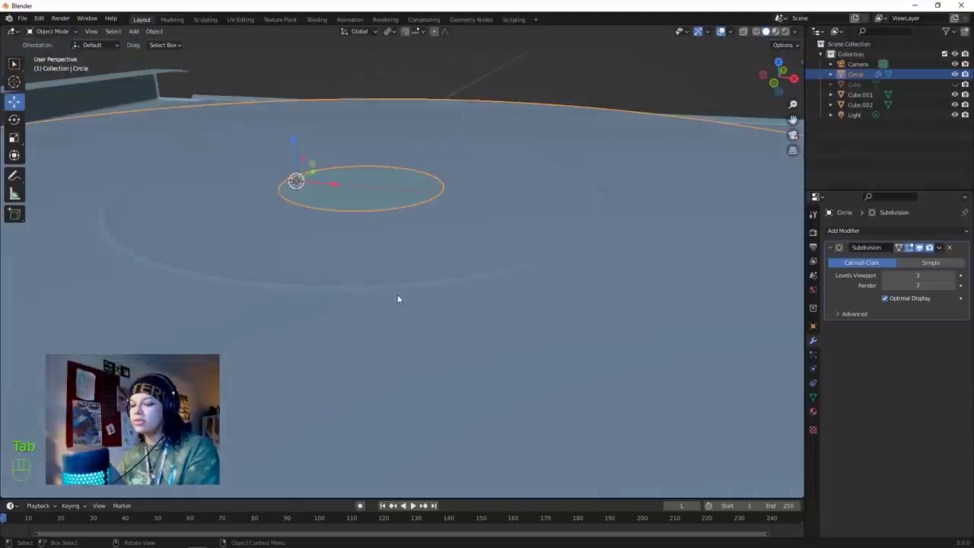
Raise the ridge's edge loop slightly along Z in Edit Mode and check the disc in Object Mode.
{"action": "key", "text": "Tab"}
{"action": "scroll", "coordinate": [404, 293], "scroll_direction": "up", "scroll_amount": 2}
{"action": "scroll", "coordinate": [427, 298], "scroll_direction": "up", "scroll_amount": 2}
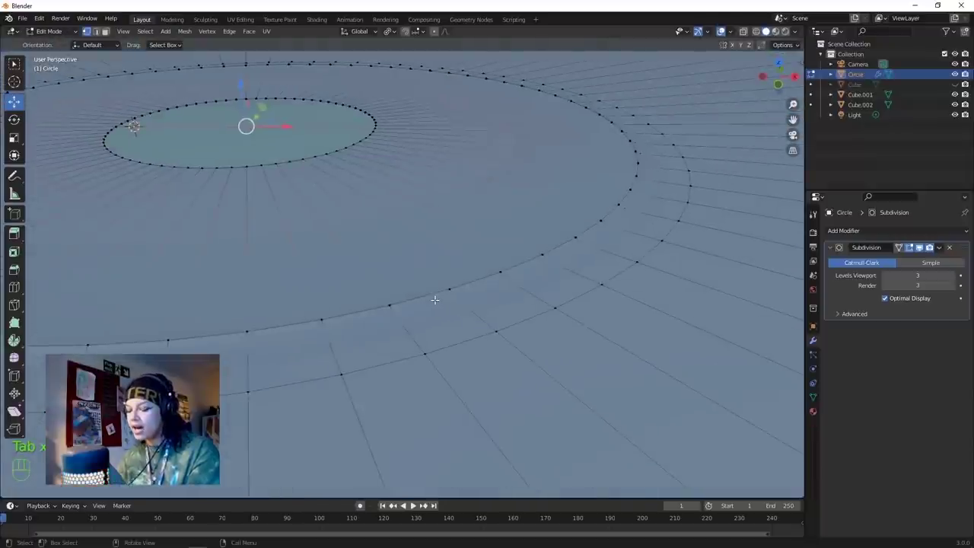
{"action": "left_click", "coordinate": [434, 294], "text": "alt"}
{"action": "left_click_drag", "start_coordinate": [242, 82], "coordinate": [241, 78]}
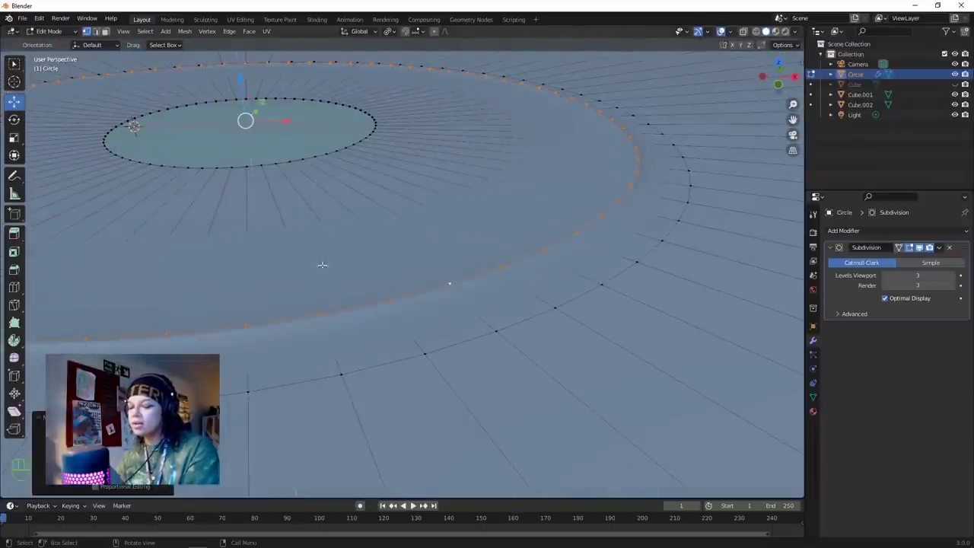
{"action": "key", "text": "Tab"}
{"action": "middle_click_drag", "start_coordinate": [457, 313], "coordinate": [474, 272]}
{"action": "scroll", "coordinate": [477, 273], "scroll_direction": "down", "scroll_amount": 2}
{"action": "key", "text": "Tab"}
{"action": "key", "text": "Tab"}
{"action": "scroll", "coordinate": [485, 299], "scroll_direction": "down", "scroll_amount": 3}
{"action": "scroll", "coordinate": [487, 320], "scroll_direction": "up", "scroll_amount": 3}
Add a Solidify modifier to the disc, keeping the default thickness of 0.01 m.
{"action": "middle_click_drag", "start_coordinate": [493, 333], "coordinate": [510, 326]}
{"action": "left_click", "coordinate": [835, 230]}
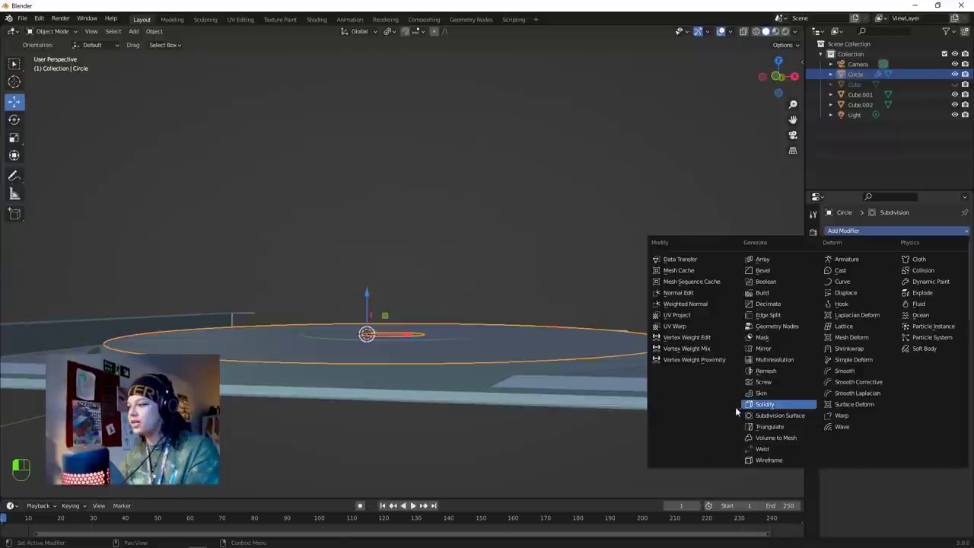
{"action": "left_click", "coordinate": [759, 407]}
{"action": "middle_click_drag", "start_coordinate": [492, 373], "coordinate": [586, 362]}
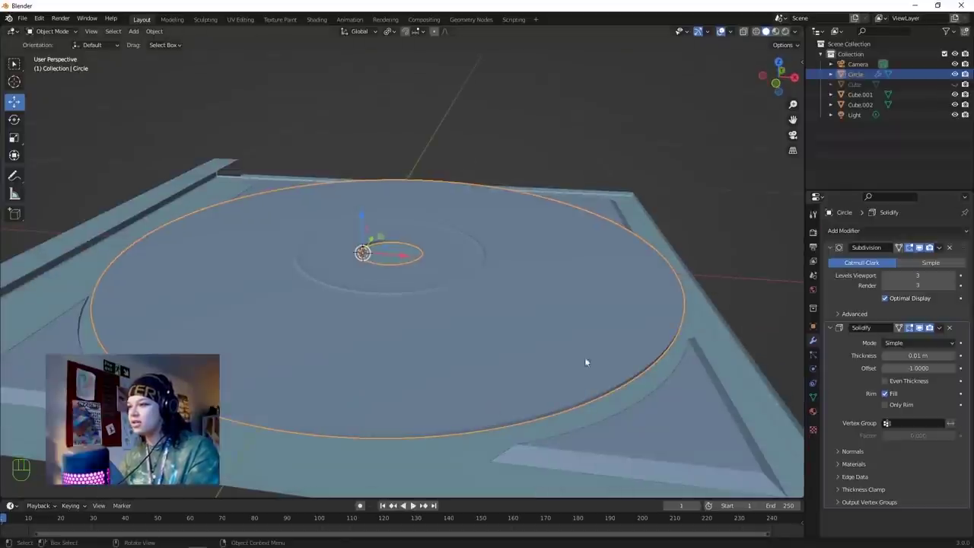
{"action": "left_click", "coordinate": [574, 153]}
{"action": "middle_click_drag", "start_coordinate": [408, 350], "coordinate": [349, 286]}
Select the disc and lower it along Z so it sits down inside the case.
{"action": "left_click", "coordinate": [348, 285]}
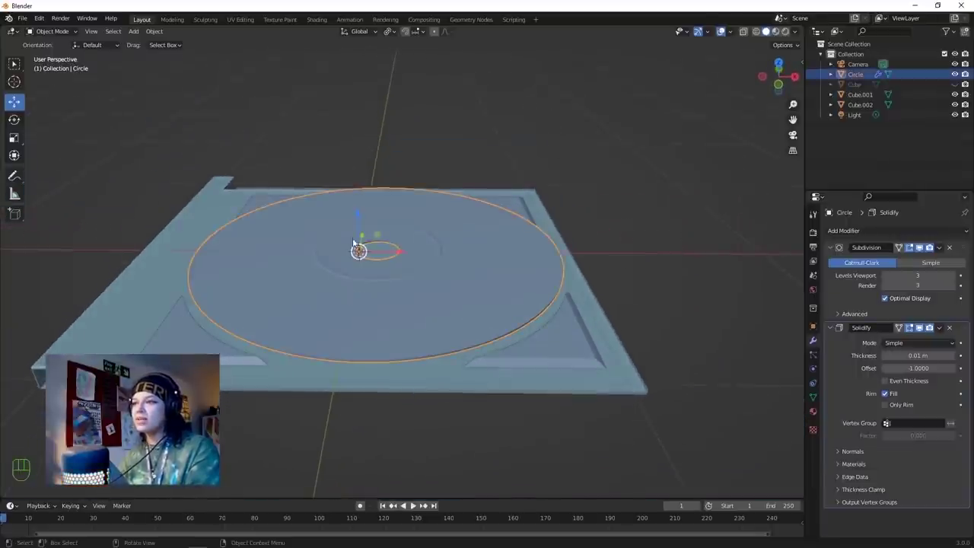
{"action": "key", "text": "g"}
{"action": "key", "text": "z"}
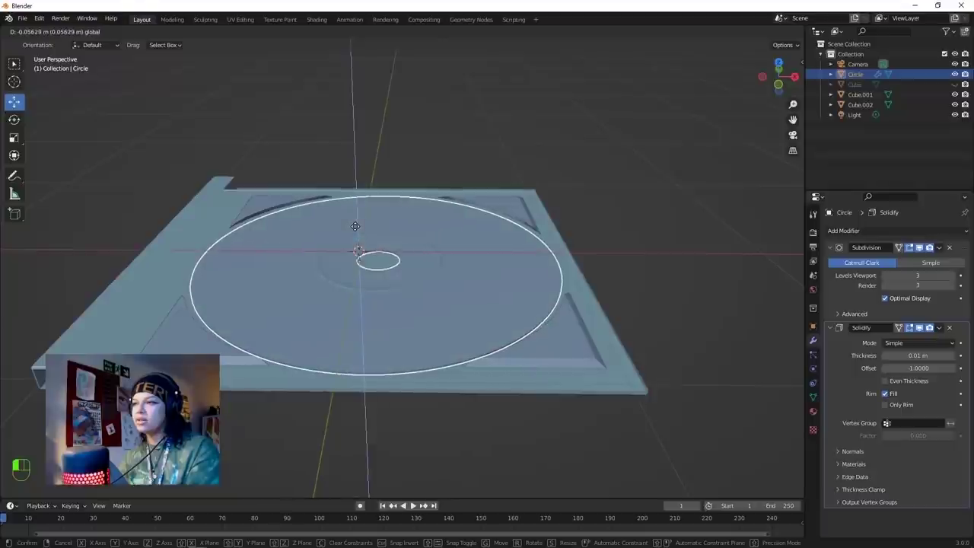
{"action": "left_click", "coordinate": [353, 234]}
{"action": "left_click", "coordinate": [415, 139]}
{"action": "middle_click_drag", "start_coordinate": [415, 139], "coordinate": [336, 193]}
Reselect the disc and raise it by about 0.007 m along Z within the case.
{"action": "left_click", "coordinate": [335, 192]}
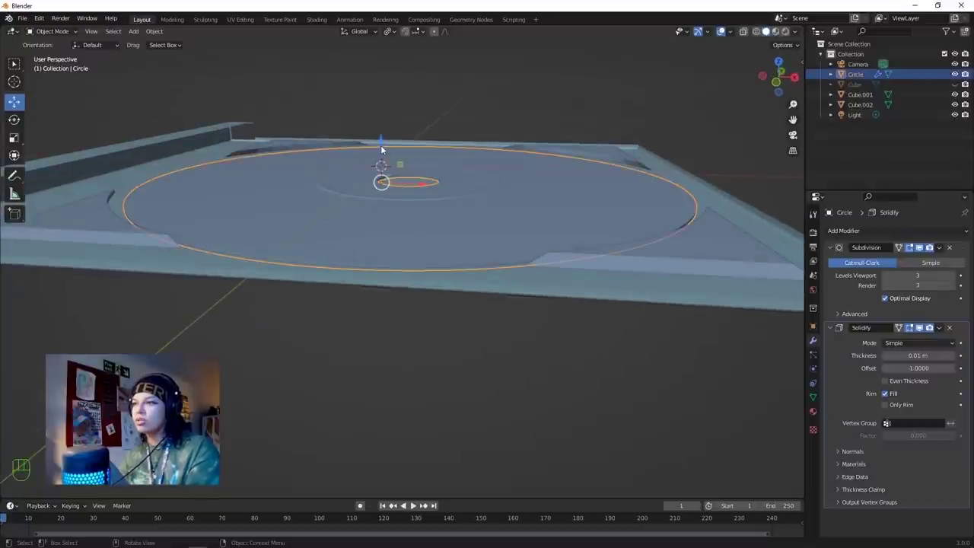
{"action": "left_click_drag", "start_coordinate": [381, 150], "coordinate": [380, 141]}
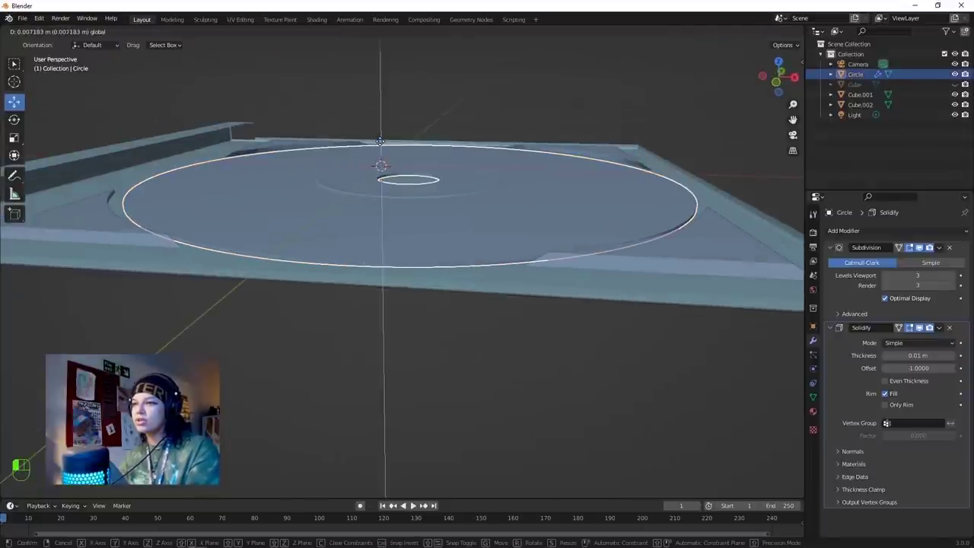
{"action": "left_click", "coordinate": [405, 65]}
{"action": "middle_click_drag", "start_coordinate": [406, 66], "coordinate": [374, 303]}
{"action": "middle_click_drag", "start_coordinate": [384, 276], "coordinate": [448, 337], "text": "shift"}
{"action": "scroll", "coordinate": [412, 328], "scroll_direction": "up", "scroll_amount": 3}
{"action": "scroll", "coordinate": [379, 332], "scroll_direction": "down", "scroll_amount": 6}
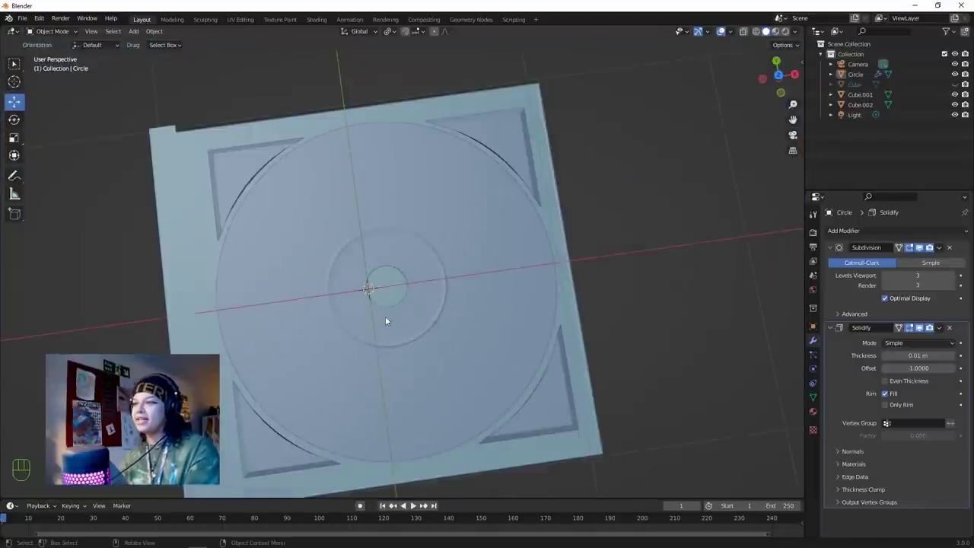
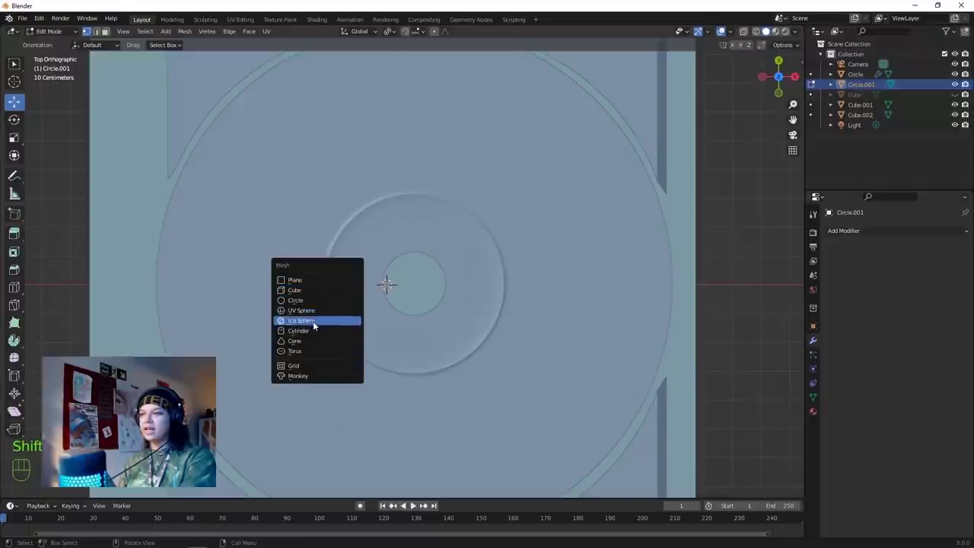
Add a cylinder at the 3D cursor in Edit Mode and return to Object Mode.
{"action": "left_click", "coordinate": [315, 331]}
{"action": "left_click", "coordinate": [53, 352]}
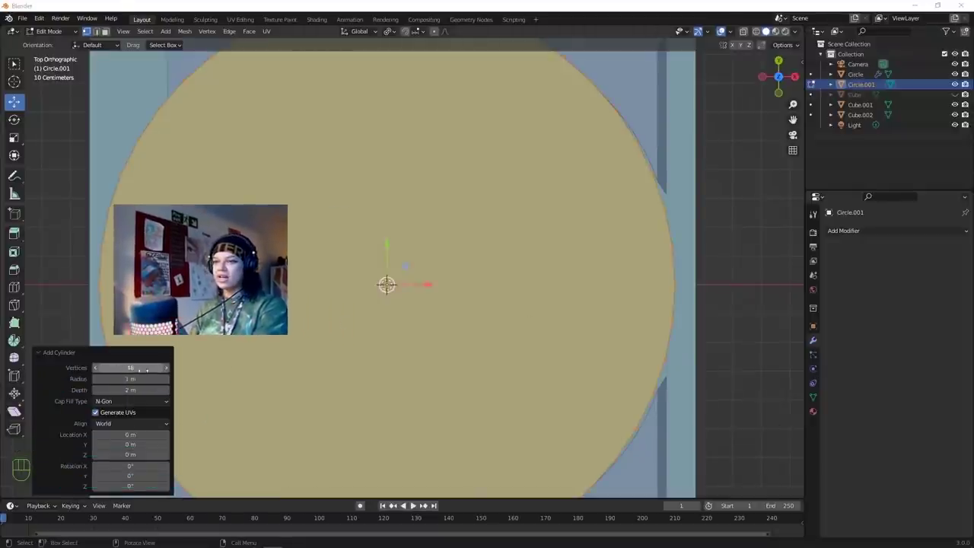
{"action": "left_click", "coordinate": [132, 368]}
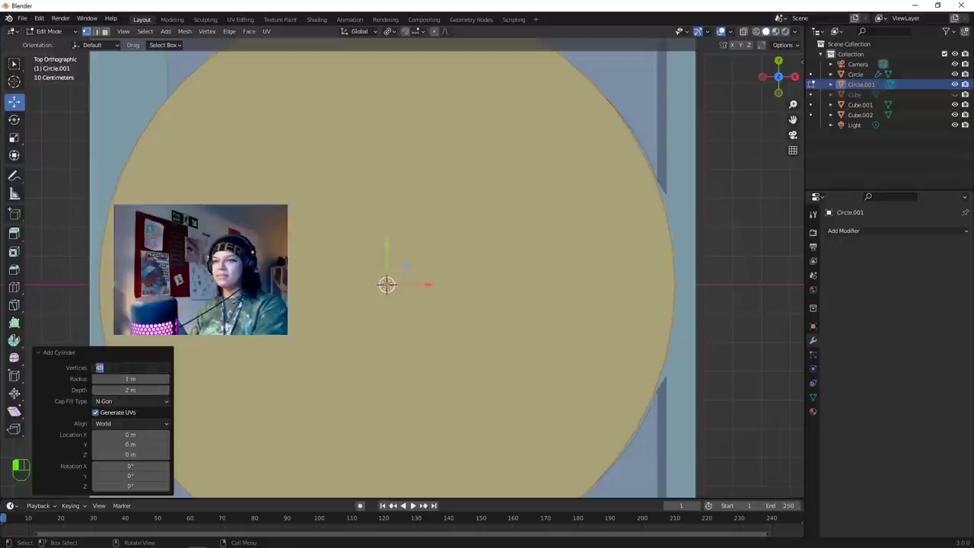
{"action": "key", "text": "Tab"}
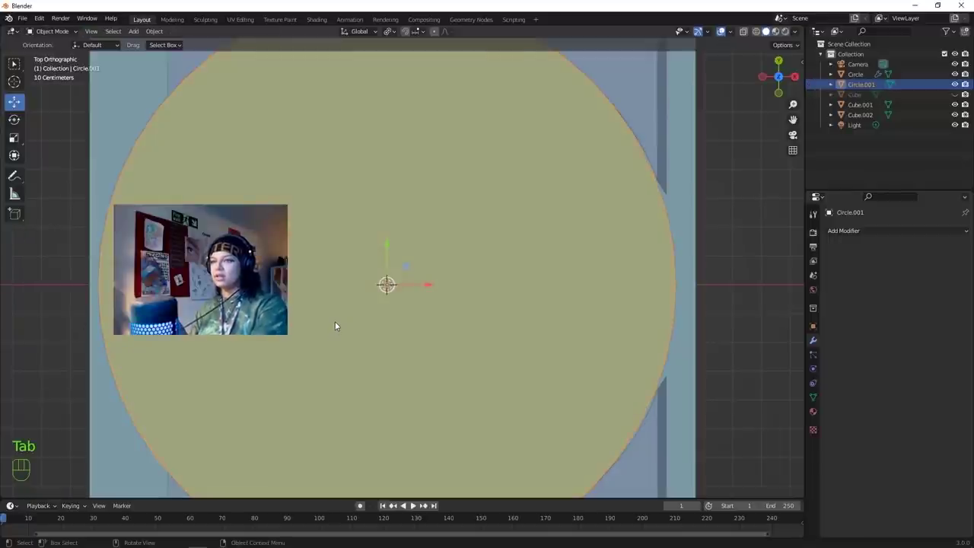
Scale the cylinder to 0.161 and move it over the disc's centre hole.
{"action": "scroll", "coordinate": [335, 321], "scroll_direction": "down", "scroll_amount": 3}
{"action": "key", "text": "s"}
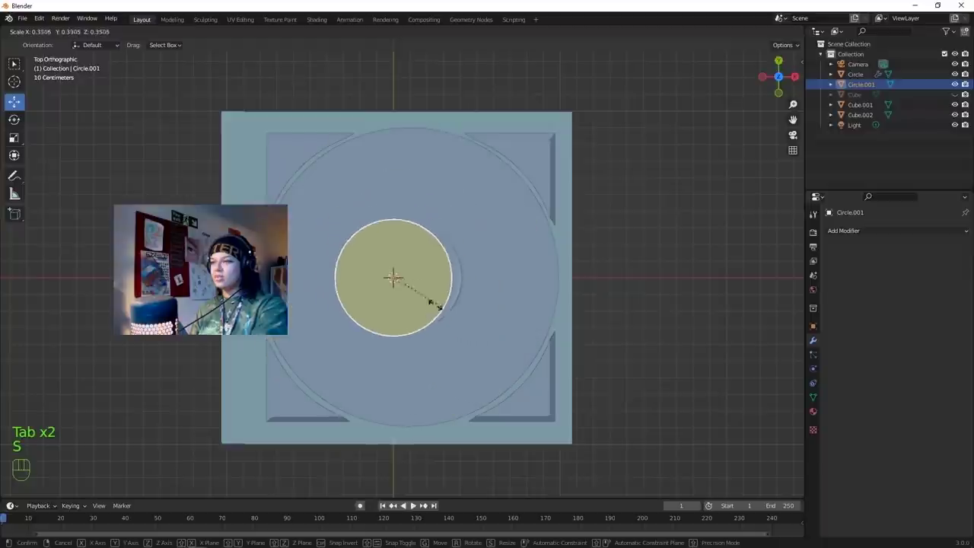
{"action": "left_click", "coordinate": [402, 298]}
{"action": "key", "text": "g"}
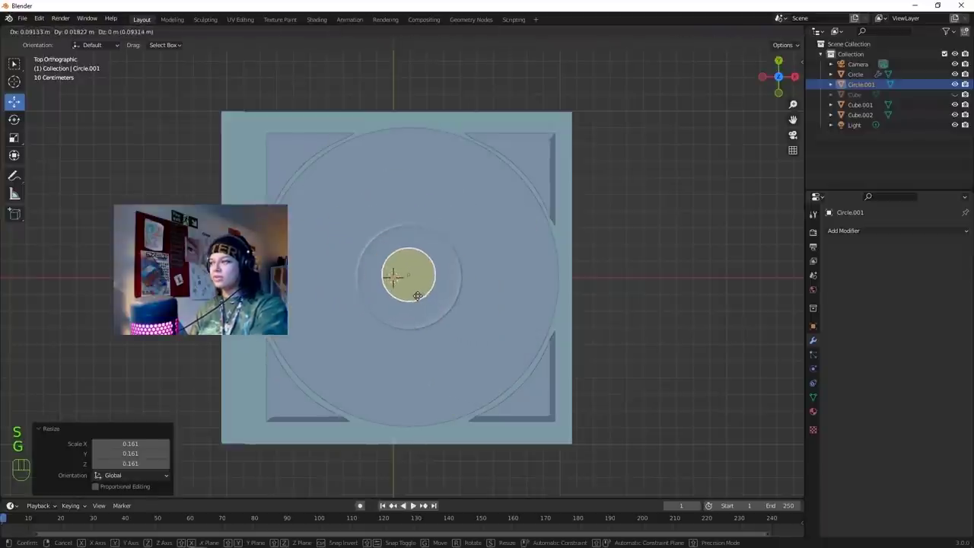
{"action": "left_click", "coordinate": [418, 295]}
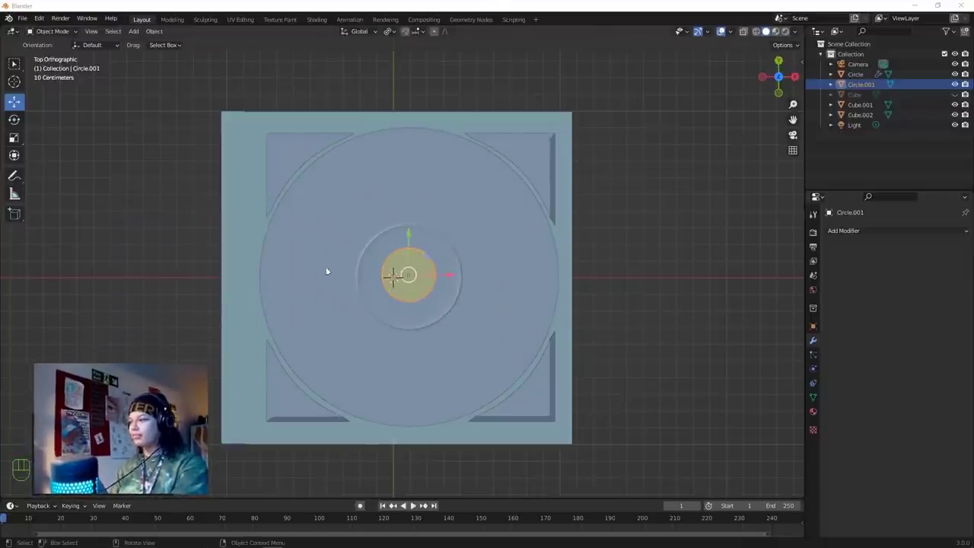
Enlarge the cylinder to overlap the edge of the disc's centre hole and centre it inside the raised ring.
{"action": "scroll", "coordinate": [424, 306], "scroll_direction": "up", "scroll_amount": 5}
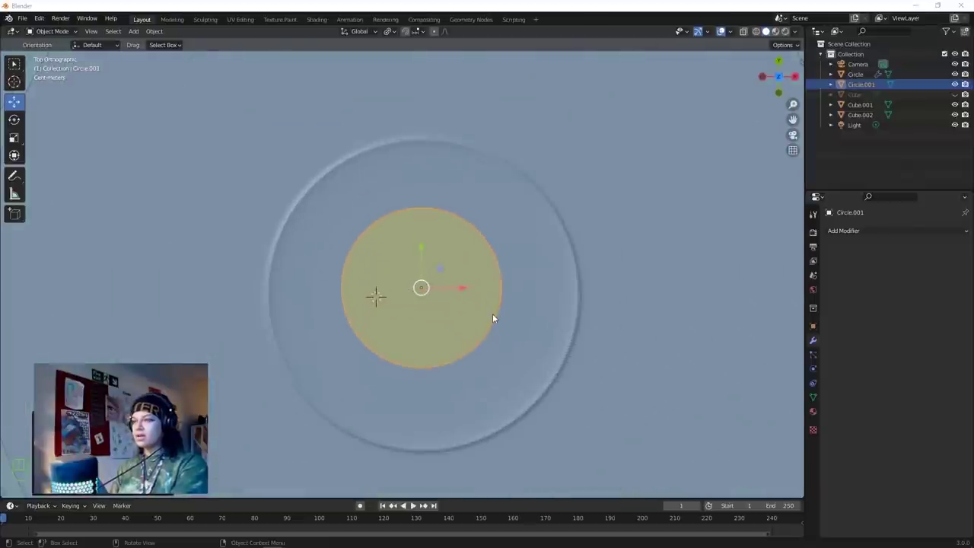
{"action": "key", "text": "ctrl+shift+z"}
{"action": "key", "text": "ctrl+z"}
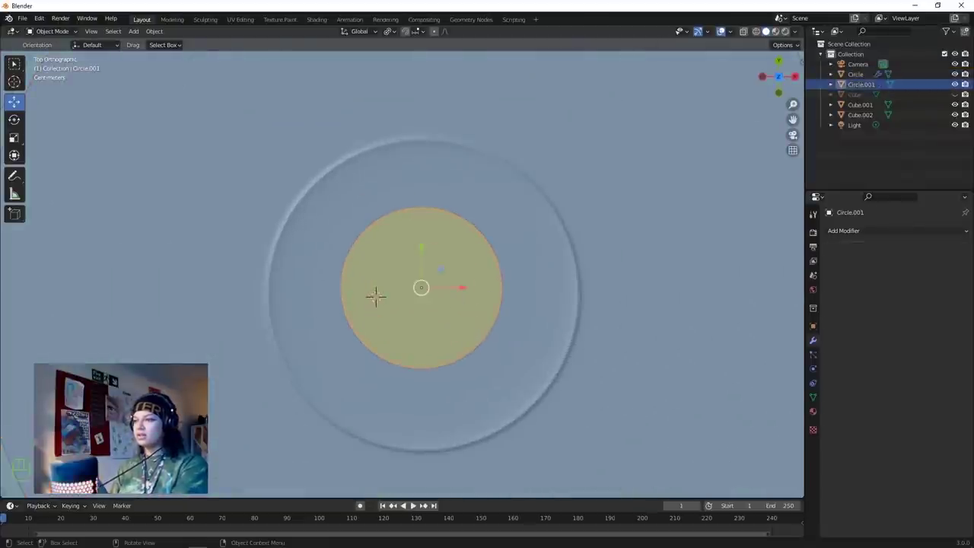
{"action": "key", "text": "s"}
{"action": "left_click", "coordinate": [500, 361]}
{"action": "key", "text": "g"}
{"action": "left_click", "coordinate": [501, 373]}
{"action": "key", "text": "s"}
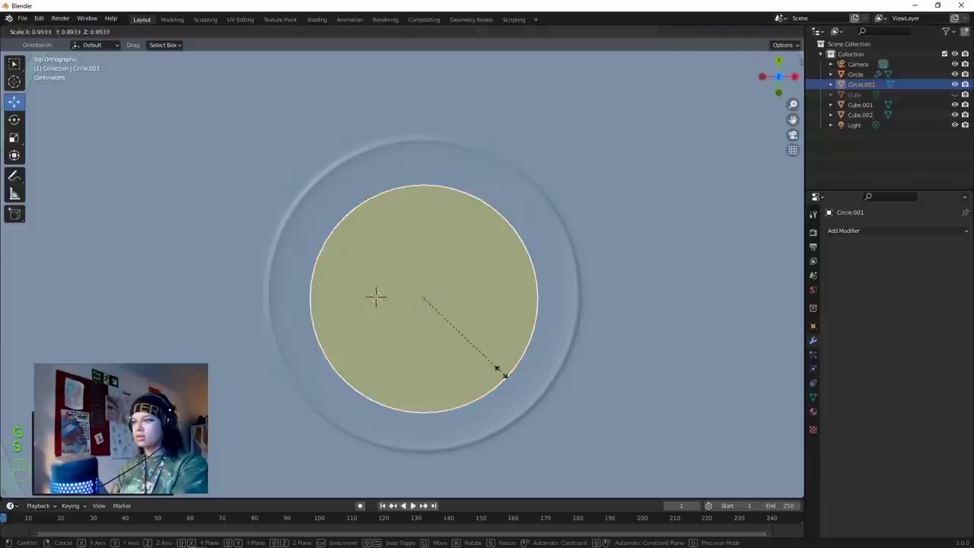
{"action": "left_click", "coordinate": [491, 360]}
{"action": "key", "text": "g"}
{"action": "left_click", "coordinate": [484, 348]}
{"action": "left_click_drag", "start_coordinate": [490, 337], "coordinate": [494, 339]}
{"action": "key", "text": "g"}
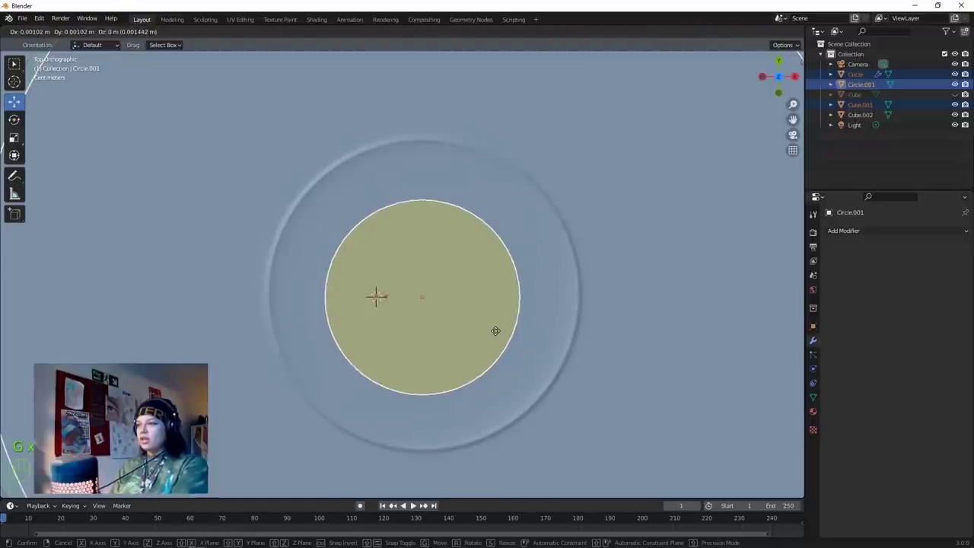
{"action": "left_click", "coordinate": [495, 332]}
{"action": "key", "text": "g"}
{"action": "left_click", "coordinate": [496, 342]}
{"action": "key", "text": "ctrl+z"}
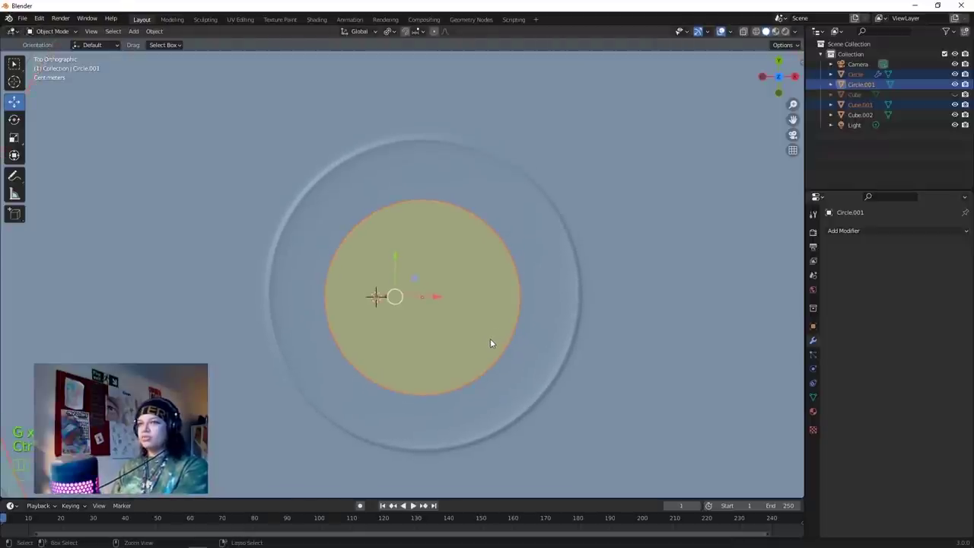
{"action": "left_click", "coordinate": [478, 317]}
{"action": "left_click", "coordinate": [492, 333]}
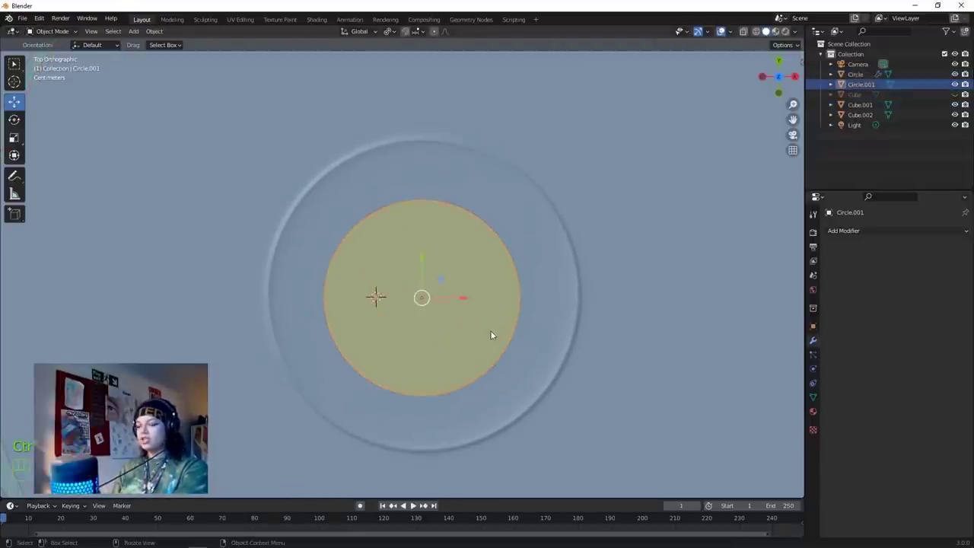
Move the cylinder slightly in the top view to fine-tune its centring within the raised ring.
{"action": "key", "text": "g"}
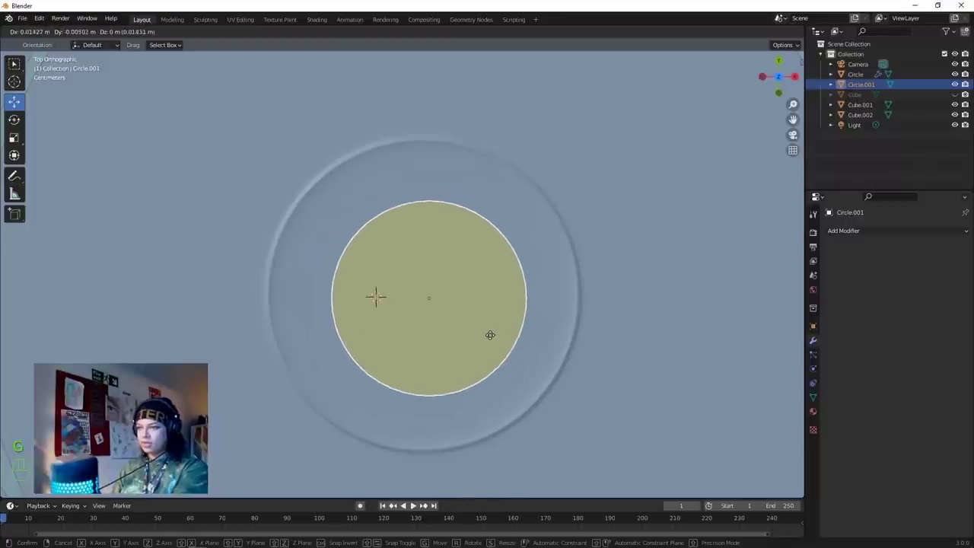
{"action": "left_click", "coordinate": [482, 335]}
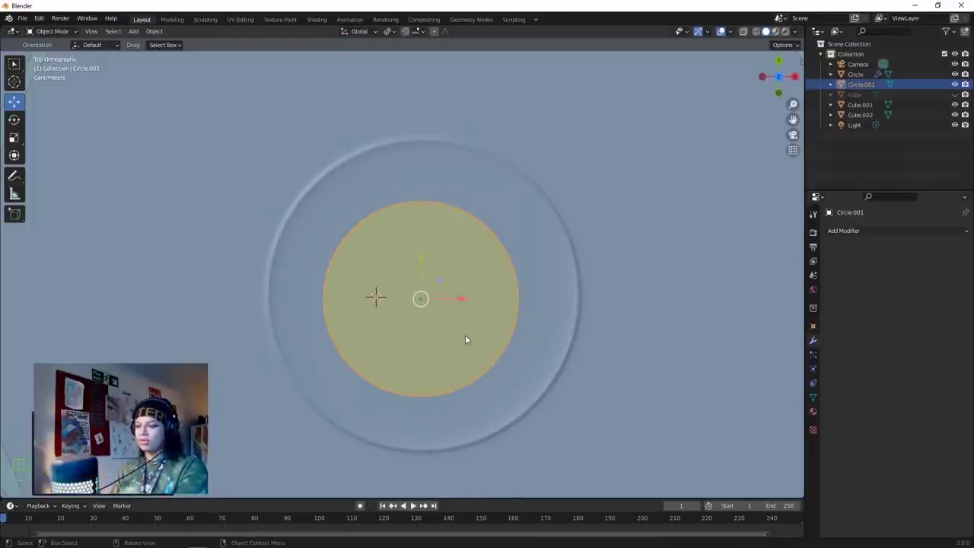
{"action": "key", "text": "Tab"}
{"action": "key", "text": "Tab"}
Flatten the cylinder by scaling it along Z to about 0.17.
{"action": "middle_click_drag", "start_coordinate": [460, 341], "coordinate": [457, 308]}
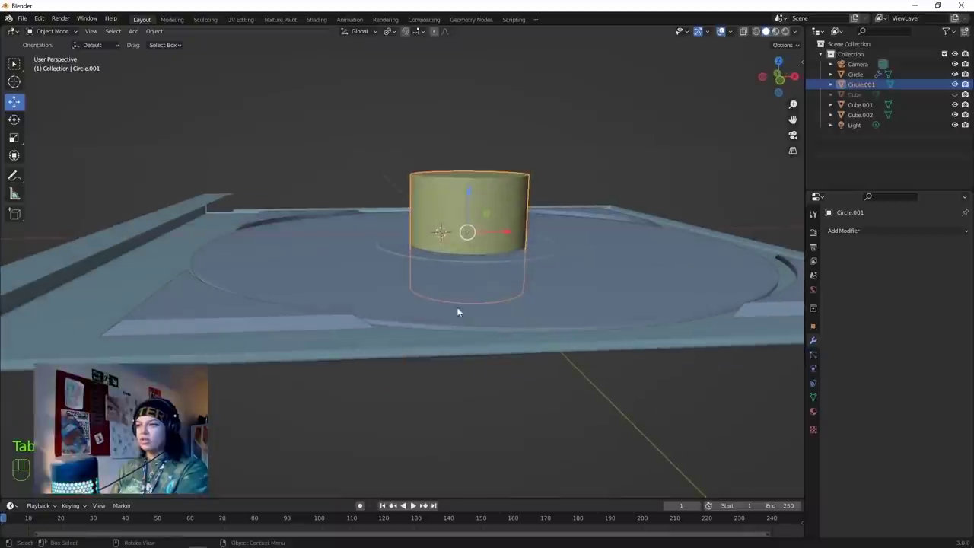
{"action": "left_click", "coordinate": [14, 120]}
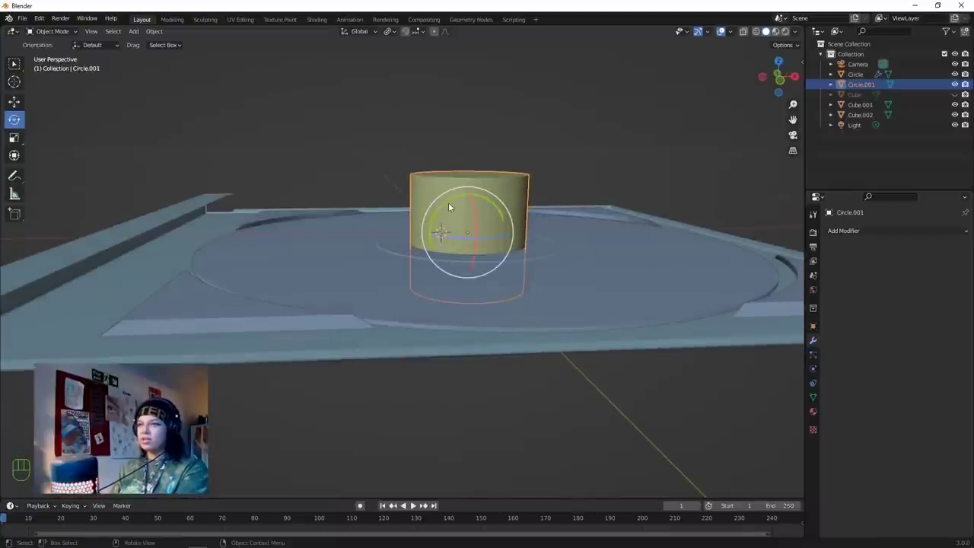
{"action": "left_click", "coordinate": [15, 138]}
{"action": "left_click_drag", "start_coordinate": [468, 193], "coordinate": [467, 224]}
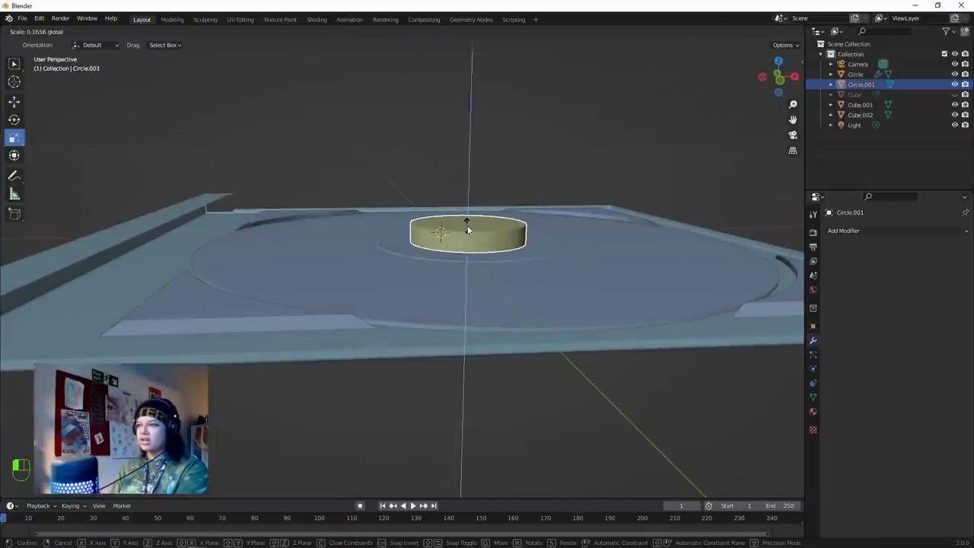
Select the cylinder's top edge loop in Edit Mode and extrude it inward, scaled to just under half its radius.
{"action": "key", "text": "Tab"}
{"action": "scroll", "coordinate": [446, 259], "scroll_direction": "up", "scroll_amount": 5}
{"action": "left_click", "coordinate": [383, 326], "text": "alt"}
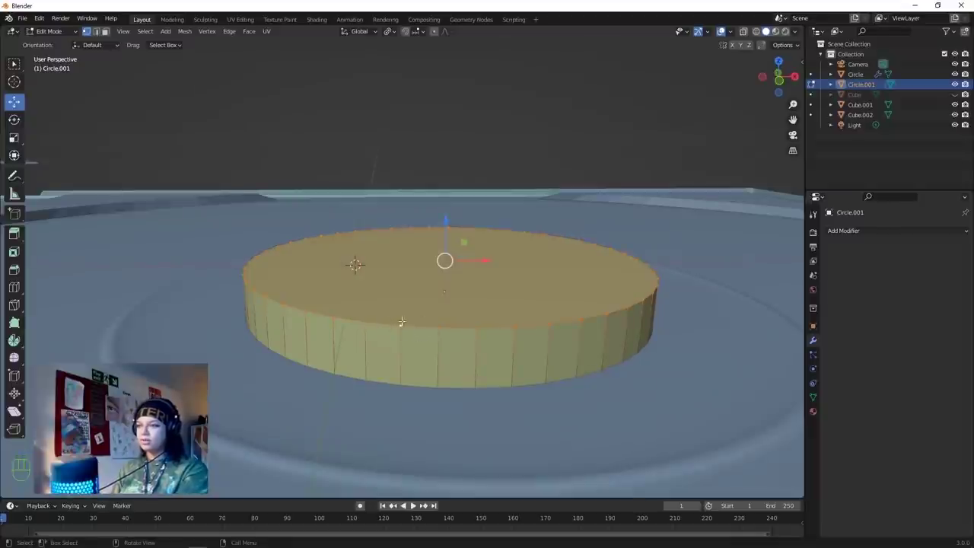
{"action": "middle_click_drag", "start_coordinate": [495, 273], "coordinate": [499, 257]}
{"action": "key", "text": "e"}
{"action": "key", "text": "s"}
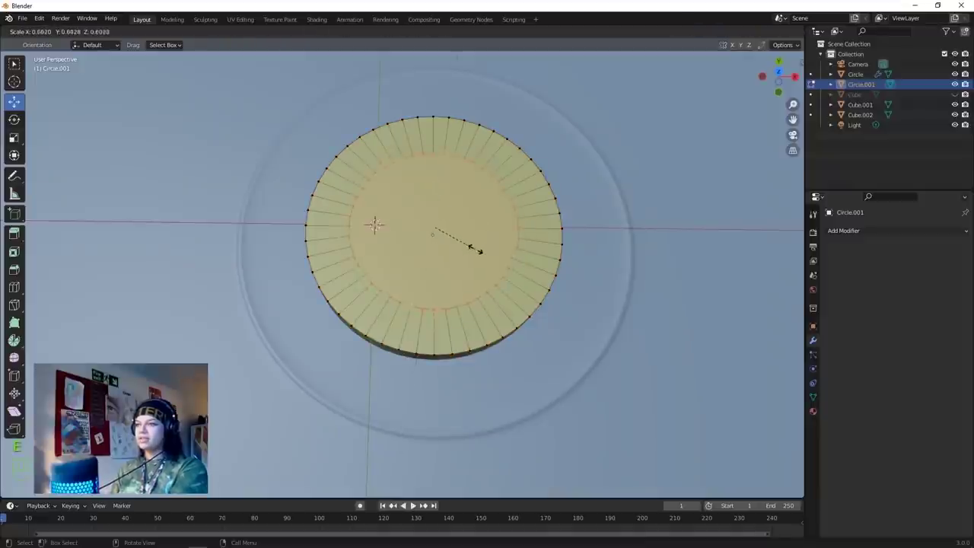
{"action": "left_click", "coordinate": [467, 239]}
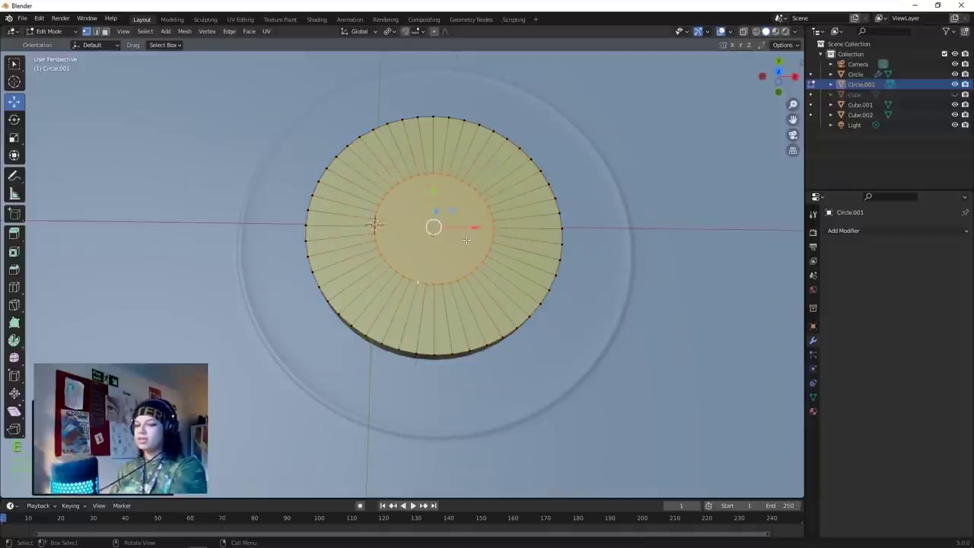
{"action": "key", "text": "KP_7"}
{"action": "middle_click_drag", "start_coordinate": [526, 233], "coordinate": [509, 325], "text": "shift"}
{"action": "scroll", "coordinate": [516, 312], "scroll_direction": "up", "scroll_amount": 1}
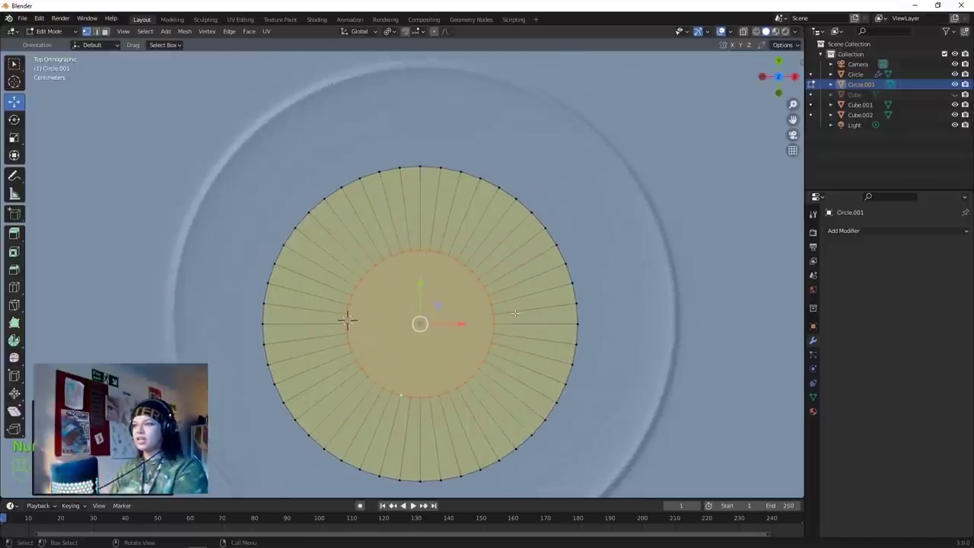
Switch to face selection and circle-select three adjacent radial faces on the hub's top ring, just clockwise of twelve o'clock.
{"action": "scroll", "coordinate": [507, 339], "scroll_direction": "up", "scroll_amount": 1}
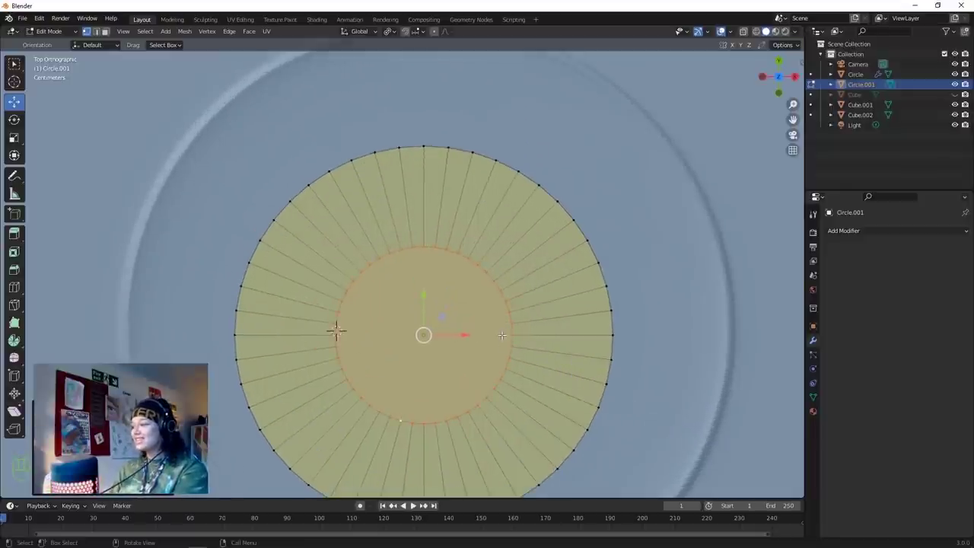
{"action": "scroll", "coordinate": [503, 336], "scroll_direction": "down", "scroll_amount": 1}
{"action": "left_click", "coordinate": [105, 31]}
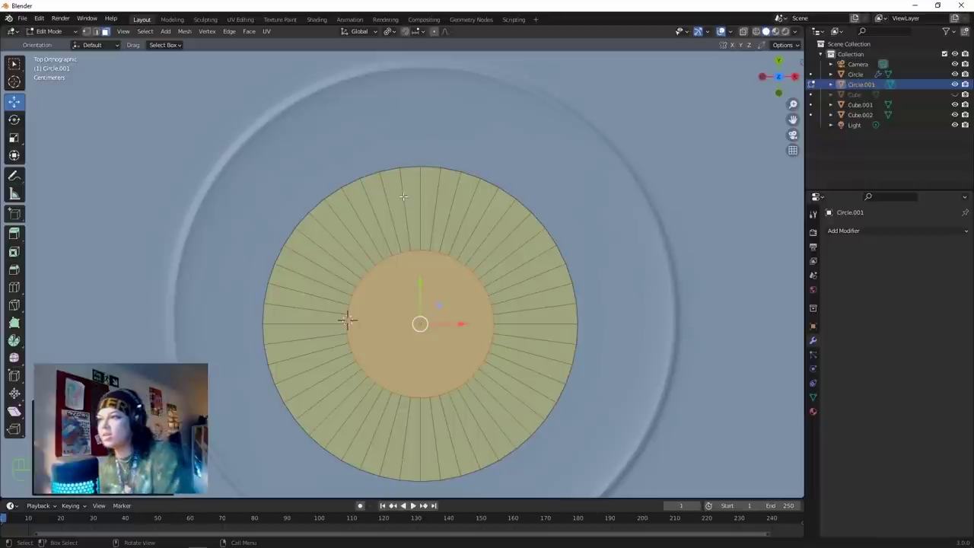
{"action": "left_click", "coordinate": [466, 200]}
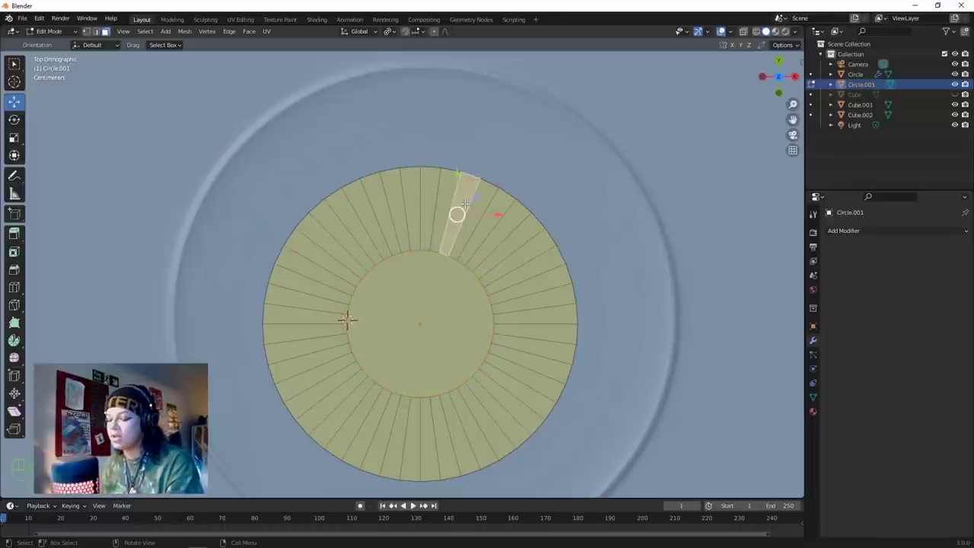
{"action": "key", "text": "c"}
{"action": "left_click_drag", "start_coordinate": [465, 204], "coordinate": [480, 202]}
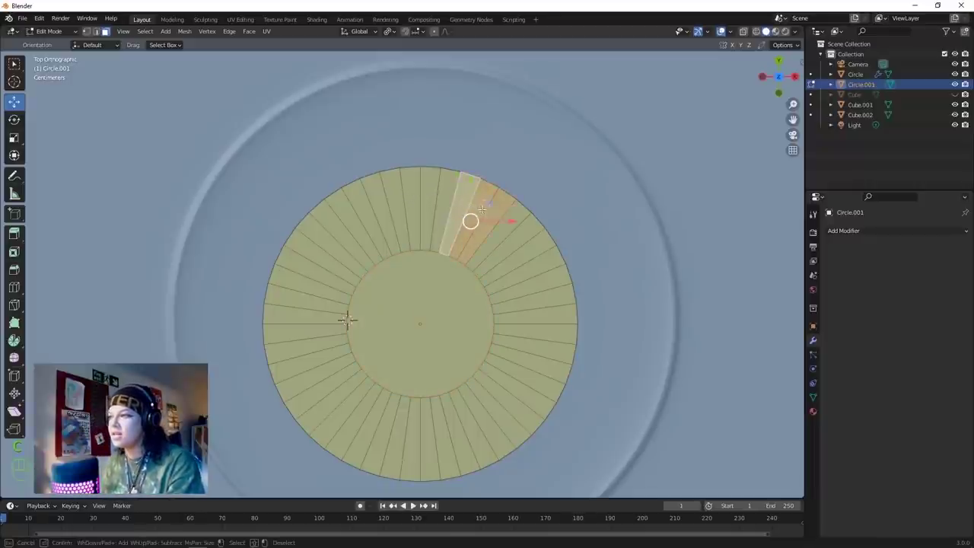
Add three more groups of three radial faces clockwise down to the six o'clock area, leaving three-face gaps between groups.
{"action": "left_click_drag", "start_coordinate": [542, 279], "coordinate": [542, 289]}
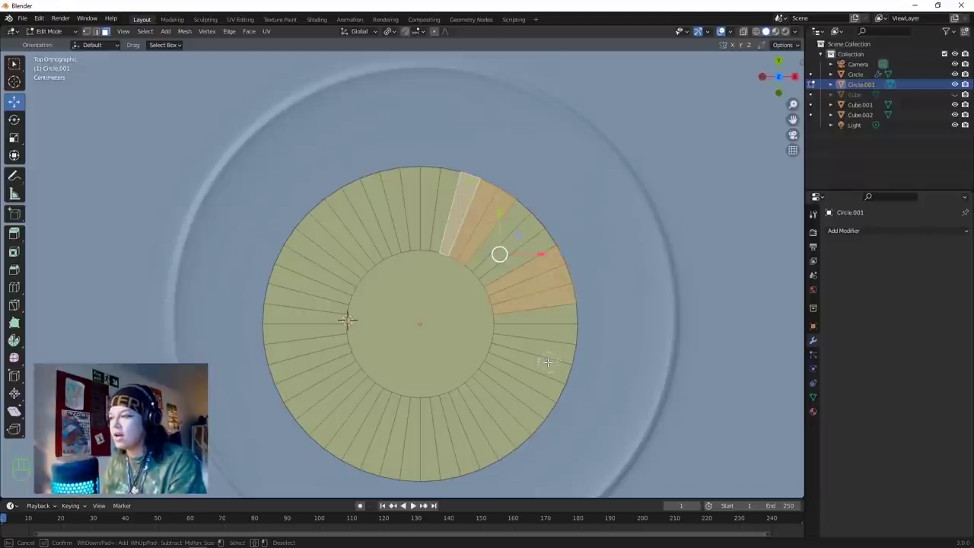
{"action": "left_click_drag", "start_coordinate": [545, 369], "coordinate": [539, 381]}
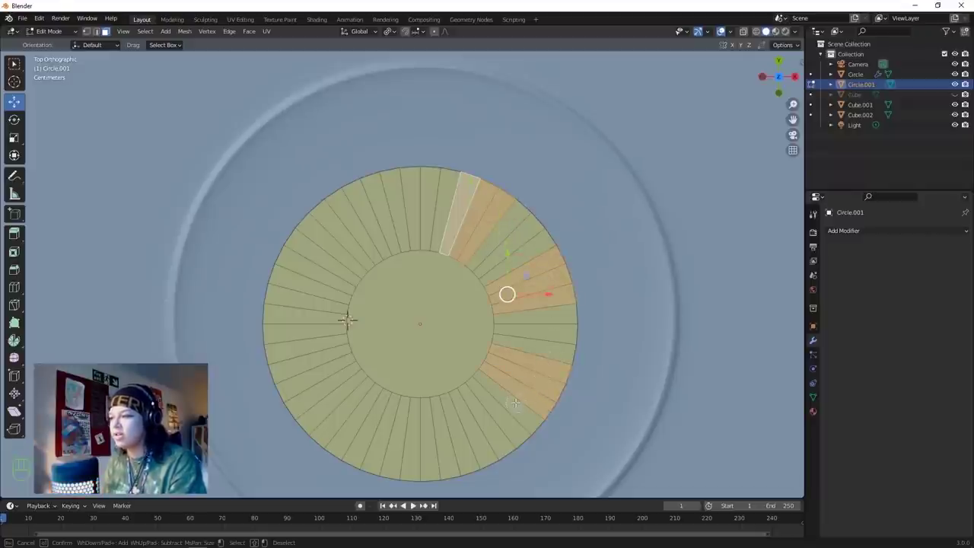
{"action": "left_click_drag", "start_coordinate": [479, 444], "coordinate": [476, 444]}
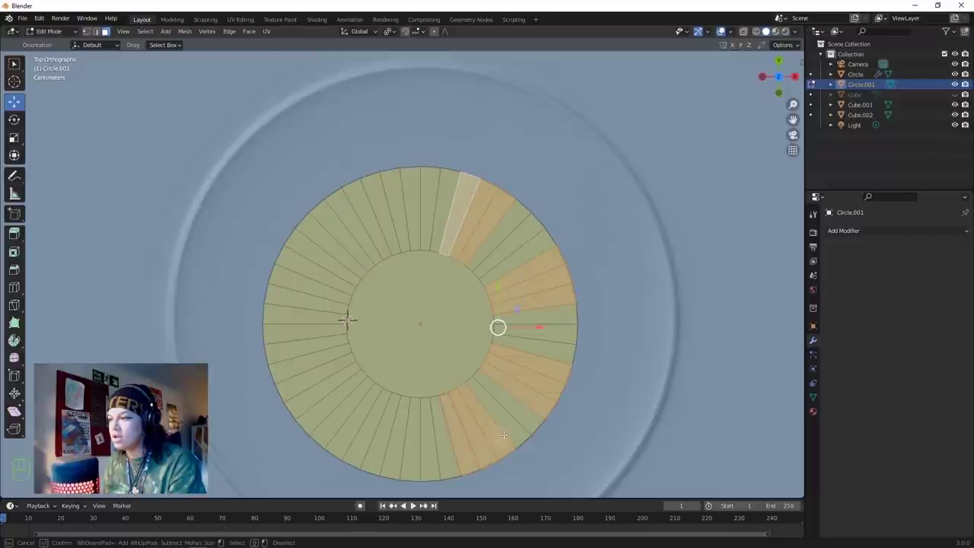
{"action": "left_click", "coordinate": [505, 428], "text": "shift"}
{"action": "left_click", "coordinate": [448, 445]}
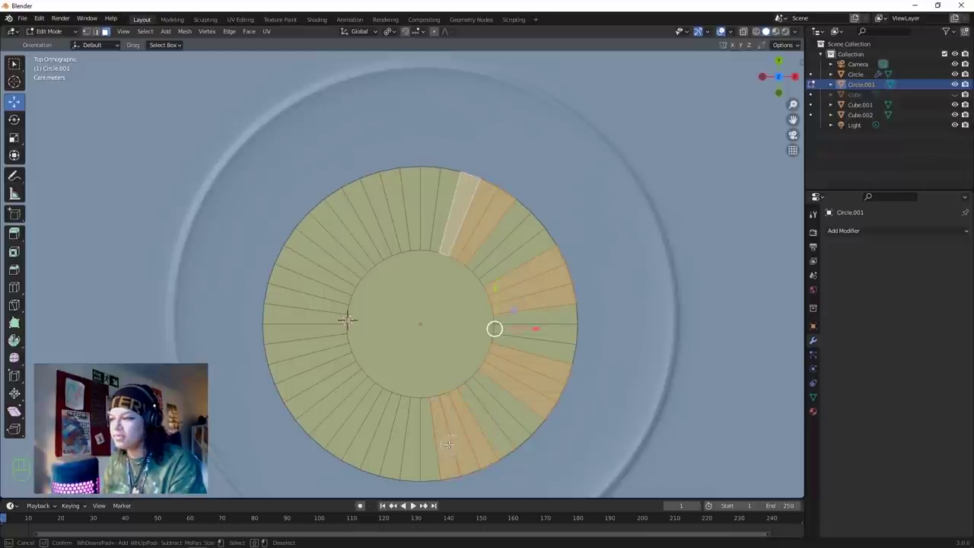
Add four matching three-face groups around the ring's left half with three-face gaps, completing eight evenly spaced groups.
{"action": "left_click_drag", "start_coordinate": [375, 445], "coordinate": [363, 440]}
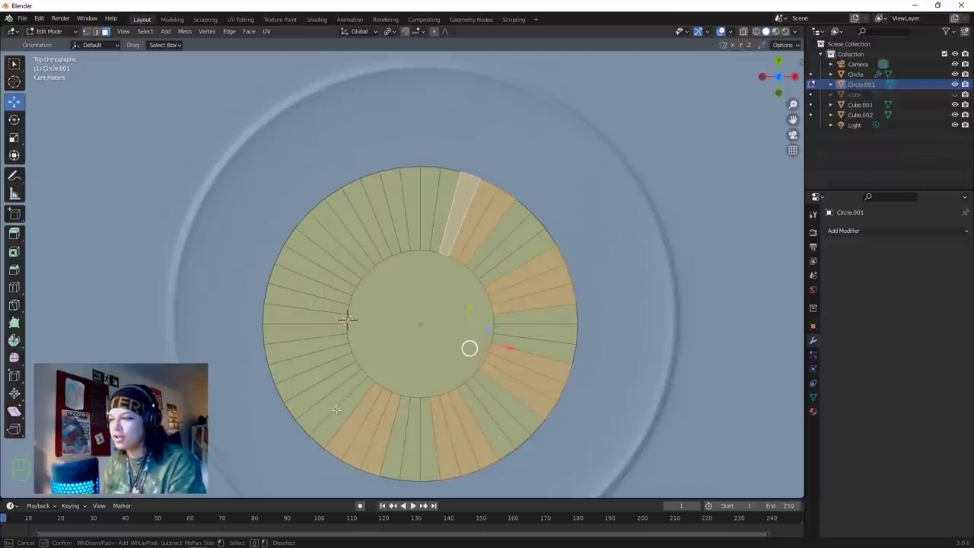
{"action": "left_click_drag", "start_coordinate": [300, 384], "coordinate": [289, 364]}
{"action": "left_click_drag", "start_coordinate": [292, 270], "coordinate": [298, 260]}
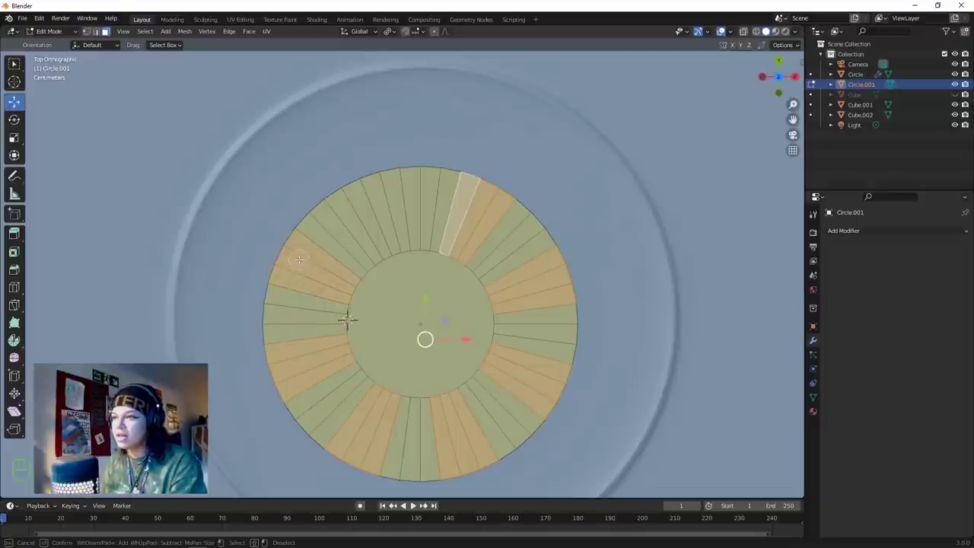
{"action": "left_click_drag", "start_coordinate": [364, 208], "coordinate": [378, 203]}
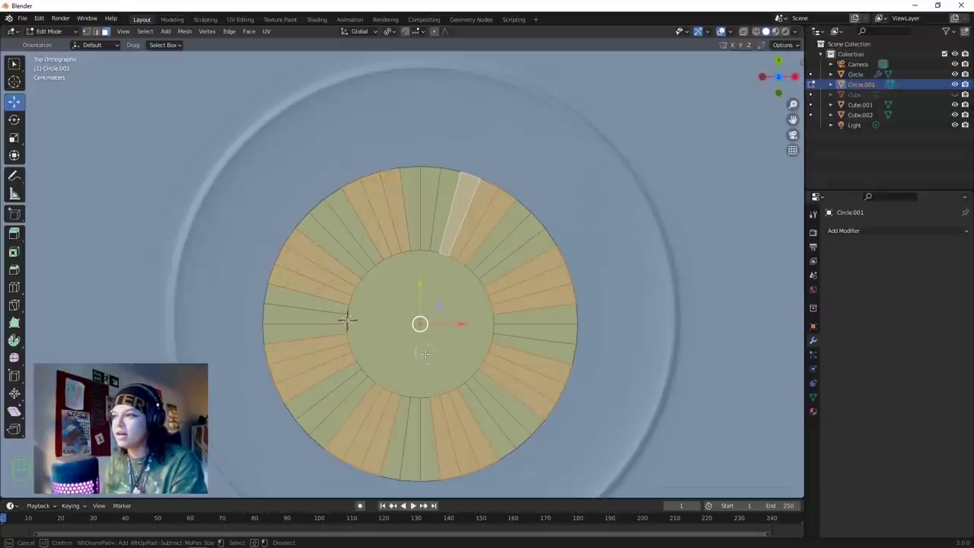
{"action": "right_click", "coordinate": [424, 322]}
Add the hub's central circular face to the selection of radial face groups.
{"action": "scroll", "coordinate": [423, 322], "scroll_direction": "down", "scroll_amount": 3}
{"action": "scroll", "coordinate": [421, 250], "scroll_direction": "up", "scroll_amount": 4}
{"action": "scroll", "coordinate": [437, 244], "scroll_direction": "down", "scroll_amount": 3}
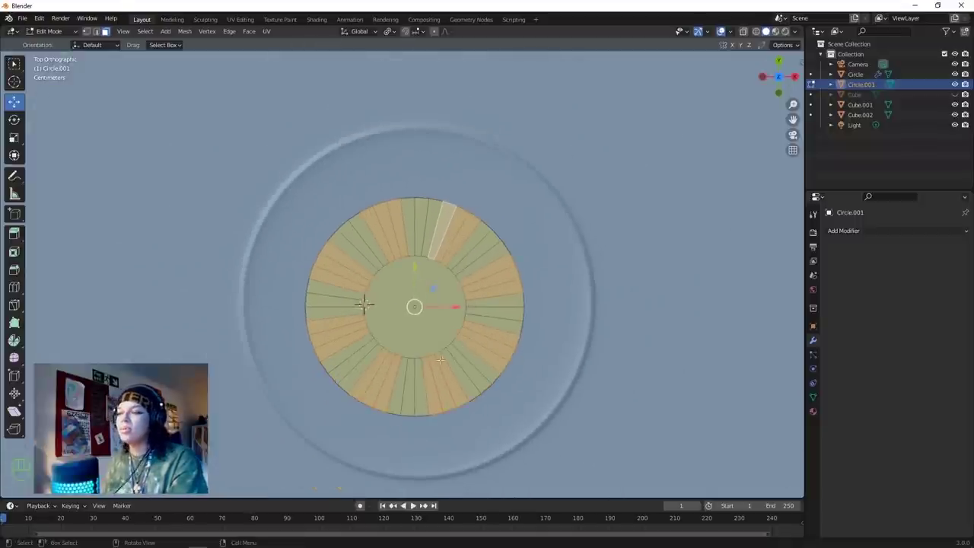
{"action": "key", "text": "c"}
{"action": "key", "text": "Escape"}
{"action": "scroll", "coordinate": [396, 303], "scroll_direction": "down", "scroll_amount": 3}
{"action": "scroll", "coordinate": [424, 313], "scroll_direction": "up", "scroll_amount": 2}
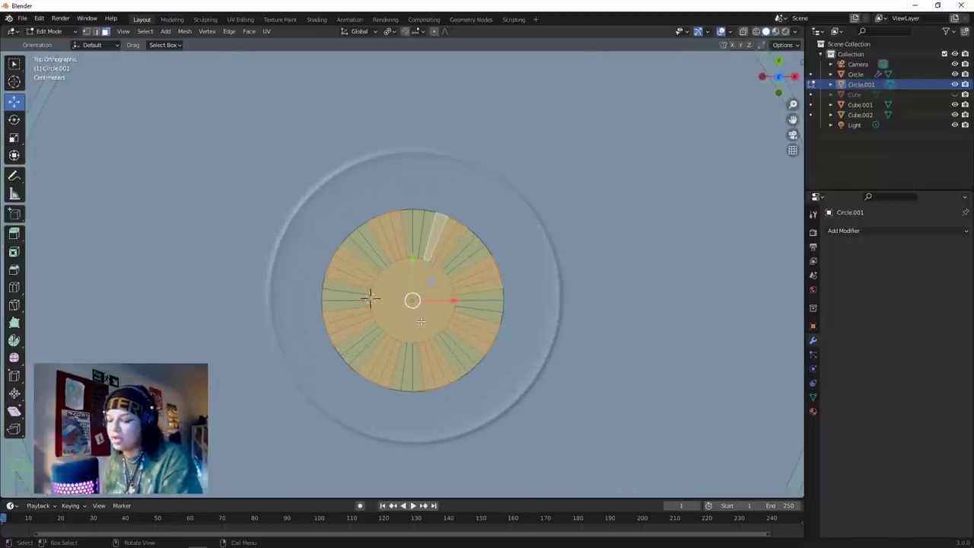
Delete the selected wedge faces and the centre face from the top of the hub disc.
{"action": "key", "text": "x"}
{"action": "left_click", "coordinate": [406, 342]}
{"action": "middle_click_drag", "start_coordinate": [406, 342], "coordinate": [421, 309]}
{"action": "scroll", "coordinate": [422, 309], "scroll_direction": "up", "scroll_amount": 3}
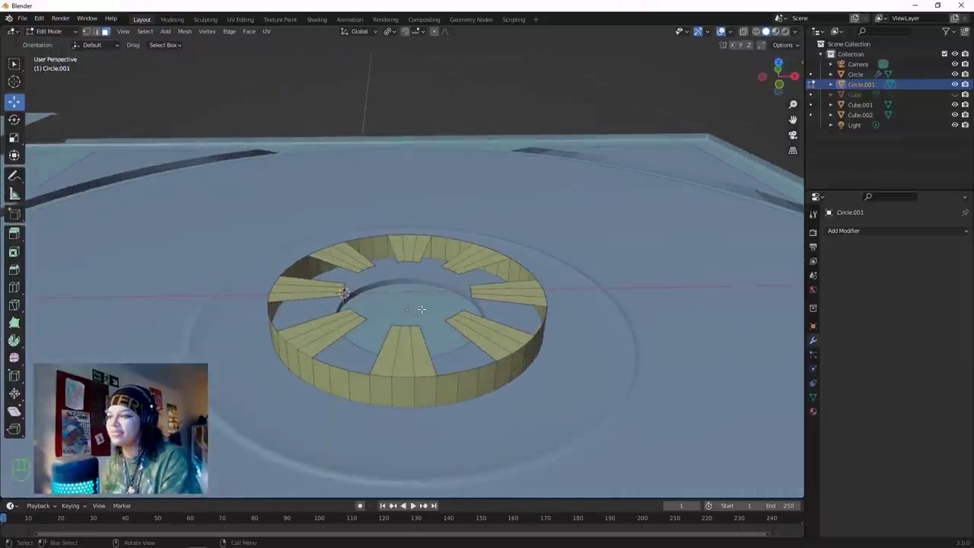
Select all the top vertices of the hub ring in wireframe view and scale them inward so the side wall tapers.
{"action": "key", "text": "1"}
{"action": "middle_click_drag", "start_coordinate": [405, 363], "coordinate": [473, 329]}
{"action": "key", "text": "z"}
{"action": "left_click", "coordinate": [358, 384]}
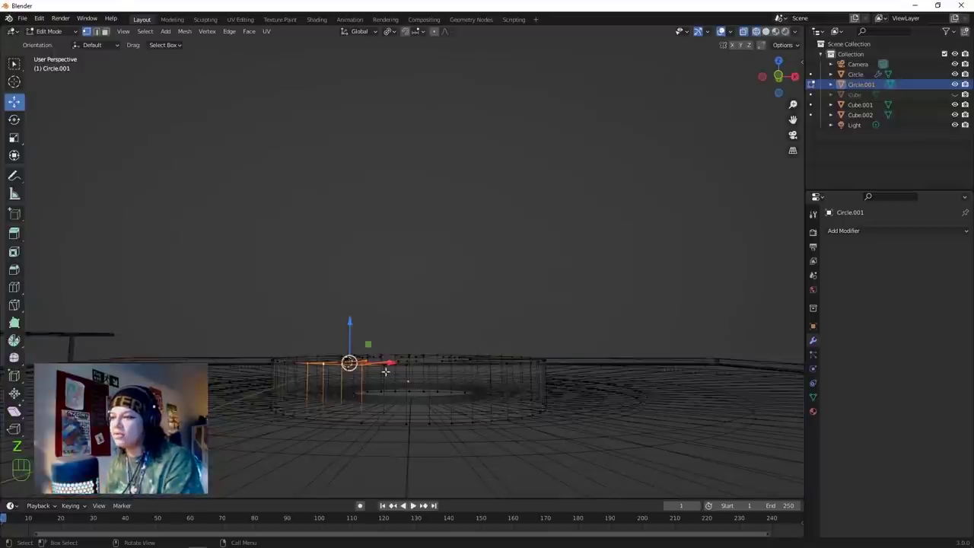
{"action": "middle_click_drag", "start_coordinate": [379, 371], "coordinate": [374, 365]}
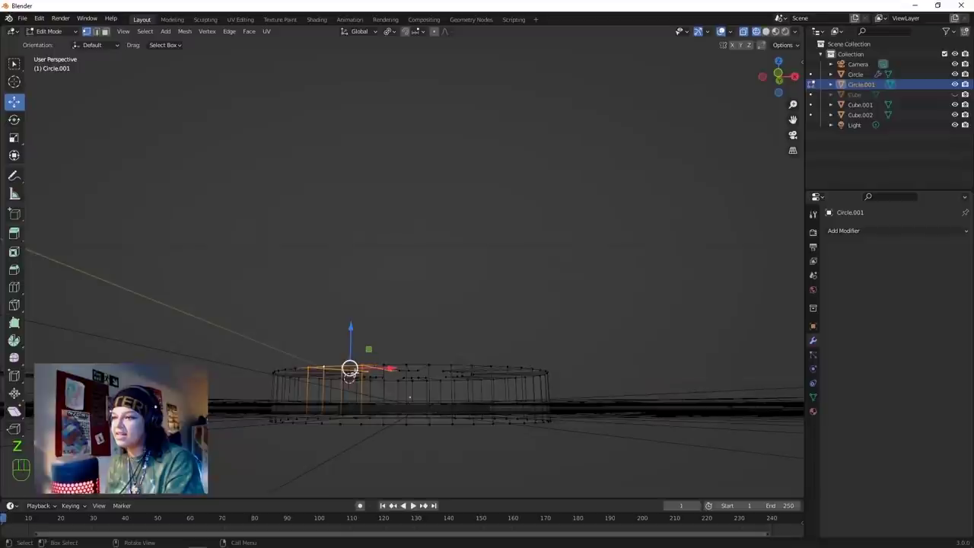
{"action": "left_click_drag", "start_coordinate": [245, 318], "coordinate": [545, 387]}
{"action": "key", "text": "z"}
{"action": "left_click", "coordinate": [578, 363]}
{"action": "mouse_move", "coordinate": [580, 361]}
{"action": "middle_mouse_down"}
{"action": "mouse_move", "coordinate": [581, 404]}
{"action": "mouse_move", "coordinate": [539, 318]}
{"action": "mouse_move", "coordinate": [514, 404]}
{"action": "middle_mouse_up"}
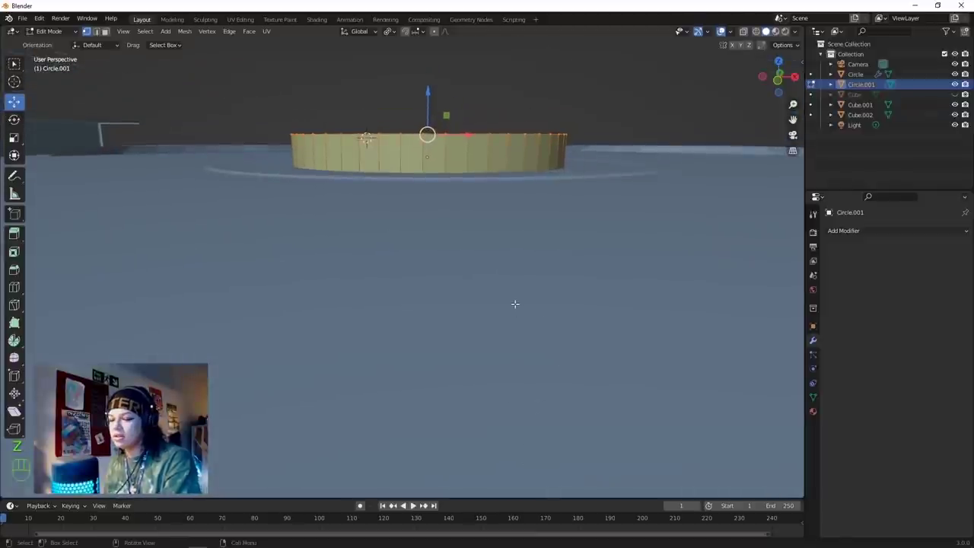
{"action": "middle_click_drag", "start_coordinate": [512, 318], "coordinate": [477, 345]}
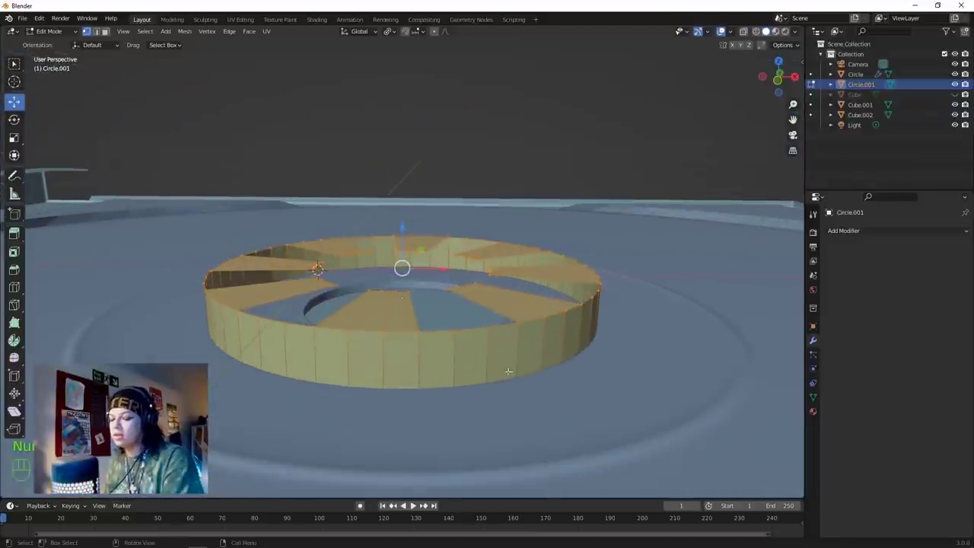
{"action": "key", "text": "z"}
{"action": "left_click", "coordinate": [596, 386]}
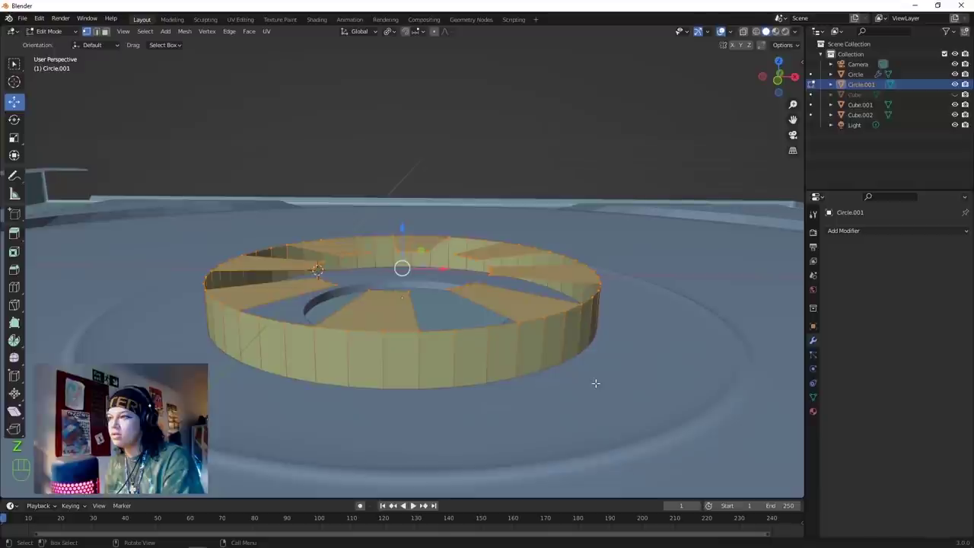
{"action": "key", "text": "s"}
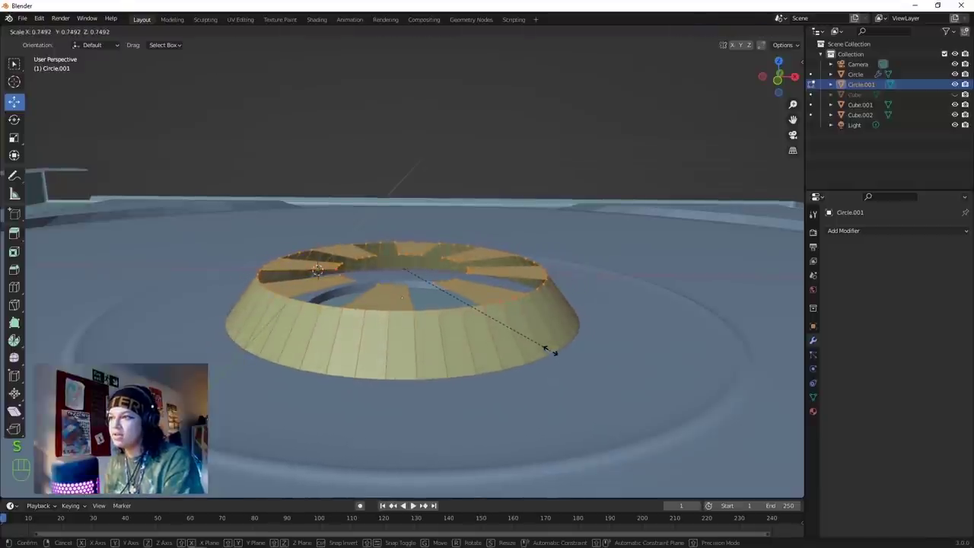
{"action": "left_click", "coordinate": [509, 340]}
{"action": "mouse_move", "coordinate": [510, 340]}
{"action": "middle_mouse_down"}
{"action": "mouse_move", "coordinate": [508, 305]}
{"action": "mouse_move", "coordinate": [508, 329]}
{"action": "middle_mouse_up"}
Add a Subdivision Surface modifier to the hub with both viewport and render levels set to 3.
{"action": "key", "text": "Tab"}
{"action": "left_click", "coordinate": [909, 230]}
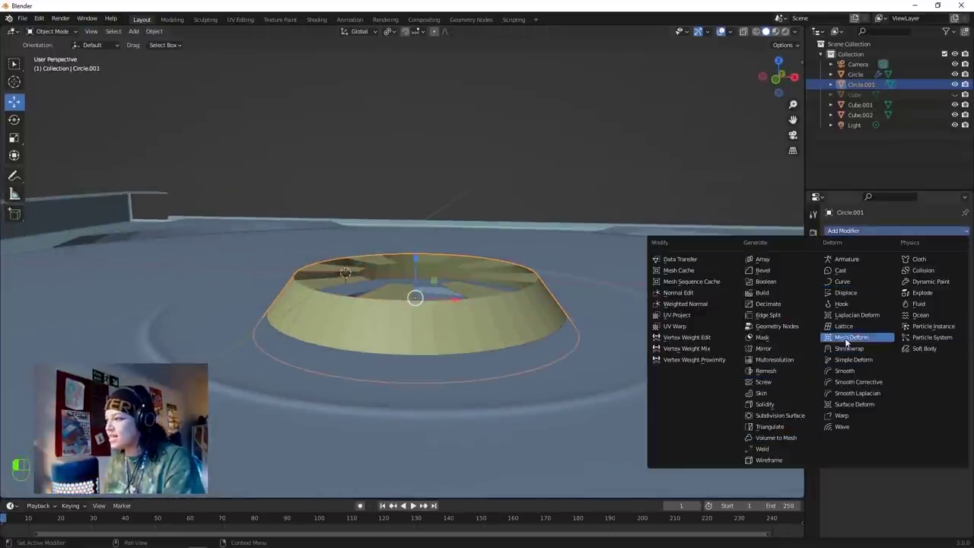
{"action": "left_click", "coordinate": [800, 419]}
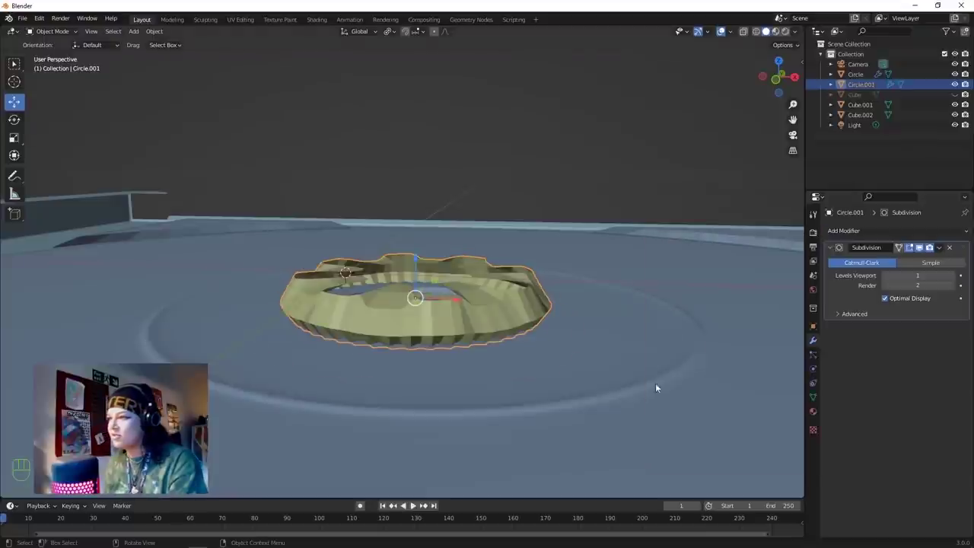
{"action": "middle_click_drag", "start_coordinate": [581, 341], "coordinate": [765, 297]}
{"action": "left_click", "coordinate": [952, 275]}
{"action": "left_click", "coordinate": [953, 275]}
{"action": "left_click", "coordinate": [953, 286]}
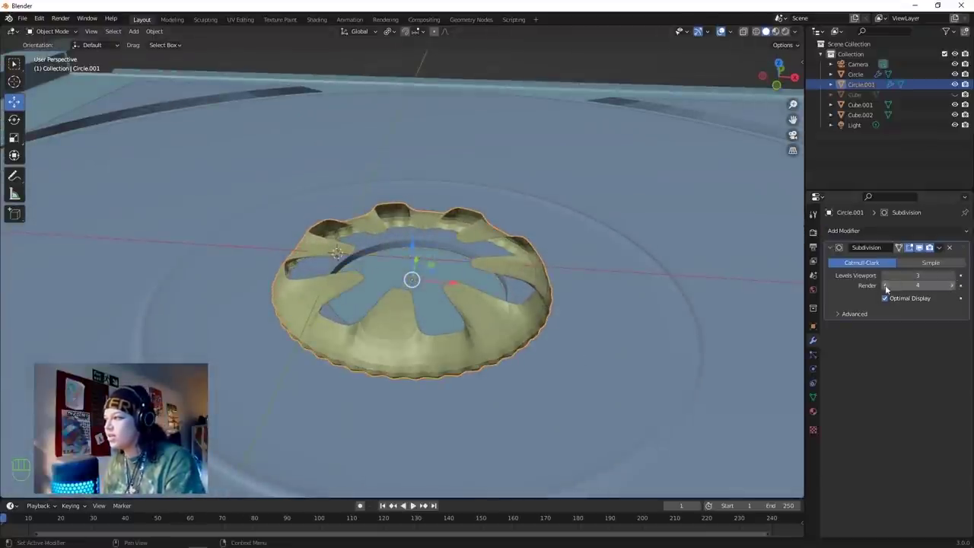
{"action": "middle_click_drag", "start_coordinate": [534, 308], "coordinate": [399, 328]}
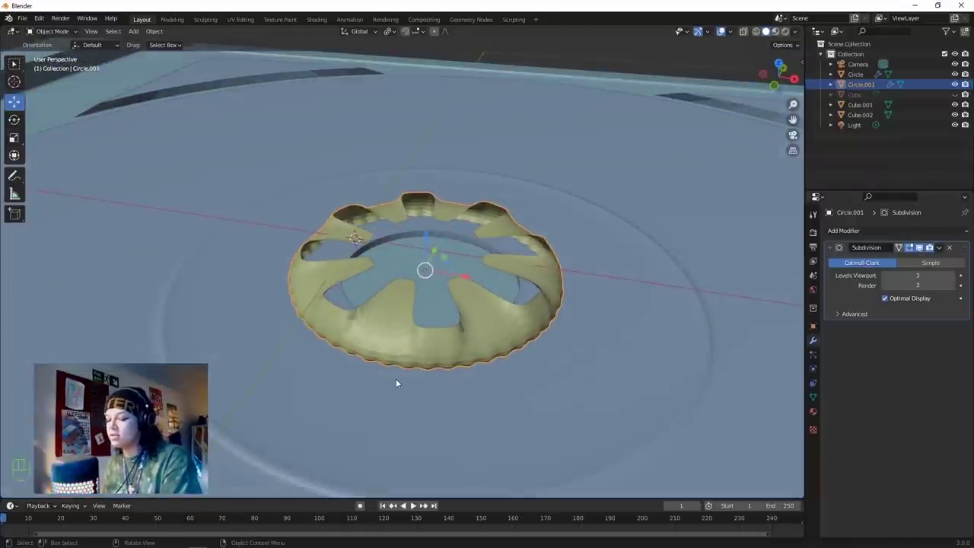
Add two loop cuts around the hub's side wall, one close to the top edge and one midway down the remaining band.
{"action": "key", "text": "Tab"}
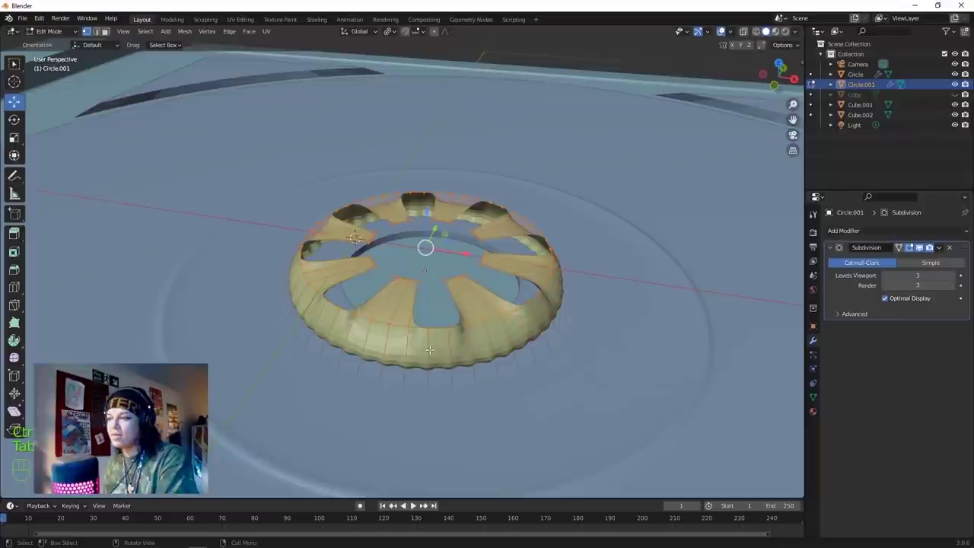
{"action": "key", "text": "ctrl+r"}
{"action": "left_click", "coordinate": [430, 350]}
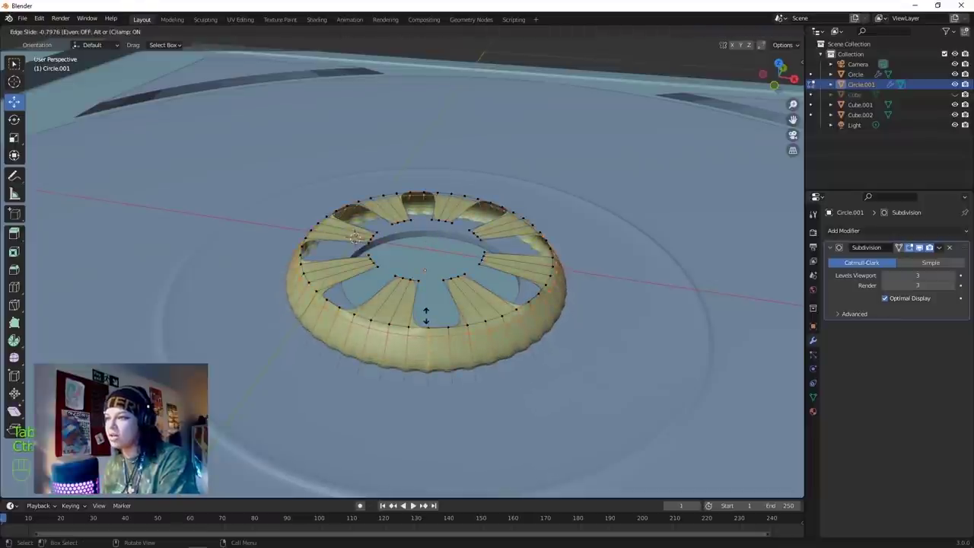
{"action": "left_click", "coordinate": [426, 315]}
{"action": "middle_click_drag", "start_coordinate": [427, 315], "coordinate": [425, 351]}
{"action": "key", "text": "ctrl+r"}
{"action": "left_click", "coordinate": [425, 351]}
{"action": "right_click", "coordinate": [425, 358]}
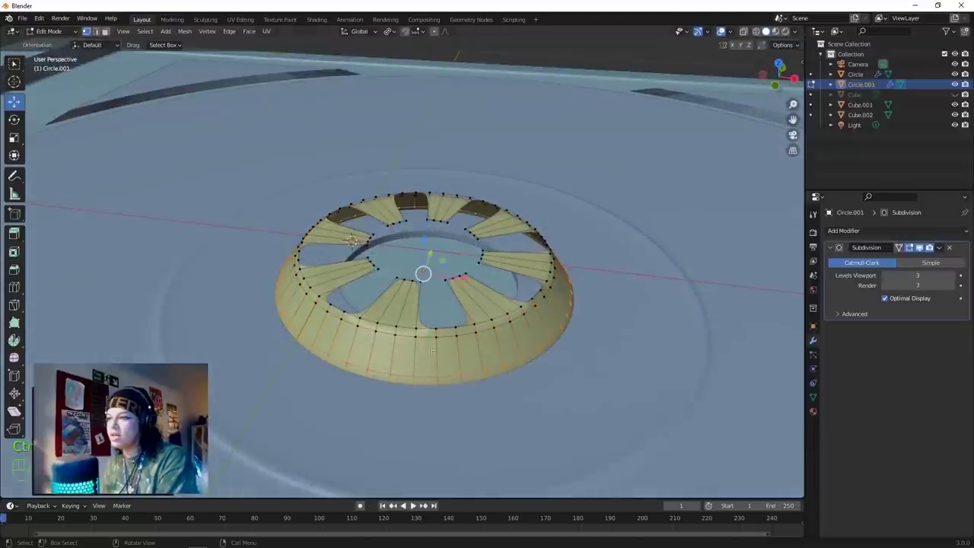
Add a Solidify modifier to the hub with a thickness of 0.03 m.
{"action": "left_click", "coordinate": [883, 231]}
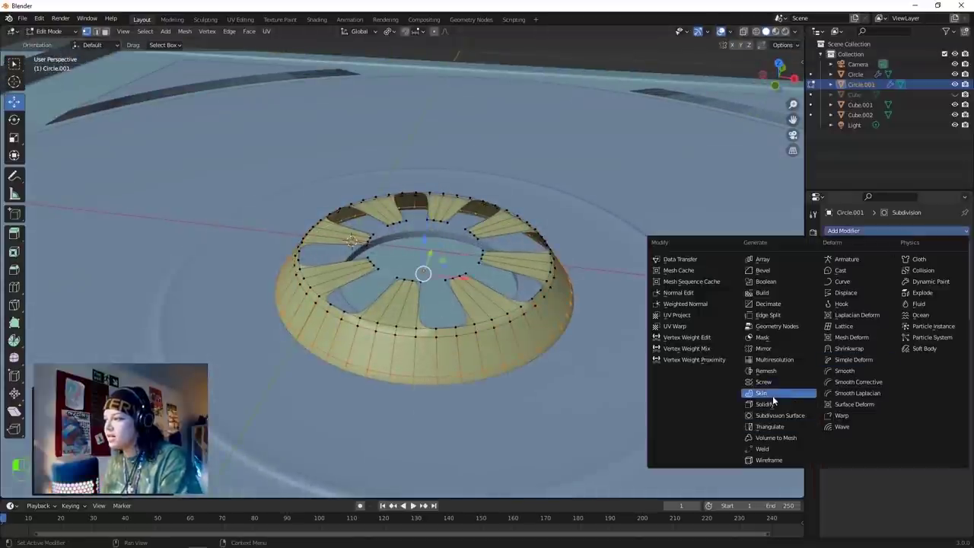
{"action": "left_click", "coordinate": [765, 404]}
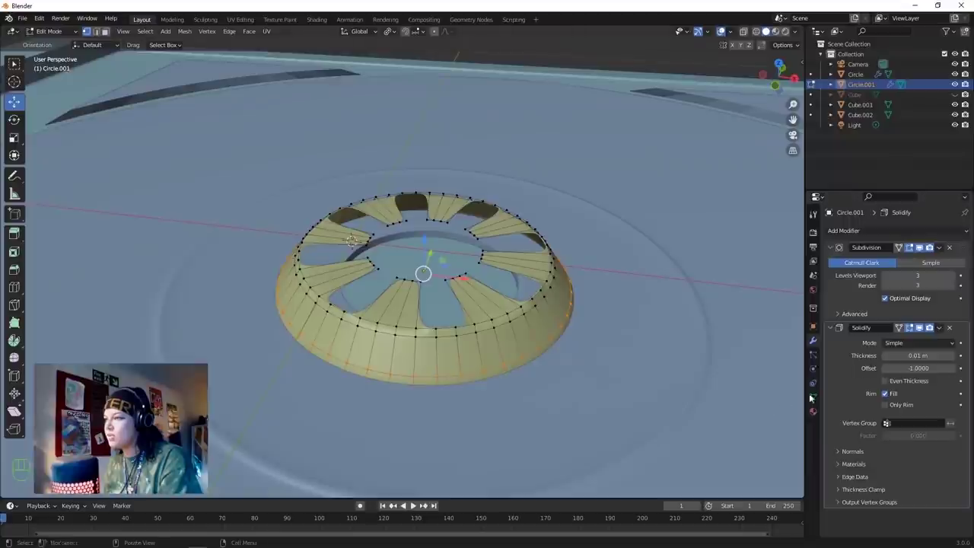
{"action": "left_click", "coordinate": [954, 357]}
{"action": "left_click", "coordinate": [954, 357]}
{"action": "middle_click_drag", "start_coordinate": [513, 277], "coordinate": [504, 247]}
{"action": "key", "text": "Tab"}
{"action": "scroll", "coordinate": [518, 305], "scroll_direction": "down", "scroll_amount": 3}
{"action": "key", "text": "Tab"}
Isolate the hub in local view and raise its two lowest edge loops together to make the wall shorter.
{"action": "middle_click_drag", "start_coordinate": [488, 329], "coordinate": [465, 383]}
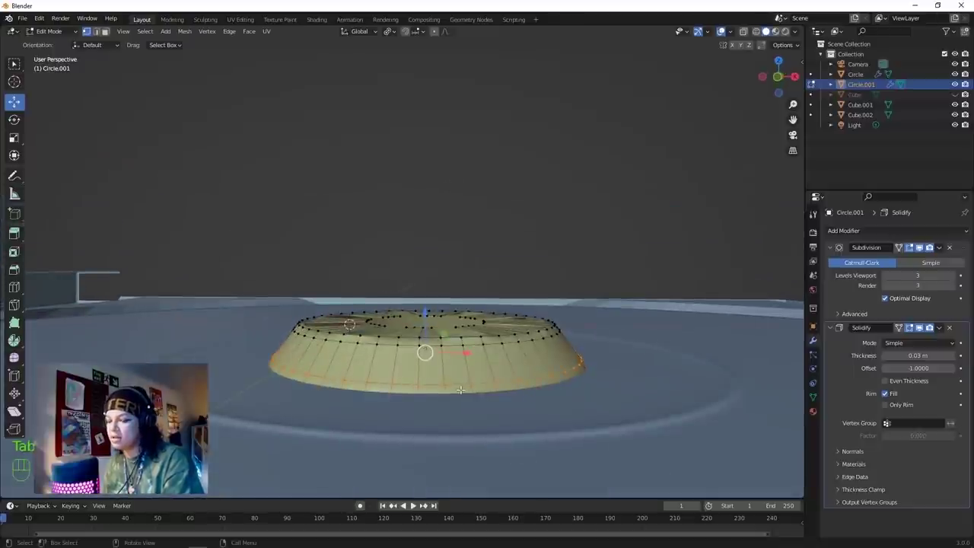
{"action": "key", "text": "KP_Divide"}
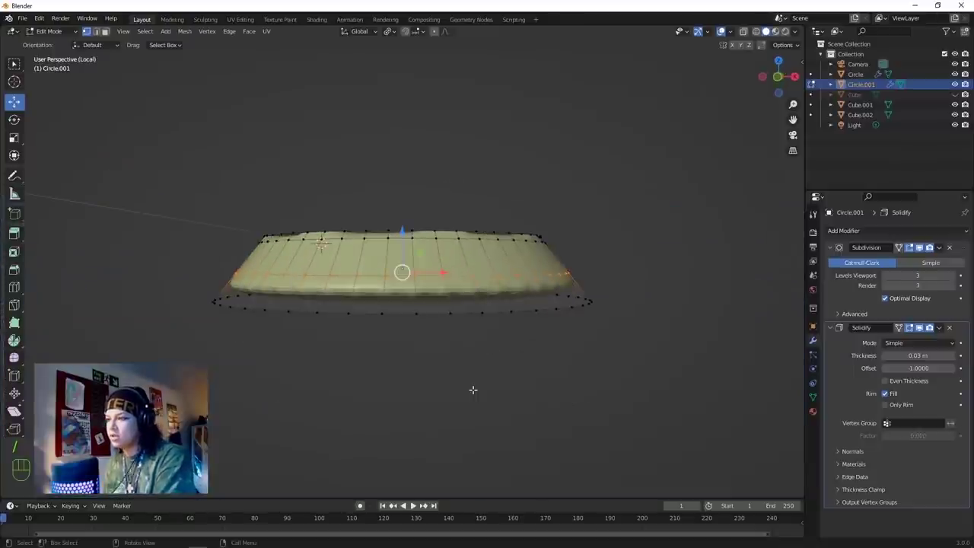
{"action": "key", "text": "KP_Divide"}
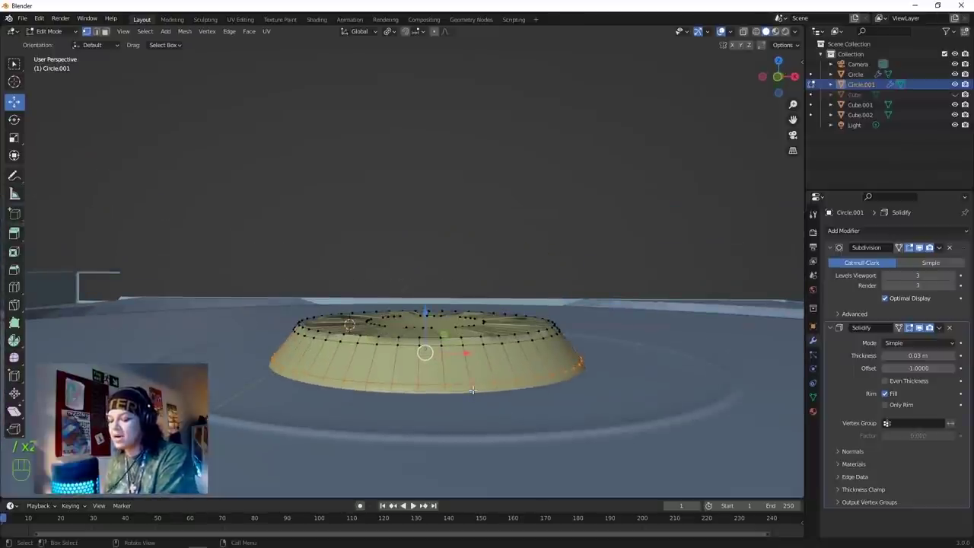
{"action": "key", "text": "KP_Divide"}
{"action": "left_click_drag", "start_coordinate": [628, 363], "coordinate": [221, 261]}
{"action": "key", "text": "alt+a"}
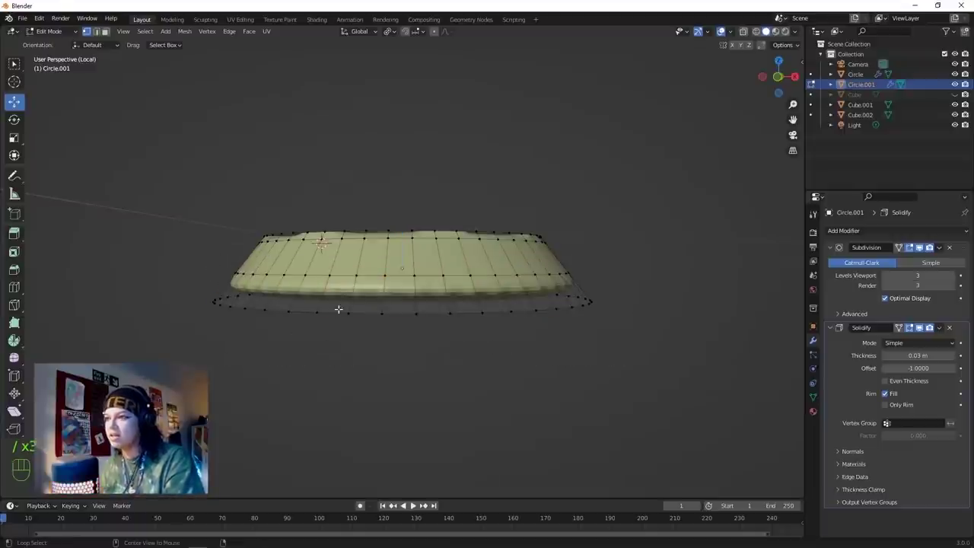
{"action": "left_click", "coordinate": [338, 309], "text": "alt"}
{"action": "left_click", "coordinate": [341, 278], "text": "alt+shift"}
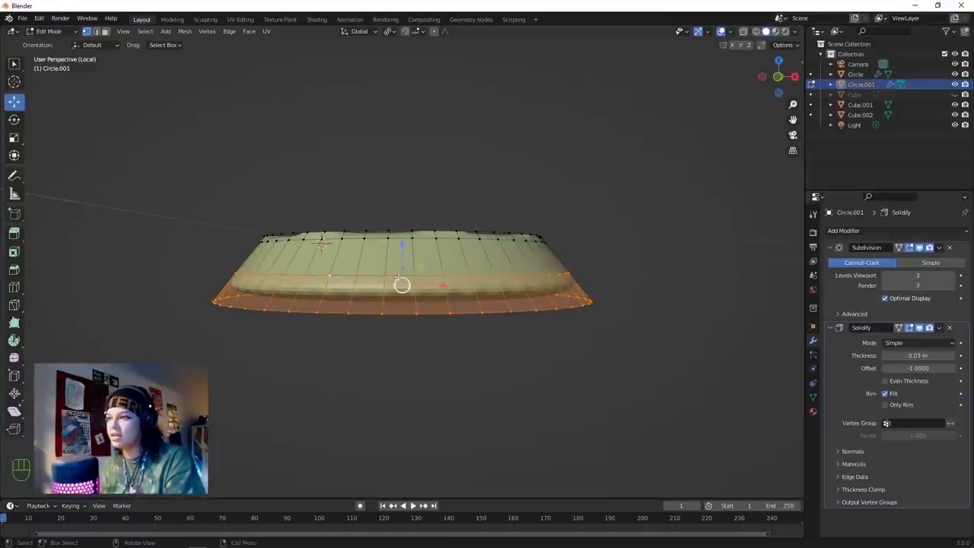
{"action": "left_click_drag", "start_coordinate": [404, 251], "coordinate": [406, 235]}
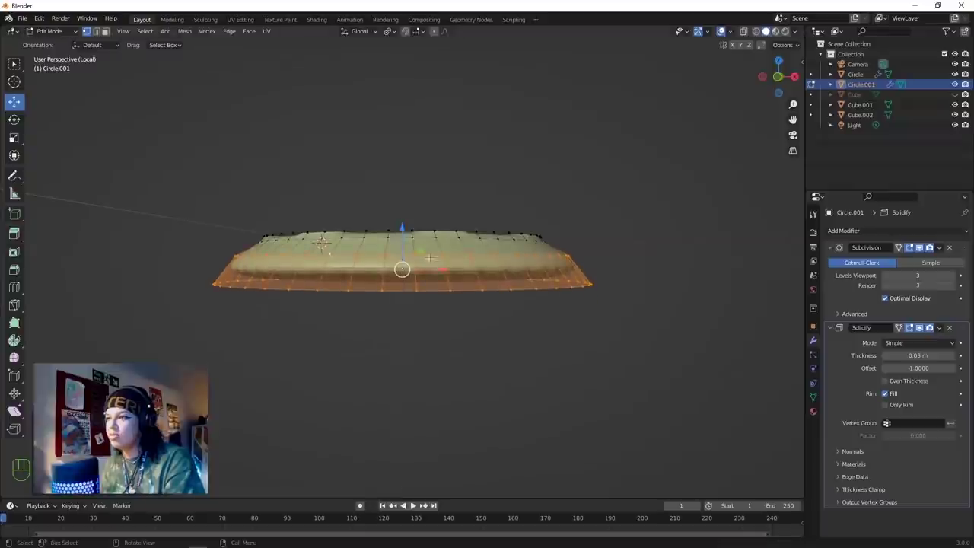
Scale the middle edge loop of the hub's wall inward to about 0.85 and raise it slightly.
{"action": "left_click", "coordinate": [478, 258]}
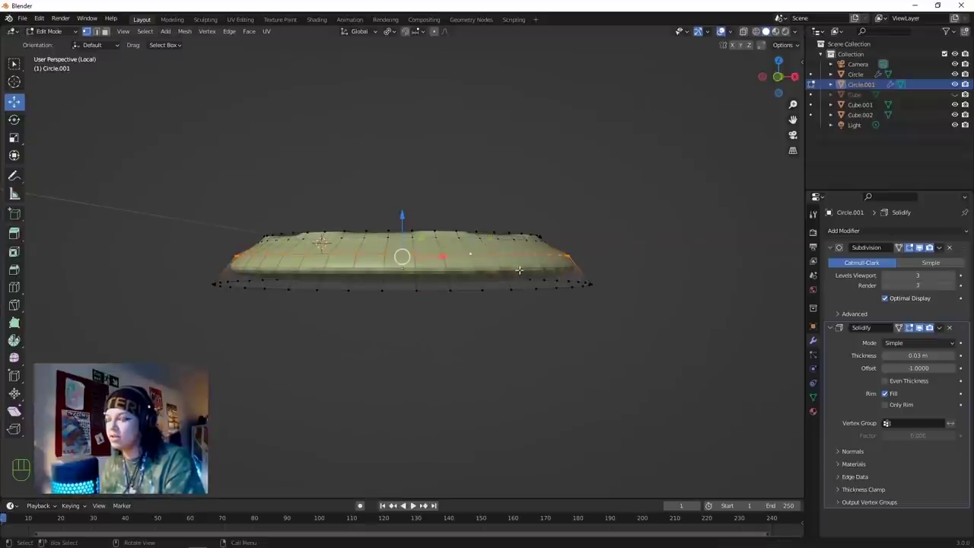
{"action": "key", "text": "s"}
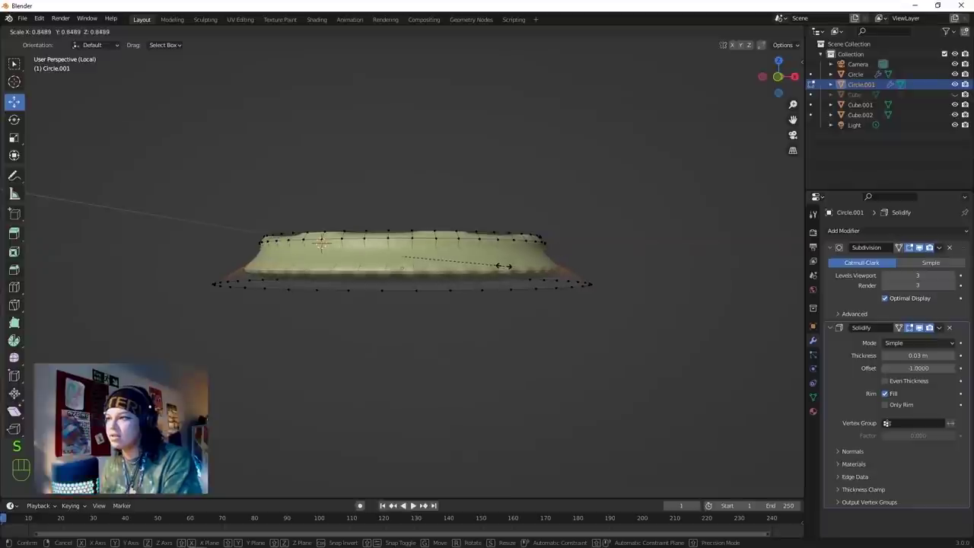
{"action": "left_click", "coordinate": [507, 267]}
{"action": "left_click_drag", "start_coordinate": [400, 222], "coordinate": [401, 215]}
Select the hub's bottom edge loop and raise it closer to the loop above.
{"action": "left_click", "coordinate": [413, 292]}
{"action": "left_click", "coordinate": [403, 293], "text": "alt"}
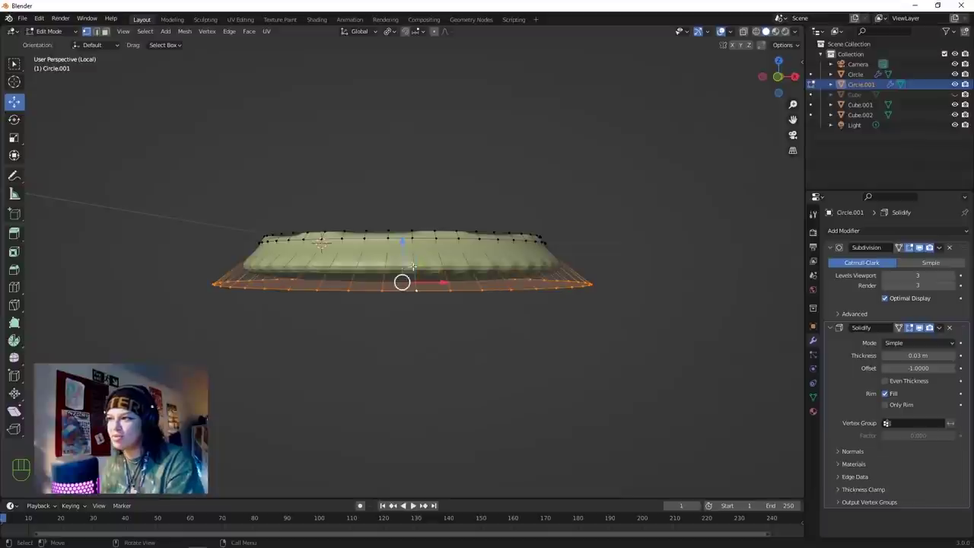
{"action": "left_click_drag", "start_coordinate": [406, 250], "coordinate": [404, 235]}
{"action": "key", "text": "ctrl+z"}
{"action": "key", "text": "ctrl+z"}
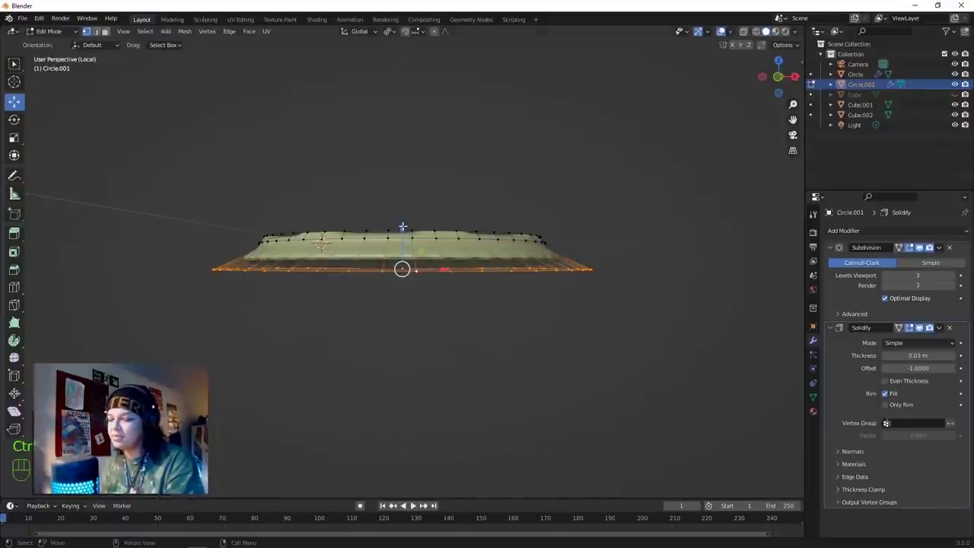
Extrude the hub's selected bottom geometry and scale the extrusion inward across the underside.
{"action": "key", "text": "Tab"}
{"action": "middle_click_drag", "start_coordinate": [404, 242], "coordinate": [405, 252]}
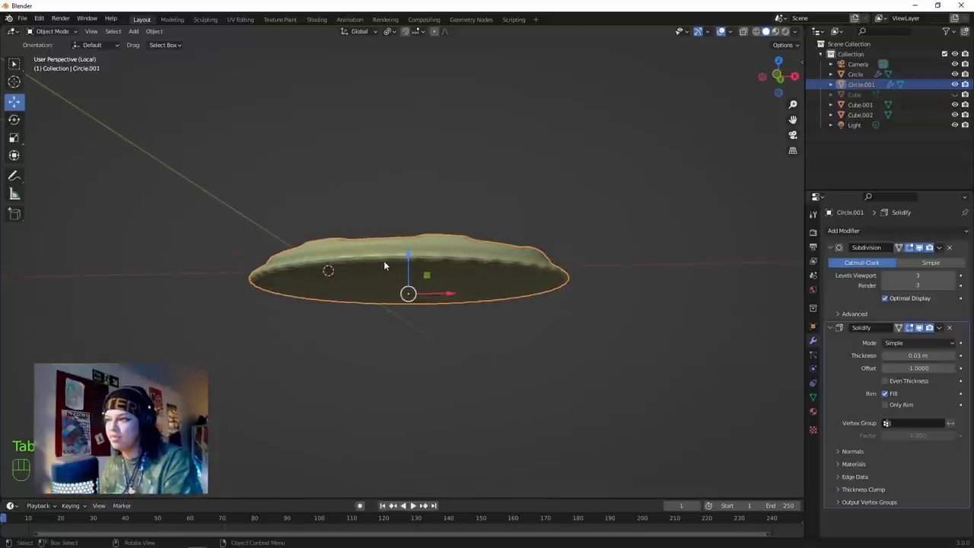
{"action": "key", "text": "Tab"}
{"action": "mouse_move", "coordinate": [384, 272]}
{"action": "middle_mouse_down"}
{"action": "mouse_move", "coordinate": [386, 248]}
{"action": "mouse_move", "coordinate": [391, 264]}
{"action": "middle_mouse_up"}
{"action": "key", "text": "e"}
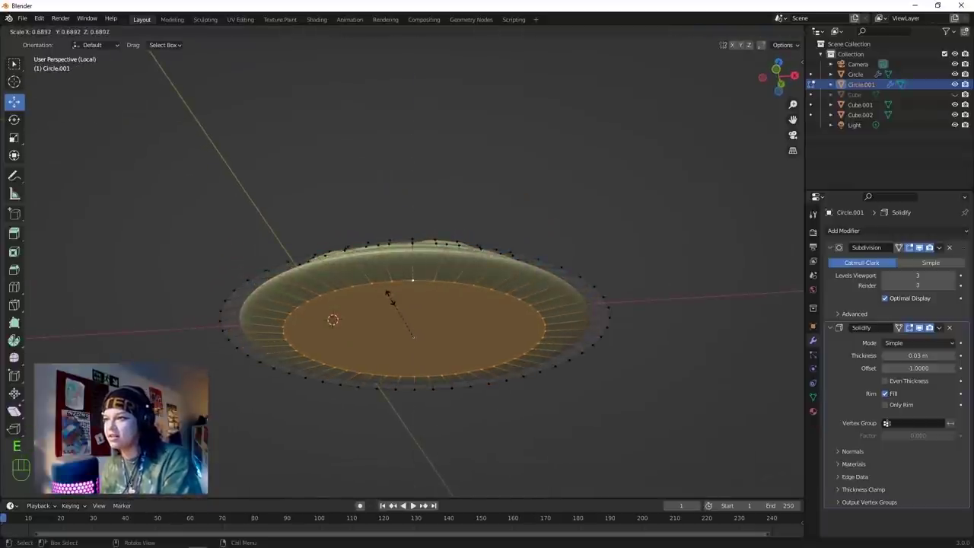
{"action": "left_click", "coordinate": [387, 306]}
{"action": "key", "text": "Tab"}
{"action": "middle_click_drag", "start_coordinate": [386, 305], "coordinate": [394, 360]}
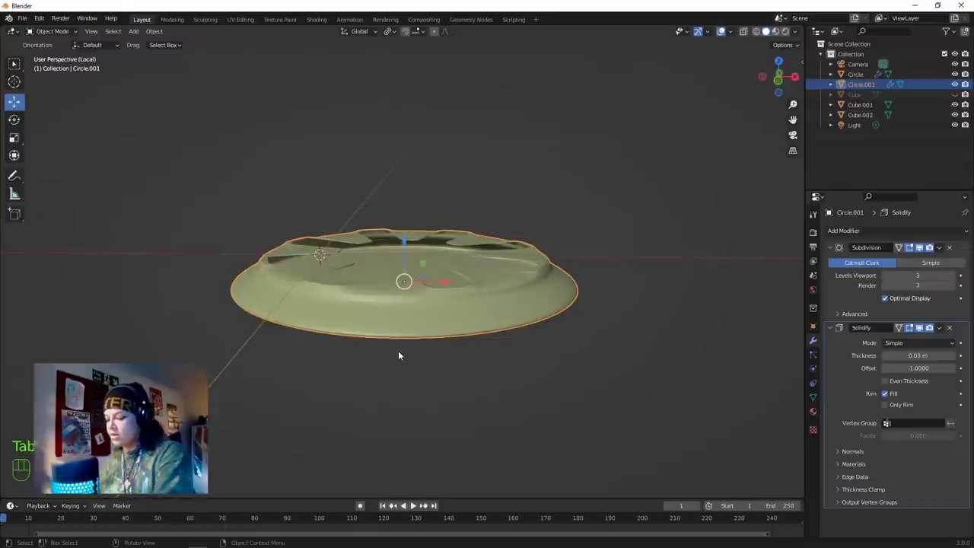
Leave local view and lower the hub along the Z axis into the centre of the disc tray.
{"action": "key", "text": "KP_Divide"}
{"action": "mouse_move", "coordinate": [464, 316]}
{"action": "middle_mouse_down"}
{"action": "mouse_move", "coordinate": [491, 368]}
{"action": "mouse_move", "coordinate": [477, 313]}
{"action": "mouse_move", "coordinate": [459, 318]}
{"action": "middle_mouse_up"}
{"action": "key", "text": "g"}
{"action": "key", "text": "z"}
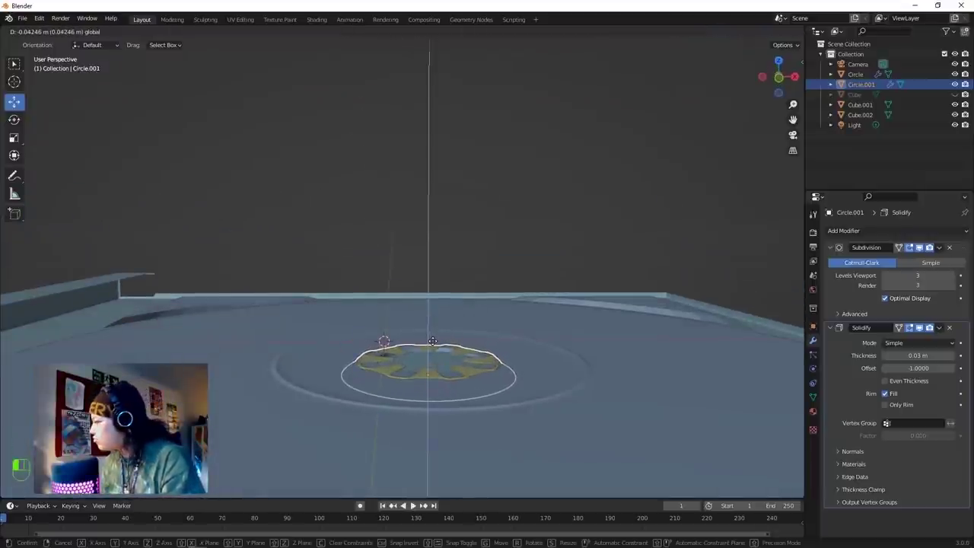
{"action": "left_click", "coordinate": [433, 332]}
{"action": "middle_click_drag", "start_coordinate": [435, 330], "coordinate": [365, 318]}
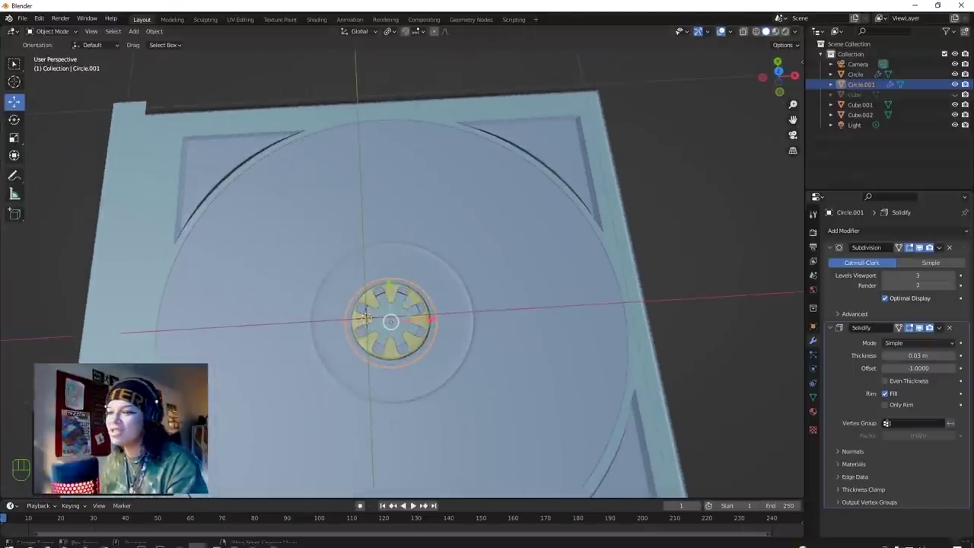
{"action": "left_click", "coordinate": [85, 541]}
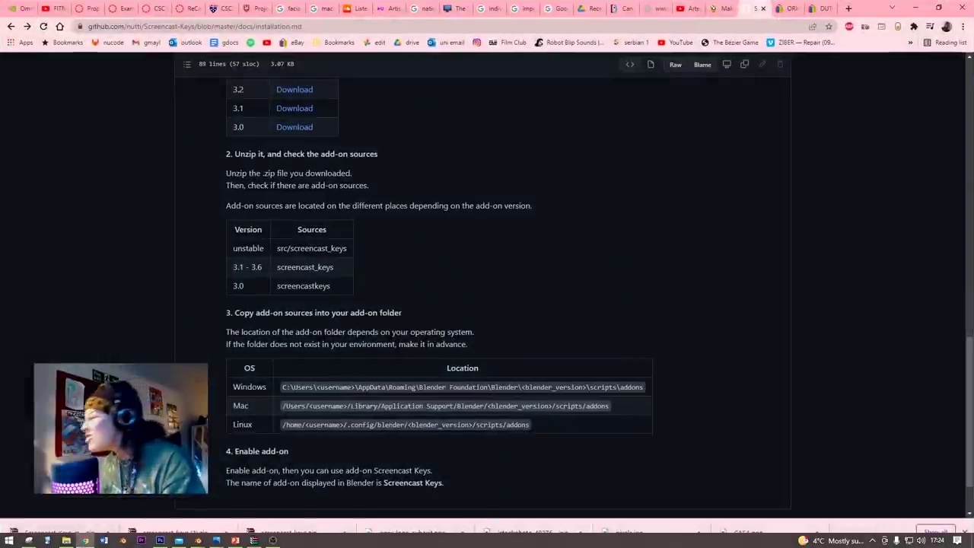
{"action": "left_click", "coordinate": [916, 7]}
{"action": "mouse_move", "coordinate": [198, 541]}
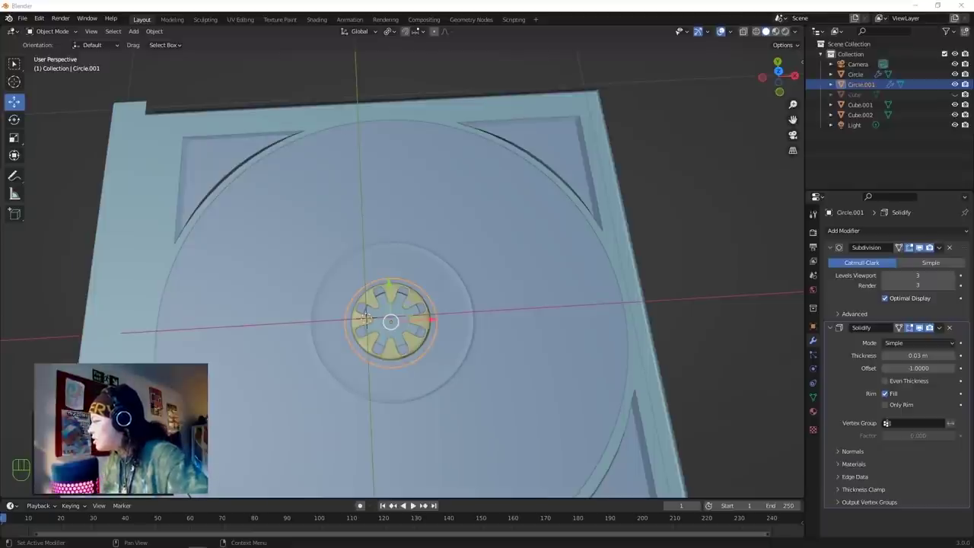
Isolate the hub, select its two bottom edge loops with the subdivision preview off, raise them along Z, and restore the preview.
{"action": "middle_click_drag", "start_coordinate": [594, 374], "coordinate": [470, 292]}
{"action": "scroll", "coordinate": [467, 321], "scroll_direction": "up", "scroll_amount": 6}
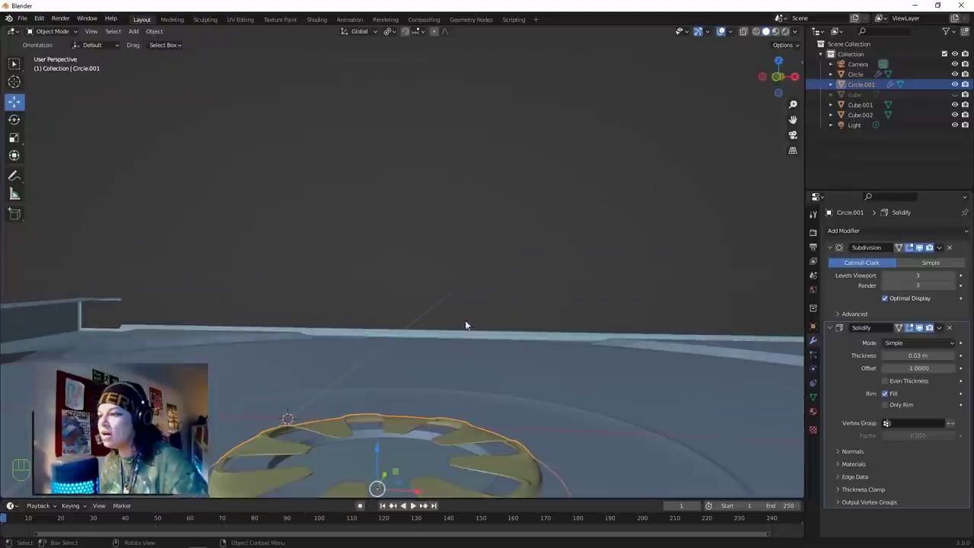
{"action": "key", "text": "KP_Divide"}
{"action": "key", "text": "Tab"}
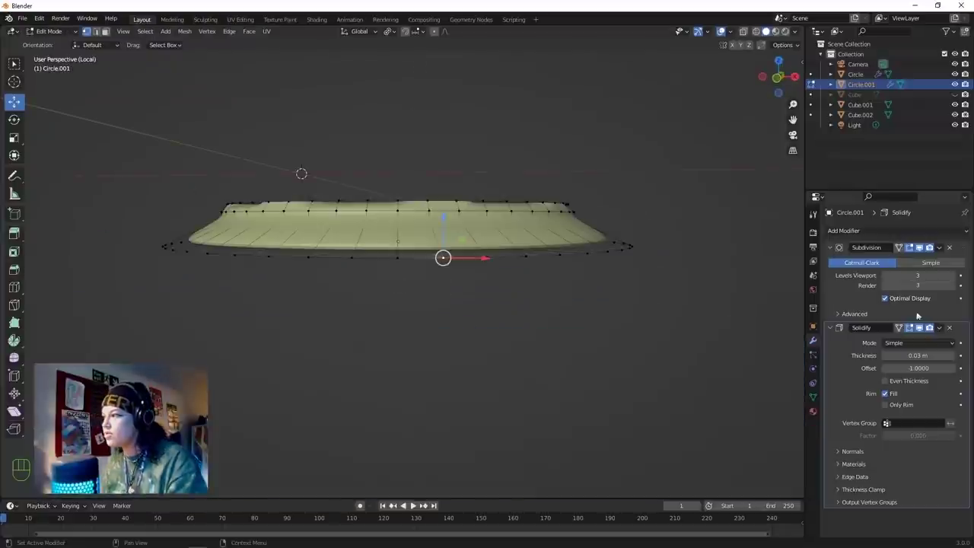
{"action": "left_click", "coordinate": [920, 248]}
{"action": "middle_click_drag", "start_coordinate": [388, 274], "coordinate": [389, 204]}
{"action": "left_click", "coordinate": [412, 282], "text": "alt"}
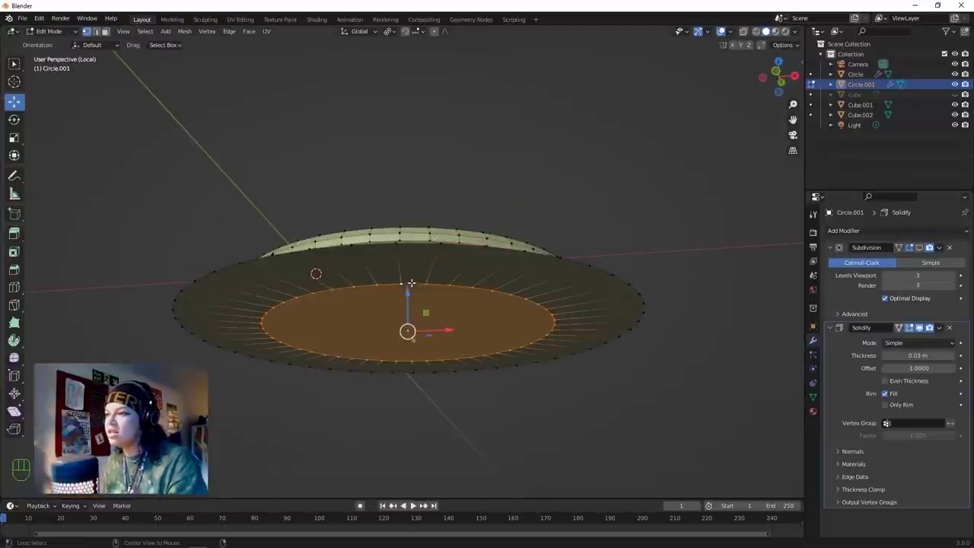
{"action": "left_click", "coordinate": [416, 245], "text": "alt+shift"}
{"action": "middle_click_drag", "start_coordinate": [421, 292], "coordinate": [422, 329]}
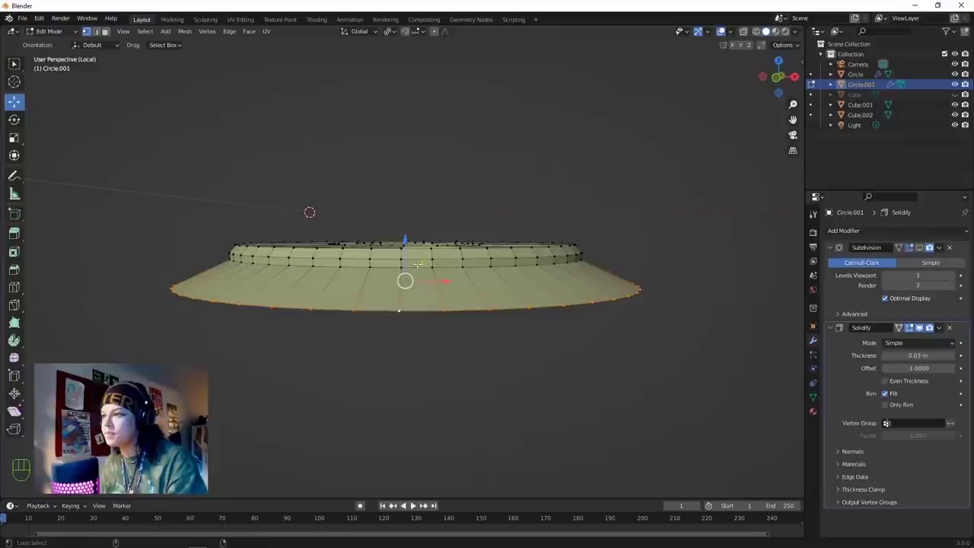
{"action": "left_click_drag", "start_coordinate": [406, 251], "coordinate": [406, 237]}
{"action": "left_click", "coordinate": [919, 249]}
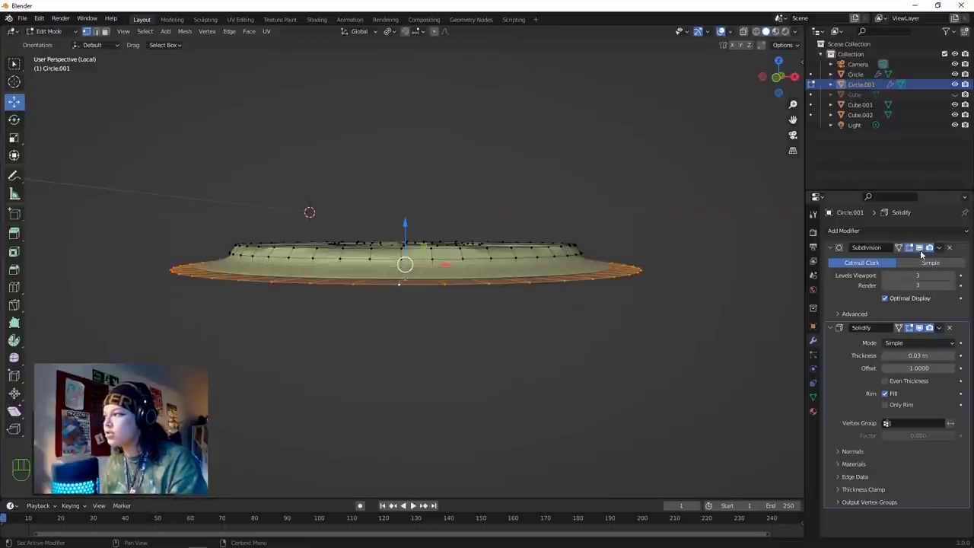
Scale the hub's selected bottom loops outward to make a wider base flange.
{"action": "middle_click_drag", "start_coordinate": [337, 360], "coordinate": [375, 402]}
{"action": "middle_click_drag", "start_coordinate": [542, 393], "coordinate": [486, 277]}
{"action": "key", "text": "s"}
{"action": "left_click", "coordinate": [530, 350]}
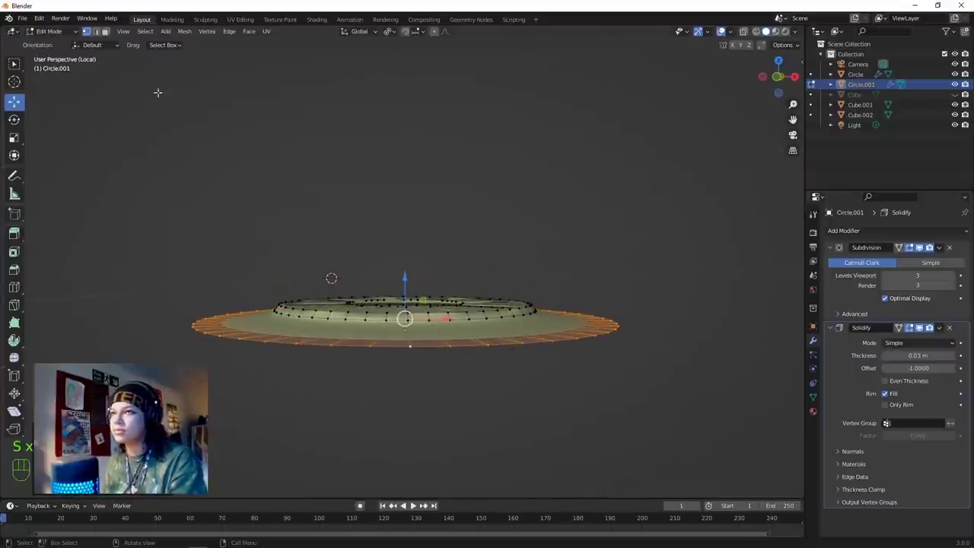
Return to the full scene in Object Mode and scale the whole hub down within the disc tray.
{"action": "key", "text": "KP_Divide"}
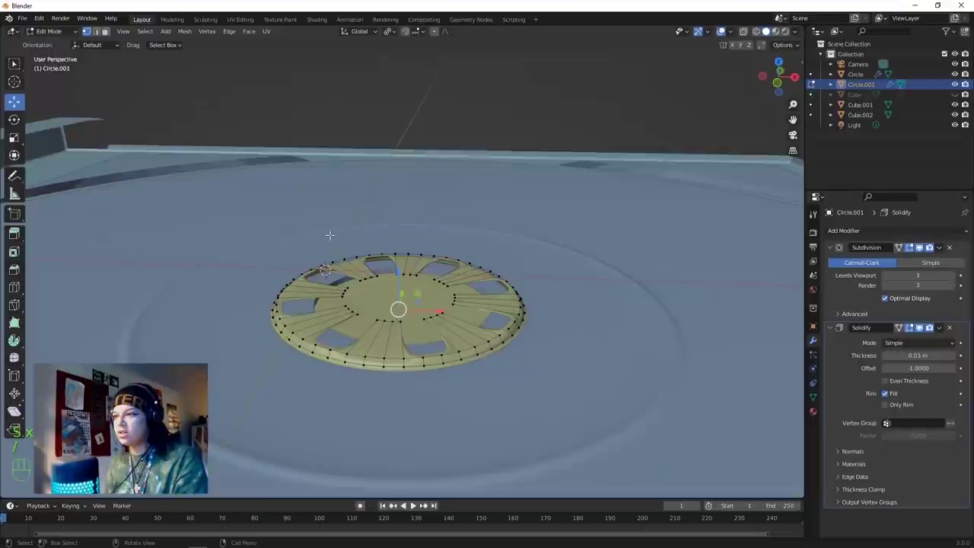
{"action": "key", "text": "Tab"}
{"action": "key", "text": "s"}
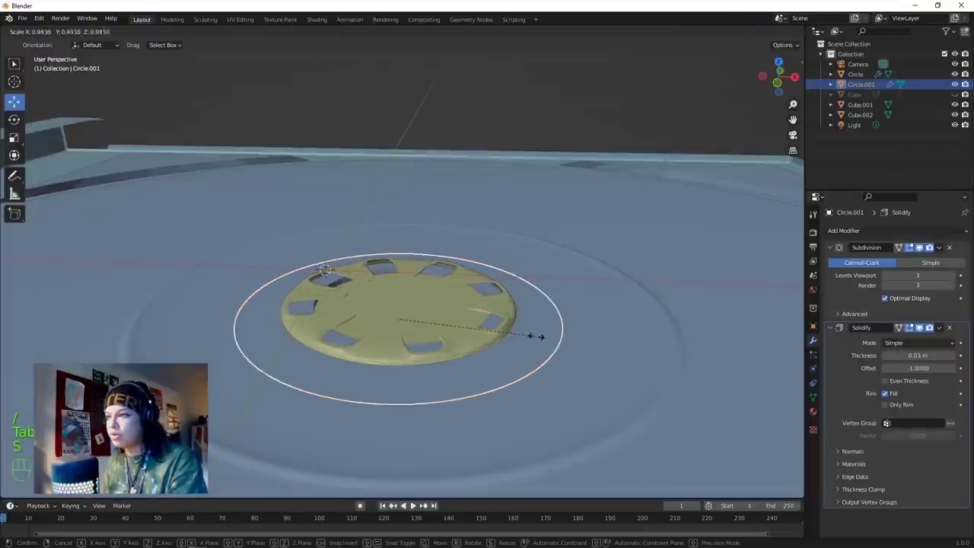
{"action": "left_click", "coordinate": [498, 320]}
Move the hub in top view until its toothed ring is centred in the tray's circular recess.
{"action": "middle_click_drag", "start_coordinate": [497, 321], "coordinate": [483, 389]}
{"action": "key", "text": "KP_7"}
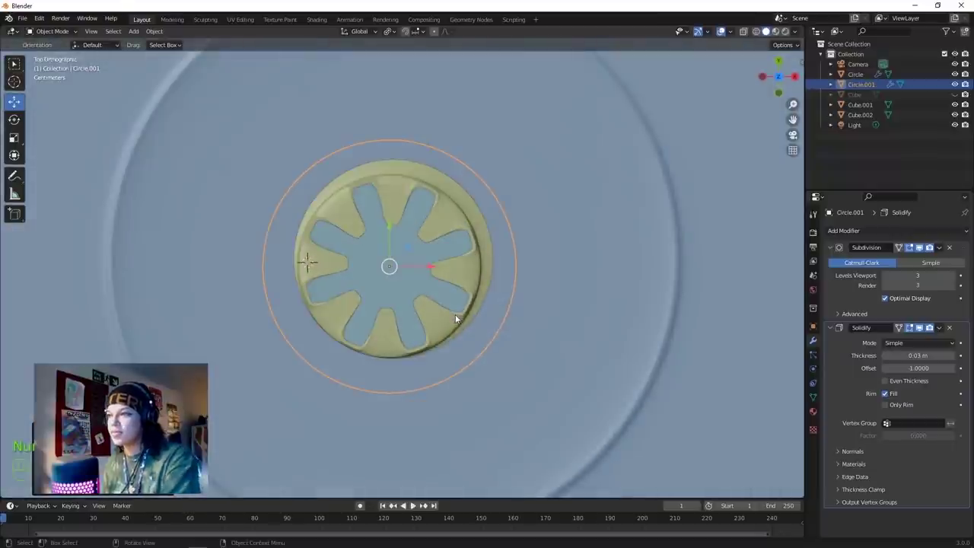
{"action": "key", "text": "g"}
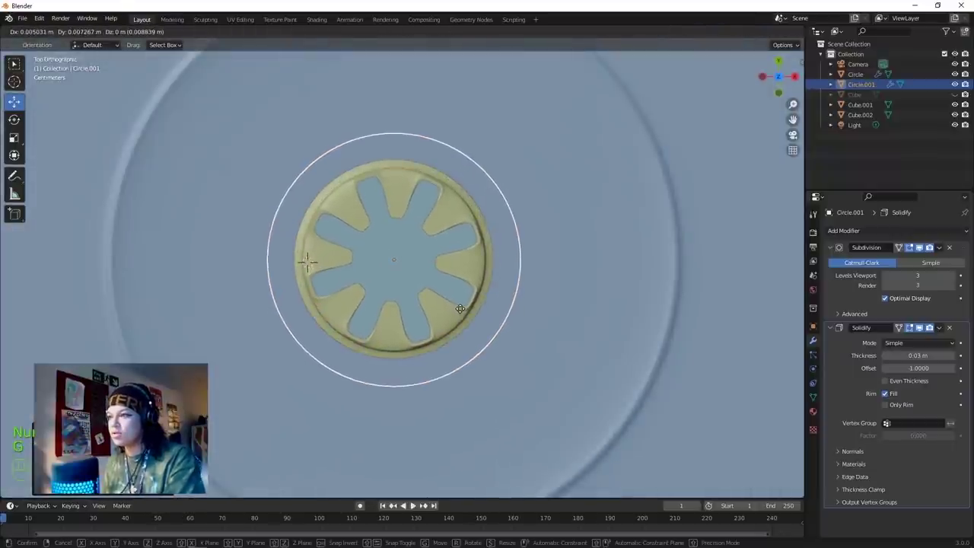
{"action": "left_click", "coordinate": [460, 305]}
{"action": "scroll", "coordinate": [398, 315], "scroll_direction": "down", "scroll_amount": 6}
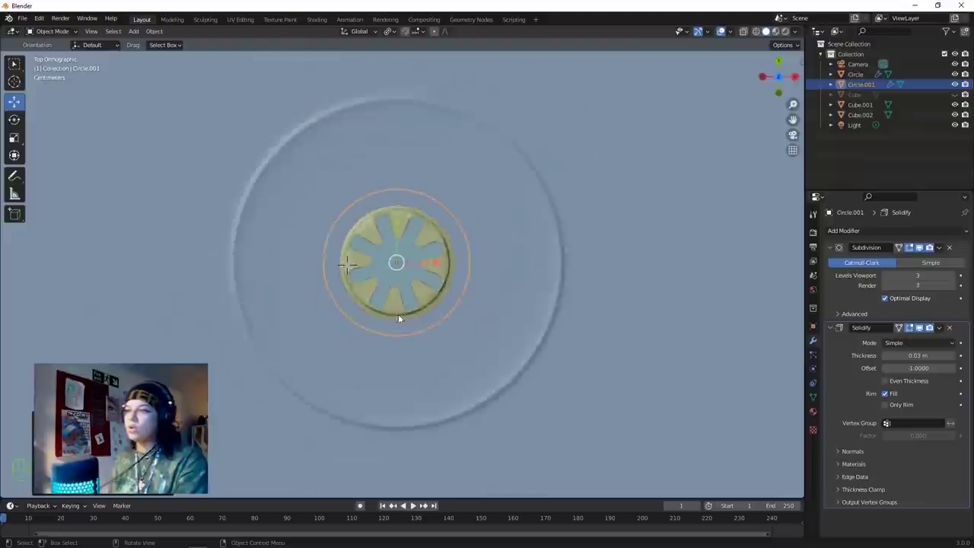
{"action": "scroll", "coordinate": [388, 247], "scroll_direction": "up", "scroll_amount": 4}
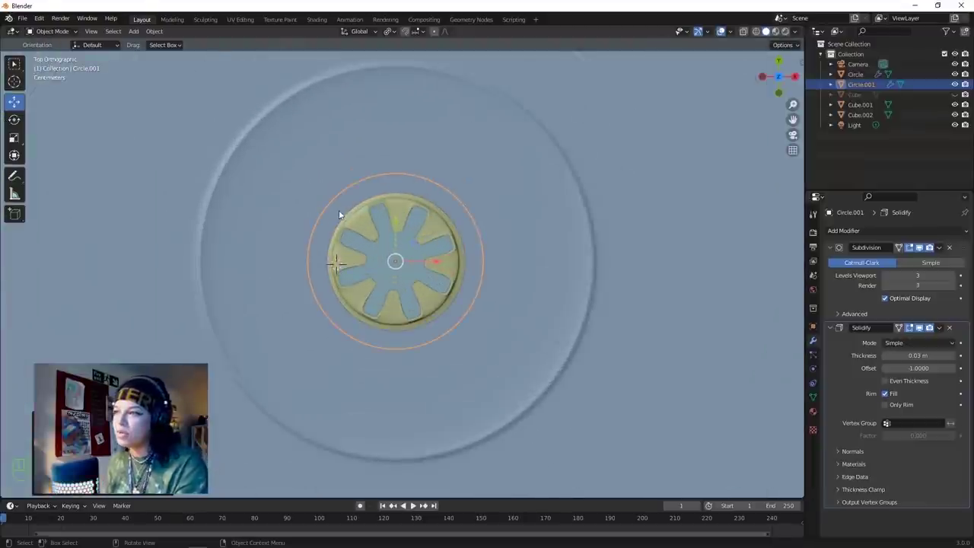
{"action": "middle_click_drag", "start_coordinate": [384, 301], "coordinate": [432, 233]}
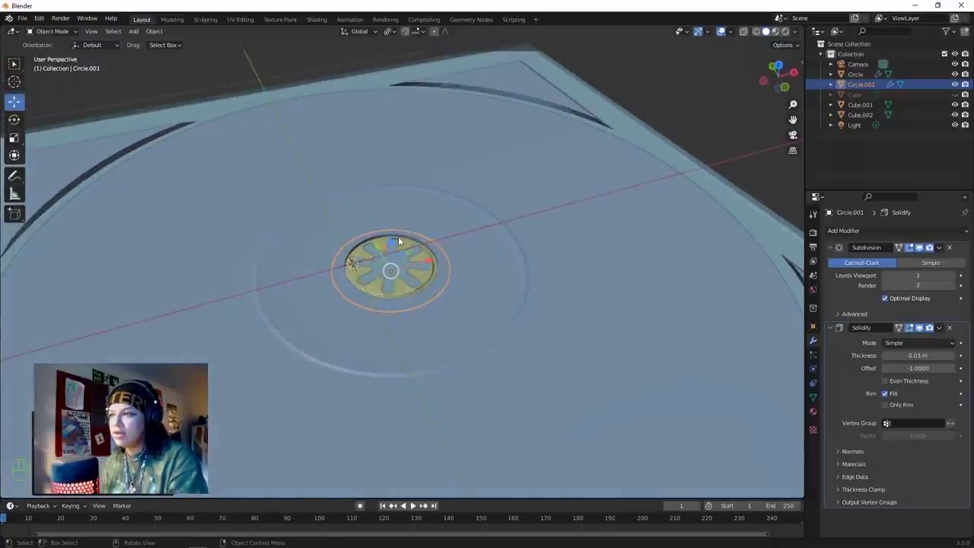
{"action": "key", "text": "z"}
{"action": "left_click", "coordinate": [466, 287]}
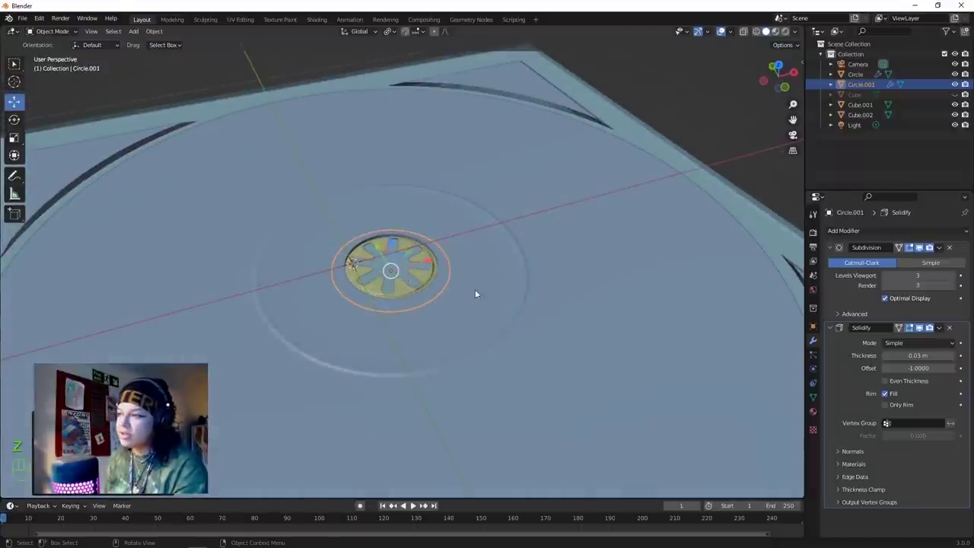
Unhide the case's remaining cover piece, select it alone, and lower it along Z onto the disc tray.
{"action": "scroll", "coordinate": [469, 280], "scroll_direction": "down", "scroll_amount": 6}
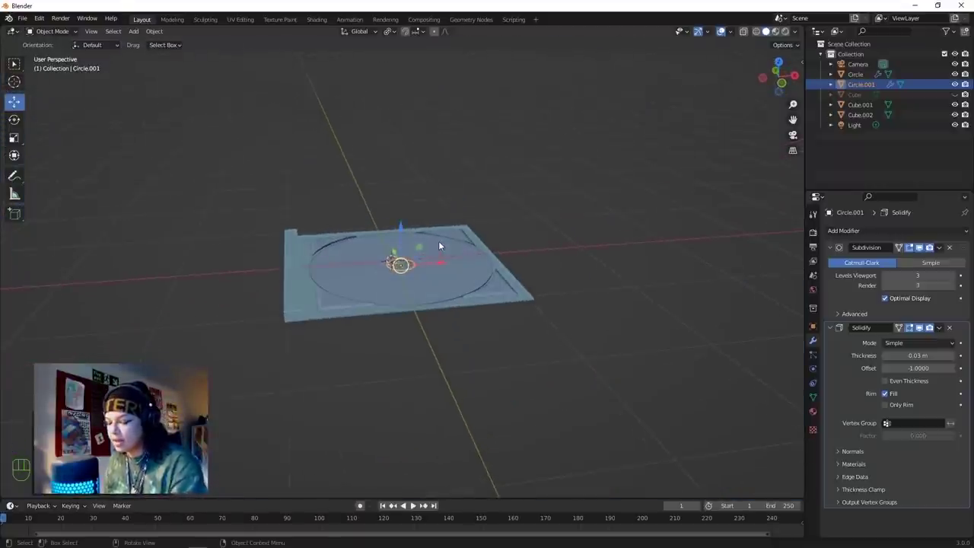
{"action": "key", "text": "alt+h"}
{"action": "scroll", "coordinate": [468, 152], "scroll_direction": "down", "scroll_amount": 4}
{"action": "left_click_drag", "start_coordinate": [399, 174], "coordinate": [403, 316]}
{"action": "key", "text": "ctrl+z"}
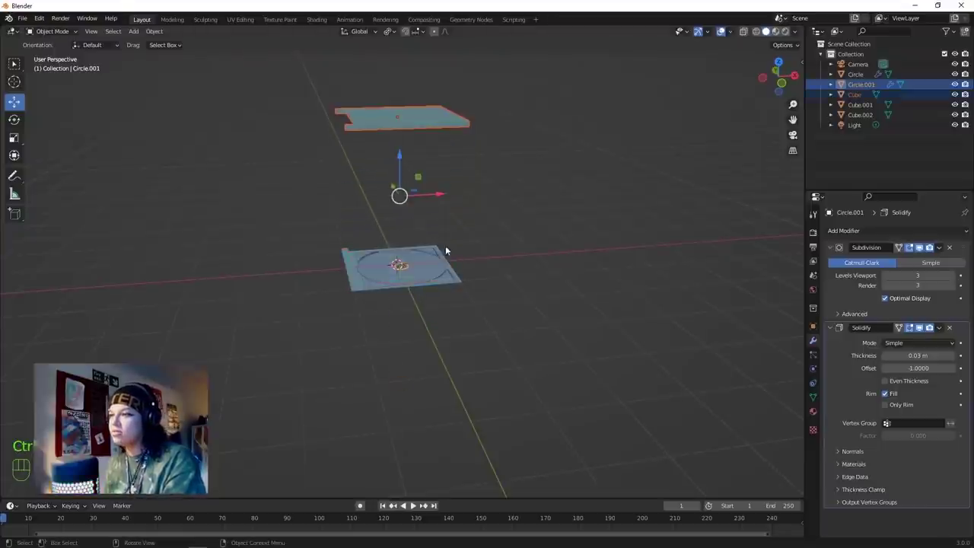
{"action": "left_click", "coordinate": [431, 157]}
{"action": "left_click", "coordinate": [398, 124]}
{"action": "left_click_drag", "start_coordinate": [401, 90], "coordinate": [392, 228]}
{"action": "scroll", "coordinate": [399, 227], "scroll_direction": "up", "scroll_amount": 3}
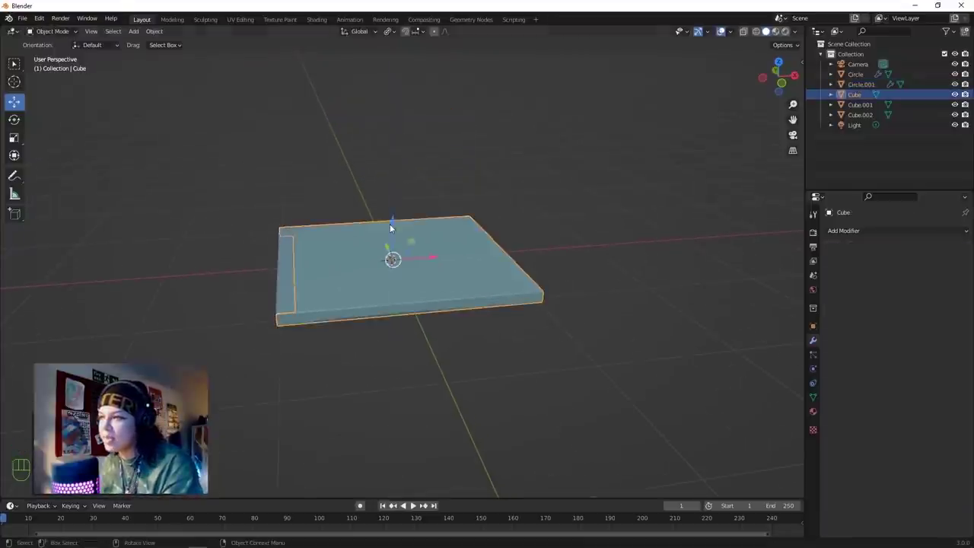
{"action": "scroll", "coordinate": [386, 231], "scroll_direction": "up", "scroll_amount": 3}
{"action": "mouse_move", "coordinate": [358, 243]}
{"action": "middle_mouse_down"}
{"action": "mouse_move", "coordinate": [351, 248]}
{"action": "mouse_move", "coordinate": [349, 231]}
{"action": "middle_mouse_up"}
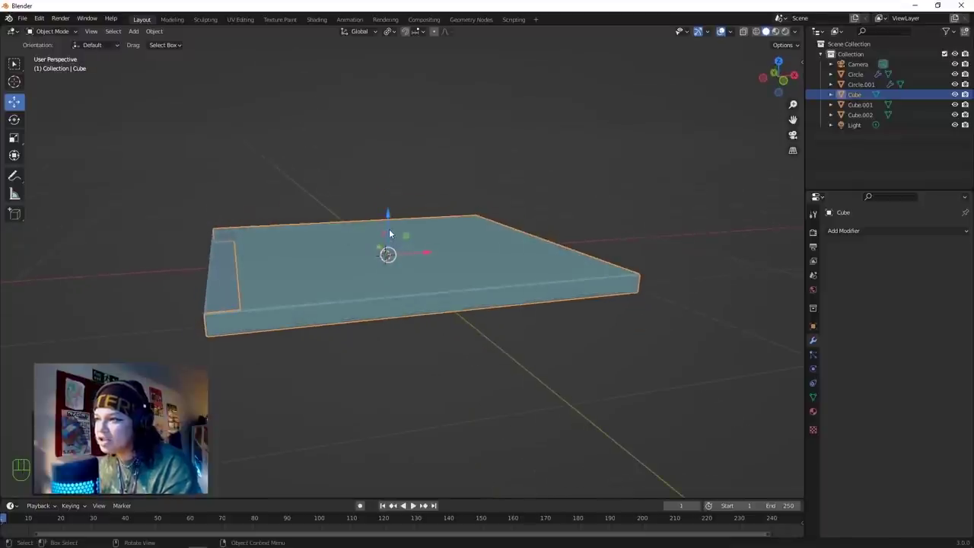
{"action": "left_click", "coordinate": [363, 220]}
{"action": "left_click", "coordinate": [304, 182]}
{"action": "scroll", "coordinate": [304, 181], "scroll_direction": "down", "scroll_amount": 1}
{"action": "middle_click_drag", "start_coordinate": [304, 181], "coordinate": [185, 252]}
{"action": "scroll", "coordinate": [289, 248], "scroll_direction": "down", "scroll_amount": 3}
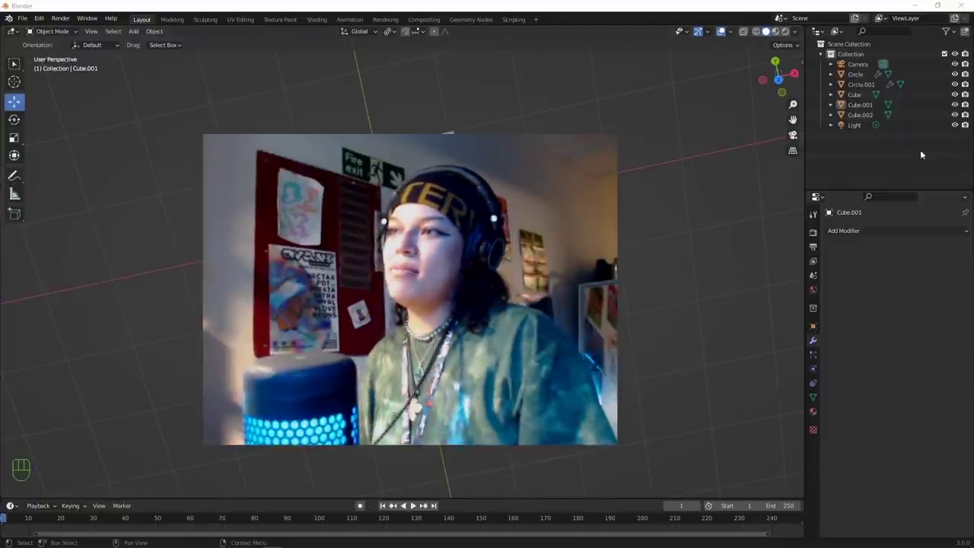
{"action": "scroll", "coordinate": [403, 265], "scroll_direction": "up", "scroll_amount": 4}
{"action": "middle_click_drag", "start_coordinate": [403, 265], "coordinate": [412, 265]}
{"action": "middle_click_drag", "start_coordinate": [564, 297], "coordinate": [590, 283]}
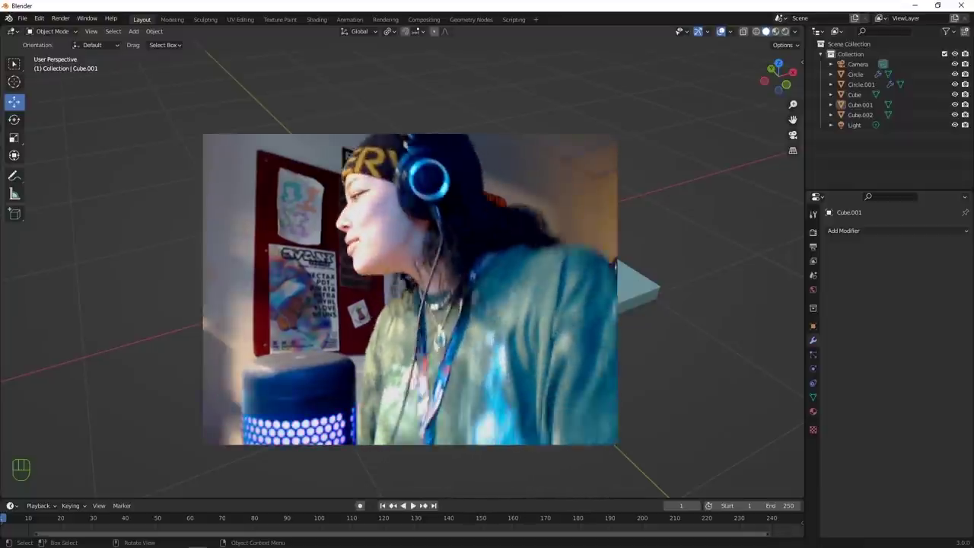
{"action": "scroll", "coordinate": [487, 289], "scroll_direction": "down", "scroll_amount": 2}
{"action": "middle_click_drag", "start_coordinate": [488, 289], "coordinate": [434, 194]}
{"action": "middle_click_drag", "start_coordinate": [602, 144], "coordinate": [526, 293]}
{"action": "scroll", "coordinate": [526, 293], "scroll_direction": "up", "scroll_amount": 2}
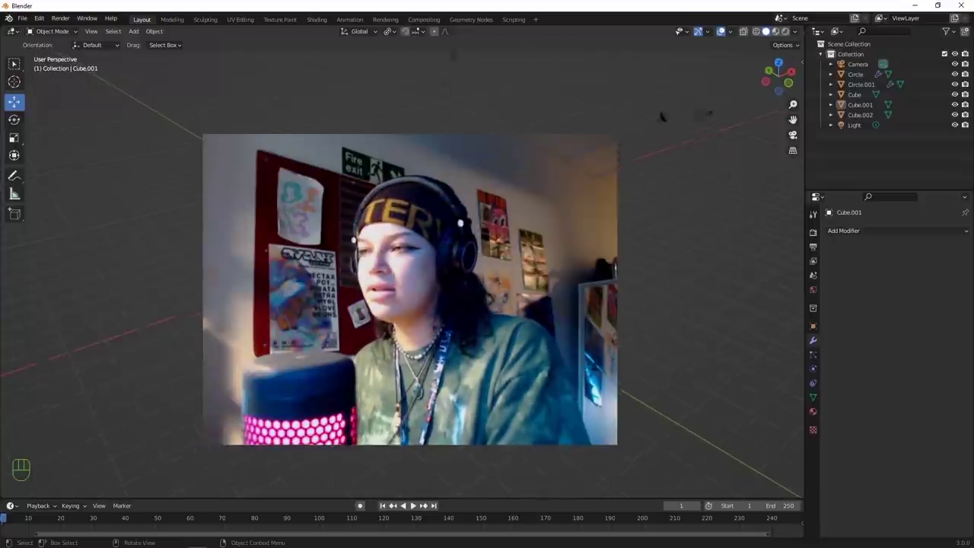
{"action": "middle_click_drag", "start_coordinate": [525, 293], "coordinate": [556, 342], "text": "shift"}
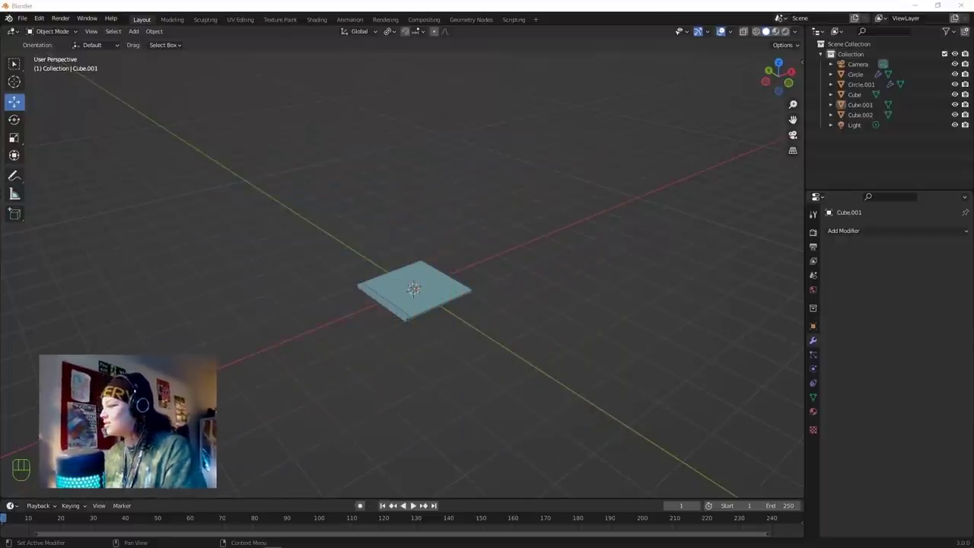
Add a cube mesh at the scene centre and scale it up until it encloses the CD case.
{"action": "middle_click_drag", "start_coordinate": [717, 334], "coordinate": [331, 261]}
{"action": "key", "text": "shift+a"}
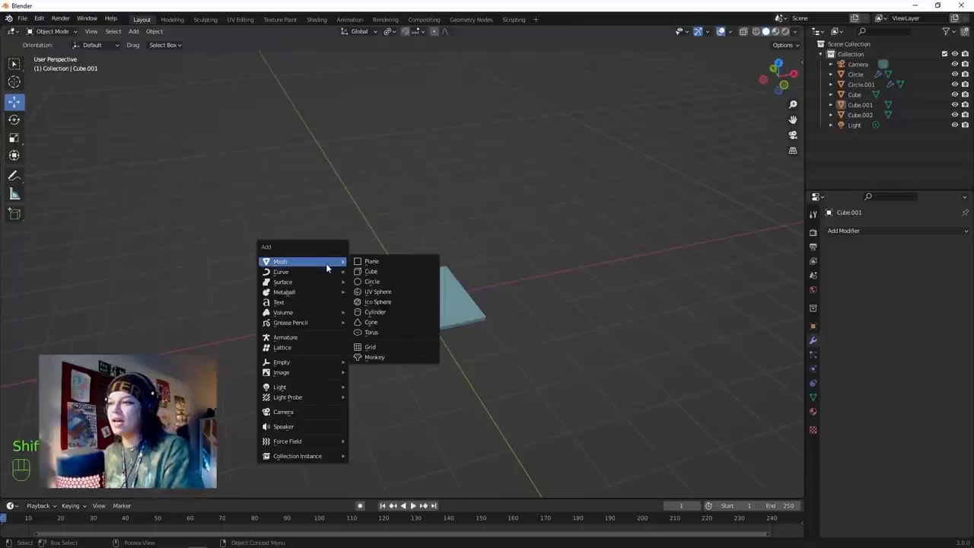
{"action": "left_click", "coordinate": [378, 272]}
{"action": "key", "text": "s"}
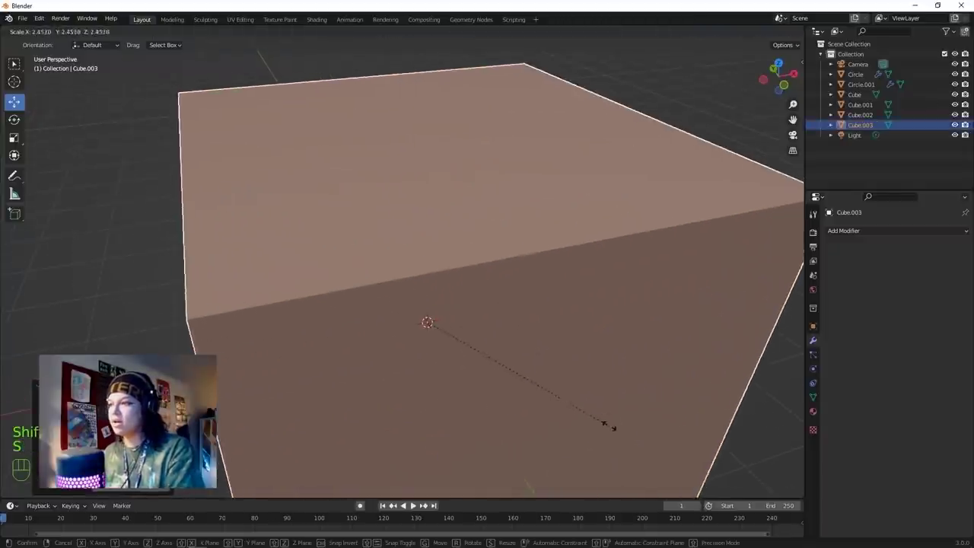
{"action": "right_click", "coordinate": [555, 386]}
{"action": "key", "text": "s"}
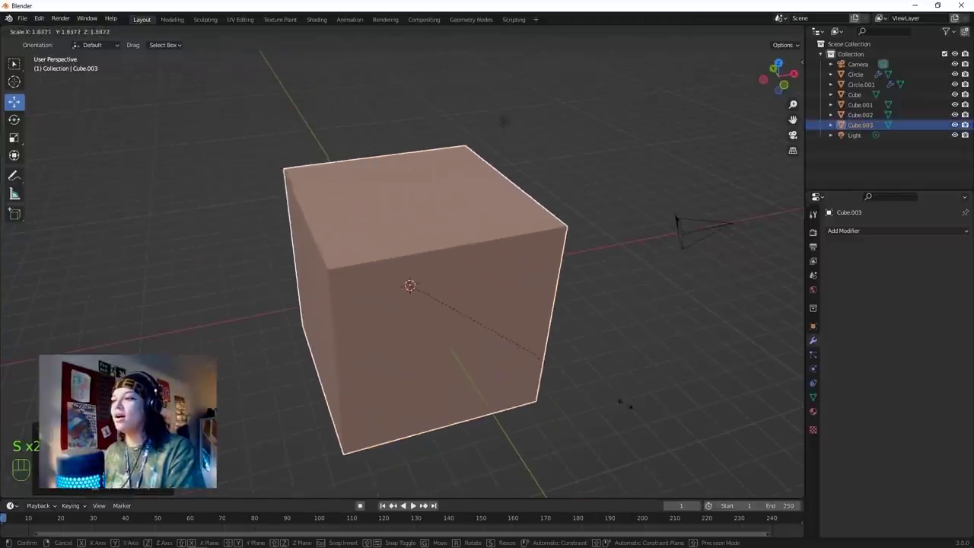
{"action": "left_click", "coordinate": [402, 330]}
Stretch the new cube along the X axis into a long box.
{"action": "middle_click_drag", "start_coordinate": [402, 330], "coordinate": [385, 328]}
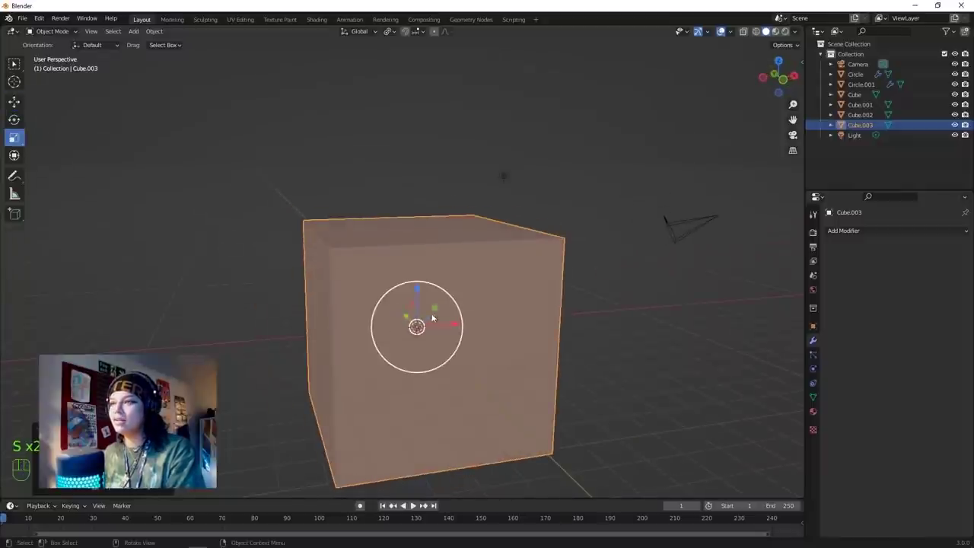
{"action": "key", "text": "s"}
{"action": "key", "text": "x"}
{"action": "left_click", "coordinate": [449, 327]}
{"action": "middle_click_drag", "start_coordinate": [449, 328], "coordinate": [365, 258]}
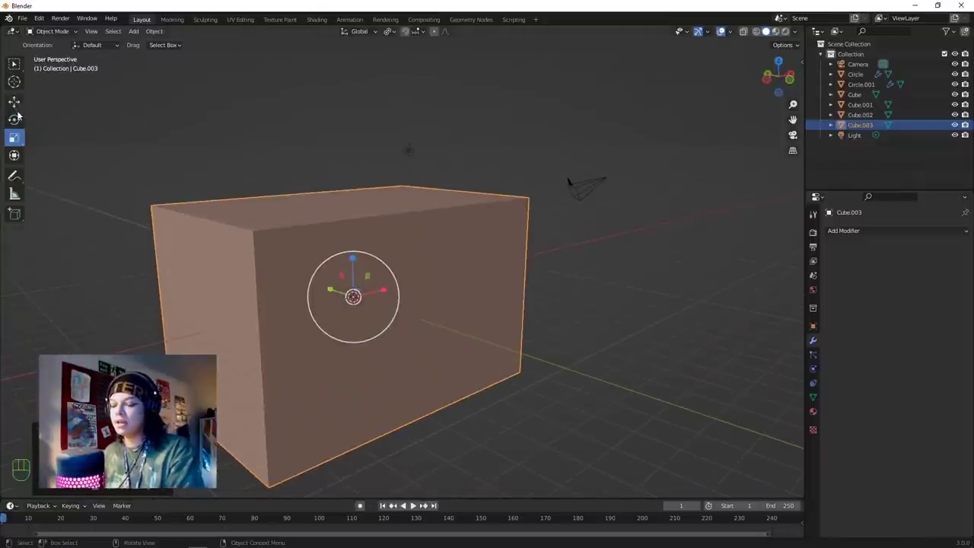
Delete four faces of the large box, keeping only its floor and one long back wall.
{"action": "key", "text": "Tab"}
{"action": "left_click", "coordinate": [105, 31]}
{"action": "left_click", "coordinate": [206, 269]}
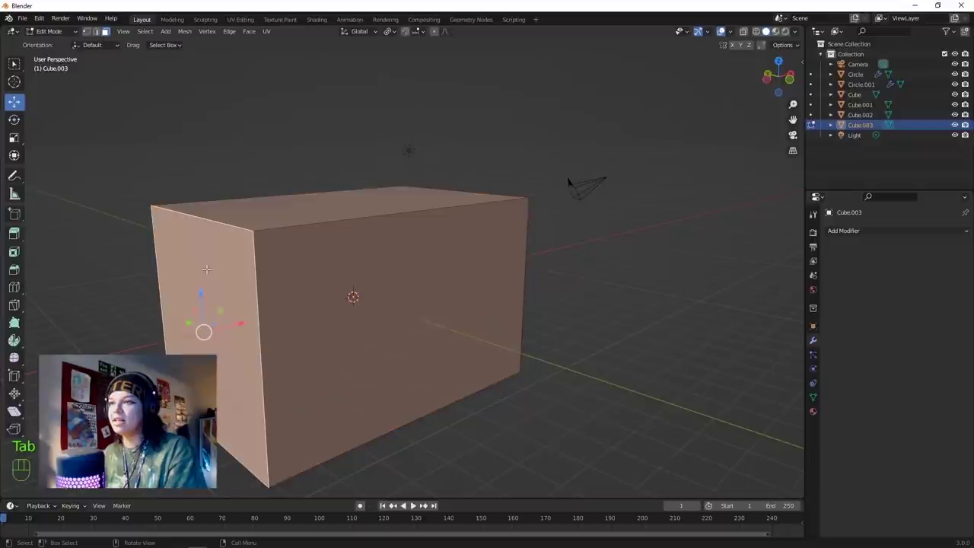
{"action": "left_click", "coordinate": [276, 224], "text": "shift"}
{"action": "left_click", "coordinate": [365, 296], "text": "shift"}
{"action": "middle_click_drag", "start_coordinate": [517, 312], "coordinate": [349, 300]}
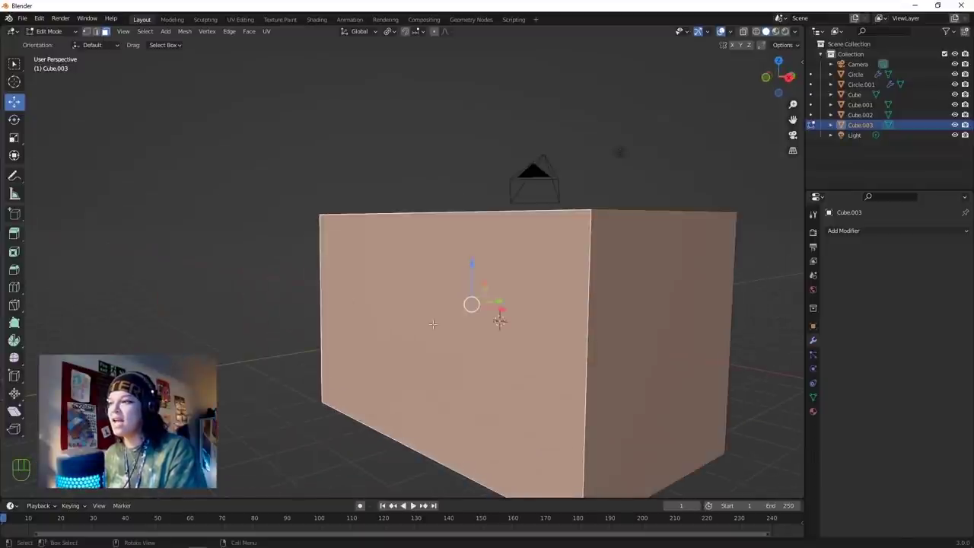
{"action": "left_click", "coordinate": [655, 361], "text": "shift"}
{"action": "key", "text": "x"}
{"action": "left_click", "coordinate": [598, 376]}
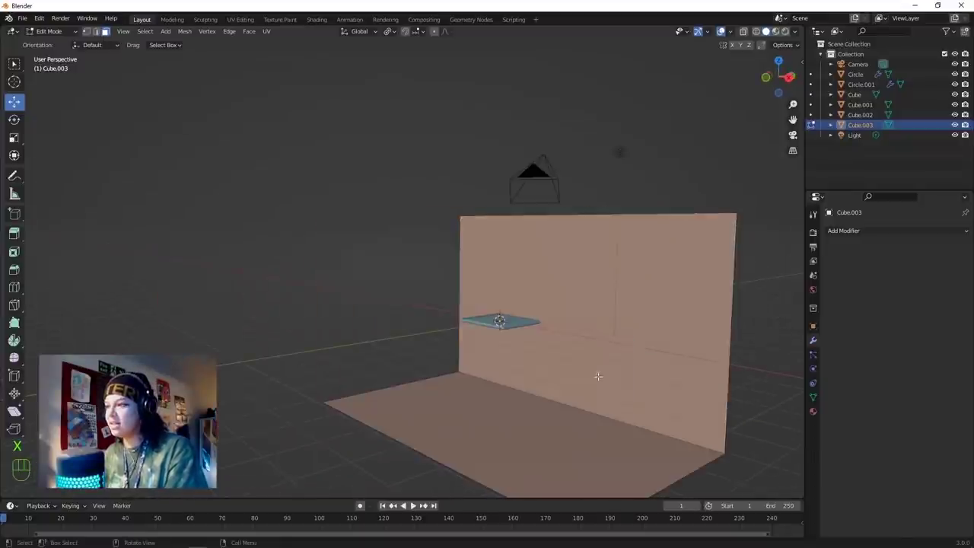
Raise the floor-and-wall backdrop along Z in Object Mode to bring its floor close beneath the CD case.
{"action": "middle_click_drag", "start_coordinate": [419, 281], "coordinate": [448, 290]}
{"action": "key", "text": "Tab"}
{"action": "scroll", "coordinate": [457, 281], "scroll_direction": "down", "scroll_amount": 3}
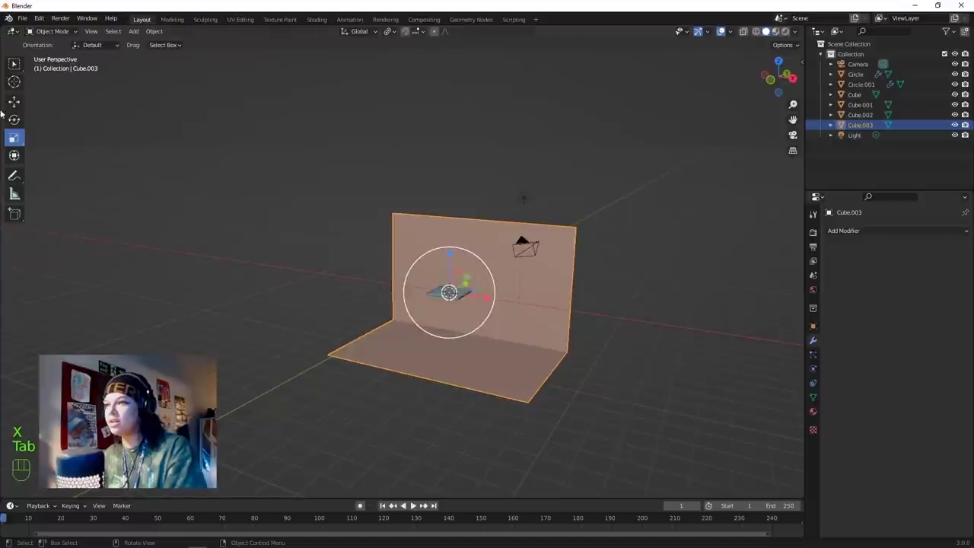
{"action": "left_click_drag", "start_coordinate": [448, 259], "coordinate": [446, 234]}
{"action": "middle_click_drag", "start_coordinate": [443, 241], "coordinate": [217, 196]}
{"action": "scroll", "coordinate": [363, 213], "scroll_direction": "up", "scroll_amount": 3}
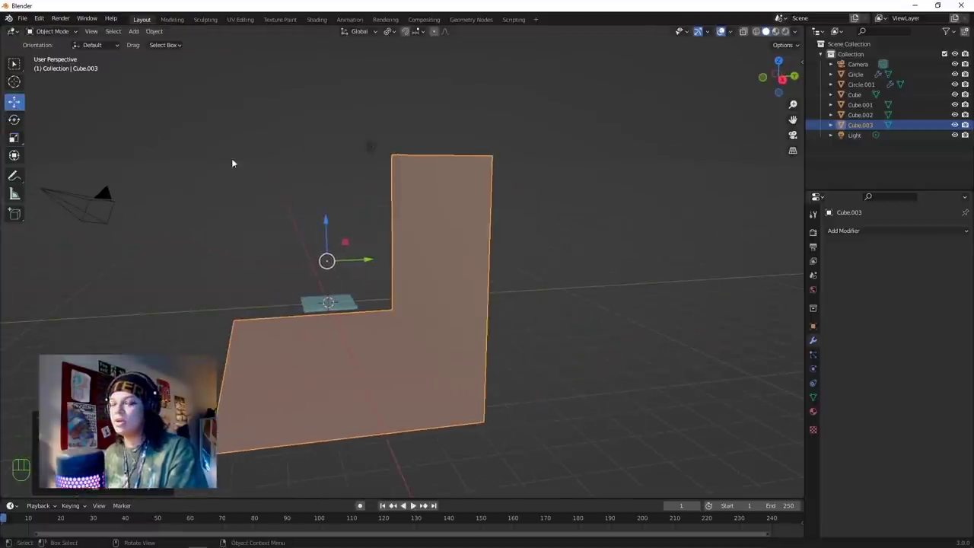
Select the front edge of the backdrop's floor and pull it outward along Y to deepen the floor.
{"action": "key", "text": "Tab"}
{"action": "middle_click_drag", "start_coordinate": [233, 163], "coordinate": [254, 316]}
{"action": "left_click", "coordinate": [242, 335]}
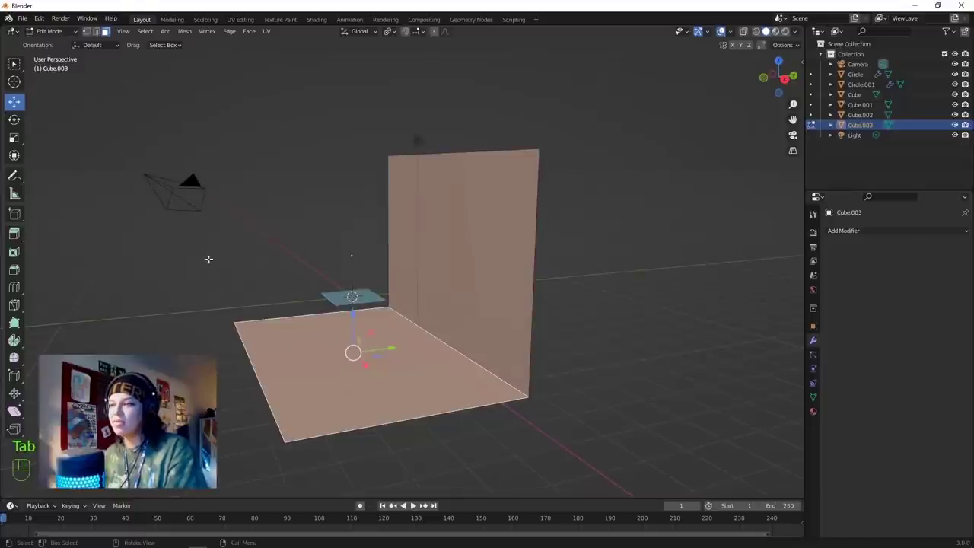
{"action": "left_click", "coordinate": [96, 31]}
{"action": "left_click", "coordinate": [249, 360]}
{"action": "left_click_drag", "start_coordinate": [292, 358], "coordinate": [221, 368]}
{"action": "middle_click_drag", "start_coordinate": [450, 267], "coordinate": [391, 348]}
{"action": "left_click_drag", "start_coordinate": [394, 352], "coordinate": [367, 353]}
Extend the backdrop's side outward along X, and shift the whole backdrop along X to centre it around the CD case.
{"action": "middle_click_drag", "start_coordinate": [367, 353], "coordinate": [417, 273]}
{"action": "left_click", "coordinate": [432, 300]}
{"action": "left_click_drag", "start_coordinate": [466, 249], "coordinate": [597, 252]}
{"action": "key", "text": "Tab"}
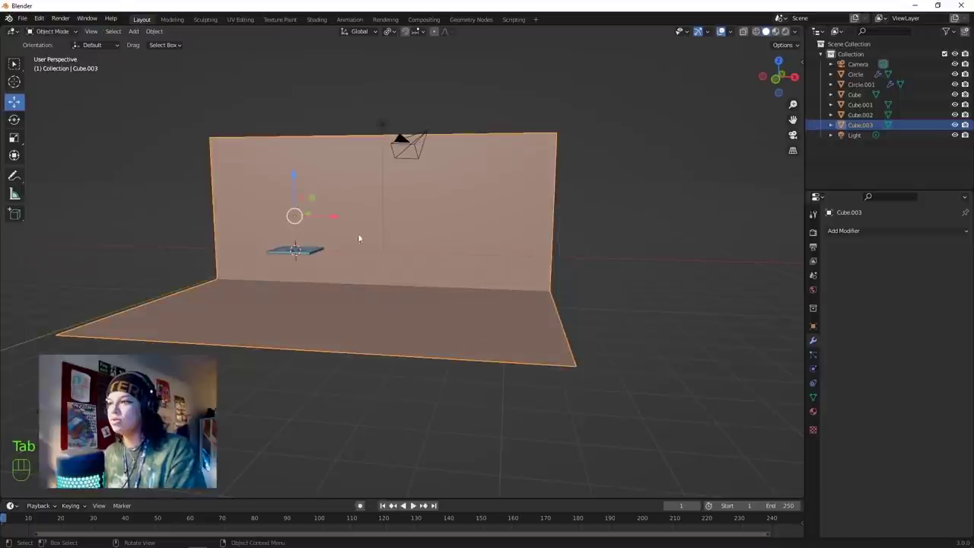
{"action": "left_click_drag", "start_coordinate": [327, 219], "coordinate": [245, 215]}
Enter Edit Mode on the backdrop and select the inner corner edge where its floor meets the wall.
{"action": "key", "text": "Tab"}
{"action": "middle_click_drag", "start_coordinate": [327, 236], "coordinate": [347, 324]}
{"action": "scroll", "coordinate": [285, 284], "scroll_direction": "up", "scroll_amount": 1}
{"action": "left_click", "coordinate": [392, 271]}
{"action": "scroll", "coordinate": [406, 280], "scroll_direction": "down", "scroll_amount": 3}
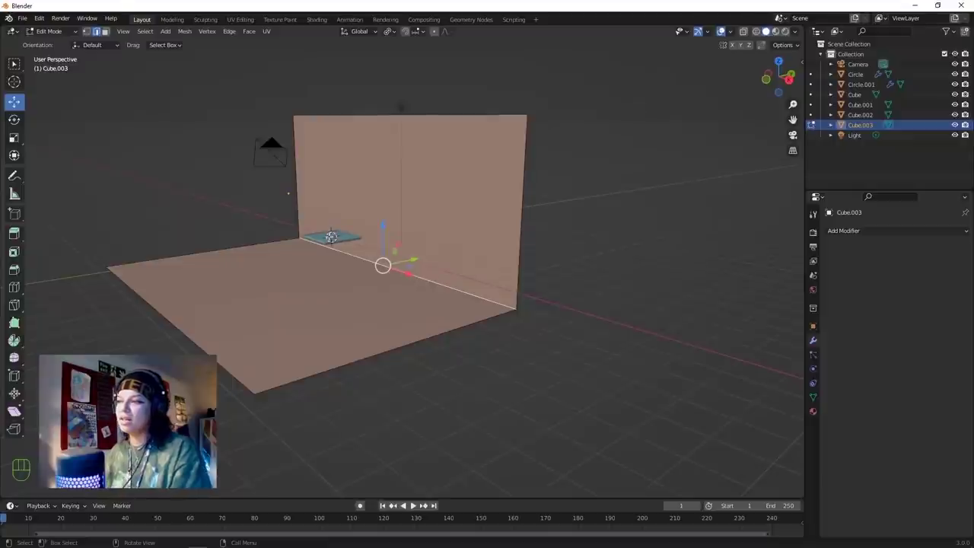
{"action": "scroll", "coordinate": [383, 264], "scroll_direction": "up", "scroll_amount": 3}
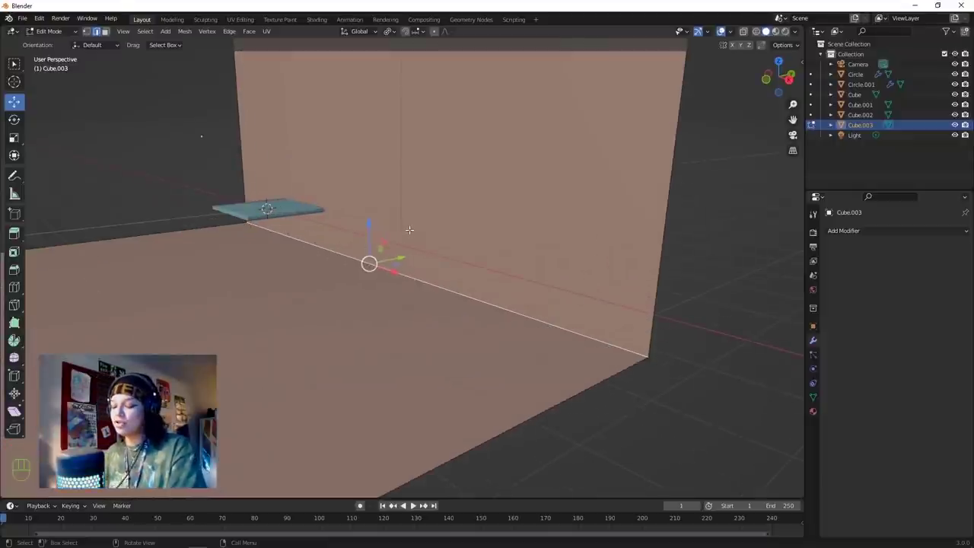
Try bevelling the floor-wall corner about 0.69 m wide with 16 segments, inspect its profile from the side, and undo the bevel.
{"action": "key", "text": "ctrl+b"}
{"action": "scroll", "coordinate": [457, 343], "scroll_direction": "up", "scroll_amount": 6}
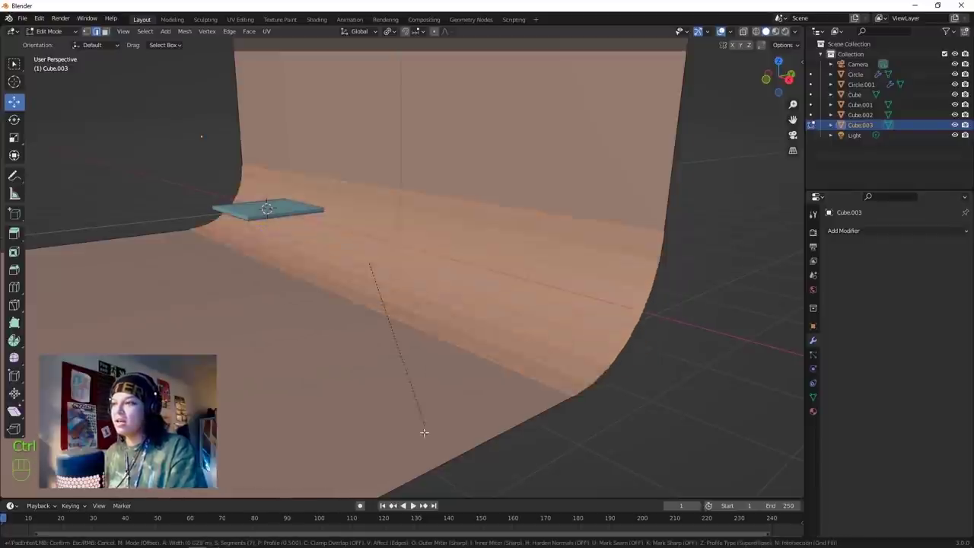
{"action": "scroll", "coordinate": [492, 411], "scroll_direction": "down", "scroll_amount": 6}
{"action": "scroll", "coordinate": [495, 393], "scroll_direction": "up", "scroll_amount": 4}
{"action": "scroll", "coordinate": [495, 396], "scroll_direction": "up", "scroll_amount": 11}
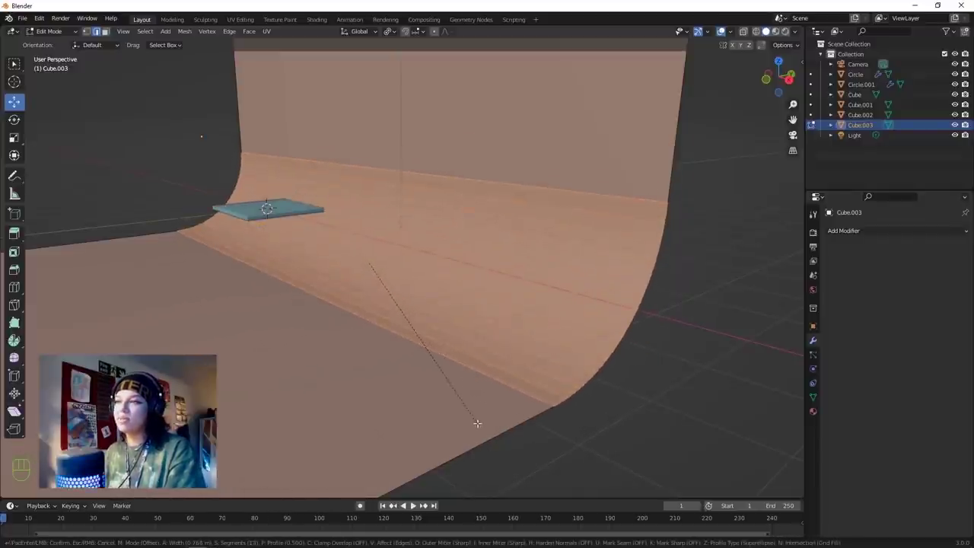
{"action": "left_click", "coordinate": [469, 416]}
{"action": "middle_click_drag", "start_coordinate": [469, 416], "coordinate": [499, 359]}
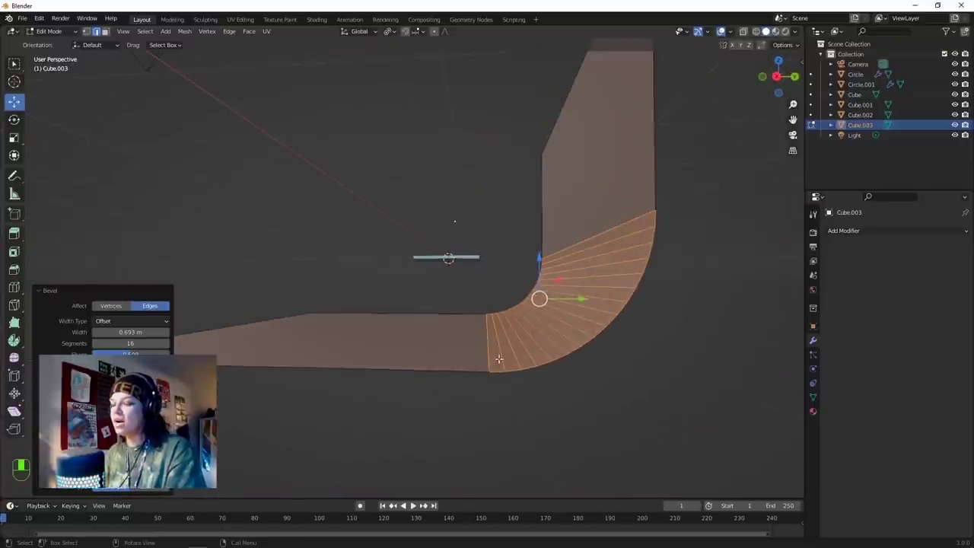
{"action": "key", "text": "KP_1"}
{"action": "key", "text": "KP_3"}
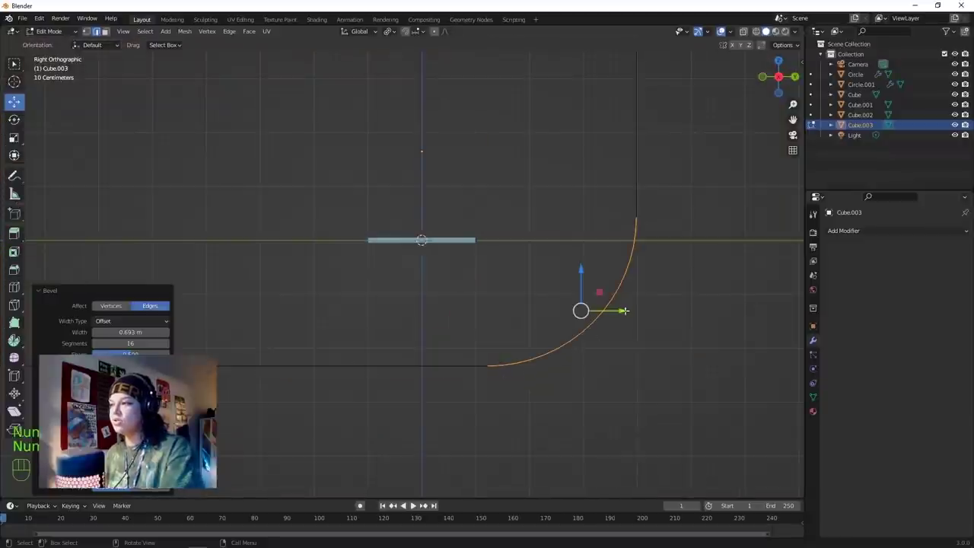
{"action": "key", "text": "ctrl+z"}
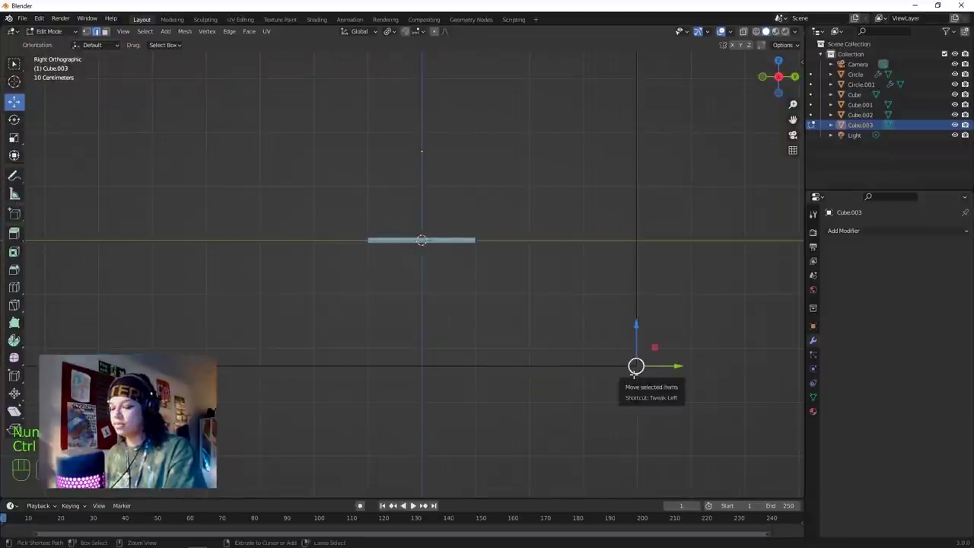
Try a wider bevel on the floor-wall corner in the side view, inspect it in perspective, and undo it.
{"action": "key", "text": "ctrl+b"}
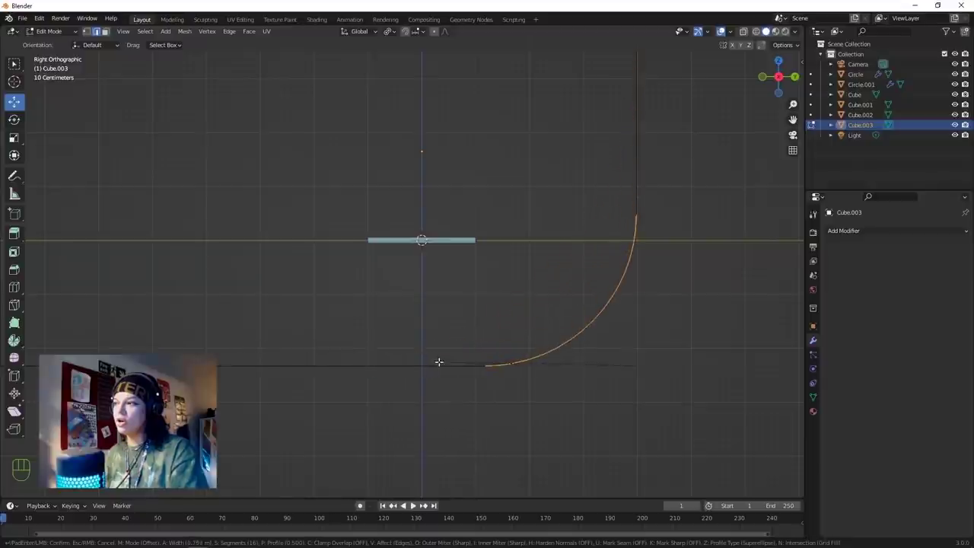
{"action": "left_click", "coordinate": [455, 398]}
{"action": "middle_click_drag", "start_coordinate": [477, 420], "coordinate": [549, 431]}
{"action": "key", "text": "ctrl+z"}
Bevel the floor-wall corner edge into a smooth multi-segment curve and return to Object Mode.
{"action": "key", "text": "ctrl+b"}
{"action": "scroll", "coordinate": [639, 407], "scroll_direction": "up", "scroll_amount": 4}
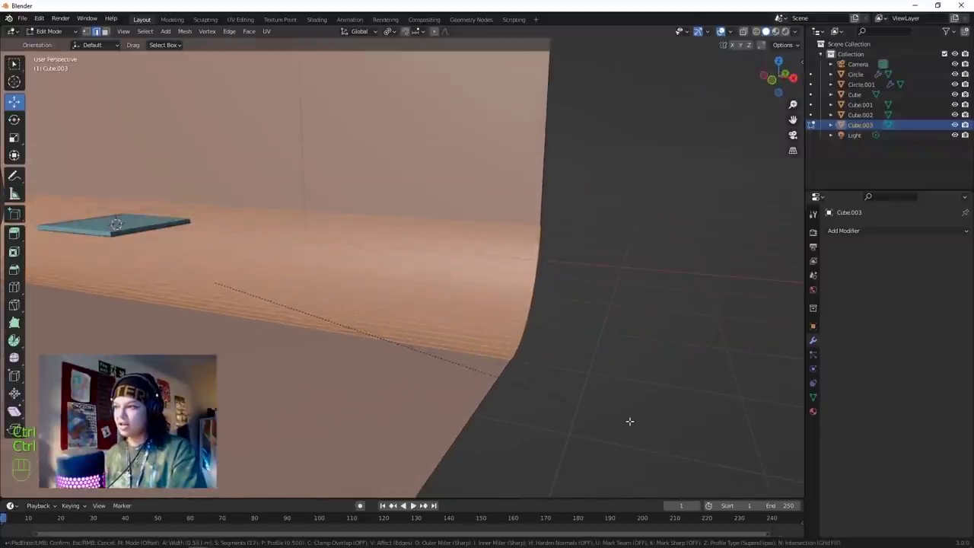
{"action": "left_click", "coordinate": [625, 420]}
{"action": "key", "text": "Tab"}
Apply smooth shading to the curved backdrop and check its surface.
{"action": "middle_click_drag", "start_coordinate": [553, 391], "coordinate": [436, 282]}
{"action": "right_click", "coordinate": [271, 264]}
{"action": "scroll", "coordinate": [479, 293], "scroll_direction": "up", "scroll_amount": 5}
{"action": "scroll", "coordinate": [535, 301], "scroll_direction": "down", "scroll_amount": 6}
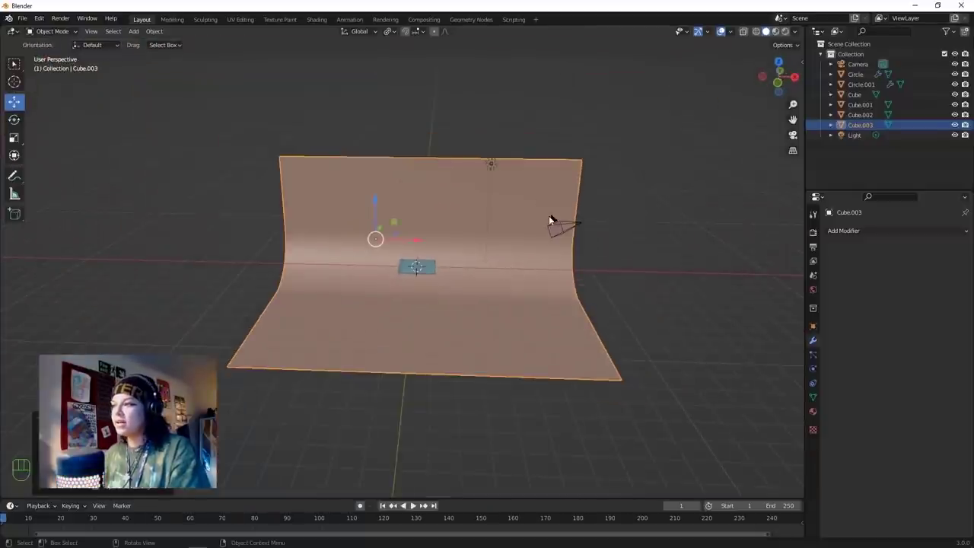
Add an area light at the centre of the scene.
{"action": "scroll", "coordinate": [433, 293], "scroll_direction": "down", "scroll_amount": 2}
{"action": "scroll", "coordinate": [433, 292], "scroll_direction": "up", "scroll_amount": 5}
{"action": "middle_click_drag", "start_coordinate": [432, 293], "coordinate": [488, 338]}
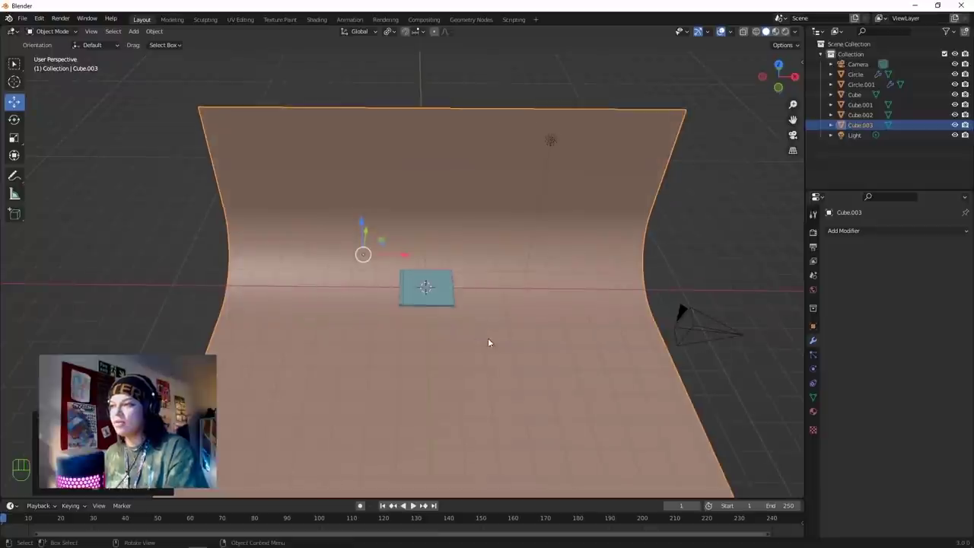
{"action": "scroll", "coordinate": [488, 336], "scroll_direction": "down", "scroll_amount": 4}
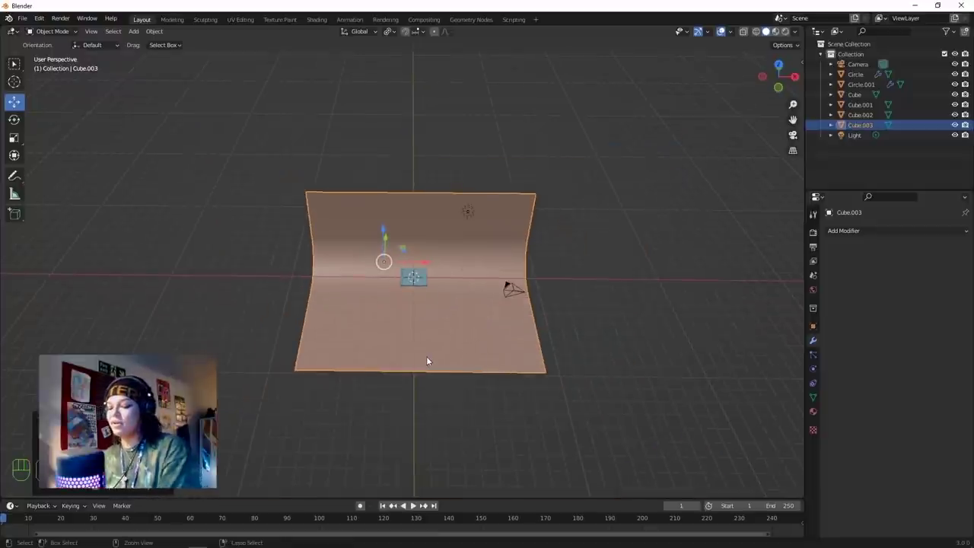
{"action": "key", "text": "shift+a"}
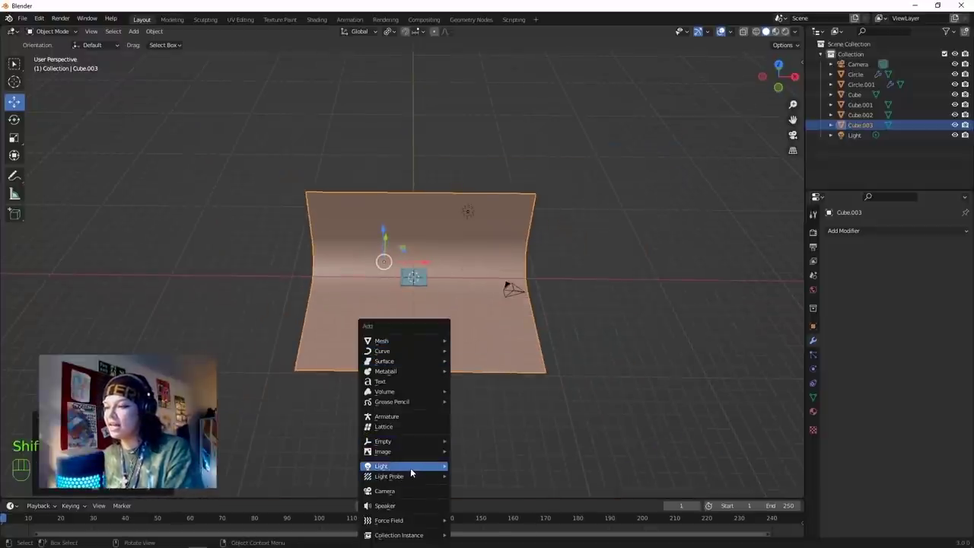
{"action": "mouse_move", "coordinate": [421, 469]}
{"action": "left_click", "coordinate": [488, 499]}
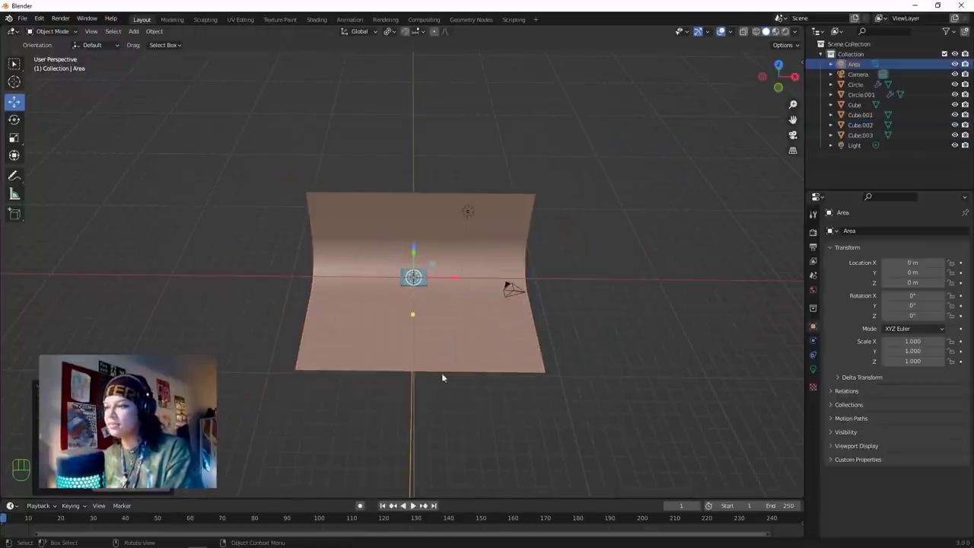
In the side view, tilt the area light to about 56.6° on X and move it to about Y -4.56 m, Z 4.07 m.
{"action": "middle_click_drag", "start_coordinate": [435, 329], "coordinate": [440, 342]}
{"action": "scroll", "coordinate": [435, 332], "scroll_direction": "up", "scroll_amount": 3}
{"action": "scroll", "coordinate": [437, 333], "scroll_direction": "up", "scroll_amount": 1}
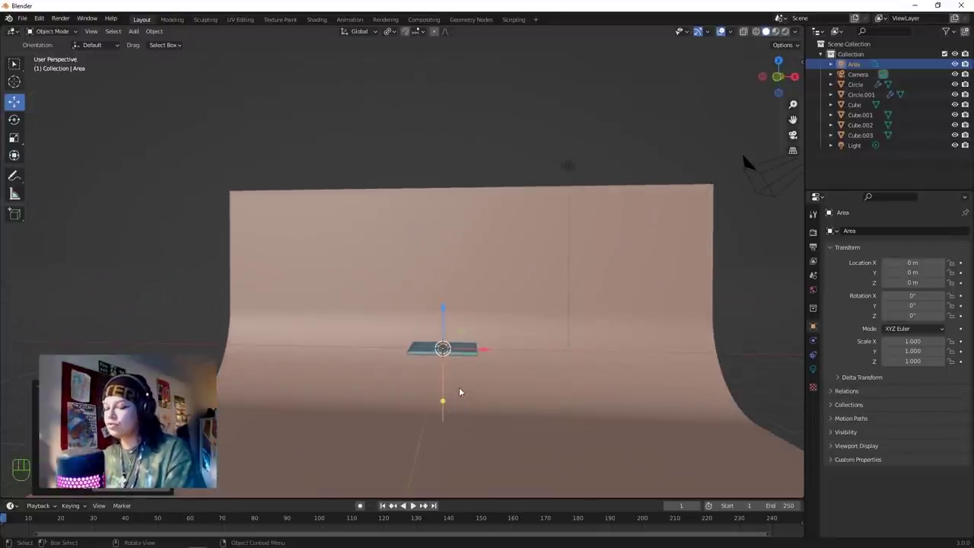
{"action": "key", "text": "KP_3"}
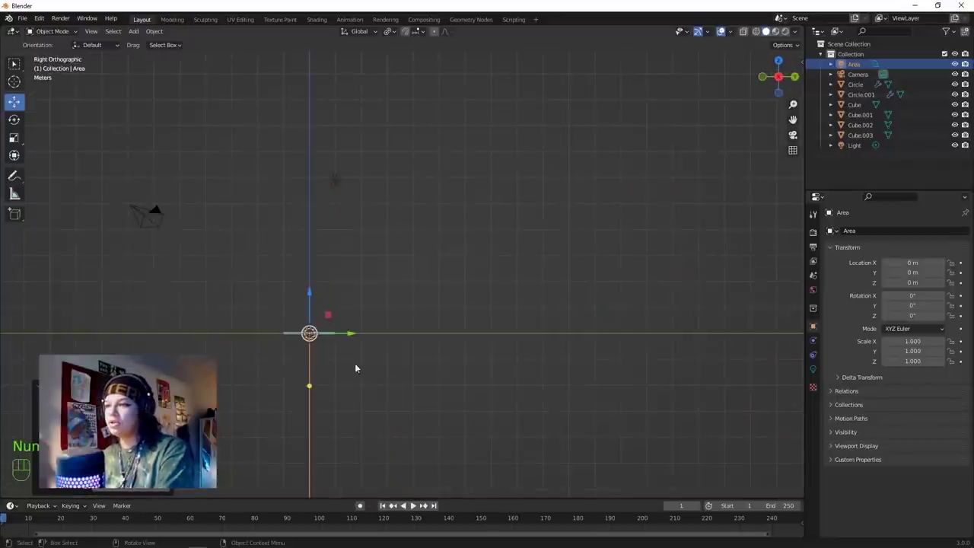
{"action": "key", "text": "r"}
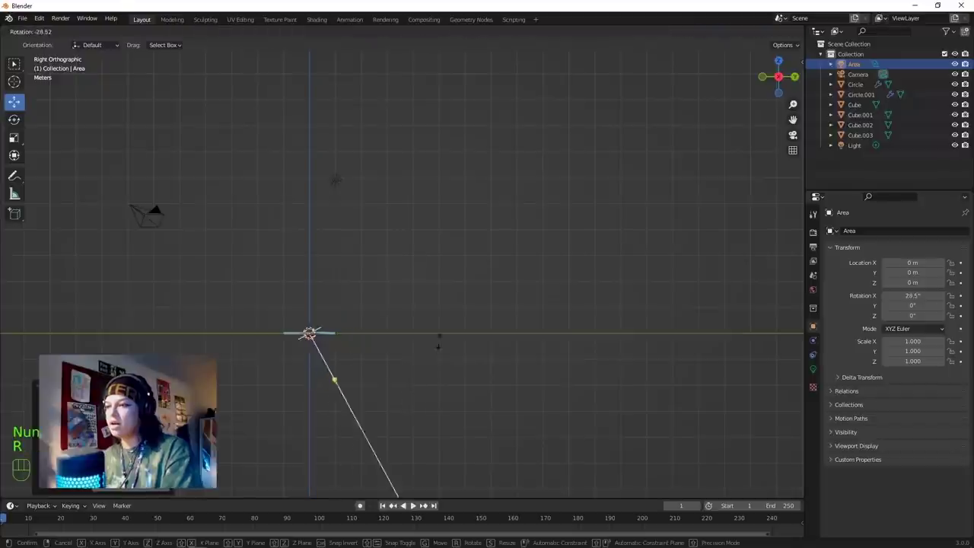
{"action": "left_click", "coordinate": [442, 270]}
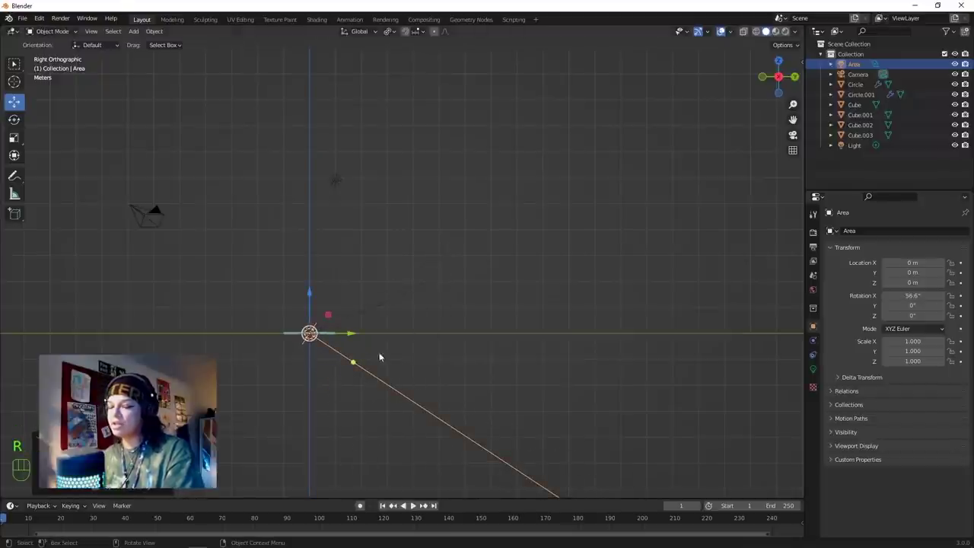
{"action": "key", "text": "g"}
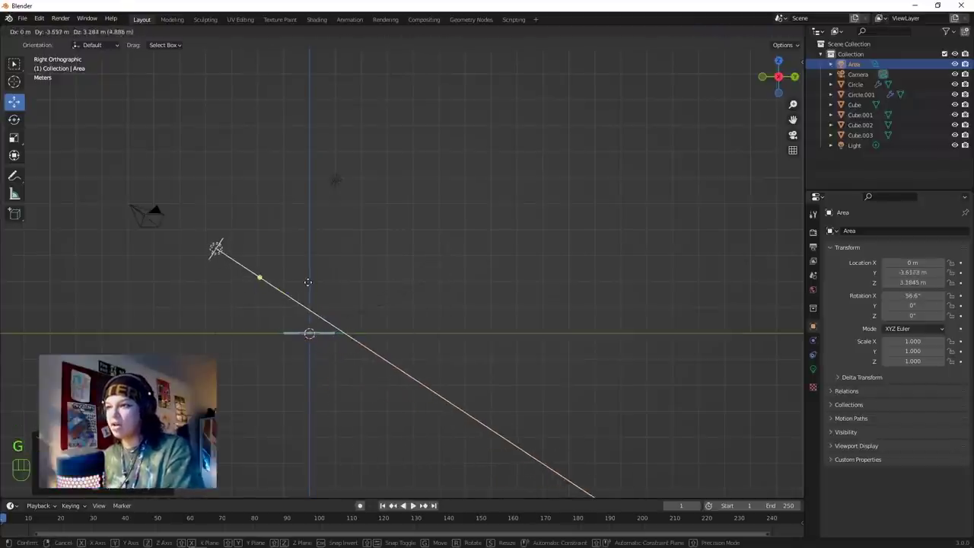
{"action": "left_click", "coordinate": [281, 318]}
In the top view, move the area light to about X -4.8 m, Y -5.43 m and rotate it to about -42.1° on Z.
{"action": "middle_click_drag", "start_coordinate": [280, 318], "coordinate": [412, 353]}
{"action": "key", "text": "KP_7"}
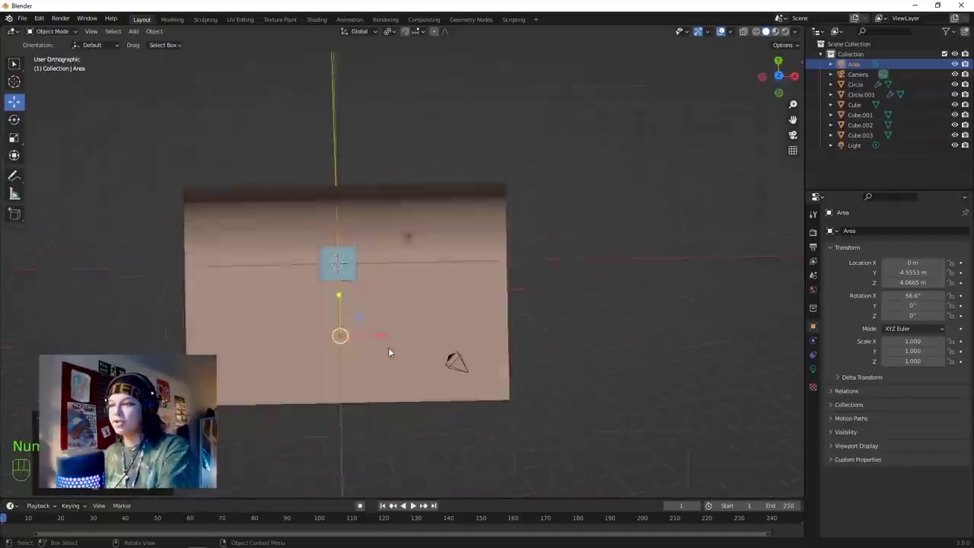
{"action": "key", "text": "g"}
{"action": "key", "text": "r"}
{"action": "left_click", "coordinate": [329, 394]}
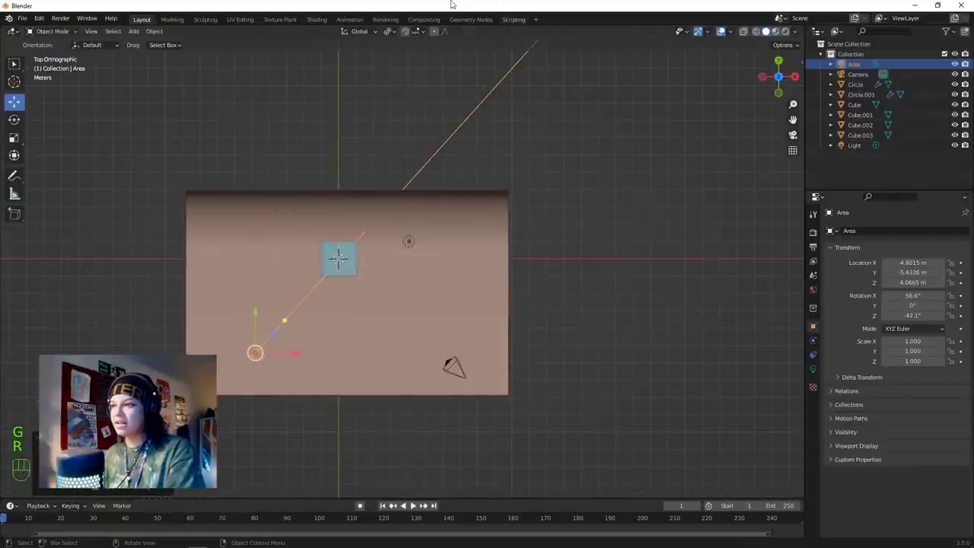
Duplicate the area light, rotate the copy to about 40.9° on Z, and place it at about X 3.31 m, Y -3.74 m.
{"action": "key", "text": "shift+d"}
{"action": "key", "text": "r"}
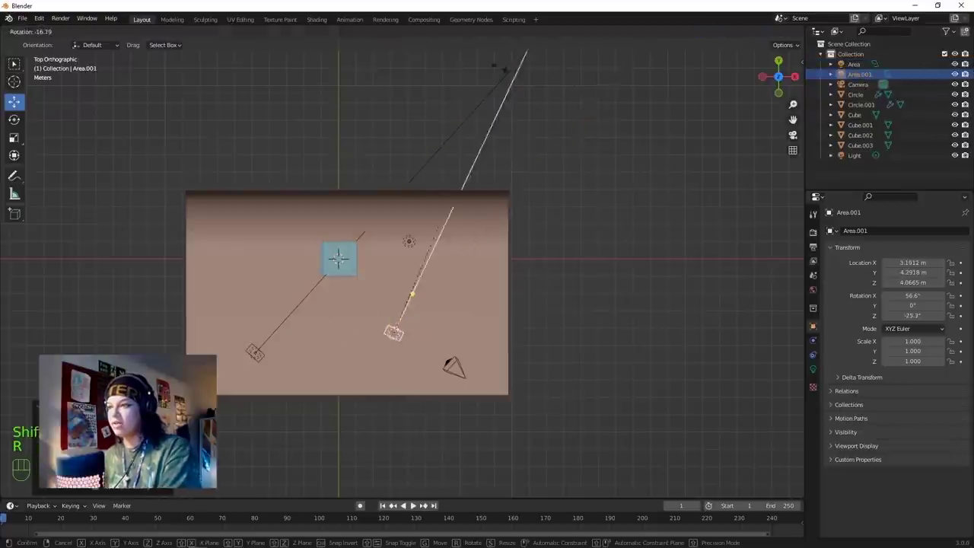
{"action": "key", "text": "g"}
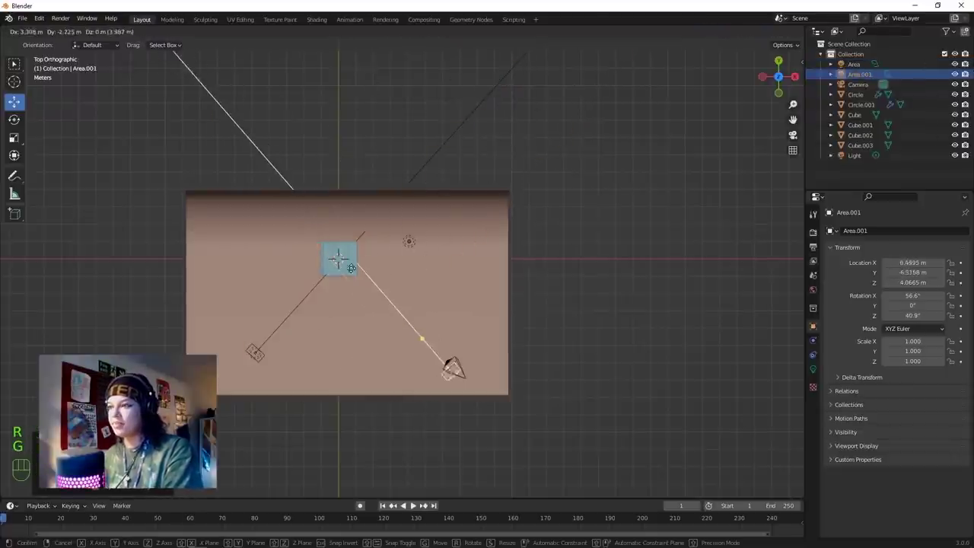
{"action": "left_click", "coordinate": [299, 224]}
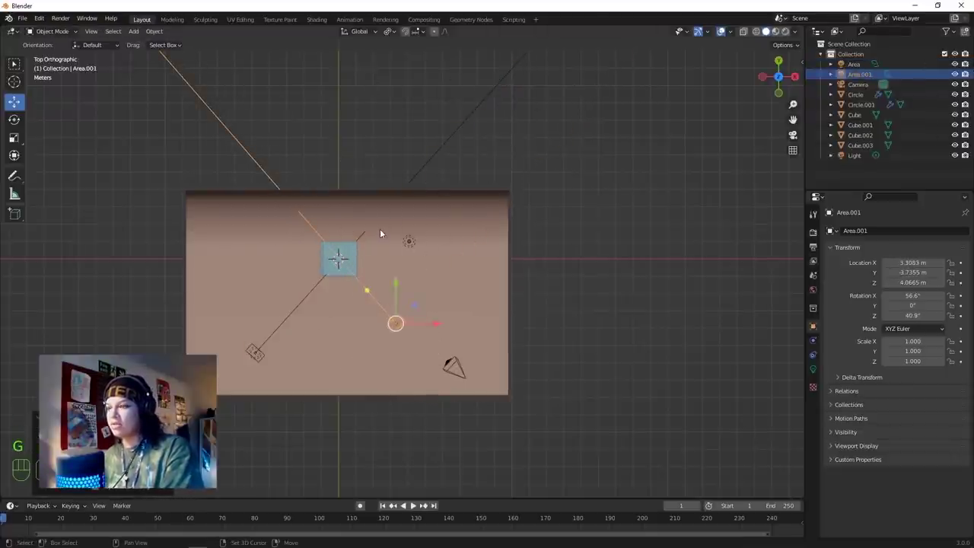
Duplicate the second area light, rotate the copy to about 58.3° on Z, and place it beside the CD case at about Z 1.6 m.
{"action": "key", "text": "shift+d"}
{"action": "key", "text": "r"}
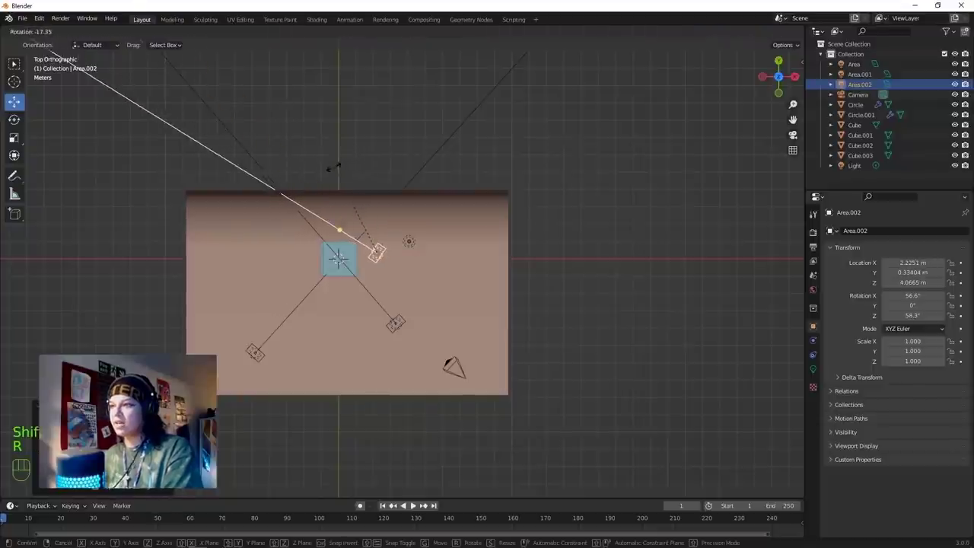
{"action": "key", "text": "g"}
{"action": "left_click", "coordinate": [398, 190]}
{"action": "middle_click_drag", "start_coordinate": [398, 190], "coordinate": [391, 179]}
{"action": "scroll", "coordinate": [418, 152], "scroll_direction": "down", "scroll_amount": 2}
{"action": "middle_click_drag", "start_coordinate": [406, 99], "coordinate": [425, 65]}
{"action": "left_click_drag", "start_coordinate": [425, 70], "coordinate": [432, 171]}
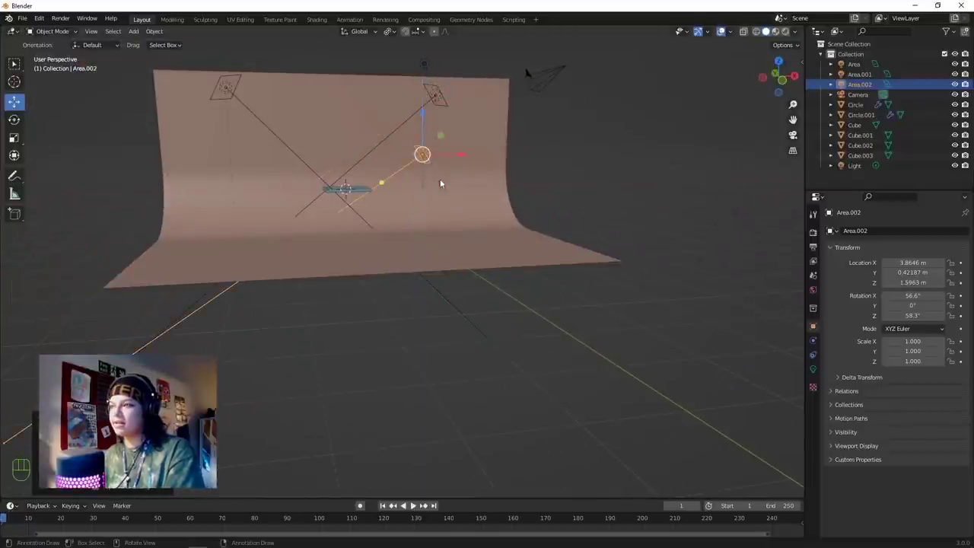
In the front view, move the third area light along X to about 2.41 m and rotate it to aim at the CD case.
{"action": "key", "text": "KP_1"}
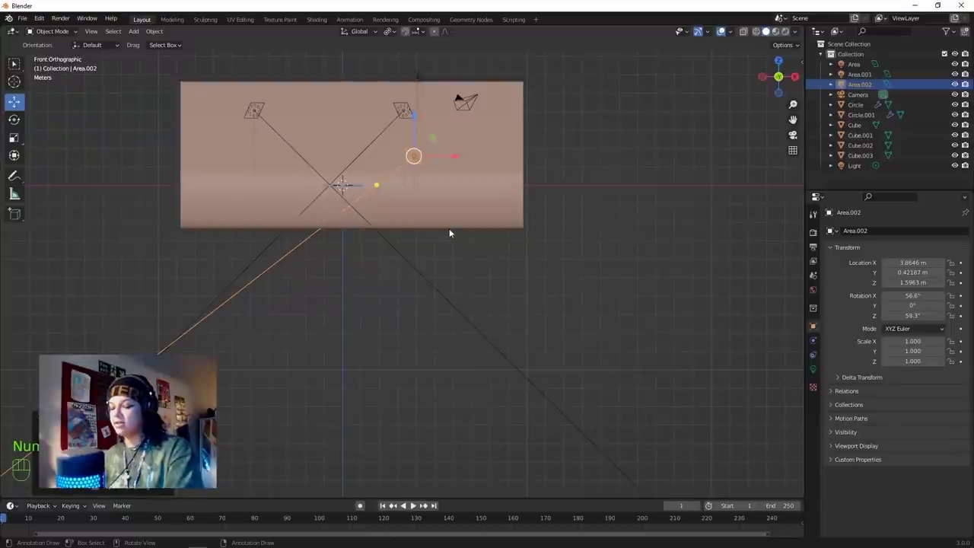
{"action": "key", "text": "r"}
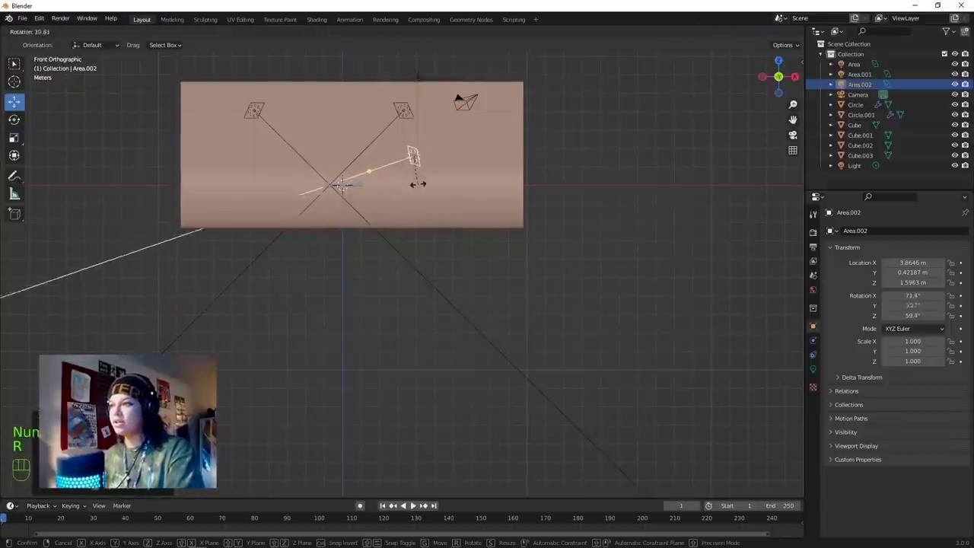
{"action": "left_click", "coordinate": [420, 187]}
{"action": "key", "text": "g"}
{"action": "key", "text": "x"}
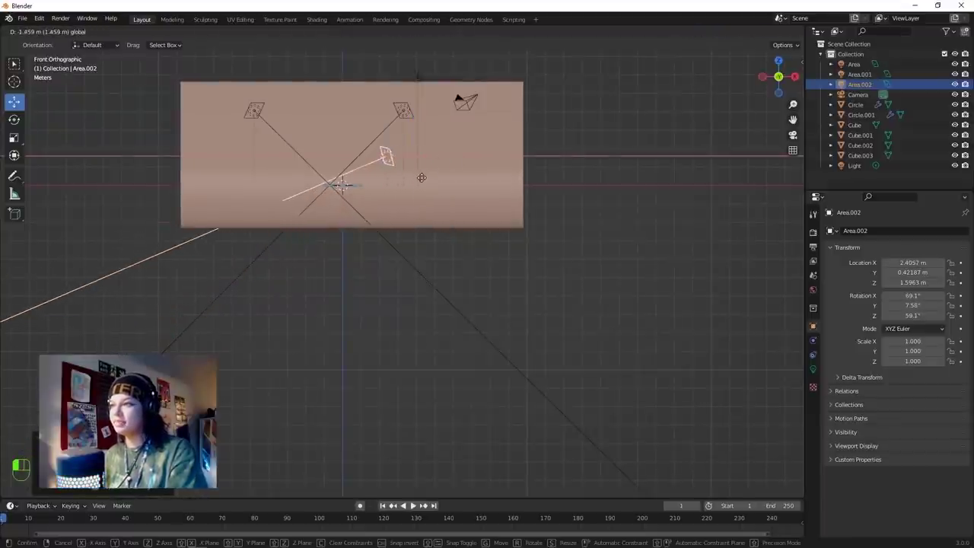
{"action": "left_click_drag", "start_coordinate": [422, 177], "coordinate": [422, 178]}
{"action": "key", "text": "r"}
{"action": "left_click", "coordinate": [413, 179]}
Lower the second area light along Z to about 2.82 m and rotate it in the front view to aim at the CD case.
{"action": "middle_click_drag", "start_coordinate": [411, 177], "coordinate": [378, 190]}
{"action": "scroll", "coordinate": [409, 198], "scroll_direction": "down", "scroll_amount": 1}
{"action": "left_click", "coordinate": [426, 160]}
{"action": "left_click_drag", "start_coordinate": [405, 90], "coordinate": [396, 123]}
{"action": "left_click", "coordinate": [396, 134]}
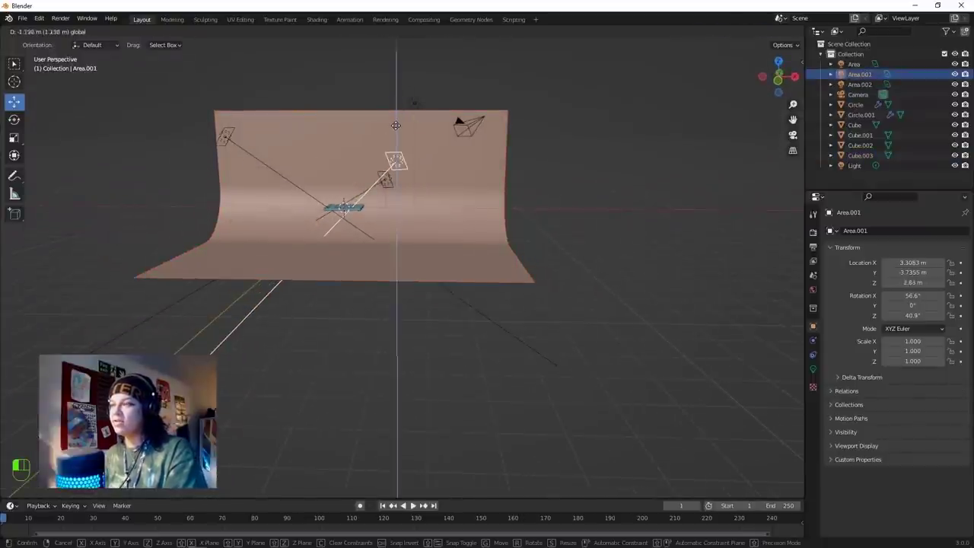
{"action": "left_click", "coordinate": [396, 126]}
{"action": "key", "text": "KP_7"}
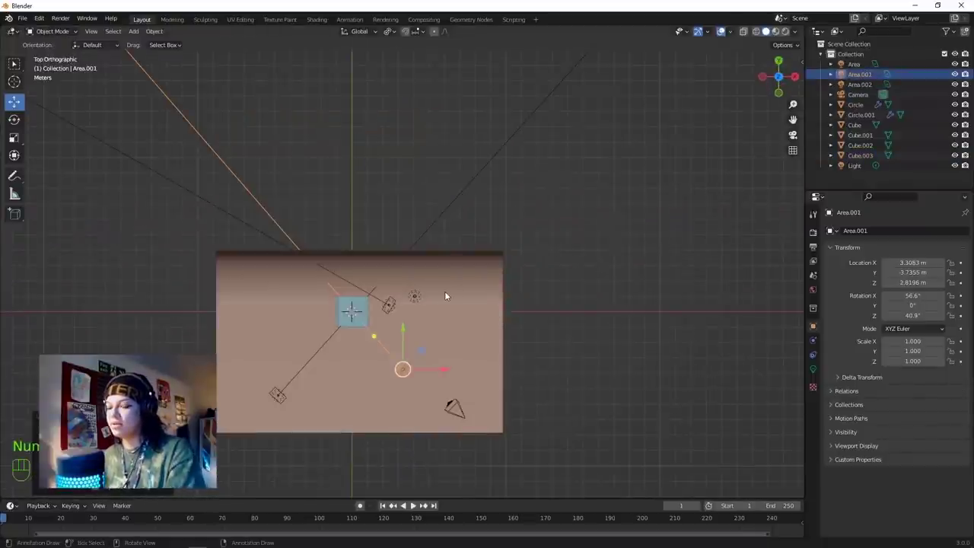
{"action": "key", "text": "KP_1"}
{"action": "key", "text": "r"}
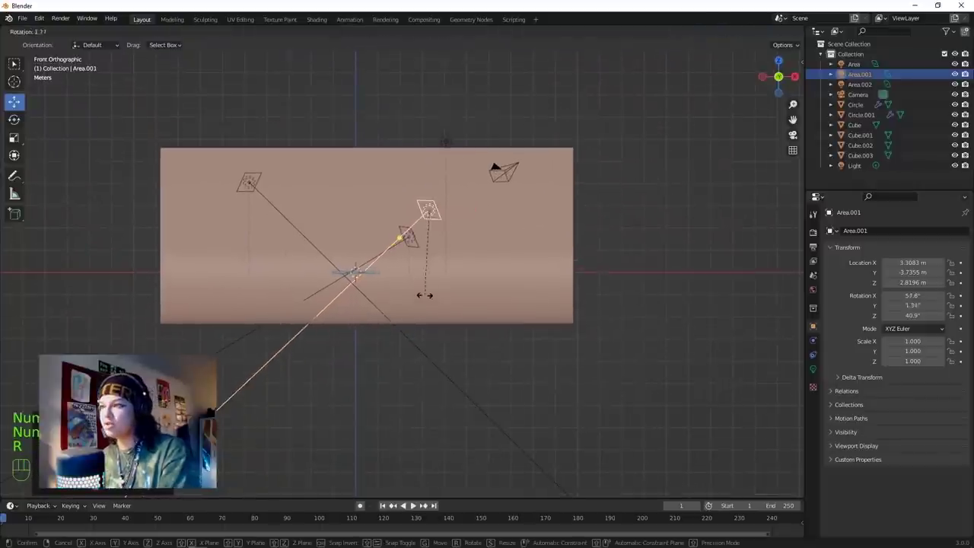
{"action": "left_click", "coordinate": [369, 248]}
Raise the first area light along Z and rotate it in the front view to re-aim it at the CD case.
{"action": "left_click", "coordinate": [254, 185]}
{"action": "left_click_drag", "start_coordinate": [250, 144], "coordinate": [247, 118]}
{"action": "key", "text": "r"}
{"action": "left_click", "coordinate": [359, 229]}
Select the backdrop and scale it up uniformly in two passes to make it much larger around the CD case.
{"action": "middle_click_drag", "start_coordinate": [360, 230], "coordinate": [347, 196]}
{"action": "scroll", "coordinate": [347, 196], "scroll_direction": "up", "scroll_amount": 5}
{"action": "scroll", "coordinate": [359, 183], "scroll_direction": "down", "scroll_amount": 3}
{"action": "middle_click_drag", "start_coordinate": [356, 222], "coordinate": [392, 197]}
{"action": "left_click", "coordinate": [392, 197]}
{"action": "key", "text": "s"}
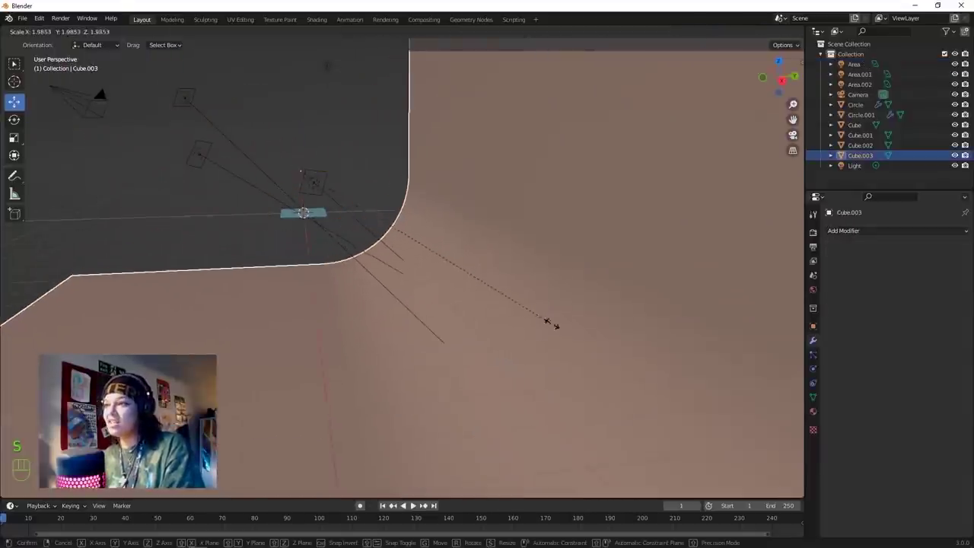
{"action": "left_click", "coordinate": [566, 325]}
{"action": "scroll", "coordinate": [406, 210], "scroll_direction": "down", "scroll_amount": 7}
{"action": "key", "text": "s"}
{"action": "left_click", "coordinate": [482, 307]}
Raise the enlarged backdrop along Z to bring its floor back up beneath the CD case.
{"action": "middle_click_drag", "start_coordinate": [482, 308], "coordinate": [399, 228]}
{"action": "left_click_drag", "start_coordinate": [376, 201], "coordinate": [376, 193]}
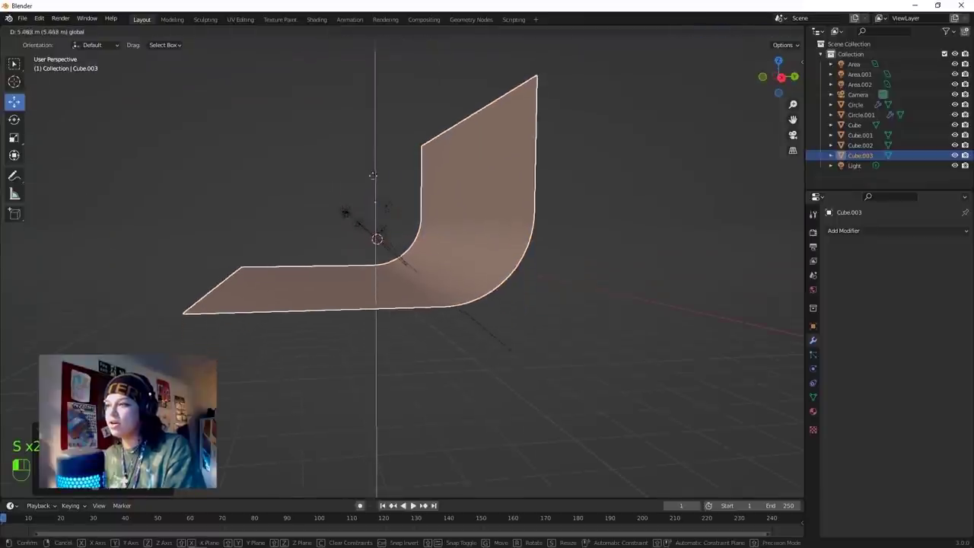
{"action": "left_click", "coordinate": [425, 245]}
Select the third area light and move it away from the CD case in top view to about X 11.3 m, Y 4.5 m.
{"action": "scroll", "coordinate": [437, 254], "scroll_direction": "up", "scroll_amount": 5}
{"action": "middle_click_drag", "start_coordinate": [463, 274], "coordinate": [326, 326]}
{"action": "left_click", "coordinate": [315, 280]}
{"action": "key", "text": "KP_7"}
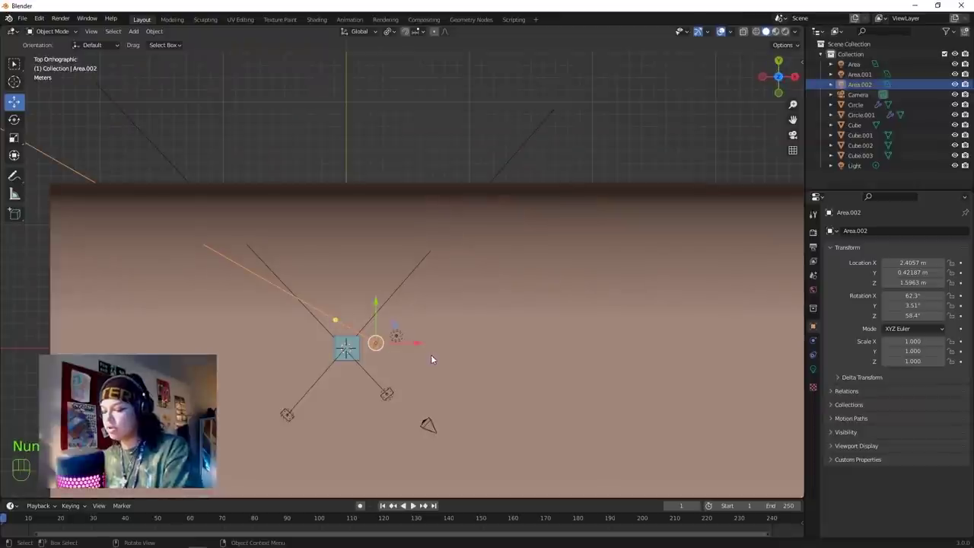
{"action": "key", "text": "g"}
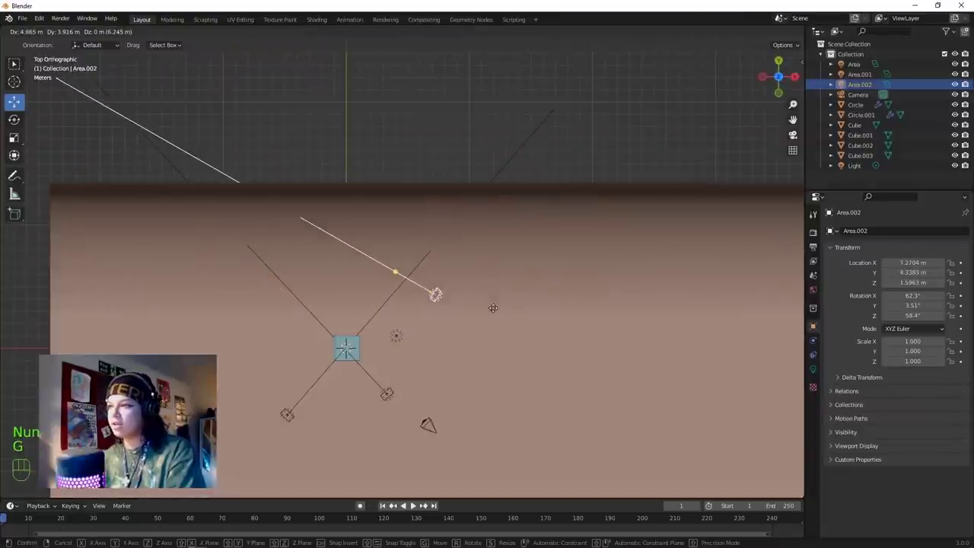
{"action": "left_click", "coordinate": [542, 309]}
{"action": "middle_click_drag", "start_coordinate": [460, 218], "coordinate": [446, 191]}
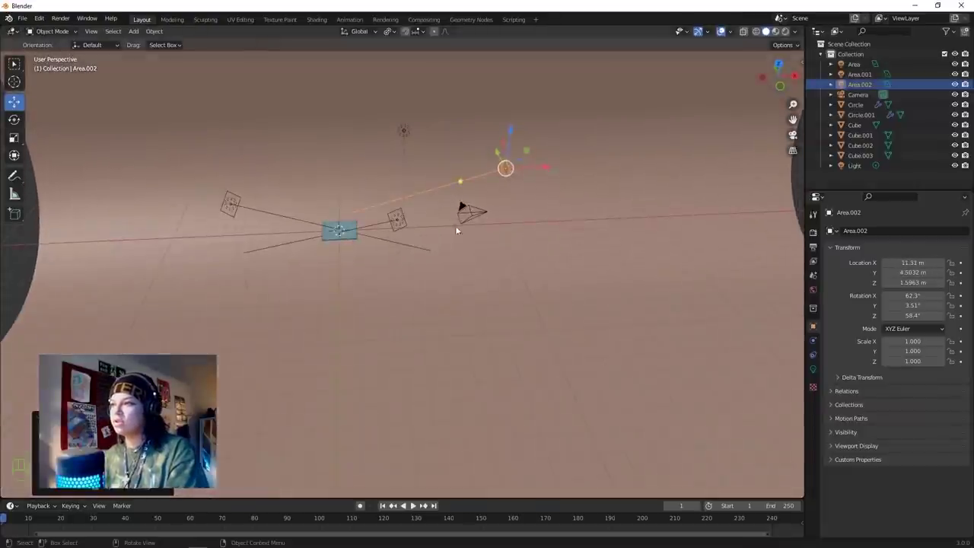
Select the backdrop and switch the viewport to rendered shading.
{"action": "left_click", "coordinate": [444, 289]}
{"action": "middle_click_drag", "start_coordinate": [444, 290], "coordinate": [396, 155]}
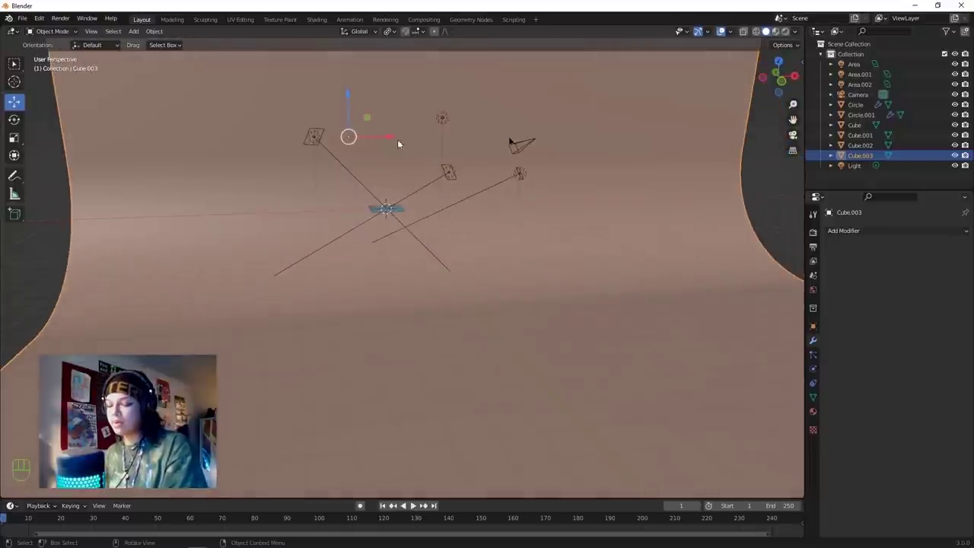
{"action": "key", "text": "z"}
{"action": "left_click", "coordinate": [385, 223]}
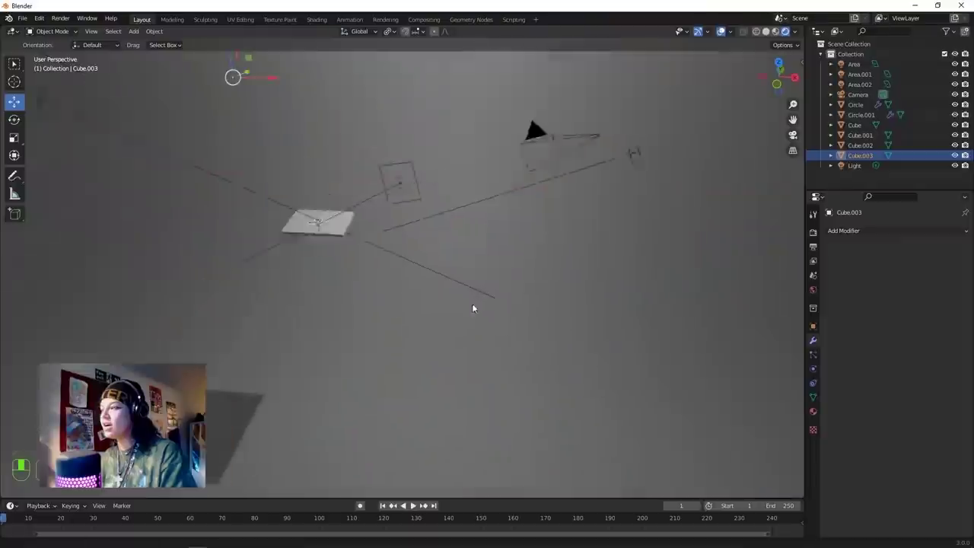
{"action": "middle_click_drag", "start_coordinate": [472, 308], "coordinate": [815, 240]}
Change the scene's render engine to Cycles and inspect the CD case in the rendered viewport.
{"action": "left_click", "coordinate": [813, 233]}
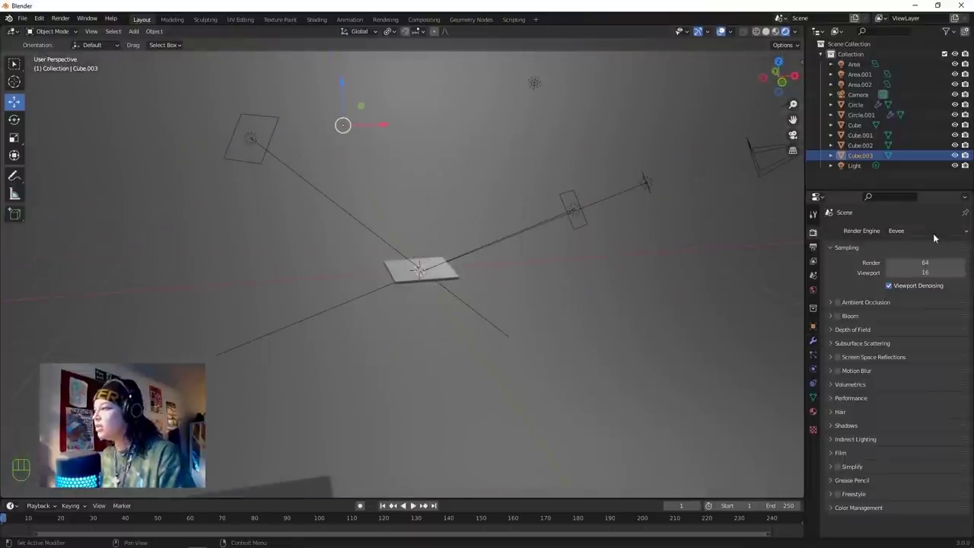
{"action": "left_click", "coordinate": [912, 235]}
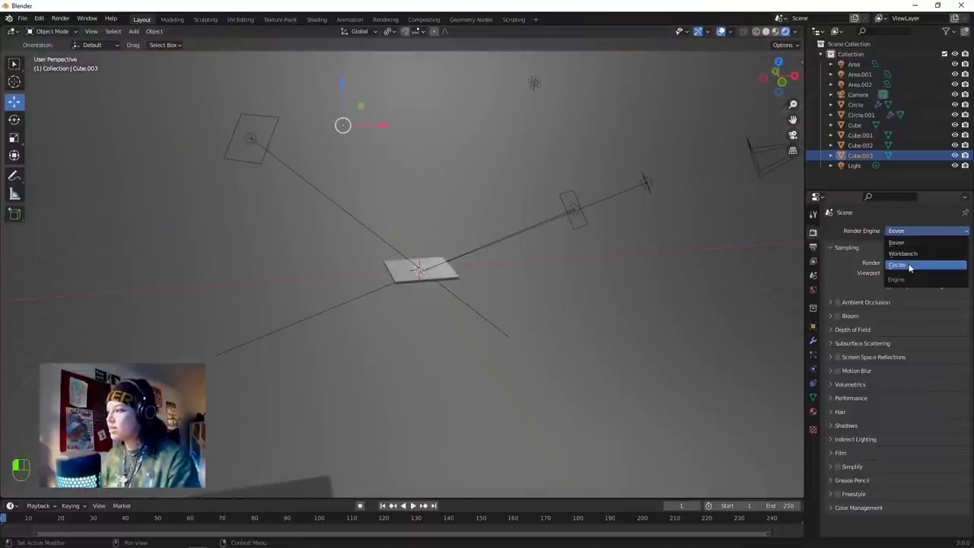
{"action": "left_click", "coordinate": [909, 264]}
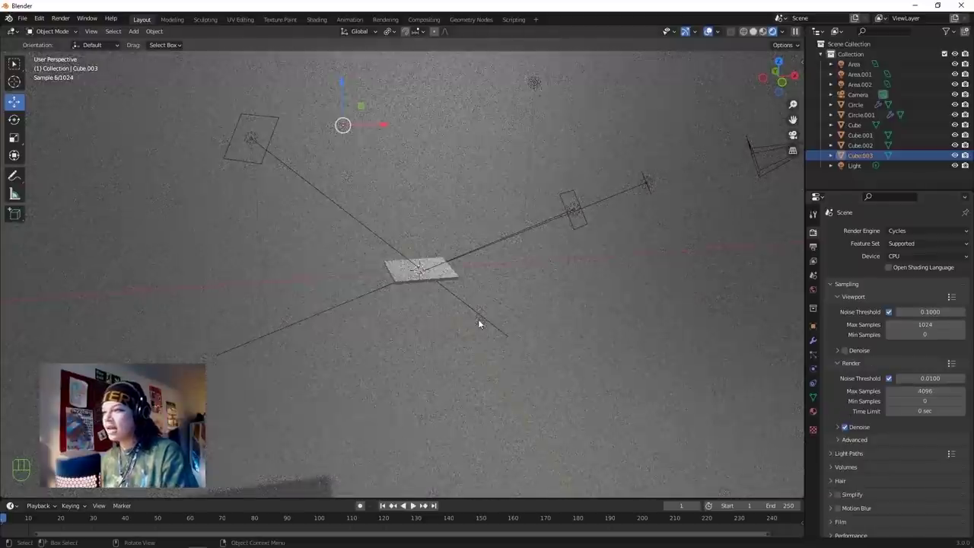
{"action": "scroll", "coordinate": [475, 227], "scroll_direction": "down", "scroll_amount": 6}
{"action": "scroll", "coordinate": [473, 236], "scroll_direction": "up", "scroll_amount": 7}
{"action": "scroll", "coordinate": [460, 240], "scroll_direction": "down", "scroll_amount": 7}
{"action": "scroll", "coordinate": [449, 243], "scroll_direction": "up", "scroll_amount": 4}
{"action": "scroll", "coordinate": [448, 252], "scroll_direction": "down", "scroll_amount": 3}
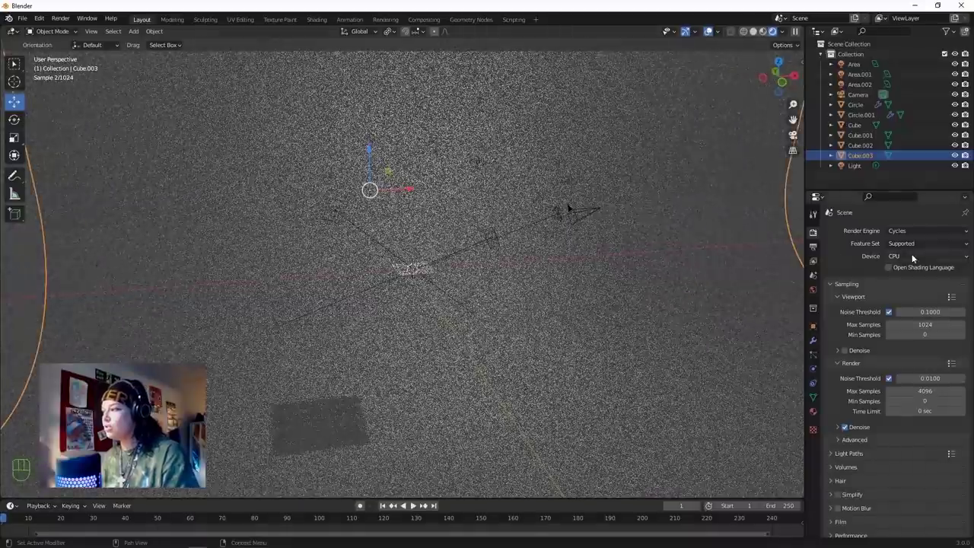
Set the Cycles render device to GPU Compute.
{"action": "left_click", "coordinate": [898, 257]}
{"action": "left_click", "coordinate": [900, 280]}
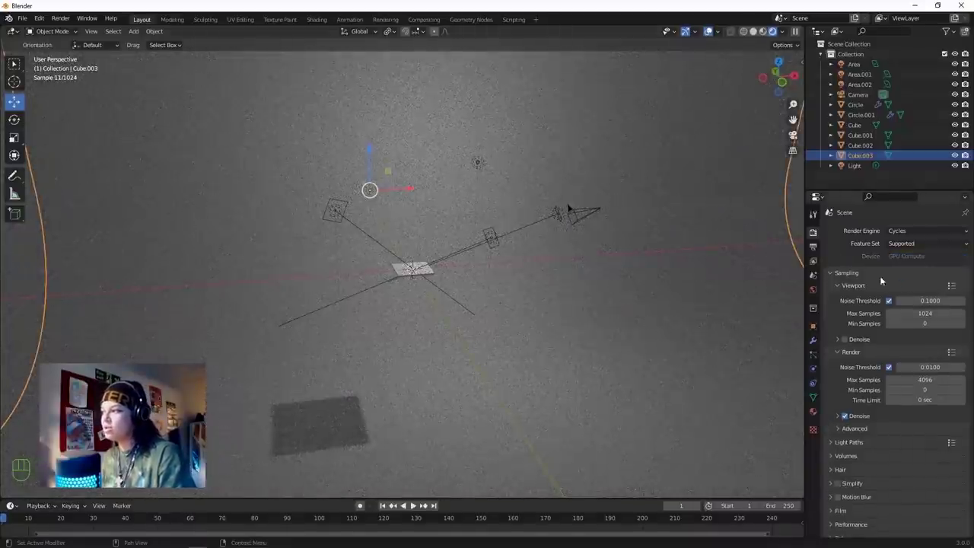
{"action": "scroll", "coordinate": [405, 279], "scroll_direction": "up", "scroll_amount": 3}
{"action": "scroll", "coordinate": [408, 278], "scroll_direction": "up", "scroll_amount": 3}
{"action": "scroll", "coordinate": [409, 279], "scroll_direction": "down", "scroll_amount": 3}
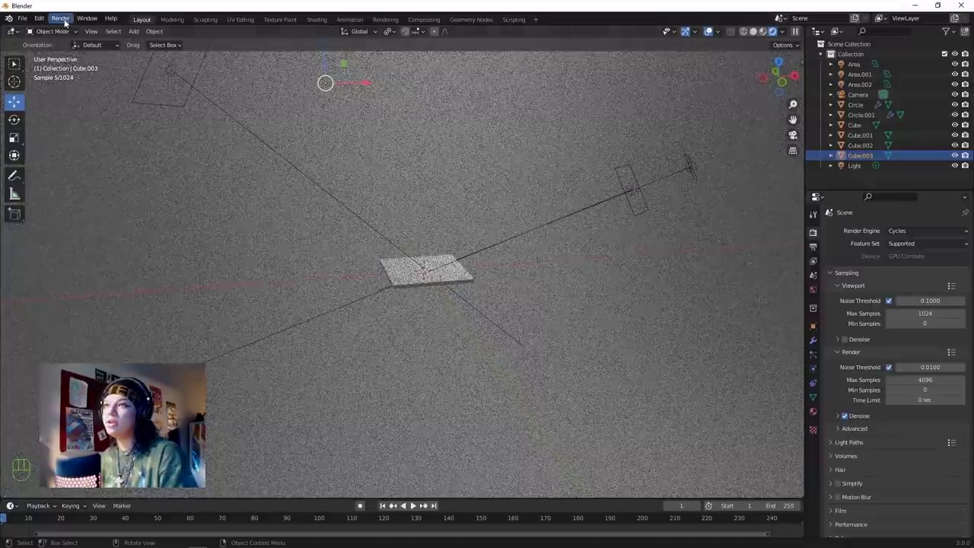
Check which Cycles render devices are enabled in the System preferences.
{"action": "left_click", "coordinate": [39, 19]}
{"action": "left_click", "coordinate": [64, 165]}
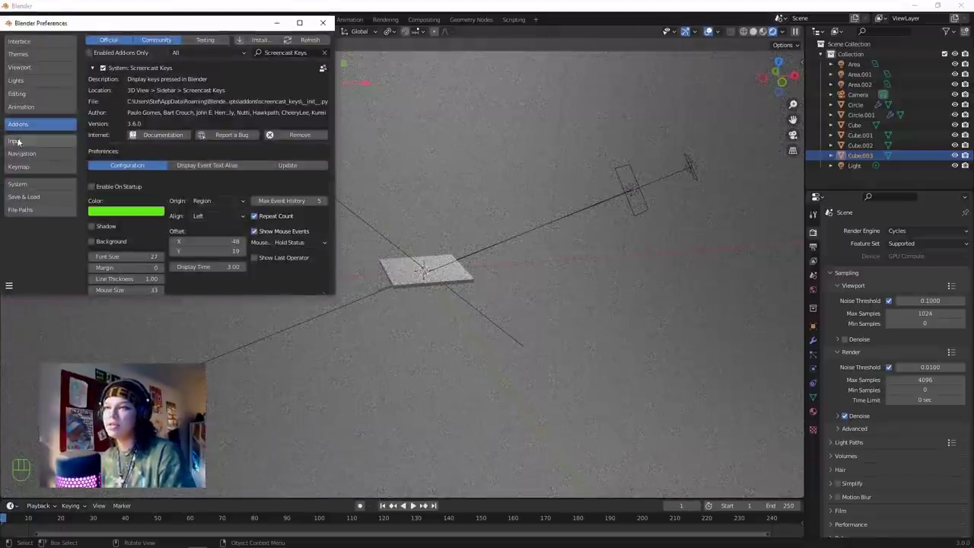
{"action": "left_click", "coordinate": [28, 185]}
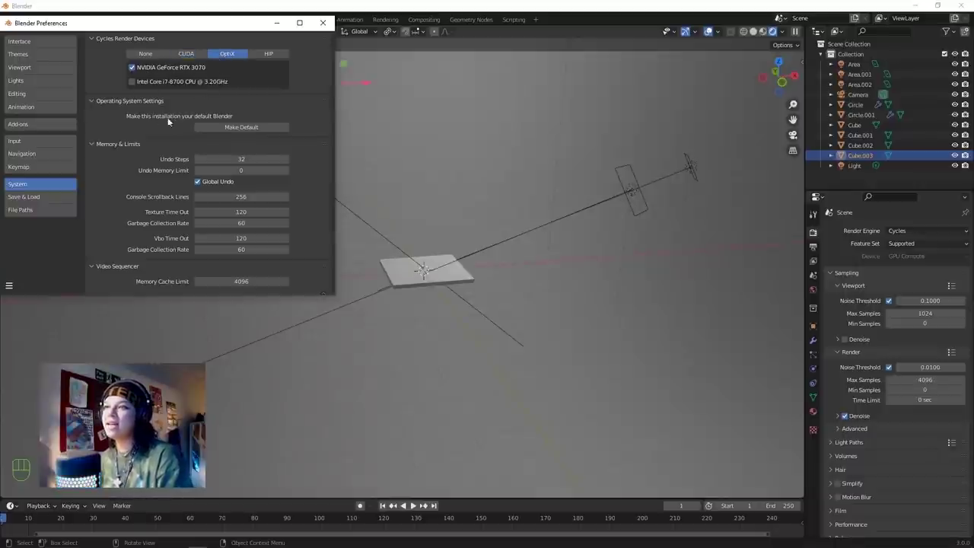
{"action": "left_click", "coordinate": [321, 23]}
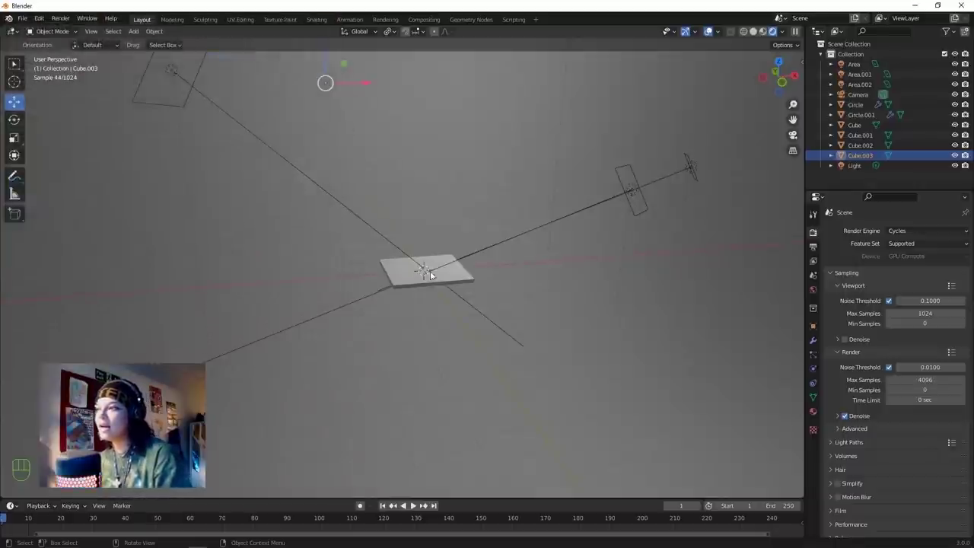
Split the 3D viewport vertically, turn the new area into a Shader Editor and widen it over most of the workspace.
{"action": "scroll", "coordinate": [433, 272], "scroll_direction": "up", "scroll_amount": 6}
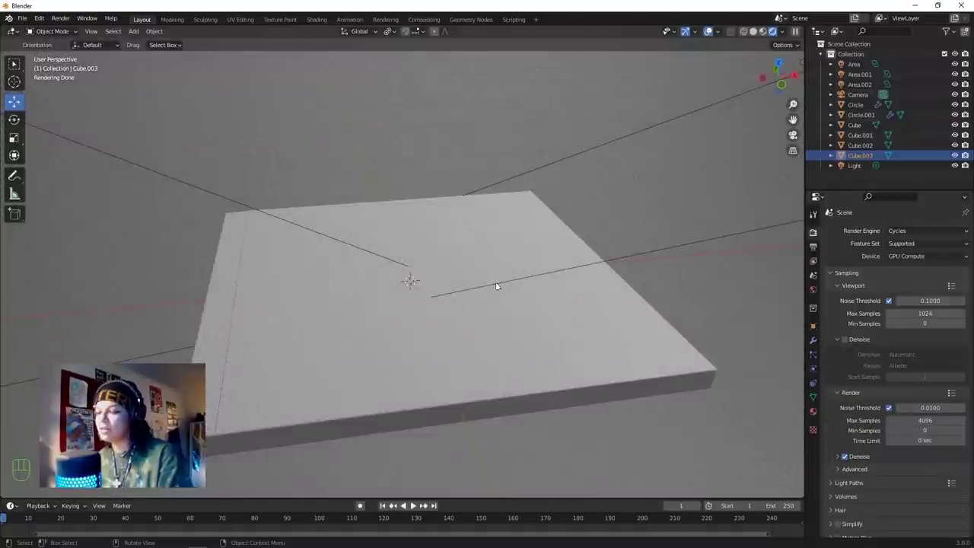
{"action": "scroll", "coordinate": [431, 288], "scroll_direction": "down", "scroll_amount": 8}
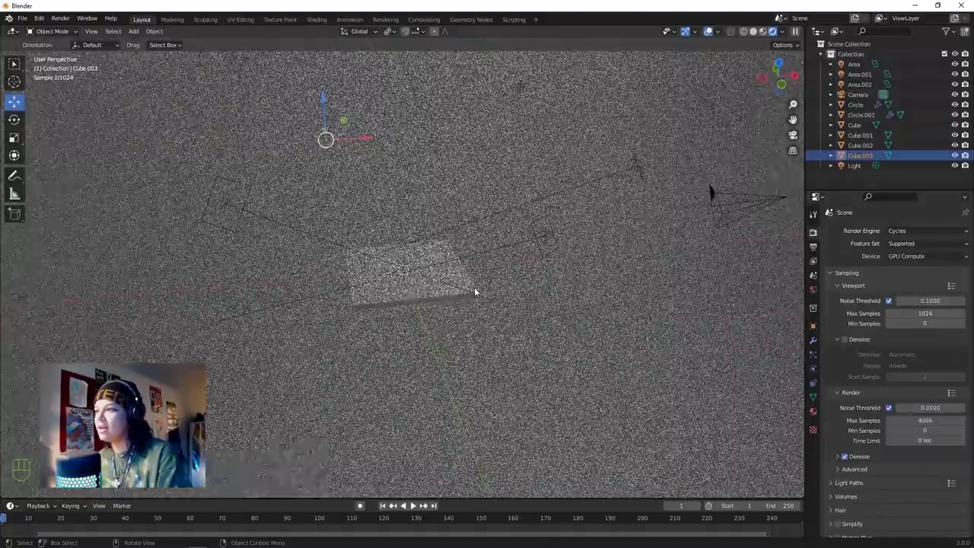
{"action": "scroll", "coordinate": [361, 233], "scroll_direction": "down", "scroll_amount": 7}
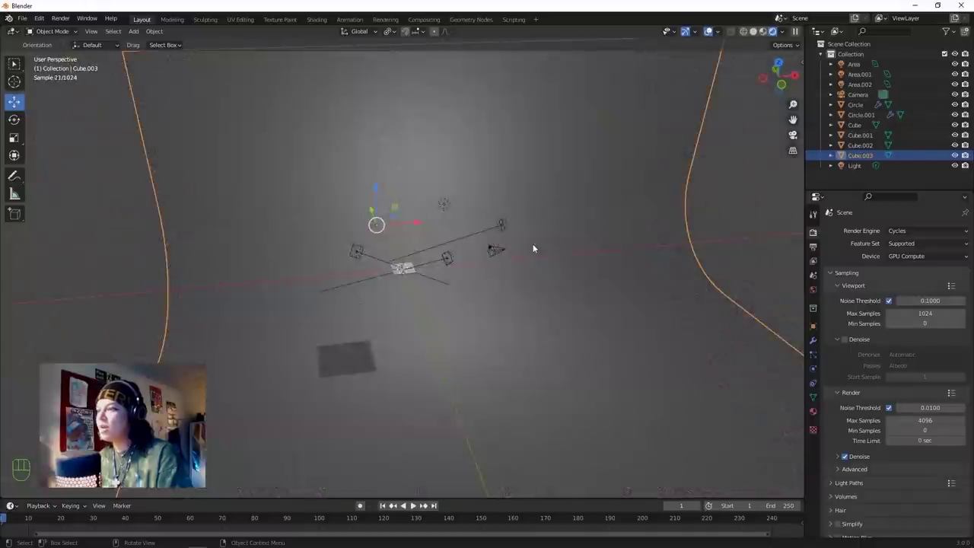
{"action": "left_click", "coordinate": [690, 243]}
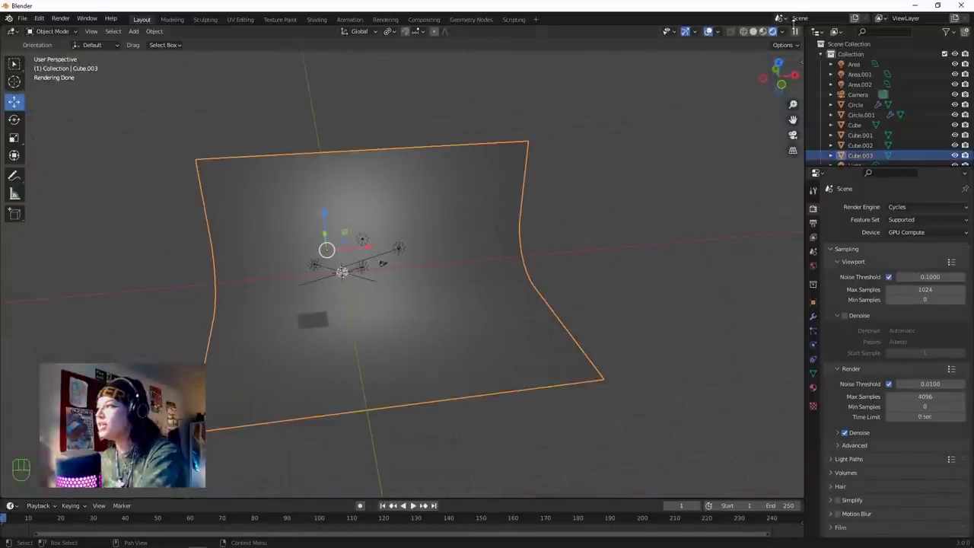
{"action": "left_click_drag", "start_coordinate": [803, 28], "coordinate": [571, 145]}
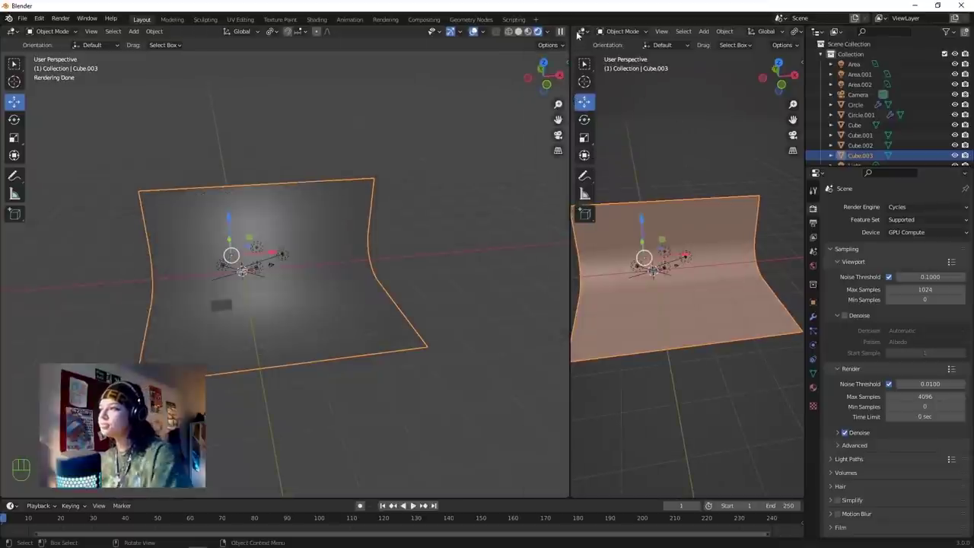
{"action": "left_click", "coordinate": [583, 32]}
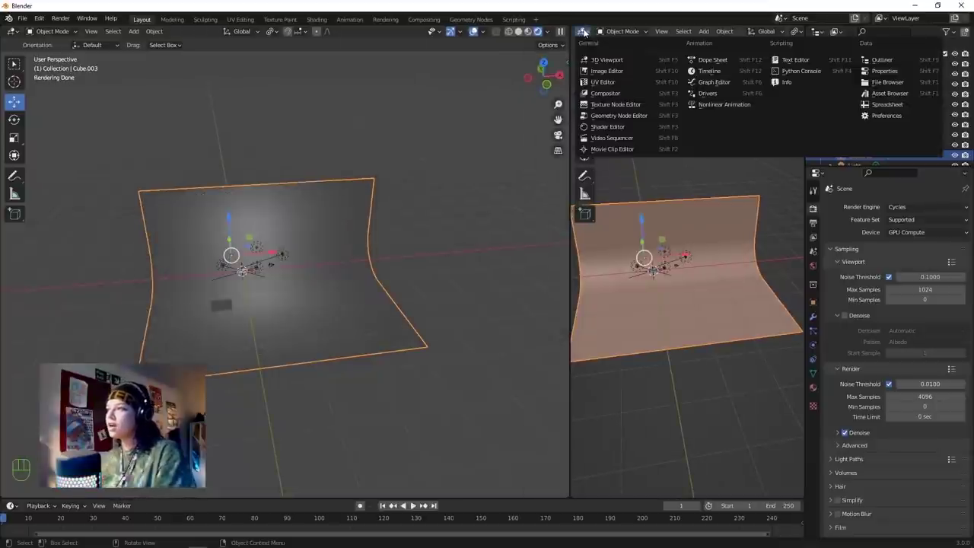
{"action": "left_click", "coordinate": [611, 128]}
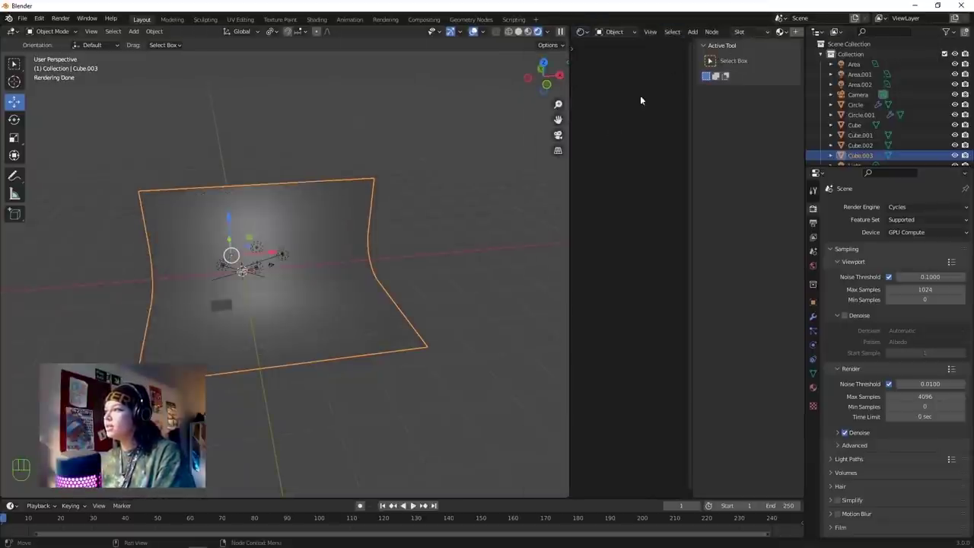
{"action": "left_click_drag", "start_coordinate": [570, 114], "coordinate": [264, 160]}
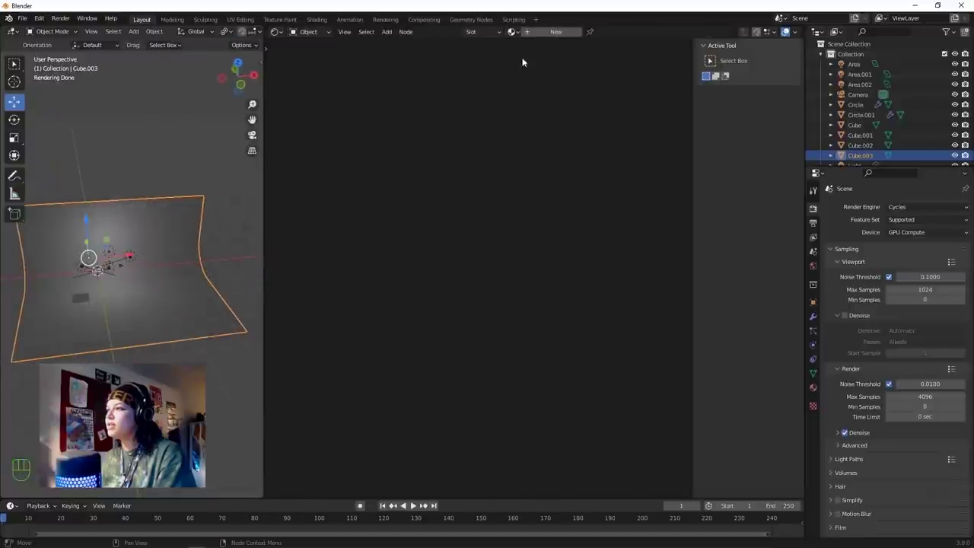
Hide the Shader Editor's sidebar and switch the shader type from Object to World.
{"action": "key", "text": "space"}
{"action": "key", "text": "n"}
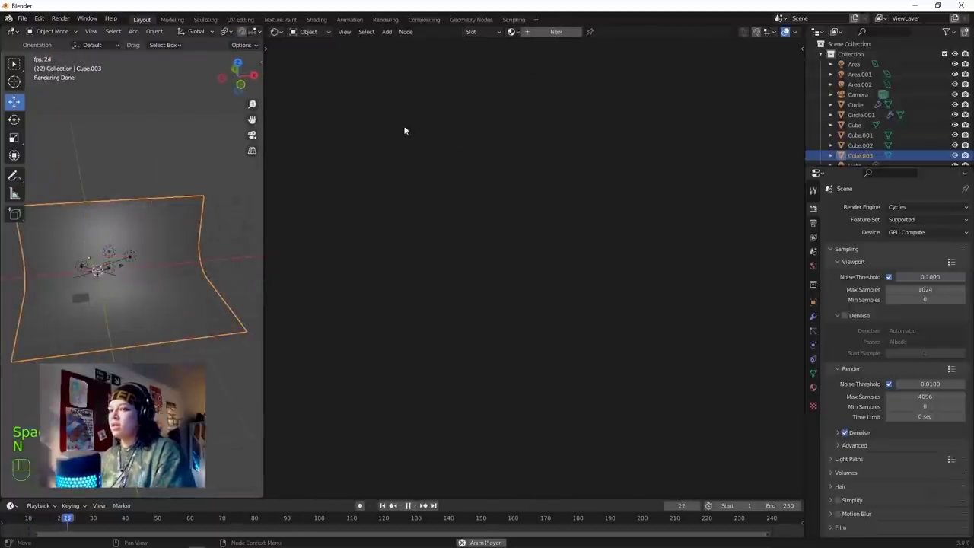
{"action": "key", "text": "space"}
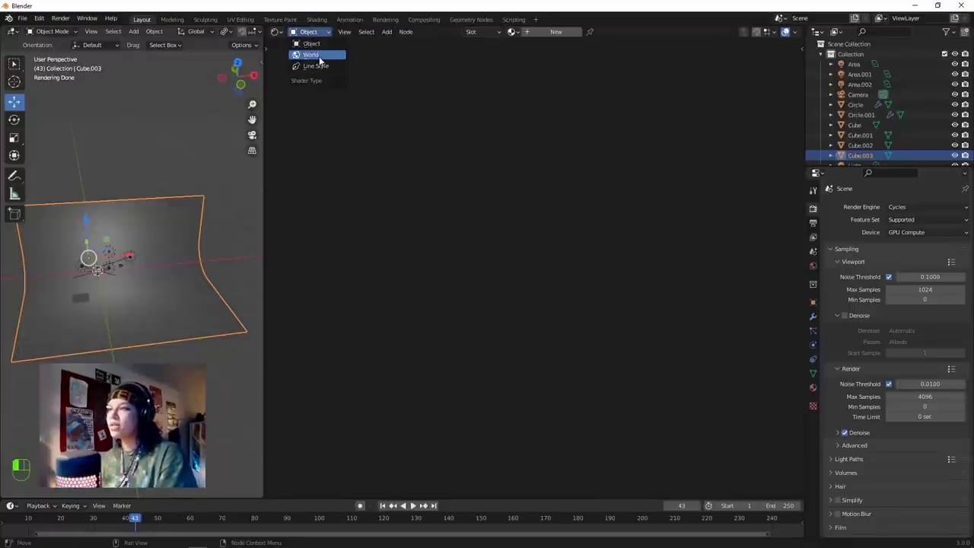
{"action": "left_click", "coordinate": [320, 58]}
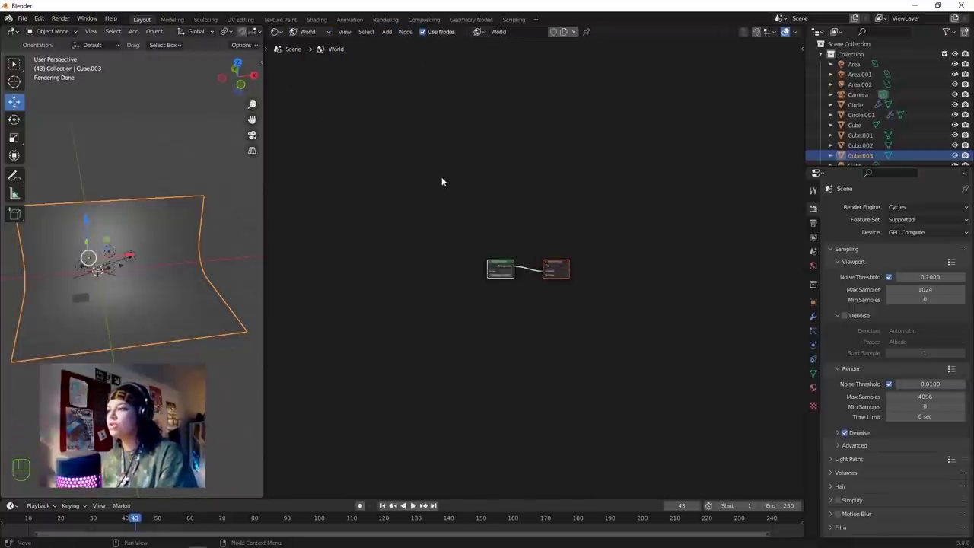
Move the Background node down and add an Environment Texture node above it.
{"action": "scroll", "coordinate": [472, 188], "scroll_direction": "up", "scroll_amount": 4}
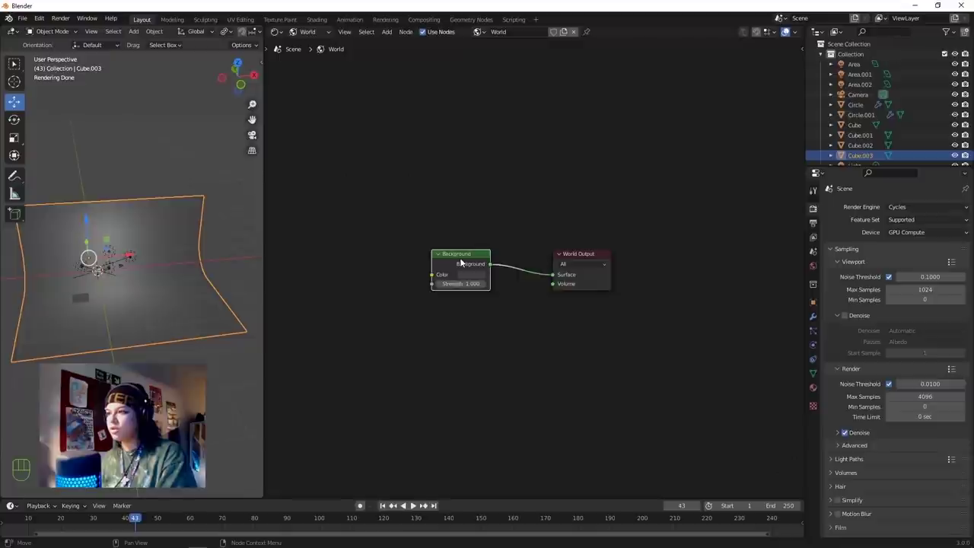
{"action": "left_click_drag", "start_coordinate": [460, 263], "coordinate": [403, 335]}
{"action": "key", "text": "shift+a"}
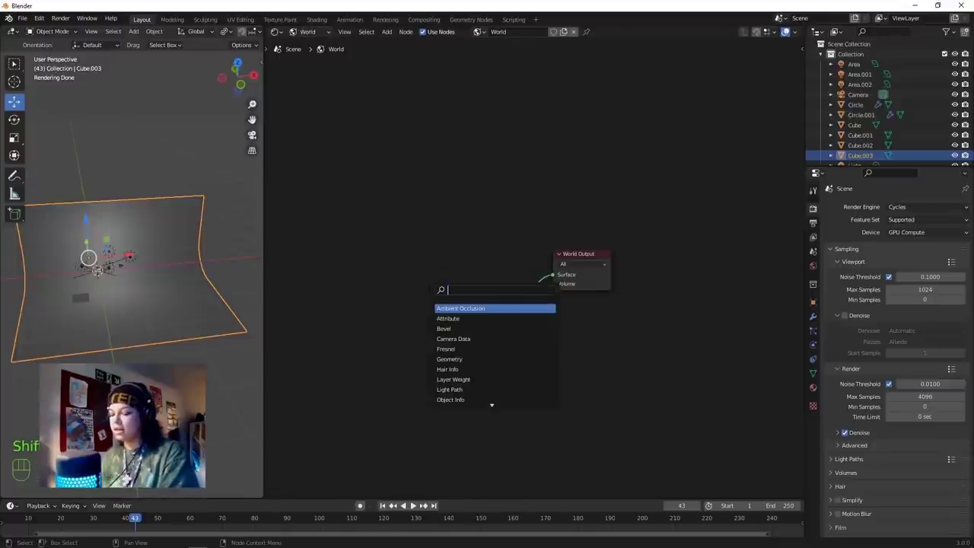
{"action": "type", "text": "envi"}
{"action": "key", "text": "Return"}
{"action": "left_click", "coordinate": [385, 221]}
Add a Light Path node above the Environment Texture node.
{"action": "key", "text": "shift+a"}
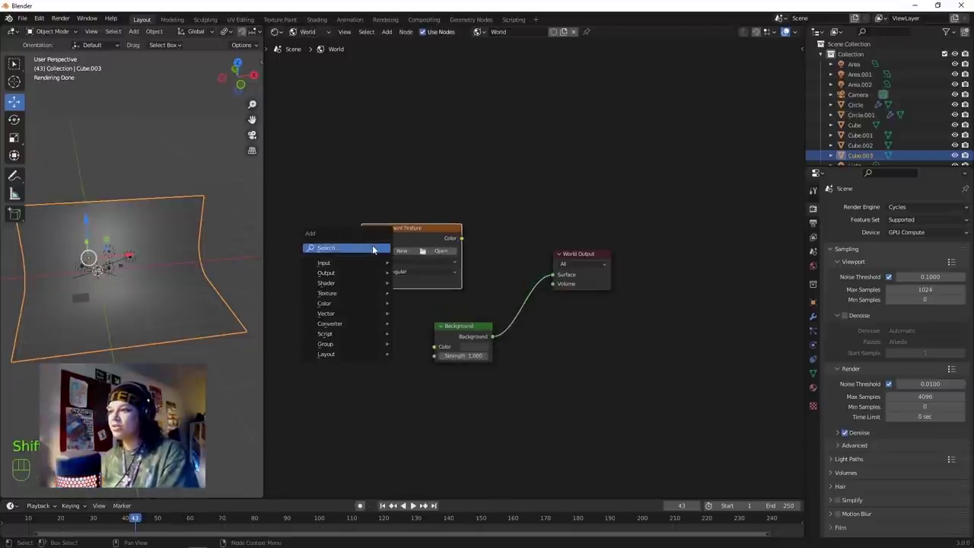
{"action": "key", "text": "shift+a"}
{"action": "left_click", "coordinate": [463, 199]}
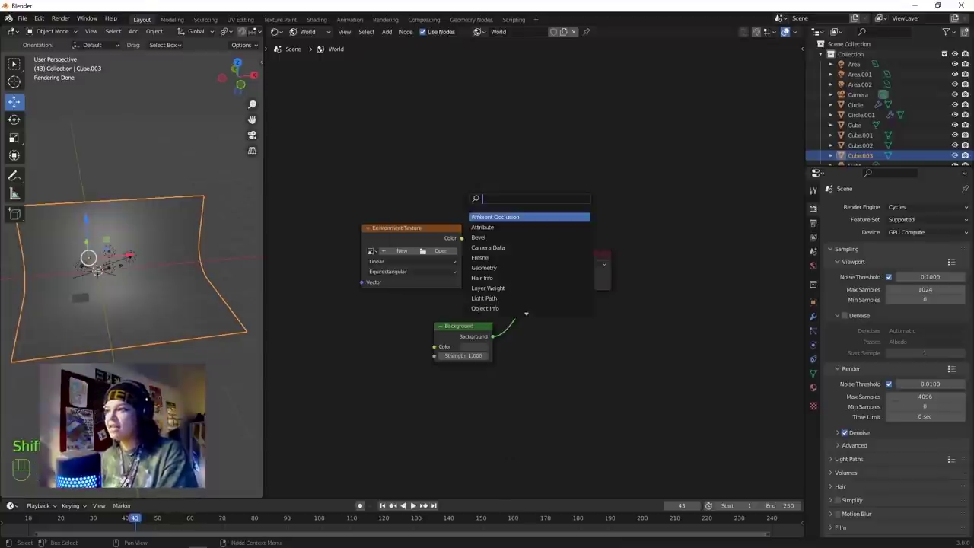
{"action": "type", "text": "light"}
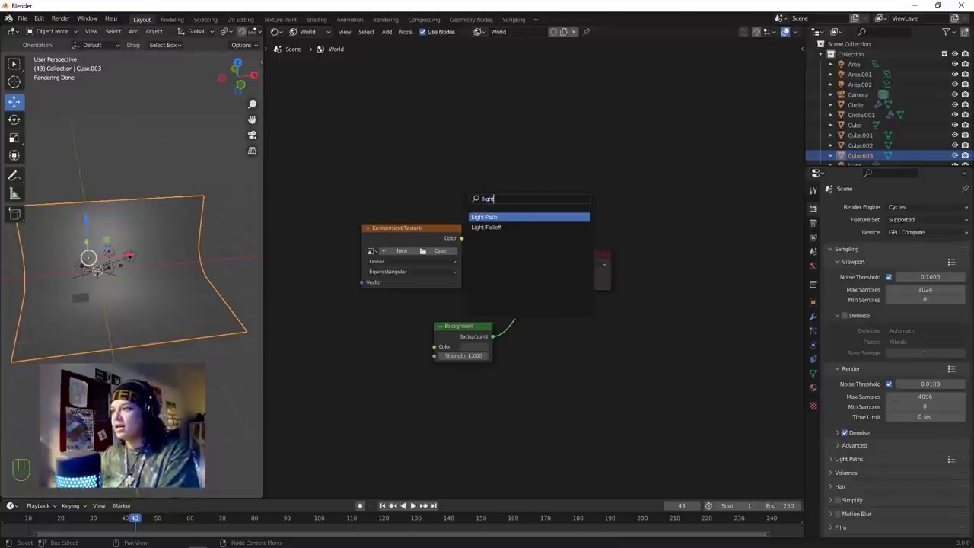
{"action": "key", "text": "Return"}
{"action": "left_click", "coordinate": [416, 81]}
Add a Mix Shader node above the World Output node.
{"action": "key", "text": "shift+a"}
{"action": "left_click", "coordinate": [533, 139]}
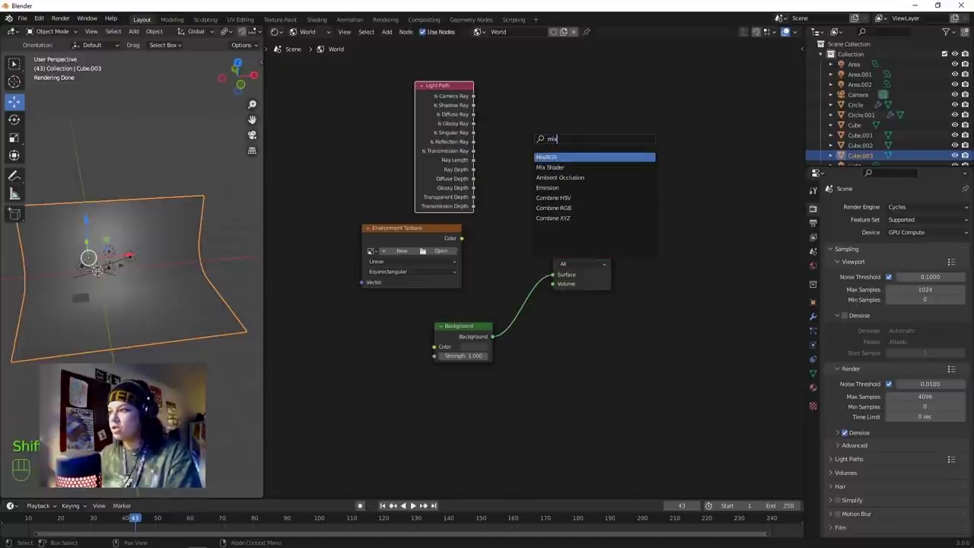
{"action": "key", "text": "Down"}
{"action": "key", "text": "Return"}
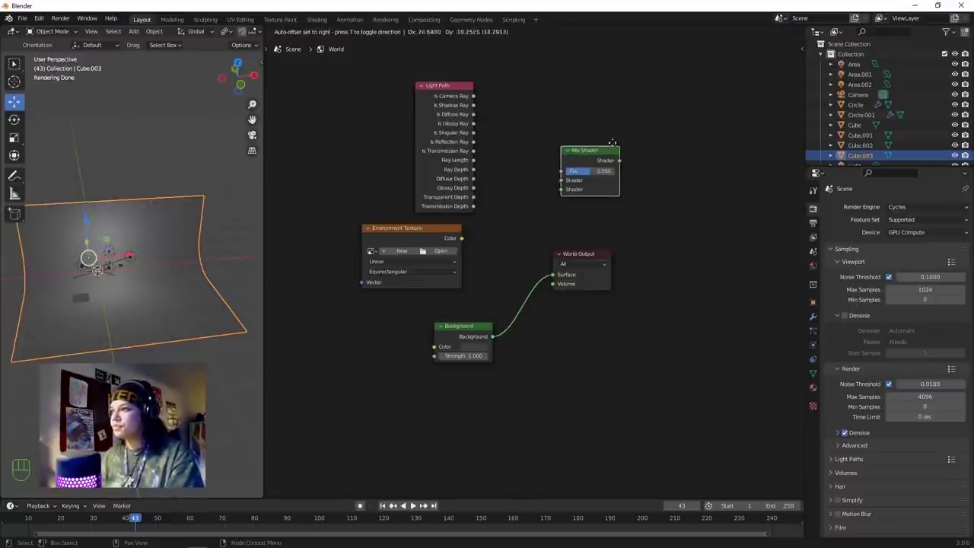
{"action": "left_click", "coordinate": [626, 129]}
Nudge the Environment Texture node and move World Output farther right to spread out the world node layout.
{"action": "key", "text": "shift+a"}
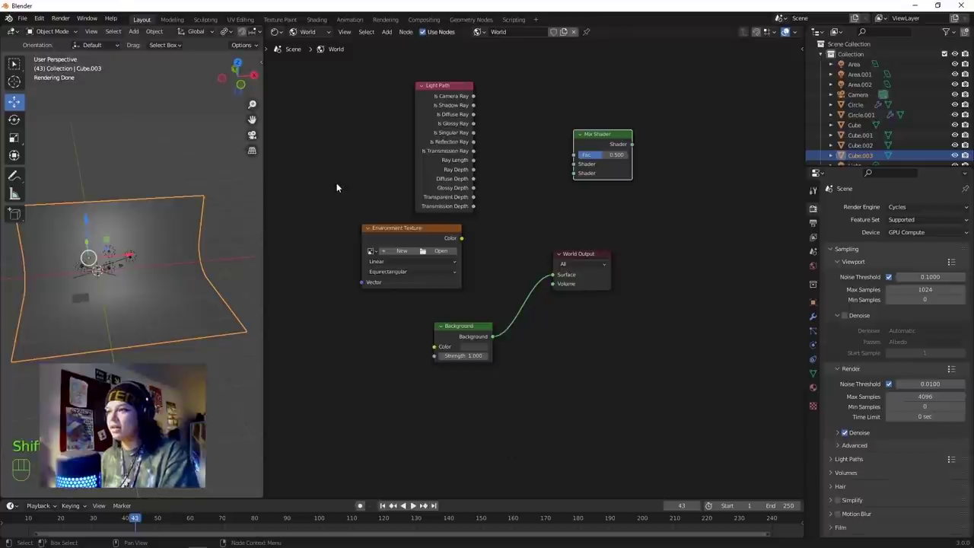
{"action": "left_click_drag", "start_coordinate": [447, 240], "coordinate": [478, 254]}
{"action": "left_click_drag", "start_coordinate": [586, 259], "coordinate": [662, 278]}
Load Hdri Images.hdr from the hdri folder into the Environment Texture node.
{"action": "scroll", "coordinate": [464, 263], "scroll_direction": "up", "scroll_amount": 2}
{"action": "left_click", "coordinate": [455, 264]}
{"action": "left_click", "coordinate": [254, 405]}
{"action": "scroll", "coordinate": [453, 355], "scroll_direction": "down", "scroll_amount": 6}
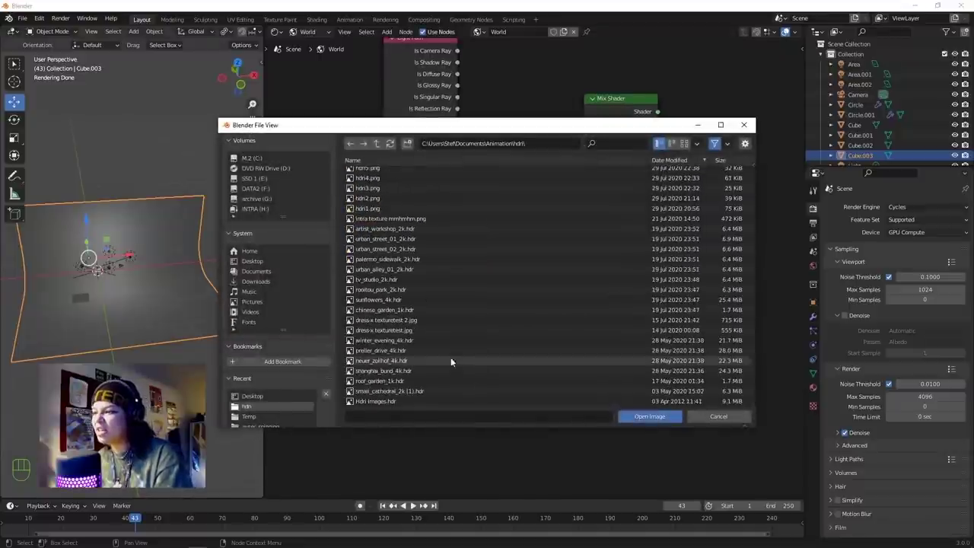
{"action": "left_click", "coordinate": [624, 400]}
{"action": "left_click", "coordinate": [683, 417]}
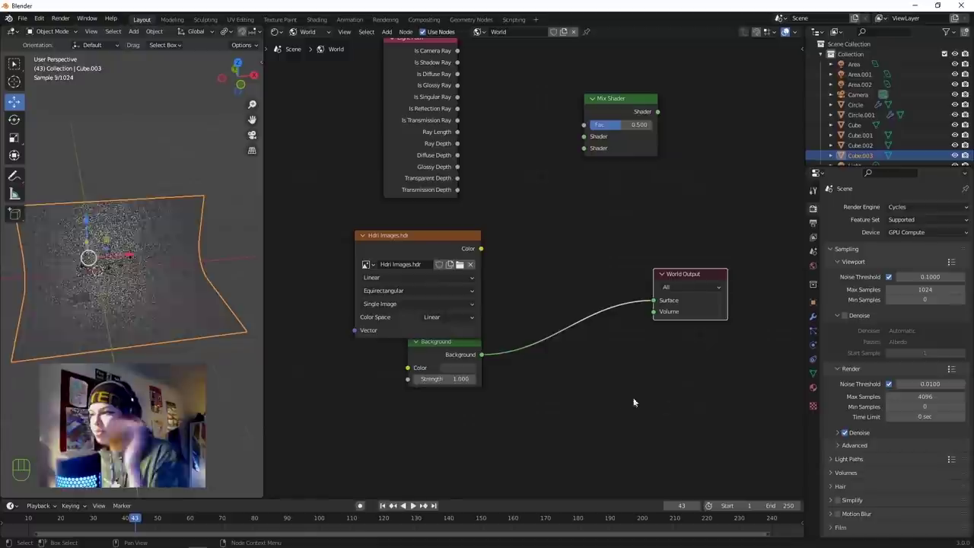
Wire the Mix Shader into World Output with Is Camera Ray as Fac, the HDRI color first and Background second, and make the Background color black.
{"action": "left_click_drag", "start_coordinate": [609, 99], "coordinate": [562, 293]}
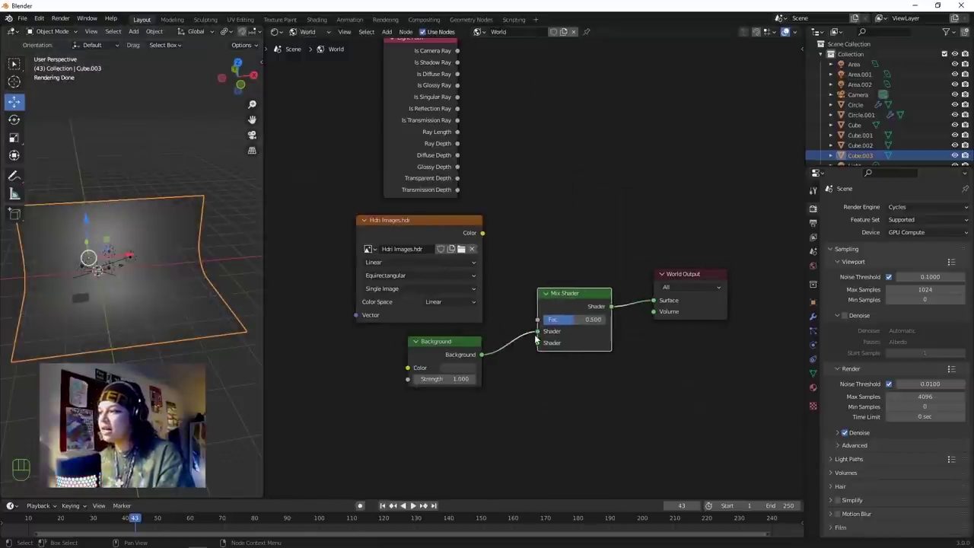
{"action": "mouse_move", "coordinate": [539, 350]}
{"action": "left_mouse_down"}
{"action": "mouse_move", "coordinate": [523, 351]}
{"action": "mouse_move", "coordinate": [537, 343]}
{"action": "left_mouse_up"}
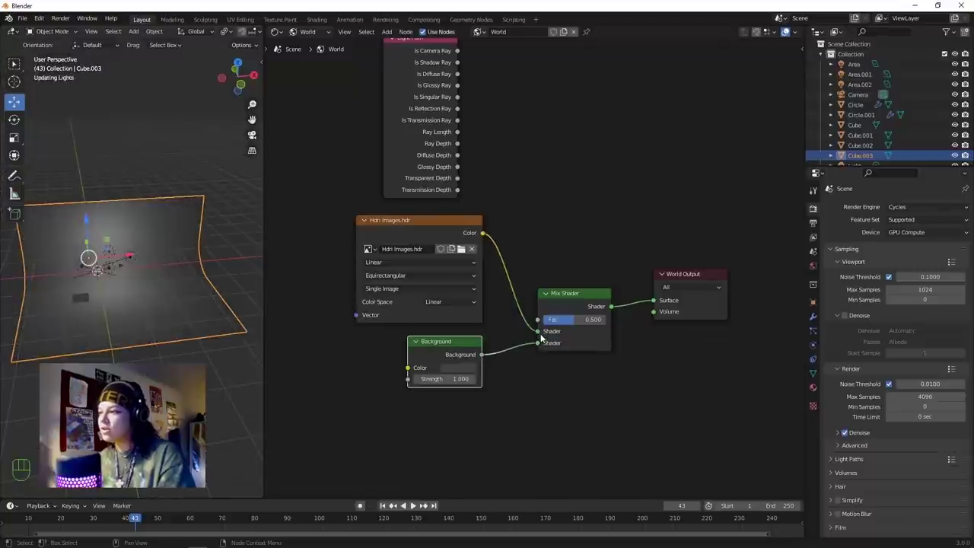
{"action": "left_click_drag", "start_coordinate": [457, 50], "coordinate": [539, 320]}
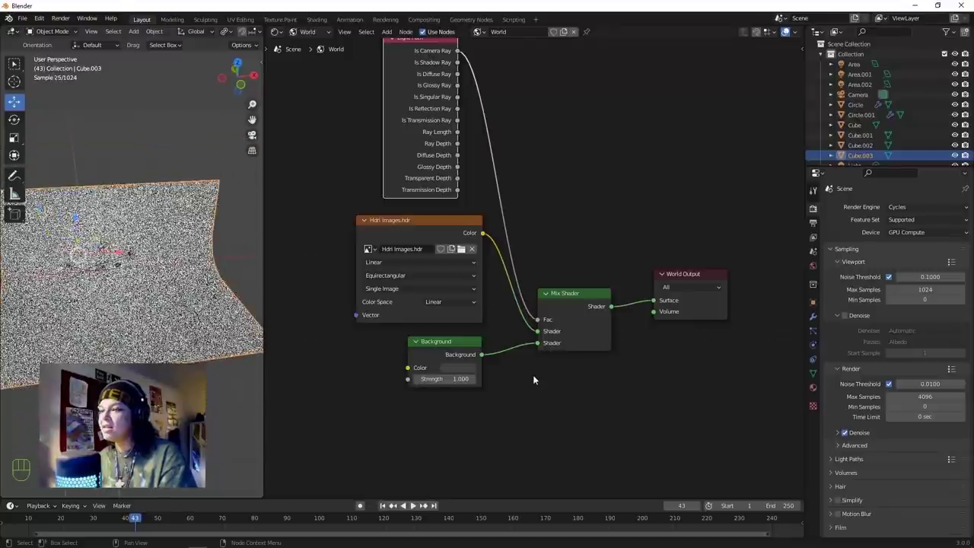
{"action": "left_click", "coordinate": [464, 367]}
{"action": "left_click_drag", "start_coordinate": [531, 278], "coordinate": [531, 289]}
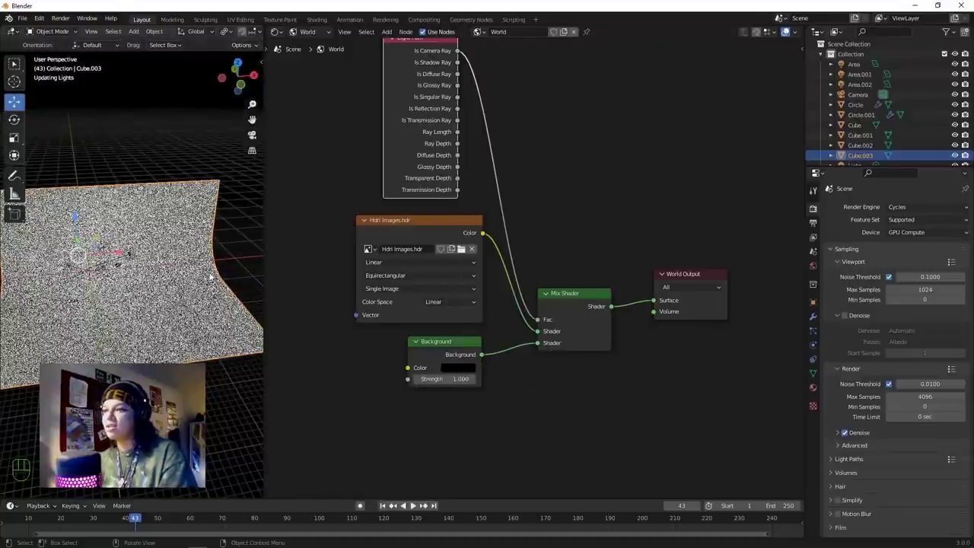
Disconnect the Mix Shader from the World Output's Surface input.
{"action": "left_click", "coordinate": [211, 278]}
{"action": "scroll", "coordinate": [109, 315], "scroll_direction": "up", "scroll_amount": 4}
{"action": "scroll", "coordinate": [165, 303], "scroll_direction": "up", "scroll_amount": 3}
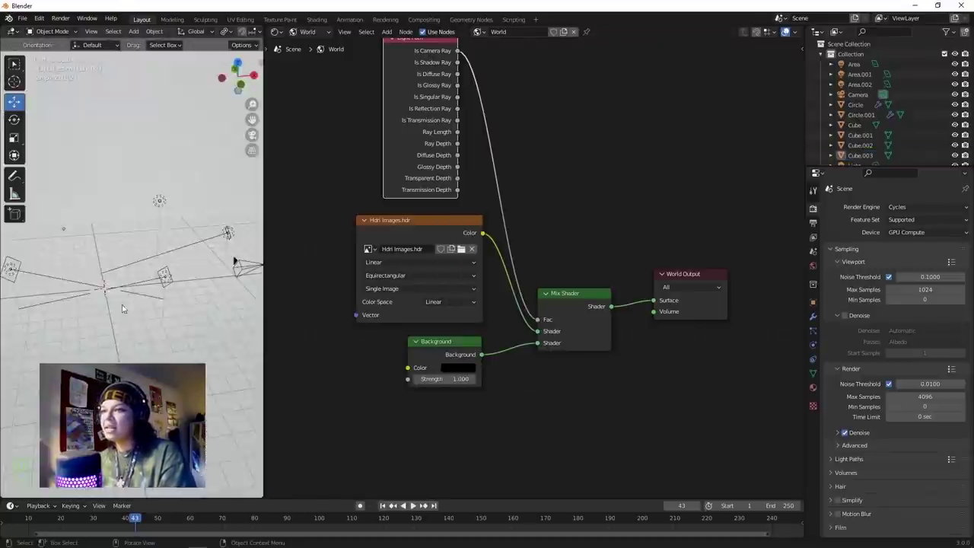
{"action": "scroll", "coordinate": [161, 302], "scroll_direction": "up", "scroll_amount": 2}
{"action": "scroll", "coordinate": [185, 311], "scroll_direction": "up", "scroll_amount": 2}
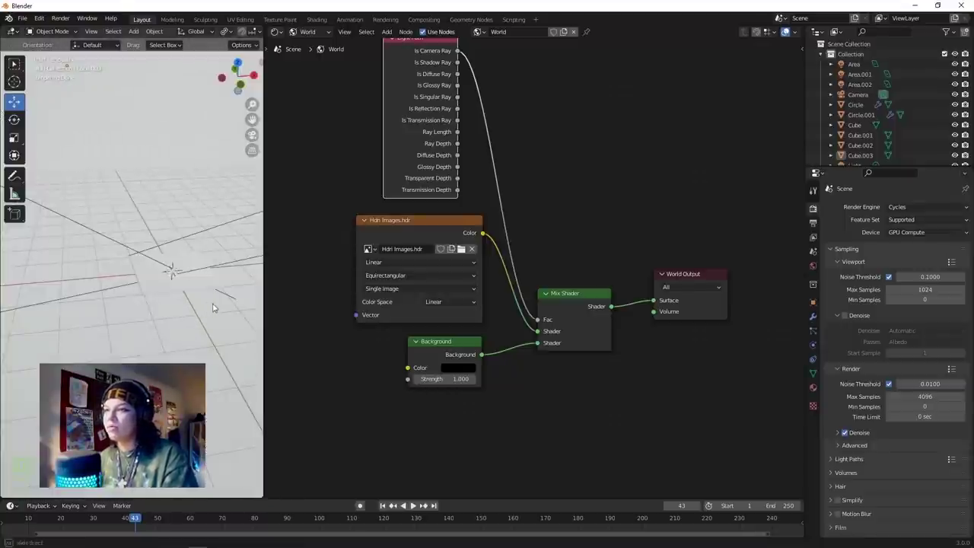
{"action": "left_click_drag", "start_coordinate": [264, 305], "coordinate": [629, 297]}
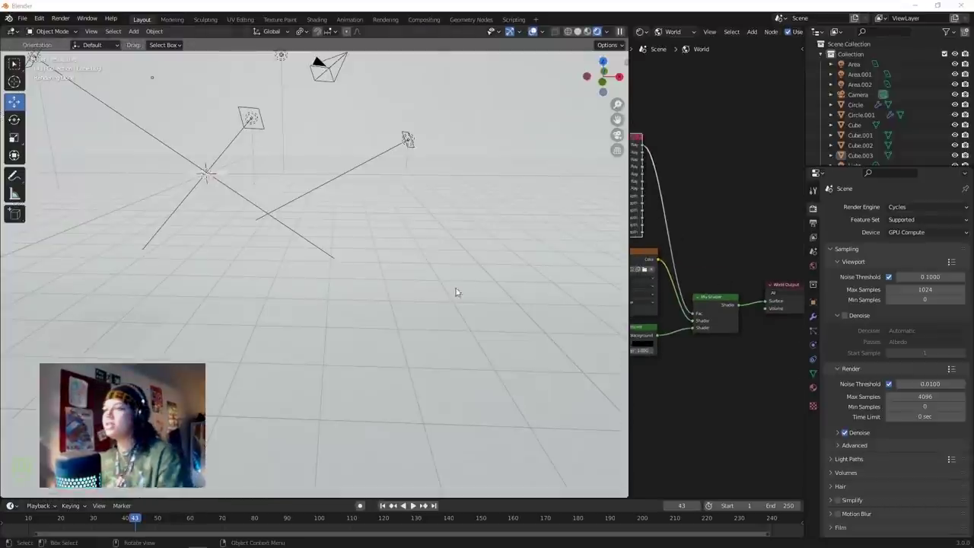
{"action": "scroll", "coordinate": [456, 282], "scroll_direction": "down", "scroll_amount": 5}
{"action": "scroll", "coordinate": [363, 262], "scroll_direction": "up", "scroll_amount": 5}
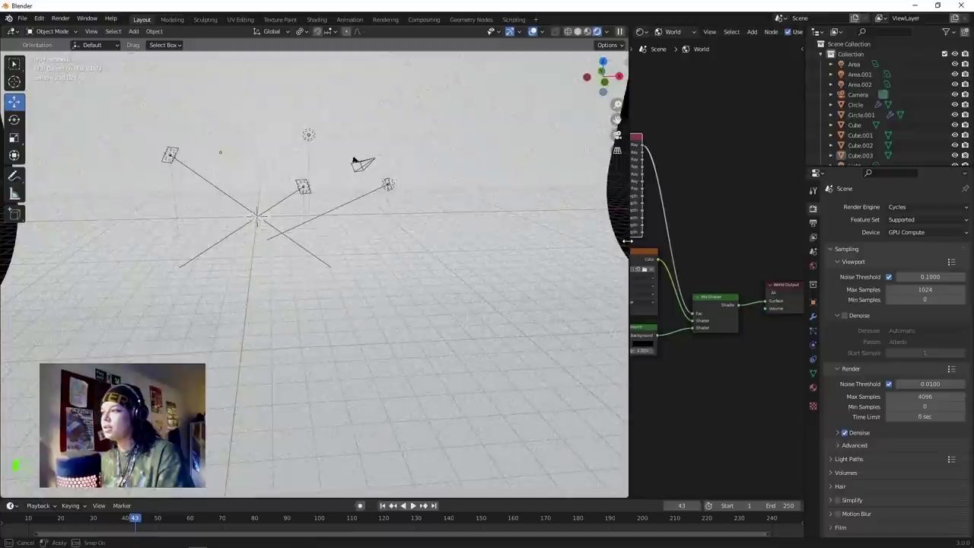
{"action": "left_click_drag", "start_coordinate": [630, 266], "coordinate": [450, 267]}
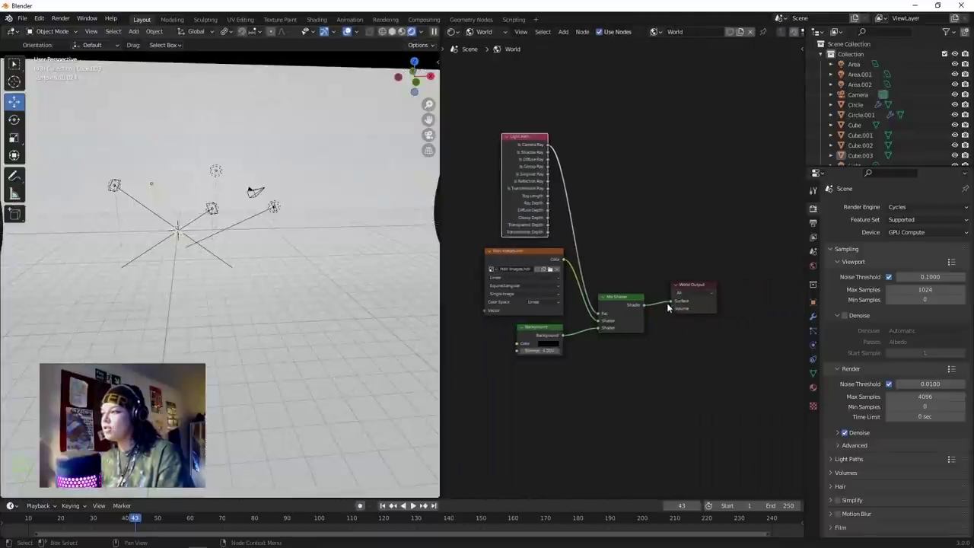
{"action": "left_click_drag", "start_coordinate": [671, 302], "coordinate": [656, 316]}
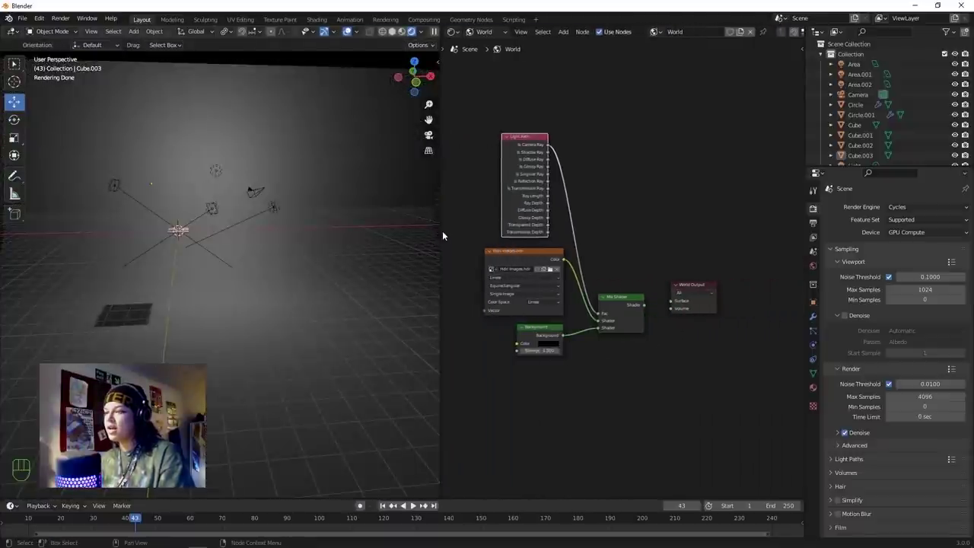
Try powers of 50 W and 500 W on the Area.001 light beside the CD case.
{"action": "left_click_drag", "start_coordinate": [441, 231], "coordinate": [606, 231]}
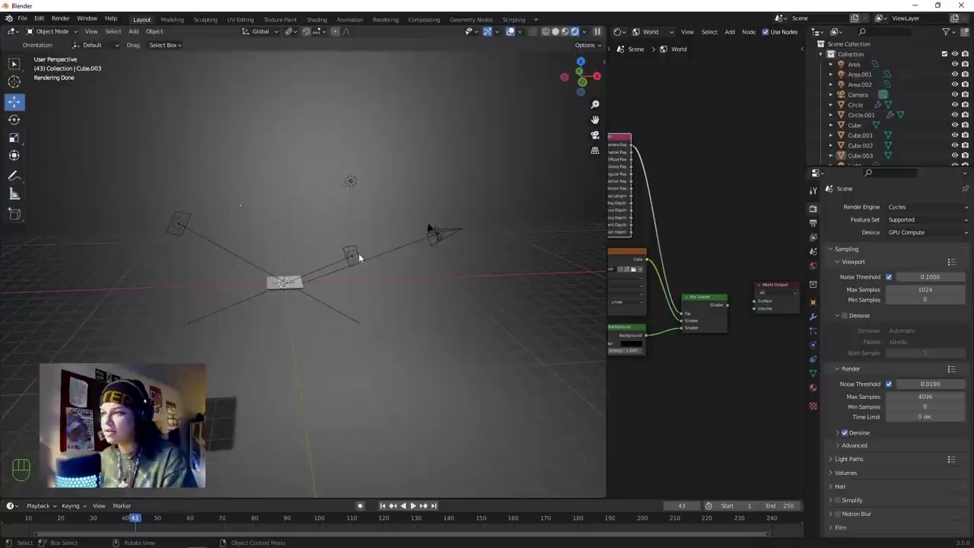
{"action": "left_click", "coordinate": [351, 257]}
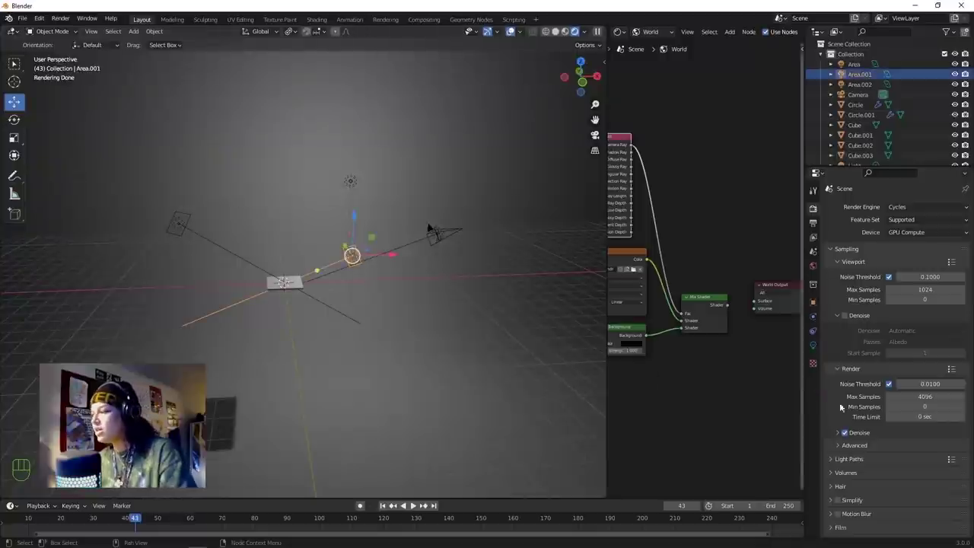
{"action": "left_click", "coordinate": [813, 346]}
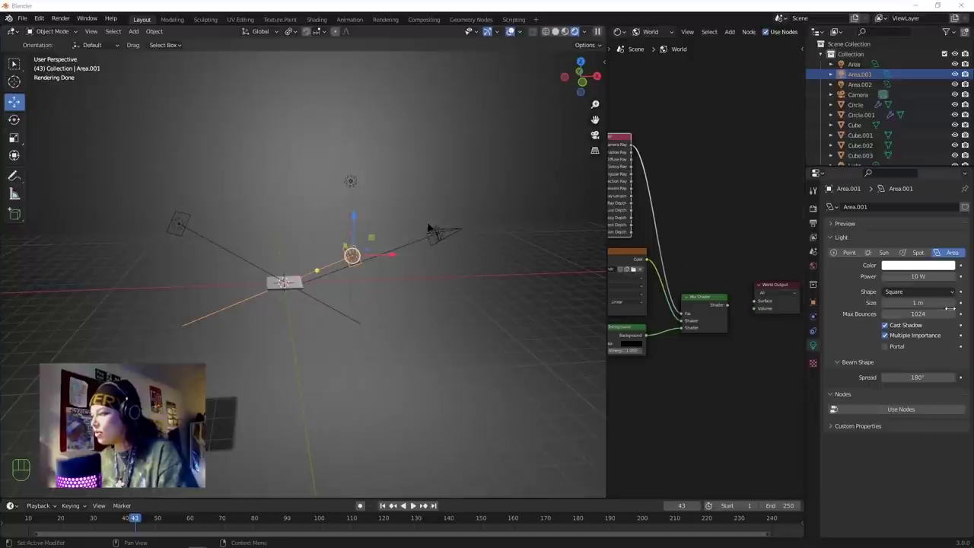
{"action": "left_click", "coordinate": [936, 276]}
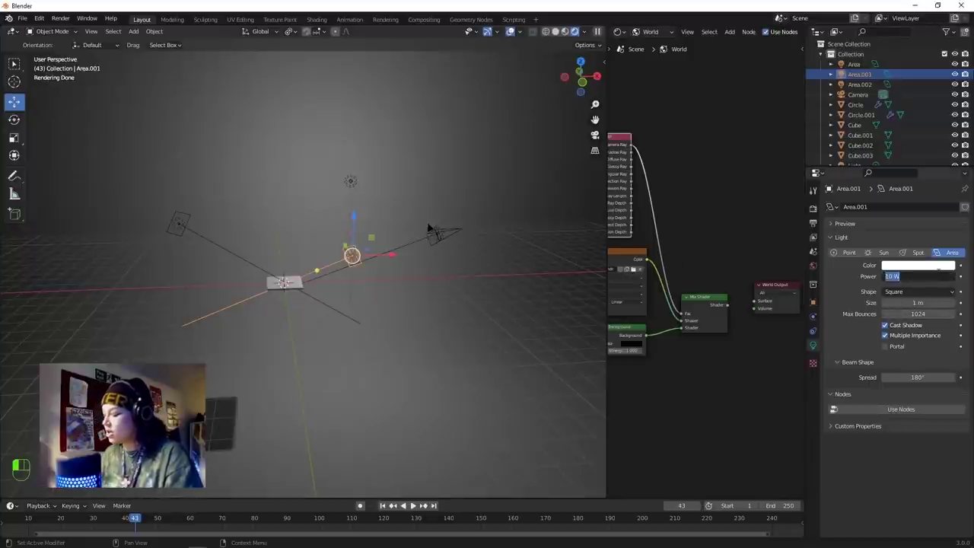
{"action": "type", "text": "50"}
{"action": "key", "text": "Return"}
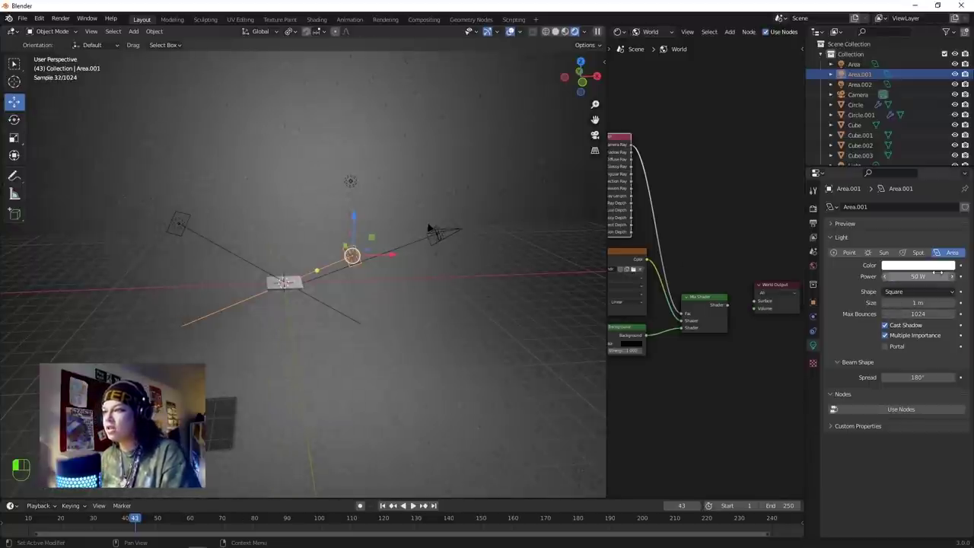
{"action": "left_click", "coordinate": [939, 275]}
{"action": "type", "text": "500"}
{"action": "key", "text": "Return"}
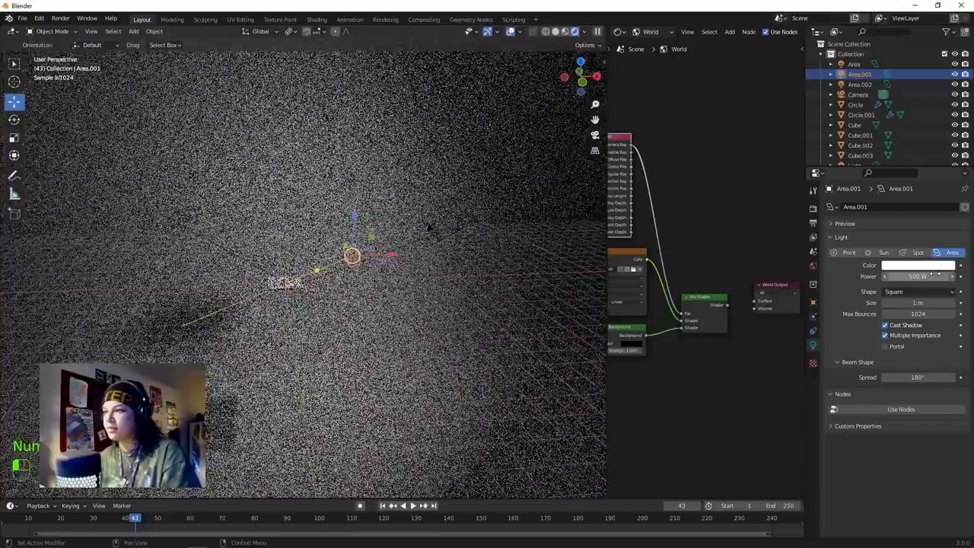
Set the power of the light named Area, on the opposite side of the CD case, to 500 W.
{"action": "left_click", "coordinate": [181, 222]}
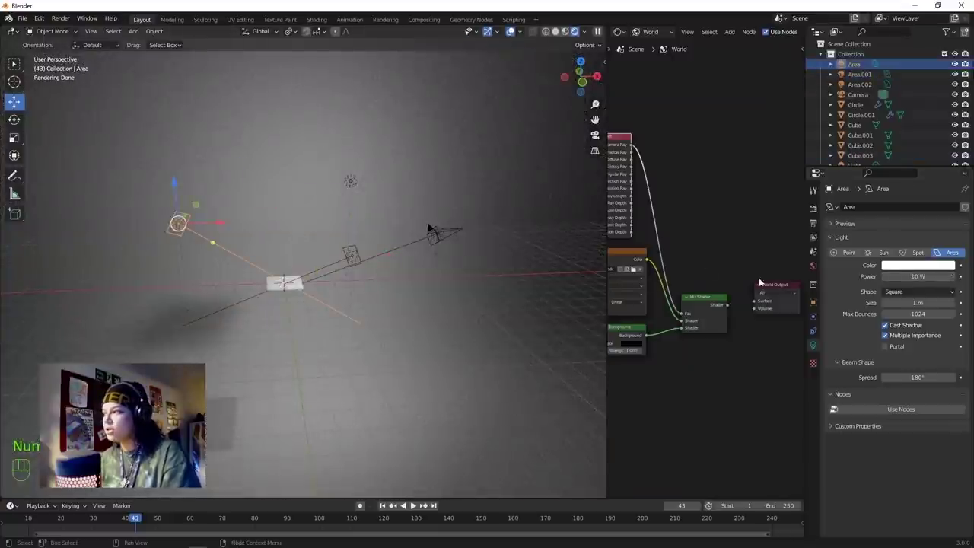
{"action": "left_click", "coordinate": [932, 276]}
{"action": "type", "text": "500"}
{"action": "key", "text": "Return"}
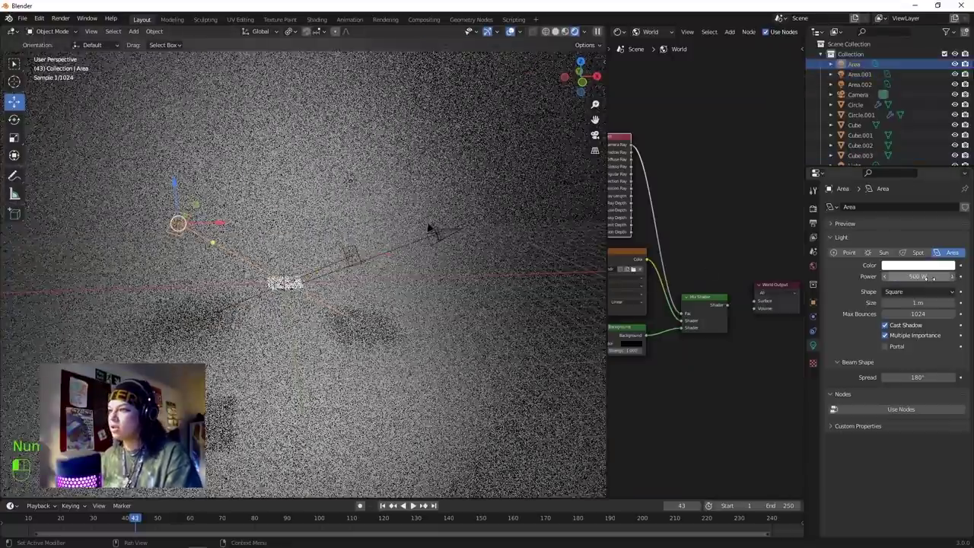
Set the power of the Area.001 light to 250 W.
{"action": "left_click", "coordinate": [353, 255]}
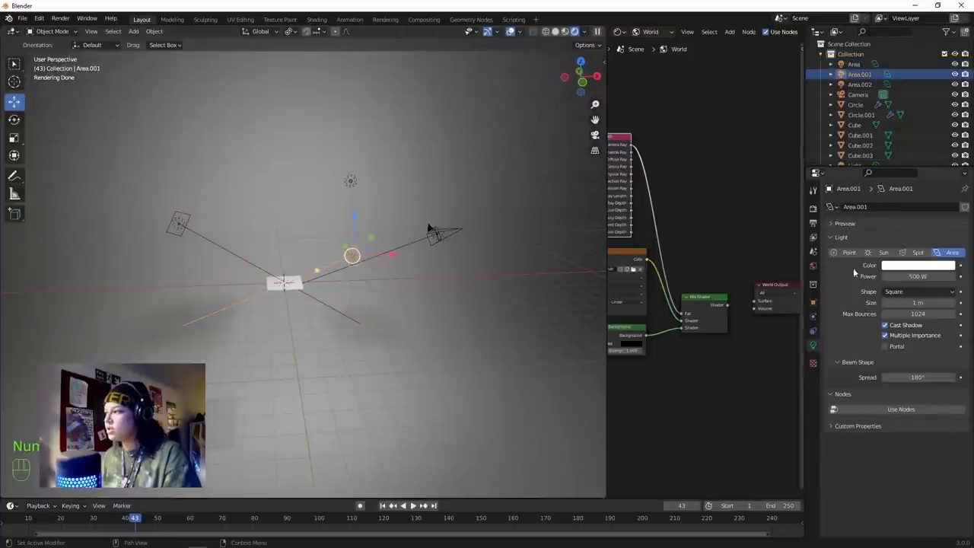
{"action": "left_click", "coordinate": [933, 277]}
{"action": "type", "text": "200"}
{"action": "key", "text": "Return"}
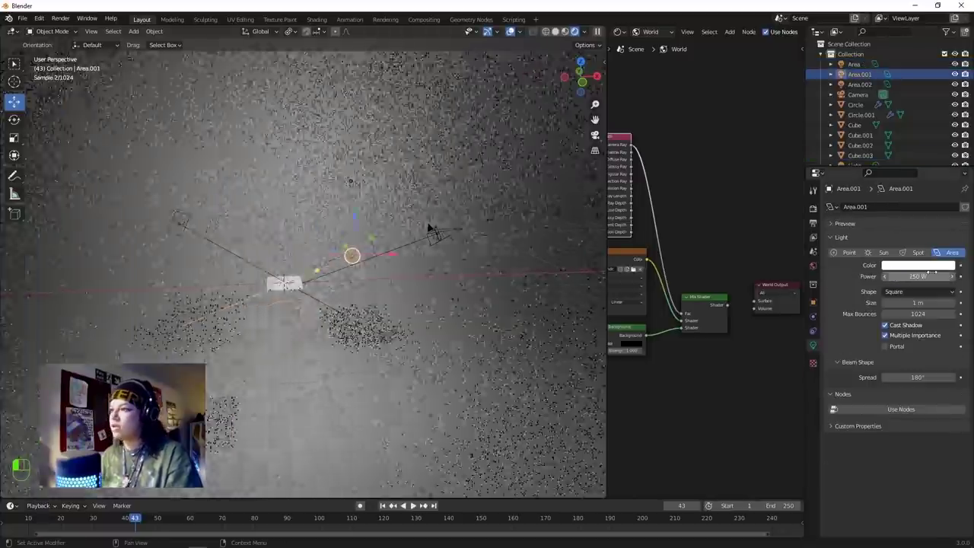
Examine the closed CD case and its shadows under the area lights from several close angles.
{"action": "left_click", "coordinate": [307, 342]}
{"action": "scroll", "coordinate": [312, 323], "scroll_direction": "up", "scroll_amount": 5}
{"action": "middle_click_drag", "start_coordinate": [299, 312], "coordinate": [332, 278]}
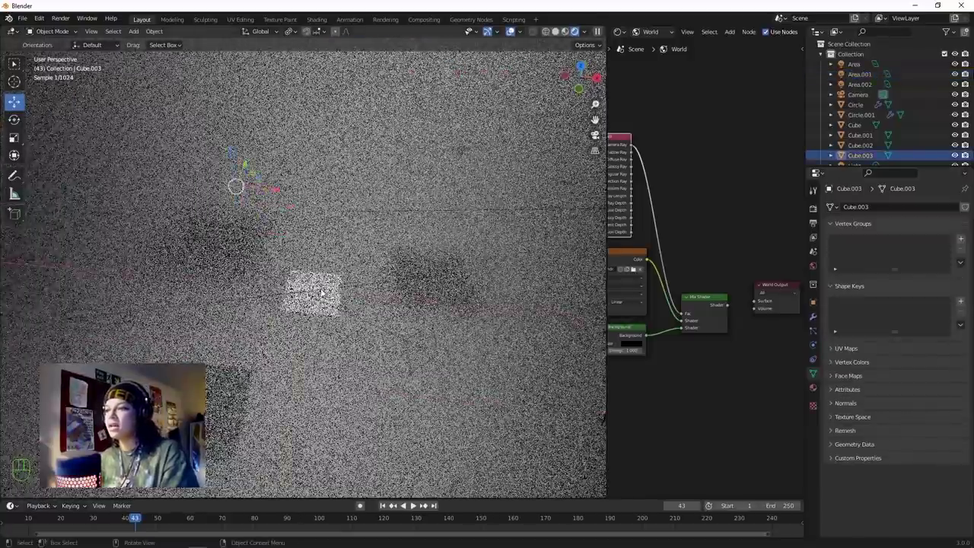
{"action": "scroll", "coordinate": [352, 333], "scroll_direction": "up", "scroll_amount": 6}
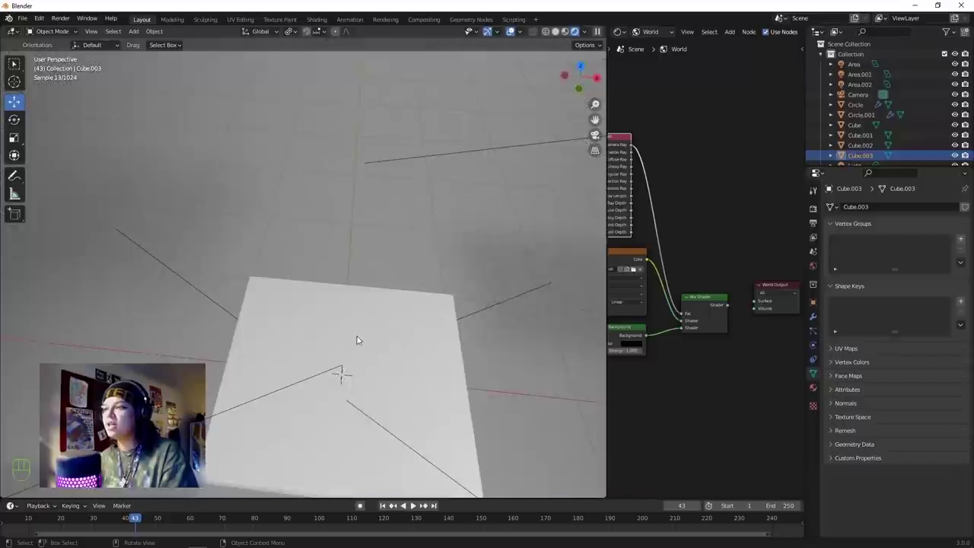
{"action": "middle_click_drag", "start_coordinate": [357, 340], "coordinate": [356, 313]}
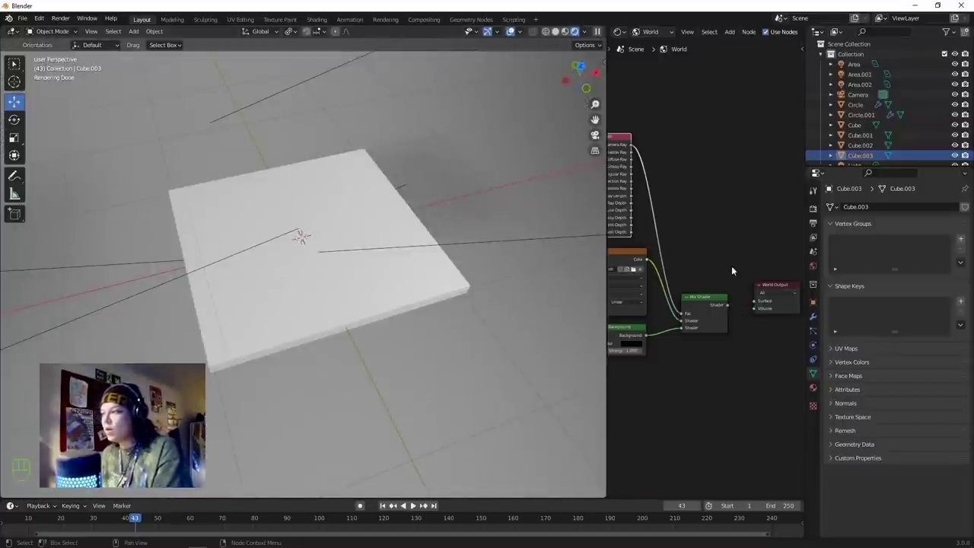
{"action": "mouse_move", "coordinate": [735, 307]}
{"action": "left_mouse_down"}
{"action": "mouse_move", "coordinate": [752, 306]}
{"action": "mouse_move", "coordinate": [732, 298]}
{"action": "left_mouse_up"}
{"action": "scroll", "coordinate": [250, 280], "scroll_direction": "down", "scroll_amount": 7}
{"action": "middle_click_drag", "start_coordinate": [250, 280], "coordinate": [280, 239]}
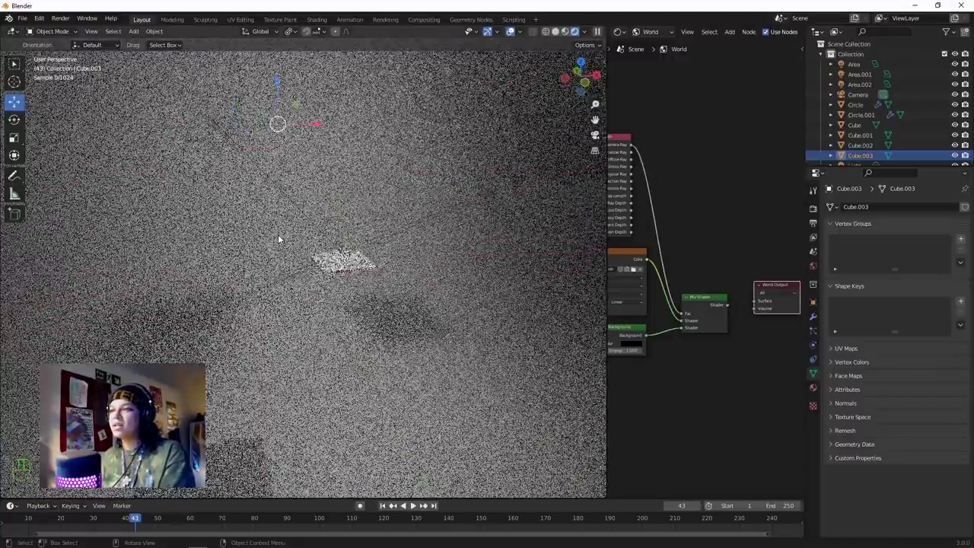
{"action": "scroll", "coordinate": [427, 267], "scroll_direction": "up", "scroll_amount": 5}
{"action": "mouse_move", "coordinate": [415, 280]}
{"action": "middle_mouse_down"}
{"action": "mouse_move", "coordinate": [404, 295]}
{"action": "mouse_move", "coordinate": [370, 290]}
{"action": "mouse_move", "coordinate": [402, 278]}
{"action": "middle_mouse_up"}
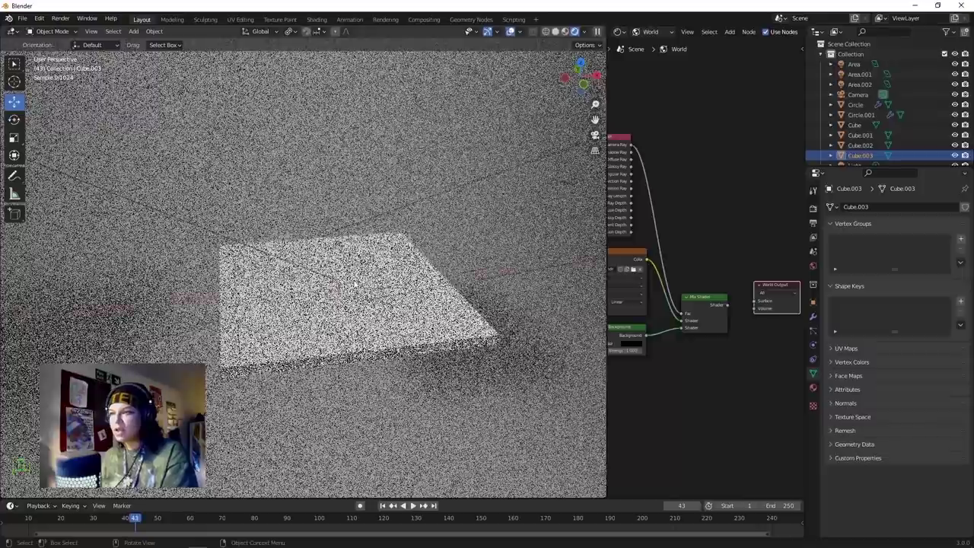
{"action": "scroll", "coordinate": [325, 282], "scroll_direction": "up", "scroll_amount": 3}
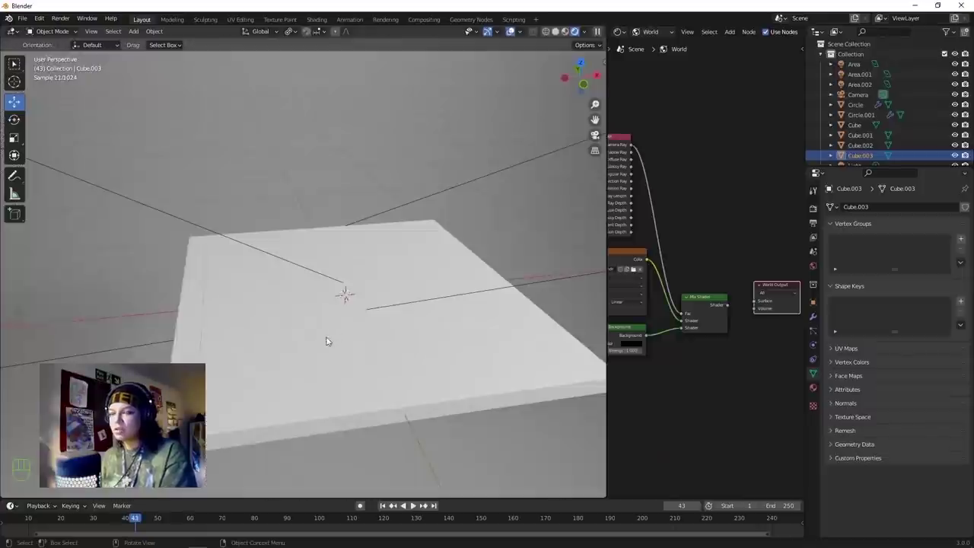
{"action": "middle_click_drag", "start_coordinate": [306, 365], "coordinate": [312, 344], "text": "shift"}
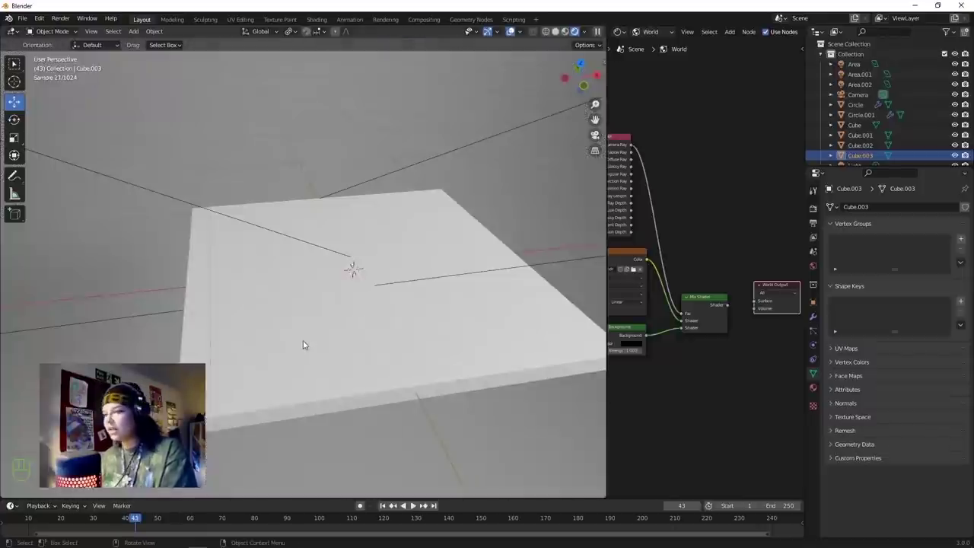
Hide the CD case's cover, the Cube object, to expose the disc inside.
{"action": "left_click", "coordinate": [304, 348]}
{"action": "middle_click_drag", "start_coordinate": [356, 251], "coordinate": [278, 239]}
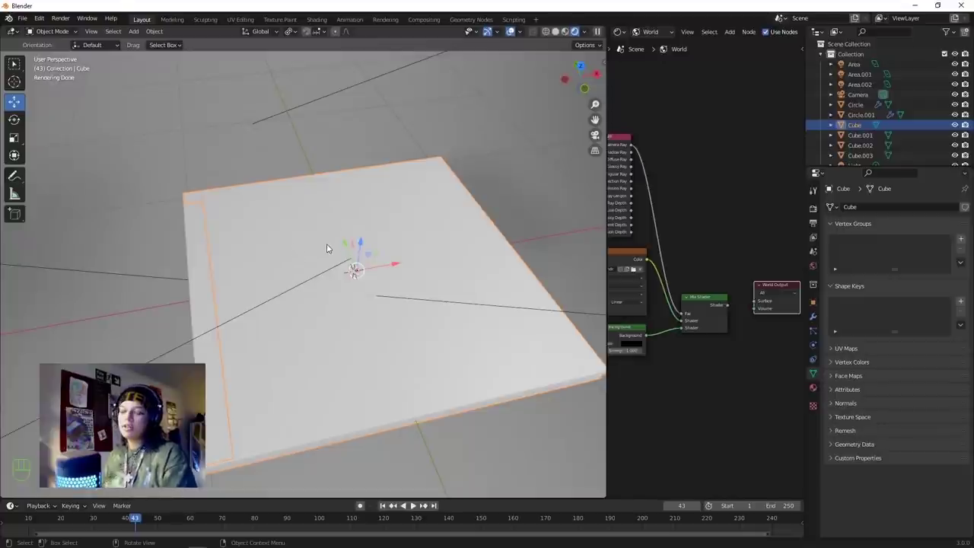
{"action": "key", "text": "h"}
{"action": "scroll", "coordinate": [339, 293], "scroll_direction": "up", "scroll_amount": 3}
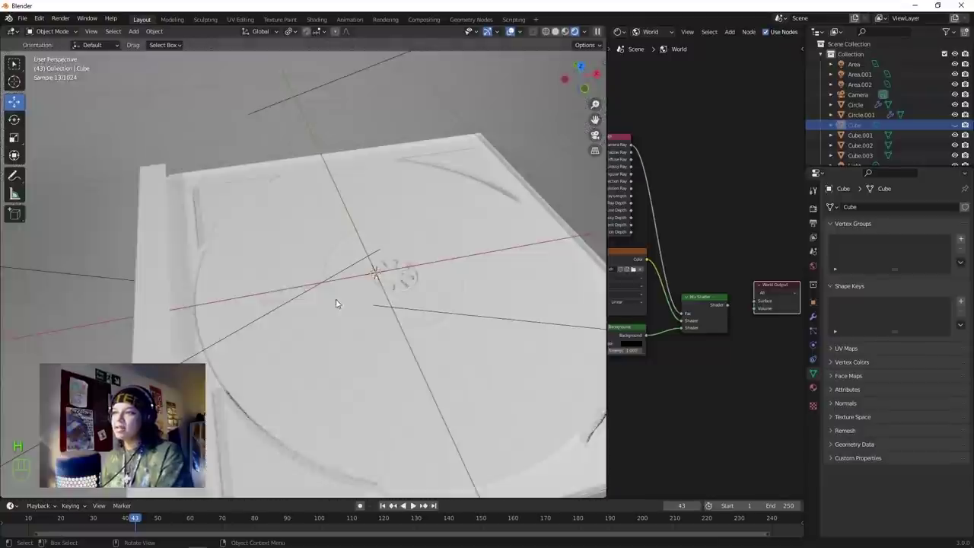
Switch the Shader Editor to object shading for the disc and create a new material for it.
{"action": "left_click", "coordinate": [261, 261]}
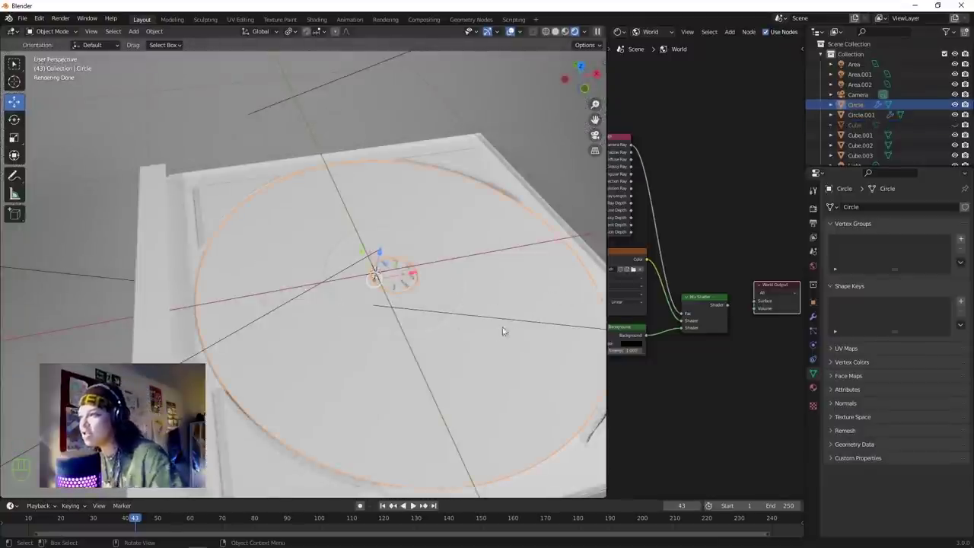
{"action": "left_click_drag", "start_coordinate": [607, 331], "coordinate": [263, 332]}
{"action": "left_click", "coordinate": [308, 31]}
{"action": "left_click", "coordinate": [314, 43]}
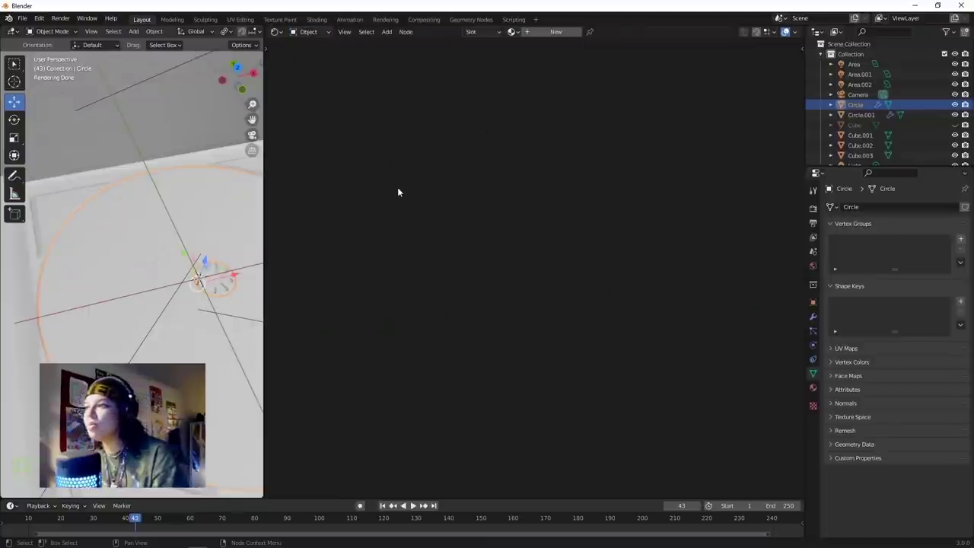
{"action": "left_click", "coordinate": [555, 33]}
Delete the default shader node from the disc's material, leaving only the Material Output node.
{"action": "scroll", "coordinate": [411, 283], "scroll_direction": "up", "scroll_amount": 4}
{"action": "left_click", "coordinate": [520, 214]}
{"action": "key", "text": "x"}
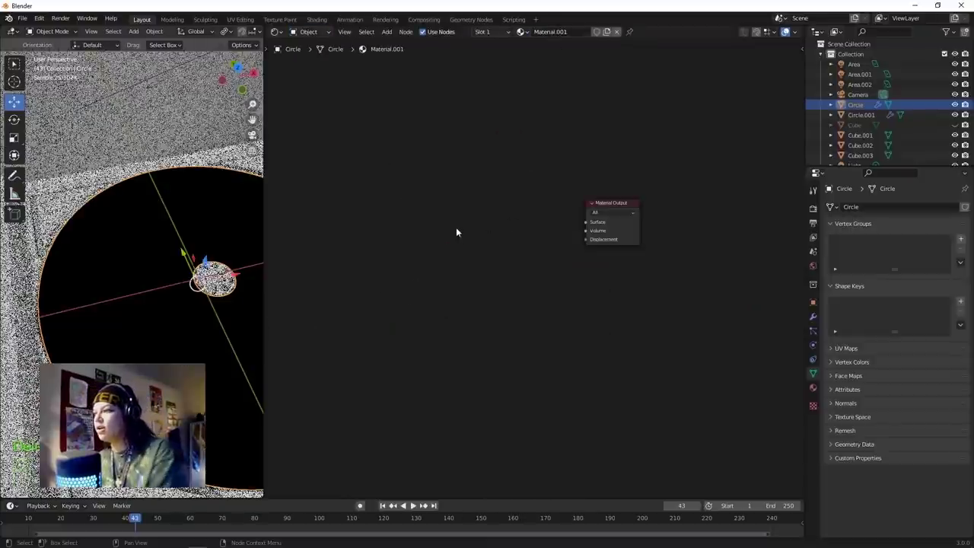
{"action": "middle_click_drag", "start_coordinate": [457, 228], "coordinate": [488, 232]}
{"action": "scroll", "coordinate": [459, 258], "scroll_direction": "down", "scroll_amount": 1}
{"action": "middle_click_drag", "start_coordinate": [434, 284], "coordinate": [465, 281]}
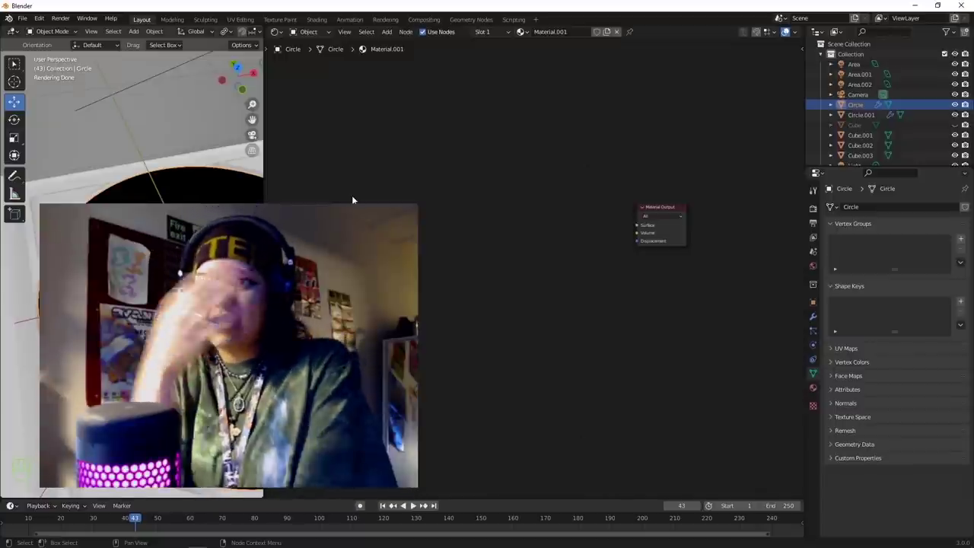
Add an Anisotropic BSDF node well away from the Material Output node in the disc's material.
{"action": "scroll", "coordinate": [393, 194], "scroll_direction": "up", "scroll_amount": 1}
{"action": "key", "text": "shift+a"}
{"action": "mouse_move", "coordinate": [392, 178]}
{"action": "type", "text": "an"}
{"action": "key", "text": "Return"}
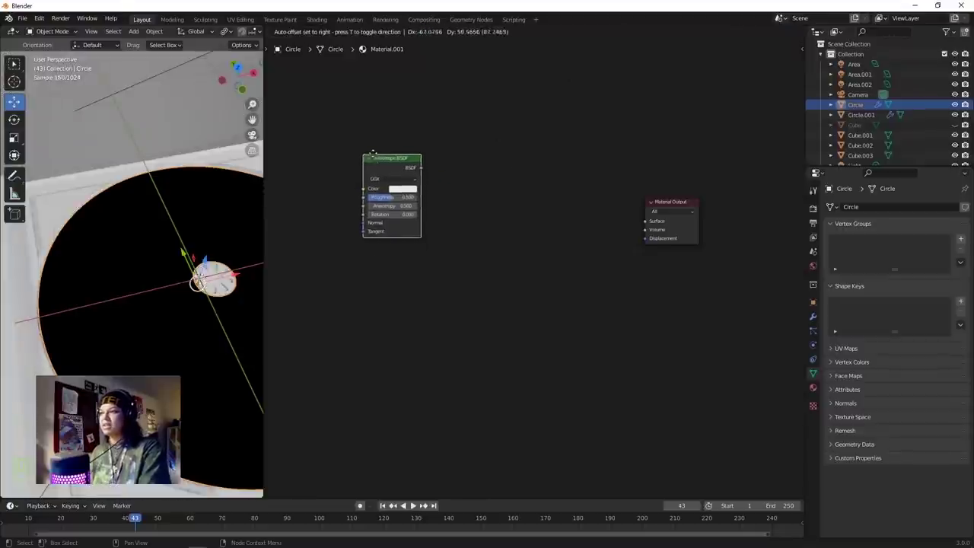
{"action": "left_click", "coordinate": [376, 173]}
Duplicate the Anisotropic BSDF node twice, stacking the two copies beneath the original in a column.
{"action": "key", "text": "shift+d"}
{"action": "left_click", "coordinate": [375, 271]}
{"action": "key", "text": "shift+d"}
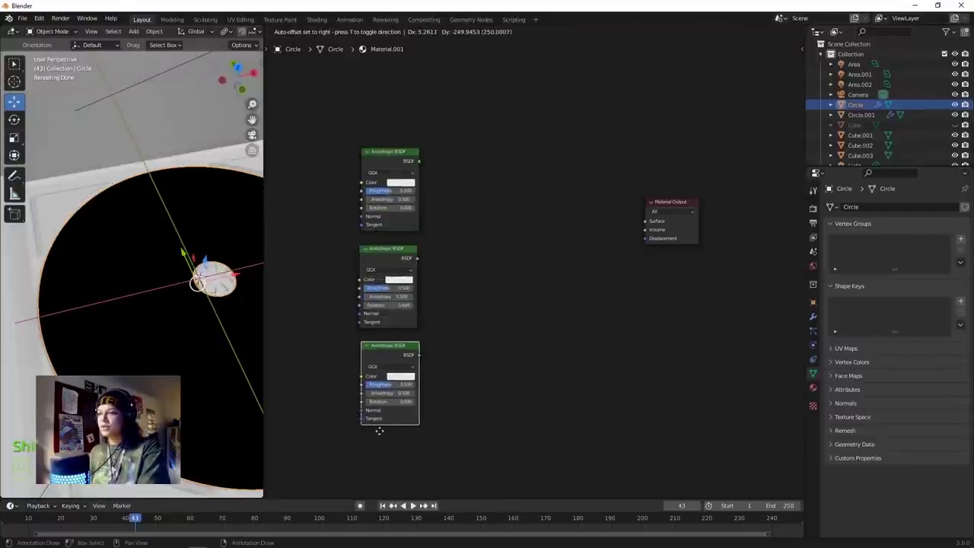
{"action": "left_click", "coordinate": [378, 425]}
Colour the three Anisotropic BSDF nodes pure red, green and blue, from the uppermost node to the lowest.
{"action": "left_click", "coordinate": [402, 182]}
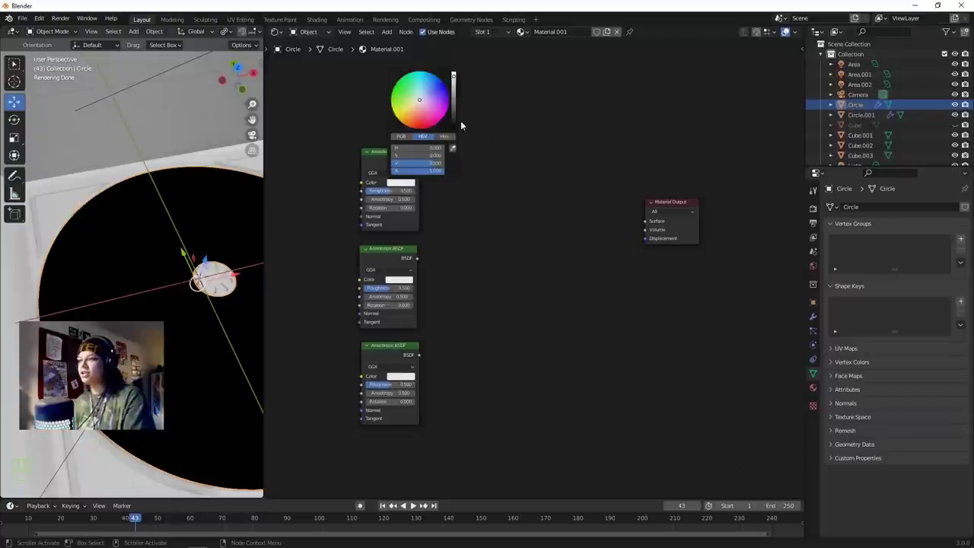
{"action": "left_click", "coordinate": [424, 128]}
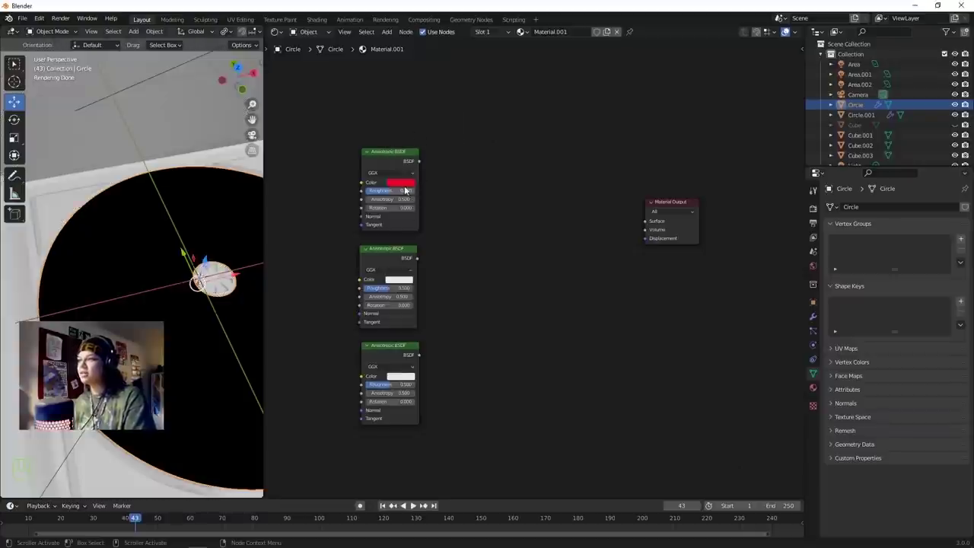
{"action": "left_click", "coordinate": [402, 183]}
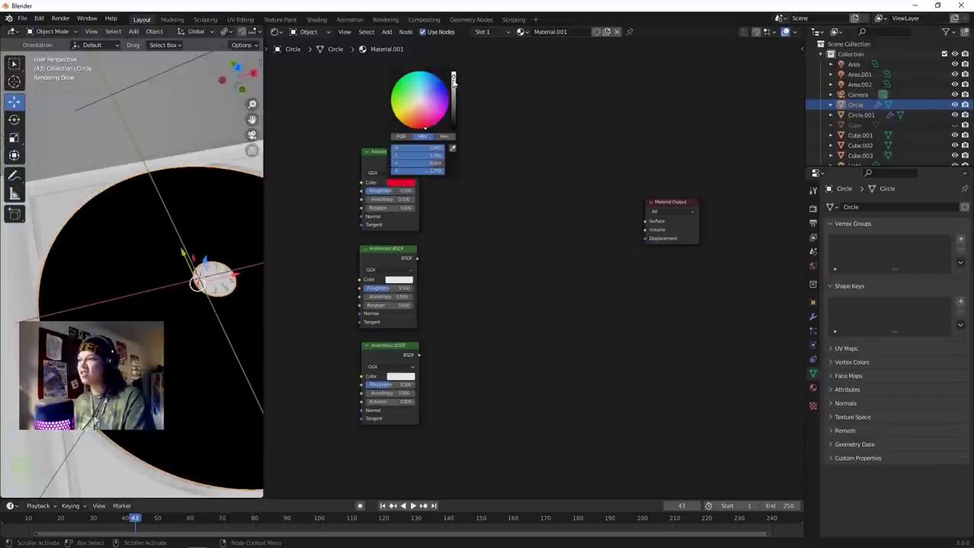
{"action": "left_click_drag", "start_coordinate": [454, 80], "coordinate": [454, 72]}
{"action": "left_click", "coordinate": [400, 287]}
{"action": "left_click", "coordinate": [403, 282]}
{"action": "left_click", "coordinate": [404, 280]}
{"action": "left_click_drag", "start_coordinate": [414, 201], "coordinate": [390, 189]}
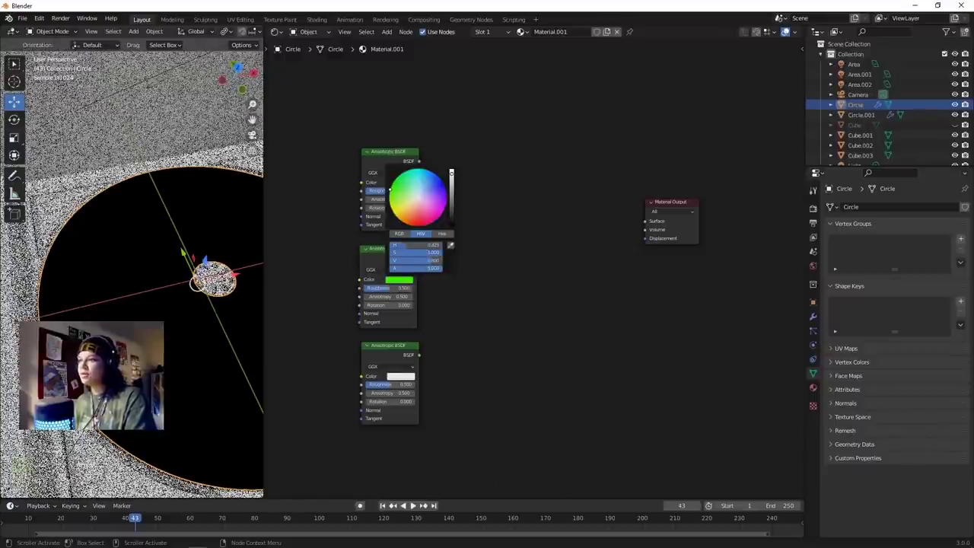
{"action": "left_click", "coordinate": [400, 378]}
{"action": "left_click", "coordinate": [447, 283]}
Set the roughness of the red, green and blue Anisotropic BSDF nodes to 0.1 each.
{"action": "left_click", "coordinate": [392, 190]}
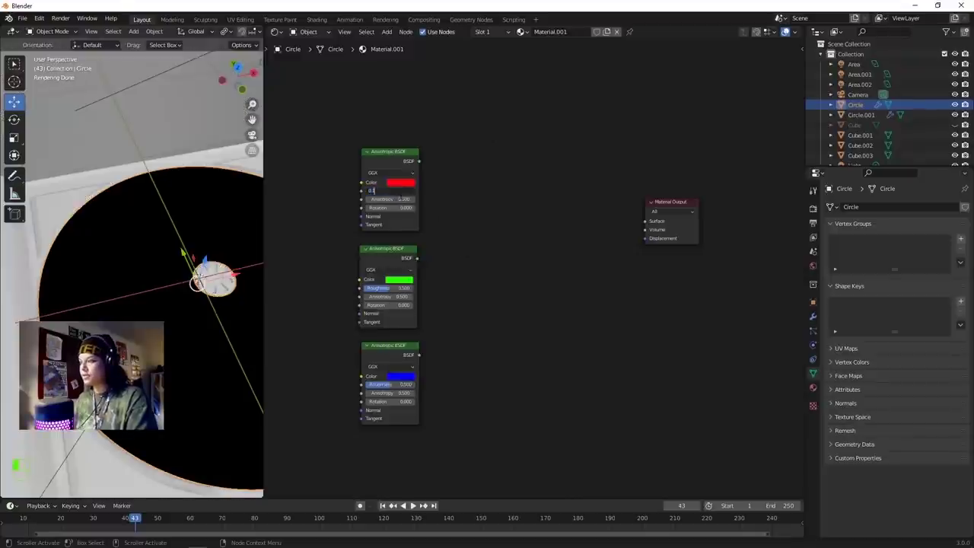
{"action": "key", "text": "Return"}
{"action": "left_click", "coordinate": [402, 289]}
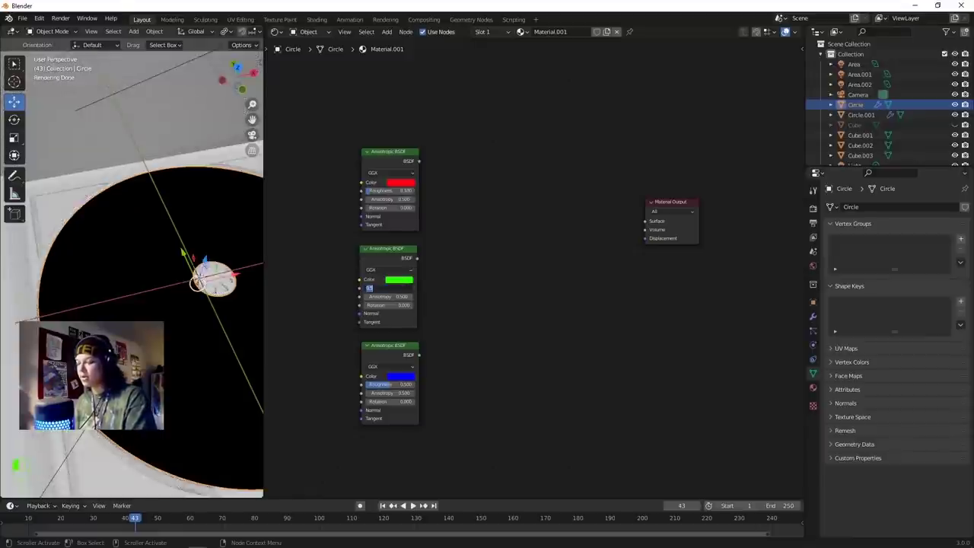
{"action": "type", "text": "0.1"}
{"action": "key", "text": "Return"}
{"action": "left_click", "coordinate": [404, 384]}
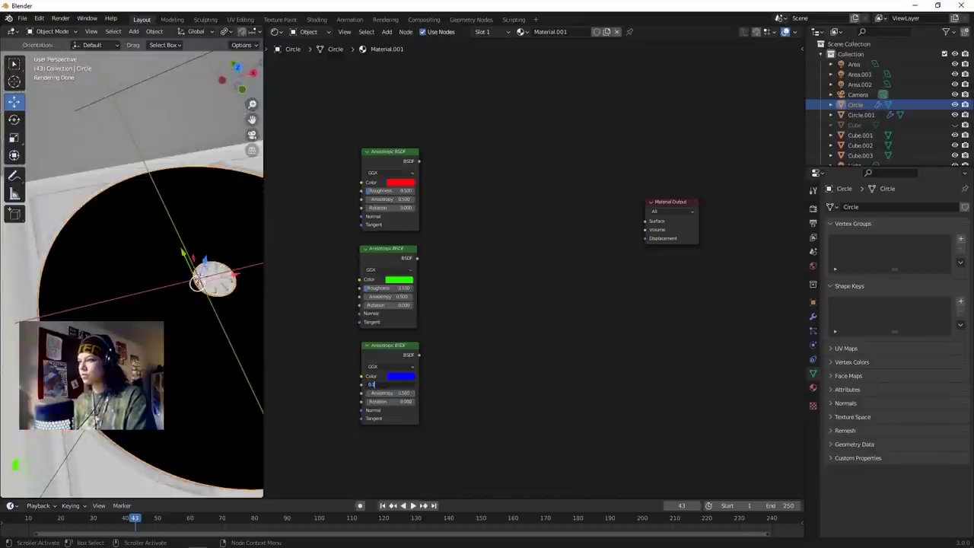
{"action": "type", "text": "0.1"}
{"action": "key", "text": "Return"}
Set the red Anisotropic BSDF node's anisotropy to 0.8 and its rotation to 0.98.
{"action": "scroll", "coordinate": [452, 187], "scroll_direction": "up", "scroll_amount": 3}
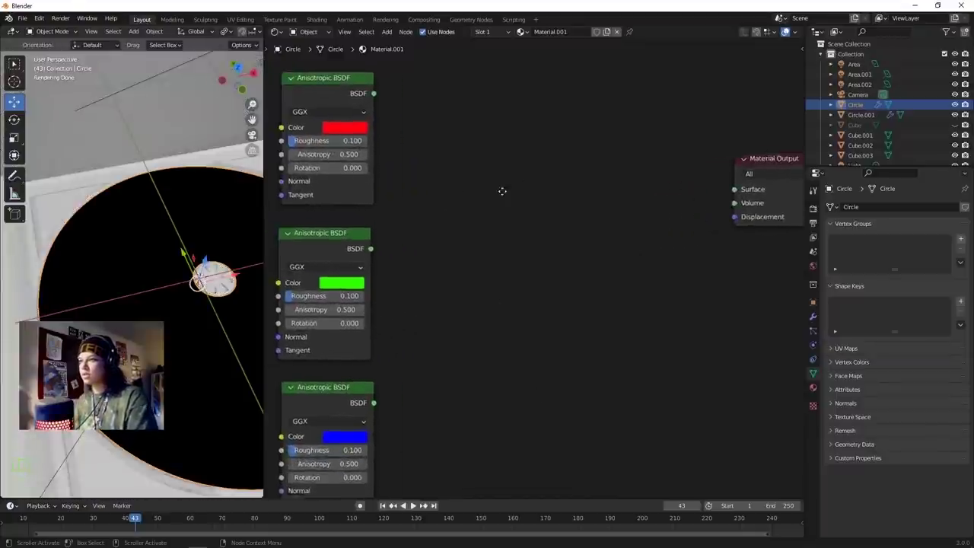
{"action": "middle_click_drag", "start_coordinate": [500, 191], "coordinate": [574, 171]}
{"action": "scroll", "coordinate": [481, 155], "scroll_direction": "up", "scroll_amount": 4}
{"action": "middle_click_drag", "start_coordinate": [481, 155], "coordinate": [563, 177]}
{"action": "scroll", "coordinate": [536, 244], "scroll_direction": "down", "scroll_amount": 3}
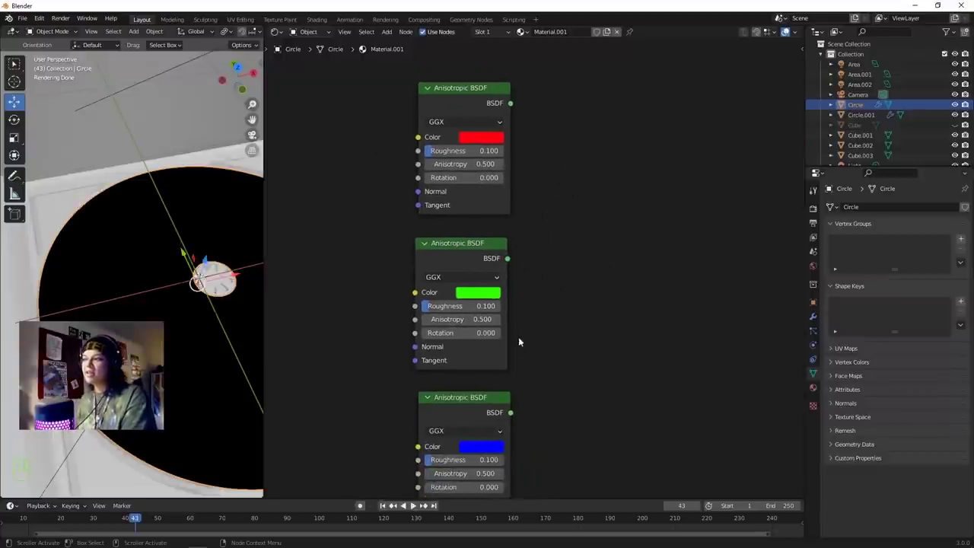
{"action": "scroll", "coordinate": [518, 342], "scroll_direction": "down", "scroll_amount": 1}
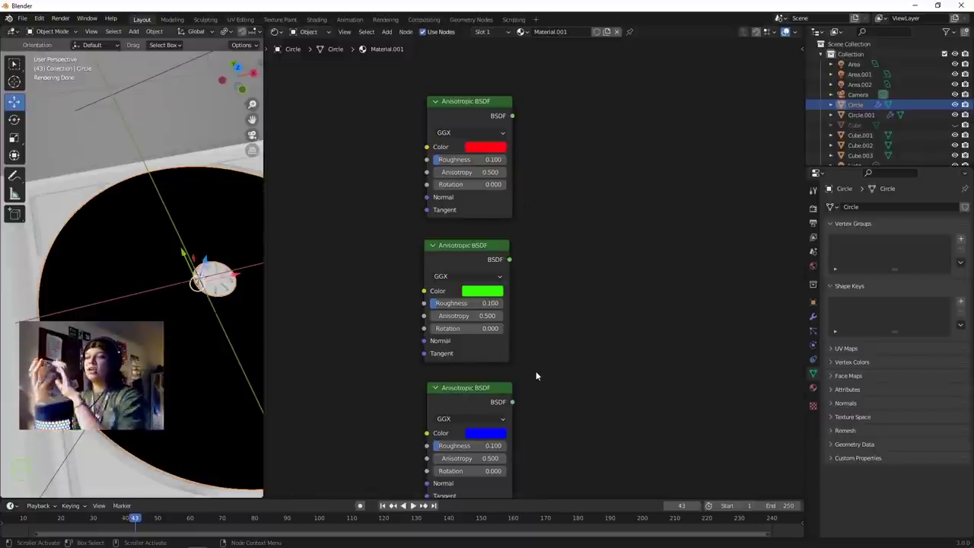
{"action": "scroll", "coordinate": [490, 181], "scroll_direction": "up", "scroll_amount": 2}
{"action": "double_click", "coordinate": [449, 153]}
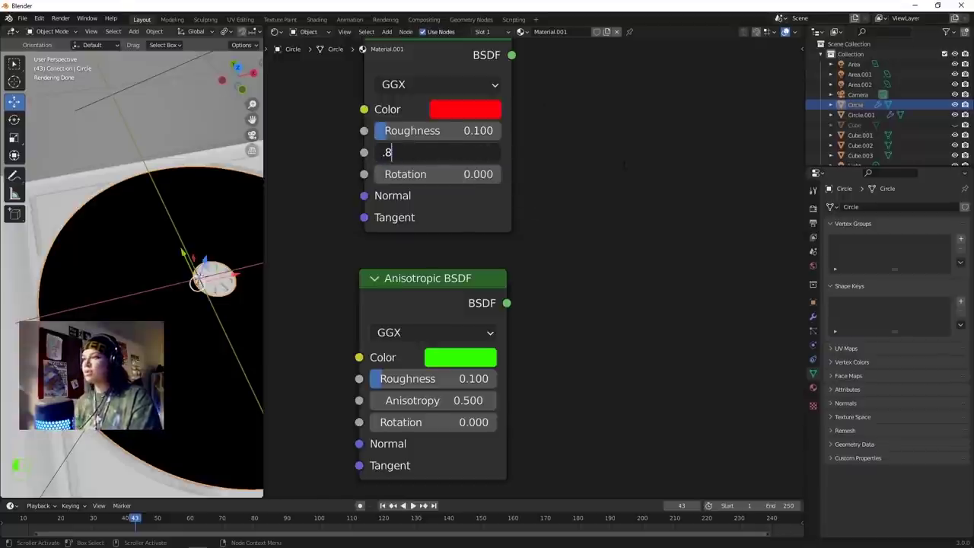
{"action": "type", "text": ".8"}
{"action": "key", "text": "Return"}
{"action": "double_click", "coordinate": [470, 174]}
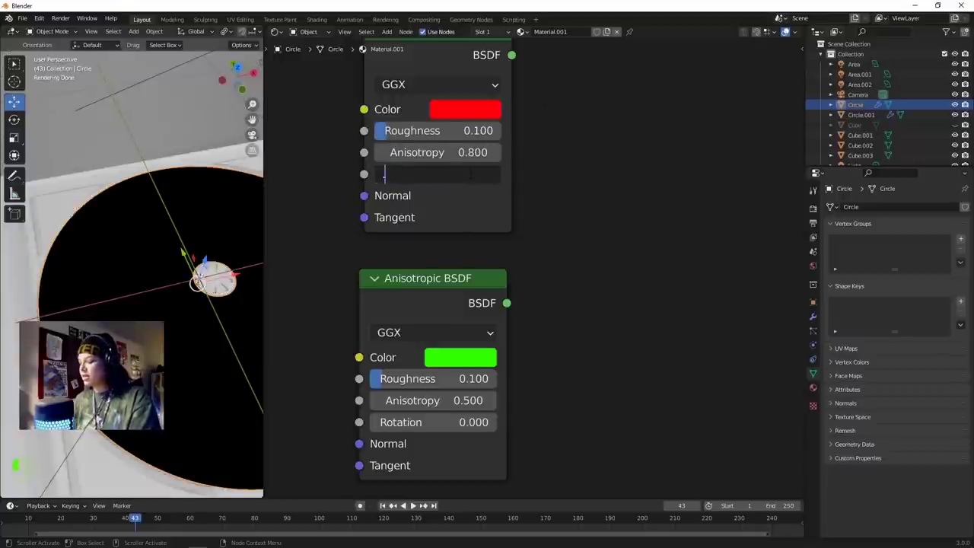
{"action": "type", "text": ".95"}
{"action": "key", "text": "BackSpace"}
{"action": "key", "text": "Return"}
Set the green Anisotropic BSDF node's anisotropy to 0.8.
{"action": "scroll", "coordinate": [533, 442], "scroll_direction": "down", "scroll_amount": 1}
{"action": "middle_click_drag", "start_coordinate": [533, 441], "coordinate": [541, 289]}
{"action": "scroll", "coordinate": [518, 246], "scroll_direction": "up", "scroll_amount": 2}
{"action": "scroll", "coordinate": [532, 278], "scroll_direction": "up", "scroll_amount": 1}
{"action": "left_click", "coordinate": [448, 264]}
{"action": "double_click", "coordinate": [449, 264]}
{"action": "key", "text": "BackSpace"}
{"action": "type", "text": ".8"}
{"action": "key", "text": "Return"}
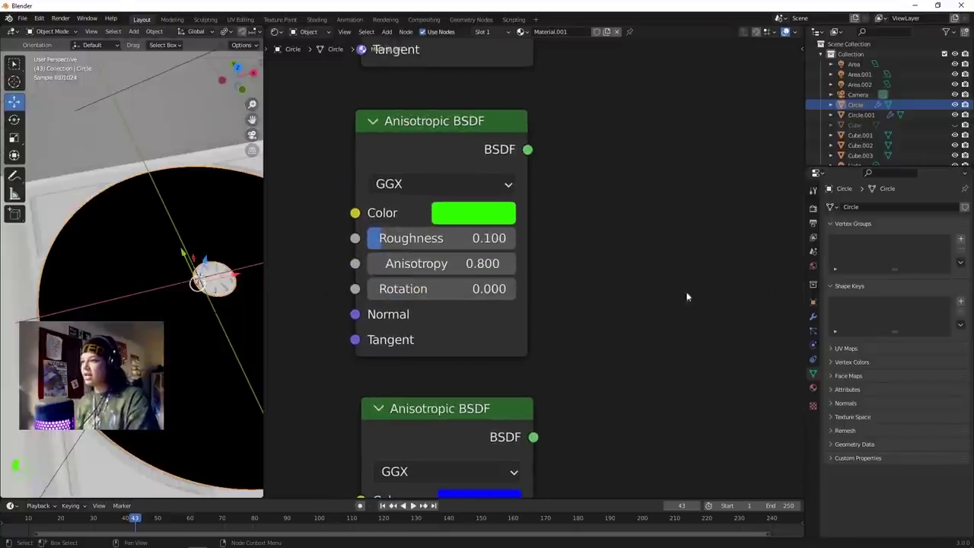
Set the blue Anisotropic BSDF node's anisotropy to 0.8 and its rotation to 0.2.
{"action": "scroll", "coordinate": [581, 201], "scroll_direction": "down", "scroll_amount": 4, "text": "shift"}
{"action": "scroll", "coordinate": [580, 346], "scroll_direction": "down", "scroll_amount": 1}
{"action": "scroll", "coordinate": [580, 346], "scroll_direction": "down", "scroll_amount": 2, "text": "shift"}
{"action": "scroll", "coordinate": [541, 330], "scroll_direction": "up", "scroll_amount": 1}
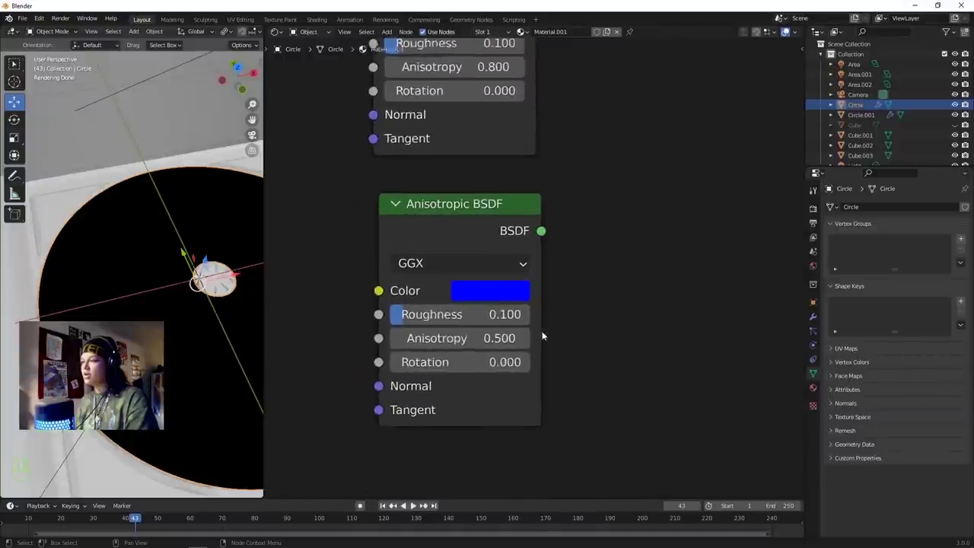
{"action": "double_click", "coordinate": [523, 347]}
{"action": "type", "text": ".8"}
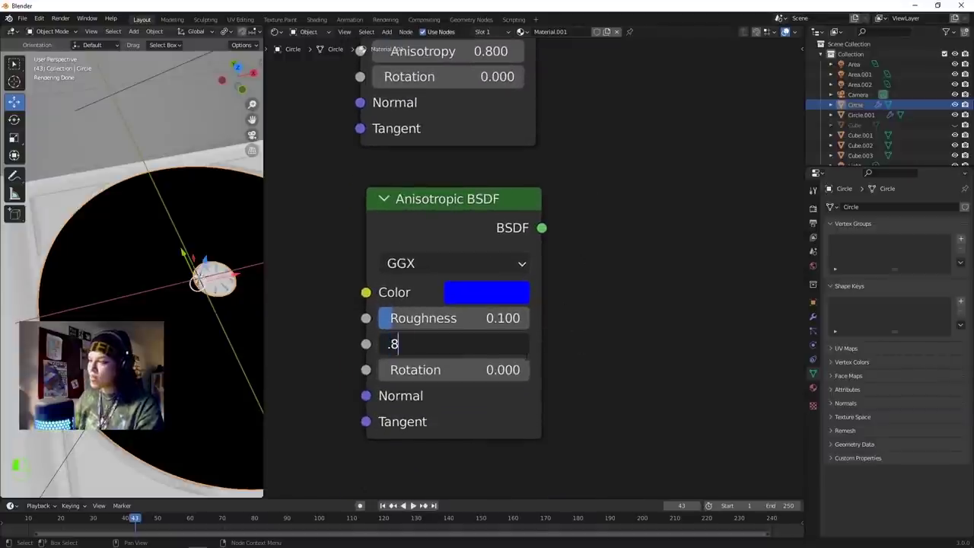
{"action": "key", "text": "Return"}
{"action": "double_click", "coordinate": [522, 370]}
{"action": "type", "text": ".2"}
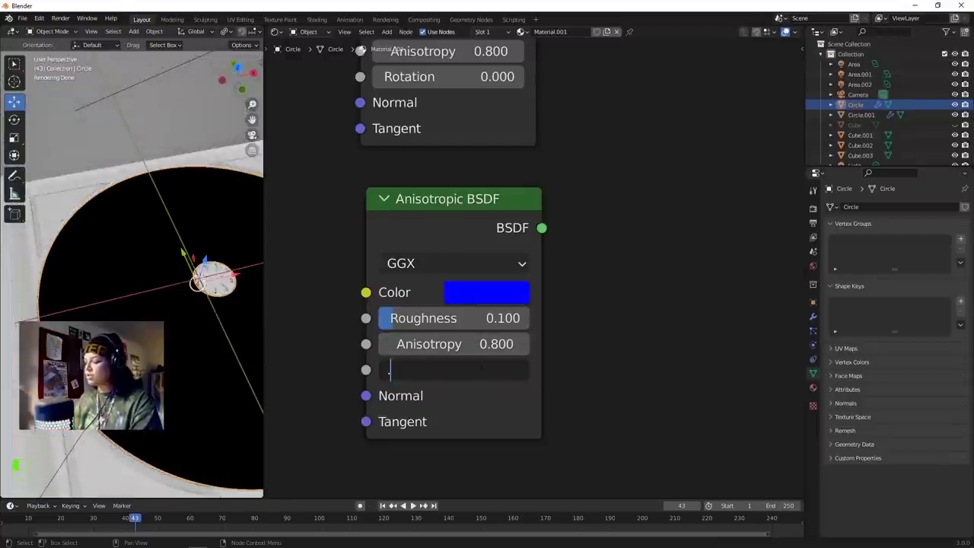
{"action": "key", "text": "Return"}
Add a Mix Shader node between the Anisotropic BSDF column and the Material Output node.
{"action": "scroll", "coordinate": [549, 262], "scroll_direction": "down", "scroll_amount": 4}
{"action": "scroll", "coordinate": [563, 261], "scroll_direction": "up", "scroll_amount": 1}
{"action": "scroll", "coordinate": [572, 261], "scroll_direction": "down", "scroll_amount": 1}
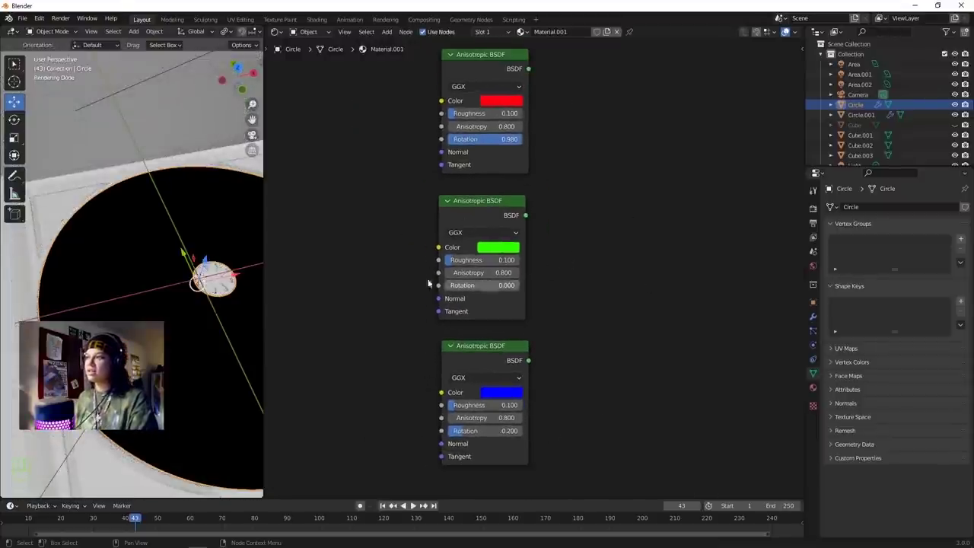
{"action": "scroll", "coordinate": [456, 297], "scroll_direction": "down", "scroll_amount": 2}
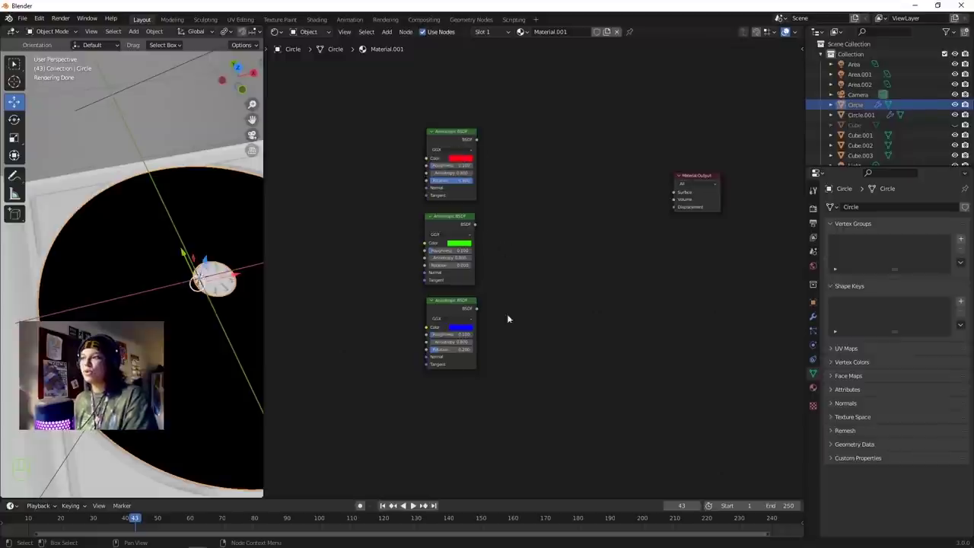
{"action": "key", "text": "shift+a"}
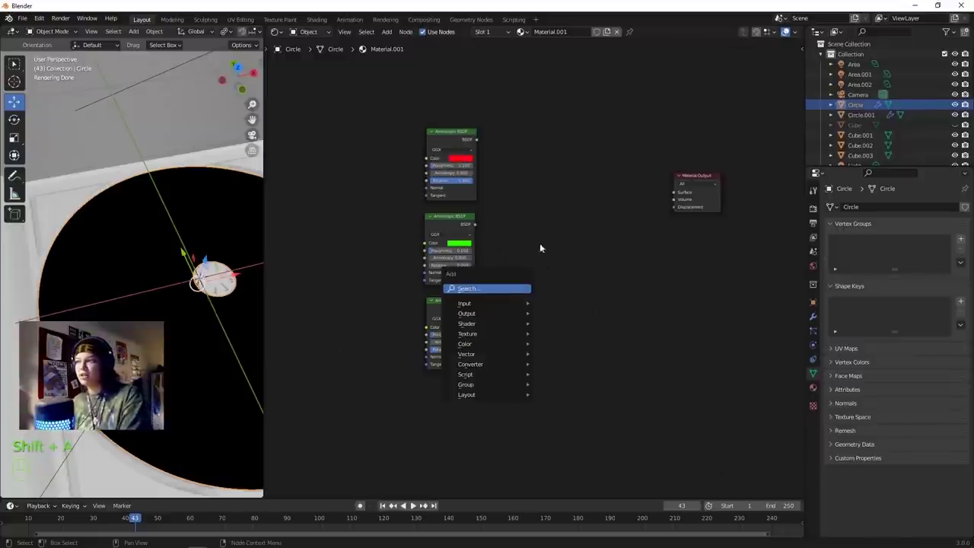
{"action": "left_click", "coordinate": [506, 287]}
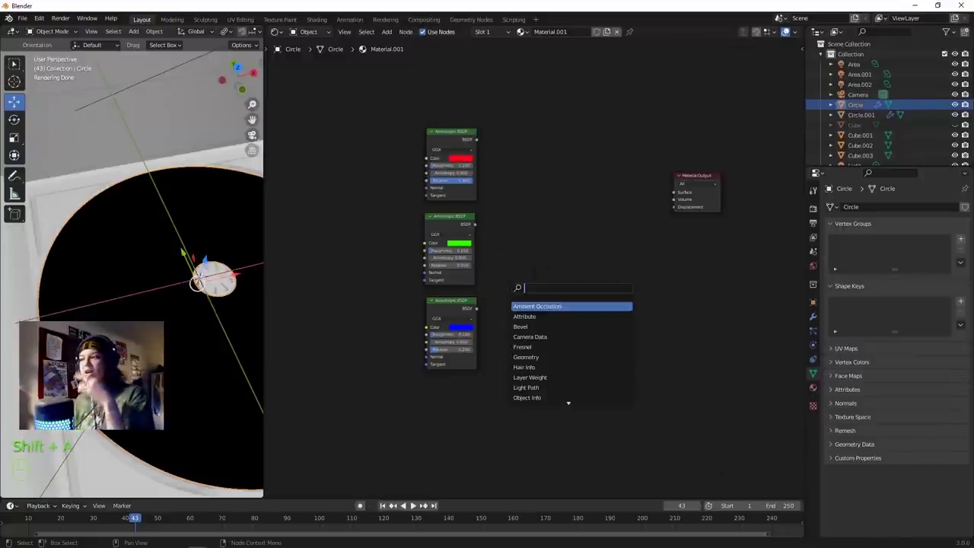
{"action": "type", "text": "mixr"}
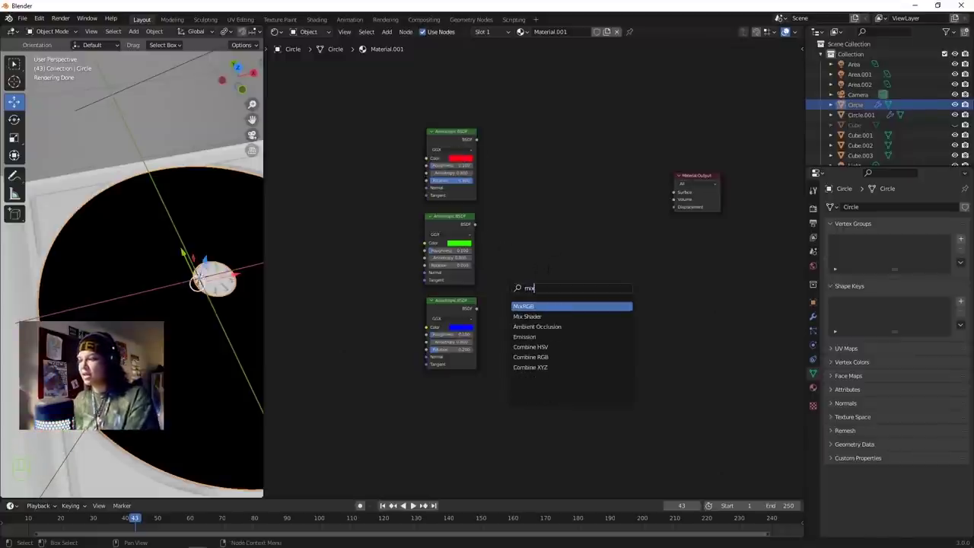
{"action": "left_click", "coordinate": [549, 315]}
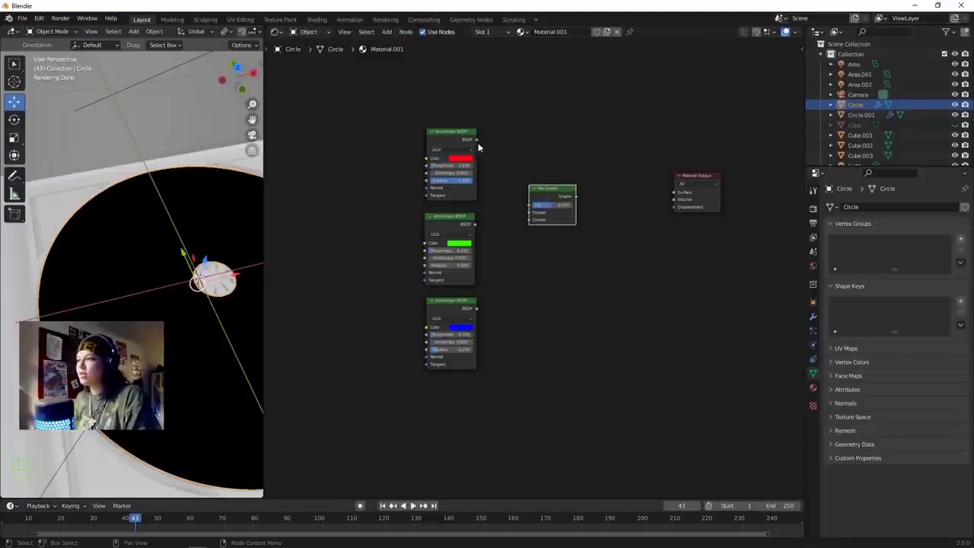
Connect the red and green Anisotropic BSDF outputs to the Mix Shader's first and second shader inputs.
{"action": "left_click_drag", "start_coordinate": [476, 140], "coordinate": [531, 218]}
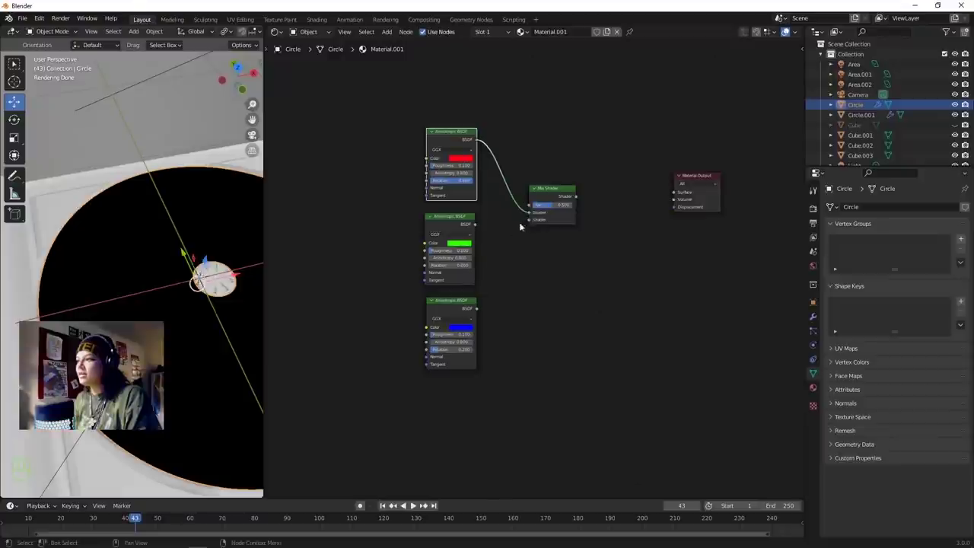
{"action": "scroll", "coordinate": [559, 211], "scroll_direction": "up", "scroll_amount": 3}
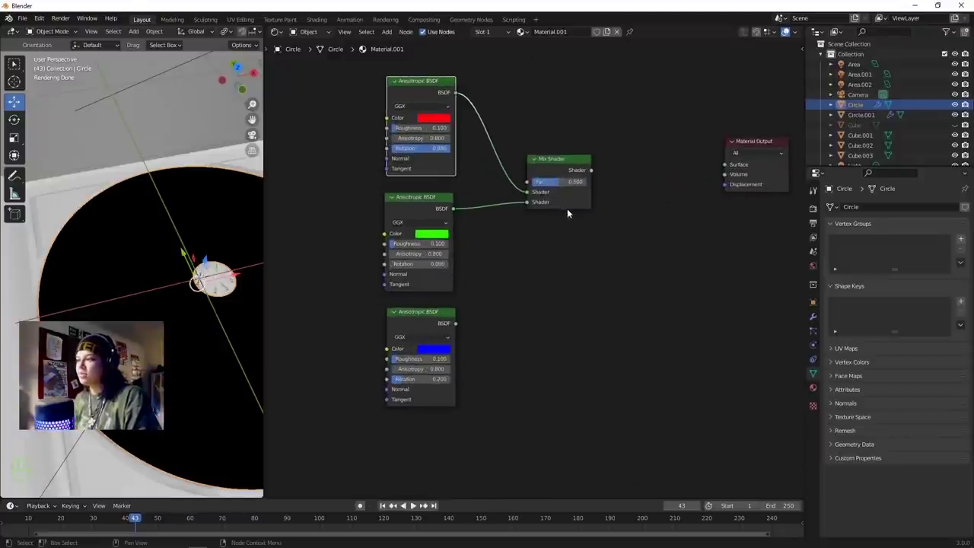
{"action": "scroll", "coordinate": [522, 267], "scroll_direction": "down", "scroll_amount": 2}
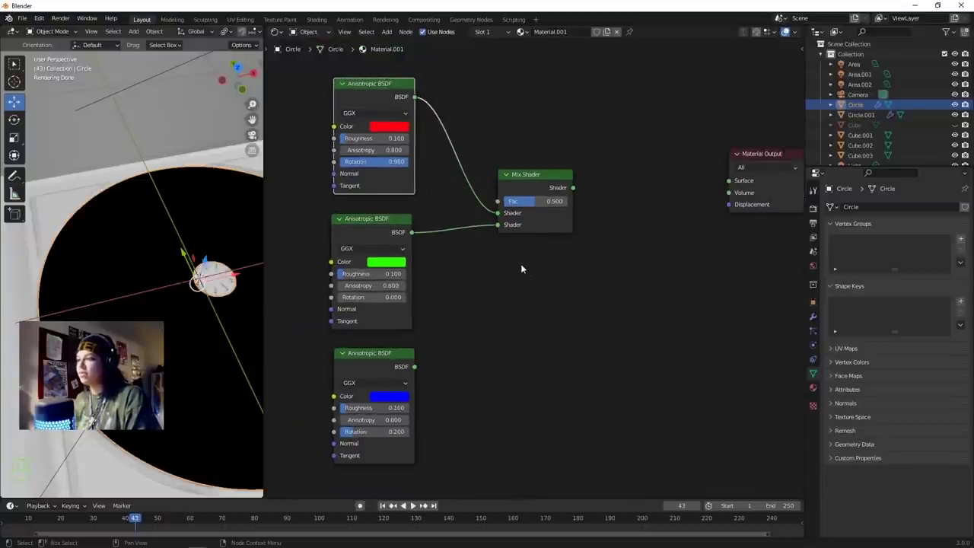
Duplicate the Mix Shader and feed the copy's shader inputs with the first Mix Shader and the blue Anisotropic BSDF.
{"action": "middle_click_drag", "start_coordinate": [508, 261], "coordinate": [494, 249]}
{"action": "left_click", "coordinate": [538, 179]}
{"action": "key", "text": "shift+d"}
{"action": "left_click", "coordinate": [623, 293]}
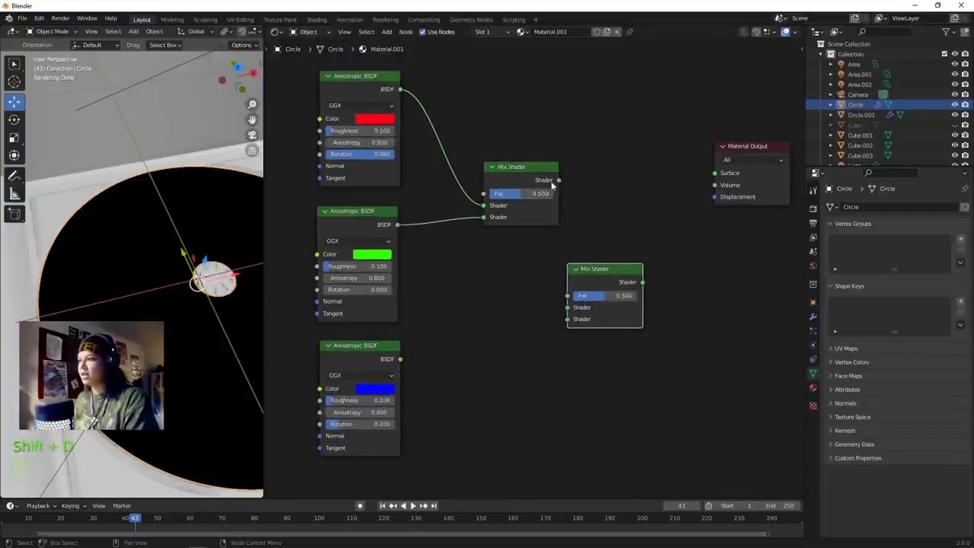
{"action": "left_click_drag", "start_coordinate": [558, 180], "coordinate": [568, 296]}
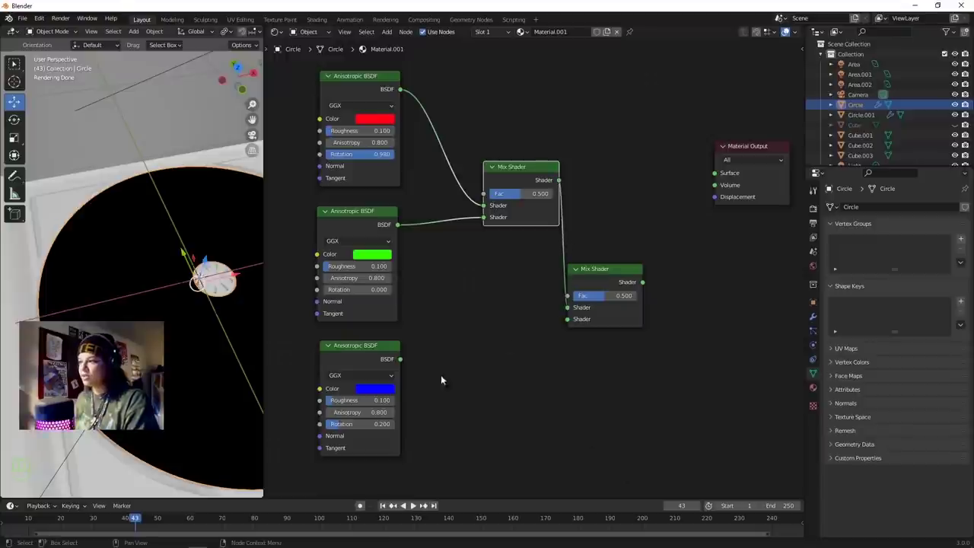
{"action": "left_click_drag", "start_coordinate": [402, 358], "coordinate": [567, 319]}
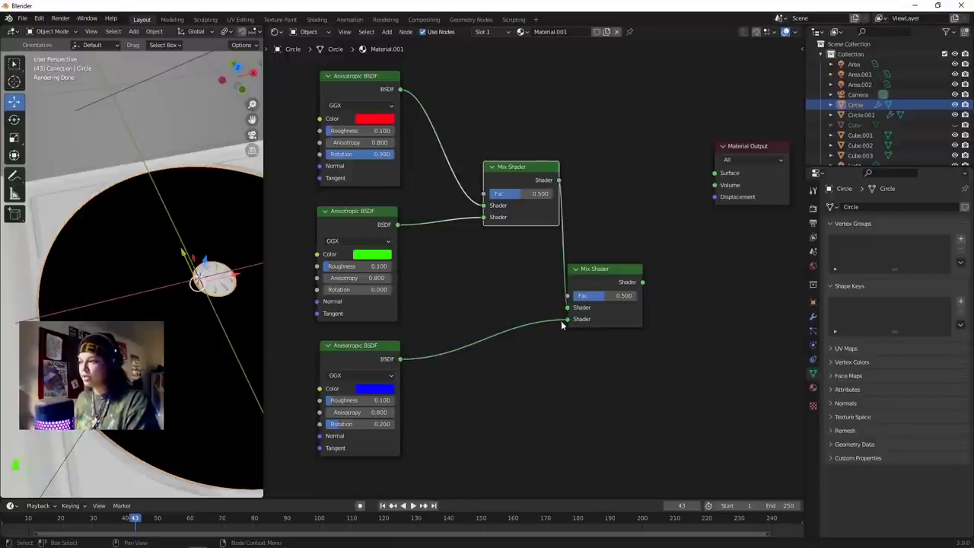
Set the second Mix Shader's Fac to 0.3 and space the two Mix Shader nodes apart.
{"action": "left_click", "coordinate": [609, 296]}
{"action": "type", "text": "0.3"}
{"action": "key", "text": "Return"}
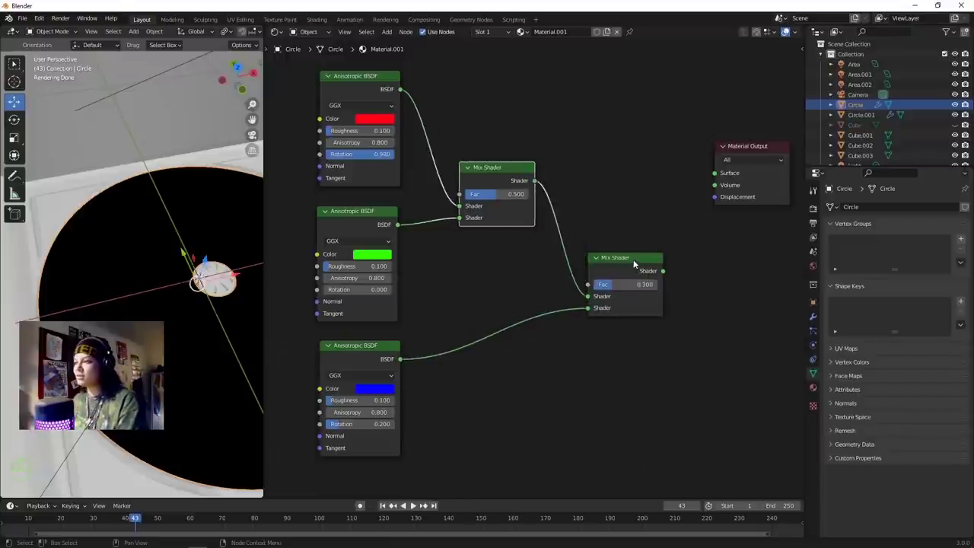
{"action": "left_click_drag", "start_coordinate": [633, 259], "coordinate": [625, 257]}
Move the Material Output node farther away and place a duplicate of the second Mix Shader before it.
{"action": "scroll", "coordinate": [555, 334], "scroll_direction": "down", "scroll_amount": 4}
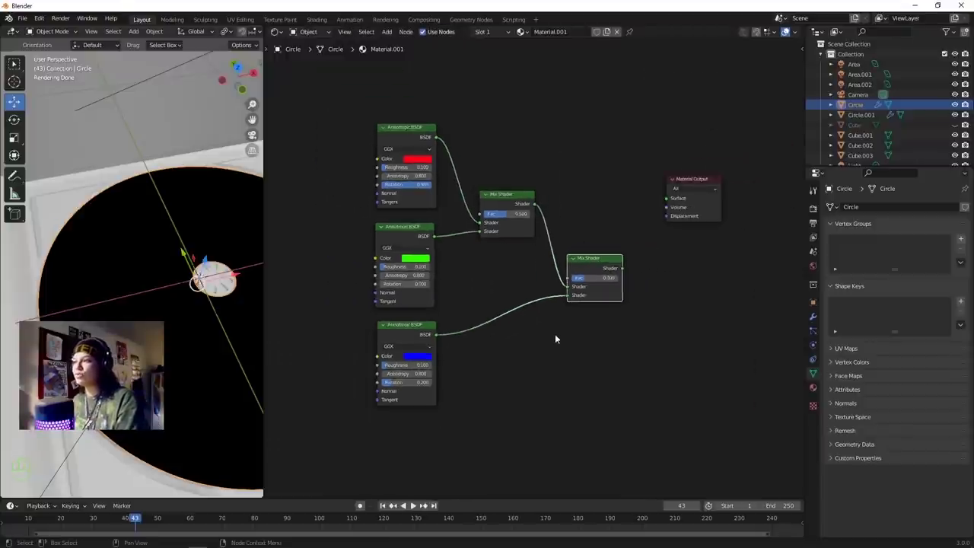
{"action": "middle_click_drag", "start_coordinate": [675, 229], "coordinate": [632, 238]}
{"action": "left_click_drag", "start_coordinate": [660, 184], "coordinate": [757, 225]}
{"action": "scroll", "coordinate": [564, 274], "scroll_direction": "up", "scroll_amount": 1}
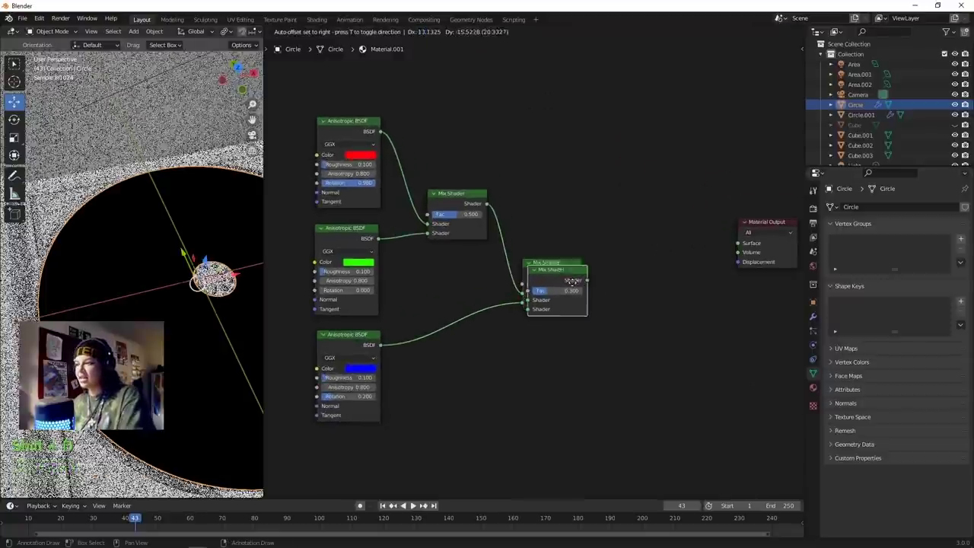
{"action": "key", "text": "shift+d"}
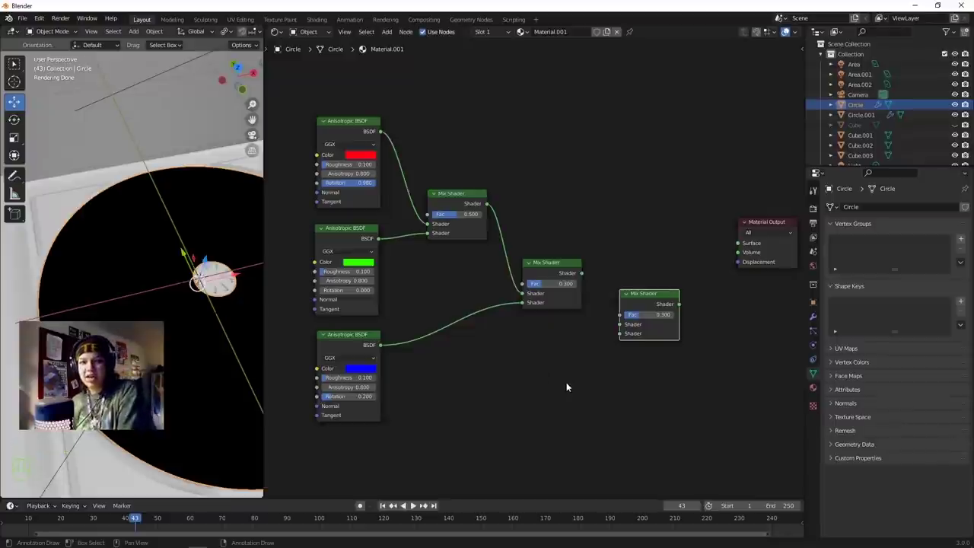
Add a Glossy BSDF node below the third Mix Shader and connect it to that mix's second shader input.
{"action": "key", "text": "shift+a"}
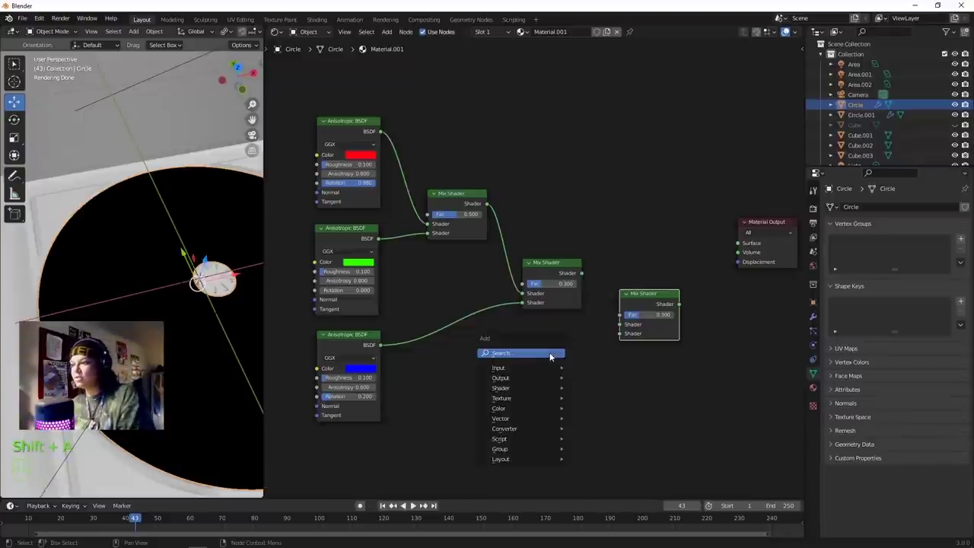
{"action": "left_click", "coordinate": [551, 354]}
{"action": "type", "text": "gloss"}
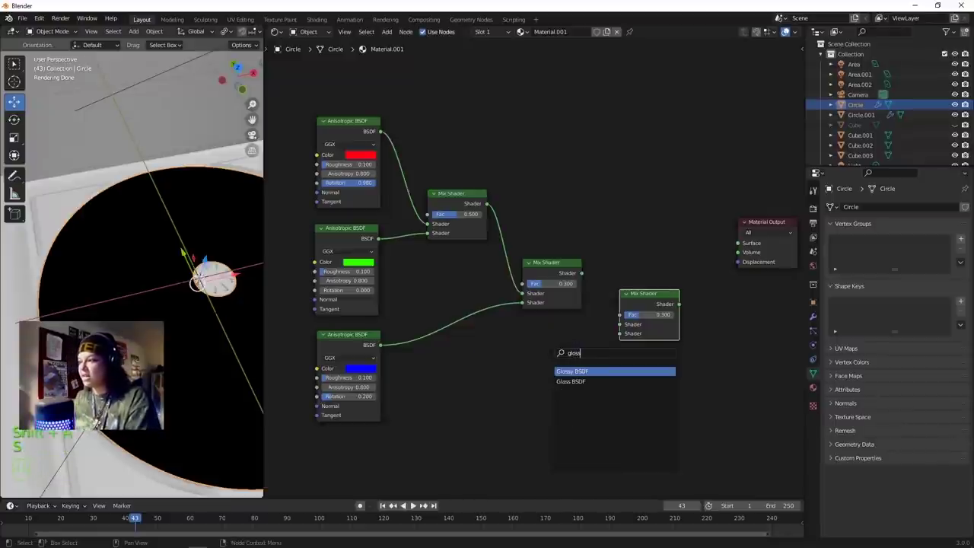
{"action": "key", "text": "Return"}
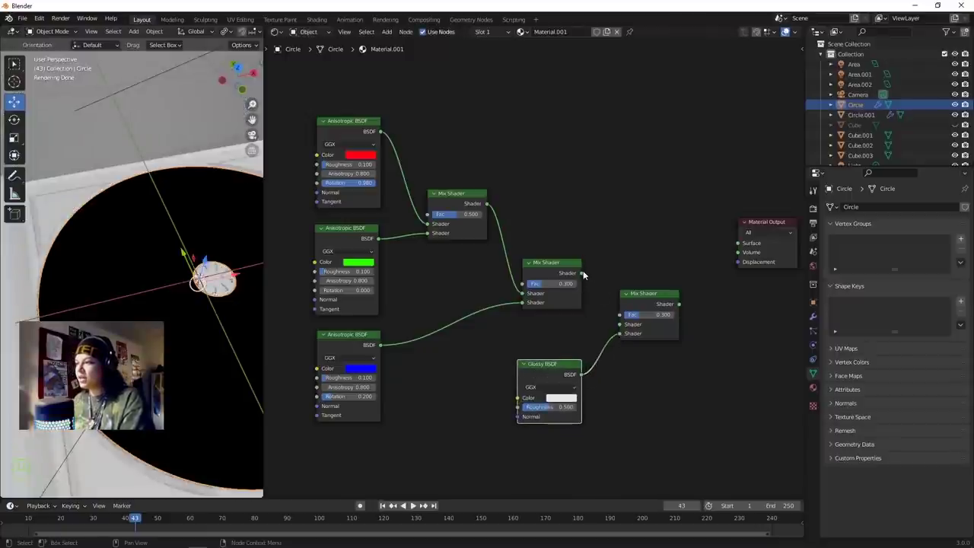
Feed the third Mix Shader's first shader input from the second Mix Shader and set its Fac to 0.133.
{"action": "key", "text": "ctrl+z"}
{"action": "key", "text": "ctrl+z"}
{"action": "key", "text": "ctrl+z"}
{"action": "left_click", "coordinate": [656, 314]}
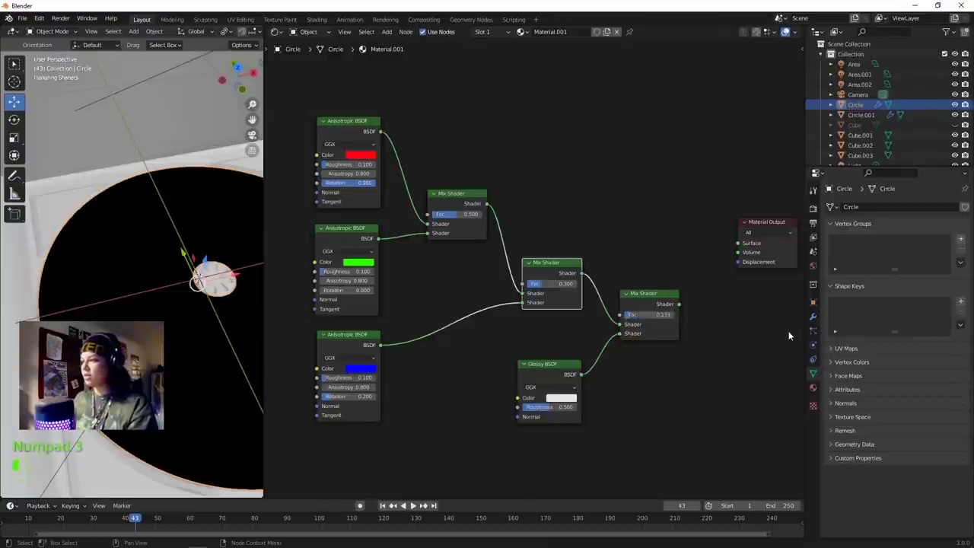
{"action": "key", "text": "Return"}
{"action": "key", "text": "KP_Decimal"}
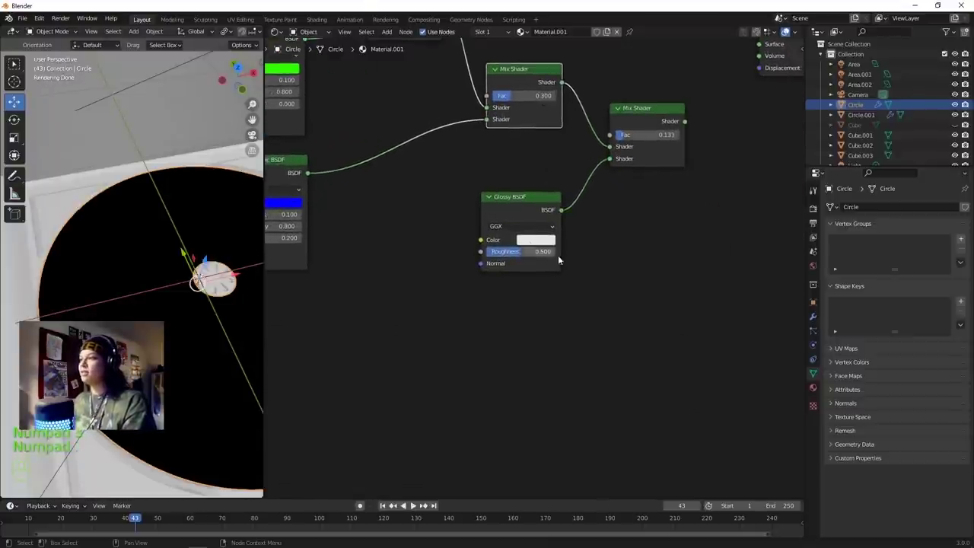
Move the Material Output beside the third Mix Shader and connect that mix to its Surface input.
{"action": "mouse_move", "coordinate": [542, 198]}
{"action": "left_mouse_down"}
{"action": "mouse_move", "coordinate": [533, 209]}
{"action": "mouse_move", "coordinate": [537, 202]}
{"action": "left_mouse_up"}
{"action": "scroll", "coordinate": [552, 266], "scroll_direction": "down", "scroll_amount": 2}
{"action": "middle_click_drag", "start_coordinate": [589, 274], "coordinate": [506, 304]}
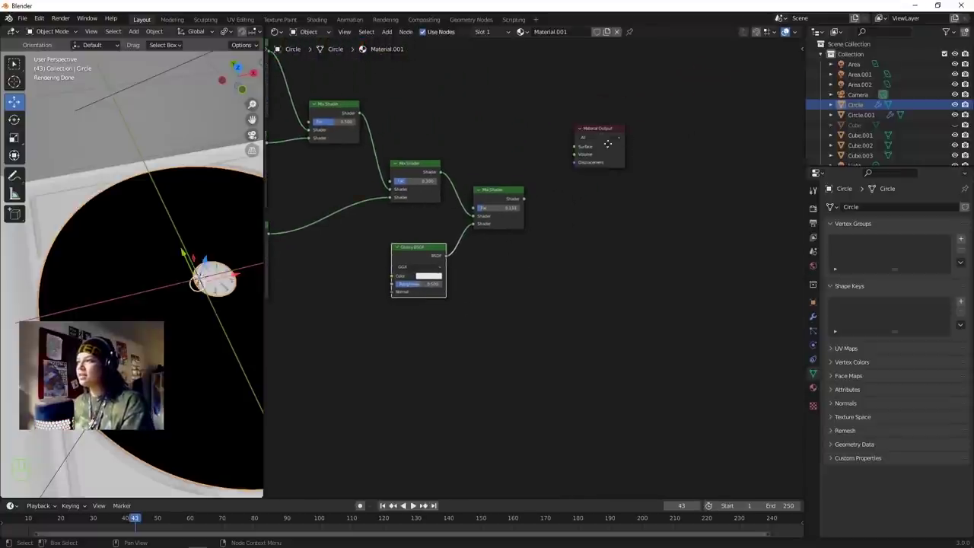
{"action": "left_click_drag", "start_coordinate": [603, 129], "coordinate": [595, 209]}
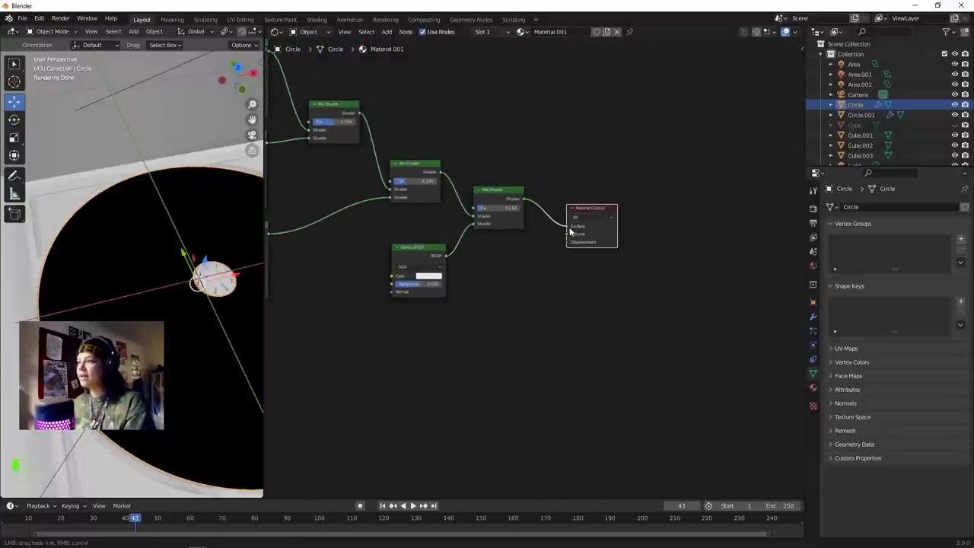
{"action": "left_click_drag", "start_coordinate": [567, 230], "coordinate": [568, 226]}
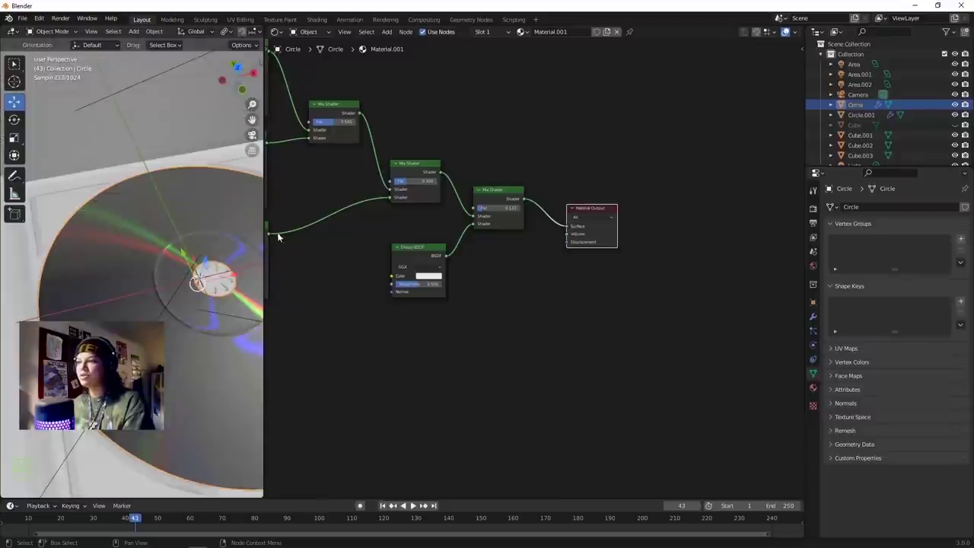
Widen the 3D viewport, put the disc in Edit Mode, and disable the viewport display of its Subdivision and Solidify modifiers.
{"action": "left_click_drag", "start_coordinate": [265, 220], "coordinate": [477, 221]}
{"action": "middle_click_drag", "start_coordinate": [327, 278], "coordinate": [381, 263]}
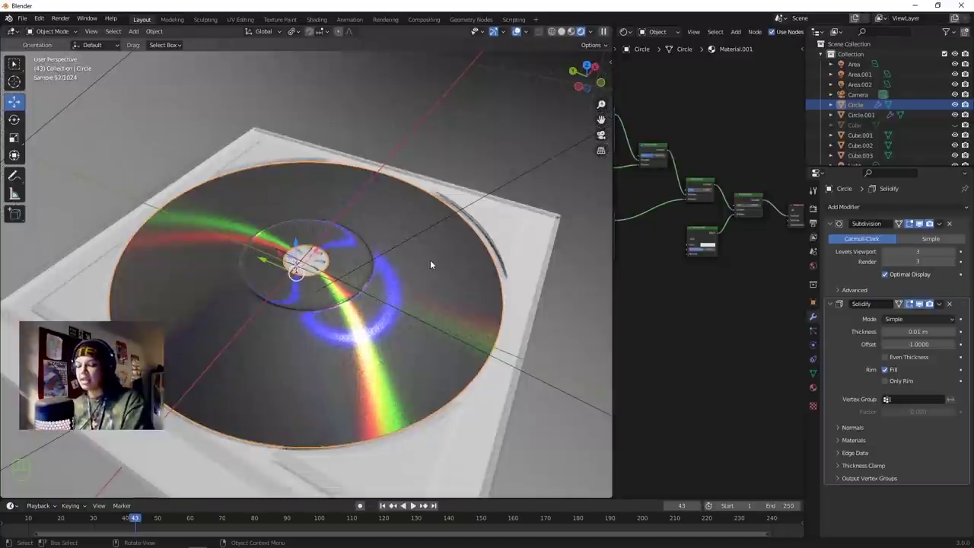
{"action": "middle_click_drag", "start_coordinate": [430, 265], "coordinate": [434, 268]}
{"action": "key", "text": "Tab"}
{"action": "scroll", "coordinate": [413, 256], "scroll_direction": "up", "scroll_amount": 3}
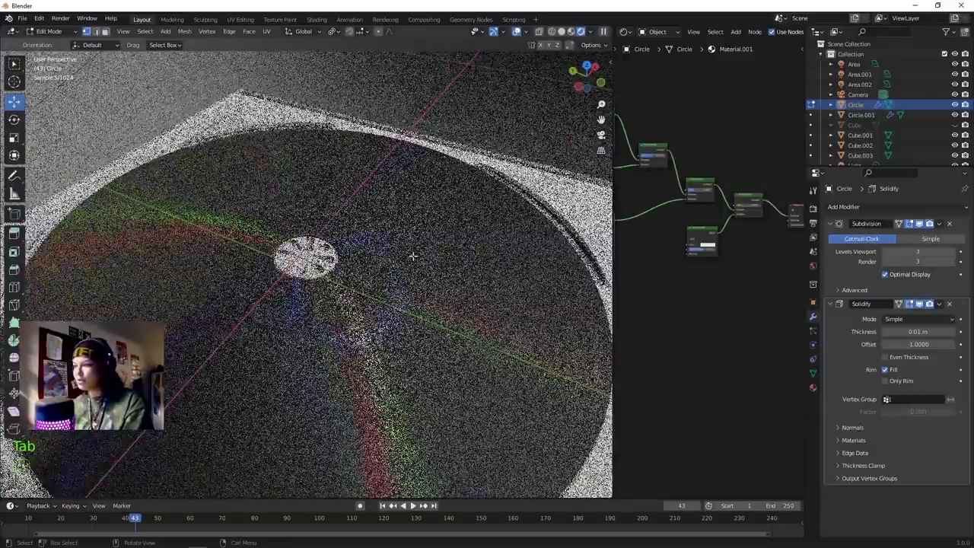
{"action": "left_click", "coordinate": [919, 224]}
{"action": "left_click", "coordinate": [920, 305]}
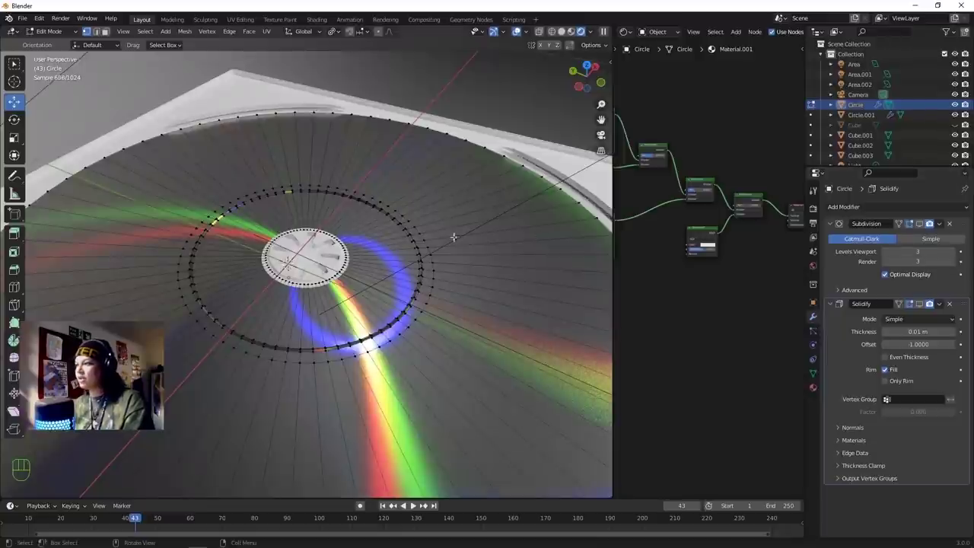
In face select mode, select the face loops of the disc's raised ring and the flat area inside it.
{"action": "middle_click_drag", "start_coordinate": [454, 237], "coordinate": [429, 300]}
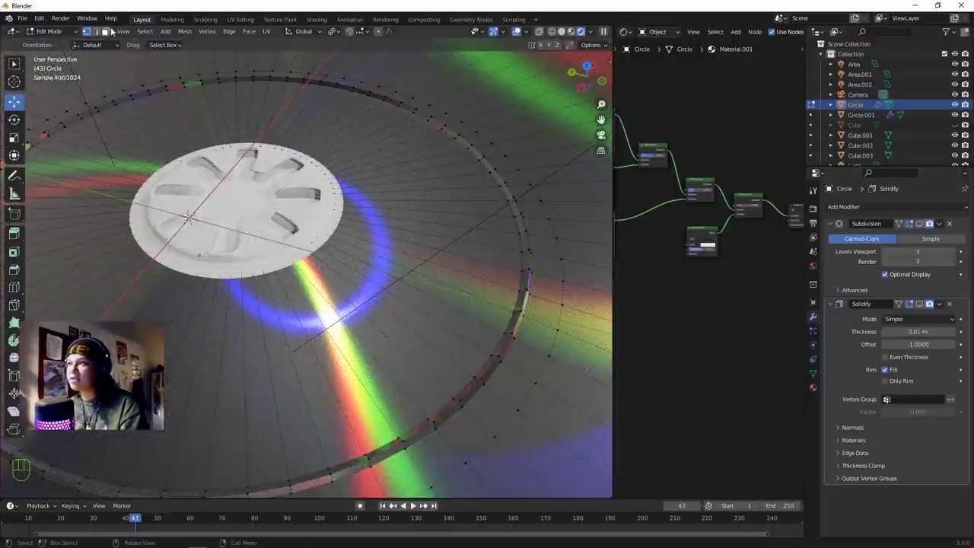
{"action": "left_click", "coordinate": [105, 31]}
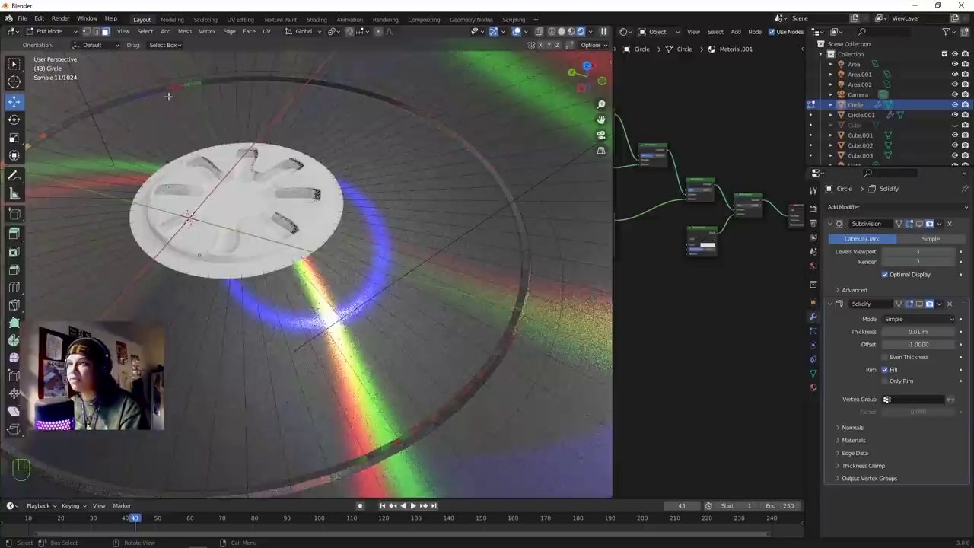
{"action": "left_click", "coordinate": [510, 344], "text": "alt+shift"}
{"action": "left_click", "coordinate": [510, 344], "text": "alt+shift"}
{"action": "left_click", "coordinate": [517, 321], "text": "alt+shift"}
{"action": "left_click", "coordinate": [517, 318], "text": "alt+shift"}
{"action": "left_click", "coordinate": [516, 320], "text": "alt+shift"}
{"action": "left_click", "coordinate": [496, 359], "text": "alt"}
{"action": "left_click", "coordinate": [499, 358], "text": "alt"}
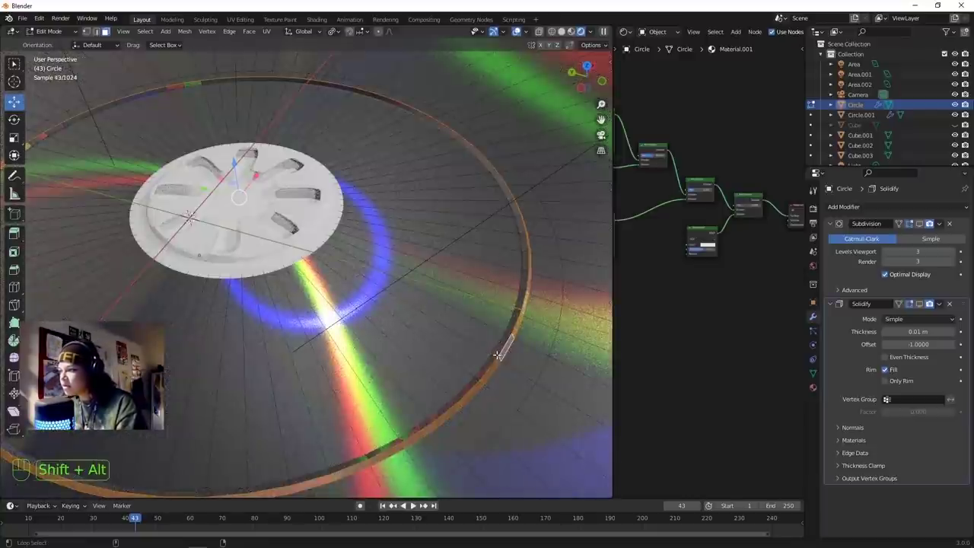
{"action": "left_click", "coordinate": [496, 355], "text": "alt+shift"}
{"action": "left_click", "coordinate": [490, 355], "text": "alt+shift"}
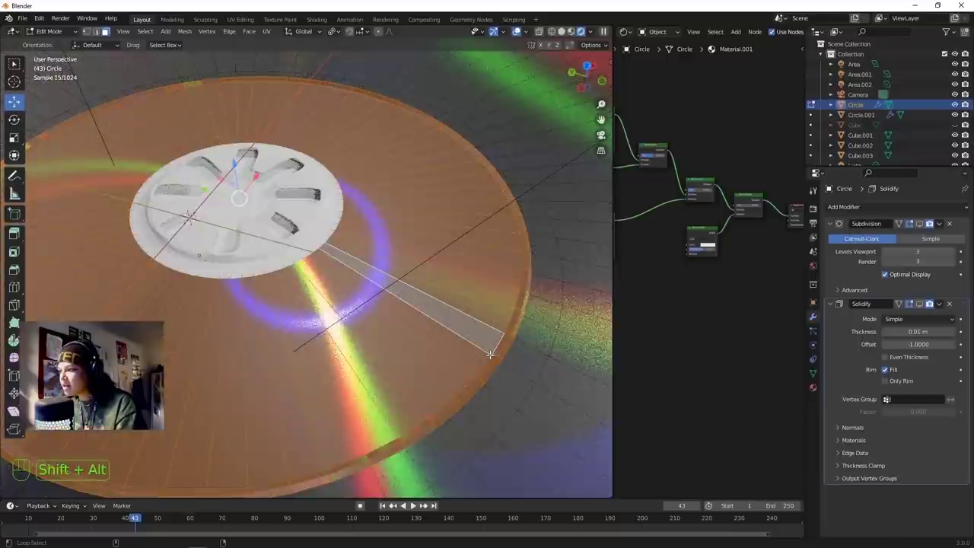
Check the face selection around the ring, add a second material slot to the disc, and assign it to the selected inner faces.
{"action": "scroll", "coordinate": [490, 355], "scroll_direction": "up", "scroll_amount": 2}
{"action": "mouse_move", "coordinate": [490, 355]}
{"action": "middle_mouse_down", "text": "shift"}
{"action": "mouse_move", "coordinate": [226, 227]}
{"action": "mouse_move", "coordinate": [327, 225]}
{"action": "middle_mouse_up", "text": "shift"}
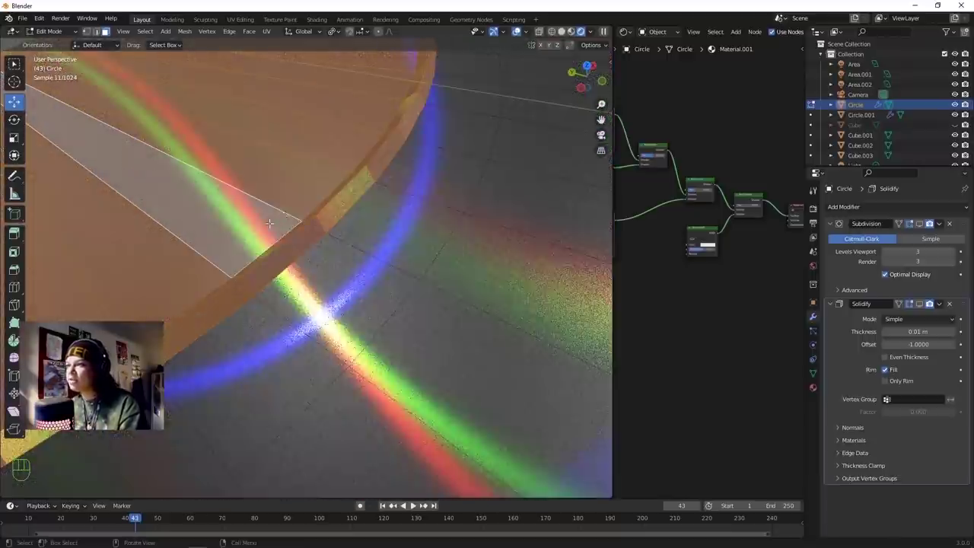
{"action": "middle_click_drag", "start_coordinate": [318, 234], "coordinate": [371, 267]}
{"action": "scroll", "coordinate": [320, 209], "scroll_direction": "up", "scroll_amount": 2}
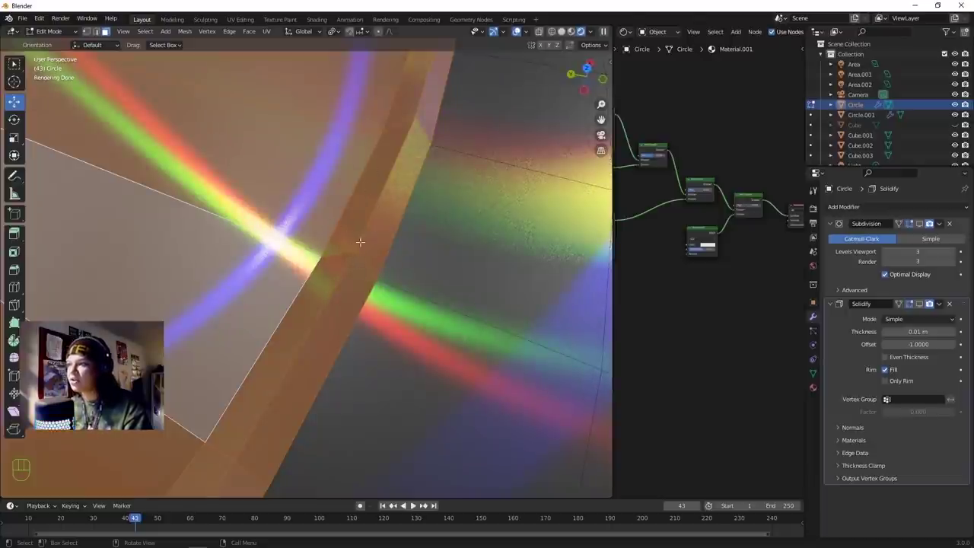
{"action": "mouse_move", "coordinate": [344, 215]}
{"action": "middle_mouse_down"}
{"action": "mouse_move", "coordinate": [254, 181]}
{"action": "mouse_move", "coordinate": [331, 226]}
{"action": "middle_mouse_up"}
{"action": "scroll", "coordinate": [335, 229], "scroll_direction": "up", "scroll_amount": 2}
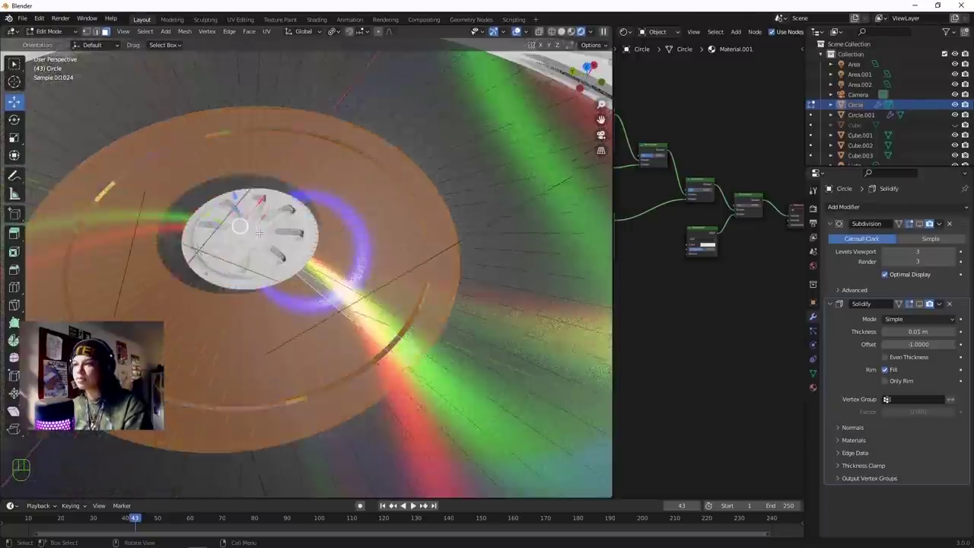
{"action": "scroll", "coordinate": [290, 249], "scroll_direction": "up", "scroll_amount": 2}
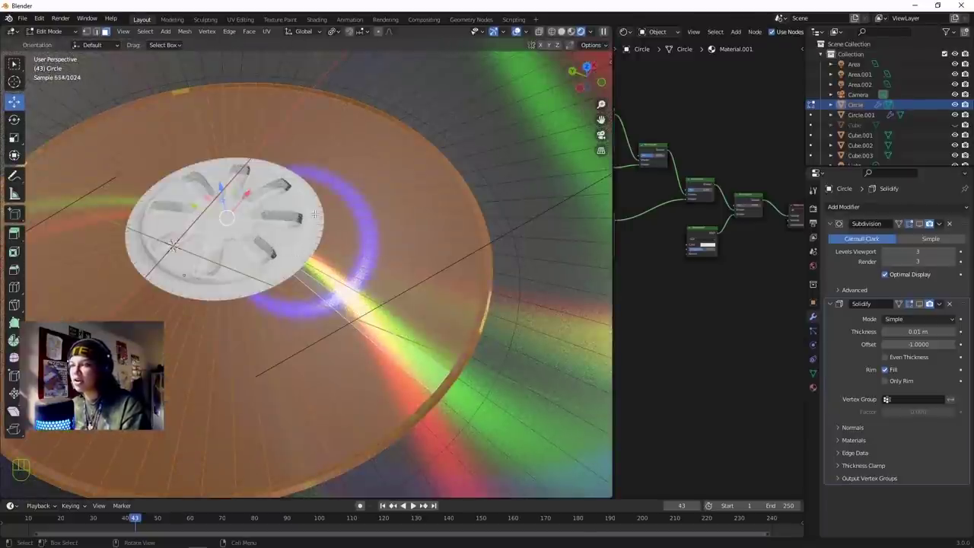
{"action": "left_click", "coordinate": [813, 388]}
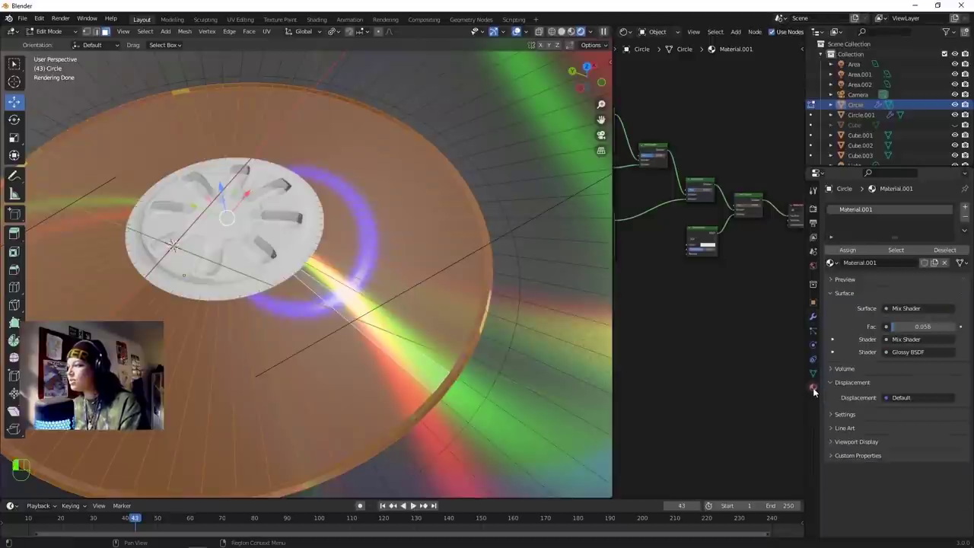
{"action": "left_click", "coordinate": [964, 209]}
{"action": "left_click", "coordinate": [845, 266]}
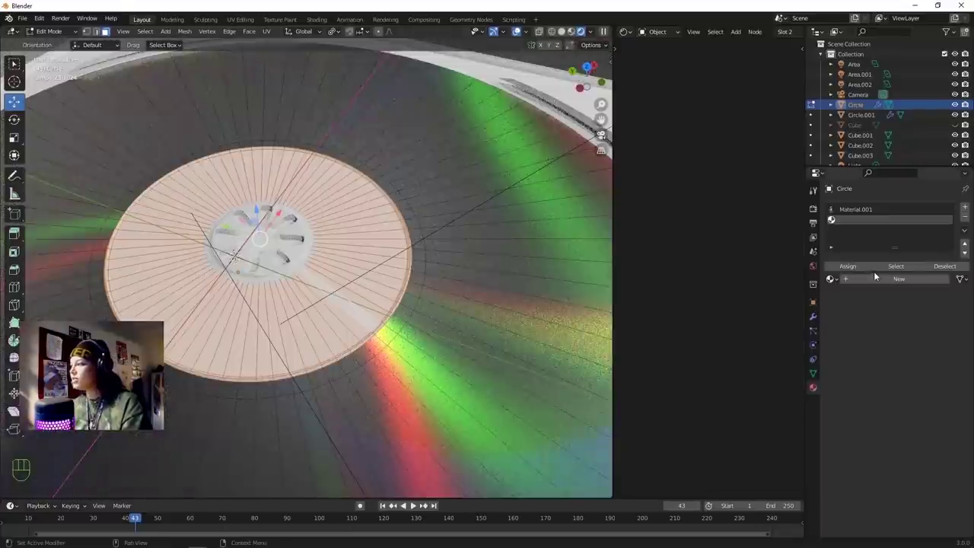
Create a new material named "cd clear" in the second slot and rename the disc's first material "holo".
{"action": "left_click", "coordinate": [883, 279]}
{"action": "double_click", "coordinate": [860, 279]}
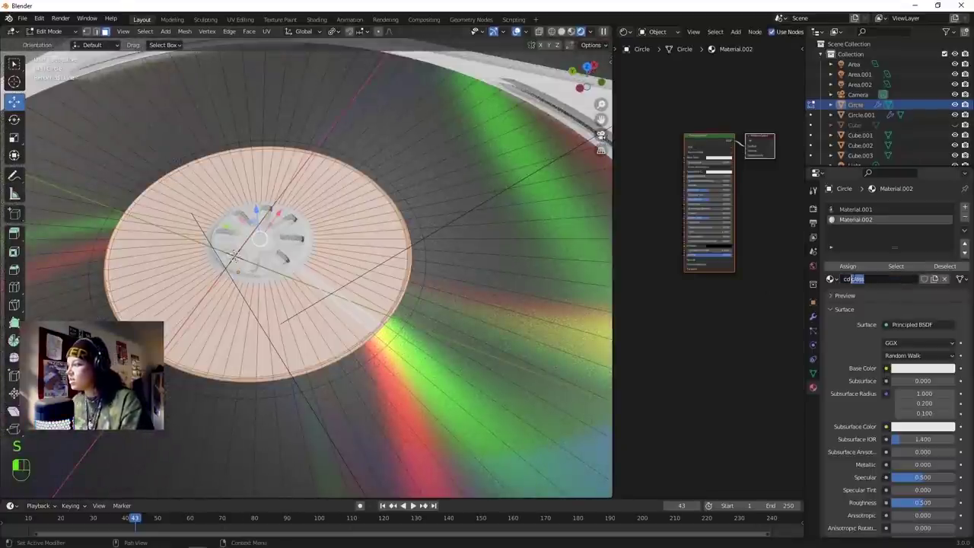
{"action": "type", "text": "cd clear"}
{"action": "key", "text": "Return"}
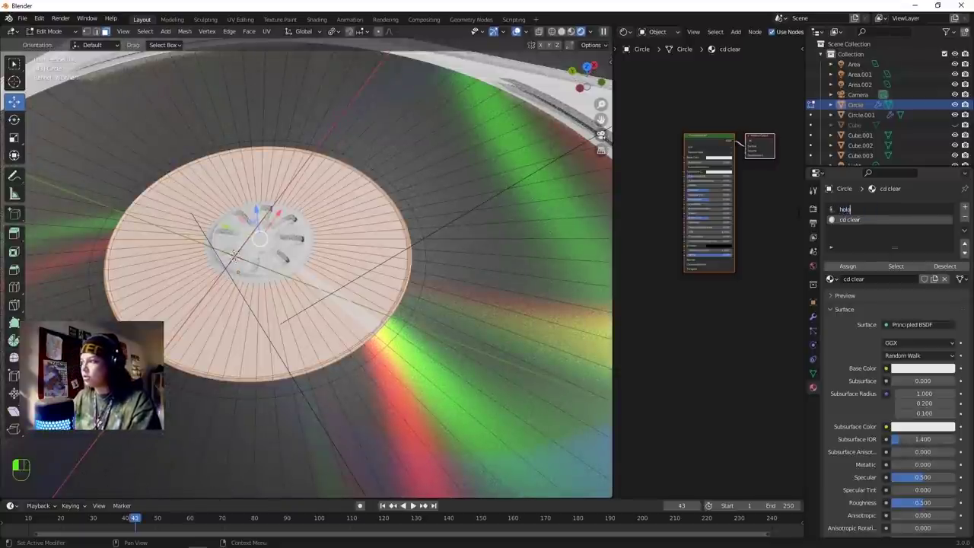
{"action": "left_click", "coordinate": [798, 212]}
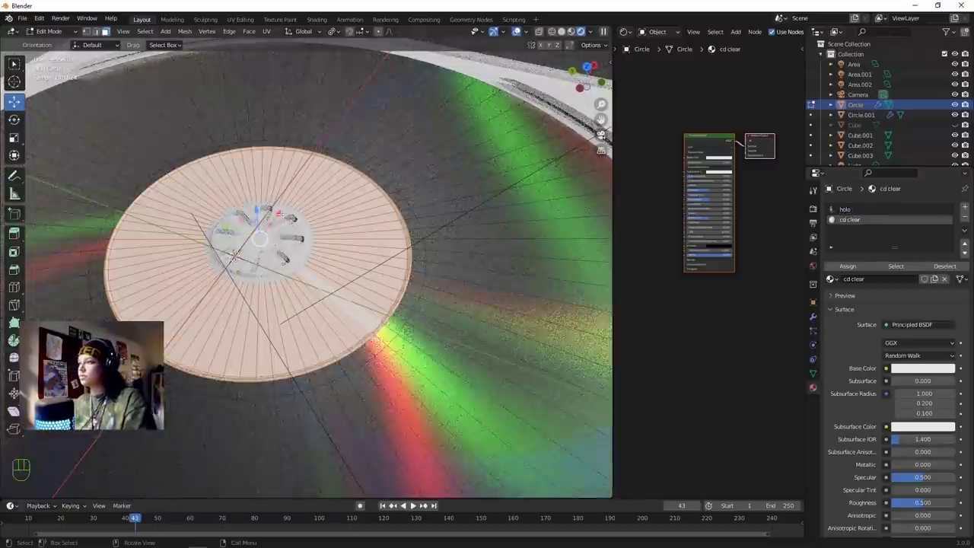
Return the disc to Object Mode and examine its inner area and hub in the rendered view.
{"action": "scroll", "coordinate": [330, 239], "scroll_direction": "down", "scroll_amount": 5}
{"action": "key", "text": "Tab"}
{"action": "middle_click_drag", "start_coordinate": [350, 239], "coordinate": [335, 230]}
{"action": "scroll", "coordinate": [348, 234], "scroll_direction": "up", "scroll_amount": 2}
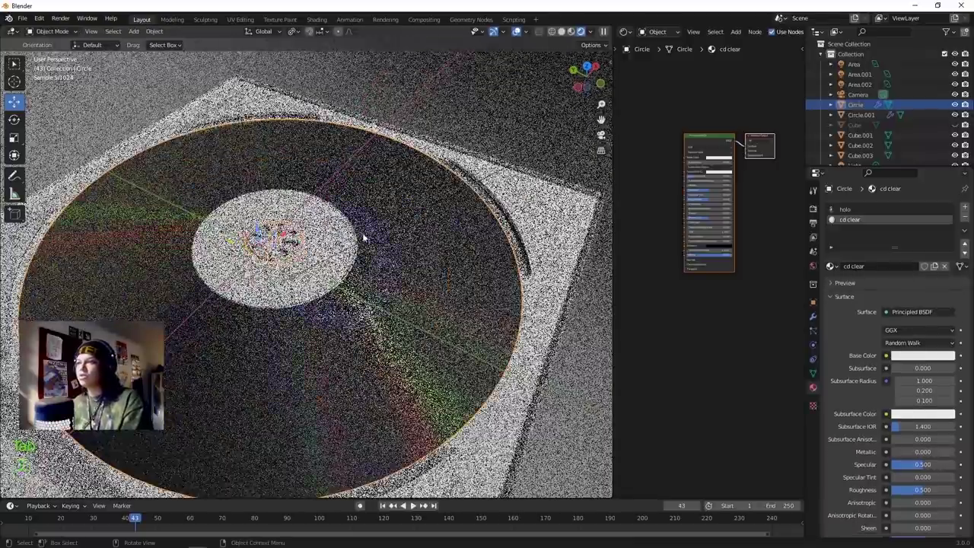
{"action": "middle_click_drag", "start_coordinate": [341, 297], "coordinate": [330, 290]}
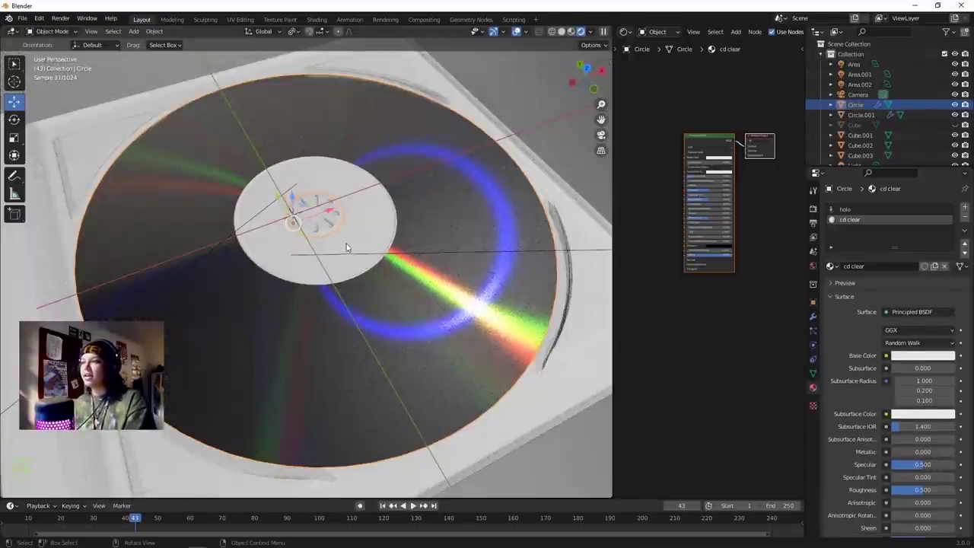
{"action": "middle_click_drag", "start_coordinate": [348, 248], "coordinate": [361, 242]}
{"action": "scroll", "coordinate": [365, 240], "scroll_direction": "up", "scroll_amount": 3}
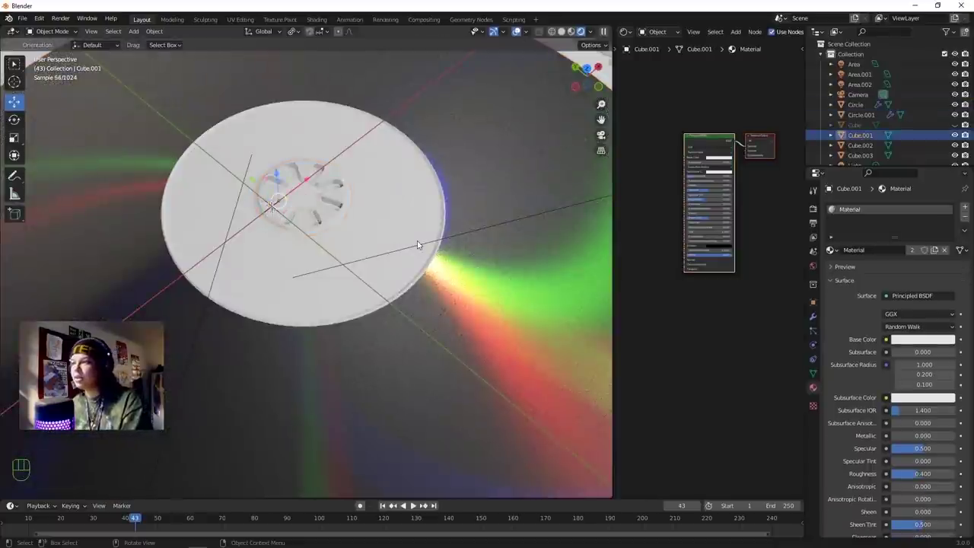
{"action": "key", "text": "Tab"}
{"action": "key", "text": "Tab"}
{"action": "key", "text": "Tab"}
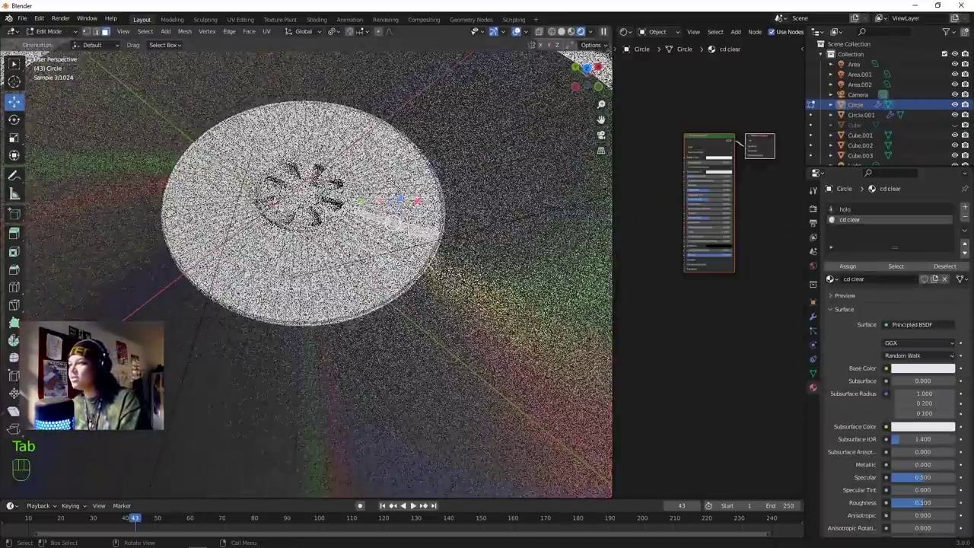
{"action": "key", "text": "Tab"}
{"action": "scroll", "coordinate": [378, 253], "scroll_direction": "down", "scroll_amount": 3}
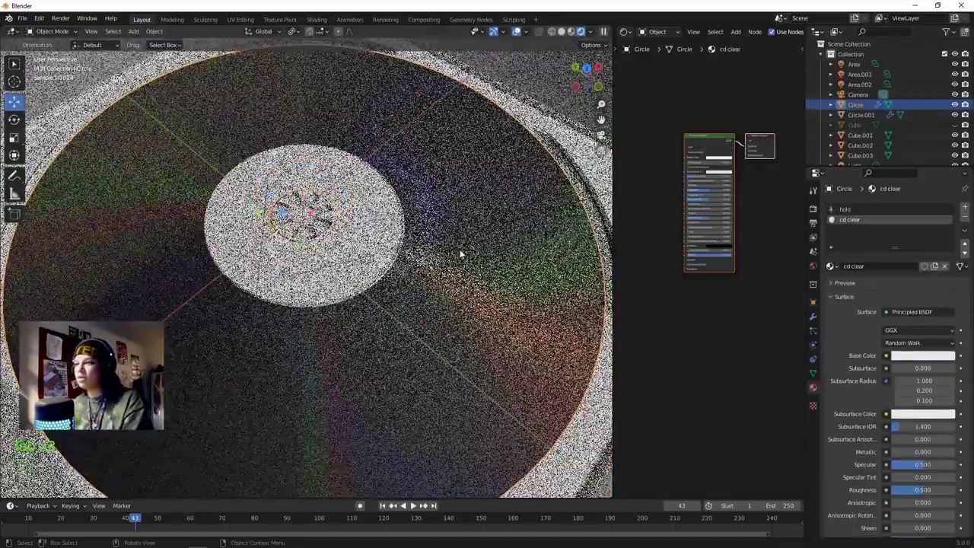
Set the cd clear material's Transmission to 1.000 and its Roughness to 0.193.
{"action": "scroll", "coordinate": [885, 408], "scroll_direction": "down", "scroll_amount": 7}
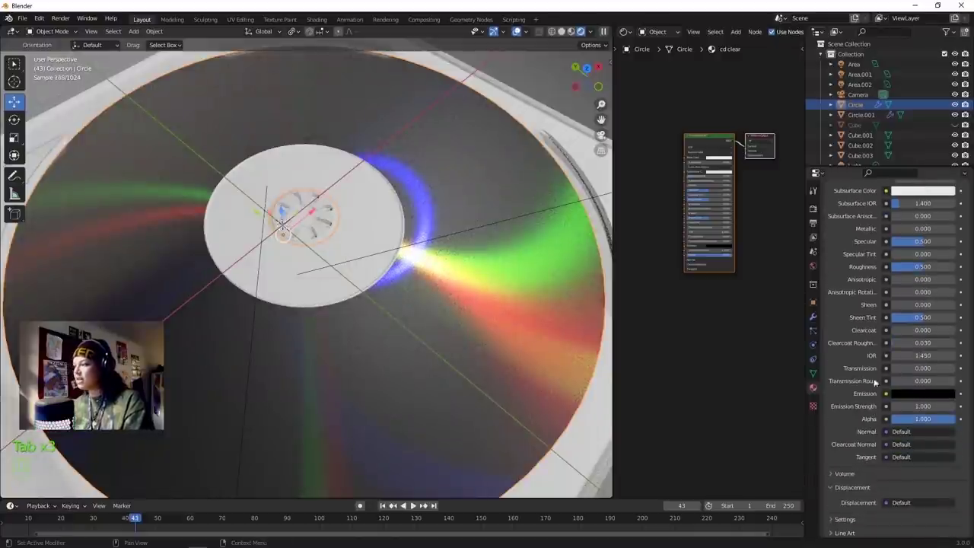
{"action": "left_click_drag", "start_coordinate": [900, 370], "coordinate": [956, 371]}
{"action": "scroll", "coordinate": [880, 297], "scroll_direction": "up", "scroll_amount": 1}
{"action": "scroll", "coordinate": [880, 301], "scroll_direction": "up", "scroll_amount": 1}
{"action": "left_click_drag", "start_coordinate": [905, 327], "coordinate": [875, 327]}
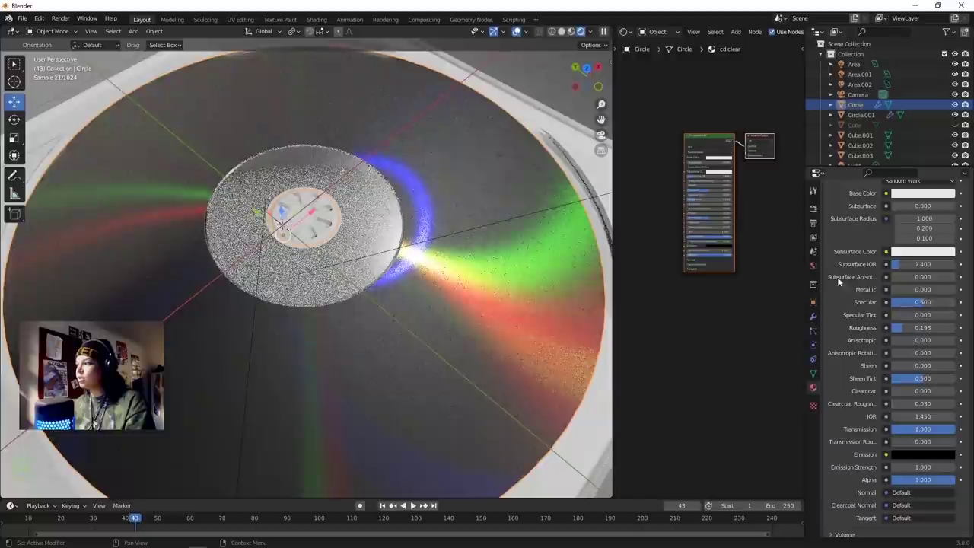
Examine the disc's clear inner ring and the colored reflections from several angles in the rendered view.
{"action": "middle_click_drag", "start_coordinate": [411, 294], "coordinate": [402, 267]}
{"action": "key", "text": "Tab"}
{"action": "scroll", "coordinate": [393, 280], "scroll_direction": "down", "scroll_amount": 4}
{"action": "key", "text": "Tab"}
{"action": "scroll", "coordinate": [404, 276], "scroll_direction": "up", "scroll_amount": 2}
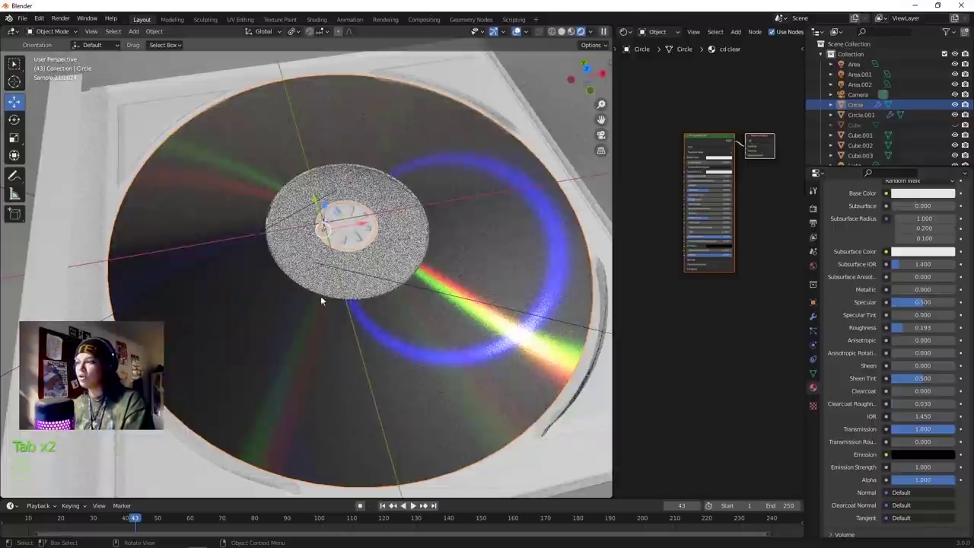
{"action": "scroll", "coordinate": [274, 251], "scroll_direction": "up", "scroll_amount": 5}
{"action": "scroll", "coordinate": [367, 272], "scroll_direction": "down", "scroll_amount": 5}
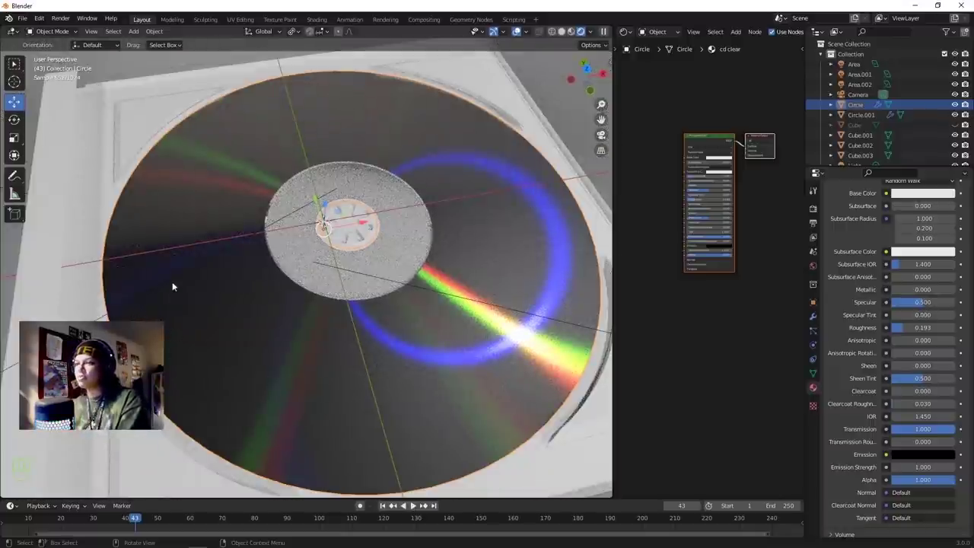
{"action": "middle_click_drag", "start_coordinate": [172, 285], "coordinate": [68, 285]}
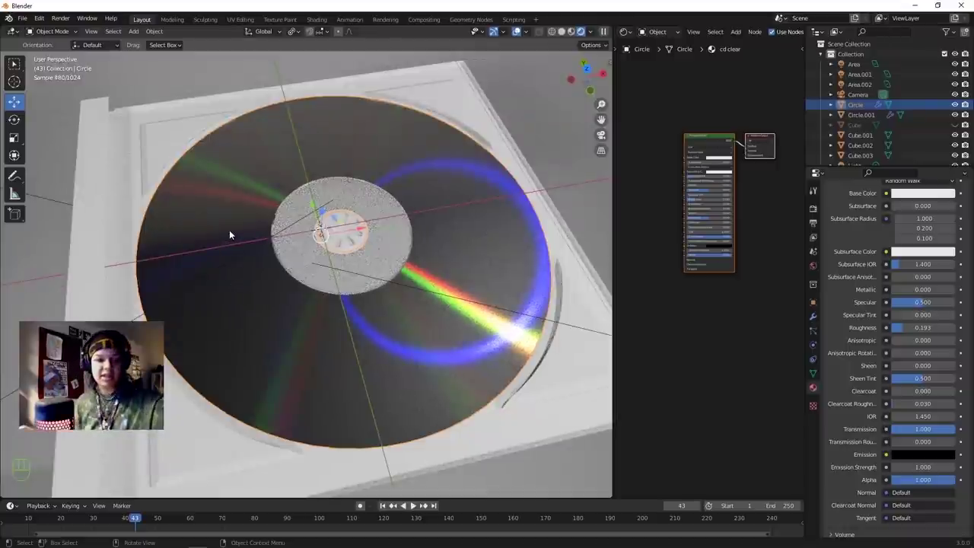
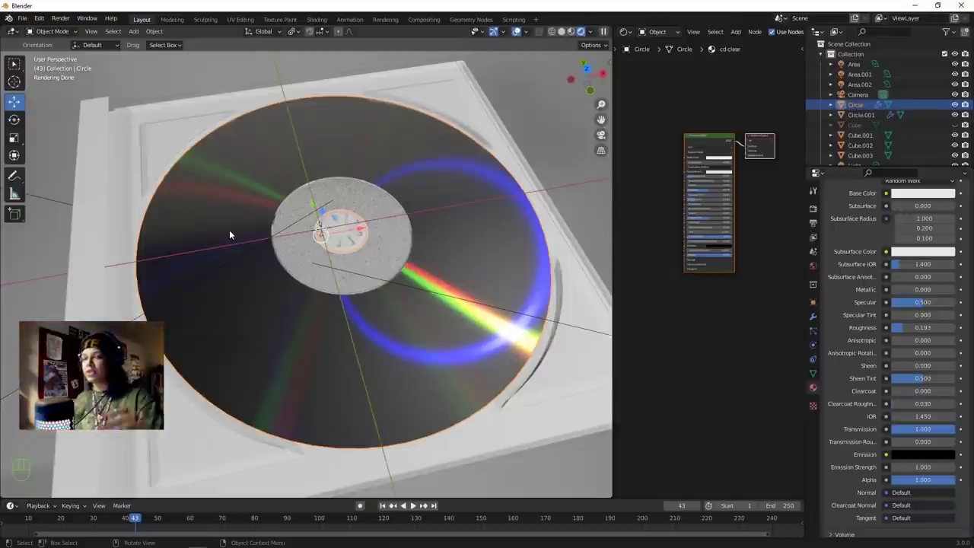
Select the ring of faces just outside the disc's clear center and assign it to a new third material slot.
{"action": "scroll", "coordinate": [264, 233], "scroll_direction": "up", "scroll_amount": 2}
{"action": "key", "text": "Tab"}
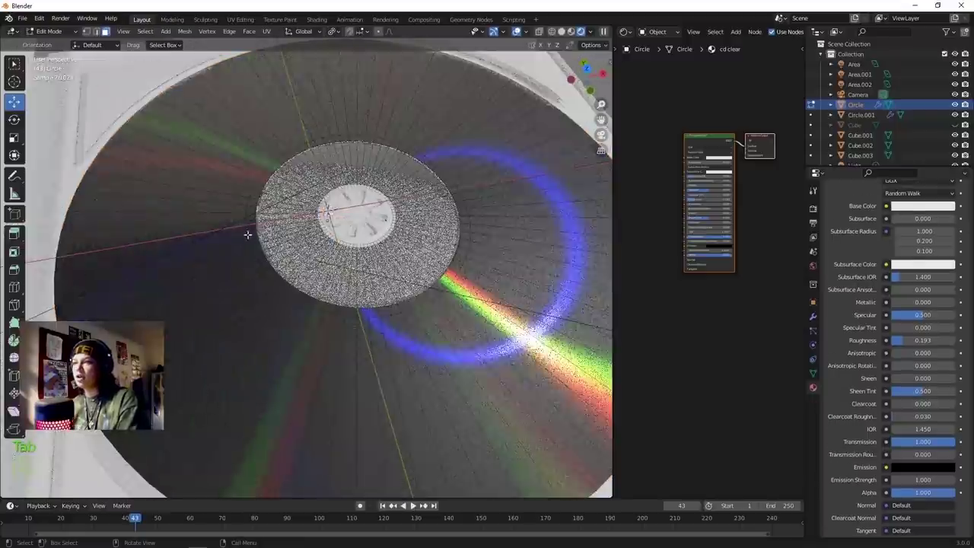
{"action": "scroll", "coordinate": [263, 226], "scroll_direction": "up", "scroll_amount": 1}
{"action": "scroll", "coordinate": [262, 226], "scroll_direction": "up", "scroll_amount": 1}
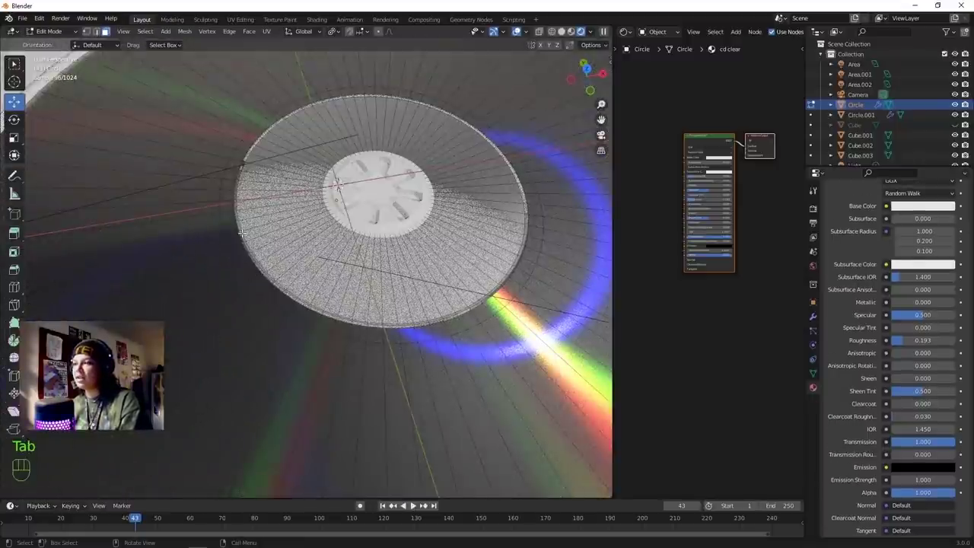
{"action": "left_click", "coordinate": [430, 338], "text": "alt"}
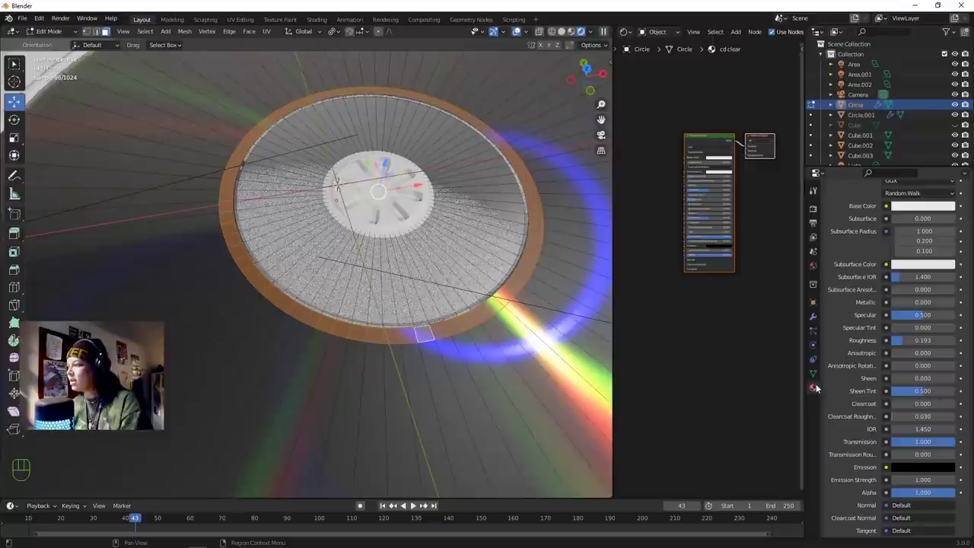
{"action": "scroll", "coordinate": [899, 266], "scroll_direction": "up", "scroll_amount": 5}
{"action": "left_click", "coordinate": [965, 207]}
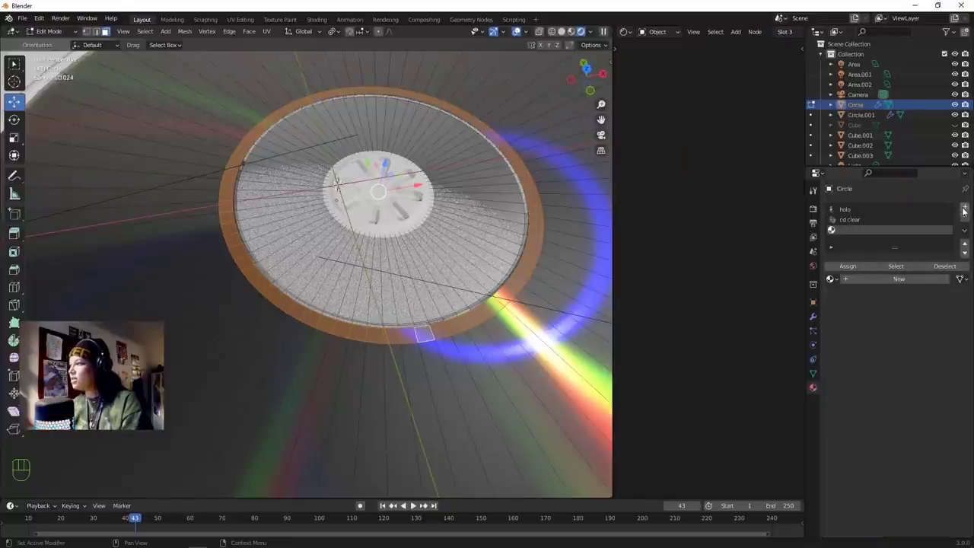
{"action": "left_click", "coordinate": [859, 266]}
Add an edge loop close to the disc's outer edge with a slide factor of about 0.903.
{"action": "scroll", "coordinate": [228, 244], "scroll_direction": "down", "scroll_amount": 3}
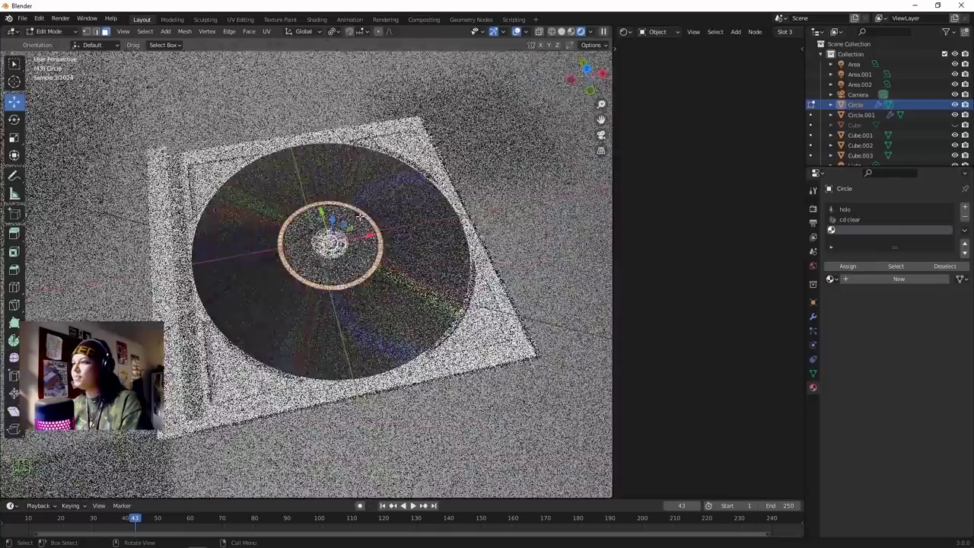
{"action": "scroll", "coordinate": [200, 233], "scroll_direction": "up", "scroll_amount": 5}
{"action": "key", "text": "ctrl+r"}
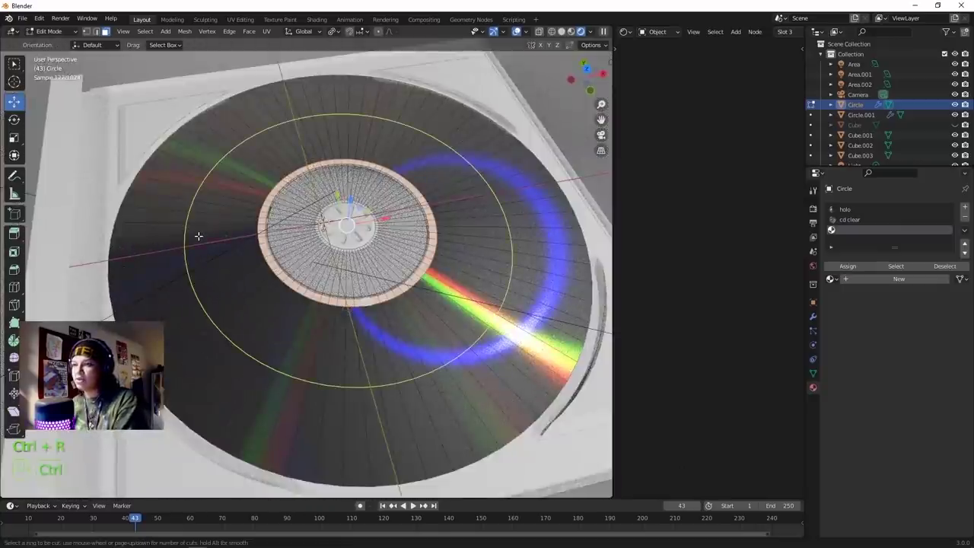
{"action": "left_click", "coordinate": [200, 233]}
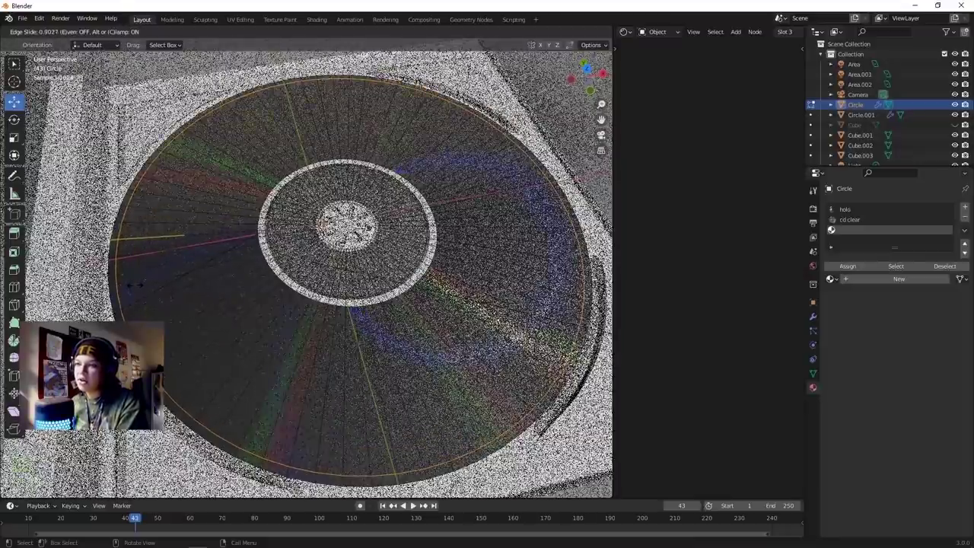
{"action": "left_click", "coordinate": [131, 285]}
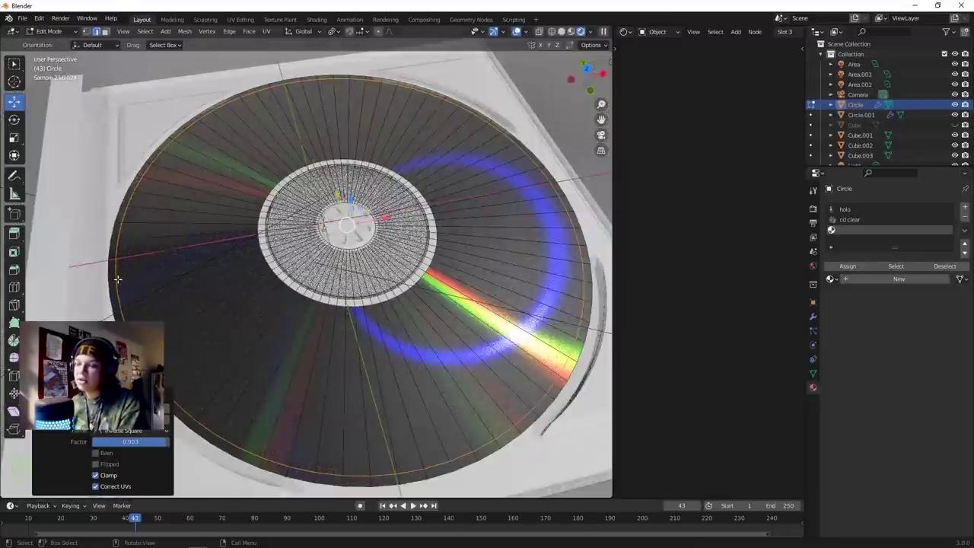
Select the narrow ring of faces along the disc's outer rim and assign it to the third material slot.
{"action": "right_click", "coordinate": [231, 250], "text": "shift"}
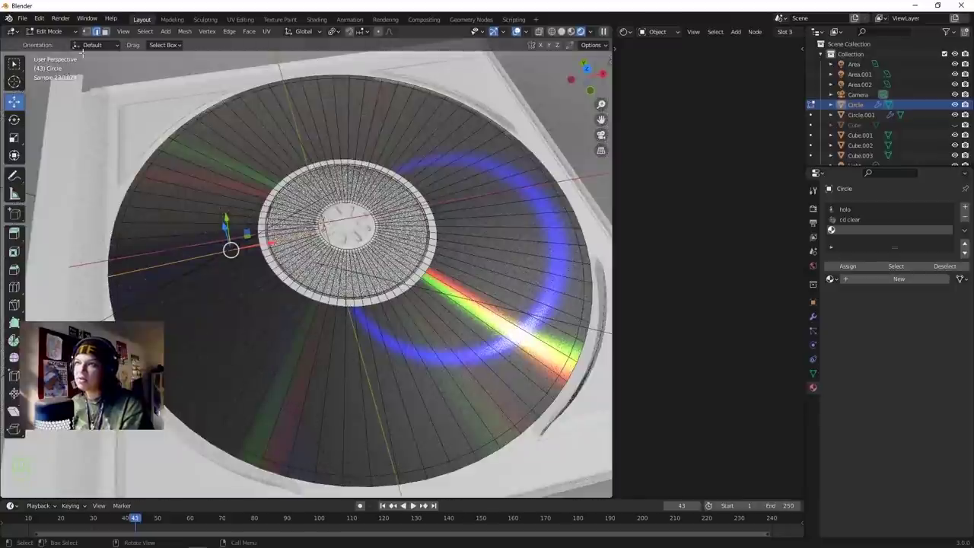
{"action": "left_click", "coordinate": [101, 32]}
{"action": "left_click", "coordinate": [112, 274], "text": "alt"}
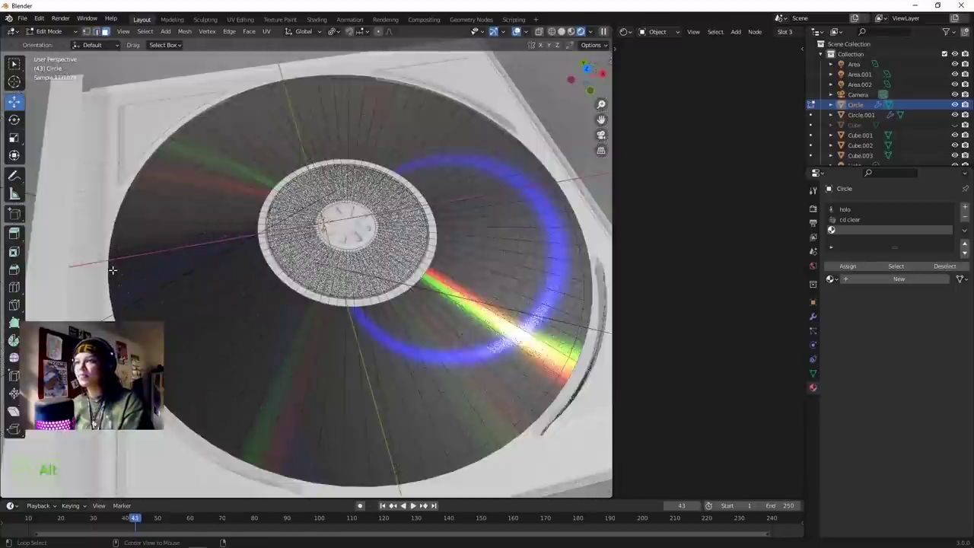
{"action": "left_click", "coordinate": [112, 274], "text": "alt"}
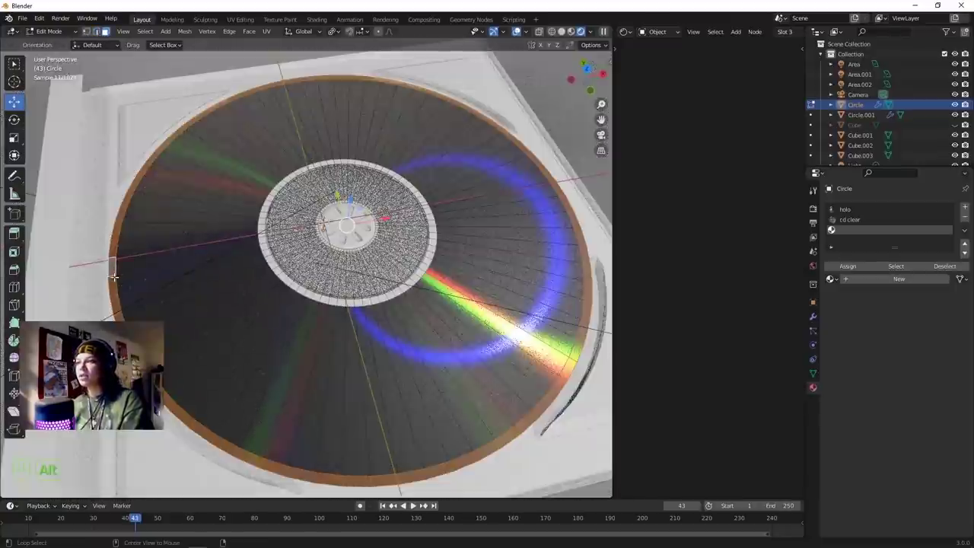
{"action": "left_click", "coordinate": [850, 267]}
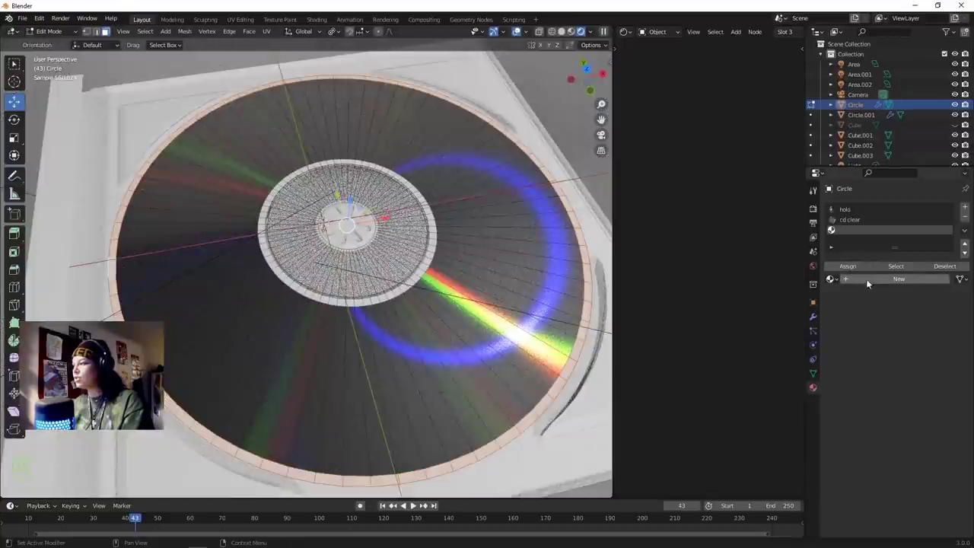
Create a material in the third slot with Metallic 1.000, a gray base color and Roughness 0.122.
{"action": "left_click", "coordinate": [865, 277]}
{"action": "scroll", "coordinate": [890, 381], "scroll_direction": "down", "scroll_amount": 5}
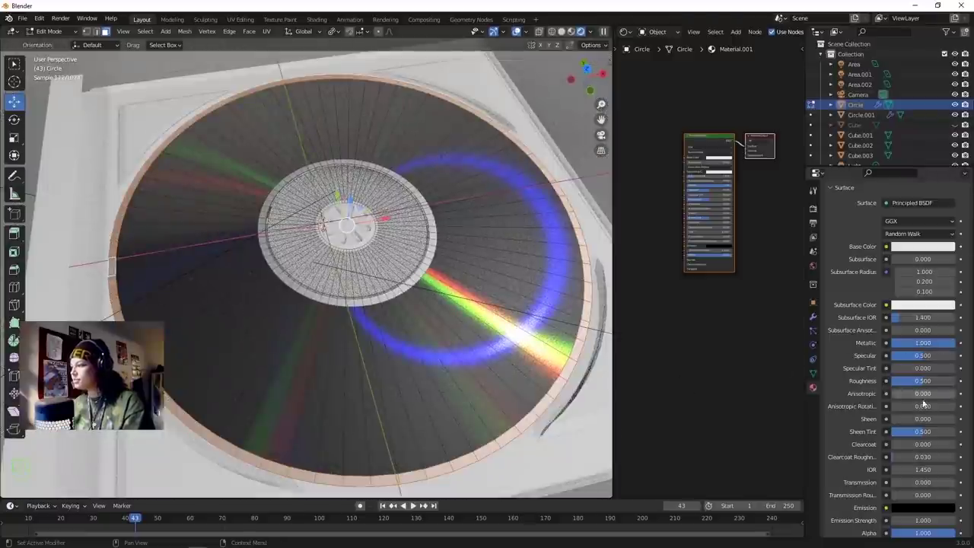
{"action": "scroll", "coordinate": [934, 423], "scroll_direction": "down", "scroll_amount": 2}
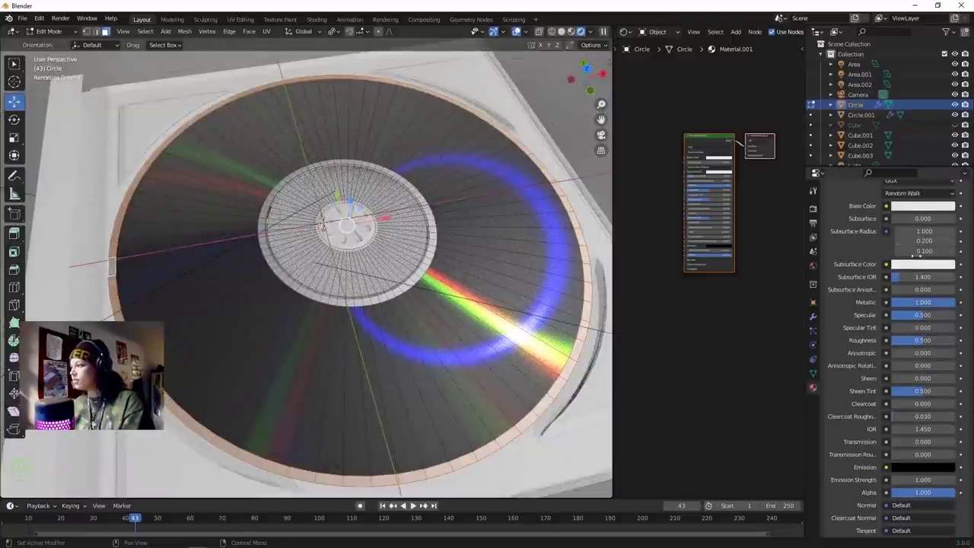
{"action": "left_click", "coordinate": [920, 207]}
{"action": "left_click_drag", "start_coordinate": [947, 97], "coordinate": [946, 90]}
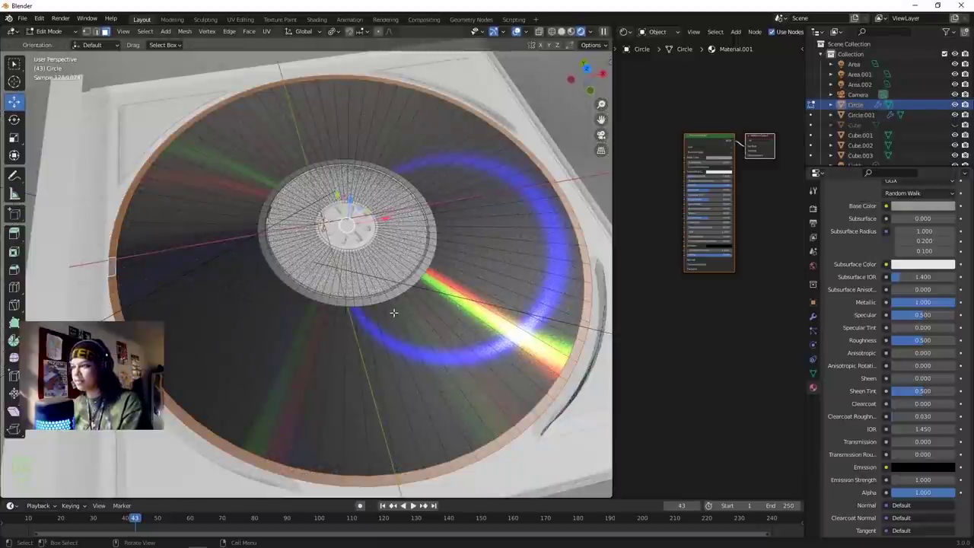
{"action": "left_click_drag", "start_coordinate": [925, 340], "coordinate": [901, 340]}
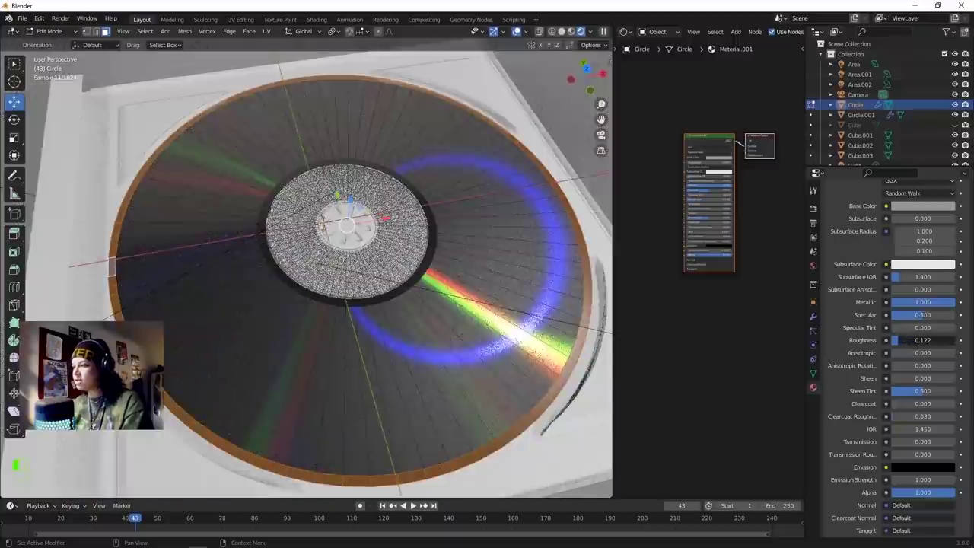
In Object Mode, set the ring material's Roughness to 0.075 and lighten its base color to near white.
{"action": "scroll", "coordinate": [333, 315], "scroll_direction": "up", "scroll_amount": 2}
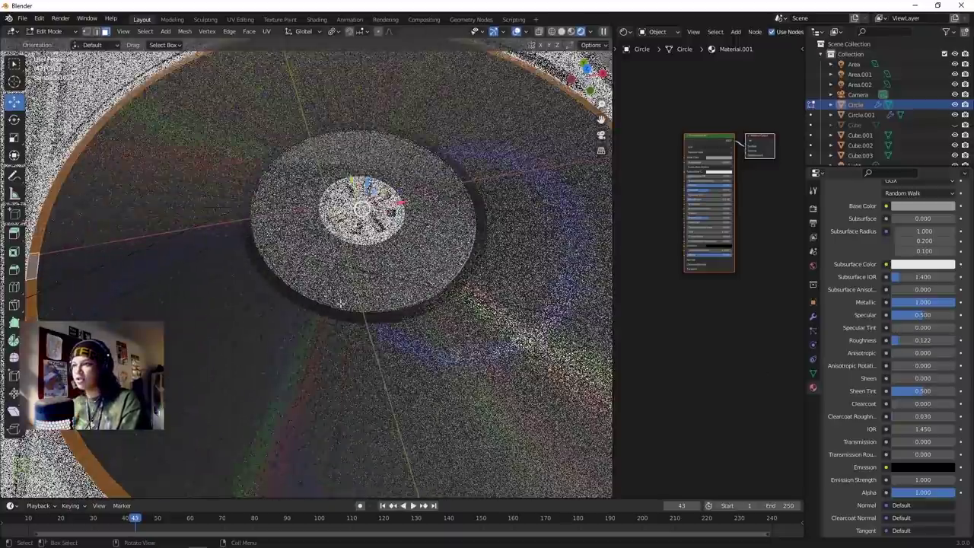
{"action": "middle_click_drag", "start_coordinate": [334, 315], "coordinate": [376, 317]}
{"action": "key", "text": "Tab"}
{"action": "middle_click_drag", "start_coordinate": [317, 325], "coordinate": [399, 330]}
{"action": "left_click_drag", "start_coordinate": [900, 329], "coordinate": [897, 329]}
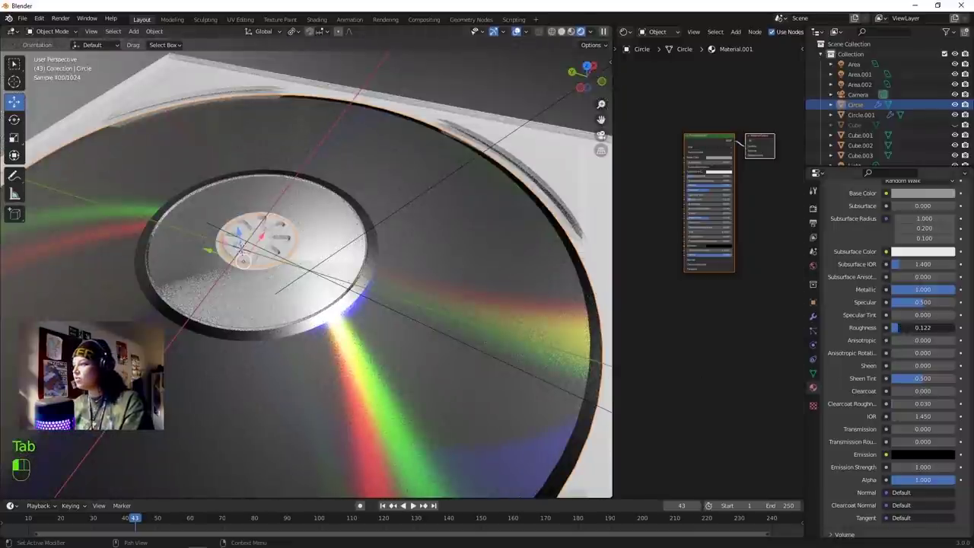
{"action": "scroll", "coordinate": [930, 236], "scroll_direction": "up", "scroll_amount": 2}
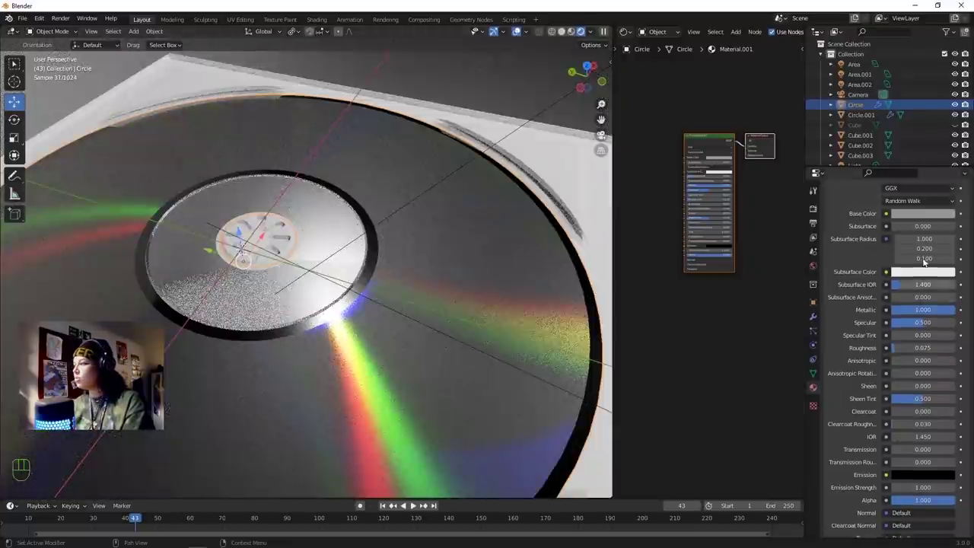
{"action": "left_click", "coordinate": [930, 234]}
{"action": "left_click_drag", "start_coordinate": [947, 113], "coordinate": [947, 95]}
Enable the disc's Subdivision and Solidify modifiers in the viewport and view the result from above.
{"action": "left_click", "coordinate": [295, 368]}
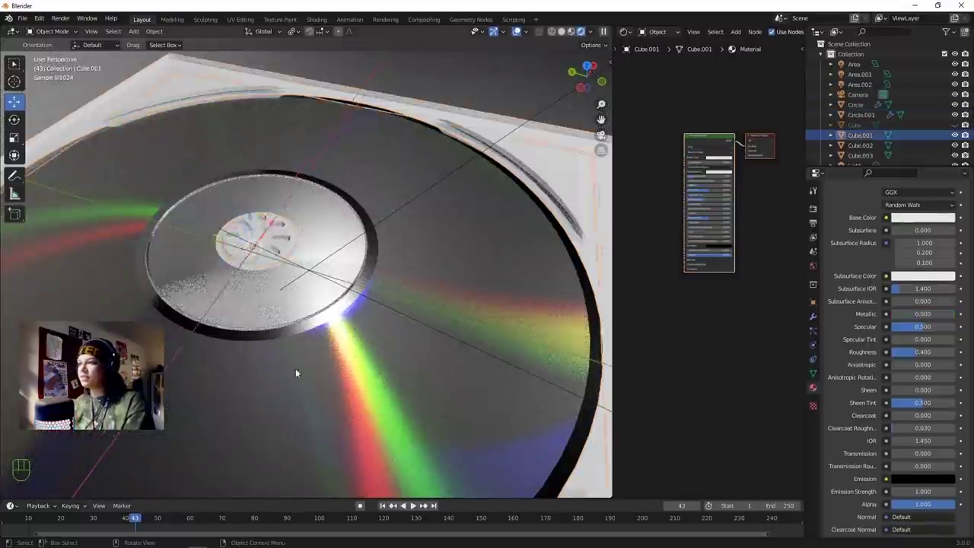
{"action": "scroll", "coordinate": [303, 367], "scroll_direction": "down", "scroll_amount": 3}
{"action": "scroll", "coordinate": [303, 366], "scroll_direction": "up", "scroll_amount": 1}
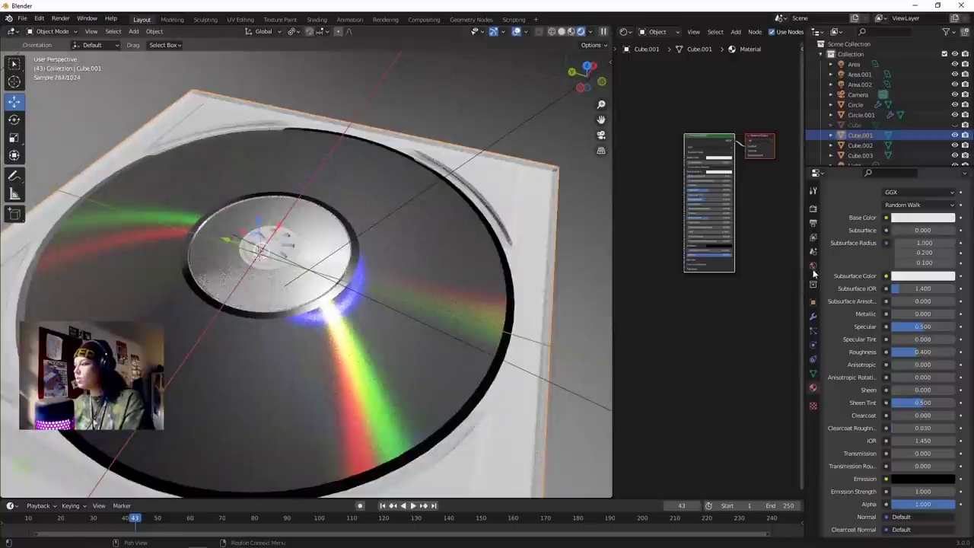
{"action": "left_click", "coordinate": [813, 316]}
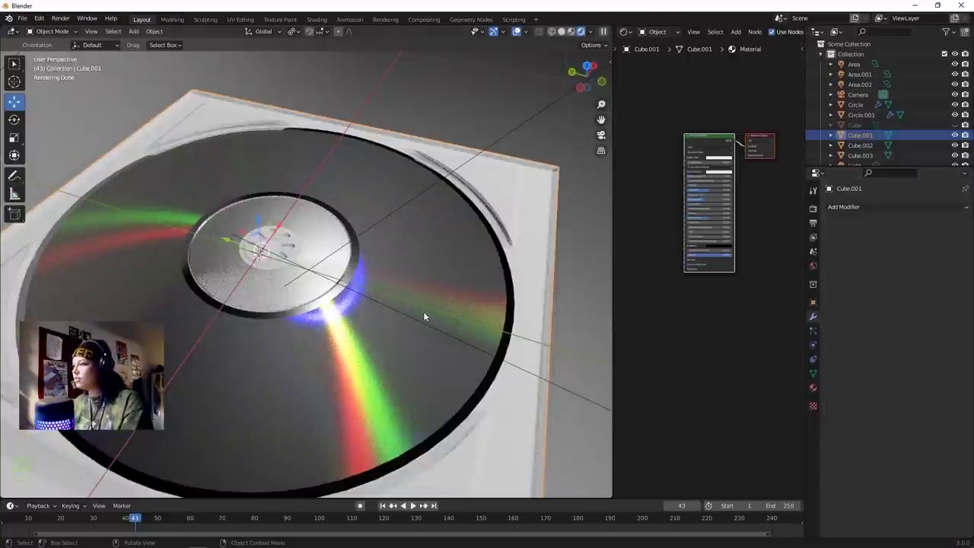
{"action": "left_click", "coordinate": [374, 320]}
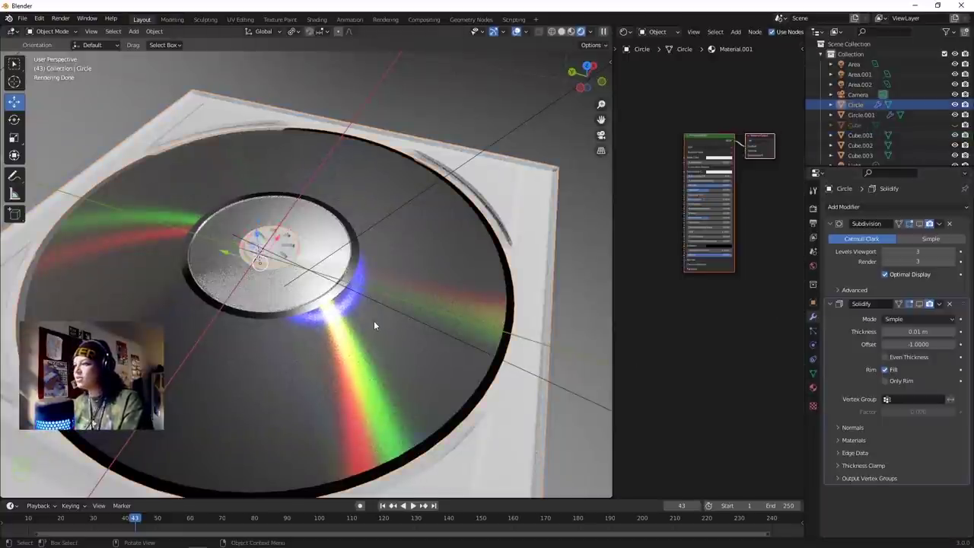
{"action": "left_click", "coordinate": [919, 224]}
{"action": "left_click", "coordinate": [920, 304]}
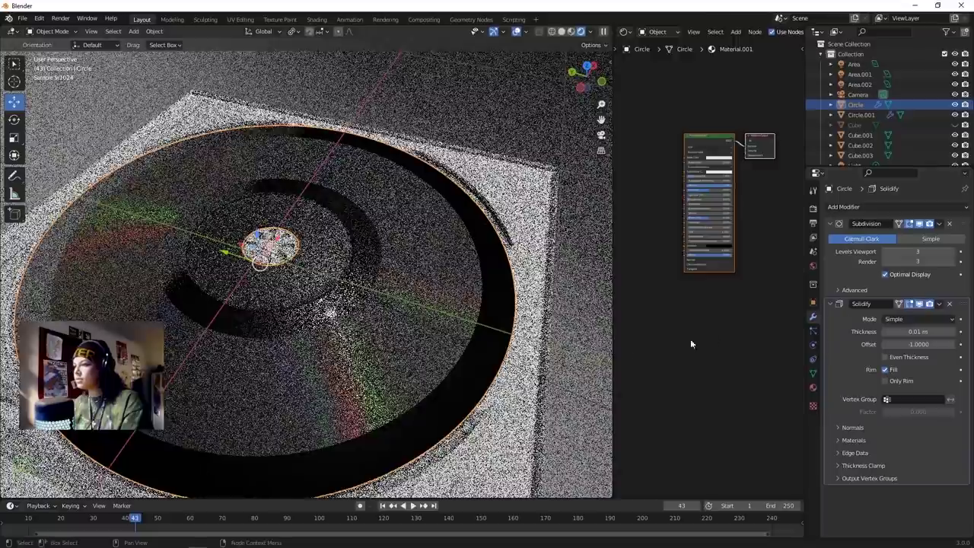
{"action": "middle_click_drag", "start_coordinate": [198, 230], "coordinate": [416, 263]}
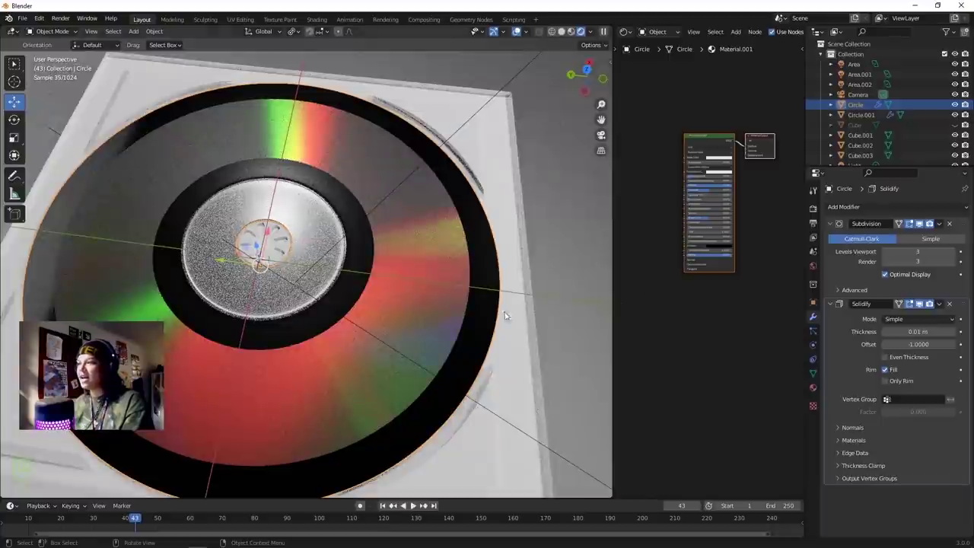
Set the ring material's Metallic to 0.969 and its Roughness to 0.035, and check the reflections from a low angle.
{"action": "left_click", "coordinate": [813, 388]}
{"action": "scroll", "coordinate": [873, 377], "scroll_direction": "down", "scroll_amount": 4}
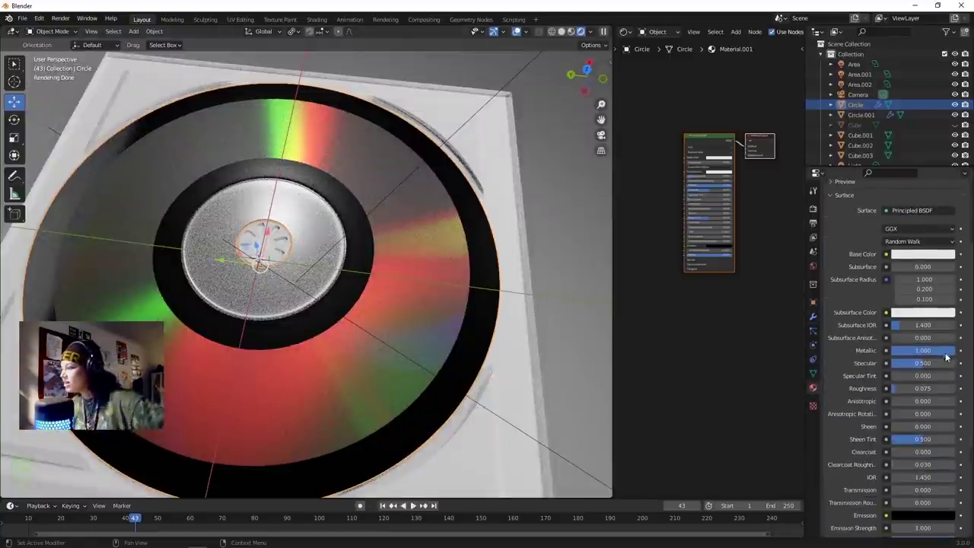
{"action": "left_click_drag", "start_coordinate": [949, 353], "coordinate": [945, 353]}
{"action": "left_click_drag", "start_coordinate": [938, 388], "coordinate": [935, 389]}
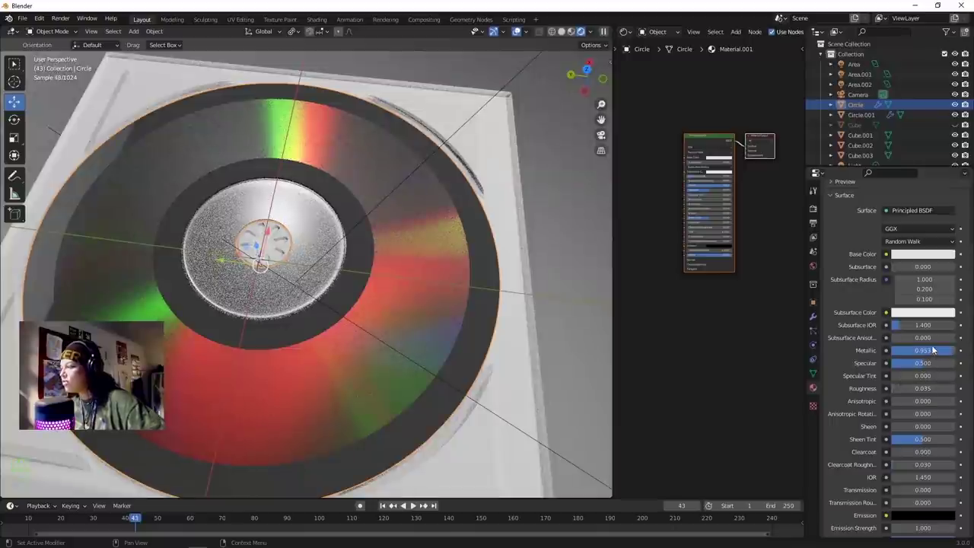
{"action": "left_click_drag", "start_coordinate": [933, 350], "coordinate": [938, 350]}
{"action": "middle_click_drag", "start_coordinate": [518, 258], "coordinate": [468, 357]}
{"action": "scroll", "coordinate": [361, 415], "scroll_direction": "down", "scroll_amount": 2}
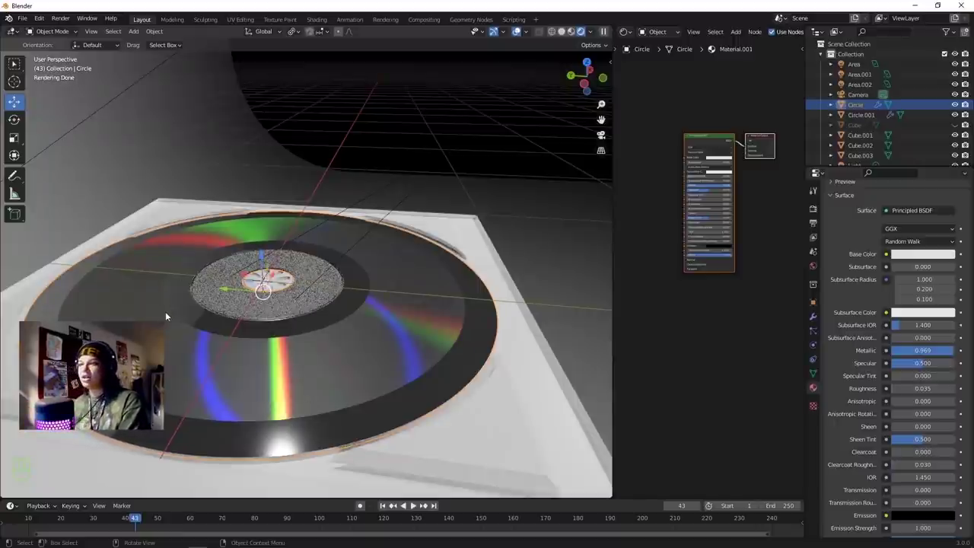
In Edit Mode, hide the Solidify modifier in the viewport and add an edge loop against the outer rim with factor 0.992.
{"action": "key", "text": "Tab"}
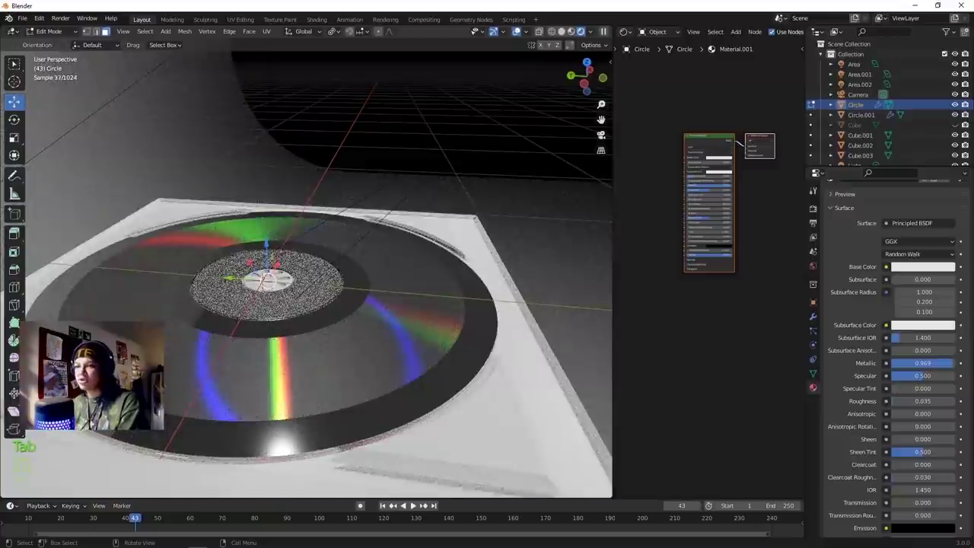
{"action": "left_click", "coordinate": [813, 314]}
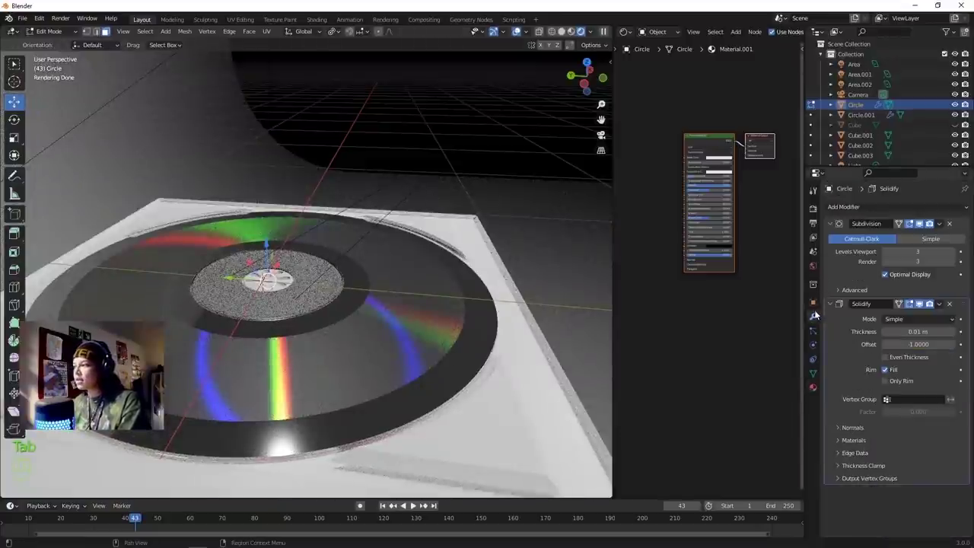
{"action": "left_click", "coordinate": [919, 304]}
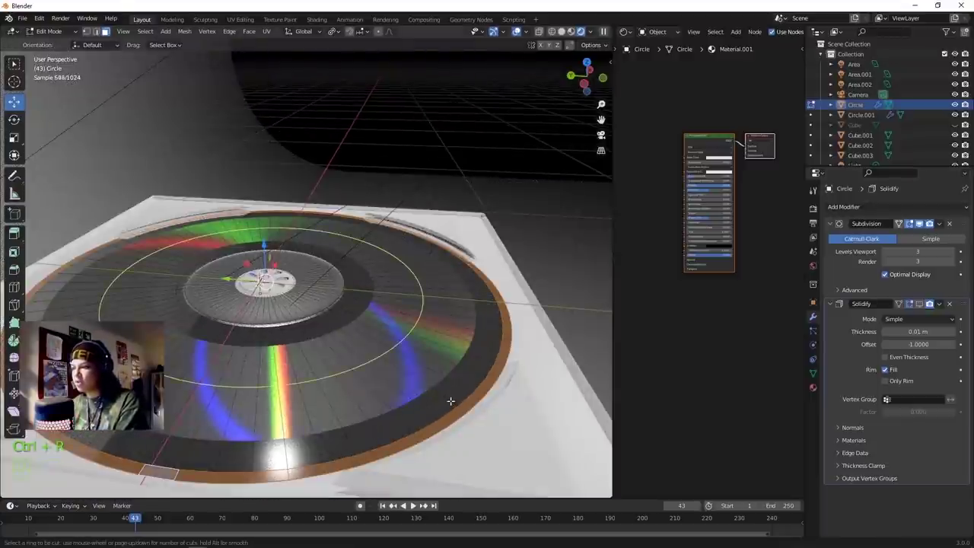
{"action": "left_click", "coordinate": [451, 402]}
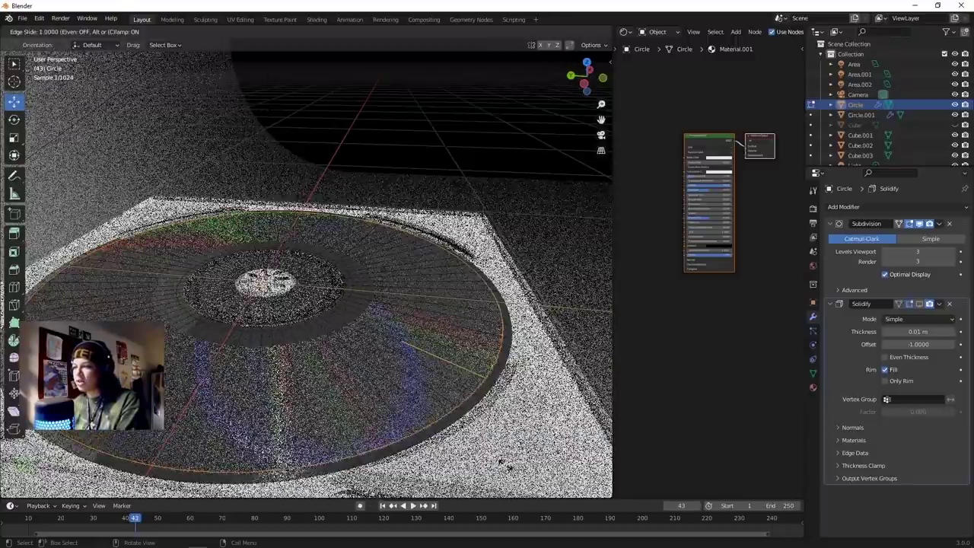
{"action": "left_click", "coordinate": [505, 462]}
Add an edge loop outside the disc's dark inner ring with a slide factor of 0.724 and scale it to 0.955.
{"action": "key", "text": "ctrl+r"}
{"action": "left_click", "coordinate": [366, 355]}
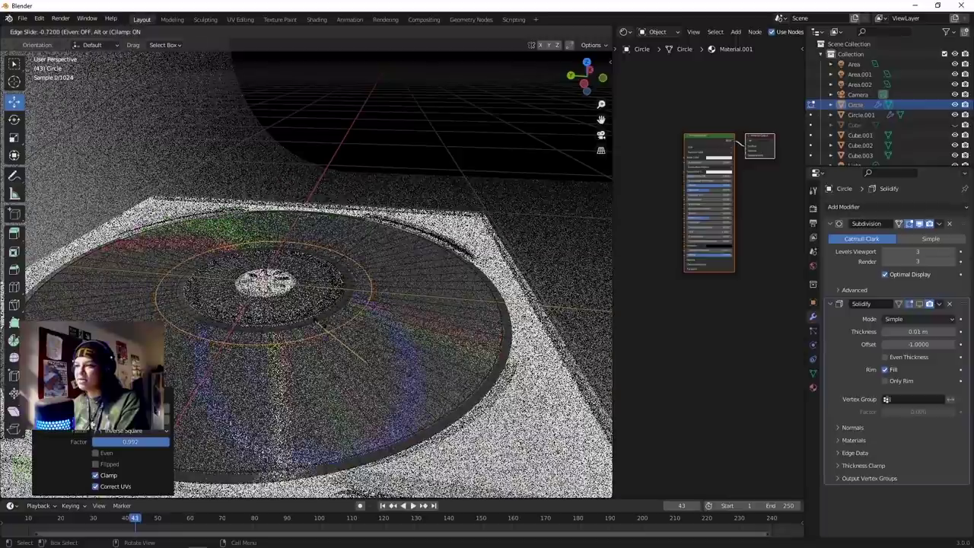
{"action": "left_click", "coordinate": [326, 325]}
{"action": "scroll", "coordinate": [328, 327], "scroll_direction": "up", "scroll_amount": 2}
{"action": "middle_click_drag", "start_coordinate": [334, 327], "coordinate": [394, 367]}
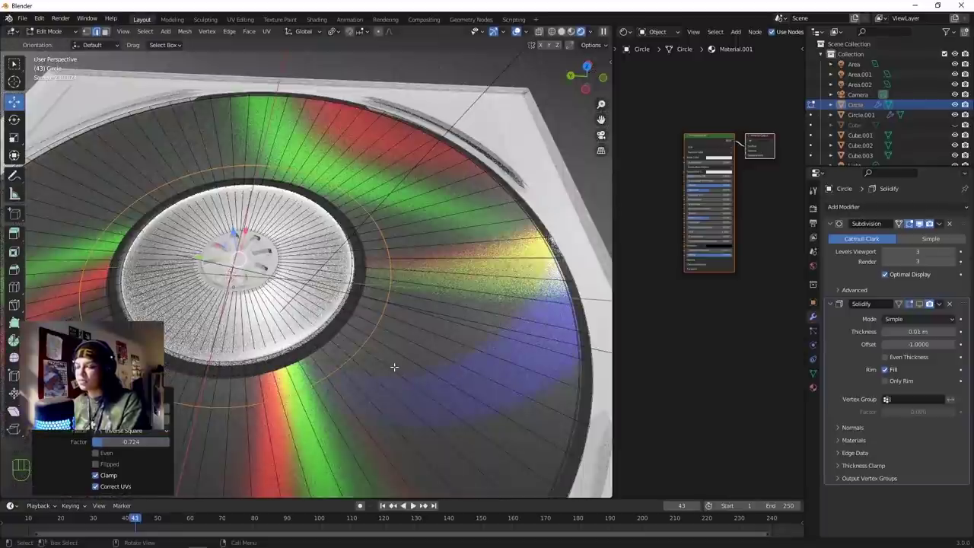
{"action": "key", "text": "Tab"}
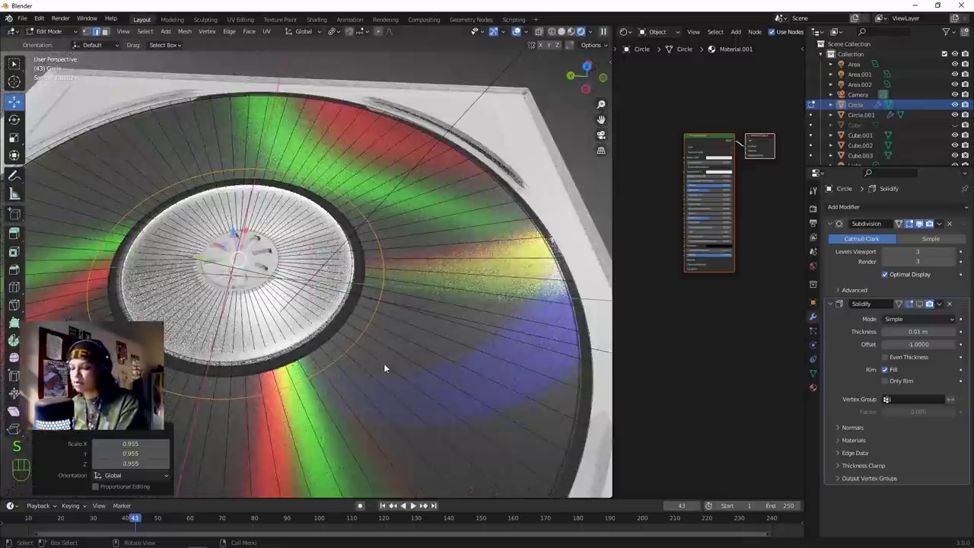
Set the Glossy BSDF node's Roughness to 0.123 in the disc's holo material.
{"action": "scroll", "coordinate": [384, 363], "scroll_direction": "down", "scroll_amount": 3}
{"action": "left_click", "coordinate": [561, 331]}
{"action": "middle_click_drag", "start_coordinate": [561, 331], "coordinate": [377, 269]}
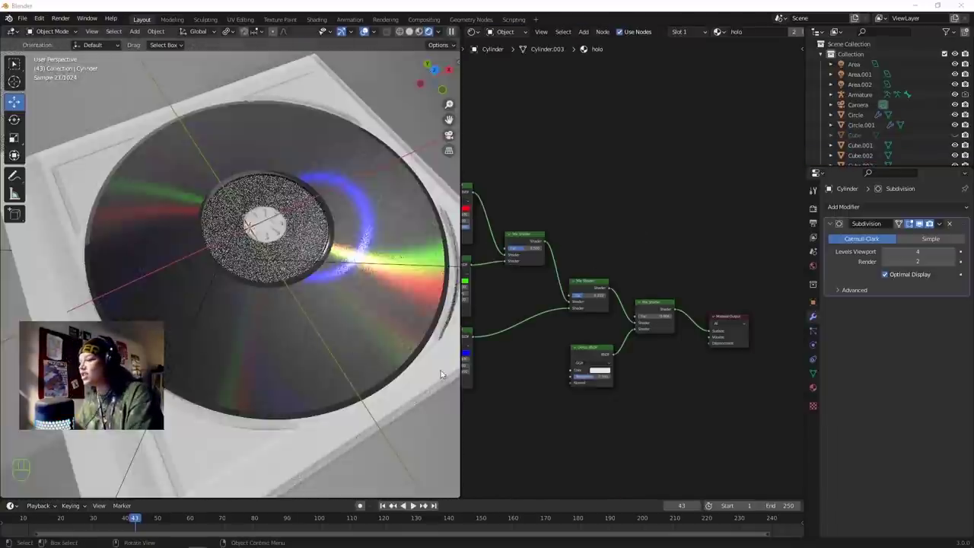
{"action": "scroll", "coordinate": [562, 341], "scroll_direction": "up", "scroll_amount": 2}
{"action": "middle_click_drag", "start_coordinate": [561, 341], "coordinate": [626, 238]}
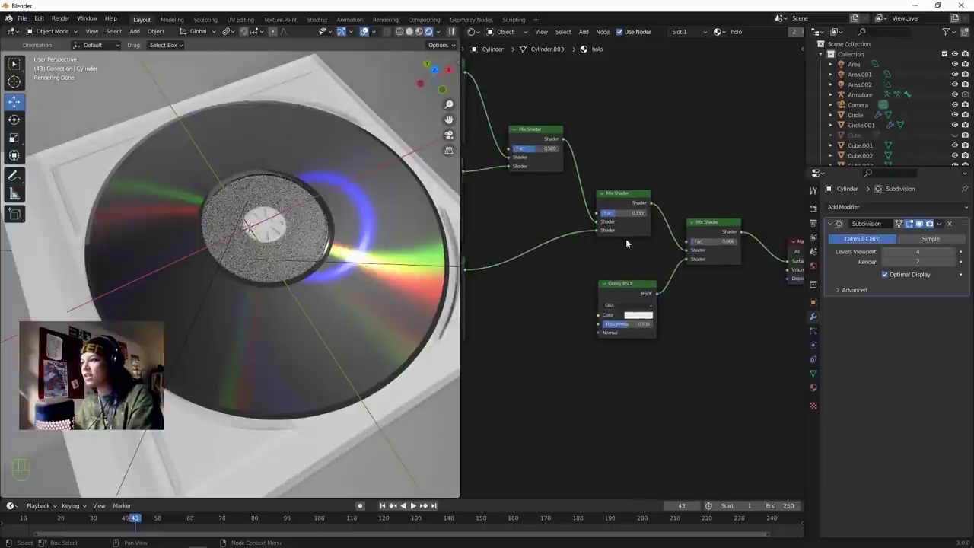
{"action": "scroll", "coordinate": [642, 231], "scroll_direction": "up", "scroll_amount": 1}
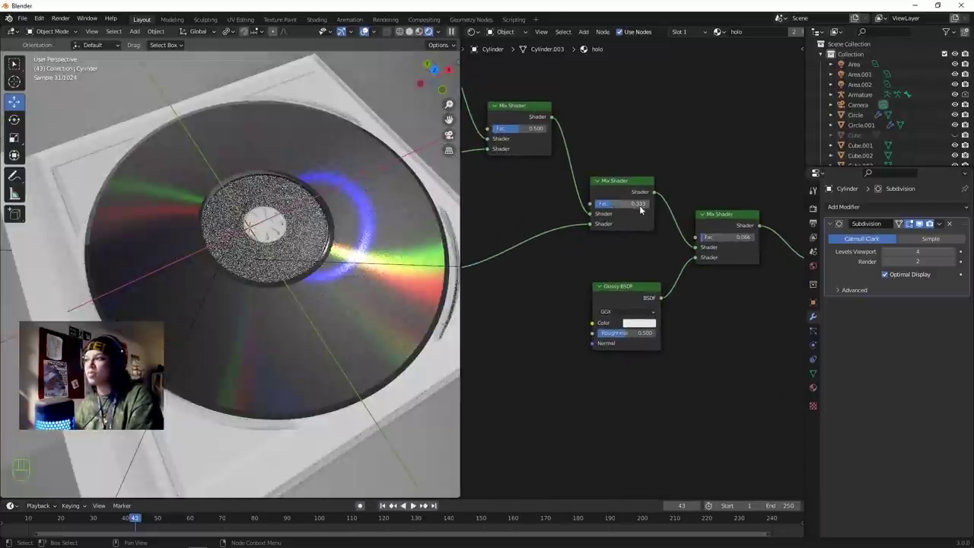
{"action": "scroll", "coordinate": [528, 266], "scroll_direction": "up", "scroll_amount": 1}
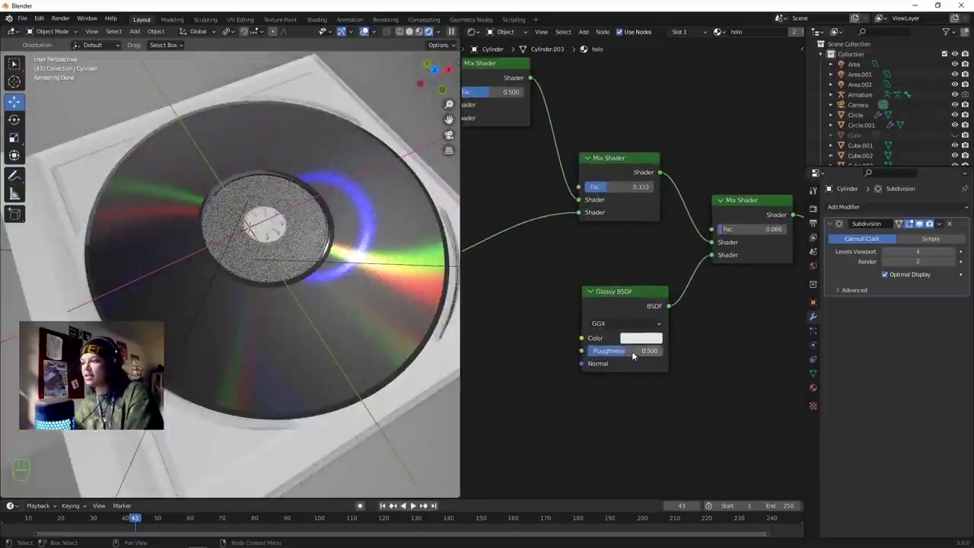
{"action": "left_click_drag", "start_coordinate": [632, 356], "coordinate": [607, 351]}
{"action": "scroll", "coordinate": [525, 357], "scroll_direction": "down", "scroll_amount": 1}
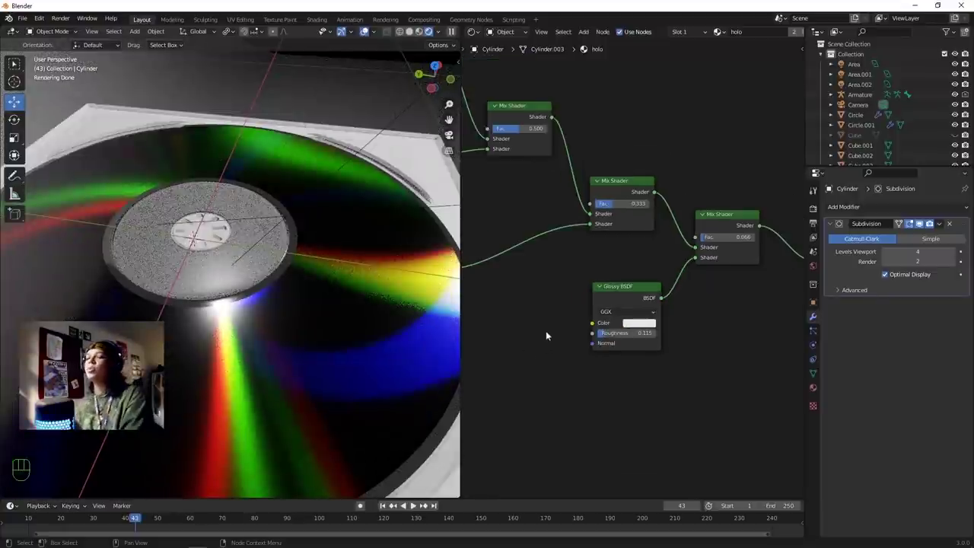
{"action": "scroll", "coordinate": [503, 328], "scroll_direction": "down", "scroll_amount": 1}
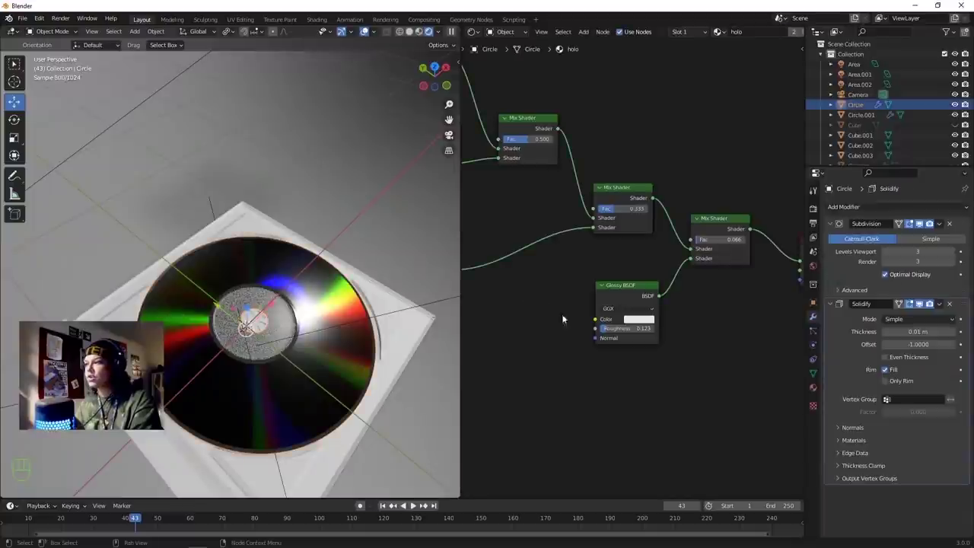
Add a Bump node to the holo material and connect its Normal output to the Material Output's Displacement.
{"action": "middle_click_drag", "start_coordinate": [685, 328], "coordinate": [596, 355]}
{"action": "scroll", "coordinate": [632, 351], "scroll_direction": "down", "scroll_amount": 1}
{"action": "middle_click_drag", "start_coordinate": [662, 343], "coordinate": [706, 331]}
{"action": "scroll", "coordinate": [720, 330], "scroll_direction": "up", "scroll_amount": 1}
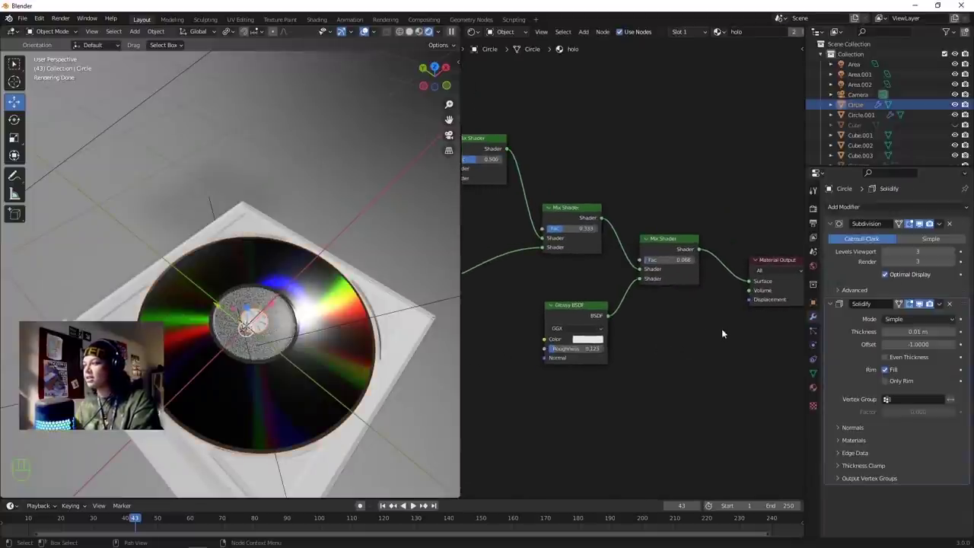
{"action": "key", "text": "shift+a"}
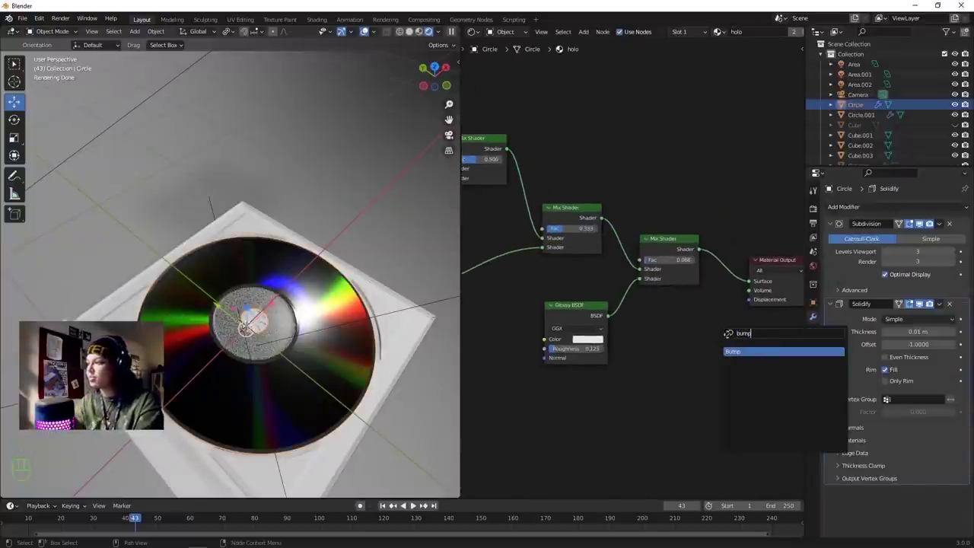
{"action": "key", "text": "Return"}
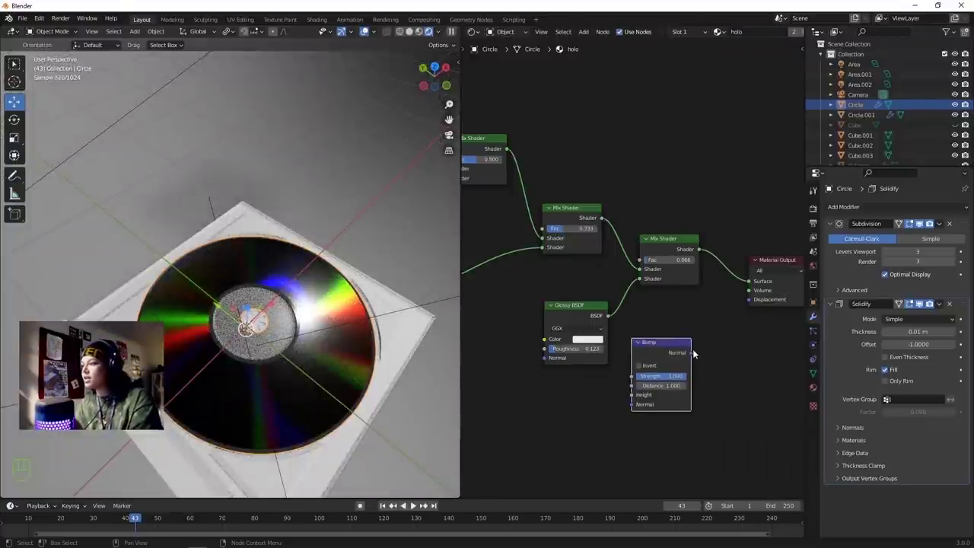
Add a Musgrave Texture node, connect its Height output to the Bump node's Normal input, and inspect the disc surface up close.
{"action": "key", "text": "shift+a"}
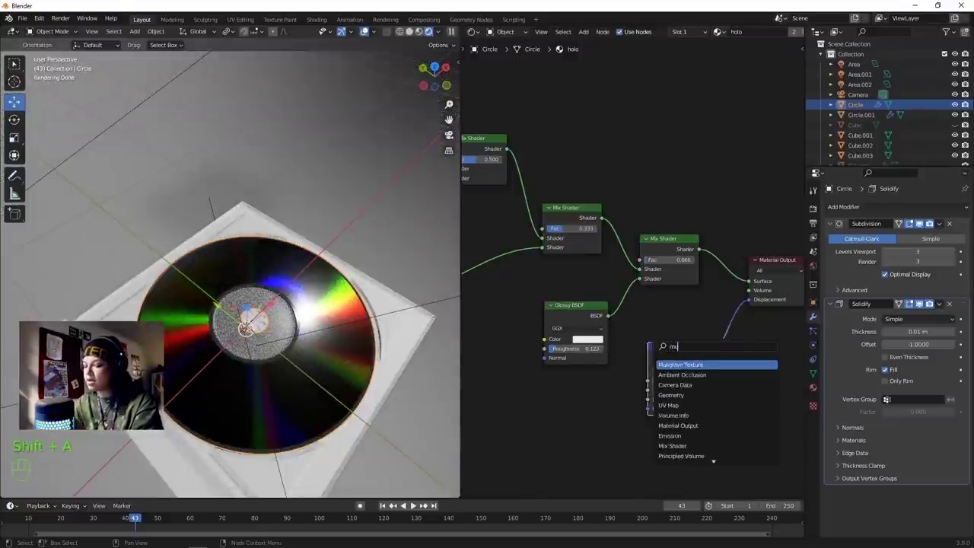
{"action": "key", "text": "Return"}
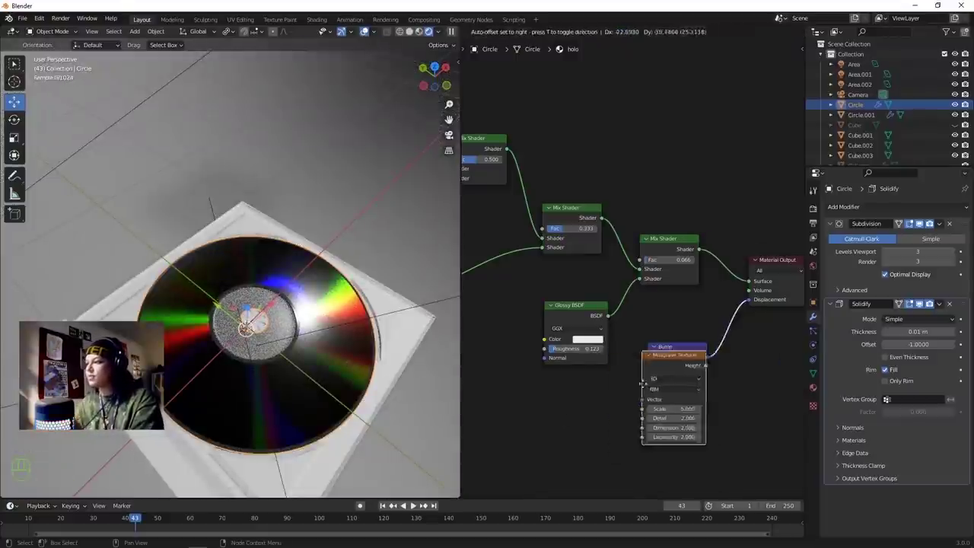
{"action": "left_click_drag", "start_coordinate": [646, 407], "coordinate": [647, 408]}
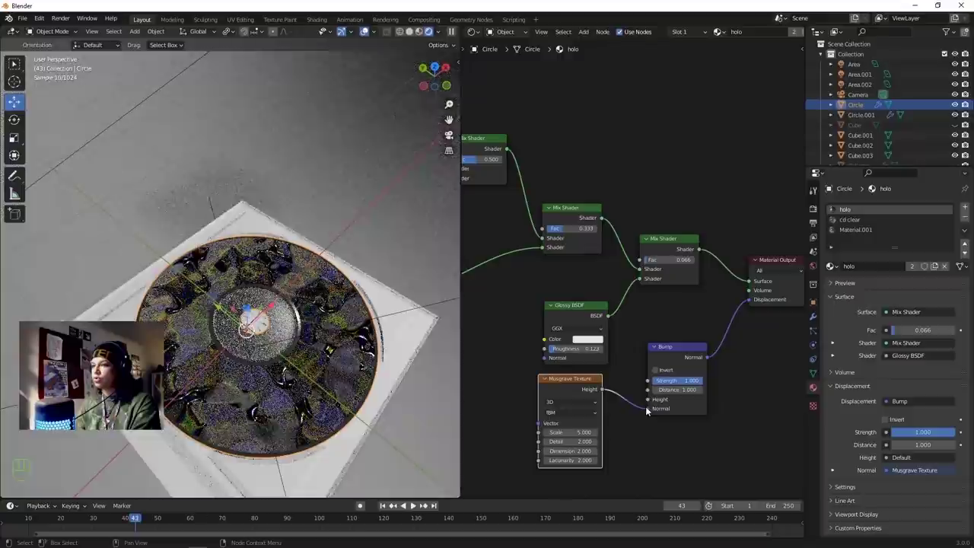
{"action": "middle_click_drag", "start_coordinate": [394, 305], "coordinate": [342, 350]}
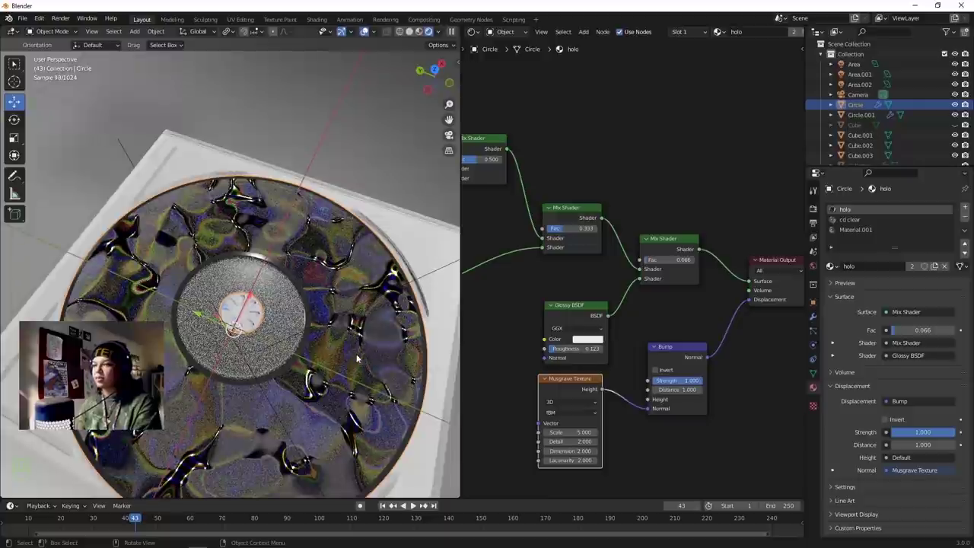
Enable Invert on the holo material's Bump node, setting its Strength to 0.067 and Distance to 2.700.
{"action": "scroll", "coordinate": [664, 383], "scroll_direction": "up", "scroll_amount": 1}
{"action": "left_click", "coordinate": [660, 387]}
{"action": "scroll", "coordinate": [657, 385], "scroll_direction": "up", "scroll_amount": 1}
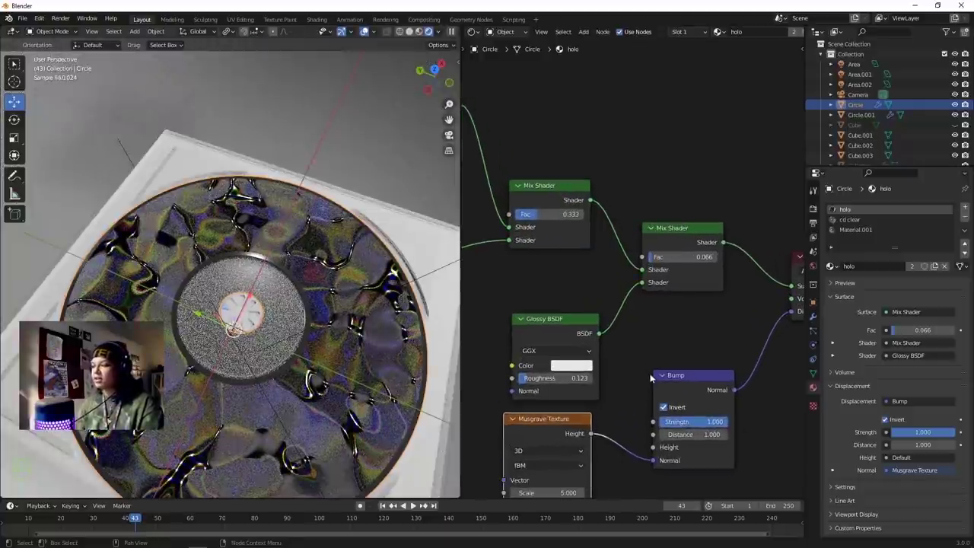
{"action": "middle_click_drag", "start_coordinate": [650, 378], "coordinate": [652, 325]}
{"action": "left_click_drag", "start_coordinate": [723, 376], "coordinate": [674, 369]}
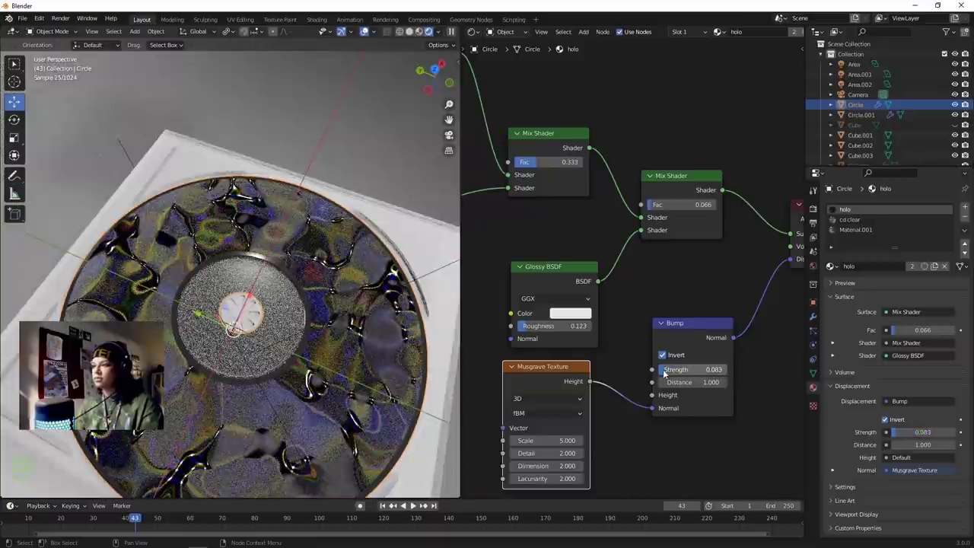
{"action": "left_click_drag", "start_coordinate": [666, 369], "coordinate": [663, 369]}
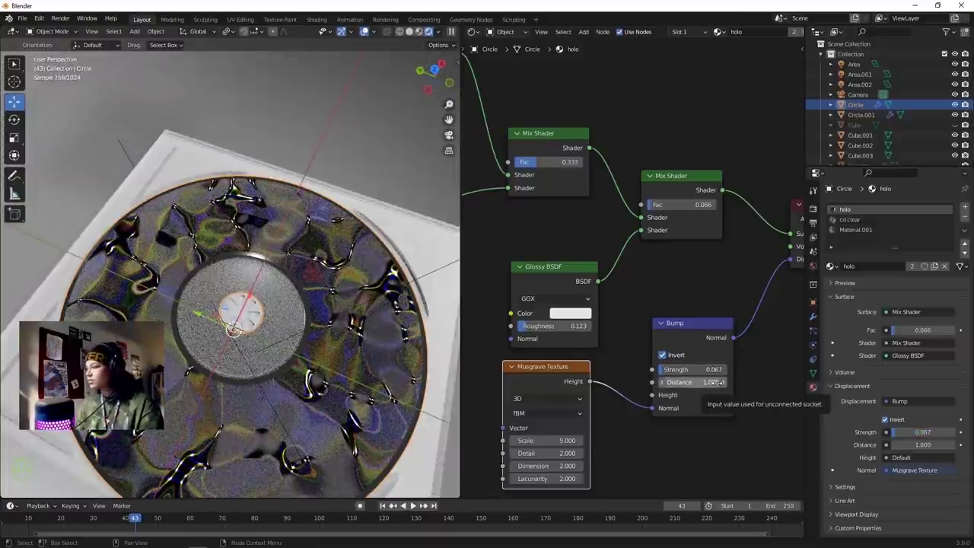
{"action": "mouse_move", "coordinate": [716, 382]}
{"action": "left_mouse_down"}
{"action": "mouse_move", "coordinate": [731, 383]}
{"action": "mouse_move", "coordinate": [719, 382]}
{"action": "left_mouse_up"}
Reduce the Musgrave Texture's Scale to 0.1, comparing the disc with the Bump node disconnected from and reconnected to Displacement.
{"action": "left_click_drag", "start_coordinate": [567, 440], "coordinate": [525, 440]}
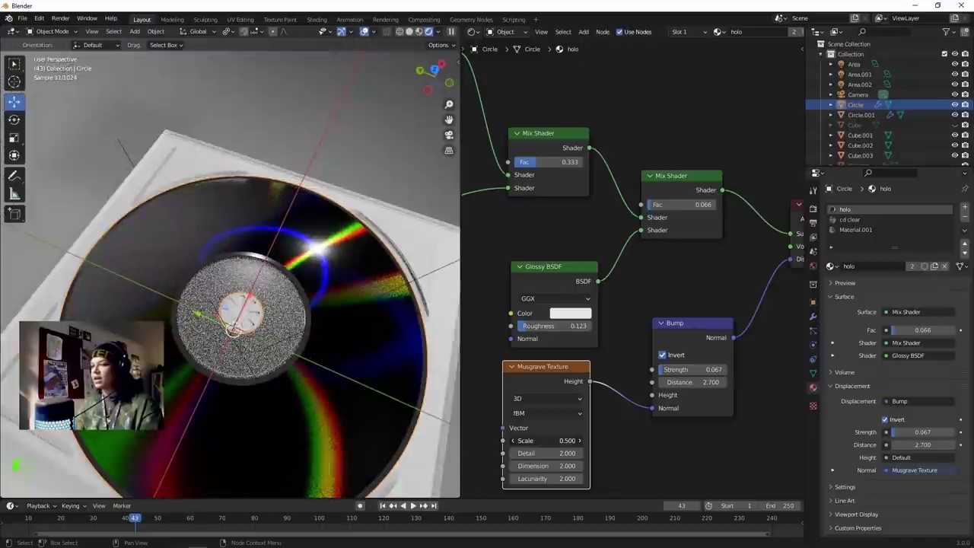
{"action": "middle_click_drag", "start_coordinate": [228, 304], "coordinate": [202, 292]}
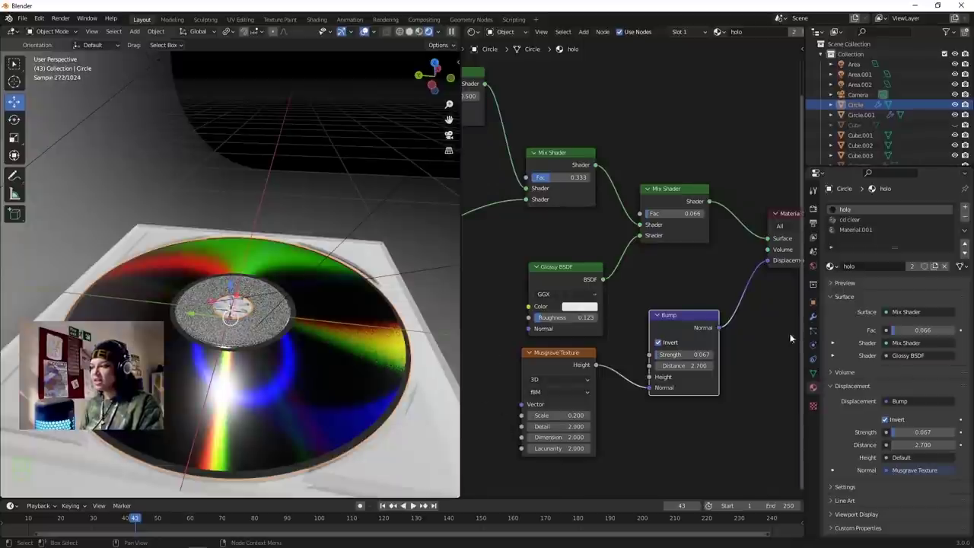
{"action": "left_click_drag", "start_coordinate": [771, 261], "coordinate": [754, 271]}
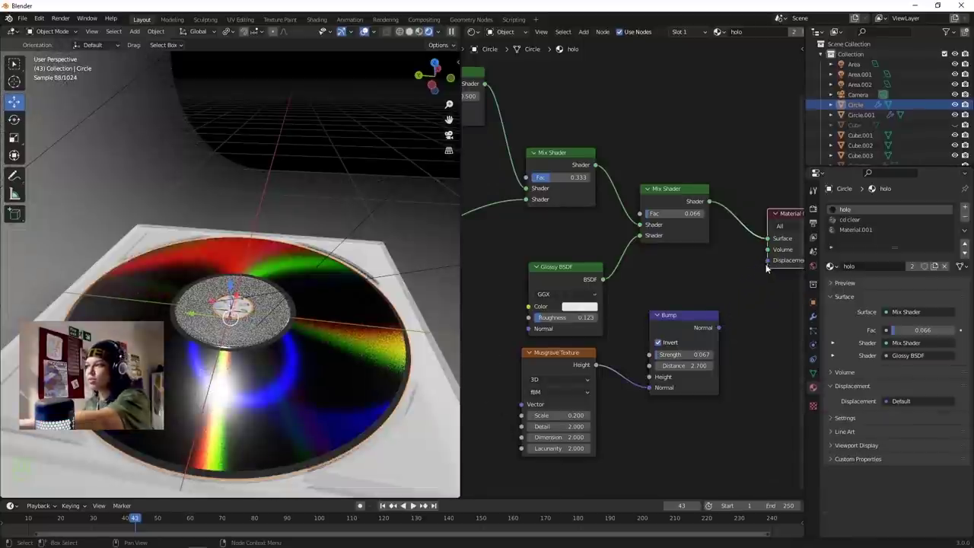
{"action": "left_click_drag", "start_coordinate": [718, 328], "coordinate": [768, 260]}
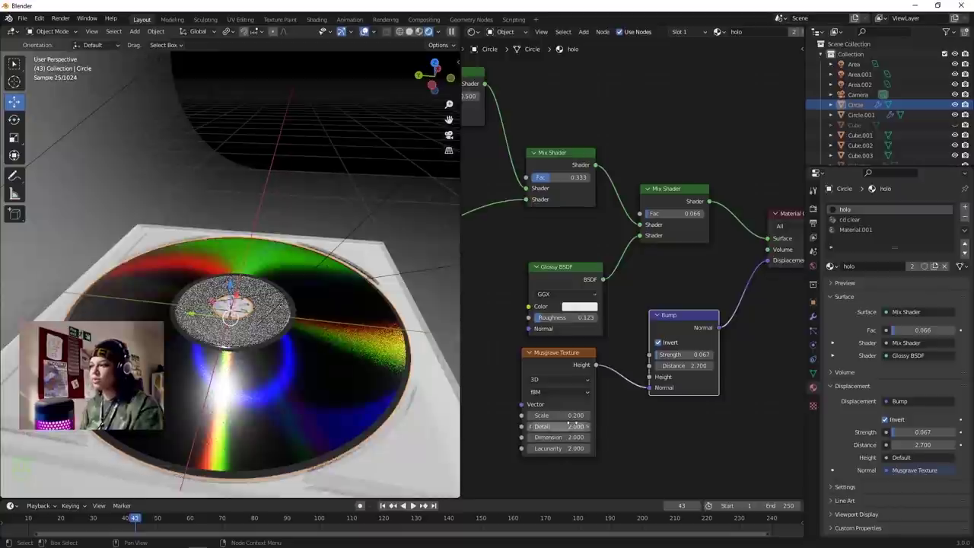
{"action": "left_click", "coordinate": [559, 415]}
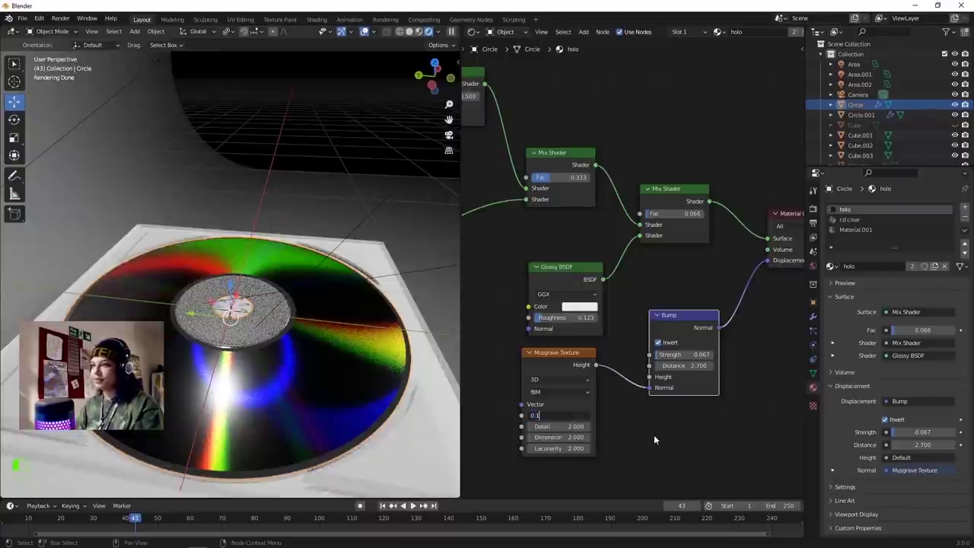
{"action": "key", "text": "Return"}
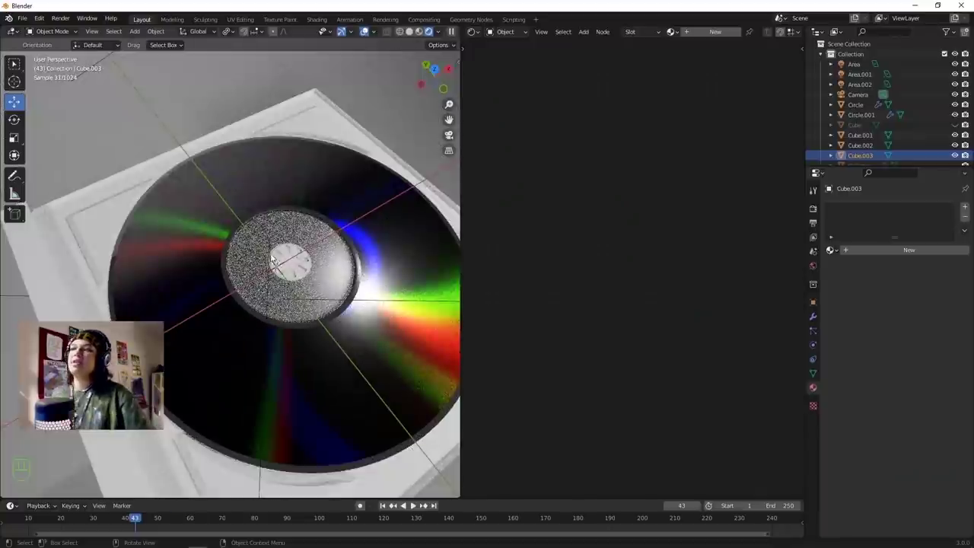
Examine the rendered disc's rainbow reflections and the surrounding lights from several distances and angles.
{"action": "scroll", "coordinate": [274, 260], "scroll_direction": "down", "scroll_amount": 6}
{"action": "scroll", "coordinate": [276, 262], "scroll_direction": "up", "scroll_amount": 3}
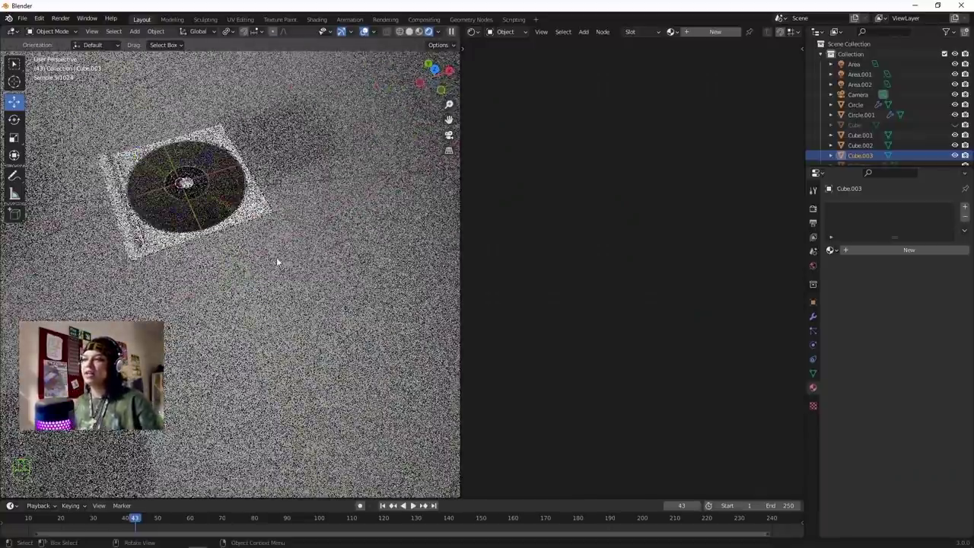
{"action": "scroll", "coordinate": [275, 261], "scroll_direction": "up", "scroll_amount": 3}
{"action": "middle_click_drag", "start_coordinate": [272, 273], "coordinate": [304, 324]}
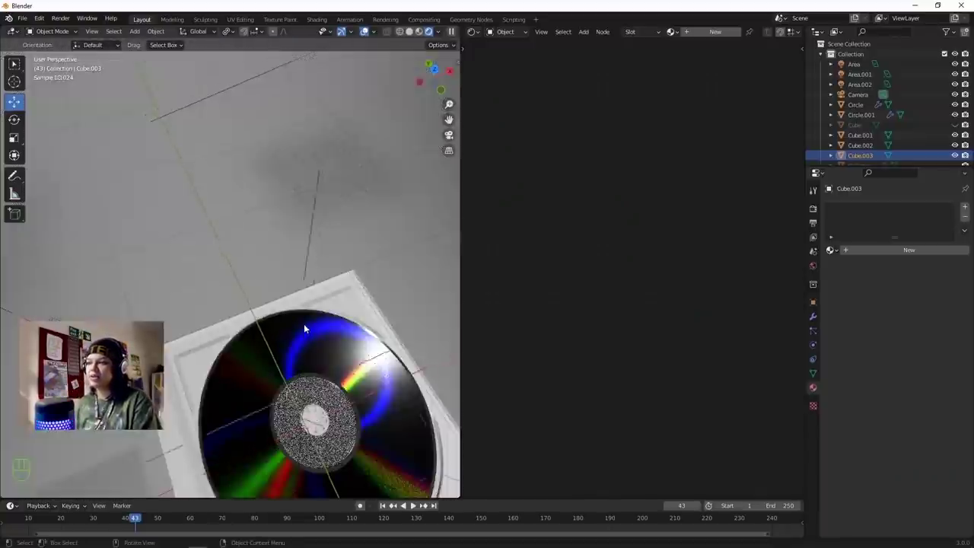
{"action": "scroll", "coordinate": [303, 327], "scroll_direction": "down", "scroll_amount": 6}
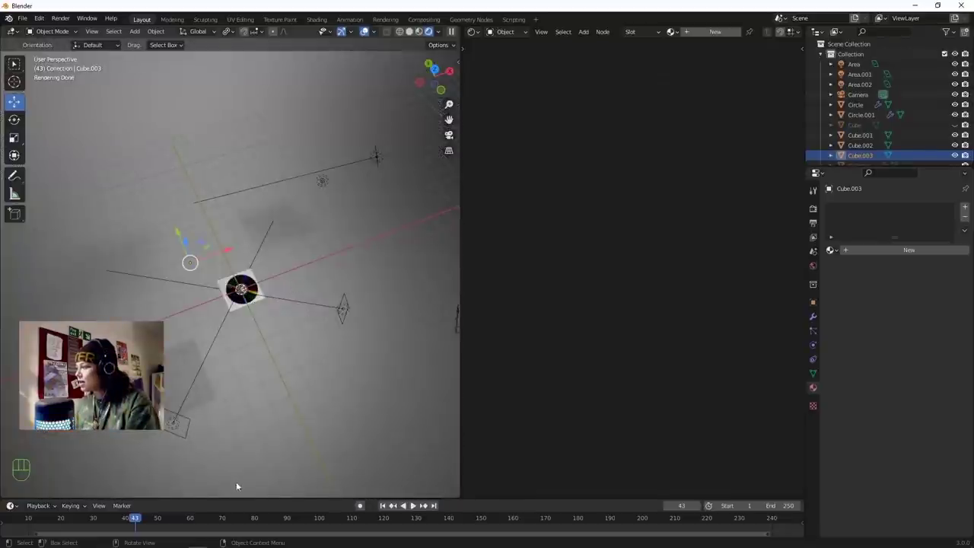
{"action": "scroll", "coordinate": [322, 285], "scroll_direction": "up", "scroll_amount": 3}
{"action": "middle_click_drag", "start_coordinate": [272, 305], "coordinate": [350, 254], "text": "shift"}
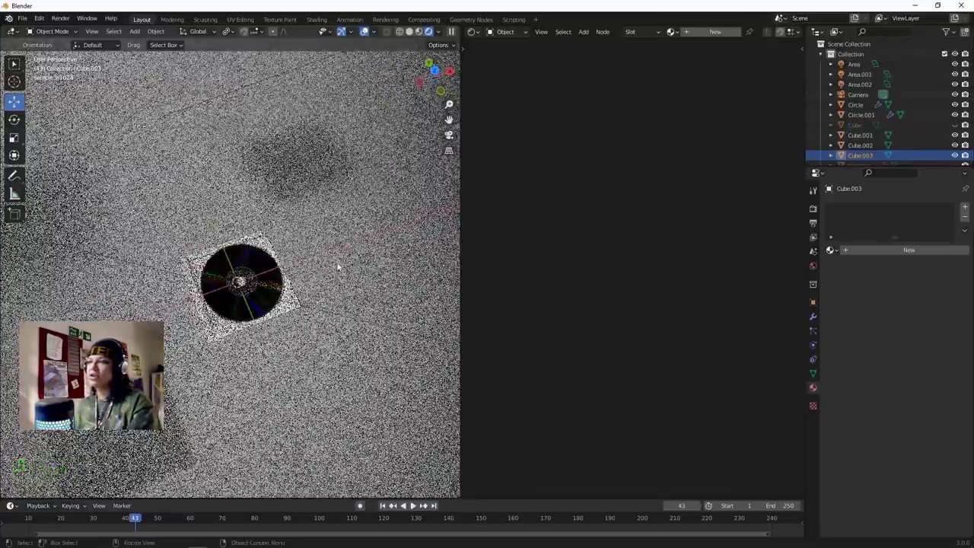
{"action": "scroll", "coordinate": [346, 274], "scroll_direction": "up", "scroll_amount": 2}
{"action": "scroll", "coordinate": [228, 283], "scroll_direction": "down", "scroll_amount": 3}
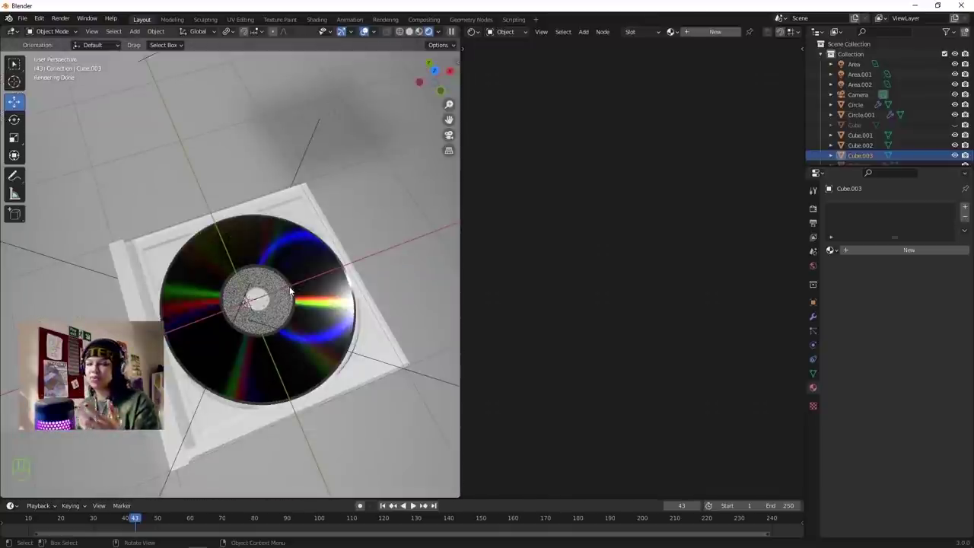
{"action": "scroll", "coordinate": [116, 220], "scroll_direction": "up", "scroll_amount": 5}
{"action": "scroll", "coordinate": [106, 228], "scroll_direction": "down", "scroll_amount": 3}
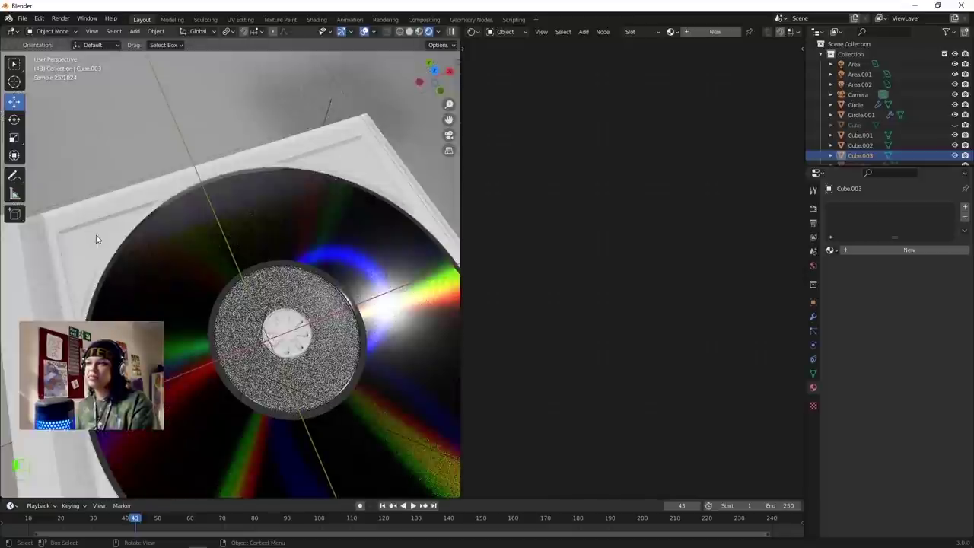
Join the case's inner tray (Cube.002) with the case body (Cube.001) into one object.
{"action": "left_click", "coordinate": [86, 219]}
{"action": "left_click", "coordinate": [91, 229]}
{"action": "left_click", "coordinate": [91, 229]}
{"action": "middle_click_drag", "start_coordinate": [111, 216], "coordinate": [148, 179], "text": "shift"}
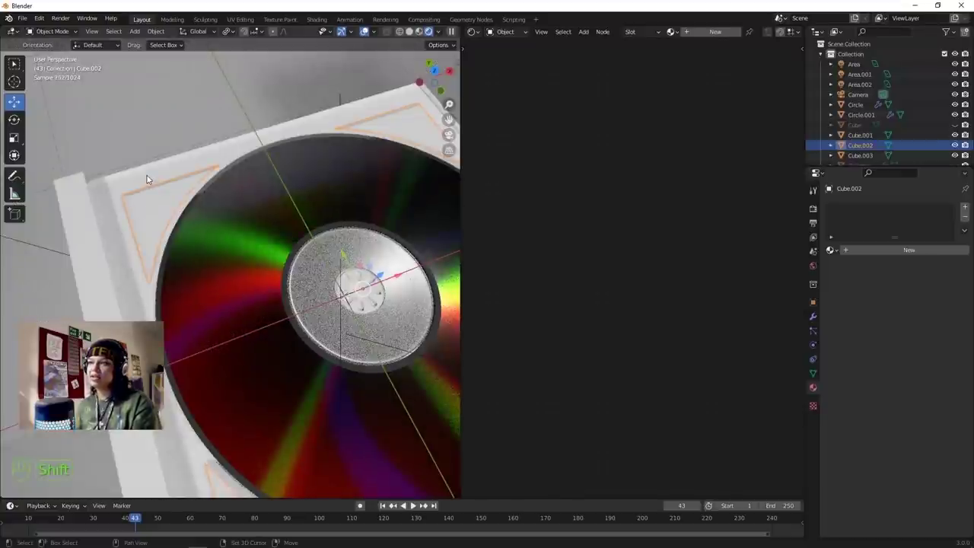
{"action": "left_click", "coordinate": [146, 175], "text": "shift"}
{"action": "key", "text": "ctrl"}
{"action": "key", "text": "ctrl+j"}
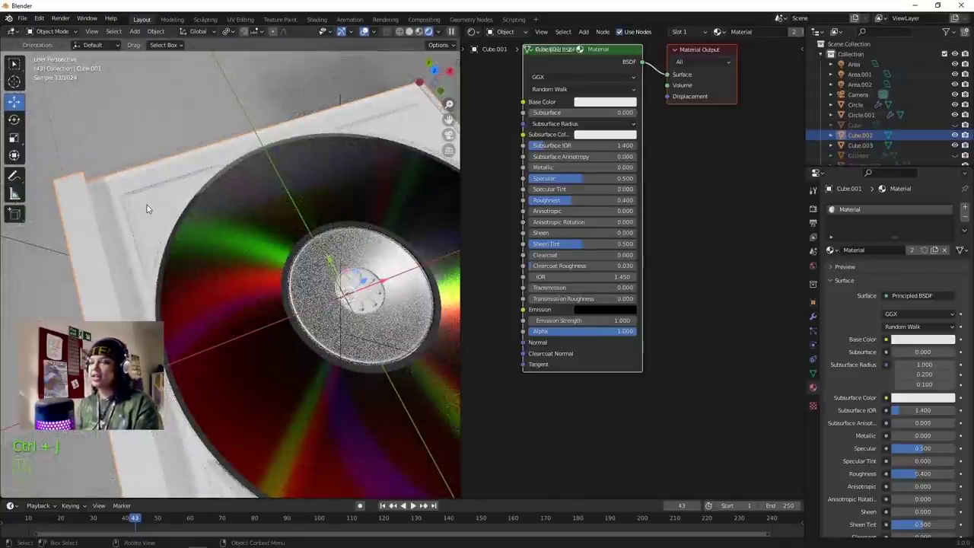
Rename the joined CD case's material as plastic.
{"action": "scroll", "coordinate": [317, 230], "scroll_direction": "down", "scroll_amount": 4}
{"action": "middle_click_drag", "start_coordinate": [318, 229], "coordinate": [331, 248]}
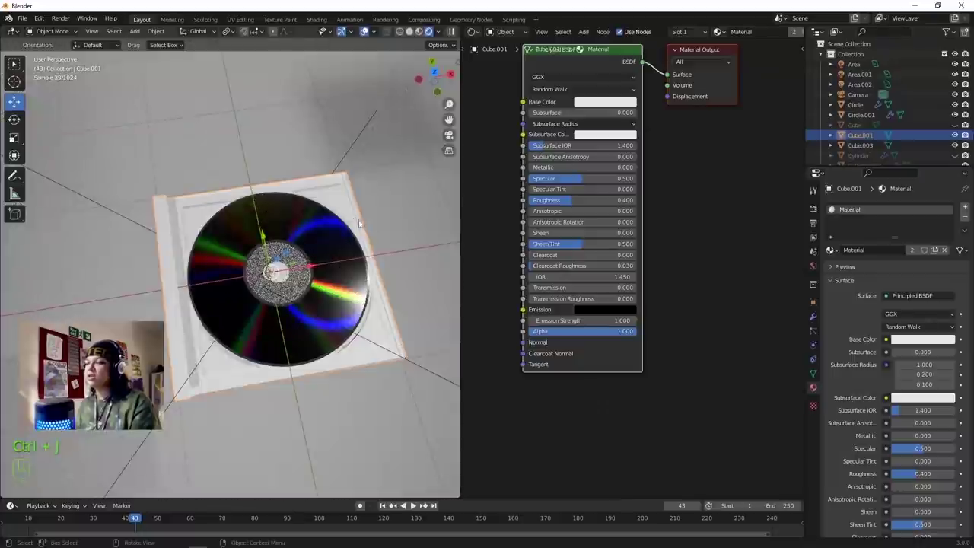
{"action": "scroll", "coordinate": [533, 158], "scroll_direction": "up", "scroll_amount": 1}
{"action": "middle_click_drag", "start_coordinate": [717, 192], "coordinate": [768, 294]}
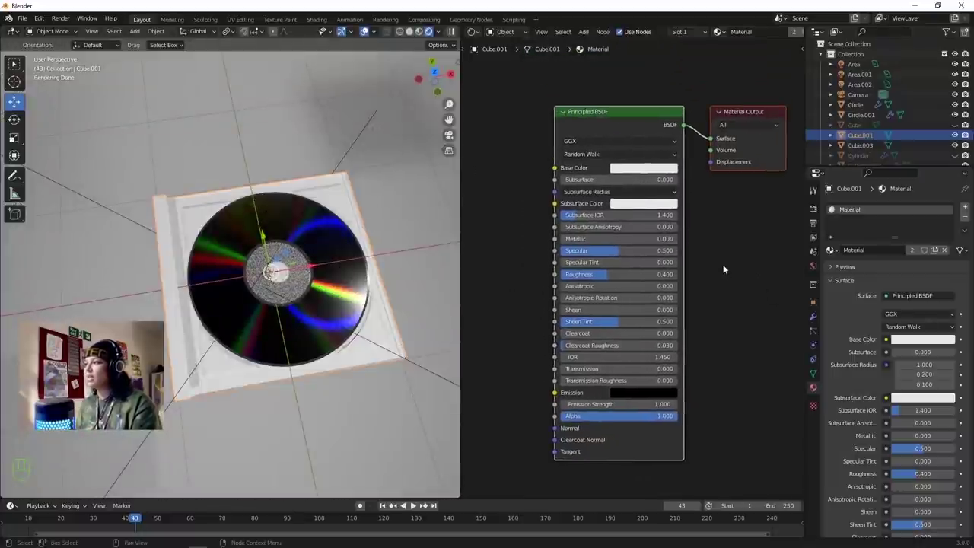
{"action": "scroll", "coordinate": [230, 274], "scroll_direction": "up", "scroll_amount": 1}
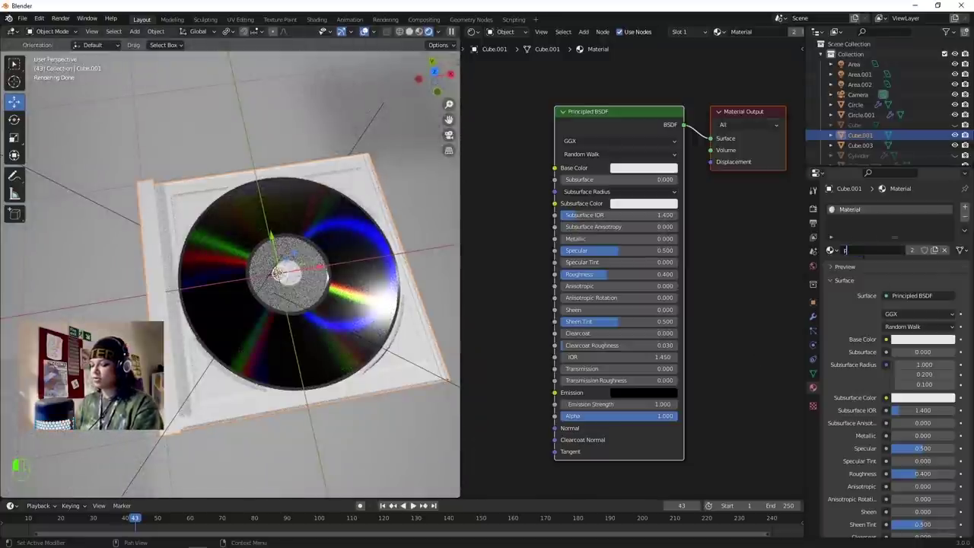
{"action": "key", "text": "Return"}
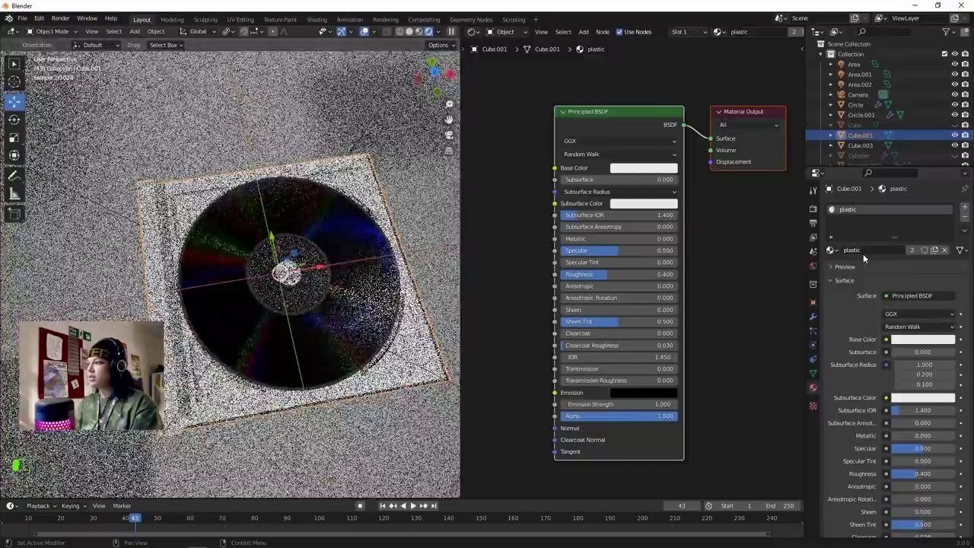
Set the plastic material's Base Color to black and check the case around the disc up close.
{"action": "left_click", "coordinate": [672, 168]}
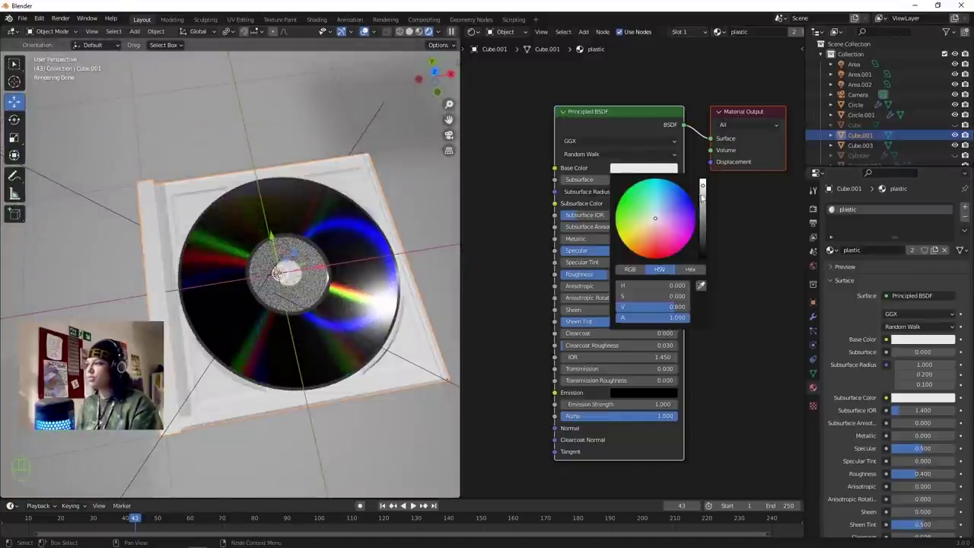
{"action": "left_click_drag", "start_coordinate": [702, 197], "coordinate": [702, 259]}
{"action": "left_click", "coordinate": [492, 198]}
{"action": "middle_click_drag", "start_coordinate": [404, 214], "coordinate": [350, 254]}
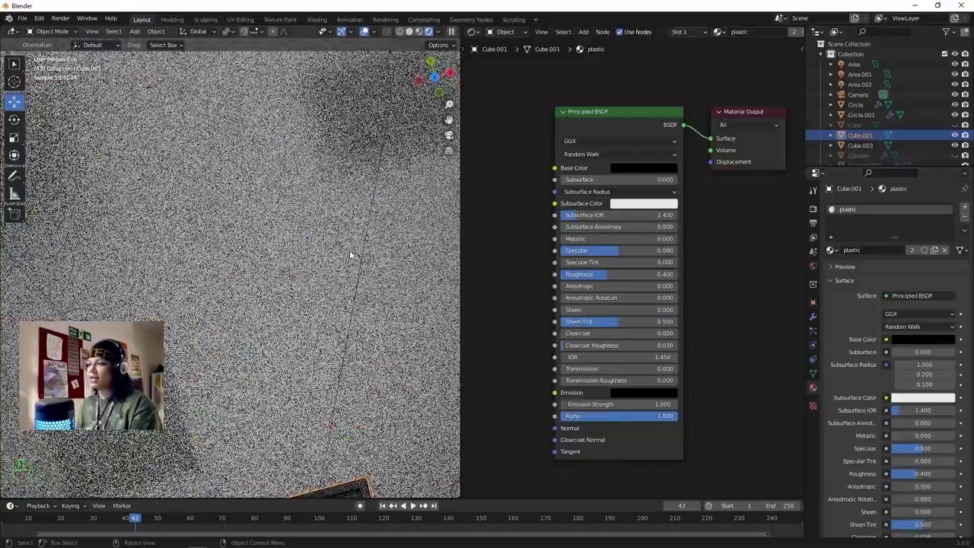
{"action": "scroll", "coordinate": [350, 255], "scroll_direction": "down", "scroll_amount": 5}
{"action": "key", "text": "KP_Decimal"}
{"action": "middle_click_drag", "start_coordinate": [309, 227], "coordinate": [223, 281]}
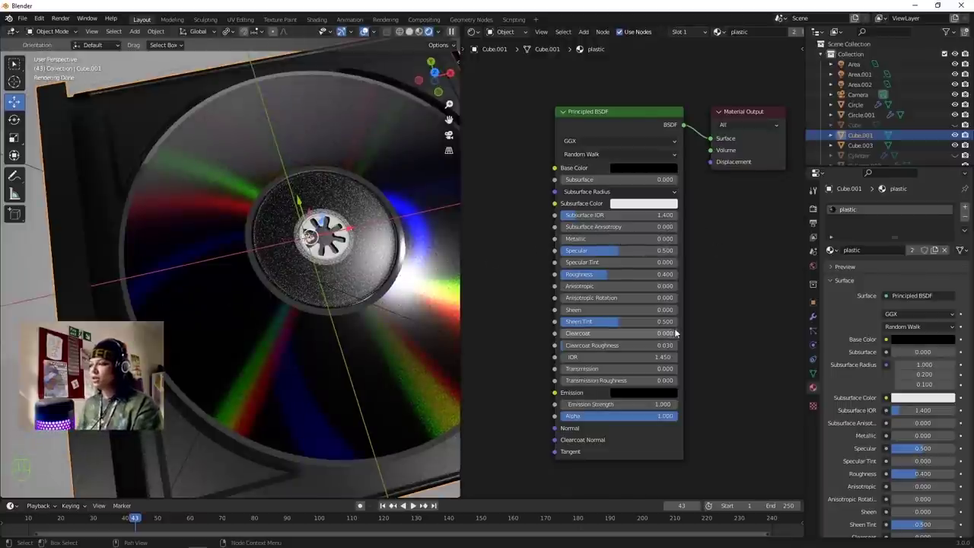
Add a Bump node to the plastic material and connect its output to the Principled BSDF's Normal input.
{"action": "middle_click_drag", "start_coordinate": [504, 366], "coordinate": [583, 331]}
{"action": "left_click", "coordinate": [580, 335]}
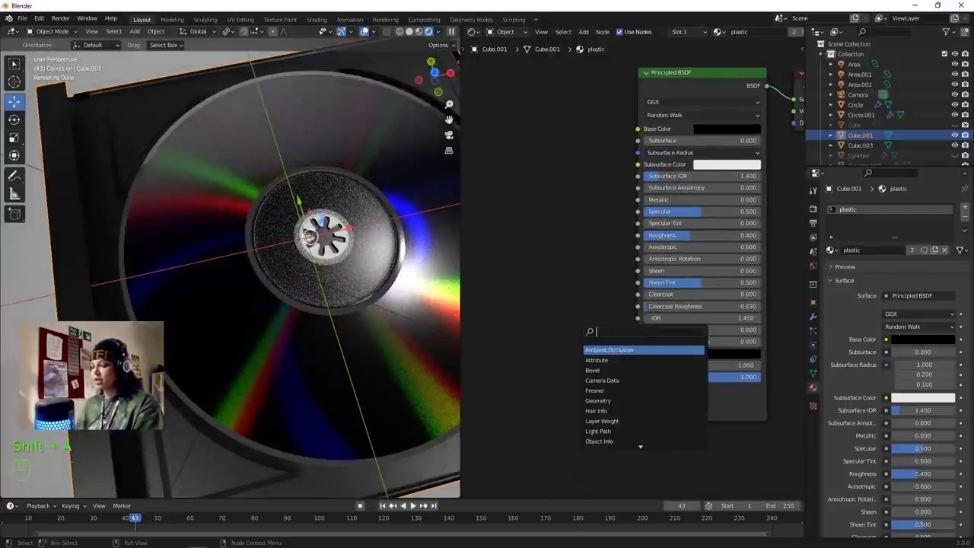
{"action": "type", "text": "bymp"}
{"action": "key", "text": "BackSpace"}
{"action": "key", "text": "BackSpace"}
{"action": "key", "text": "BackSpace"}
{"action": "type", "text": "ump"}
{"action": "key", "text": "Return"}
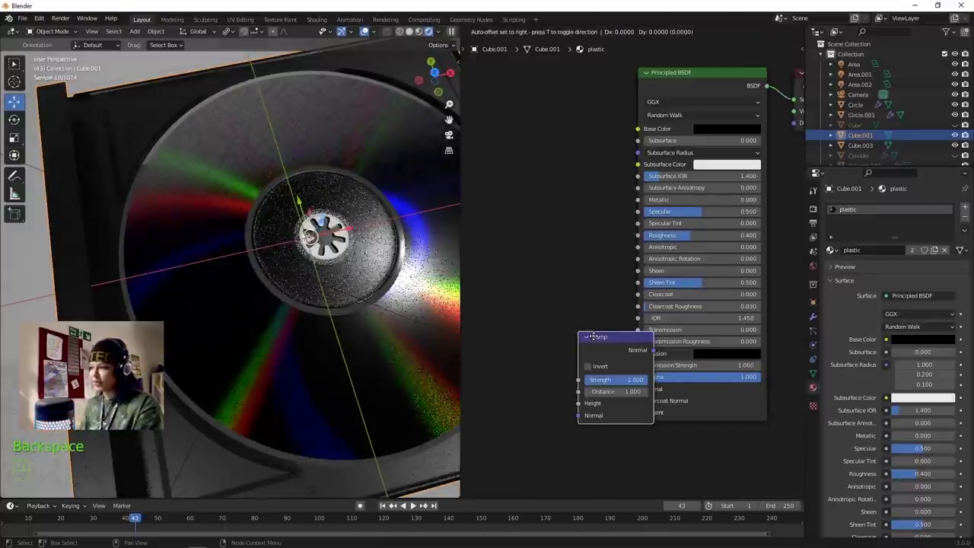
{"action": "left_click_drag", "start_coordinate": [640, 397], "coordinate": [638, 389]}
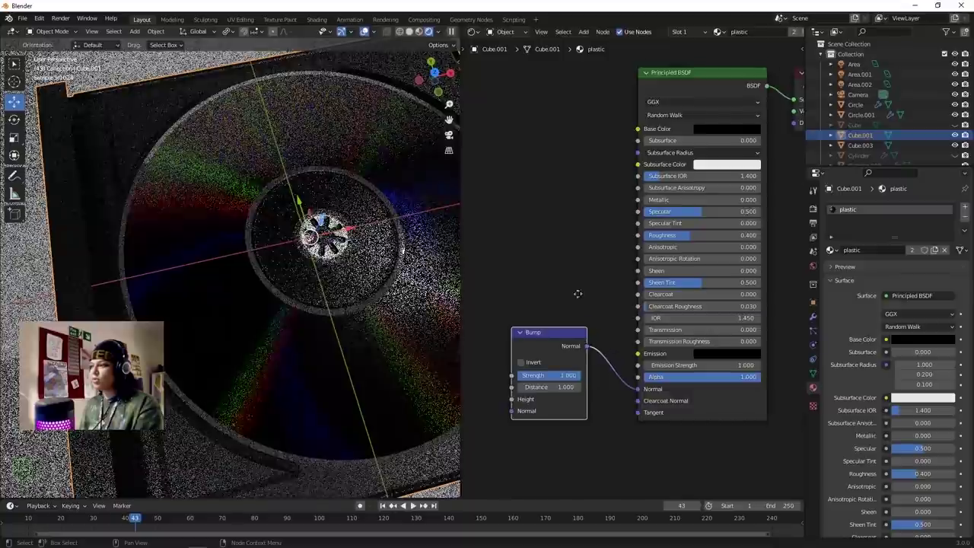
{"action": "middle_click_drag", "start_coordinate": [578, 293], "coordinate": [635, 266]}
{"action": "key", "text": "shift+a"}
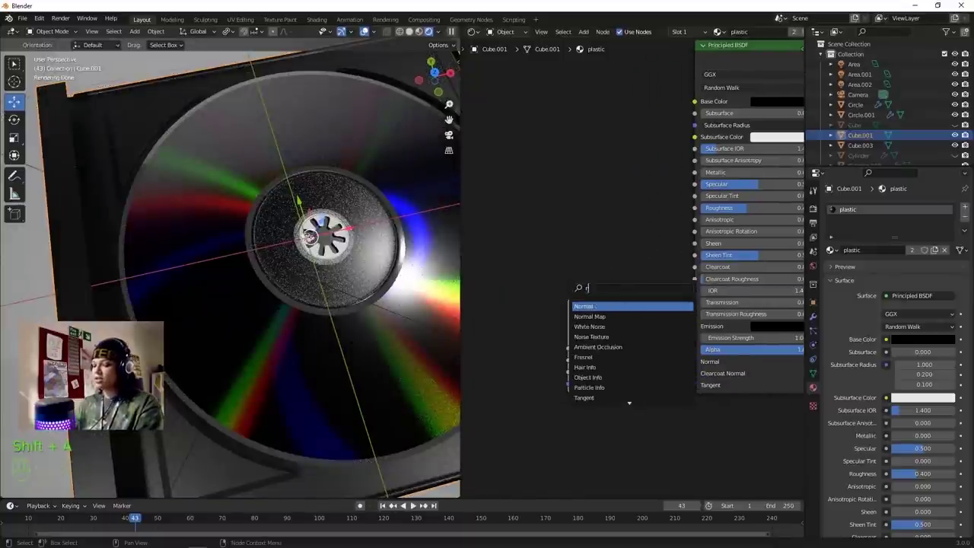
{"action": "key", "text": "Return"}
{"action": "left_click", "coordinate": [563, 295]}
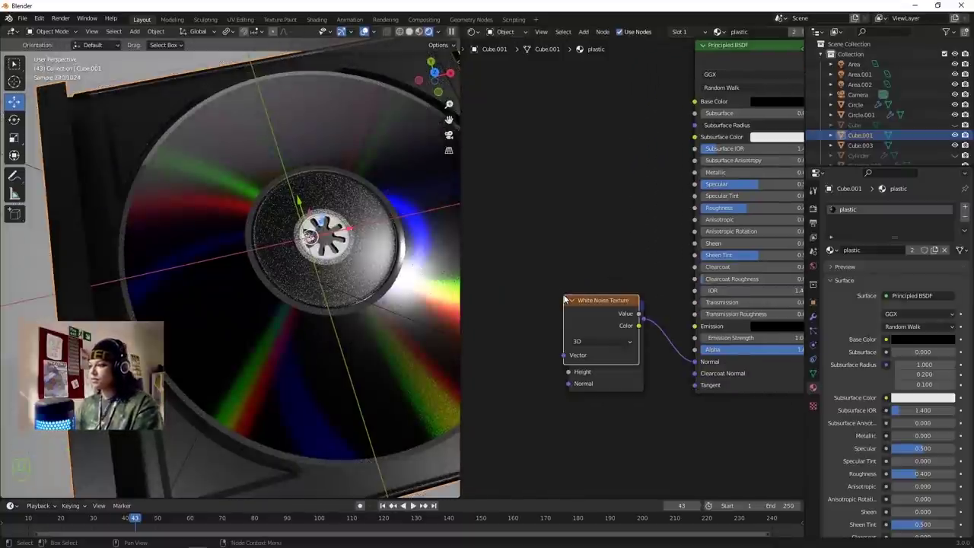
{"action": "key", "text": "Delete"}
{"action": "key", "text": "shift+a"}
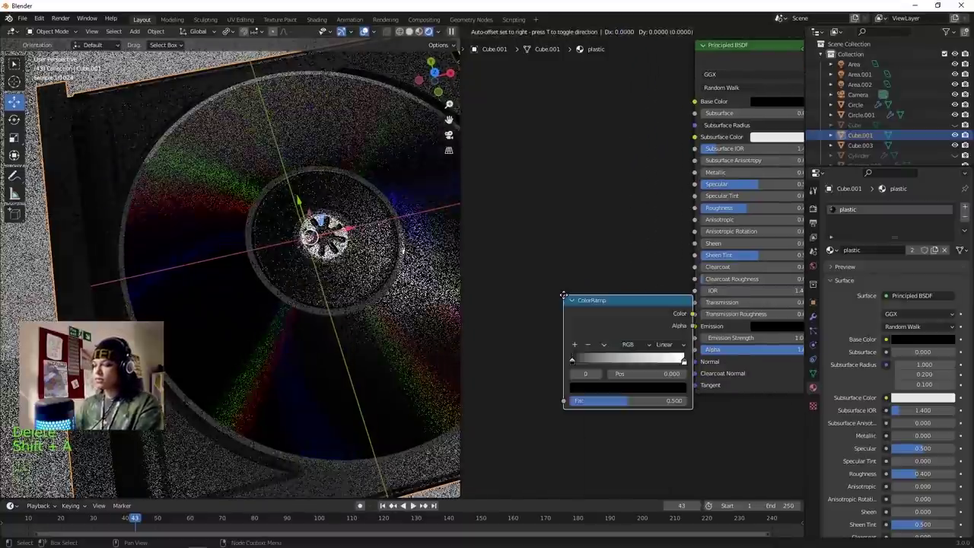
{"action": "key", "text": "s"}
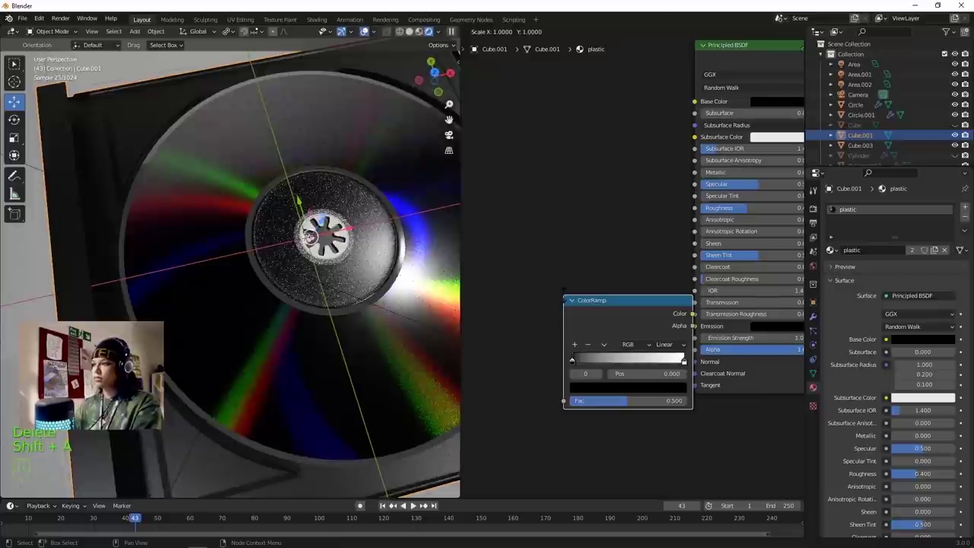
{"action": "key", "text": "ctrl"}
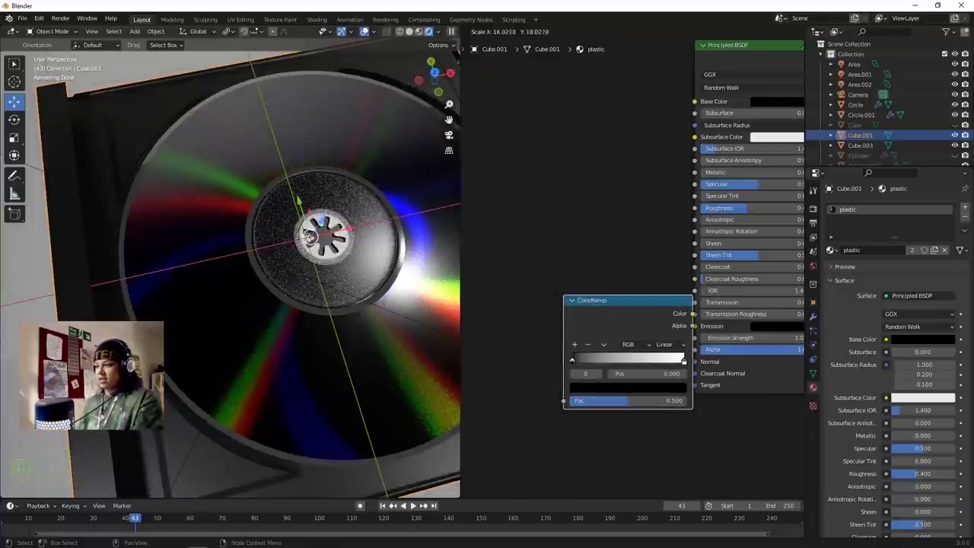
{"action": "left_click", "coordinate": [556, 294]}
{"action": "key", "text": "ctrl+z"}
{"action": "key", "text": "ctrl+z"}
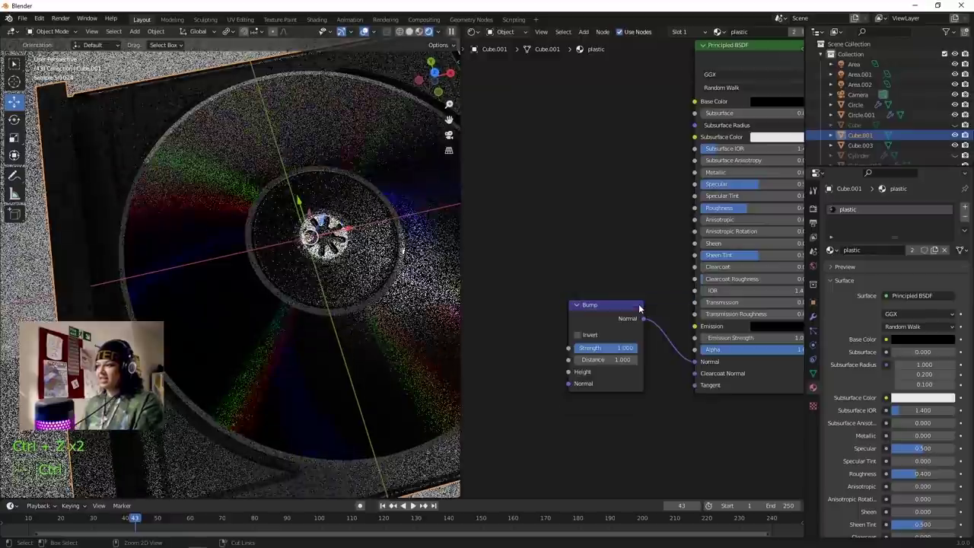
Add a Noise Texture node to the plastic material and connect its Fac output to the Bump node's Height.
{"action": "key", "text": "shift+a"}
{"action": "left_click", "coordinate": [567, 202]}
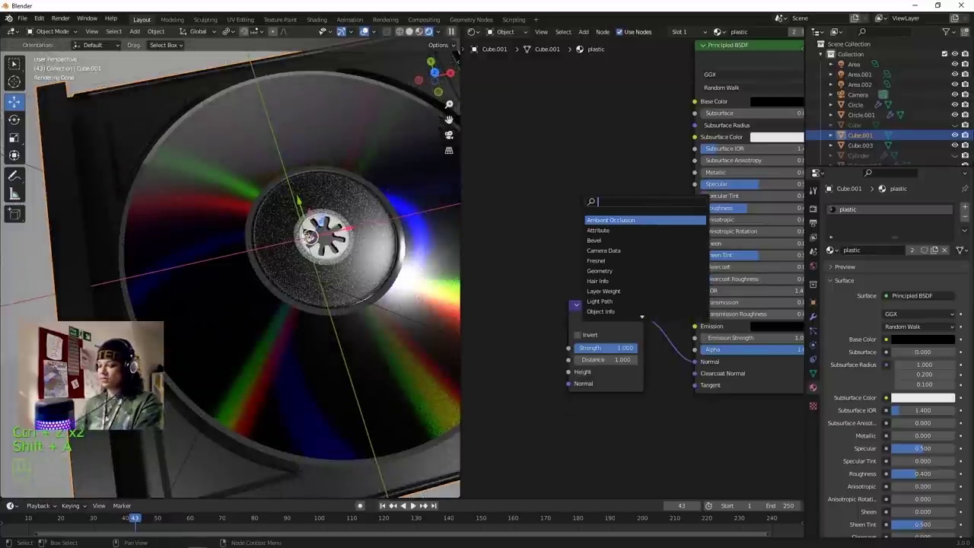
{"action": "key", "text": "Down"}
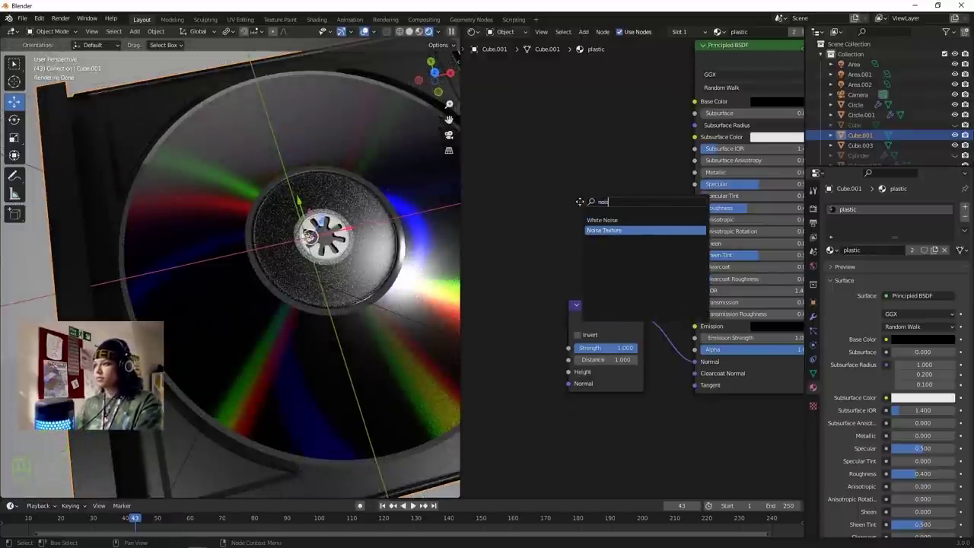
{"action": "key", "text": "Return"}
{"action": "left_click", "coordinate": [438, 296]}
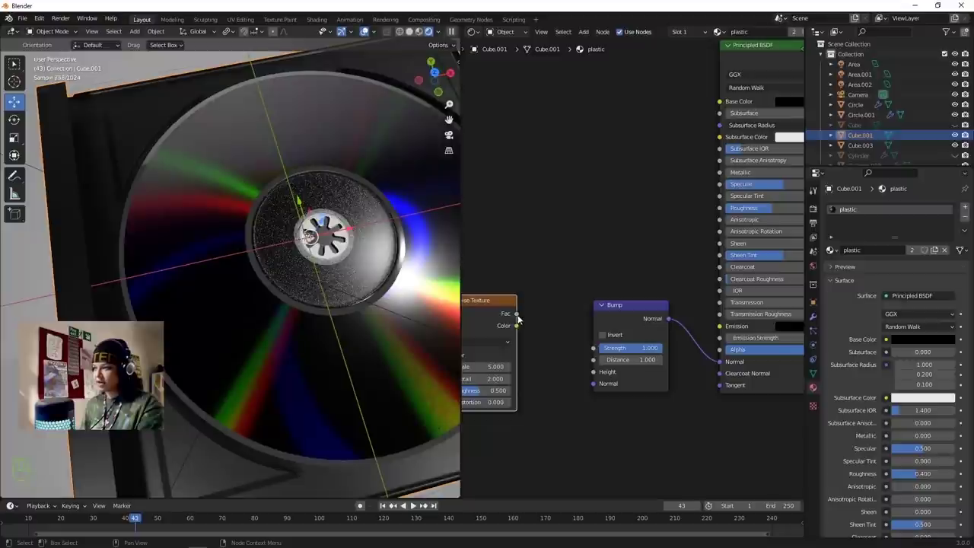
{"action": "left_click_drag", "start_coordinate": [594, 372], "coordinate": [594, 371]}
{"action": "middle_click_drag", "start_coordinate": [680, 381], "coordinate": [724, 355]}
{"action": "scroll", "coordinate": [724, 356], "scroll_direction": "up", "scroll_amount": 1}
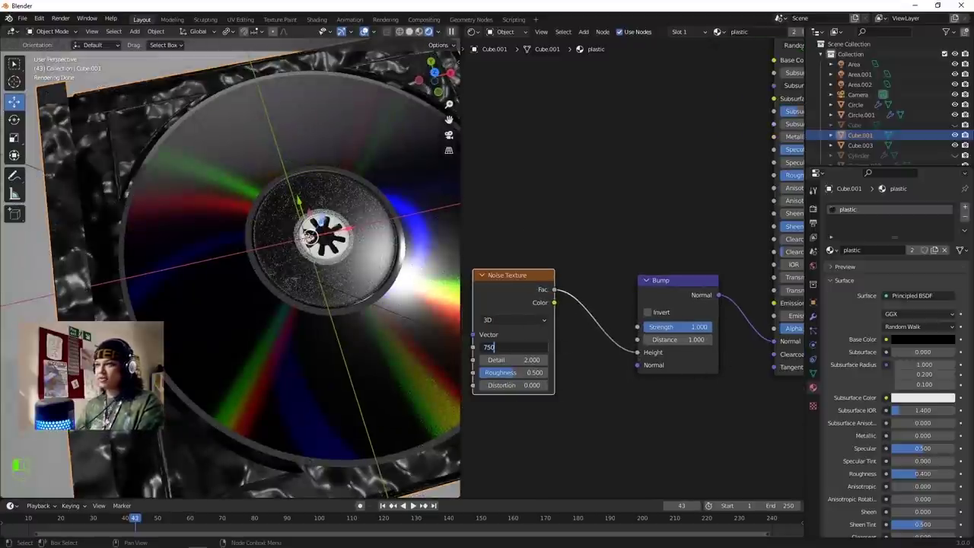
Try Noise Texture Scale values of 750 and 700 while inspecting the bumps along the case's edge.
{"action": "type", "text": "750"}
{"action": "key", "text": "Return"}
{"action": "middle_click_drag", "start_coordinate": [194, 331], "coordinate": [359, 295], "text": "shift"}
{"action": "scroll", "coordinate": [355, 320], "scroll_direction": "up", "scroll_amount": 4}
{"action": "middle_click_drag", "start_coordinate": [352, 346], "coordinate": [335, 173], "text": "shift"}
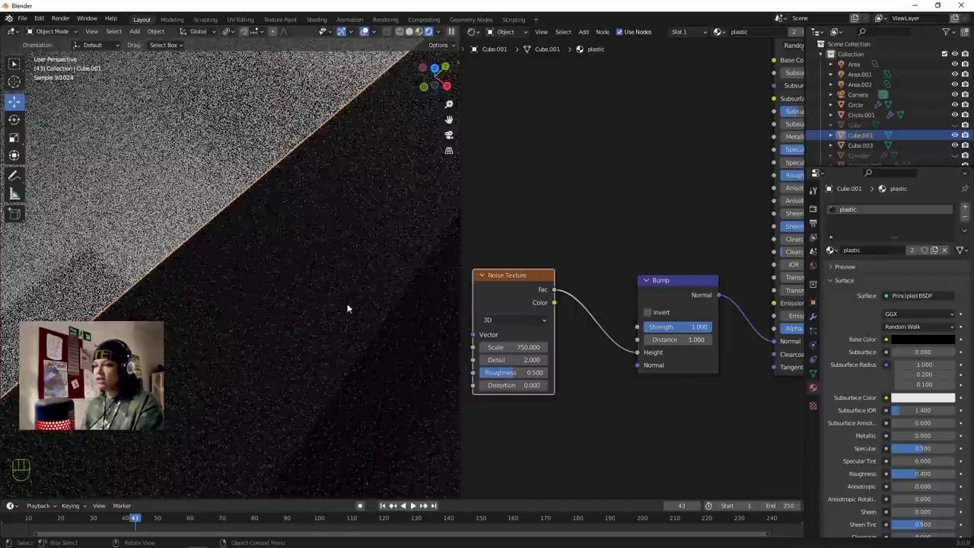
{"action": "left_click", "coordinate": [518, 347]}
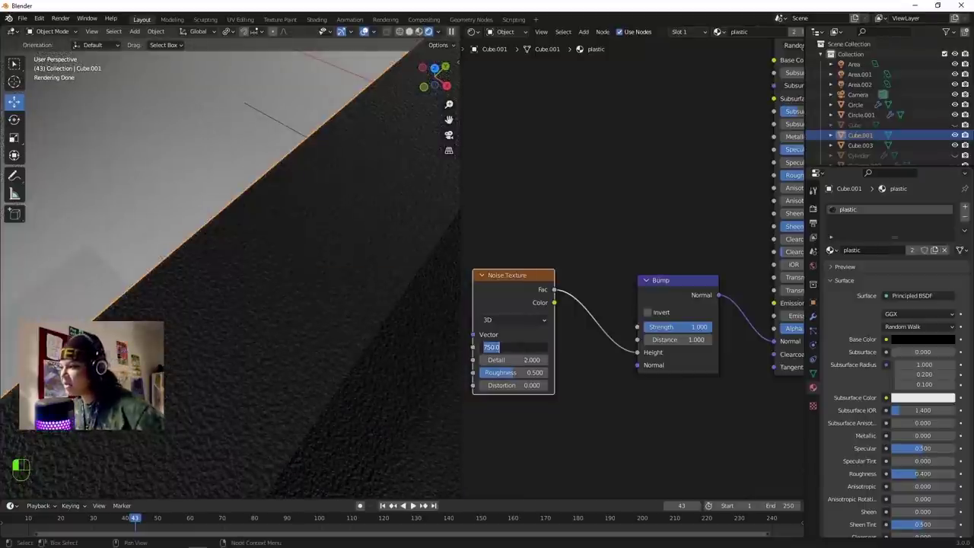
{"action": "type", "text": "0"}
{"action": "key", "text": "Return"}
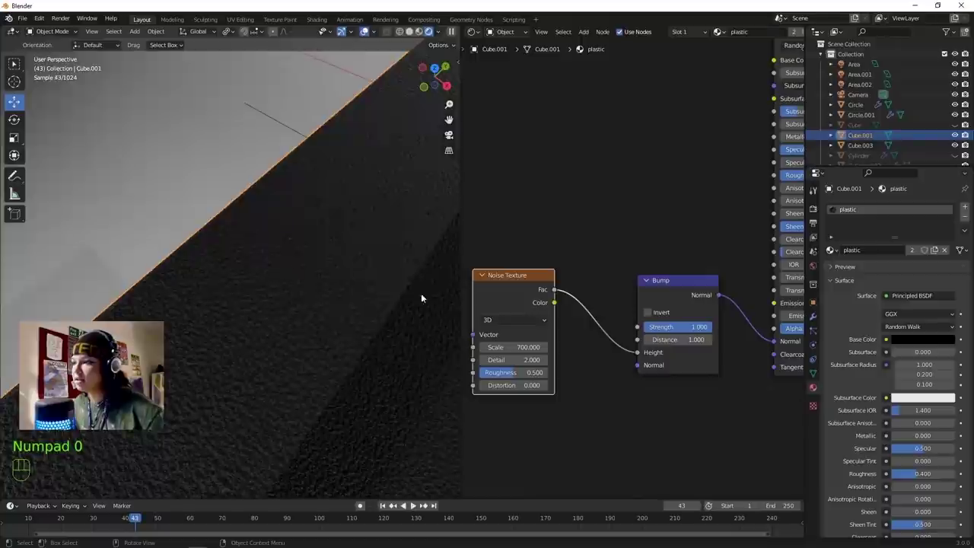
Set the Noise Texture's Scale to 600 and check the bump pattern on the case beside the disc.
{"action": "left_click", "coordinate": [522, 347]}
{"action": "type", "text": "800"}
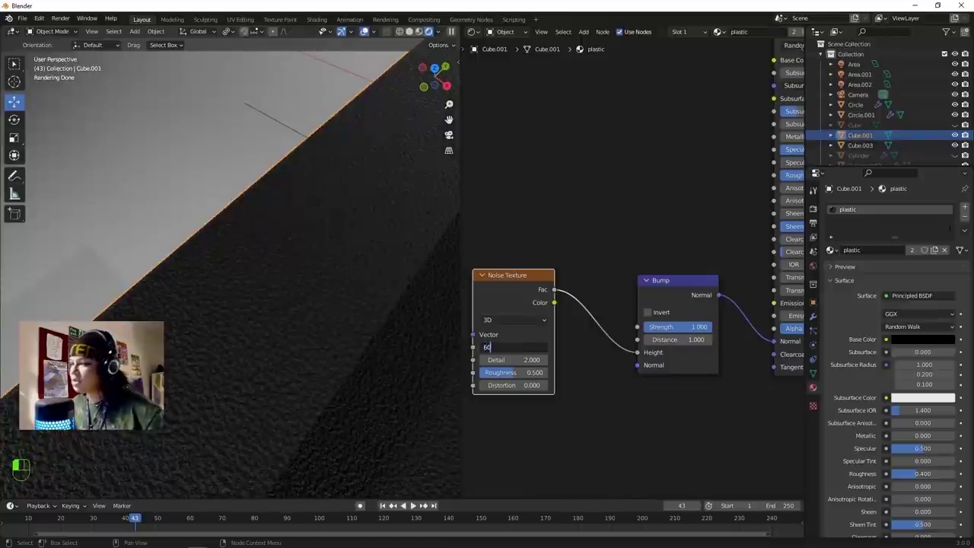
{"action": "key", "text": "Return"}
{"action": "scroll", "coordinate": [626, 178], "scroll_direction": "down", "scroll_amount": 2}
{"action": "scroll", "coordinate": [247, 314], "scroll_direction": "down", "scroll_amount": 3}
{"action": "scroll", "coordinate": [247, 314], "scroll_direction": "down", "scroll_amount": 3}
{"action": "middle_click_drag", "start_coordinate": [285, 328], "coordinate": [294, 307]}
{"action": "scroll", "coordinate": [285, 369], "scroll_direction": "down", "scroll_amount": 3}
{"action": "scroll", "coordinate": [275, 335], "scroll_direction": "up", "scroll_amount": 5}
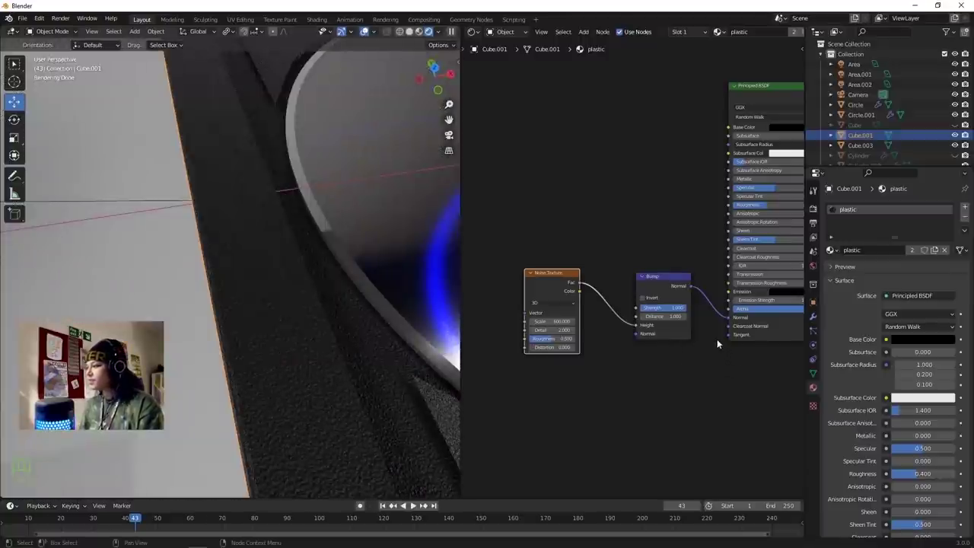
Set the Bump node's Strength to 0.1 and view the case surface at an angle.
{"action": "left_click", "coordinate": [662, 308]}
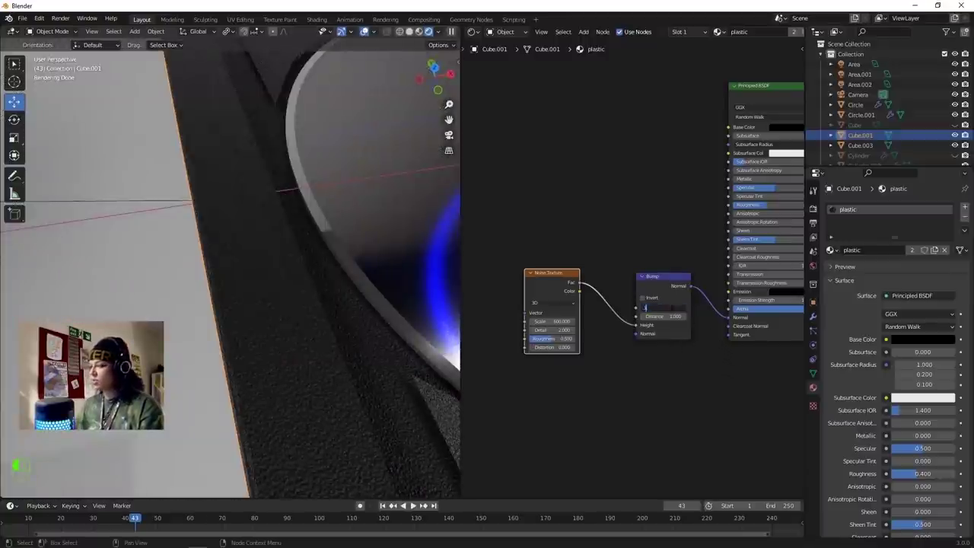
{"action": "type", "text": ".1"}
{"action": "key", "text": "Return"}
{"action": "middle_click_drag", "start_coordinate": [369, 392], "coordinate": [339, 355]}
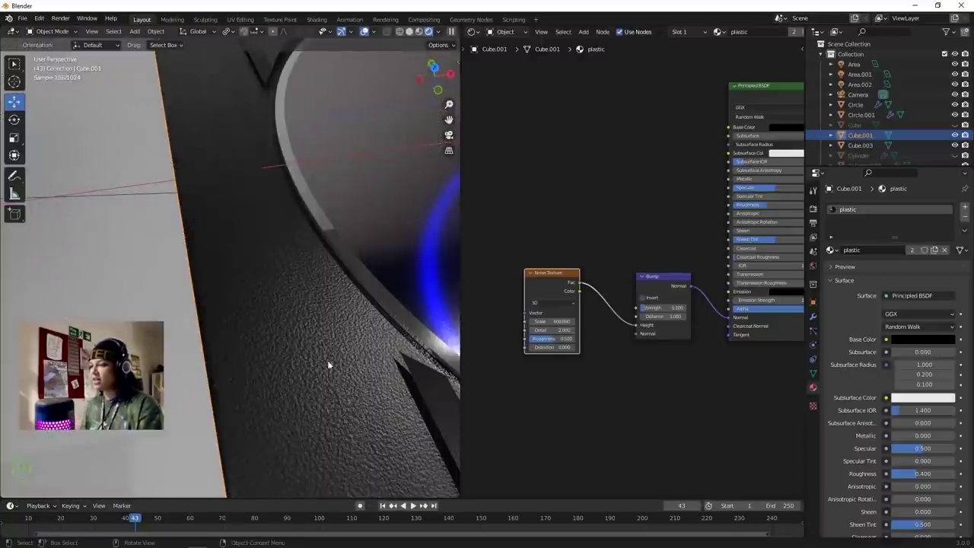
Enable Invert on the Bump node and inspect the textured case from a low angle.
{"action": "left_click", "coordinate": [643, 298]}
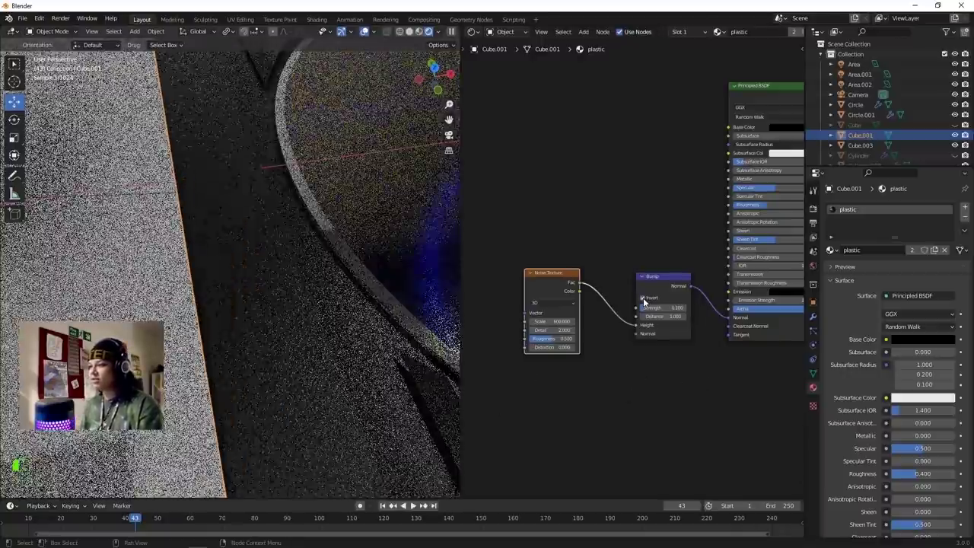
{"action": "scroll", "coordinate": [358, 304], "scroll_direction": "down", "scroll_amount": 6}
{"action": "middle_click_drag", "start_coordinate": [206, 320], "coordinate": [318, 243]}
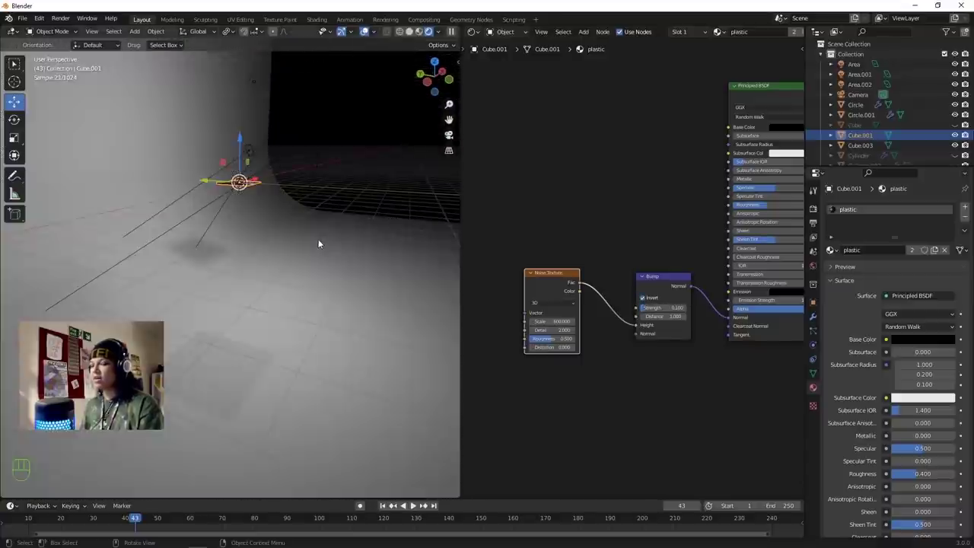
{"action": "key", "text": "KP_Decimal"}
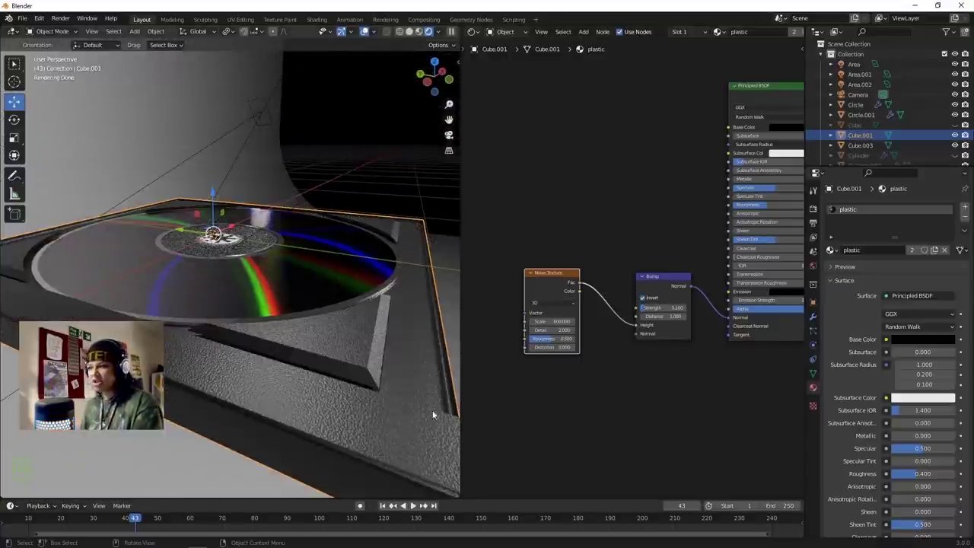
{"action": "left_click", "coordinate": [379, 349]}
{"action": "left_click", "coordinate": [378, 344]}
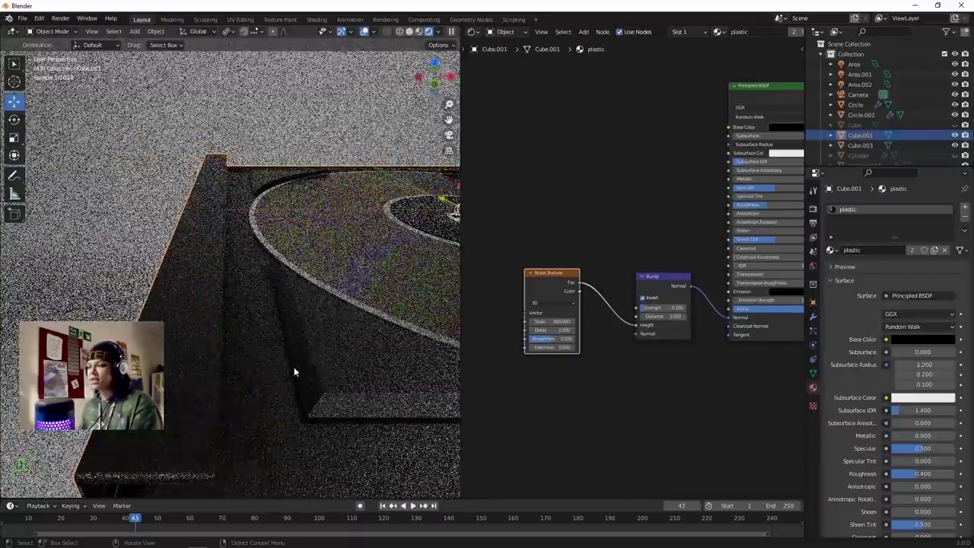
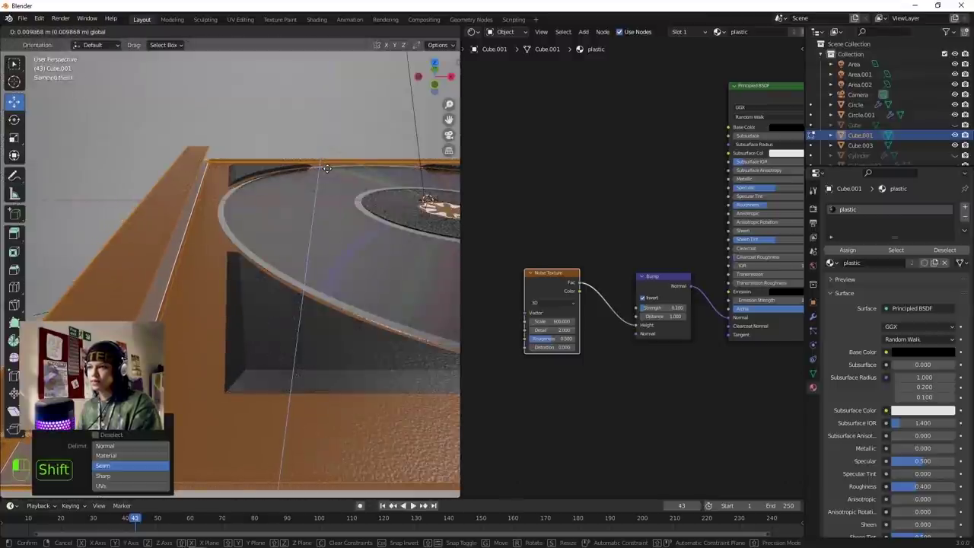
Move the case's selected outer frame geometry by about 0.0099 m and return to Object Mode.
{"action": "left_click", "coordinate": [325, 168]}
{"action": "key", "text": "Tab"}
{"action": "scroll", "coordinate": [202, 176], "scroll_direction": "down", "scroll_amount": 8}
Unhide the case's outer cover (Cube) and bring it into close view.
{"action": "left_click", "coordinate": [209, 189]}
{"action": "middle_click_drag", "start_coordinate": [210, 190], "coordinate": [266, 243]}
{"action": "key", "text": "KP_Decimal"}
{"action": "scroll", "coordinate": [363, 239], "scroll_direction": "up", "scroll_amount": 2}
{"action": "middle_click_drag", "start_coordinate": [363, 239], "coordinate": [284, 284], "text": "shift"}
{"action": "scroll", "coordinate": [284, 284], "scroll_direction": "up", "scroll_amount": 4}
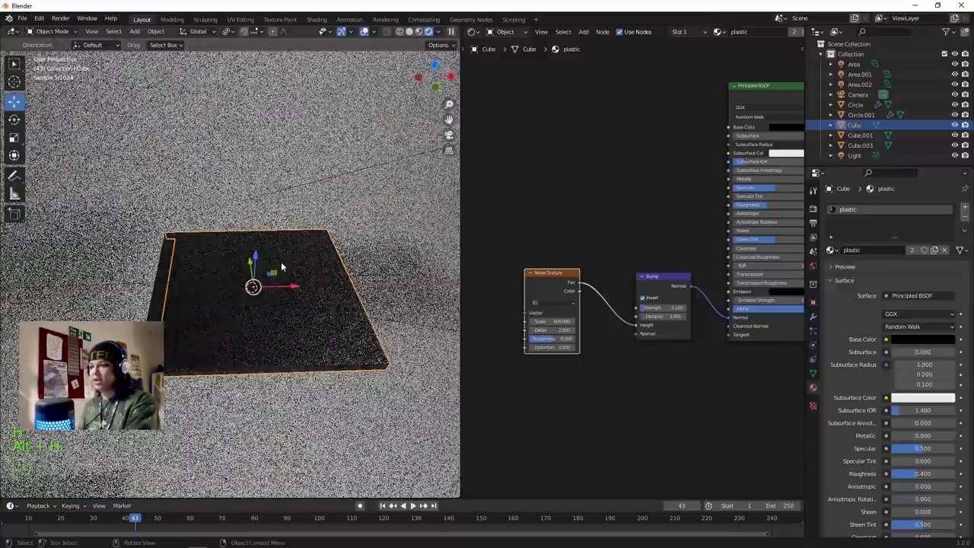
{"action": "scroll", "coordinate": [286, 266], "scroll_direction": "up", "scroll_amount": 3}
{"action": "middle_click_drag", "start_coordinate": [281, 262], "coordinate": [298, 279]}
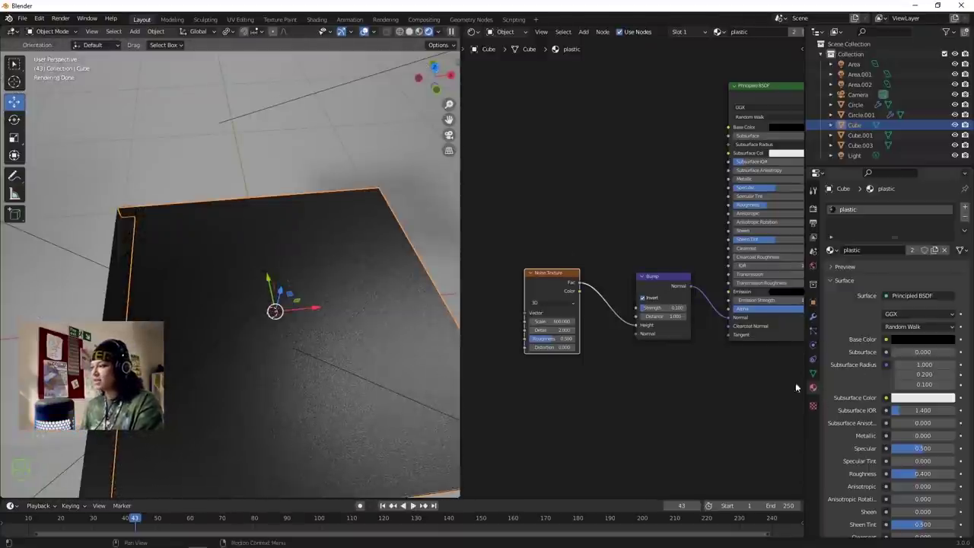
Select the cover's main panel in Edit Mode and assign it a new second material named cd case clear.
{"action": "key", "text": "Tab"}
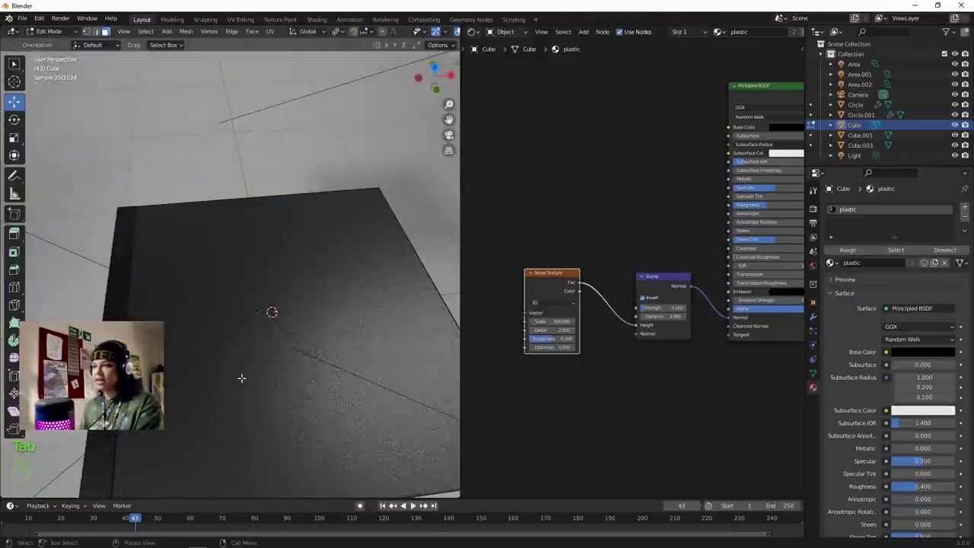
{"action": "key", "text": "a"}
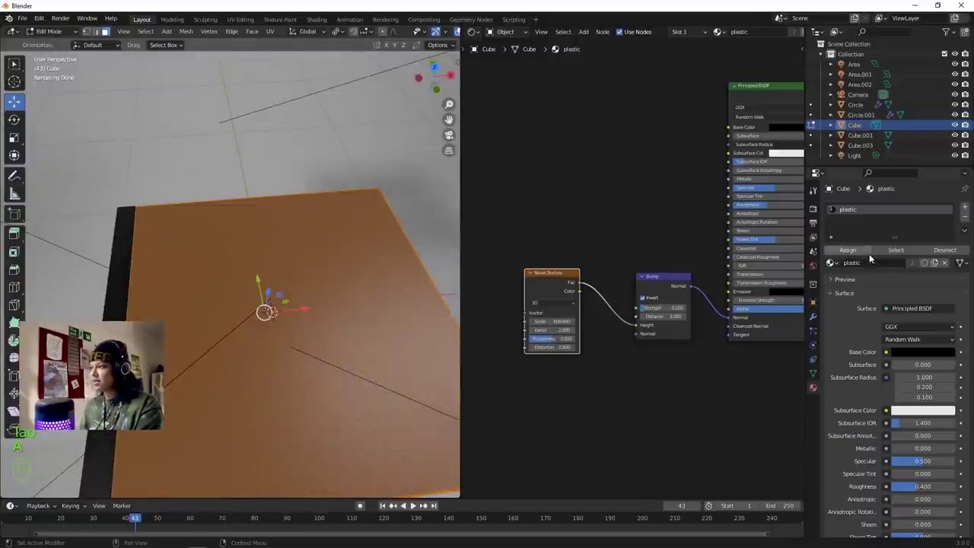
{"action": "left_click", "coordinate": [964, 208]}
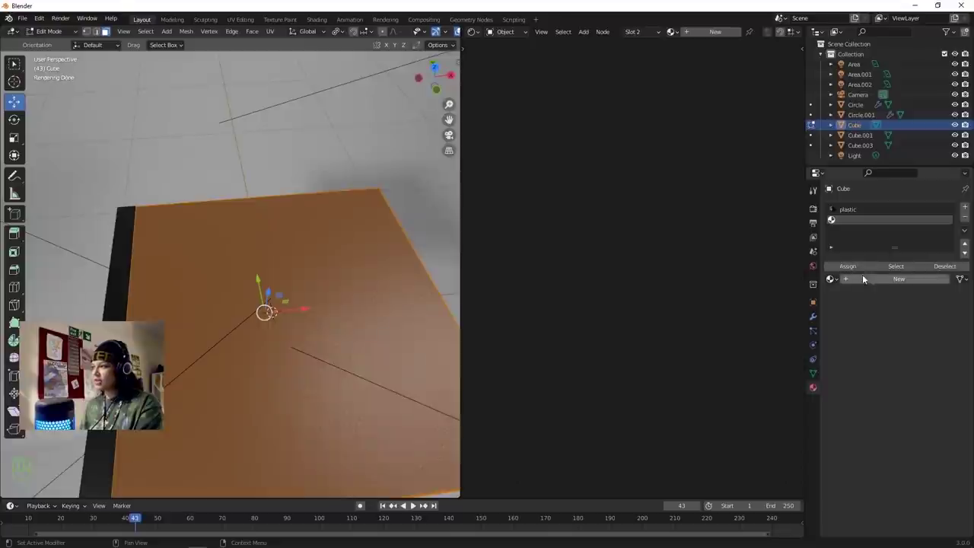
{"action": "left_click", "coordinate": [880, 279]}
{"action": "double_click", "coordinate": [855, 279]}
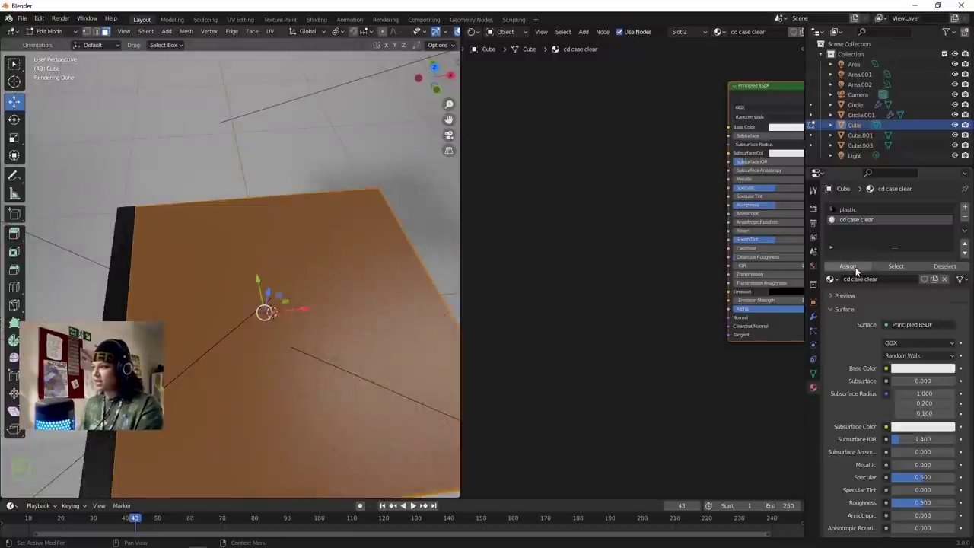
Set the cd case clear material's Transmission to 1.0 and Roughness to about 0.154, and return to Object Mode.
{"action": "scroll", "coordinate": [874, 404], "scroll_direction": "down", "scroll_amount": 8}
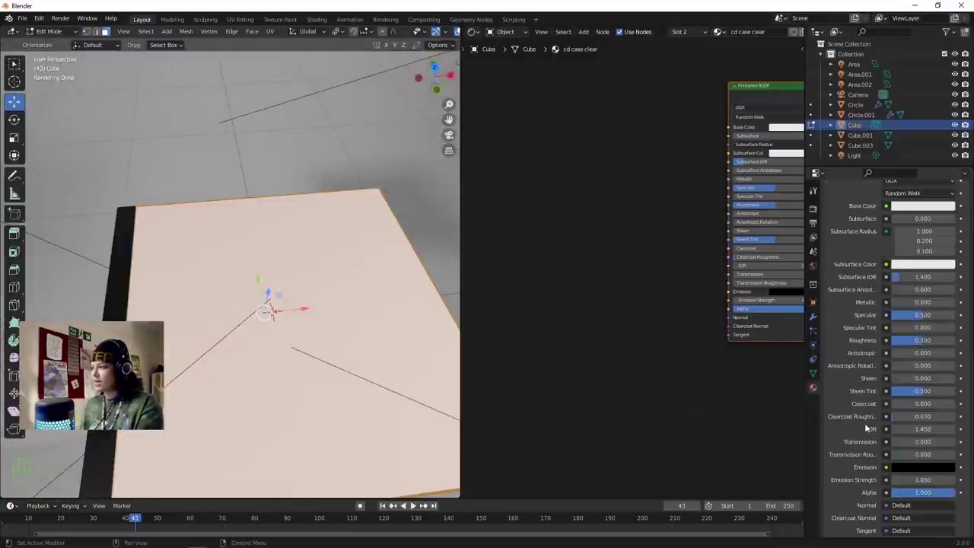
{"action": "left_click_drag", "start_coordinate": [913, 360], "coordinate": [954, 360]}
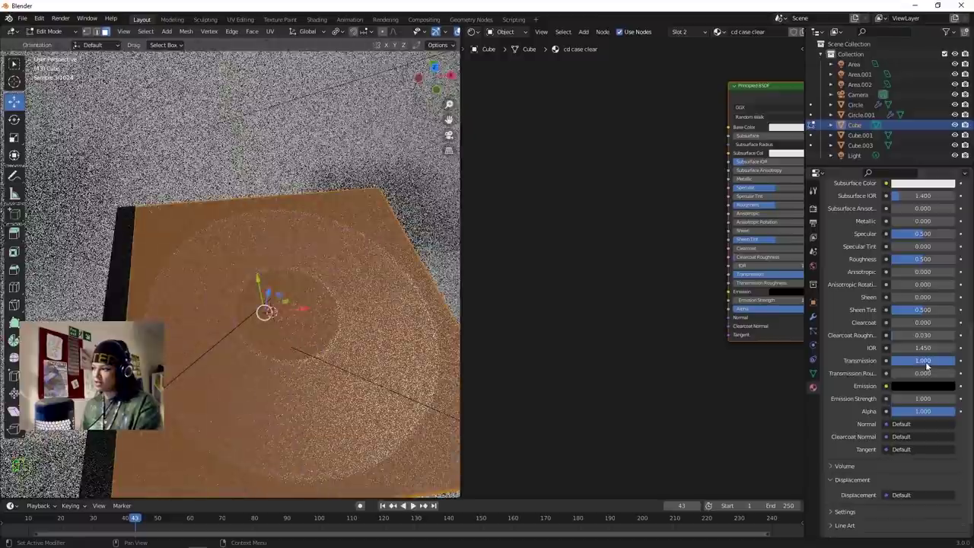
{"action": "scroll", "coordinate": [855, 335], "scroll_direction": "up", "scroll_amount": 4}
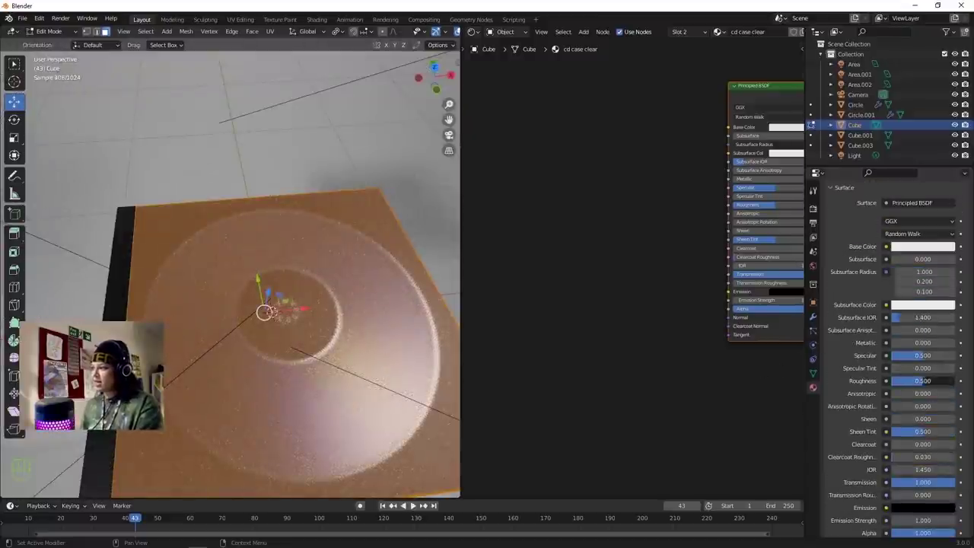
{"action": "left_click_drag", "start_coordinate": [923, 384], "coordinate": [902, 383]}
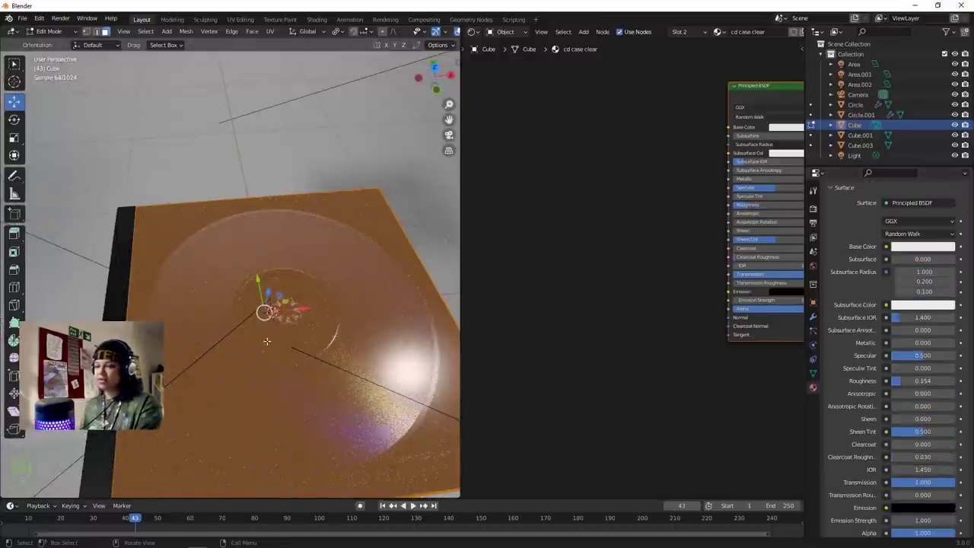
{"action": "key", "text": "Tab"}
Examine the clear case from the side and from above, including the lights and backdrop around it.
{"action": "middle_click_drag", "start_coordinate": [335, 317], "coordinate": [357, 302]}
{"action": "middle_click_drag", "start_coordinate": [285, 333], "coordinate": [254, 295], "text": "shift"}
{"action": "scroll", "coordinate": [254, 295], "scroll_direction": "down", "scroll_amount": 10}
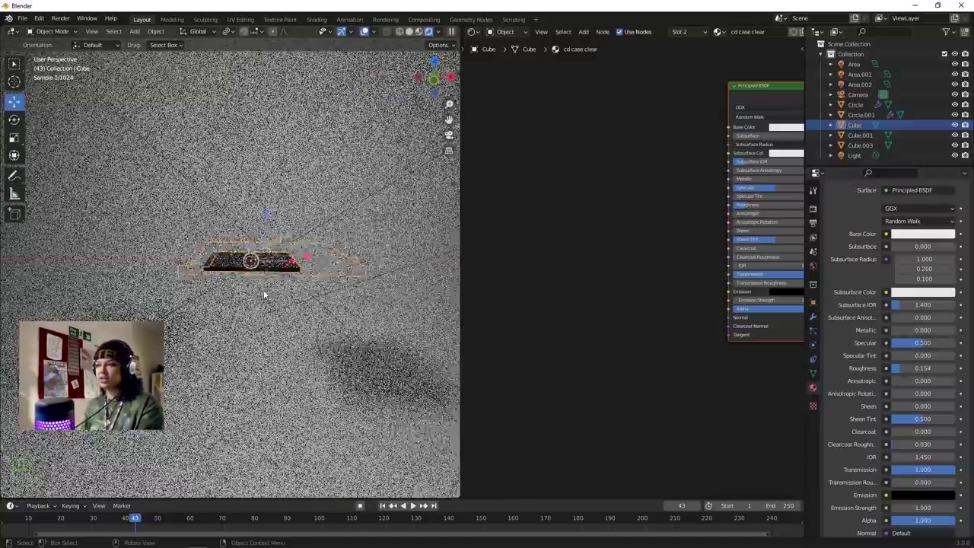
{"action": "scroll", "coordinate": [266, 296], "scroll_direction": "up", "scroll_amount": 8}
{"action": "left_click", "coordinate": [209, 182]}
{"action": "middle_click_drag", "start_coordinate": [158, 277], "coordinate": [335, 295], "text": "shift"}
{"action": "middle_click_drag", "start_coordinate": [335, 296], "coordinate": [271, 273], "text": "shift"}
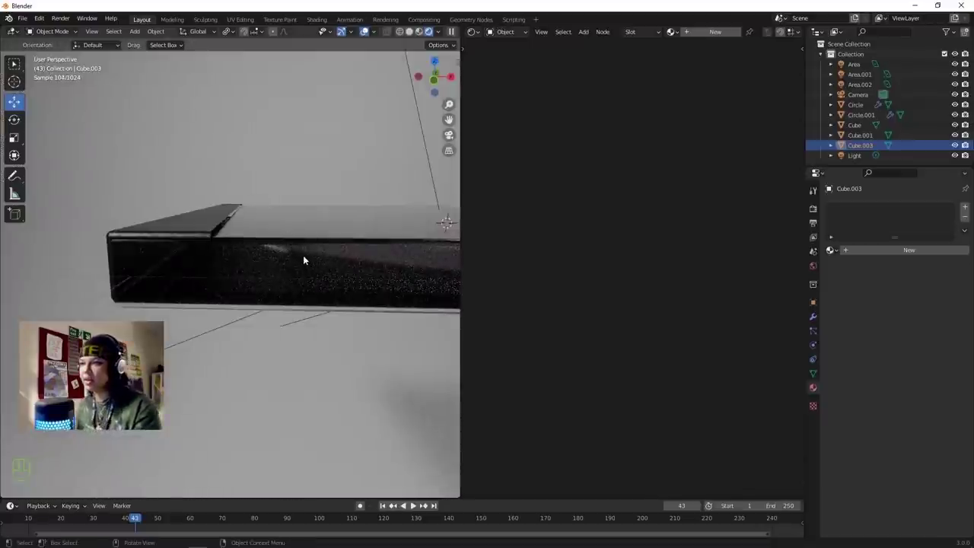
{"action": "scroll", "coordinate": [301, 255], "scroll_direction": "down", "scroll_amount": 10}
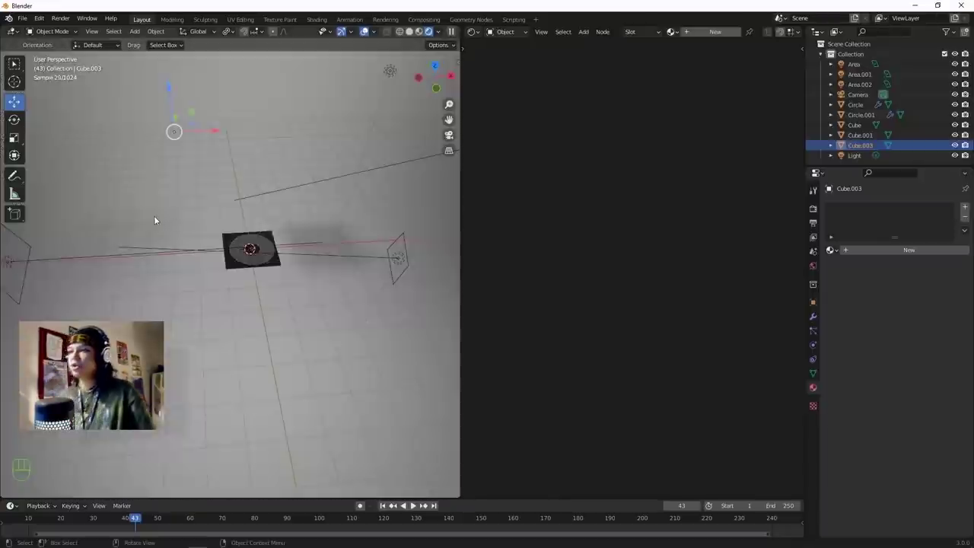
{"action": "middle_click_drag", "start_coordinate": [155, 217], "coordinate": [177, 224]}
{"action": "scroll", "coordinate": [228, 221], "scroll_direction": "up", "scroll_amount": 4}
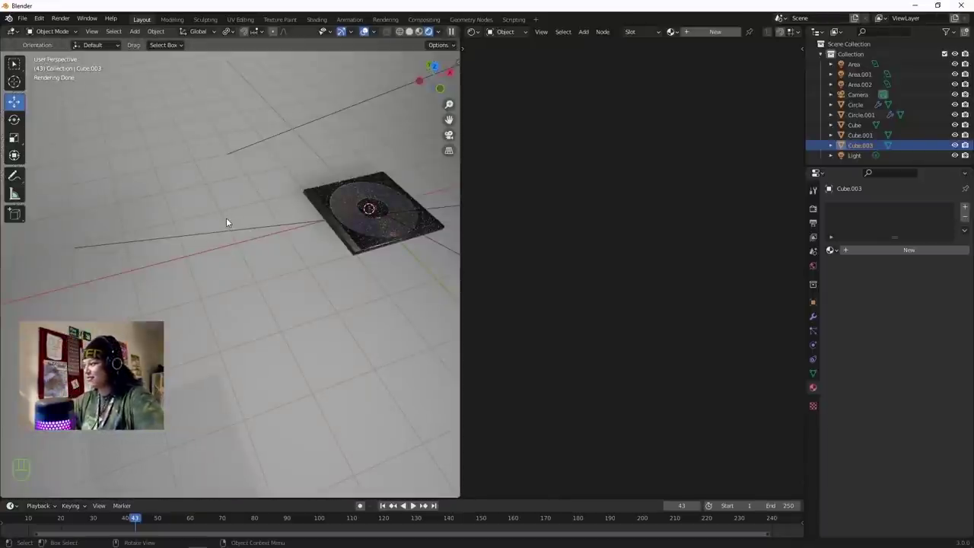
{"action": "scroll", "coordinate": [285, 283], "scroll_direction": "down", "scroll_amount": 7}
{"action": "middle_click_drag", "start_coordinate": [284, 282], "coordinate": [320, 261]}
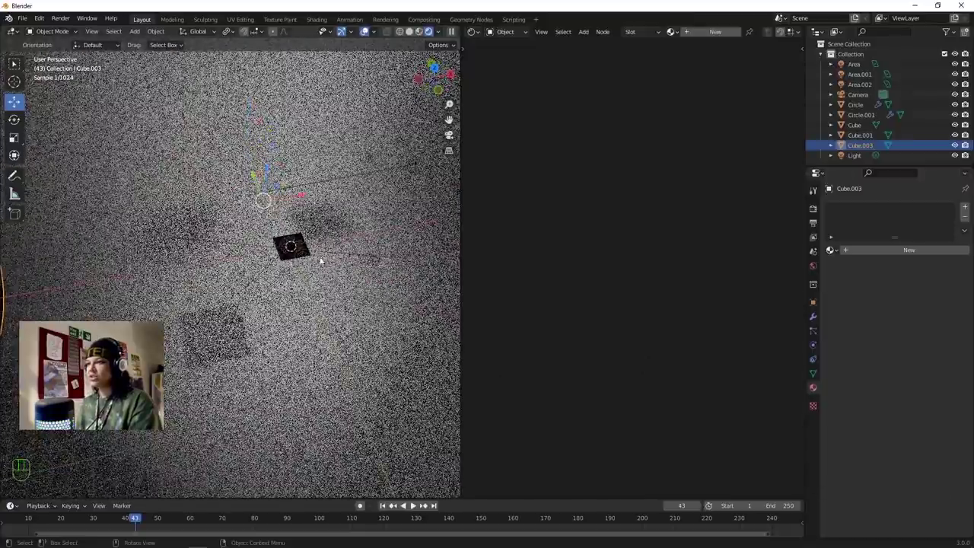
{"action": "scroll", "coordinate": [324, 266], "scroll_direction": "up", "scroll_amount": 3}
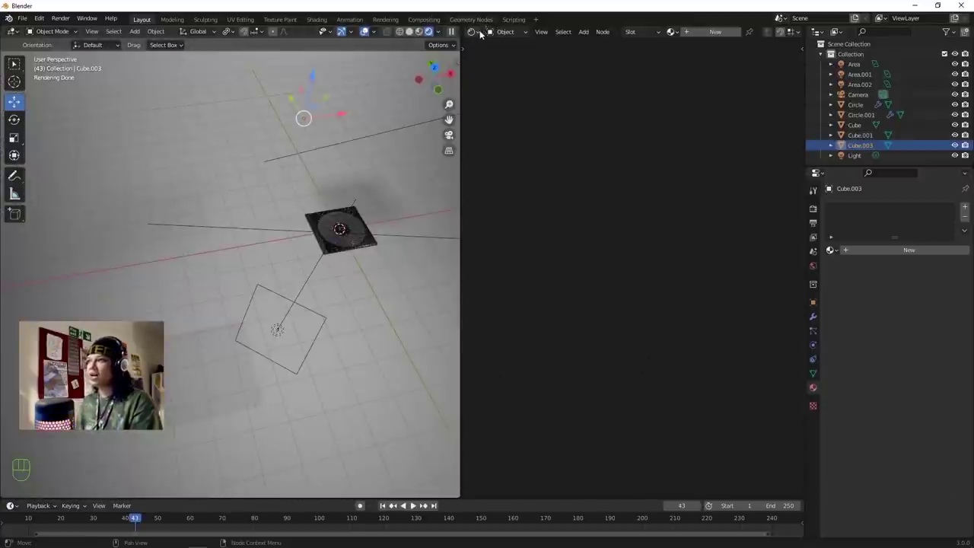
Connect the Mix Shader to the World Output's Surface in the world nodes, and return to the object shader nodes.
{"action": "left_click", "coordinate": [517, 57]}
{"action": "middle_click_drag", "start_coordinate": [610, 135], "coordinate": [475, 299]}
{"action": "middle_click_drag", "start_coordinate": [671, 139], "coordinate": [606, 167]}
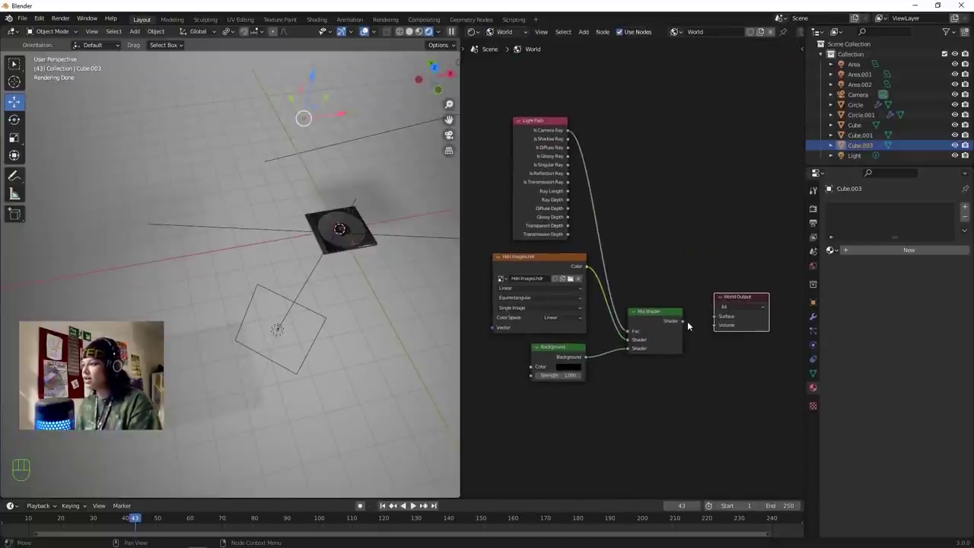
{"action": "key", "text": "ctrl+z"}
{"action": "key", "text": "ctrl+z"}
{"action": "key", "text": "ctrl+z"}
{"action": "key", "text": "ctrl+z"}
{"action": "key", "text": "ctrl+z"}
{"action": "key", "text": "ctrl+z"}
{"action": "key", "text": "ctrl+z"}
{"action": "key", "text": "ctrl+z"}
{"action": "key", "text": "ctrl+z"}
{"action": "key", "text": "ctrl+z"}
{"action": "key", "text": "ctrl+z"}
{"action": "key", "text": "ctrl+z"}
{"action": "key", "text": "ctrl+z"}
{"action": "key", "text": "ctrl+z"}
{"action": "key", "text": "ctrl+z"}
{"action": "key", "text": "ctrl+z"}
{"action": "key", "text": "ctrl+z"}
{"action": "key", "text": "ctrl+z"}
{"action": "key", "text": "ctrl+z"}
{"action": "key", "text": "ctrl+z"}
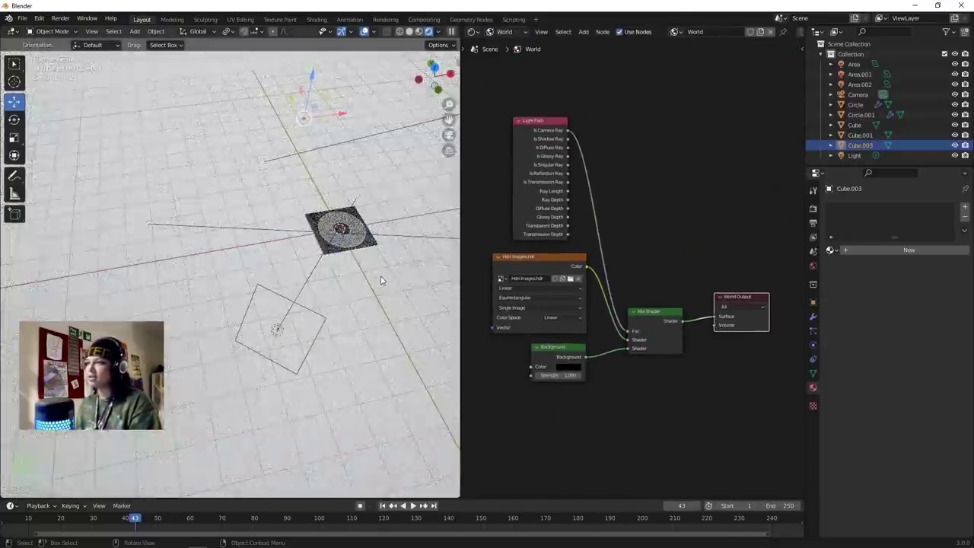
{"action": "scroll", "coordinate": [252, 249], "scroll_direction": "up", "scroll_amount": 12}
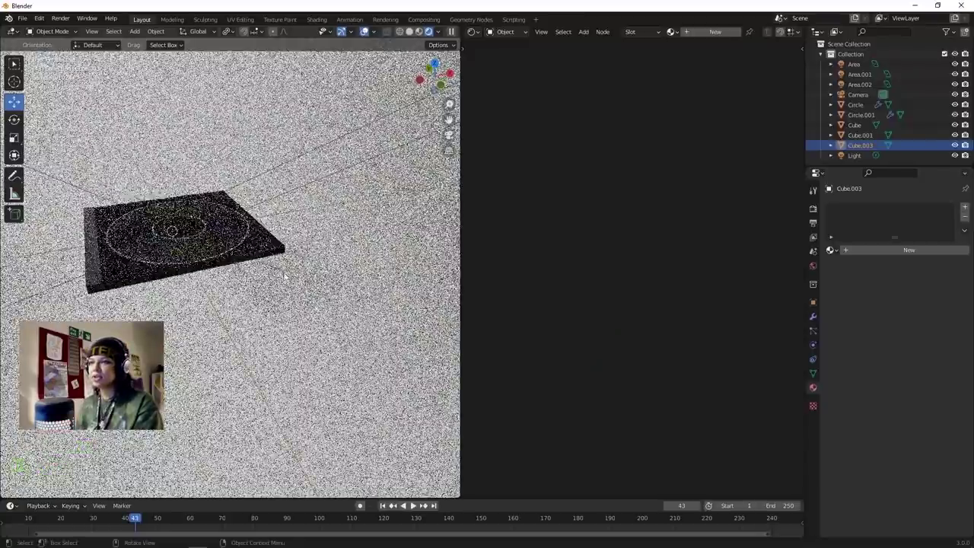
Hide the case's clear cover and examine the disc's rainbow reflections close up and from farther away.
{"action": "scroll", "coordinate": [233, 268], "scroll_direction": "down", "scroll_amount": 8}
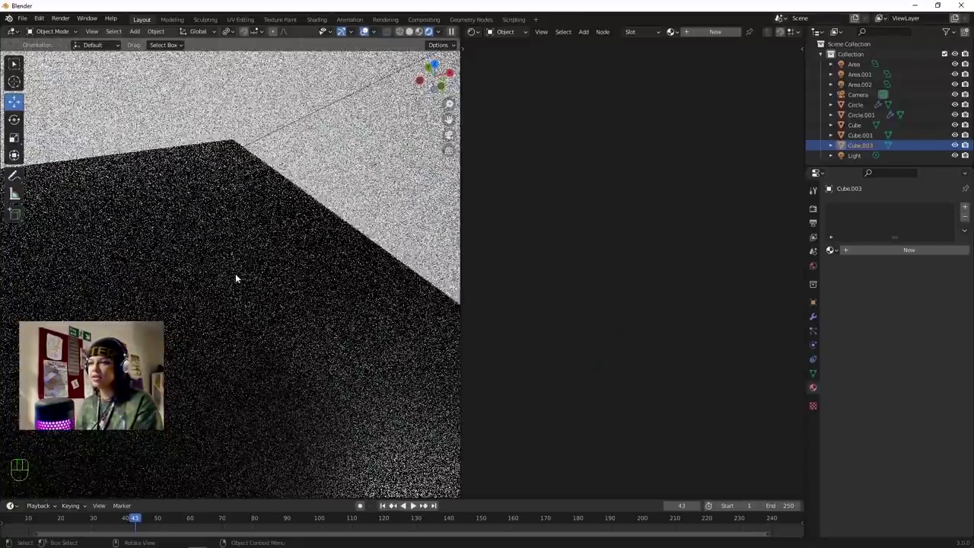
{"action": "scroll", "coordinate": [244, 299], "scroll_direction": "down", "scroll_amount": 5}
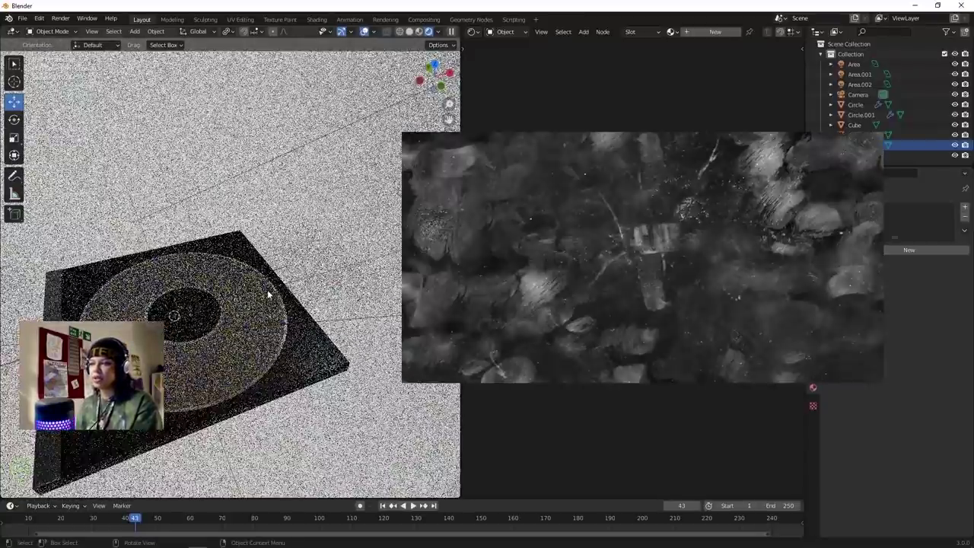
{"action": "left_click", "coordinate": [263, 296]}
{"action": "key", "text": "h"}
{"action": "scroll", "coordinate": [242, 332], "scroll_direction": "up", "scroll_amount": 2}
{"action": "middle_click_drag", "start_coordinate": [241, 340], "coordinate": [252, 306], "text": "shift"}
{"action": "scroll", "coordinate": [253, 312], "scroll_direction": "up", "scroll_amount": 2}
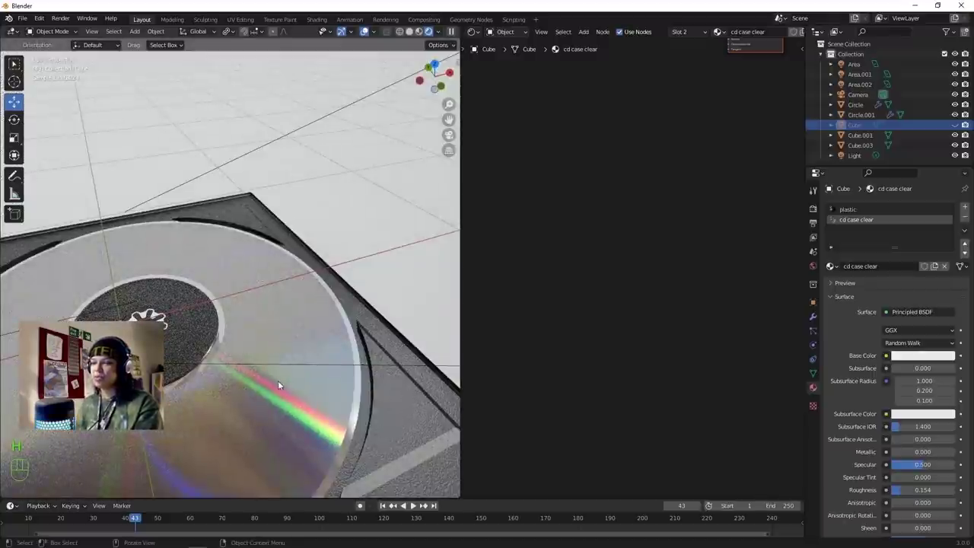
{"action": "scroll", "coordinate": [274, 377], "scroll_direction": "down", "scroll_amount": 8}
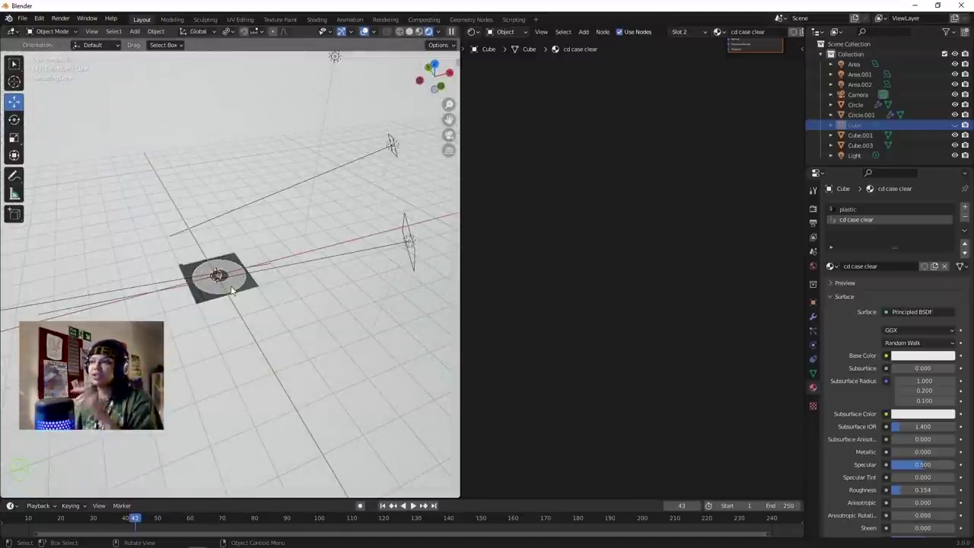
{"action": "scroll", "coordinate": [233, 292], "scroll_direction": "up", "scroll_amount": 2}
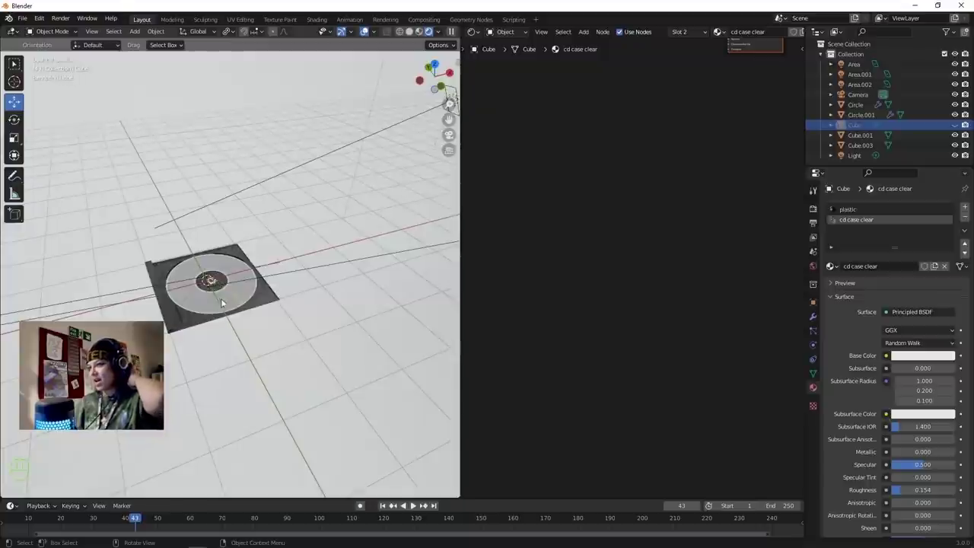
{"action": "scroll", "coordinate": [249, 301], "scroll_direction": "up", "scroll_amount": 3}
{"action": "scroll", "coordinate": [249, 301], "scroll_direction": "up", "scroll_amount": 2}
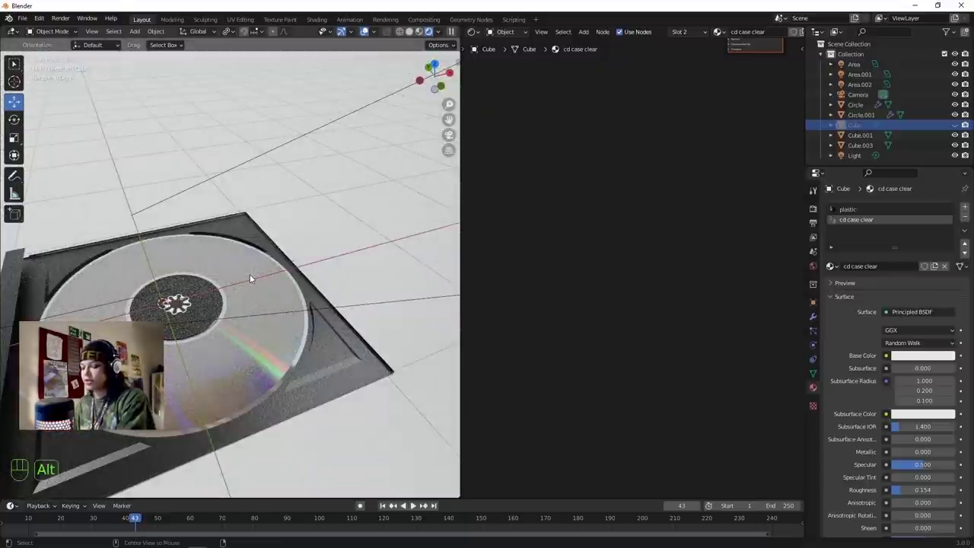
Unhide the clear cover, widen the 3D viewport and bring the covered disc into close view.
{"action": "key", "text": "alt+h"}
{"action": "scroll", "coordinate": [250, 291], "scroll_direction": "up", "scroll_amount": 2}
{"action": "middle_click_drag", "start_coordinate": [250, 291], "coordinate": [268, 258], "text": "shift"}
{"action": "middle_click_drag", "start_coordinate": [219, 305], "coordinate": [277, 325]}
{"action": "middle_click_drag", "start_coordinate": [226, 281], "coordinate": [262, 304], "text": "shift"}
{"action": "left_click_drag", "start_coordinate": [461, 201], "coordinate": [493, 200]}
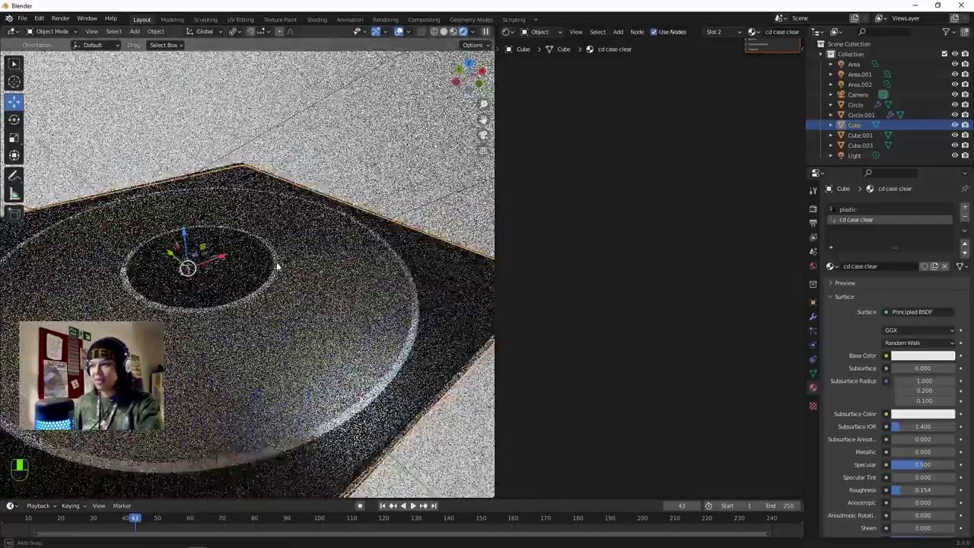
{"action": "middle_click_drag", "start_coordinate": [277, 268], "coordinate": [344, 252]}
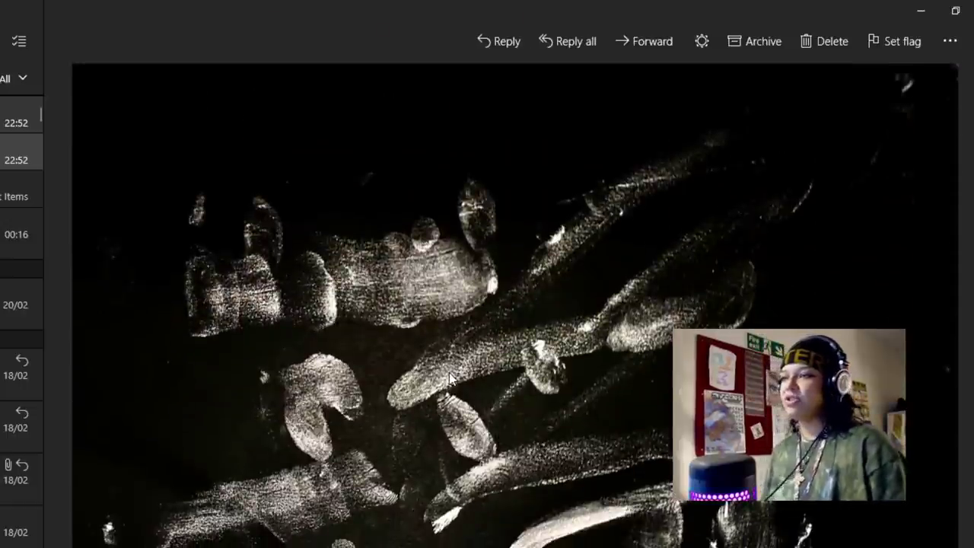
Examine the white-on-black smudge photo in the email message, and return to the CD case in Blender.
{"action": "scroll", "coordinate": [448, 371], "scroll_direction": "down", "scroll_amount": 5}
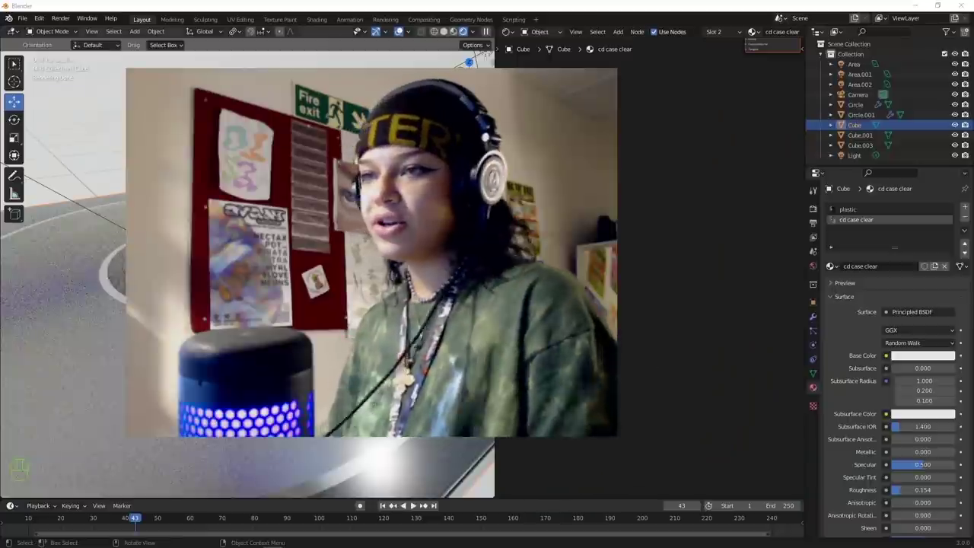
{"action": "middle_click_drag", "start_coordinate": [304, 251], "coordinate": [282, 256]}
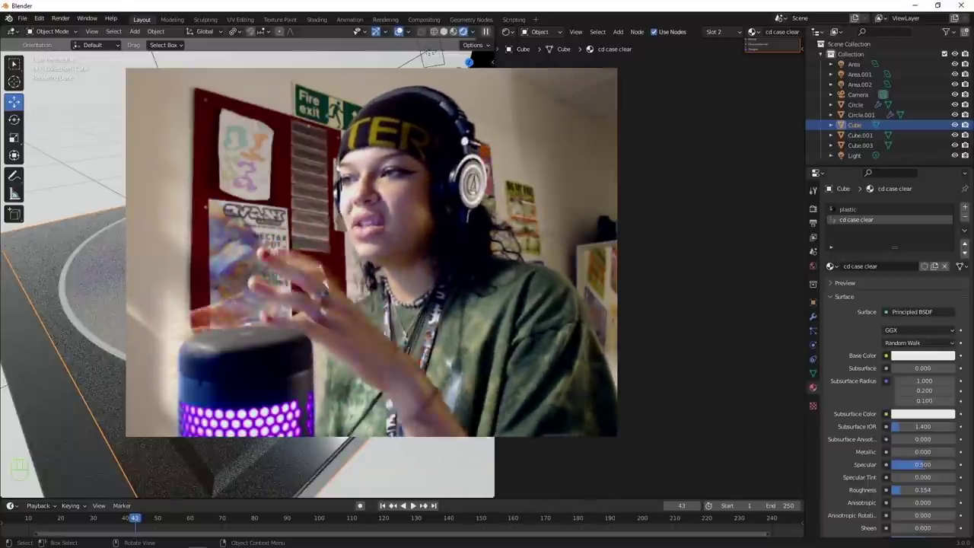
{"action": "scroll", "coordinate": [560, 242], "scroll_direction": "up", "scroll_amount": 1}
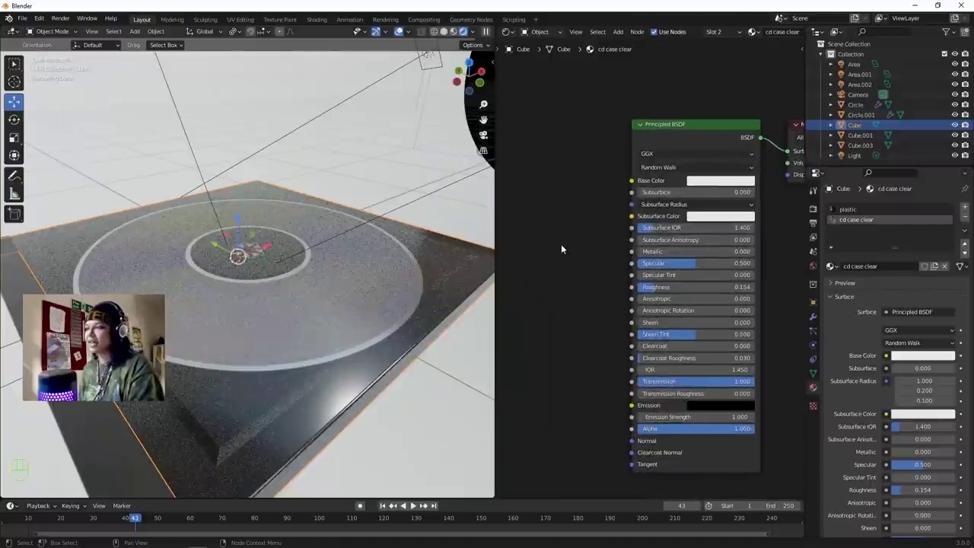
Add an Image Texture node to the cd case clear material and connect its Color to the Principled BSDF's Roughness.
{"action": "key", "text": "shift+a"}
{"action": "left_click", "coordinate": [563, 247]}
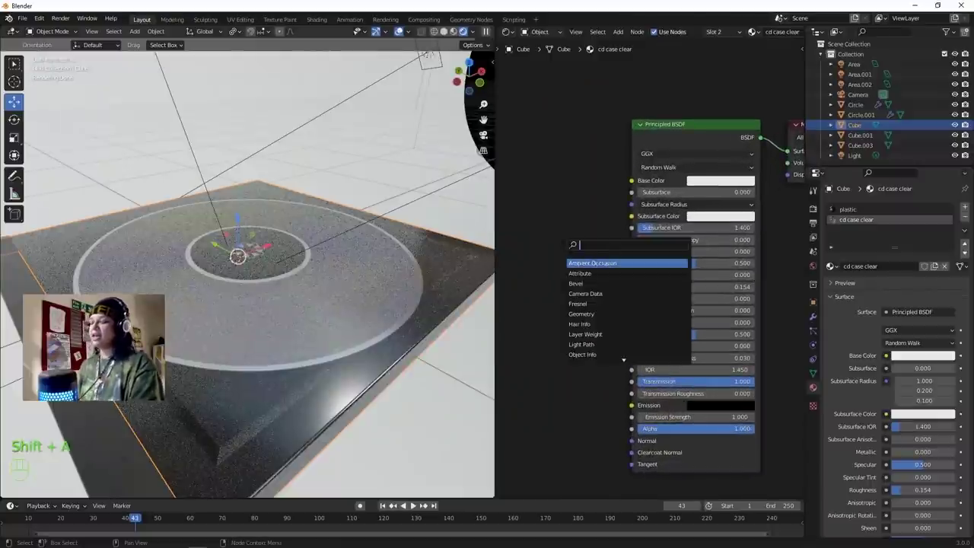
{"action": "key", "text": "Return"}
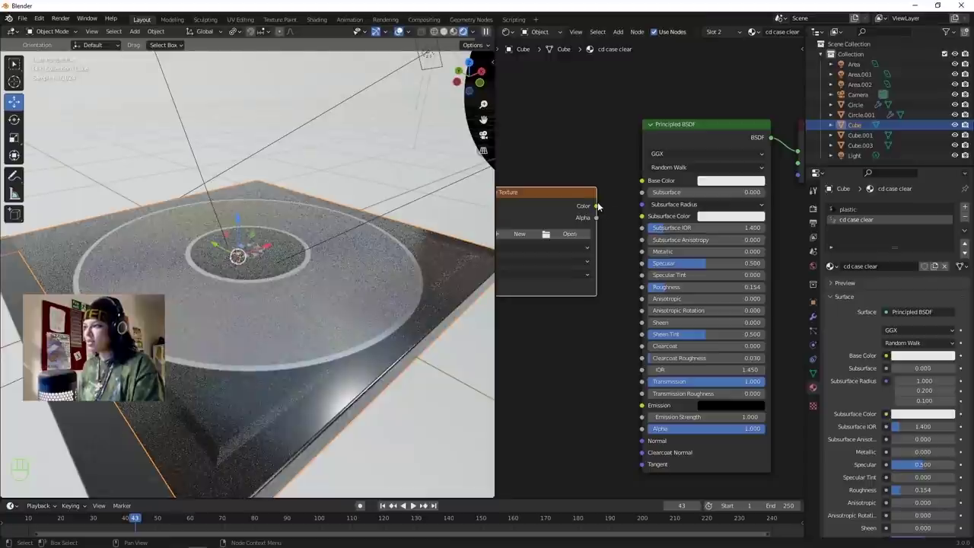
{"action": "left_click_drag", "start_coordinate": [640, 286], "coordinate": [642, 287]}
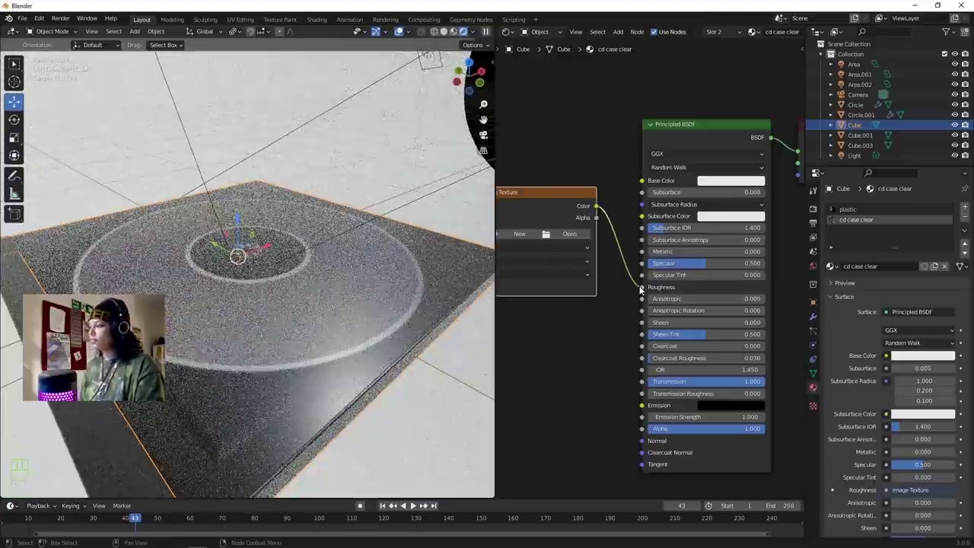
Add Mapping and Texture Coordinate nodes in front of the Image Texture node with Node Wrangler.
{"action": "scroll", "coordinate": [548, 207], "scroll_direction": "down", "scroll_amount": 3}
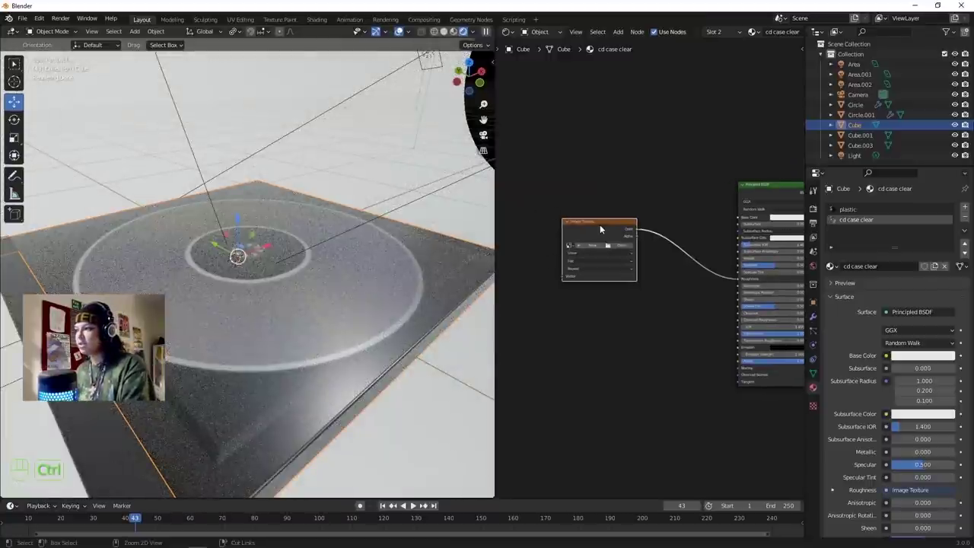
{"action": "key", "text": "ctrl+t"}
{"action": "middle_click_drag", "start_coordinate": [569, 186], "coordinate": [629, 188]}
{"action": "scroll", "coordinate": [640, 172], "scroll_direction": "up", "scroll_amount": 1}
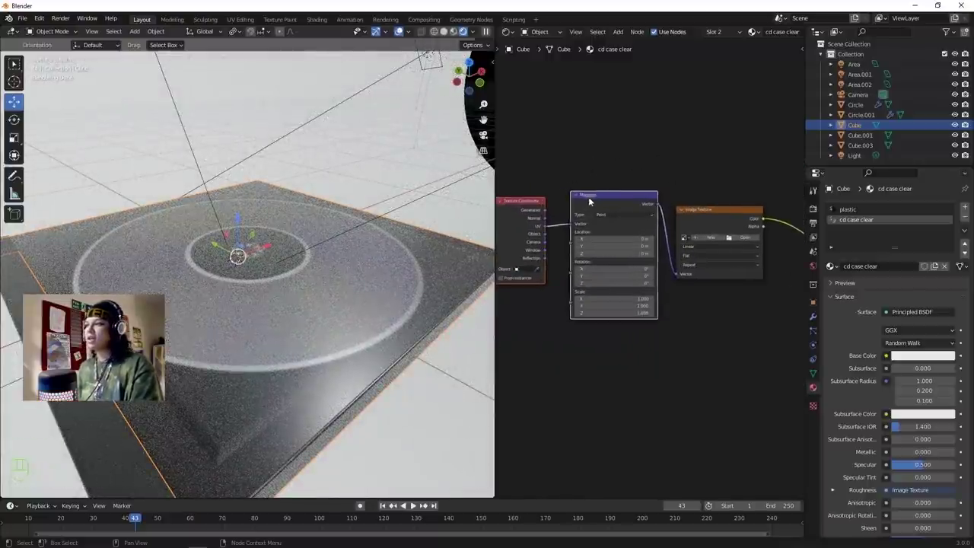
{"action": "scroll", "coordinate": [743, 210], "scroll_direction": "up", "scroll_amount": 1}
Search the add-ons in Preferences for node to check Node Wrangler, and close Preferences.
{"action": "left_click", "coordinate": [24, 19]}
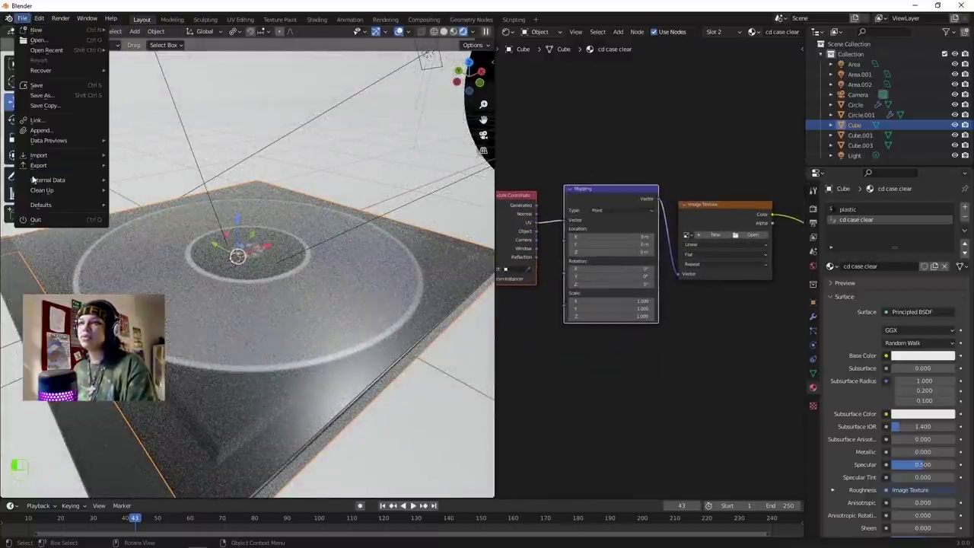
{"action": "mouse_move", "coordinate": [39, 17]}
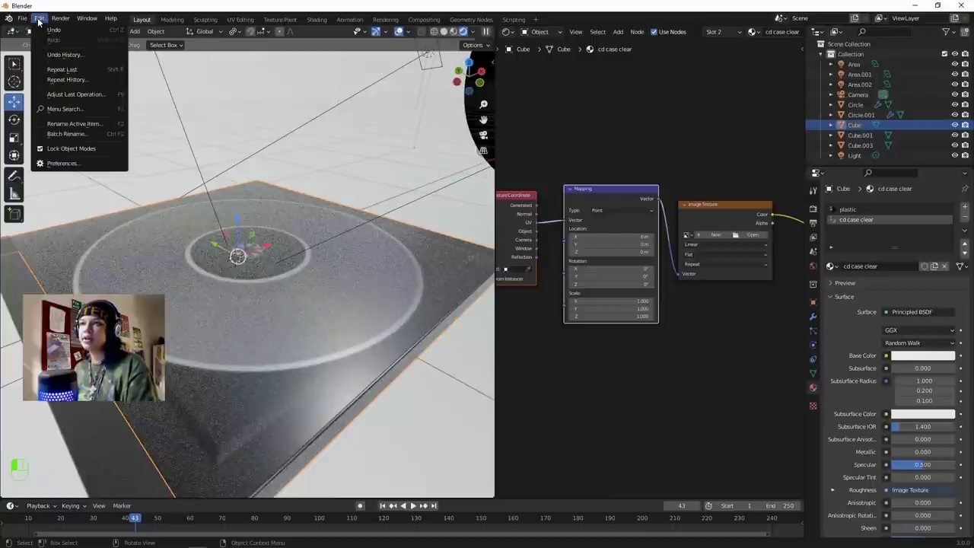
{"action": "left_click", "coordinate": [44, 166]}
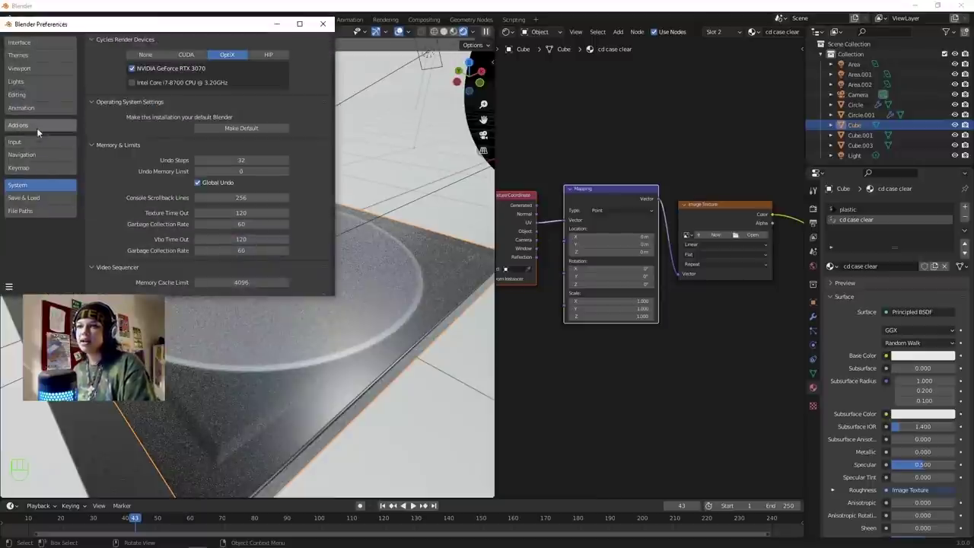
{"action": "left_click", "coordinate": [37, 128]}
{"action": "left_click", "coordinate": [326, 54]}
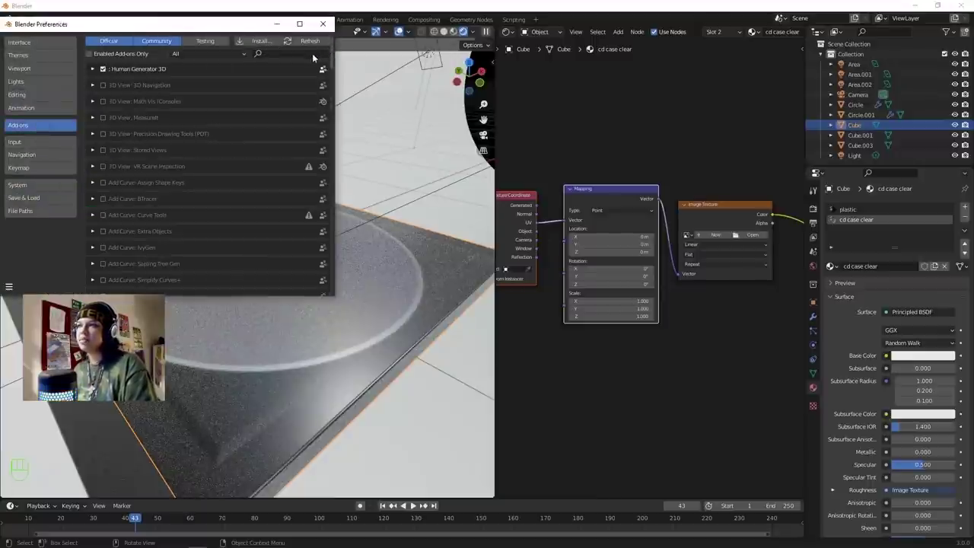
{"action": "type", "text": "node"}
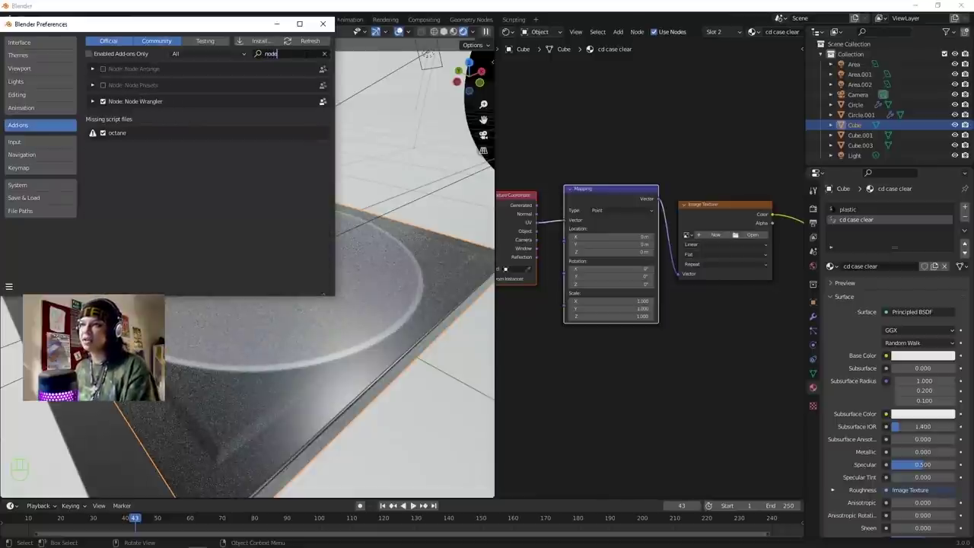
{"action": "left_click", "coordinate": [325, 23]}
Load smudge 1.jpg from the Desktop into the Image Texture node.
{"action": "scroll", "coordinate": [609, 113], "scroll_direction": "down", "scroll_amount": 3}
{"action": "middle_click_drag", "start_coordinate": [629, 128], "coordinate": [594, 112]}
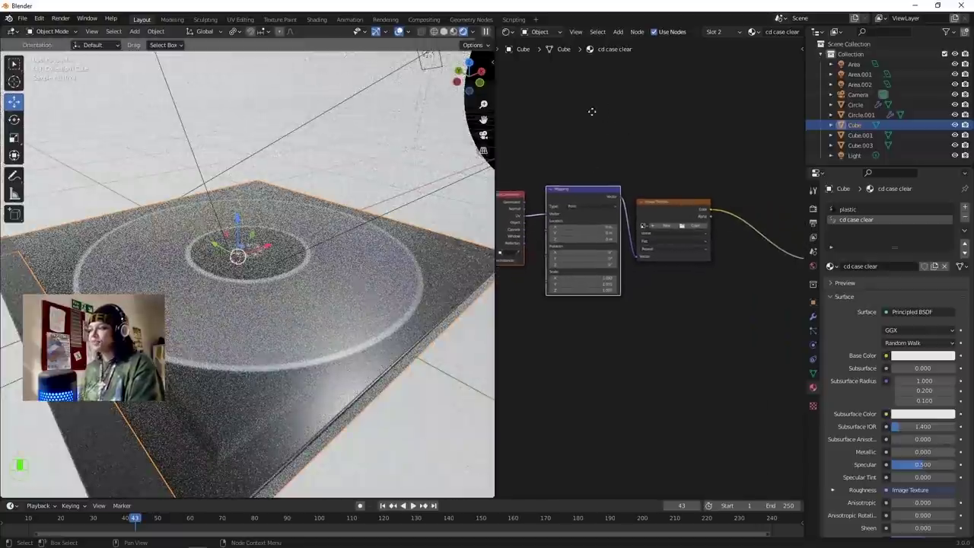
{"action": "scroll", "coordinate": [698, 251], "scroll_direction": "up", "scroll_amount": 3}
{"action": "scroll", "coordinate": [699, 251], "scroll_direction": "up", "scroll_amount": 3}
{"action": "left_click", "coordinate": [733, 190]}
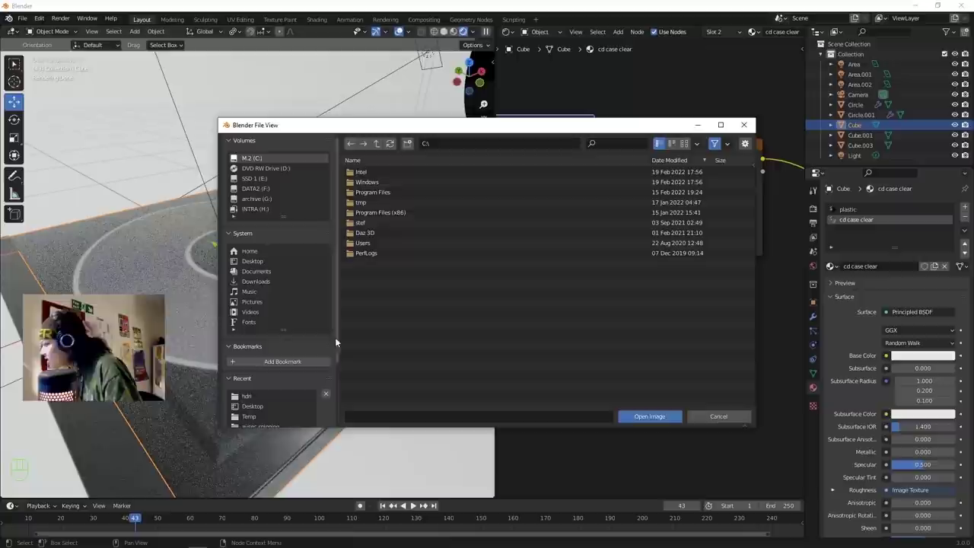
{"action": "left_click", "coordinate": [252, 261]}
{"action": "left_click", "coordinate": [381, 183]}
{"action": "left_click", "coordinate": [649, 416]}
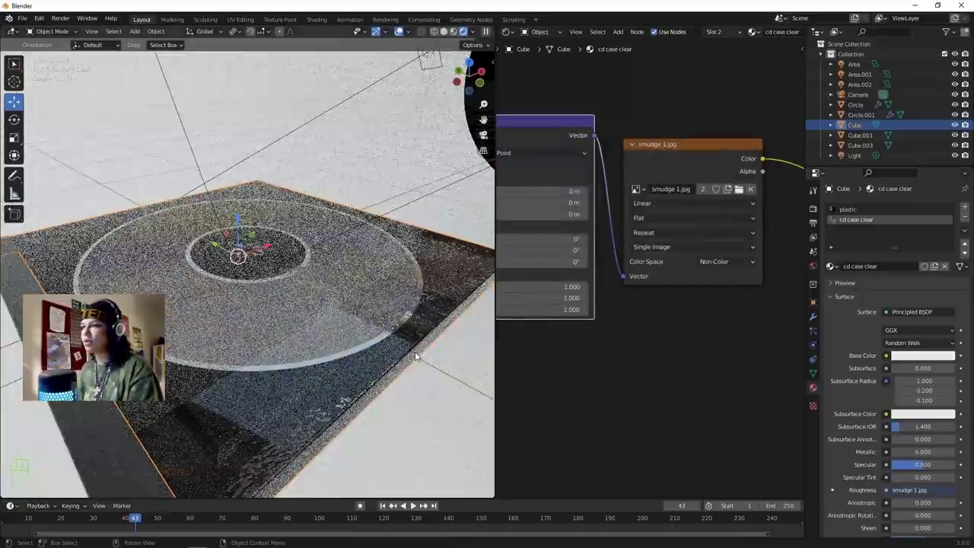
Insert a ColorRamp node between the smudge 1.jpg texture's Color and the Principled BSDF's Roughness.
{"action": "middle_click_drag", "start_coordinate": [183, 336], "coordinate": [270, 334]}
{"action": "scroll", "coordinate": [331, 319], "scroll_direction": "up", "scroll_amount": 1}
{"action": "scroll", "coordinate": [274, 317], "scroll_direction": "down", "scroll_amount": 3}
{"action": "scroll", "coordinate": [275, 318], "scroll_direction": "up", "scroll_amount": 4}
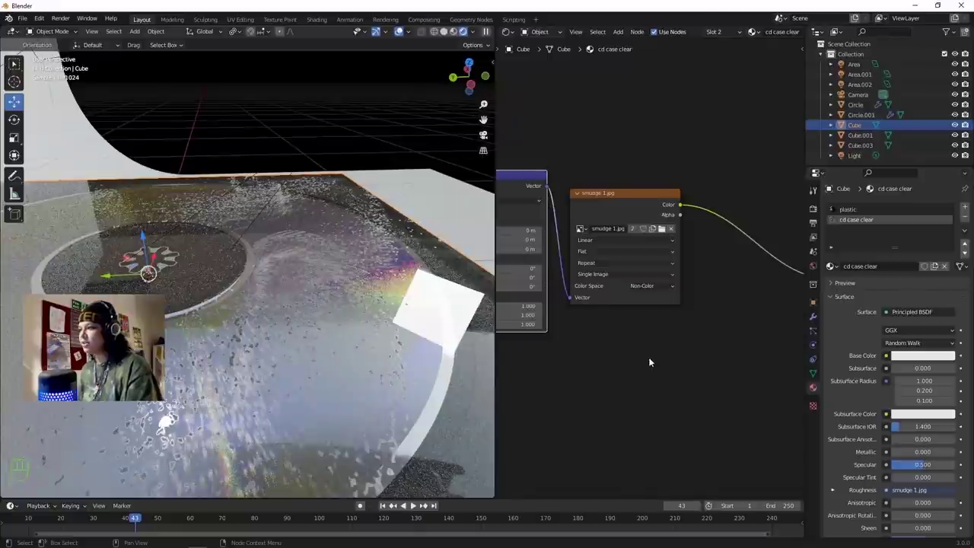
{"action": "middle_click_drag", "start_coordinate": [639, 355], "coordinate": [547, 362]}
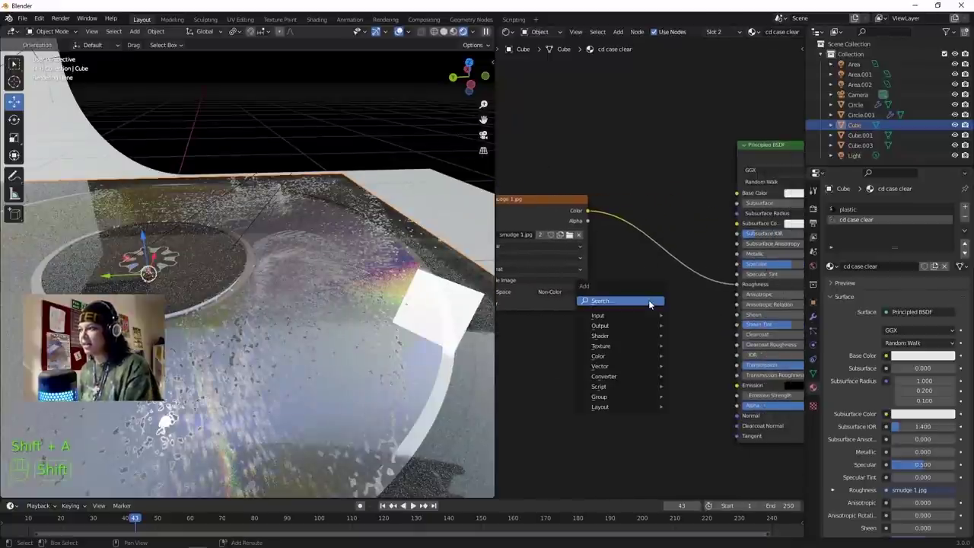
{"action": "key", "text": "shift+a"}
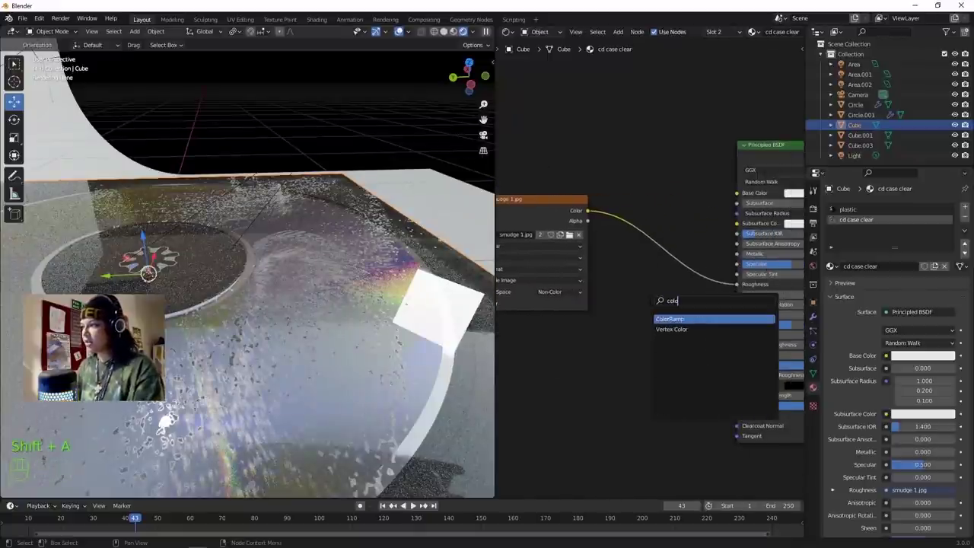
{"action": "key", "text": "Return"}
{"action": "left_click", "coordinate": [609, 212]}
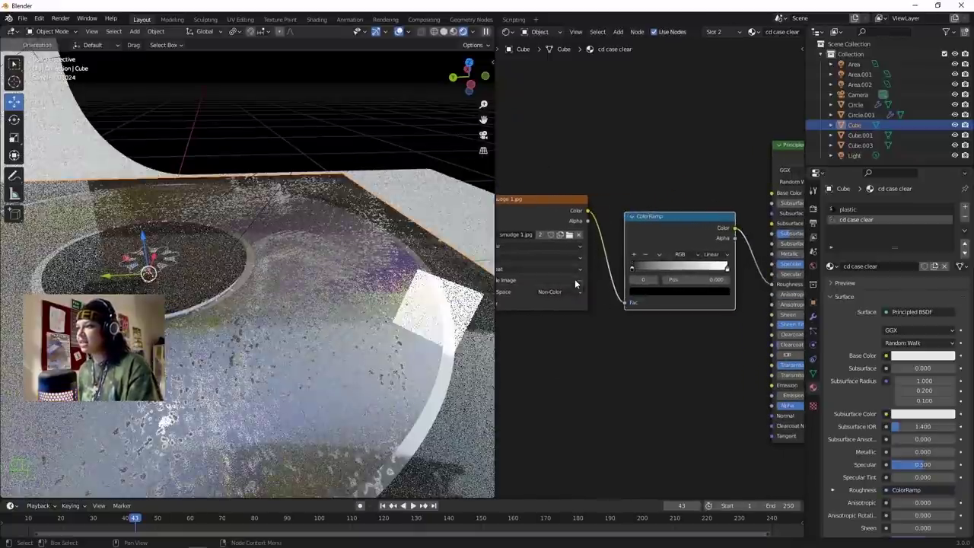
Connect the Texture Coordinate node's Generated output to the Mapping node's Vector, replacing the UV link.
{"action": "middle_click_drag", "start_coordinate": [575, 332], "coordinate": [648, 327]}
{"action": "middle_click_drag", "start_coordinate": [586, 202], "coordinate": [692, 185]}
{"action": "scroll", "coordinate": [642, 231], "scroll_direction": "down", "scroll_amount": 4}
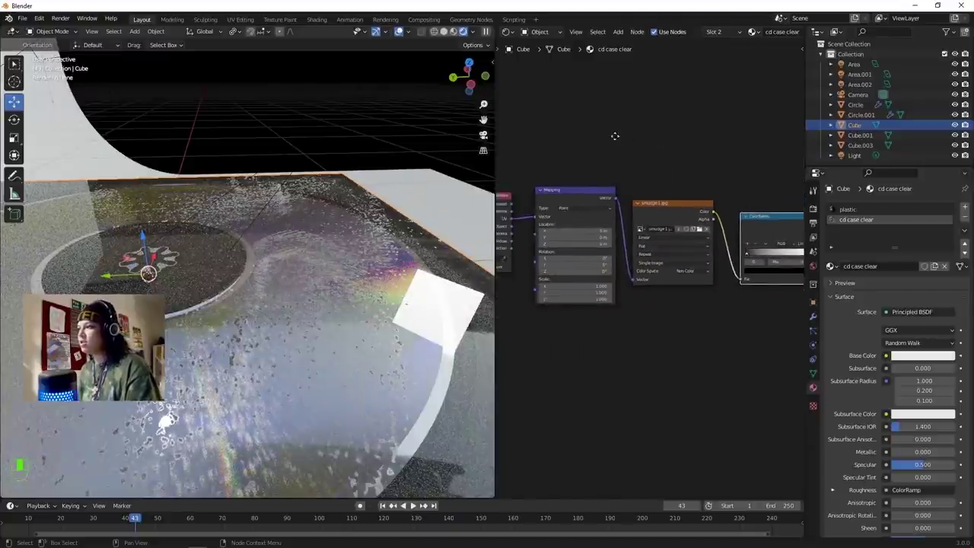
{"action": "middle_click_drag", "start_coordinate": [582, 168], "coordinate": [665, 165]}
{"action": "scroll", "coordinate": [665, 165], "scroll_direction": "up", "scroll_amount": 5}
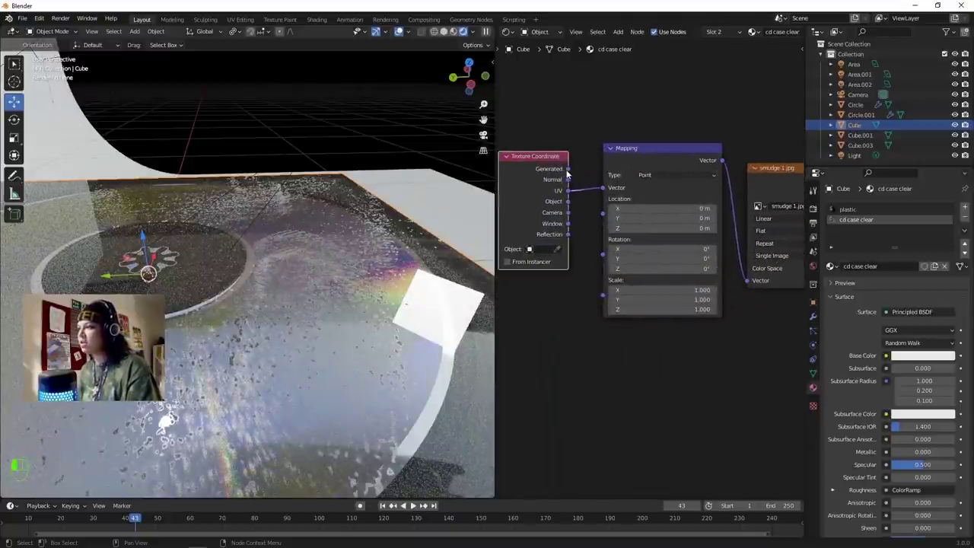
{"action": "left_click_drag", "start_coordinate": [605, 191], "coordinate": [606, 191]}
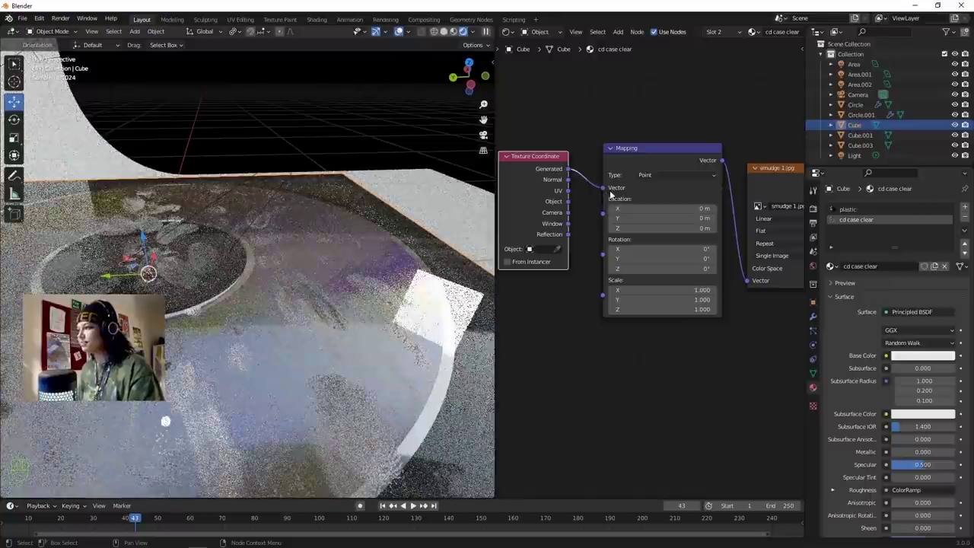
Inspect the smudges on the cover up close and switch the render engine to Eevee.
{"action": "middle_click_drag", "start_coordinate": [320, 228], "coordinate": [329, 273]}
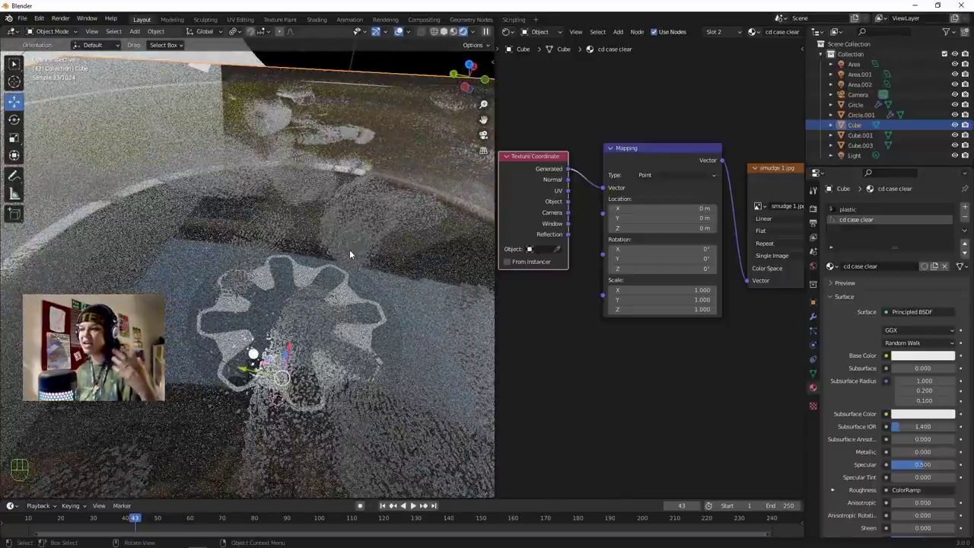
{"action": "middle_click_drag", "start_coordinate": [359, 208], "coordinate": [336, 186]}
{"action": "scroll", "coordinate": [408, 270], "scroll_direction": "down", "scroll_amount": 1}
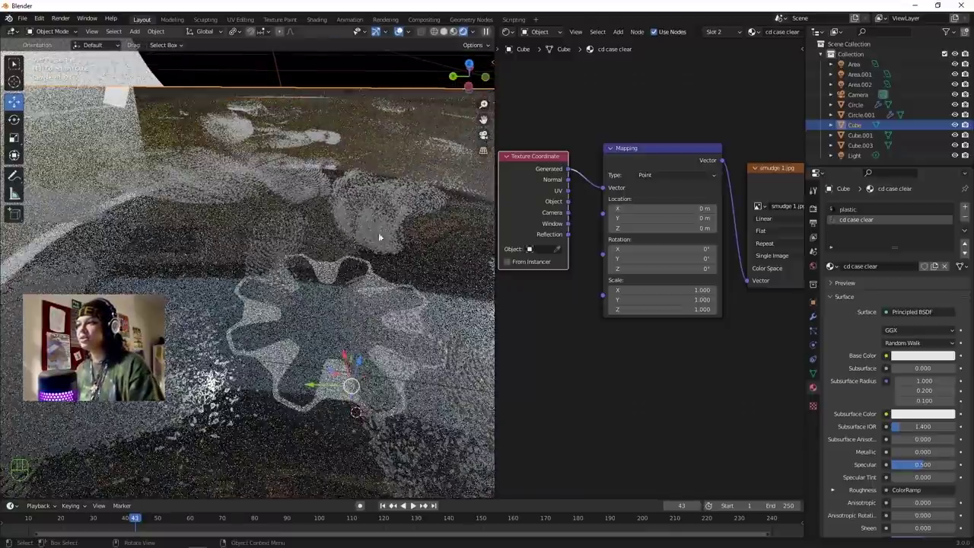
{"action": "left_click", "coordinate": [814, 210]}
{"action": "left_click", "coordinate": [906, 208]}
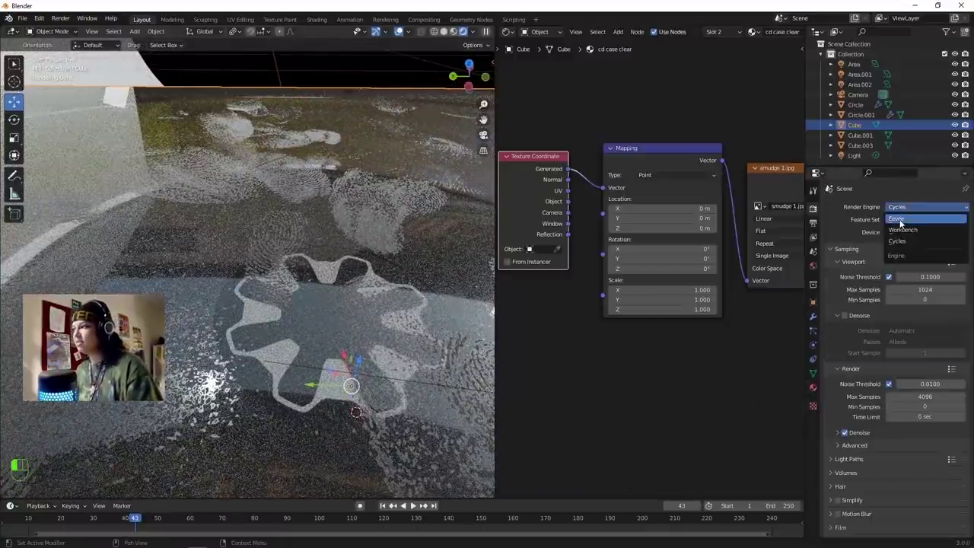
{"action": "key", "text": "Return"}
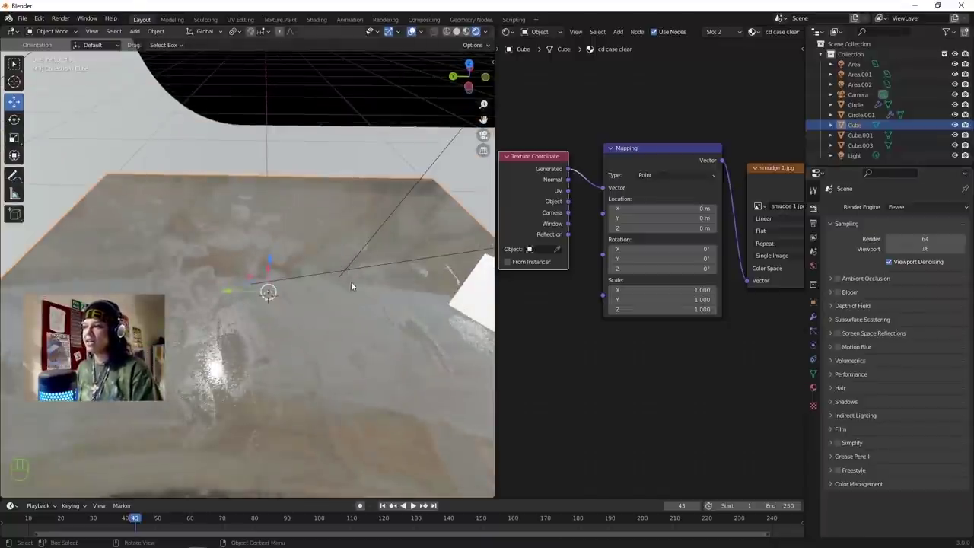
Narrow the smudge ColorRamp by moving its two stops close together, with the white stop at about 0.823.
{"action": "middle_click_drag", "start_coordinate": [351, 286], "coordinate": [417, 271]}
{"action": "middle_click_drag", "start_coordinate": [777, 314], "coordinate": [616, 361]}
{"action": "scroll", "coordinate": [615, 361], "scroll_direction": "up", "scroll_amount": 2}
{"action": "middle_click_drag", "start_coordinate": [790, 355], "coordinate": [619, 348]}
{"action": "scroll", "coordinate": [620, 348], "scroll_direction": "up", "scroll_amount": 1}
{"action": "left_click_drag", "start_coordinate": [597, 285], "coordinate": [717, 291]}
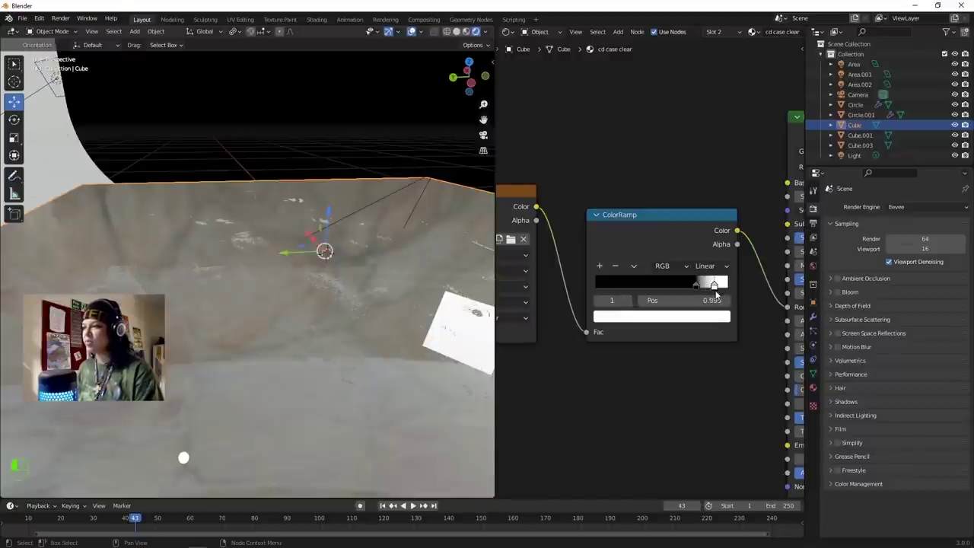
{"action": "middle_click_drag", "start_coordinate": [374, 246], "coordinate": [111, 228]}
Switch the render engine to Cycles and check the disc under the clear cover.
{"action": "left_click", "coordinate": [896, 206]}
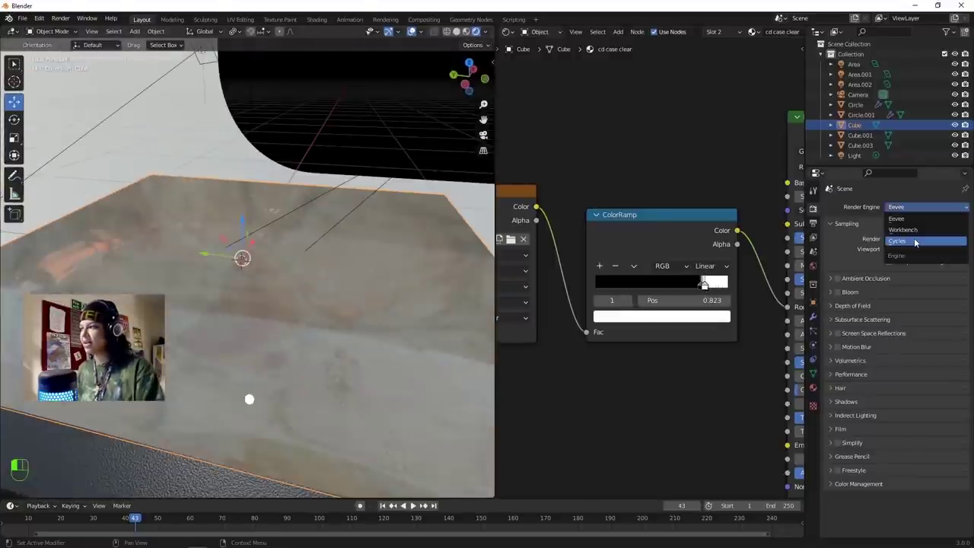
{"action": "left_click", "coordinate": [921, 238]}
{"action": "middle_click_drag", "start_coordinate": [339, 310], "coordinate": [294, 193]}
{"action": "left_click", "coordinate": [409, 192]}
{"action": "middle_click_drag", "start_coordinate": [366, 272], "coordinate": [341, 271], "text": "shift"}
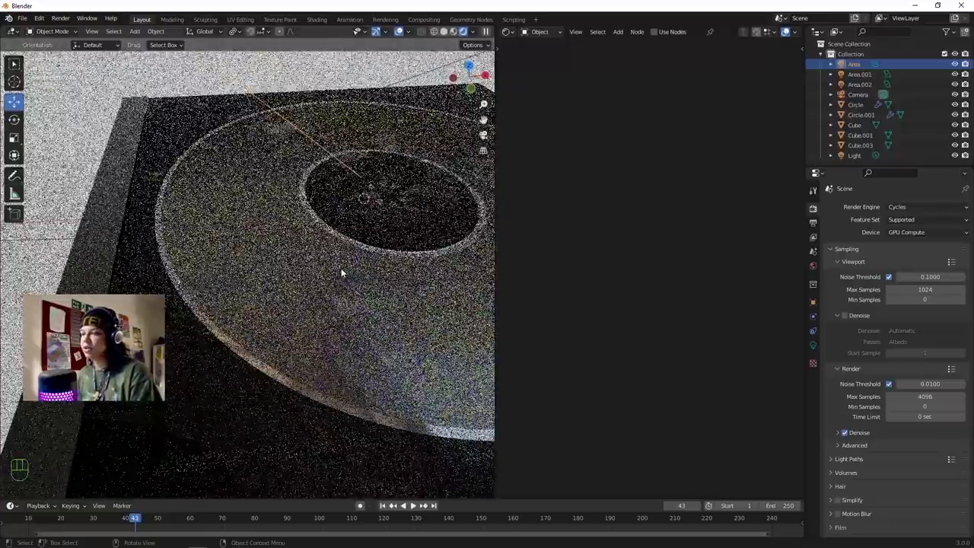
Look through the camera and lock the camera to the view.
{"action": "key", "text": "KP_0"}
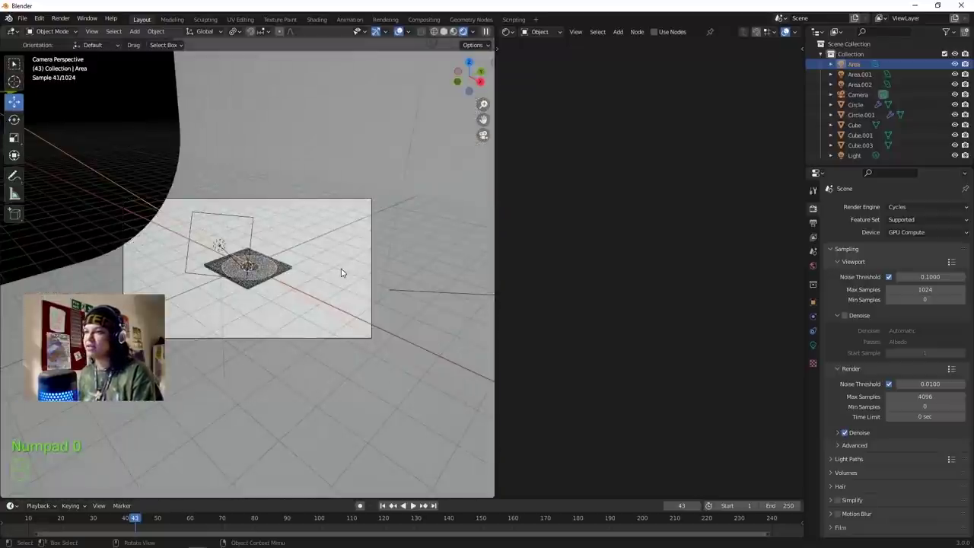
{"action": "key", "text": "n"}
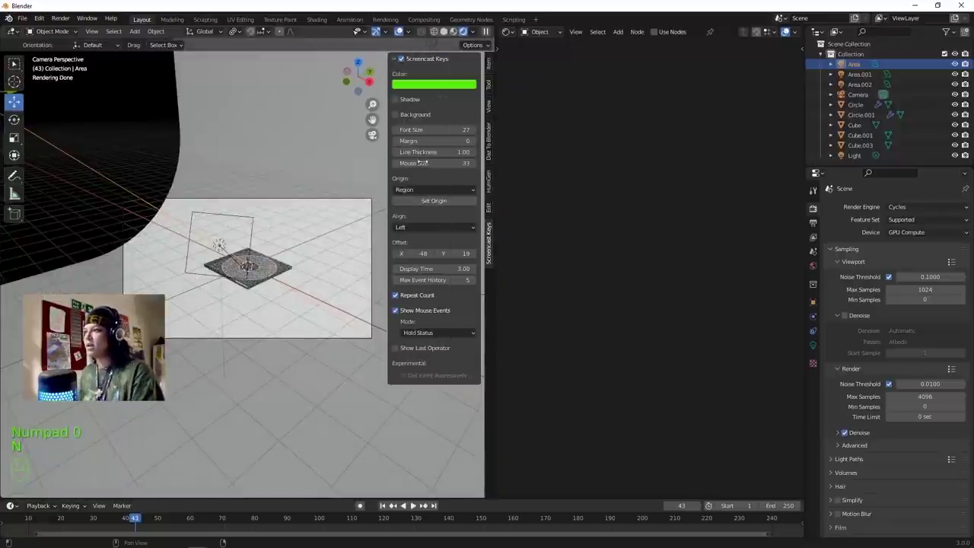
{"action": "left_click", "coordinate": [490, 112]}
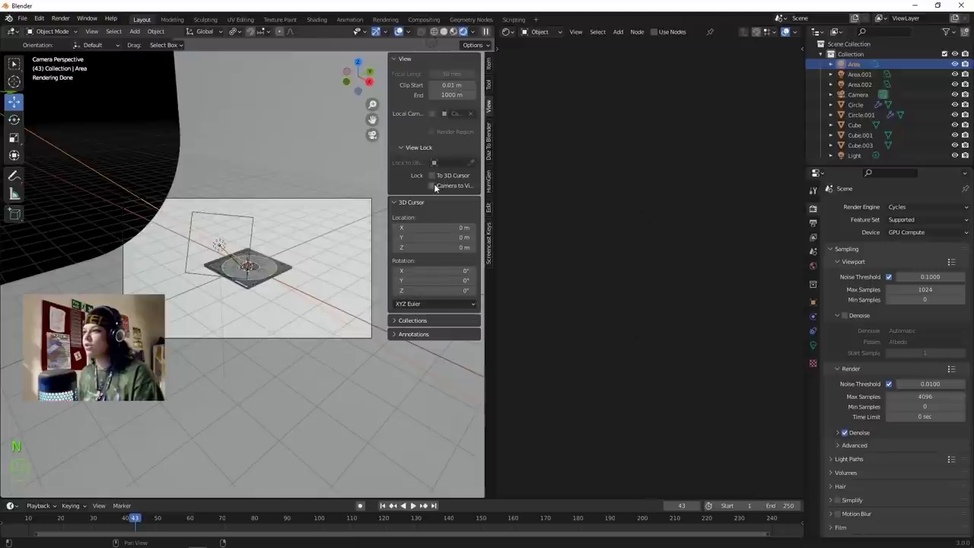
Set the output resolution Y to 1920 px and move the camera in close on the disc's centre.
{"action": "left_click", "coordinate": [813, 223]}
{"action": "type", "text": "192"}
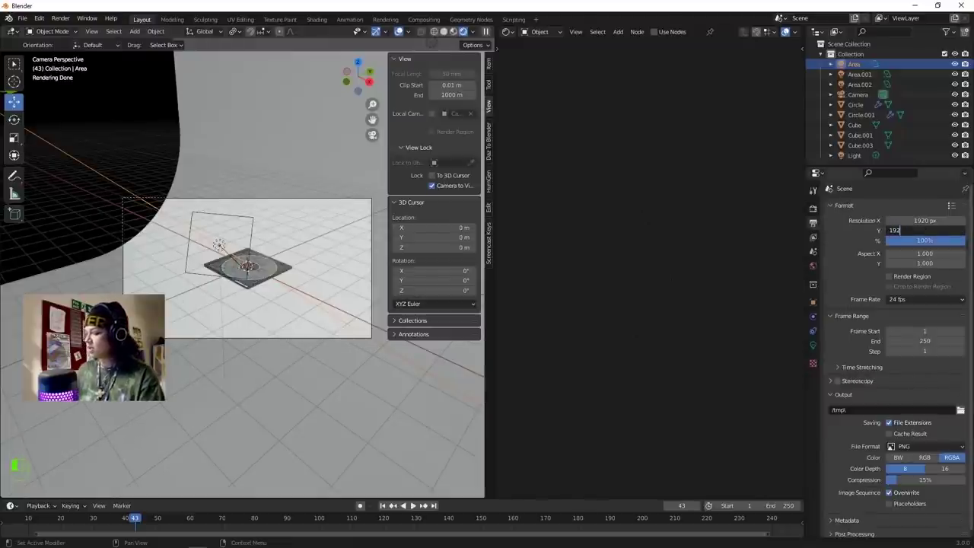
{"action": "type", "text": "0"}
{"action": "key", "text": "Return"}
{"action": "scroll", "coordinate": [242, 343], "scroll_direction": "up", "scroll_amount": 5}
{"action": "middle_click_drag", "start_coordinate": [242, 341], "coordinate": [246, 309]}
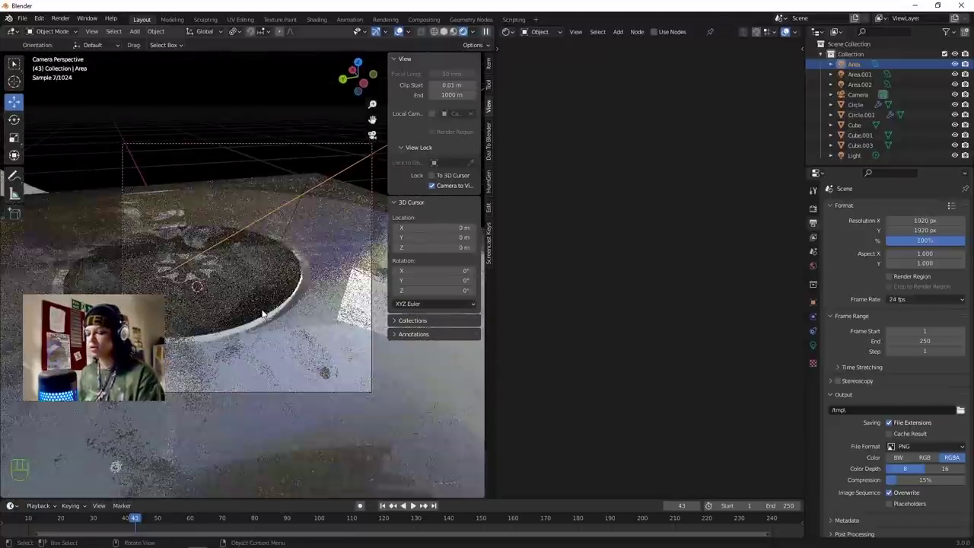
Replace the first render region with a smaller one around the smudges near the far edge of the cover.
{"action": "left_click_drag", "start_coordinate": [292, 340], "coordinate": [123, 182]}
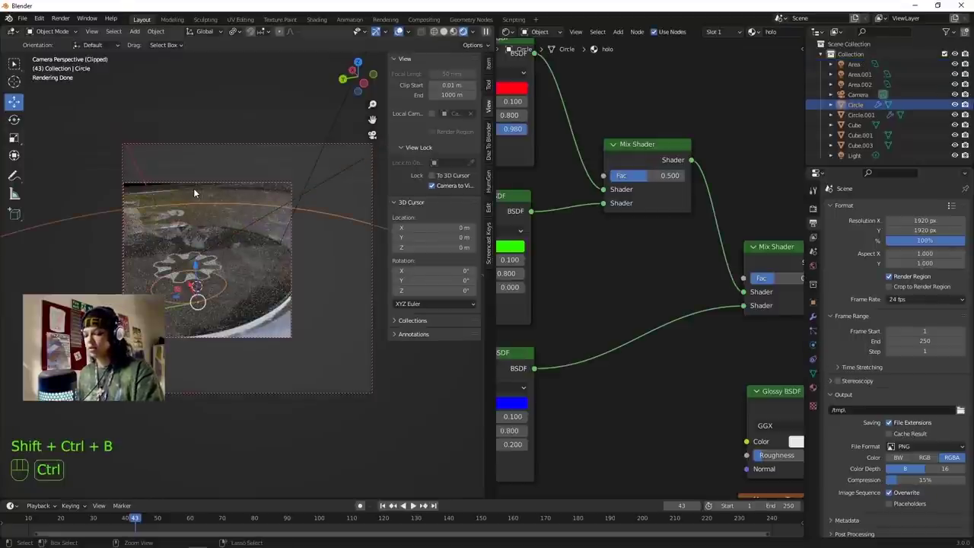
{"action": "key", "text": "ctrl+alt+b"}
{"action": "middle_click_drag", "start_coordinate": [204, 244], "coordinate": [276, 250], "text": "shift"}
{"action": "scroll", "coordinate": [277, 251], "scroll_direction": "up", "scroll_amount": 3}
{"action": "key", "text": "ctrl+b"}
{"action": "left_click_drag", "start_coordinate": [251, 253], "coordinate": [123, 158]}
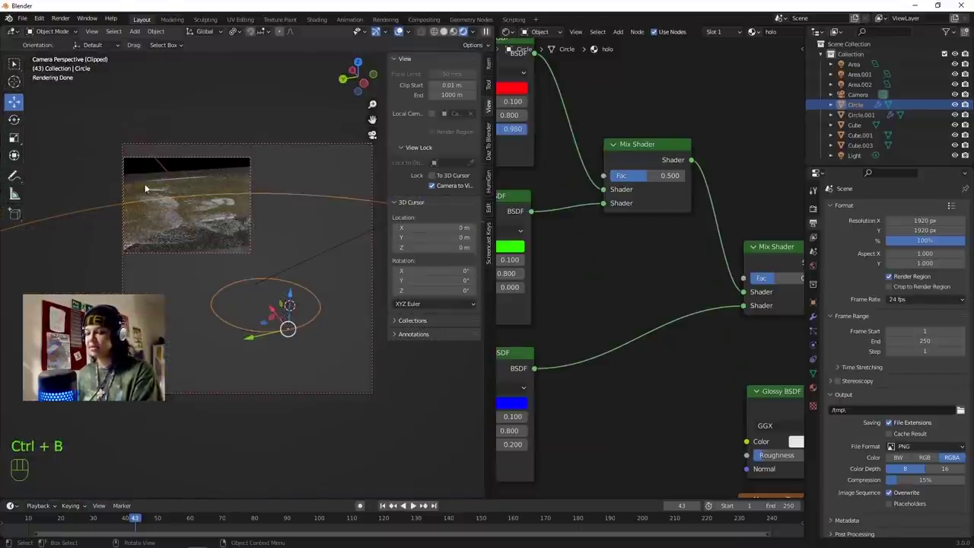
Test-render the bordered region, close the result and unlock the camera from the view.
{"action": "key", "text": "F12"}
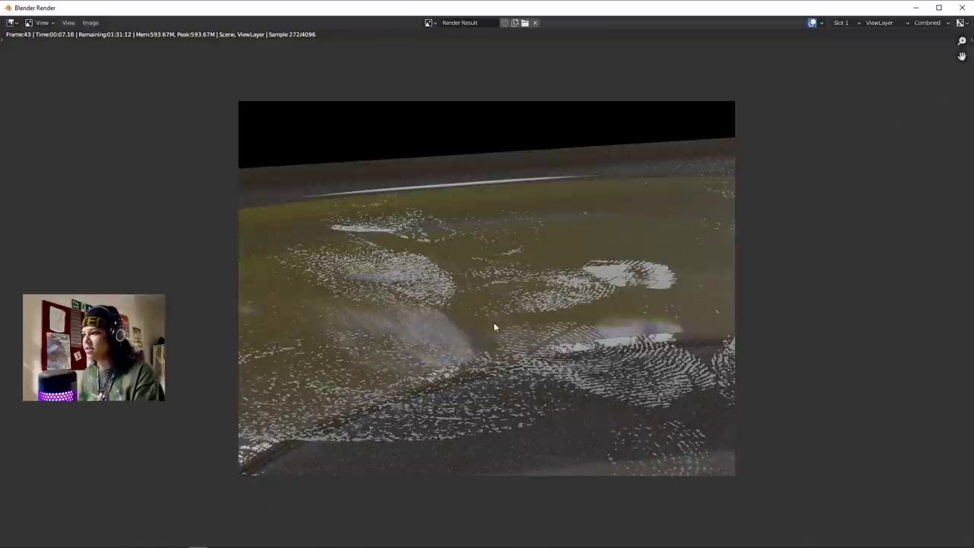
{"action": "left_click", "coordinate": [959, 9]}
{"action": "scroll", "coordinate": [204, 202], "scroll_direction": "up", "scroll_amount": 6}
{"action": "scroll", "coordinate": [207, 193], "scroll_direction": "down", "scroll_amount": 4}
{"action": "middle_click_drag", "start_coordinate": [209, 193], "coordinate": [318, 308], "text": "shift"}
{"action": "scroll", "coordinate": [228, 204], "scroll_direction": "up", "scroll_amount": 3}
{"action": "scroll", "coordinate": [385, 343], "scroll_direction": "up", "scroll_amount": 3}
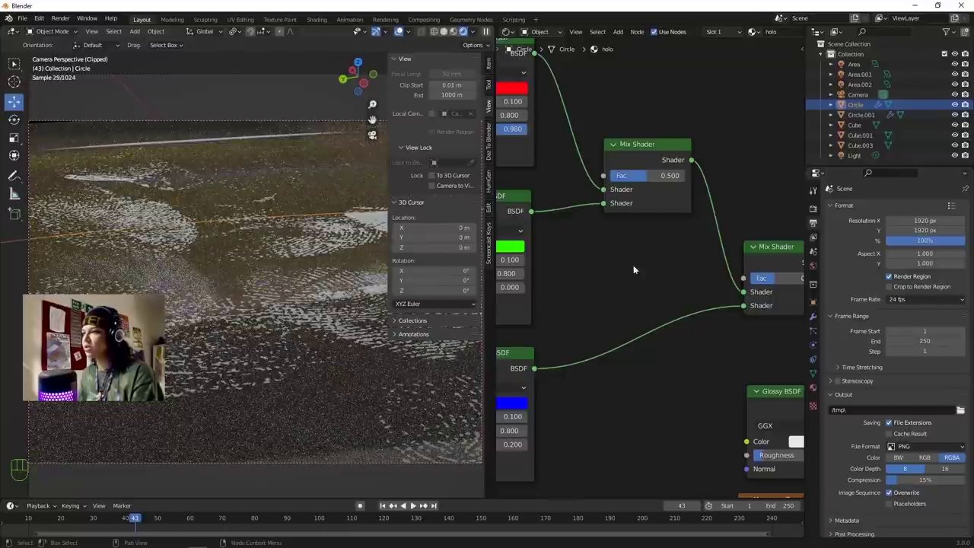
Select the clear cover and move the smudge ColorRamp's white stop to about 0.945.
{"action": "scroll", "coordinate": [654, 270], "scroll_direction": "down", "scroll_amount": 8}
{"action": "middle_click_drag", "start_coordinate": [668, 322], "coordinate": [540, 269]}
{"action": "middle_click_drag", "start_coordinate": [650, 288], "coordinate": [739, 295]}
{"action": "left_click", "coordinate": [344, 263]}
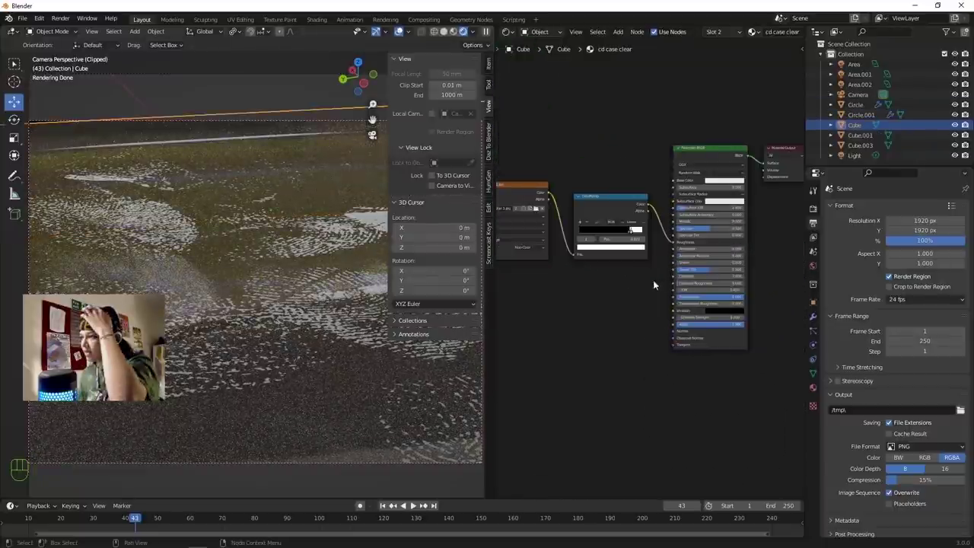
{"action": "scroll", "coordinate": [629, 240], "scroll_direction": "up", "scroll_amount": 7}
{"action": "left_click_drag", "start_coordinate": [619, 191], "coordinate": [599, 195]}
{"action": "scroll", "coordinate": [598, 194], "scroll_direction": "up", "scroll_amount": 7}
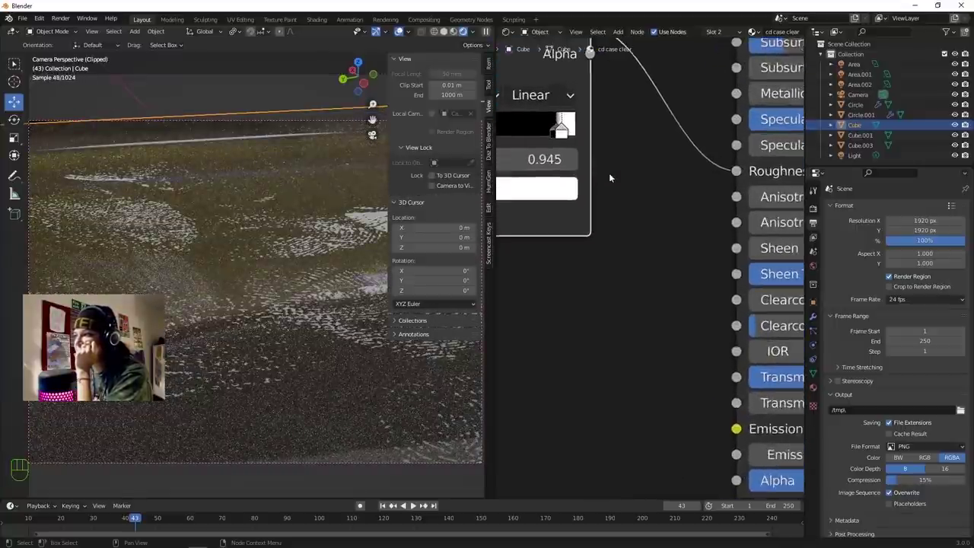
Set the smudge ColorRamp's white stop to 1.000 and its black stop to about 0.973, checking the smudges on the cover.
{"action": "middle_click_drag", "start_coordinate": [609, 177], "coordinate": [674, 258]}
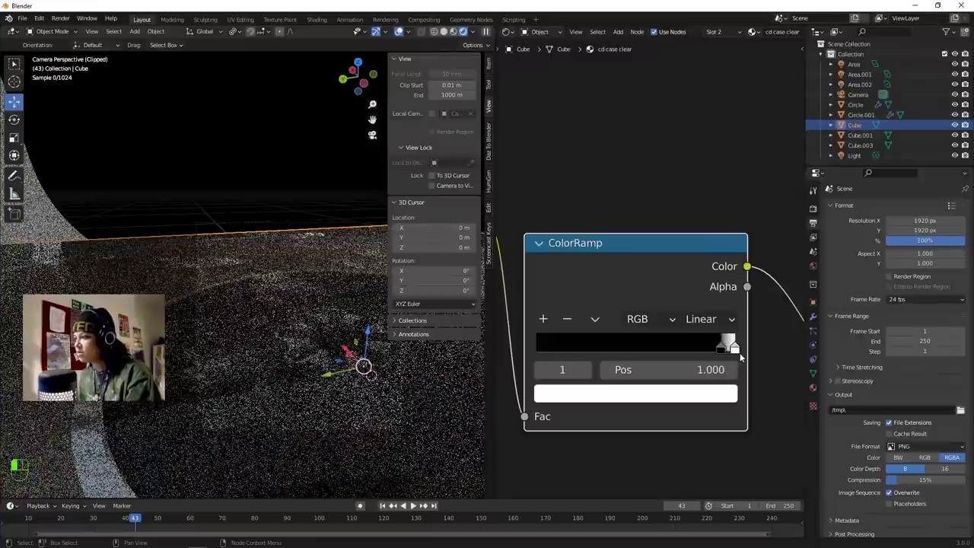
{"action": "left_click_drag", "start_coordinate": [740, 354], "coordinate": [732, 352]}
{"action": "middle_click_drag", "start_coordinate": [263, 318], "coordinate": [275, 321]}
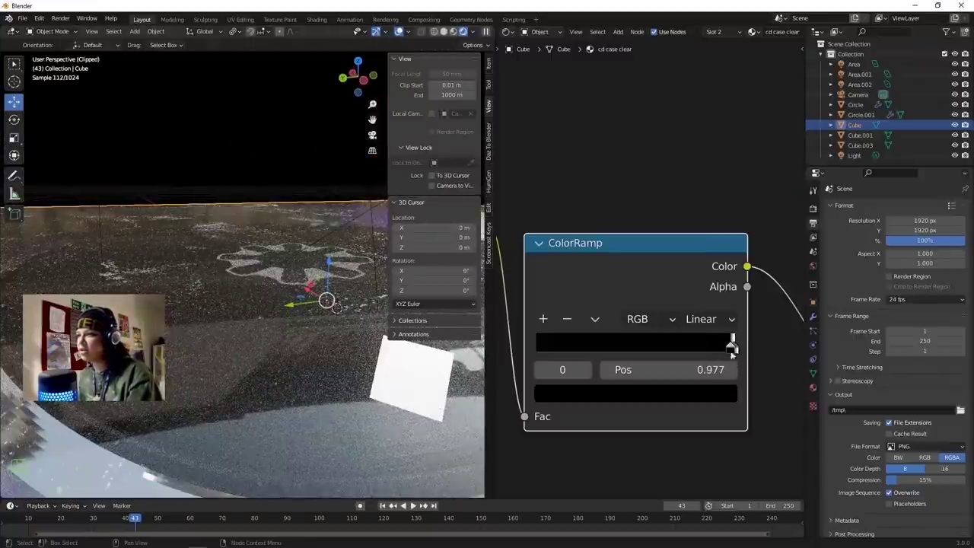
{"action": "left_click_drag", "start_coordinate": [733, 348], "coordinate": [730, 349]}
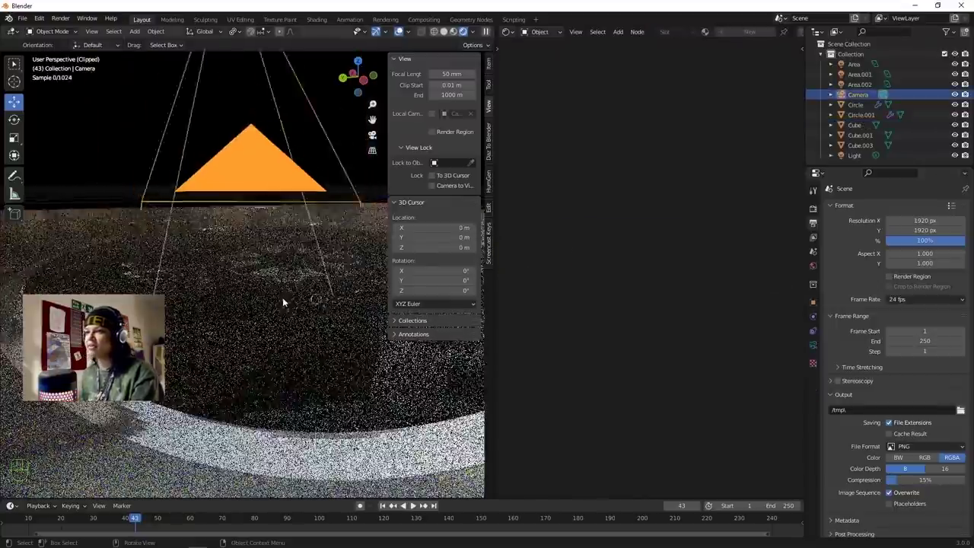
{"action": "middle_click_drag", "start_coordinate": [251, 327], "coordinate": [276, 372]}
{"action": "scroll", "coordinate": [275, 371], "scroll_direction": "down", "scroll_amount": 4}
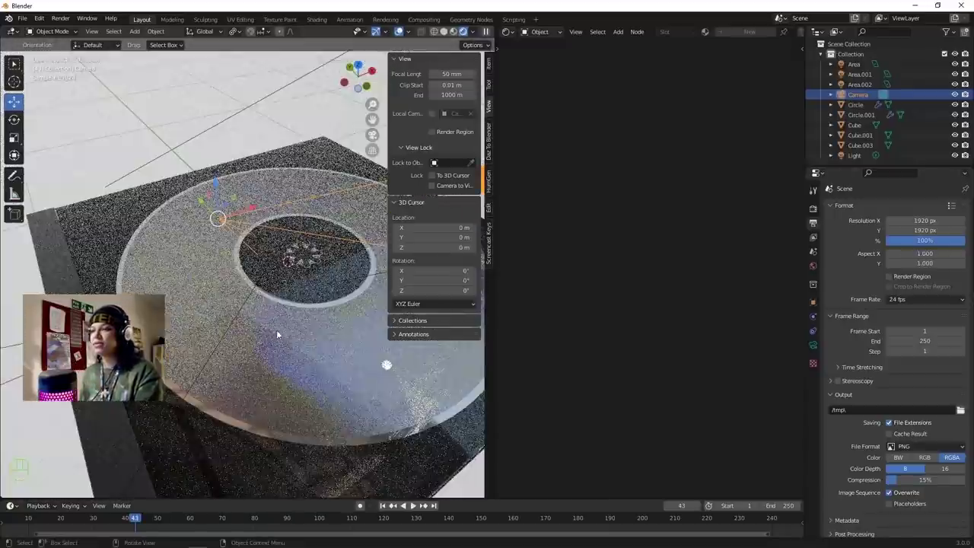
{"action": "middle_click_drag", "start_coordinate": [307, 378], "coordinate": [284, 352]}
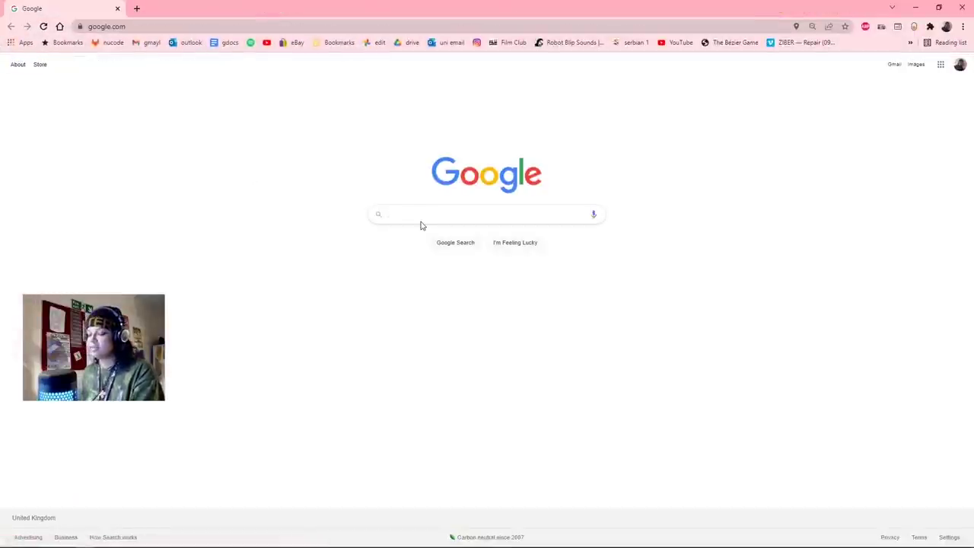
In the web browser, search Google Images for "scratch texture" and open a scratched metal texture image.
{"action": "type", "text": "cratch textu"}
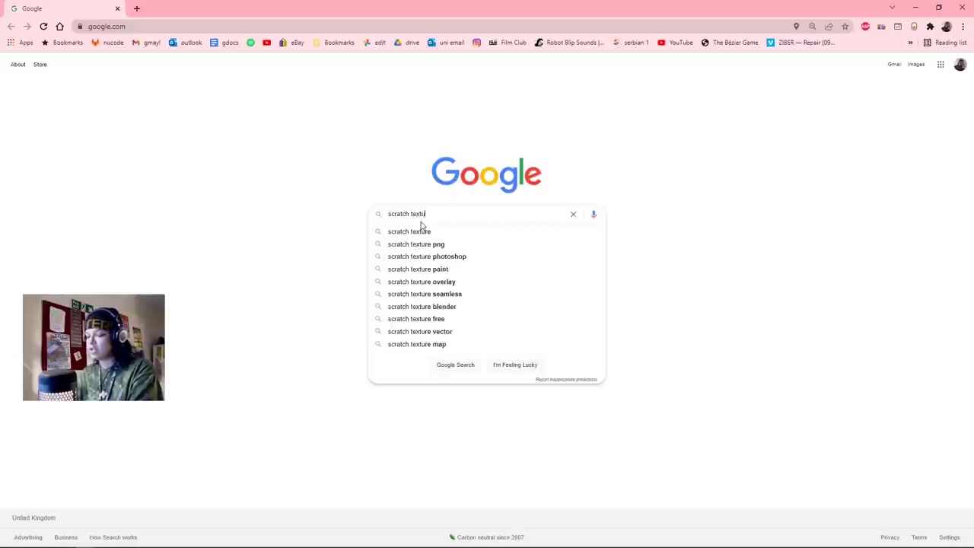
{"action": "type", "text": "re"}
{"action": "key", "text": "Return"}
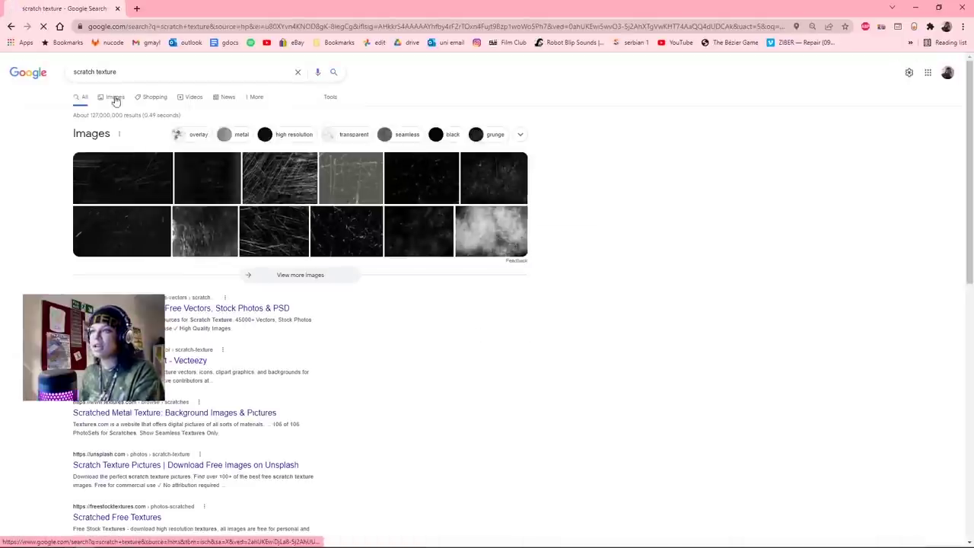
{"action": "left_click", "coordinate": [111, 96]}
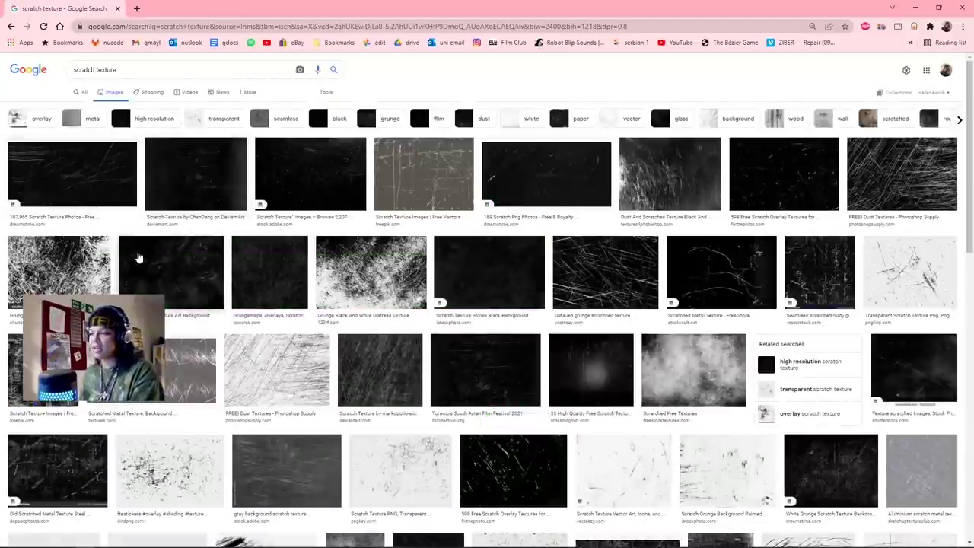
{"action": "left_click", "coordinate": [722, 278]}
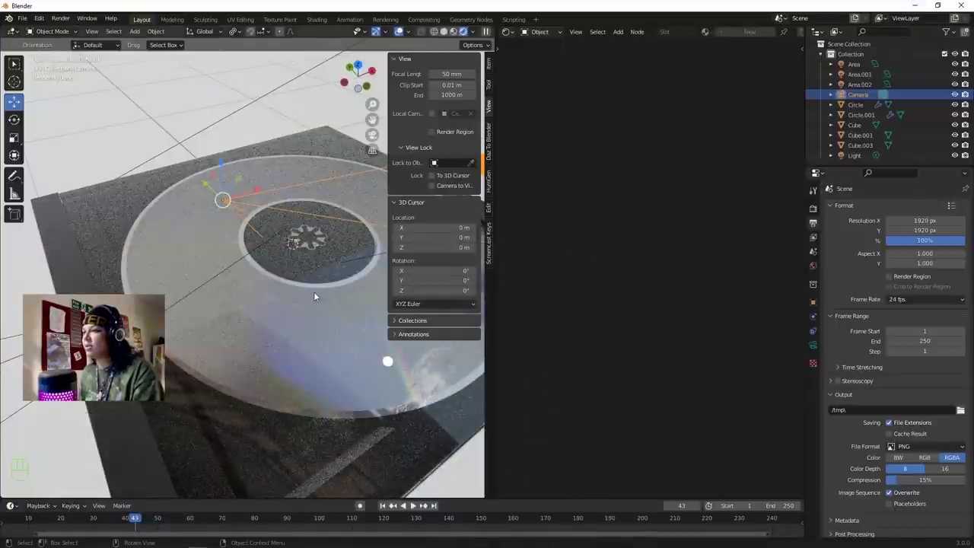
Back in Blender, select the clear cover and move the scratch texture's node row up closer to the smudge nodes.
{"action": "left_click", "coordinate": [113, 233]}
{"action": "left_click", "coordinate": [95, 199]}
{"action": "left_click", "coordinate": [95, 199]}
{"action": "left_click", "coordinate": [123, 202]}
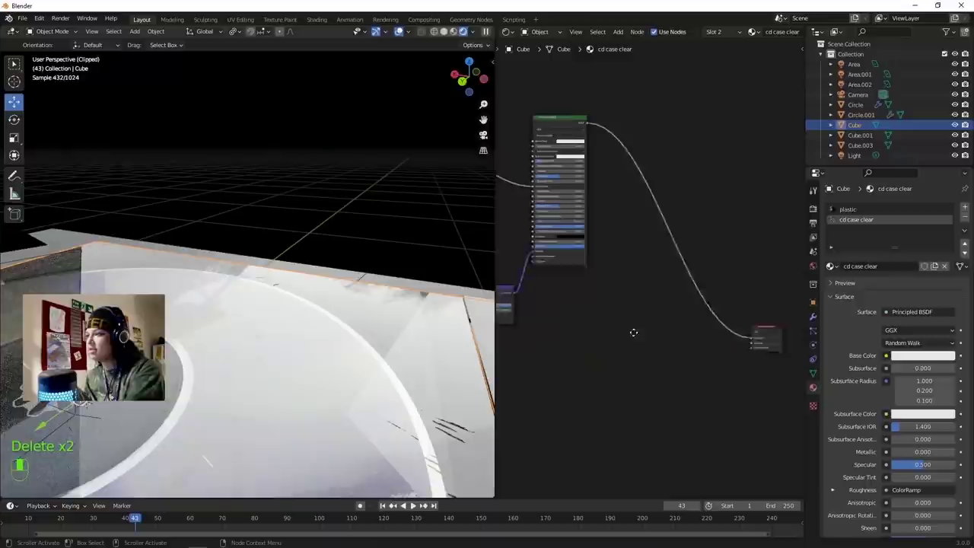
{"action": "scroll", "coordinate": [631, 332], "scroll_direction": "down", "scroll_amount": 3}
{"action": "middle_click_drag", "start_coordinate": [659, 338], "coordinate": [712, 342]}
{"action": "scroll", "coordinate": [713, 347], "scroll_direction": "down", "scroll_amount": 3}
{"action": "left_click_drag", "start_coordinate": [705, 354], "coordinate": [519, 294]}
{"action": "left_click_drag", "start_coordinate": [637, 298], "coordinate": [634, 261]}
{"action": "left_click", "coordinate": [633, 260]}
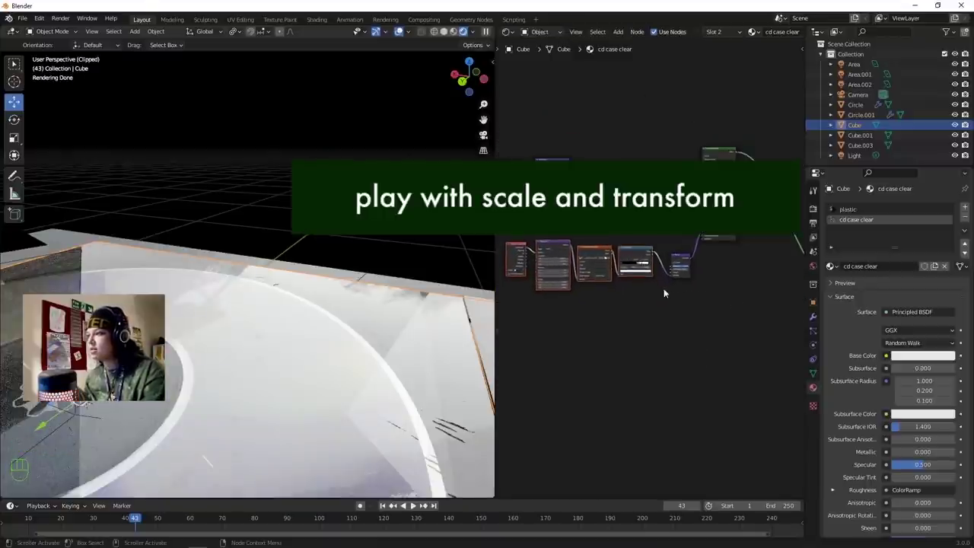
Shift the scratch ColorRamp's stops towards the white end, with the black stop at 0.700, and move the node closer to Bump.
{"action": "scroll", "coordinate": [660, 312], "scroll_direction": "up", "scroll_amount": 5}
{"action": "scroll", "coordinate": [598, 352], "scroll_direction": "up", "scroll_amount": 1}
{"action": "middle_click_drag", "start_coordinate": [598, 352], "coordinate": [624, 371]}
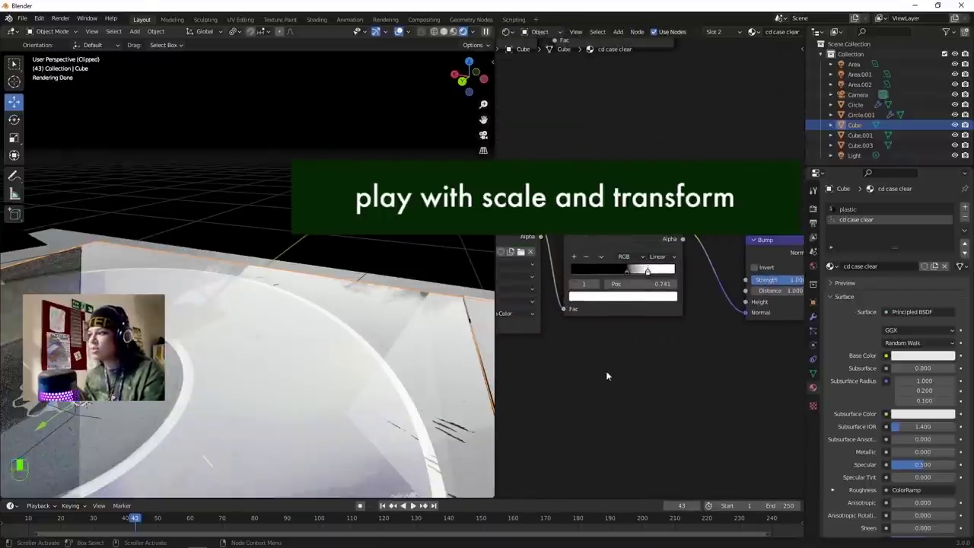
{"action": "scroll", "coordinate": [372, 377], "scroll_direction": "down", "scroll_amount": 4}
{"action": "middle_click_drag", "start_coordinate": [372, 377], "coordinate": [196, 395]}
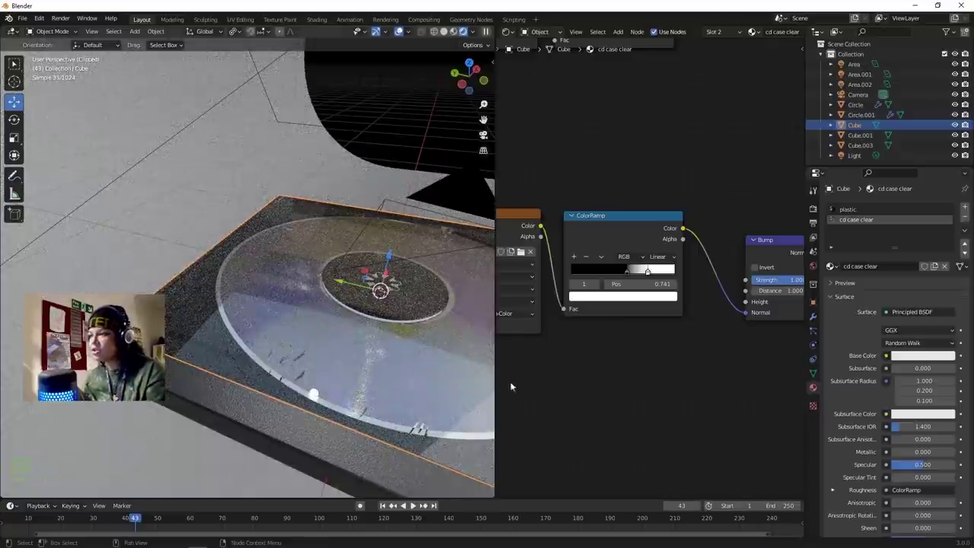
{"action": "mouse_move", "coordinate": [649, 278]}
{"action": "left_mouse_down"}
{"action": "mouse_move", "coordinate": [671, 277]}
{"action": "mouse_move", "coordinate": [645, 276]}
{"action": "mouse_move", "coordinate": [669, 274]}
{"action": "mouse_move", "coordinate": [648, 274]}
{"action": "mouse_move", "coordinate": [659, 276]}
{"action": "left_mouse_up"}
{"action": "key", "text": "g"}
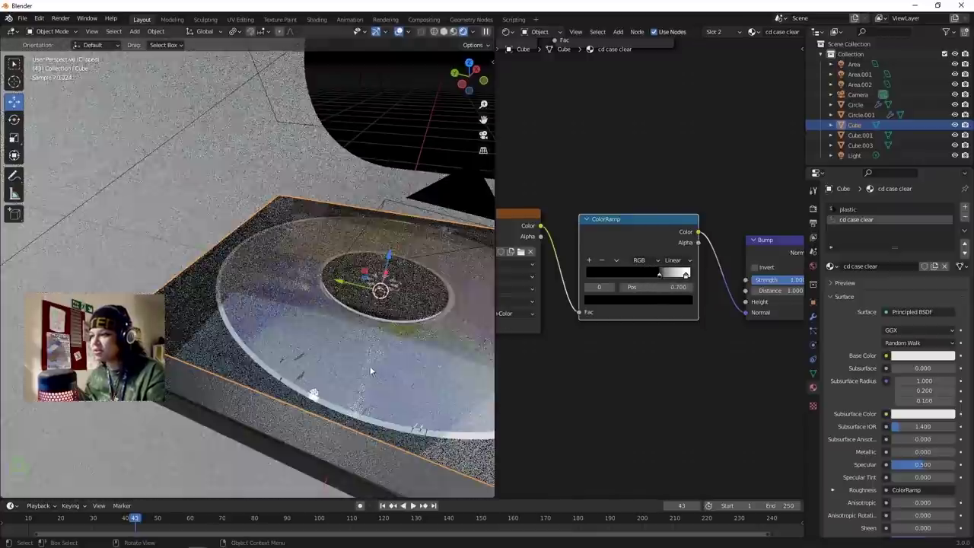
Inspect the scratches on the cover from several angles and review the smudge and scratch Mapping nodes.
{"action": "middle_click_drag", "start_coordinate": [435, 375], "coordinate": [391, 376], "text": "shift"}
{"action": "scroll", "coordinate": [374, 348], "scroll_direction": "down", "scroll_amount": 3}
{"action": "scroll", "coordinate": [368, 345], "scroll_direction": "up", "scroll_amount": 3}
{"action": "middle_click_drag", "start_coordinate": [287, 385], "coordinate": [331, 368]}
{"action": "scroll", "coordinate": [665, 195], "scroll_direction": "down", "scroll_amount": 2}
{"action": "middle_click_drag", "start_coordinate": [698, 150], "coordinate": [676, 273]}
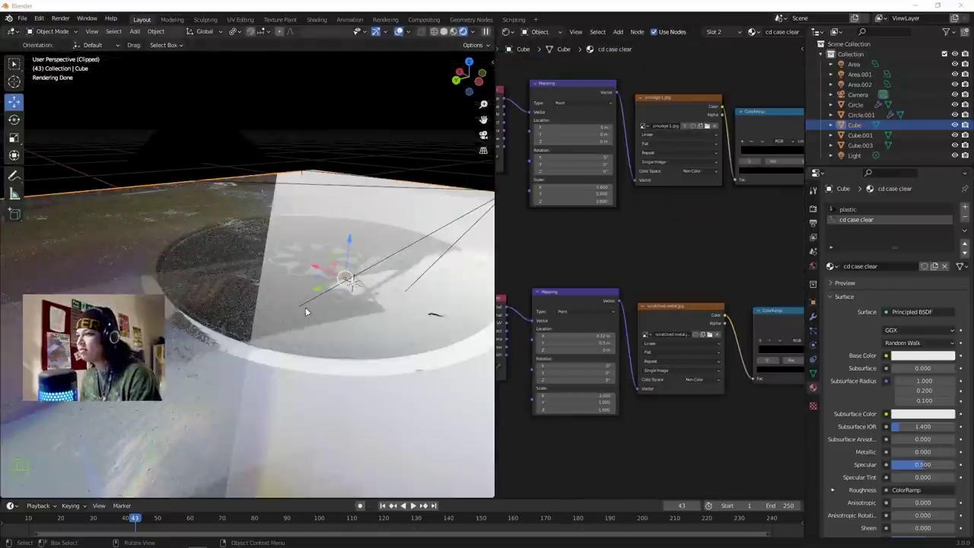
{"action": "middle_click_drag", "start_coordinate": [305, 309], "coordinate": [339, 324]}
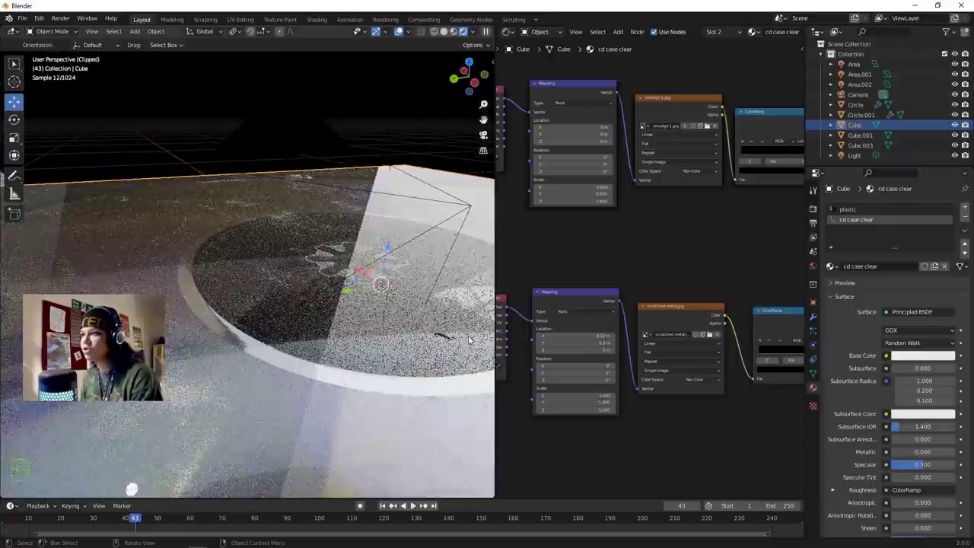
Replace the scratch texture image with scratched-metal-texture-2.jpg from the Desktop.
{"action": "scroll", "coordinate": [689, 331], "scroll_direction": "up", "scroll_amount": 4}
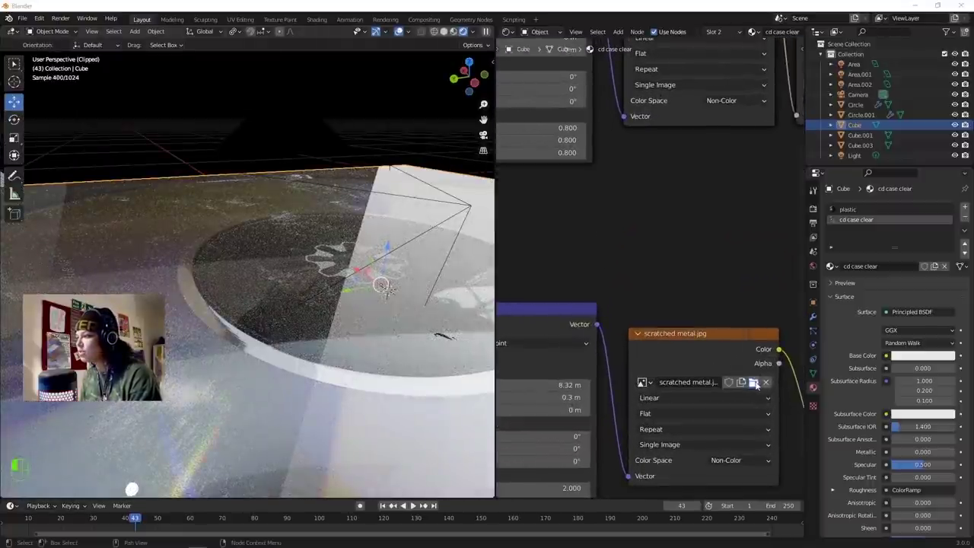
{"action": "left_click", "coordinate": [756, 383]}
{"action": "key", "text": "ctrl+f"}
{"action": "type", "text": "scr"}
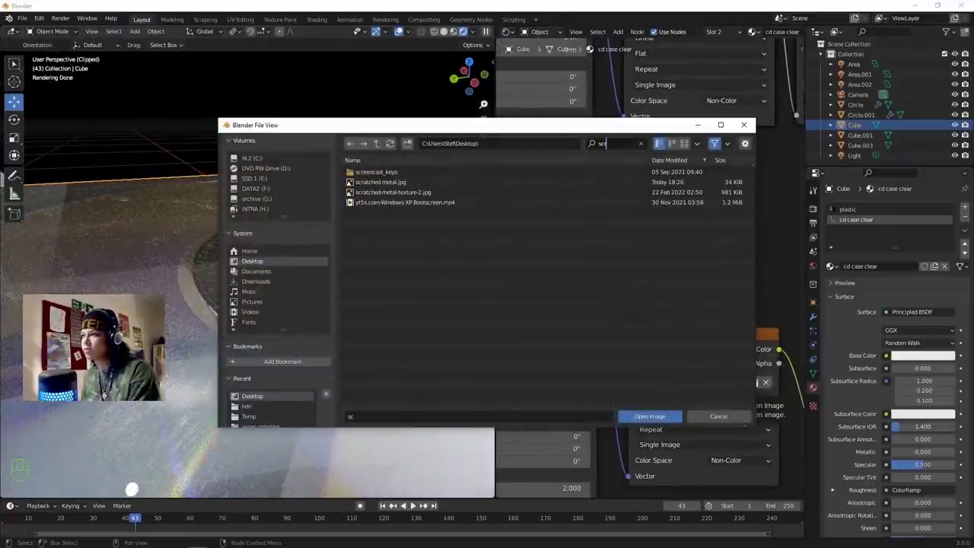
{"action": "double_click", "coordinate": [444, 195]}
{"action": "middle_click_drag", "start_coordinate": [577, 462], "coordinate": [622, 418]}
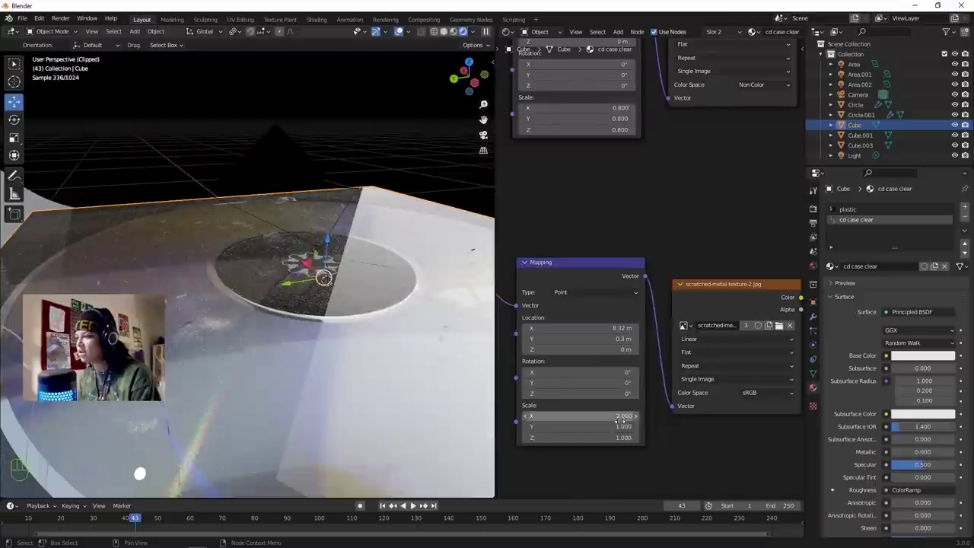
Set the Y and Z scale of the scratch texture's Mapping node to 2.000.
{"action": "type", "text": "2"}
{"action": "key", "text": "Tab"}
{"action": "type", "text": "2"}
{"action": "key", "text": "Return"}
{"action": "middle_click_drag", "start_coordinate": [347, 358], "coordinate": [343, 322]}
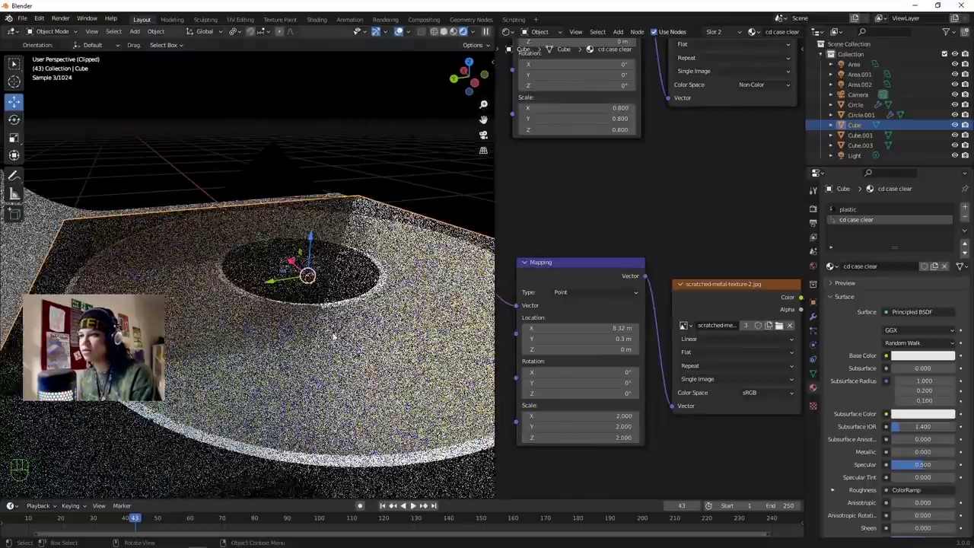
Move the scratch ColorRamp's black stop to about 0.191 and check the scratches across the cover.
{"action": "middle_click_drag", "start_coordinate": [656, 453], "coordinate": [526, 455]}
{"action": "middle_click_drag", "start_coordinate": [723, 440], "coordinate": [565, 439]}
{"action": "left_click_drag", "start_coordinate": [646, 353], "coordinate": [599, 355]}
{"action": "scroll", "coordinate": [352, 368], "scroll_direction": "down", "scroll_amount": 2}
{"action": "middle_click_drag", "start_coordinate": [350, 366], "coordinate": [319, 314]}
{"action": "middle_click_drag", "start_coordinate": [413, 294], "coordinate": [309, 367]}
{"action": "middle_click_drag", "start_coordinate": [376, 331], "coordinate": [329, 306]}
{"action": "mouse_move", "coordinate": [299, 368]}
{"action": "middle_mouse_down", "text": "shift"}
{"action": "mouse_move", "coordinate": [317, 330]}
{"action": "mouse_move", "coordinate": [318, 374]}
{"action": "middle_mouse_up", "text": "shift"}
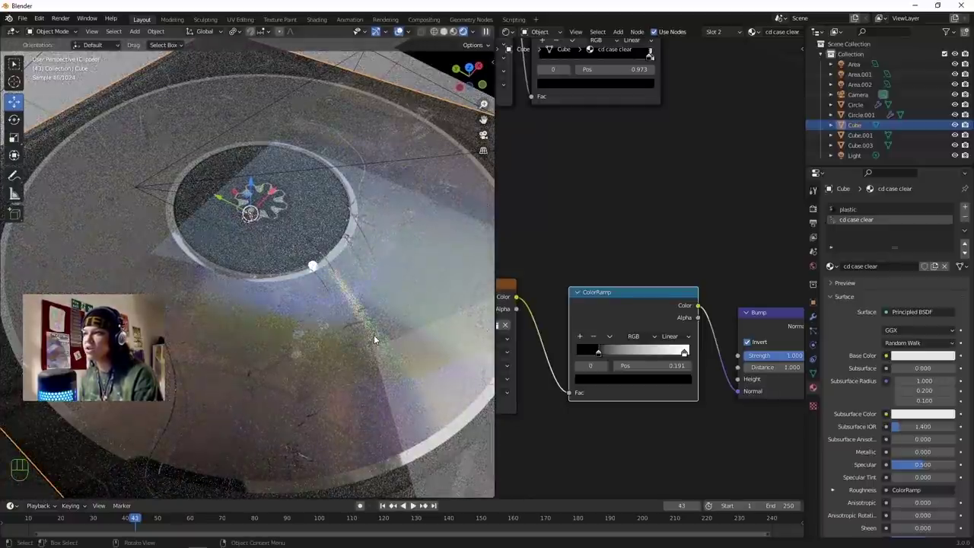
Examine the scratches and smudges on the clear cover from low and high angles across the disc and case.
{"action": "scroll", "coordinate": [372, 335], "scroll_direction": "down", "scroll_amount": 3}
{"action": "middle_click_drag", "start_coordinate": [267, 419], "coordinate": [313, 365]}
{"action": "scroll", "coordinate": [313, 366], "scroll_direction": "up", "scroll_amount": 3}
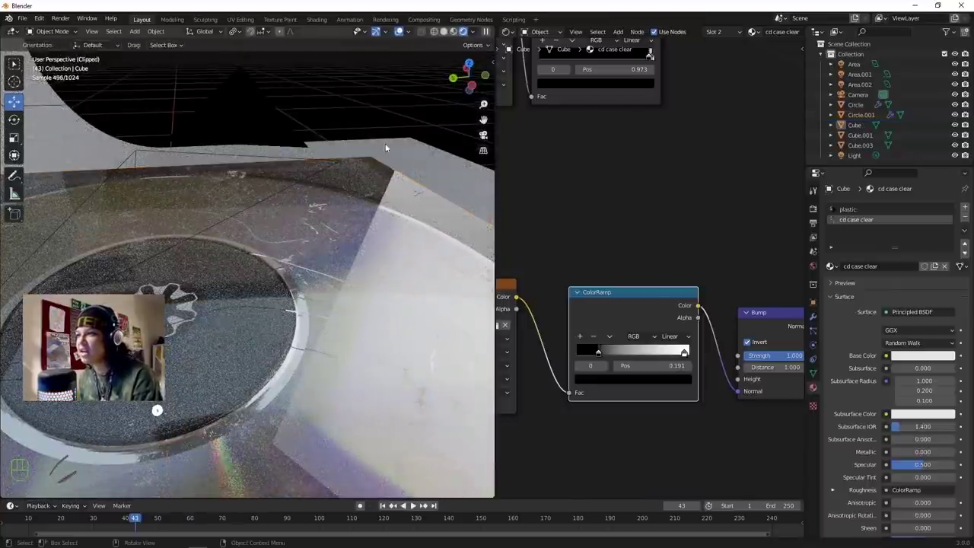
{"action": "middle_click_drag", "start_coordinate": [385, 148], "coordinate": [341, 388]}
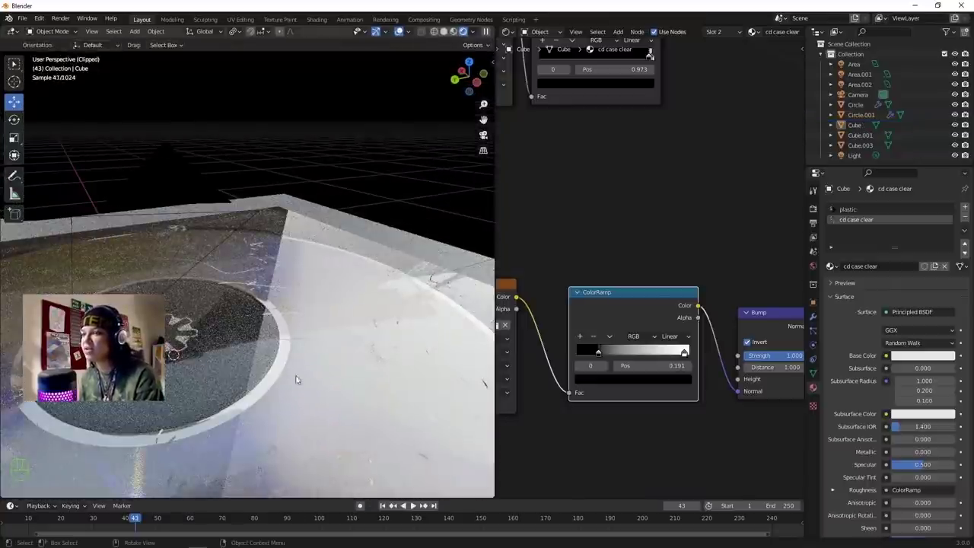
{"action": "middle_click_drag", "start_coordinate": [379, 348], "coordinate": [200, 408]}
{"action": "scroll", "coordinate": [201, 408], "scroll_direction": "down", "scroll_amount": 4}
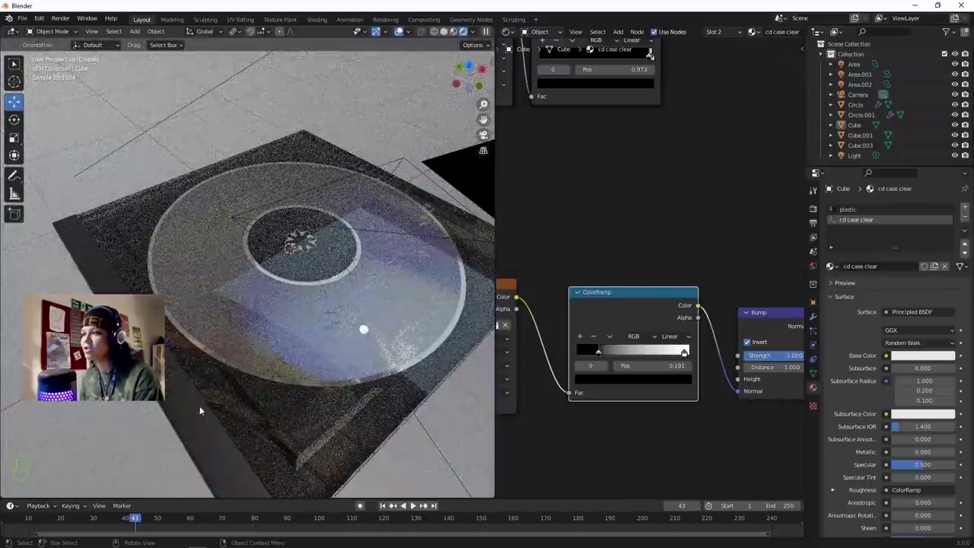
{"action": "left_click", "coordinate": [198, 420]}
{"action": "scroll", "coordinate": [618, 366], "scroll_direction": "down", "scroll_amount": 4}
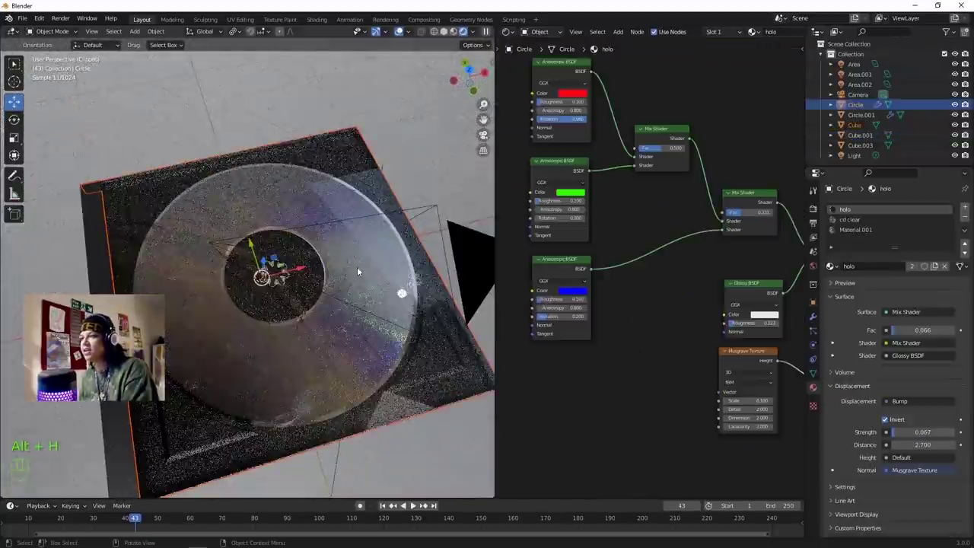
Copy the texture nodes, from Texture Coordinate to ColorRamp, out of the cover's cd case clear material.
{"action": "left_click", "coordinate": [360, 265]}
{"action": "scroll", "coordinate": [369, 276], "scroll_direction": "down", "scroll_amount": 1}
{"action": "scroll", "coordinate": [370, 277], "scroll_direction": "up", "scroll_amount": 3}
{"action": "scroll", "coordinate": [608, 311], "scroll_direction": "down", "scroll_amount": 1}
{"action": "scroll", "coordinate": [608, 311], "scroll_direction": "down", "scroll_amount": 3}
{"action": "left_click_drag", "start_coordinate": [659, 308], "coordinate": [531, 281]}
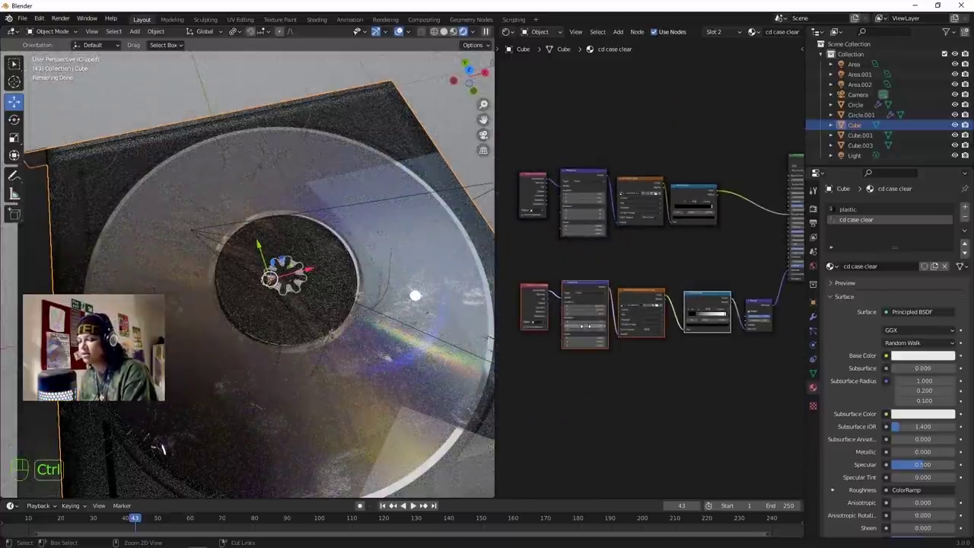
Hide the clear cover and select the disc underneath it.
{"action": "left_click", "coordinate": [375, 200]}
{"action": "left_click", "coordinate": [393, 142]}
{"action": "key", "text": "h"}
{"action": "left_click", "coordinate": [386, 195]}
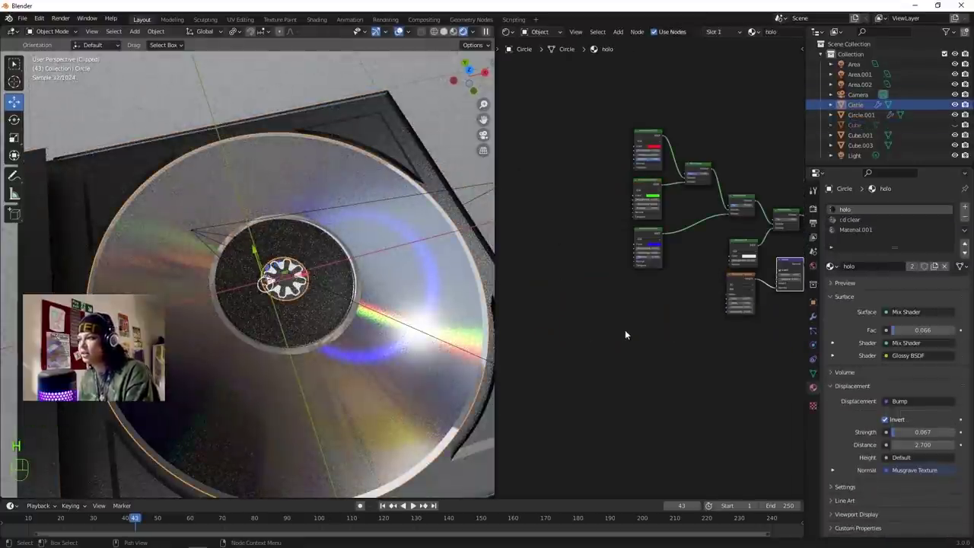
Paste the copied texture nodes into the disc's holo material, delete the pasted Principled BSDF, and place the chain below the shaders.
{"action": "key", "text": "ctrl+v"}
{"action": "left_click_drag", "start_coordinate": [719, 156], "coordinate": [570, 368]}
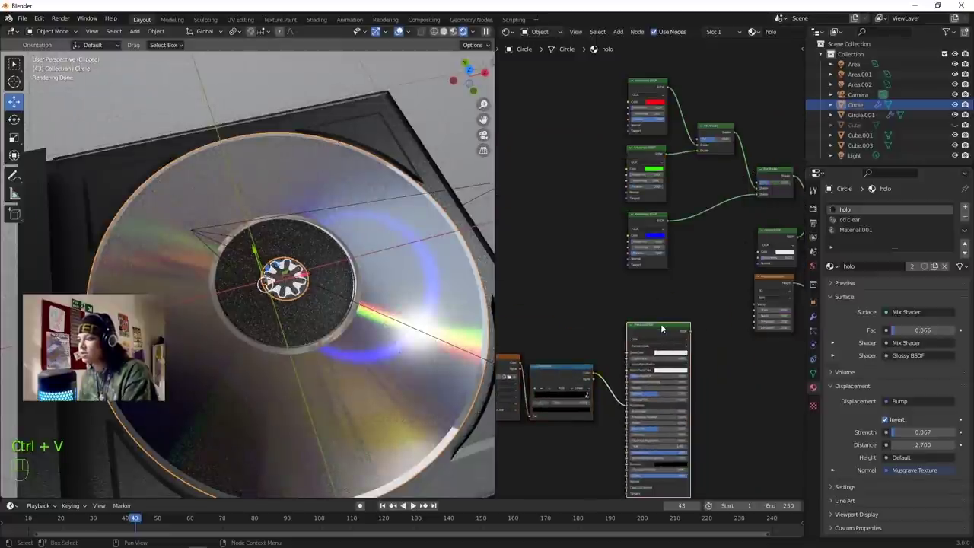
{"action": "key", "text": "Delete"}
{"action": "scroll", "coordinate": [575, 350], "scroll_direction": "down", "scroll_amount": 4}
{"action": "middle_click_drag", "start_coordinate": [565, 332], "coordinate": [670, 329]}
{"action": "left_click_drag", "start_coordinate": [636, 343], "coordinate": [513, 390]}
{"action": "left_click_drag", "start_coordinate": [693, 339], "coordinate": [780, 295]}
{"action": "middle_click_drag", "start_coordinate": [696, 272], "coordinate": [589, 253]}
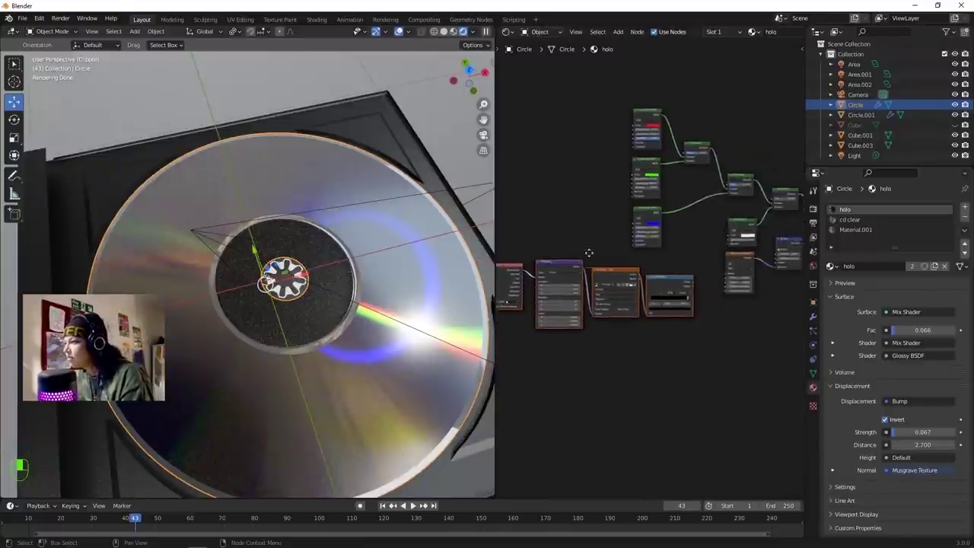
Replace the pasted Image Texture's image with scratched-metal-texture-2.jpg from the Desktop.
{"action": "scroll", "coordinate": [588, 252], "scroll_direction": "up", "scroll_amount": 3}
{"action": "left_click", "coordinate": [609, 322]}
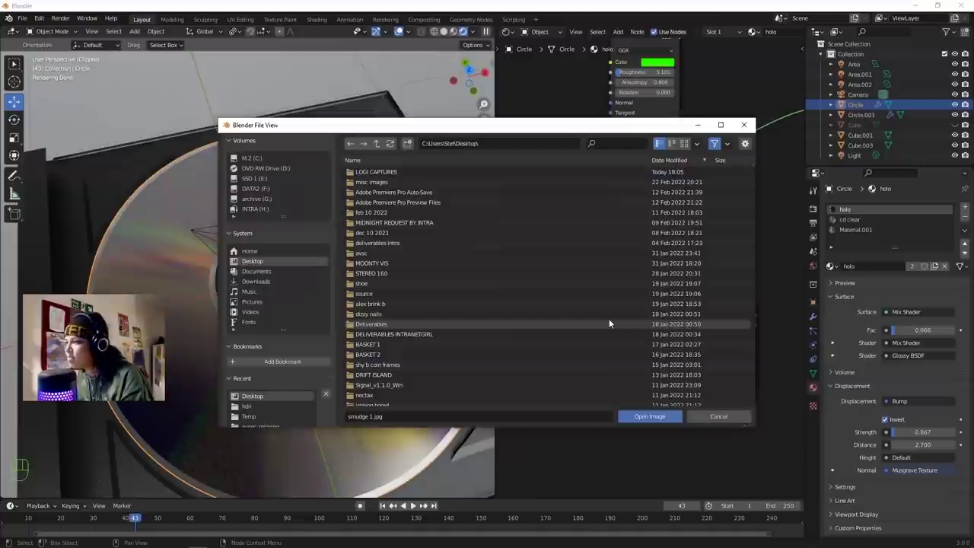
{"action": "scroll", "coordinate": [456, 357], "scroll_direction": "down", "scroll_amount": 10}
{"action": "scroll", "coordinate": [449, 360], "scroll_direction": "down", "scroll_amount": 4}
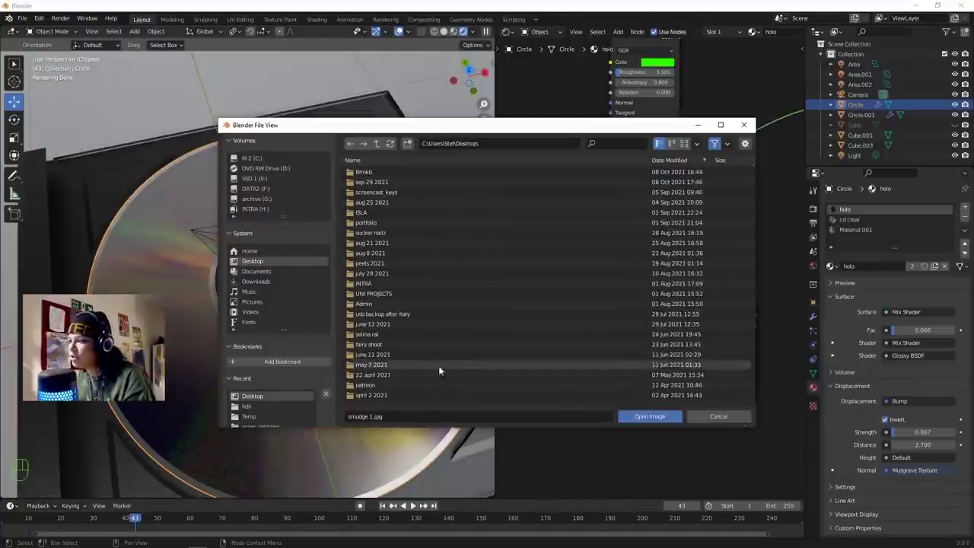
{"action": "type", "text": "scr"}
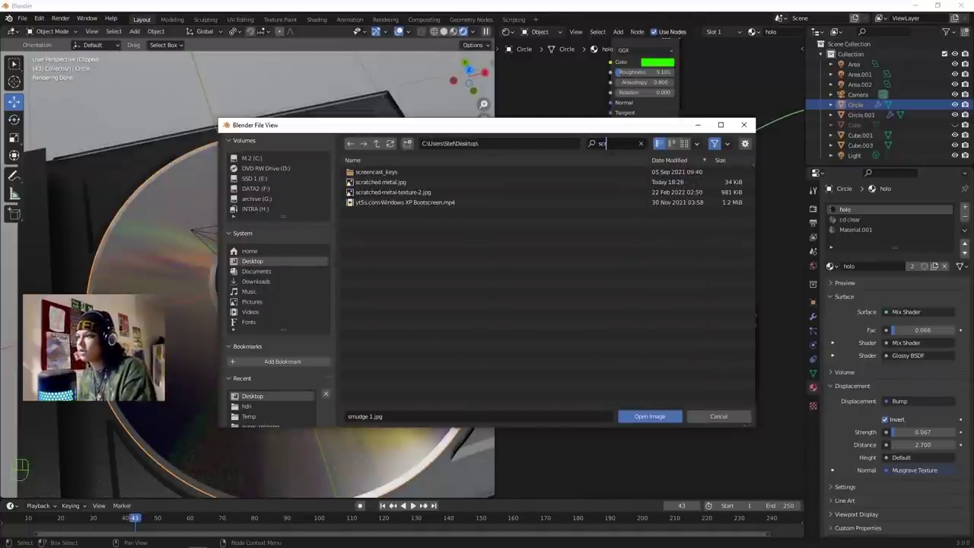
{"action": "left_click", "coordinate": [501, 192]}
{"action": "left_click", "coordinate": [658, 414]}
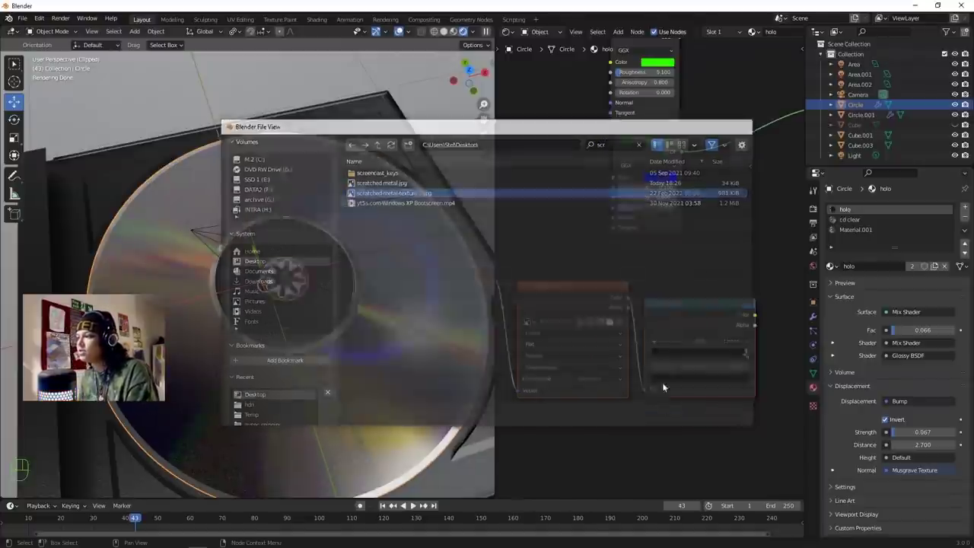
Connect the scratch ColorRamp's Color output to the Roughness of the holo material's Glossy BSDF.
{"action": "scroll", "coordinate": [695, 263], "scroll_direction": "down", "scroll_amount": 2}
{"action": "middle_click_drag", "start_coordinate": [695, 268], "coordinate": [680, 277]}
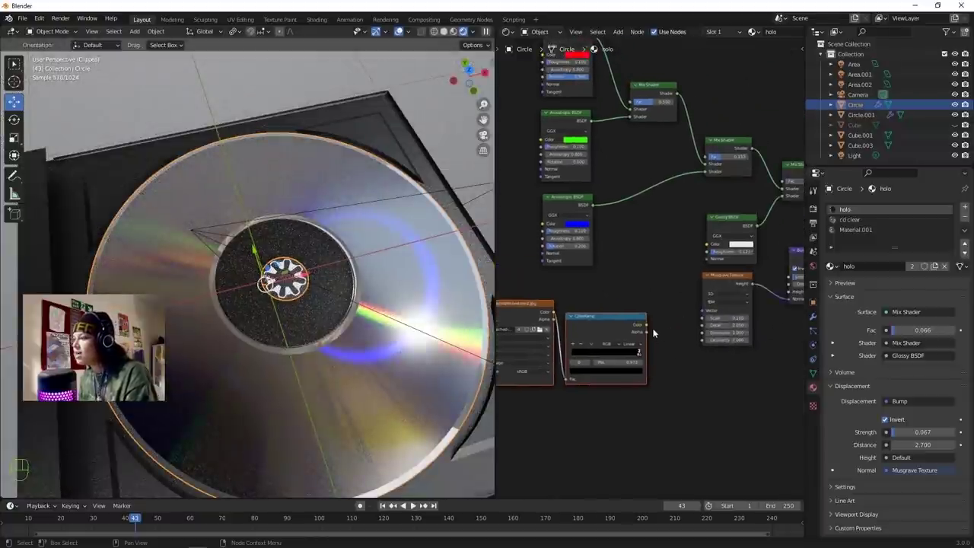
{"action": "left_click_drag", "start_coordinate": [708, 259], "coordinate": [708, 252]}
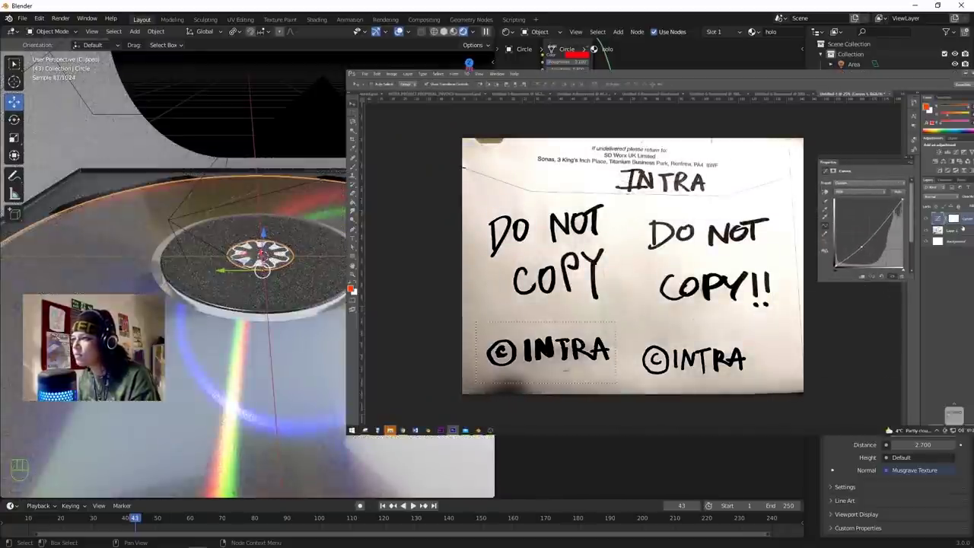
Examine the scratched reflections on the disc surface up close and from farther away.
{"action": "middle_click_drag", "start_coordinate": [255, 214], "coordinate": [297, 189]}
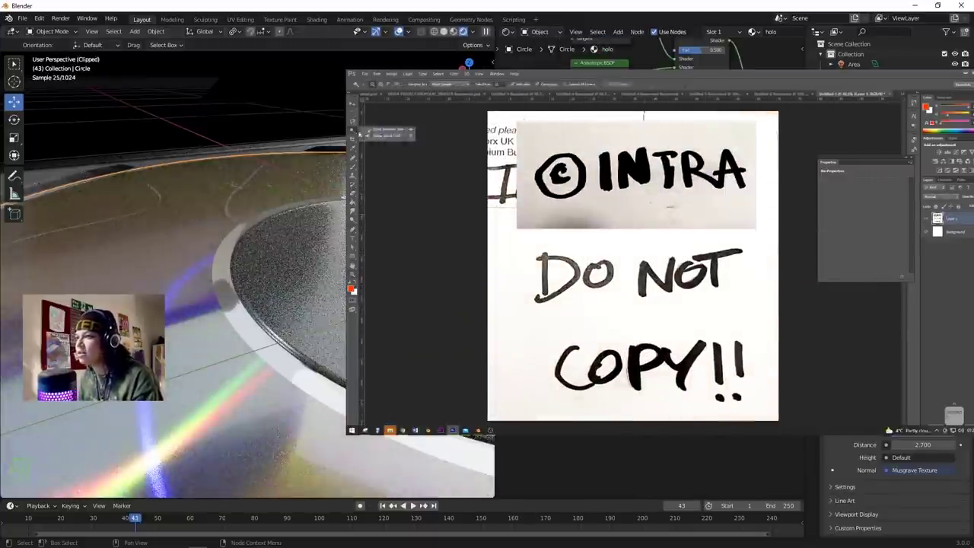
{"action": "scroll", "coordinate": [265, 246], "scroll_direction": "down", "scroll_amount": 3}
{"action": "middle_click_drag", "start_coordinate": [291, 265], "coordinate": [330, 280]}
{"action": "scroll", "coordinate": [341, 327], "scroll_direction": "down", "scroll_amount": 3}
{"action": "scroll", "coordinate": [342, 327], "scroll_direction": "down", "scroll_amount": 2}
{"action": "scroll", "coordinate": [329, 318], "scroll_direction": "down", "scroll_amount": 2}
{"action": "scroll", "coordinate": [330, 281], "scroll_direction": "up", "scroll_amount": 2}
{"action": "middle_click_drag", "start_coordinate": [317, 175], "coordinate": [341, 227], "text": "shift"}
{"action": "scroll", "coordinate": [341, 227], "scroll_direction": "down", "scroll_amount": 2}
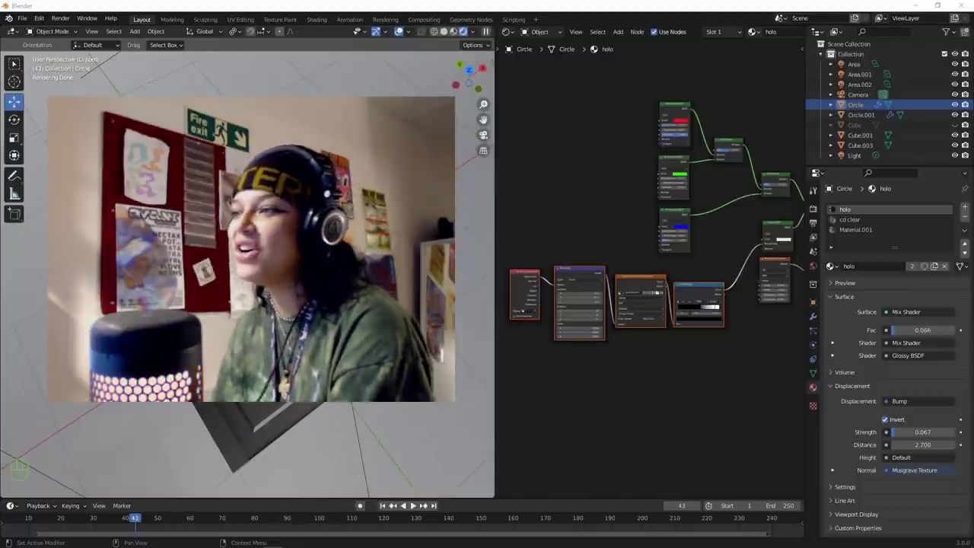
Import textext.png from the Desktop as an image plane.
{"action": "scroll", "coordinate": [247, 274], "scroll_direction": "up", "scroll_amount": 4}
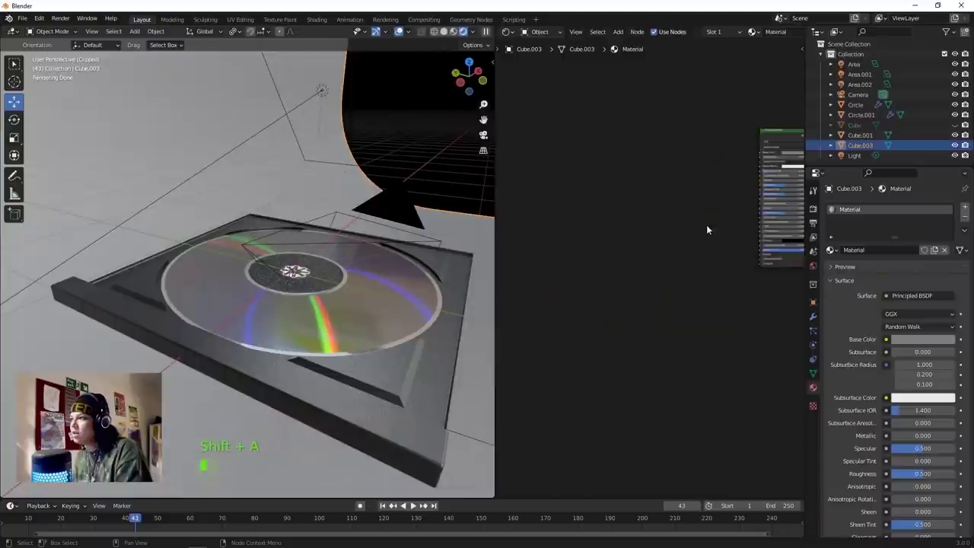
{"action": "middle_click_drag", "start_coordinate": [707, 225], "coordinate": [602, 305]}
{"action": "key", "text": "shift+a"}
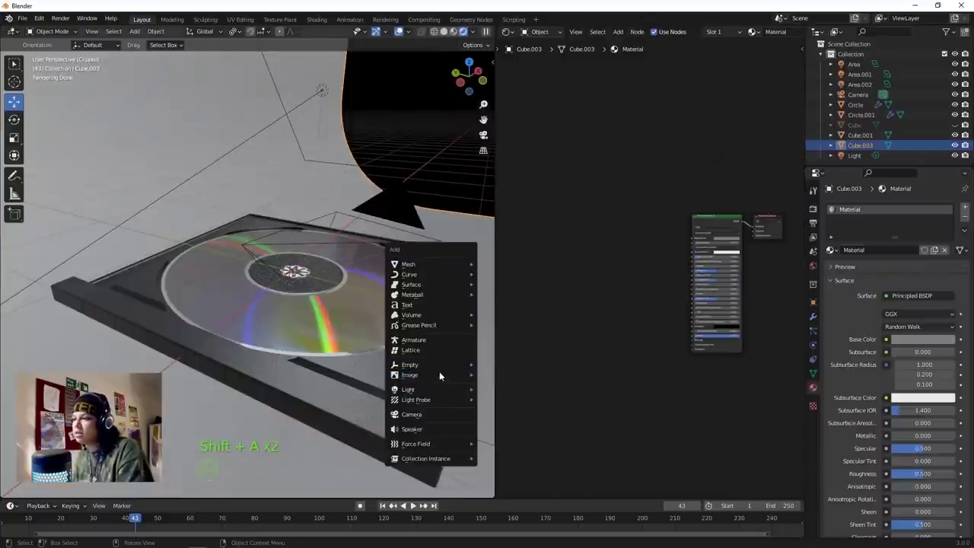
{"action": "left_click", "coordinate": [510, 395]}
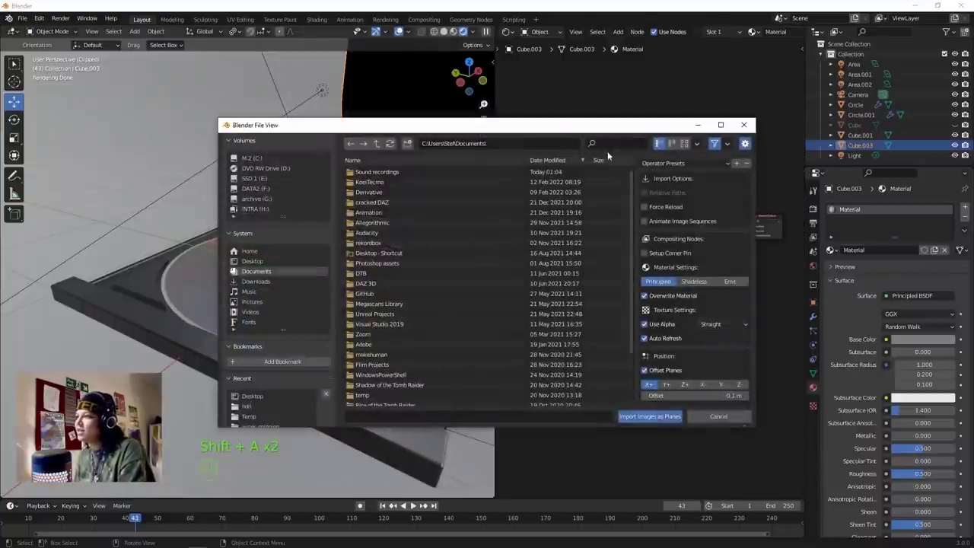
{"action": "left_click", "coordinate": [268, 263]}
{"action": "left_click", "coordinate": [608, 144]}
{"action": "type", "text": "tex"}
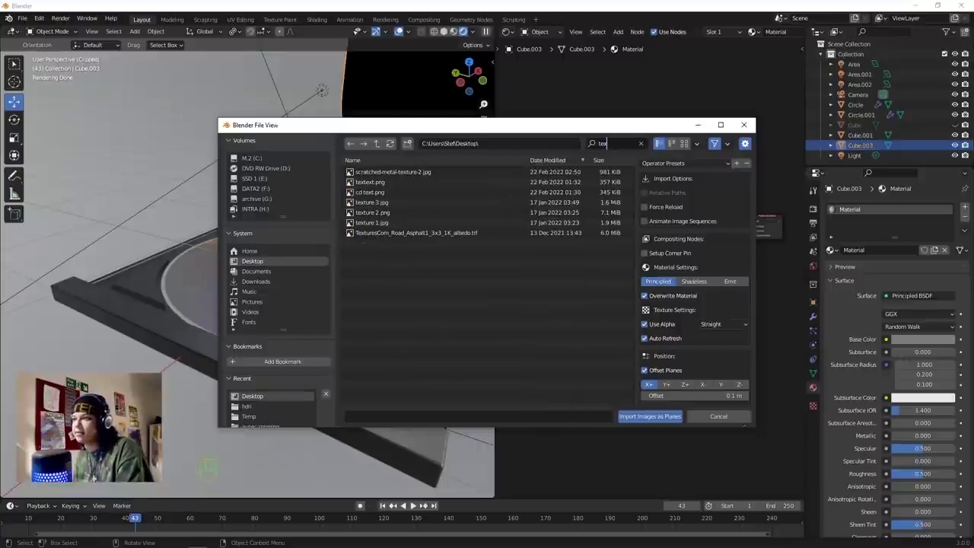
{"action": "double_click", "coordinate": [396, 182]}
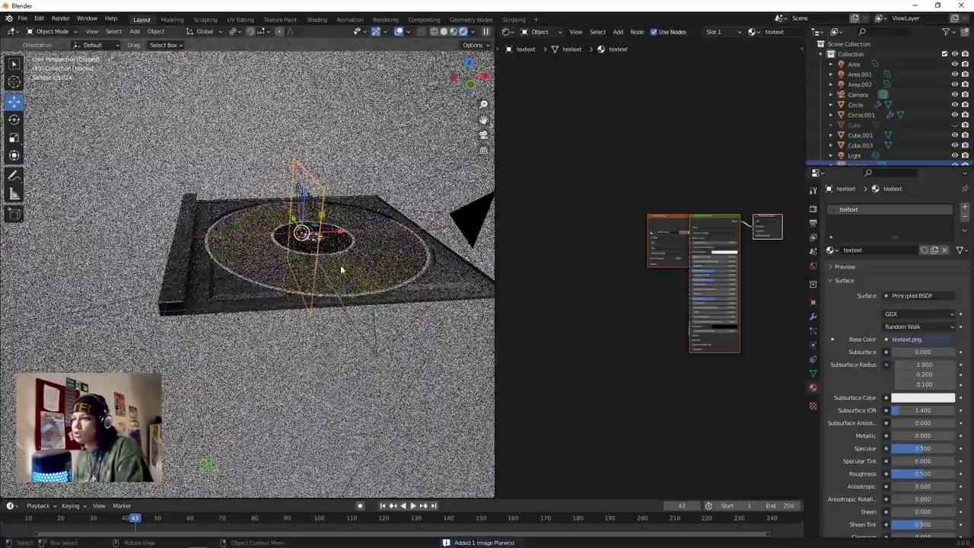
Rotate the handwriting image plane so it lies flat over the disc.
{"action": "middle_click_drag", "start_coordinate": [341, 270], "coordinate": [382, 248]}
{"action": "scroll", "coordinate": [381, 248], "scroll_direction": "up", "scroll_amount": 3}
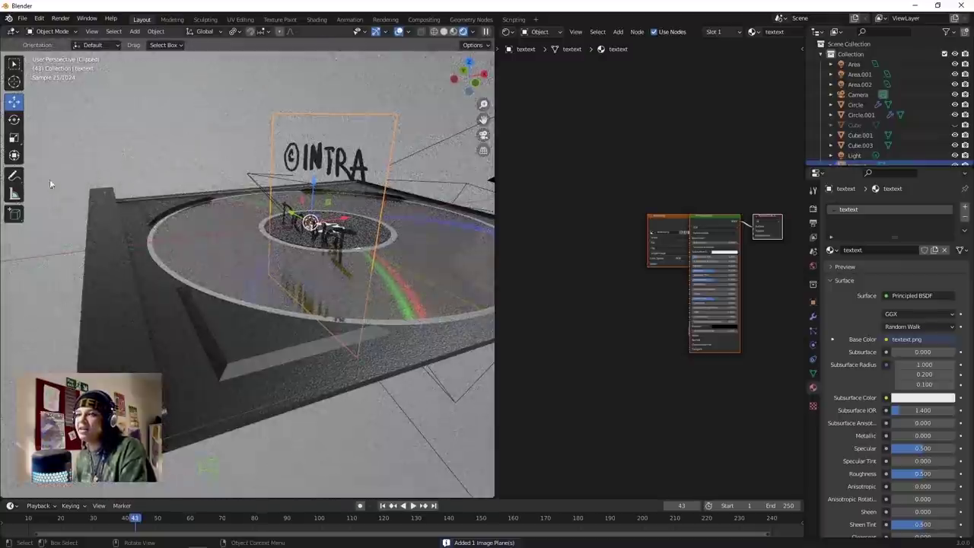
{"action": "left_click_drag", "start_coordinate": [287, 204], "coordinate": [303, 199]}
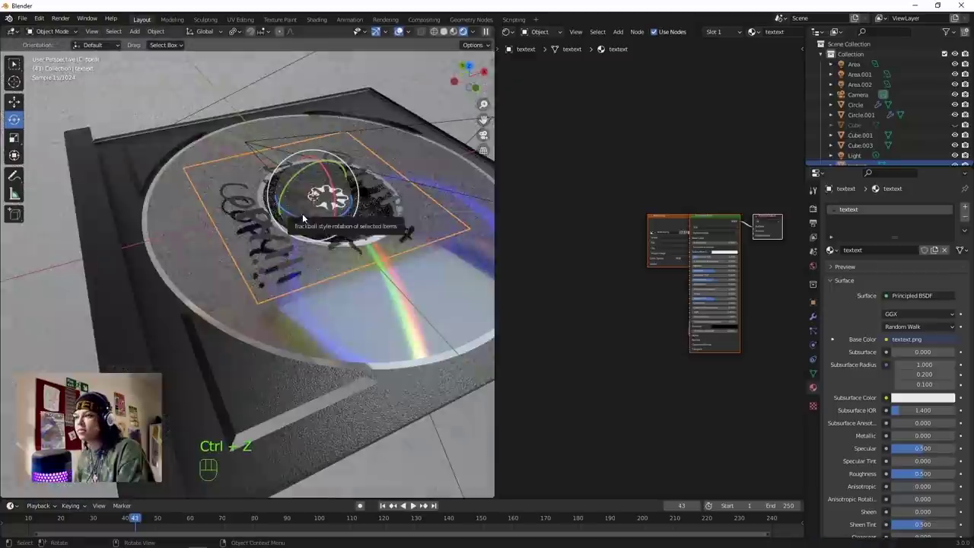
{"action": "left_click_drag", "start_coordinate": [299, 215], "coordinate": [353, 204]}
{"action": "scroll", "coordinate": [380, 228], "scroll_direction": "down", "scroll_amount": 3}
{"action": "middle_click_drag", "start_coordinate": [392, 217], "coordinate": [339, 285]}
Scale the handwriting plane up so the lettering spans most of the disc.
{"action": "scroll", "coordinate": [370, 236], "scroll_direction": "up", "scroll_amount": 1}
{"action": "key", "text": "s"}
{"action": "left_click", "coordinate": [379, 313]}
{"action": "middle_click_drag", "start_coordinate": [354, 227], "coordinate": [348, 204]}
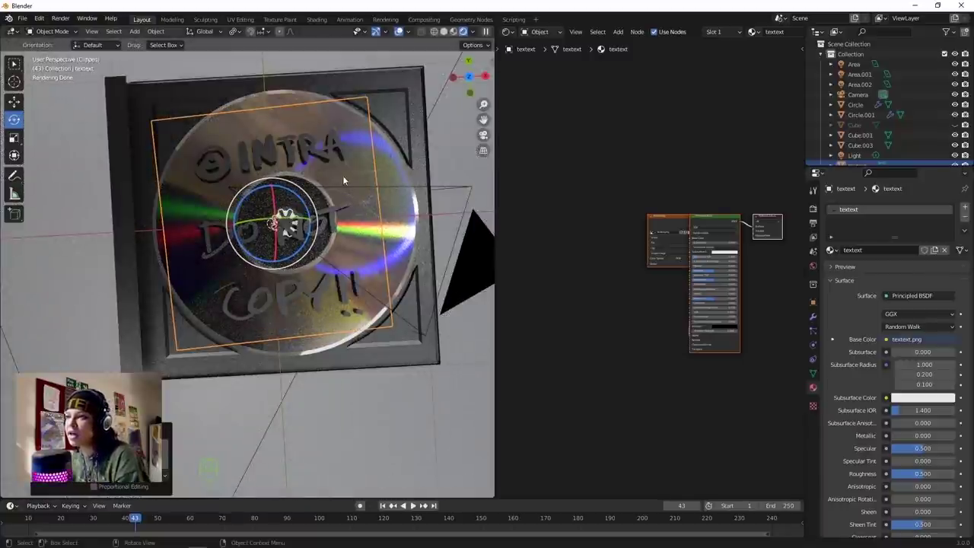
From the top view, edit the handwriting plane's mesh and add a horizontal loop cut between the ©INTRA and DO NOT lines.
{"action": "key", "text": "shift+KP_7"}
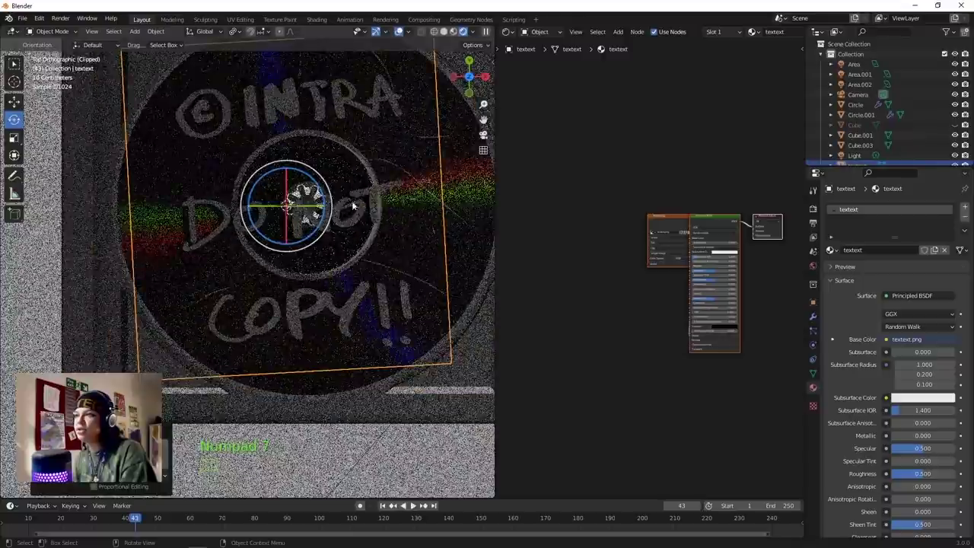
{"action": "middle_click_drag", "start_coordinate": [383, 207], "coordinate": [377, 232], "text": "shift"}
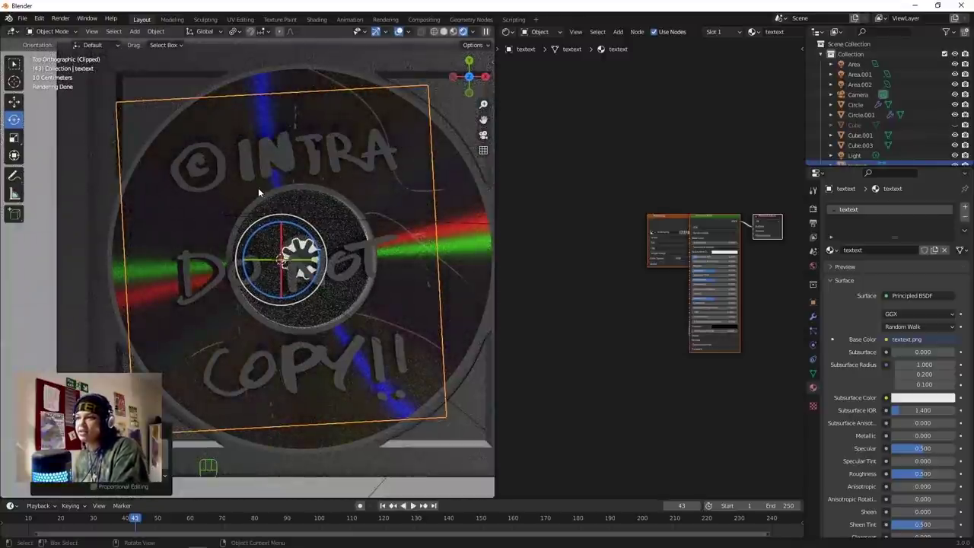
{"action": "key", "text": "Tab"}
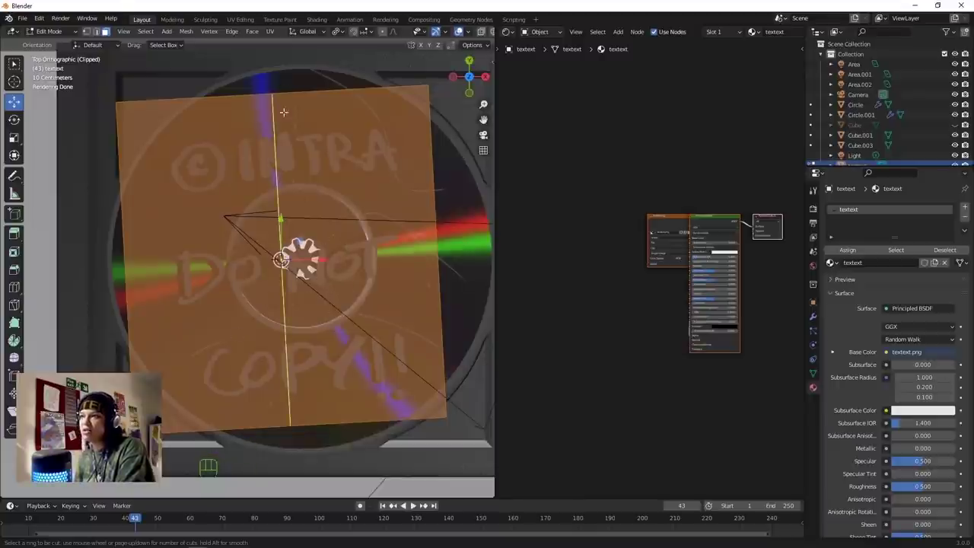
{"action": "left_click", "coordinate": [120, 348]}
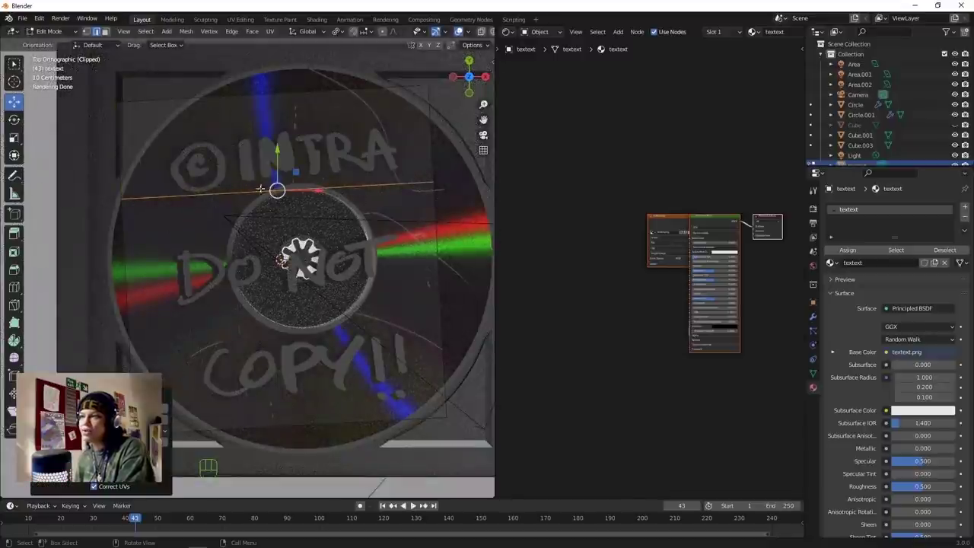
Add more horizontal loop cuts across the plane from the DO NOT line down to just above COPY!!, and switch to face selection.
{"action": "left_click", "coordinate": [155, 317]}
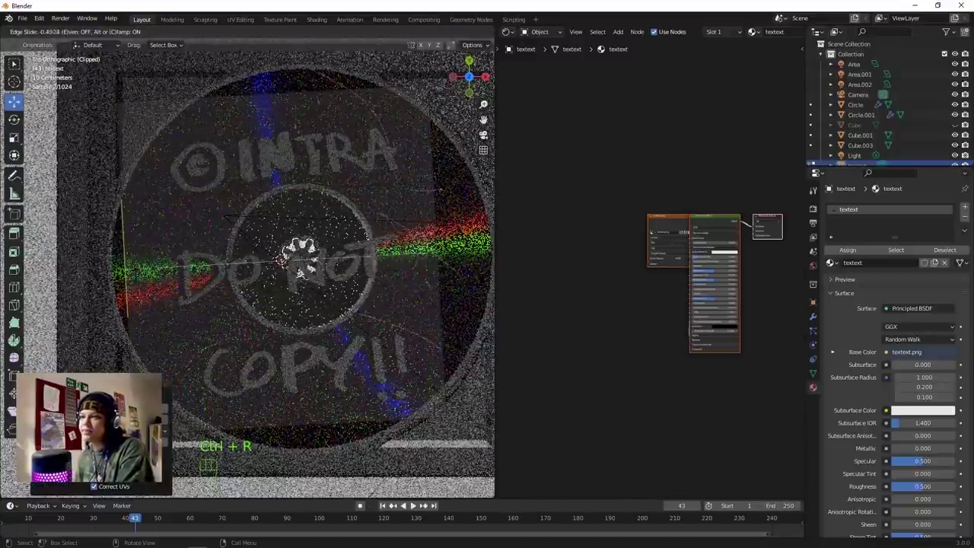
{"action": "left_click", "coordinate": [126, 256]}
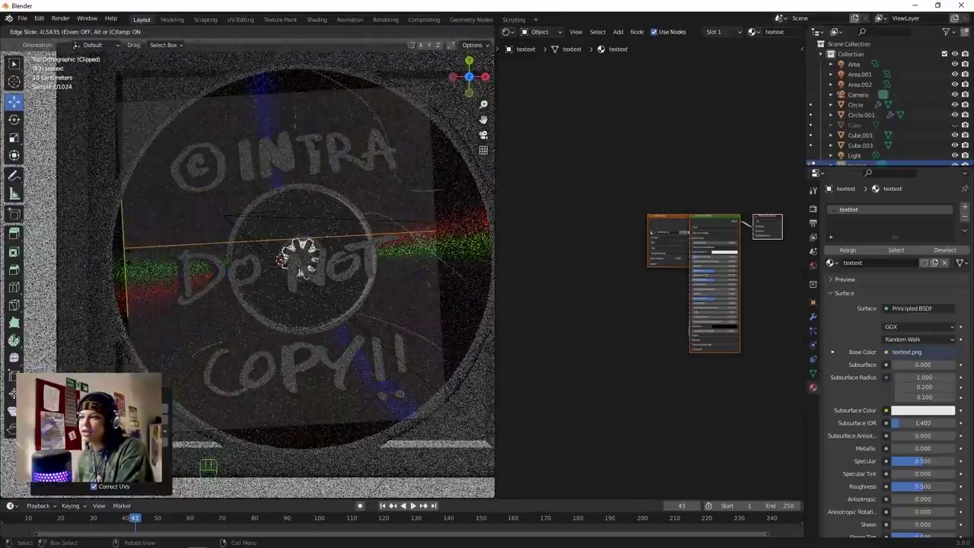
{"action": "left_click", "coordinate": [149, 358]}
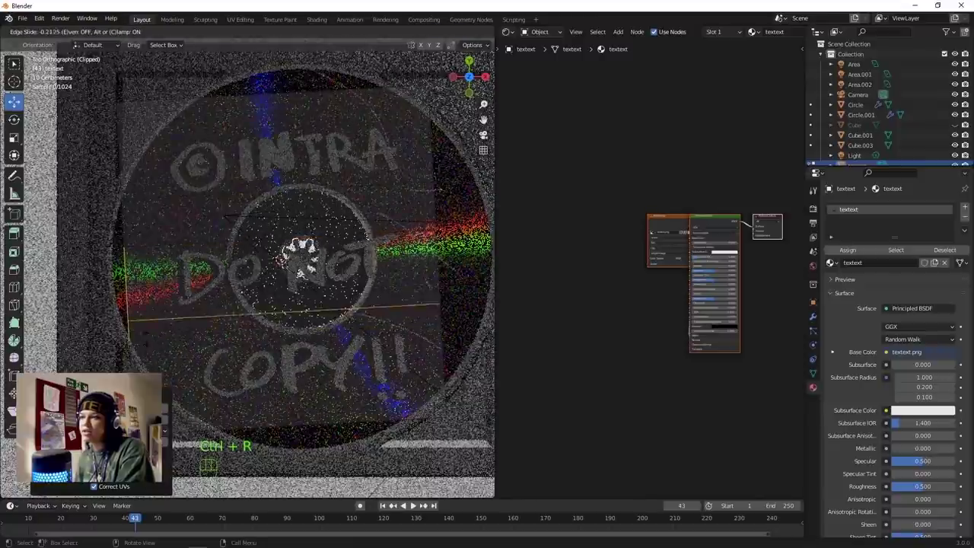
{"action": "left_click", "coordinate": [178, 353]}
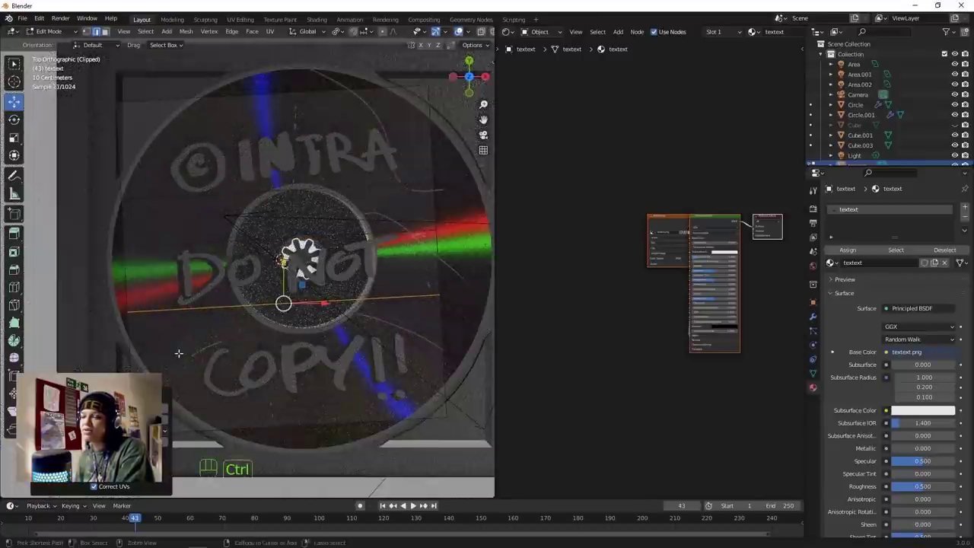
{"action": "left_click", "coordinate": [113, 355]}
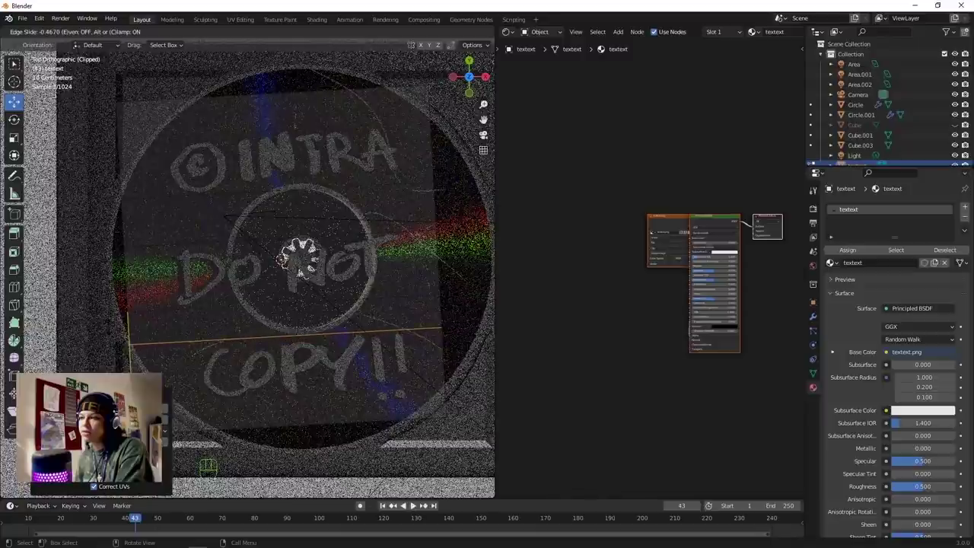
{"action": "left_click", "coordinate": [108, 326]}
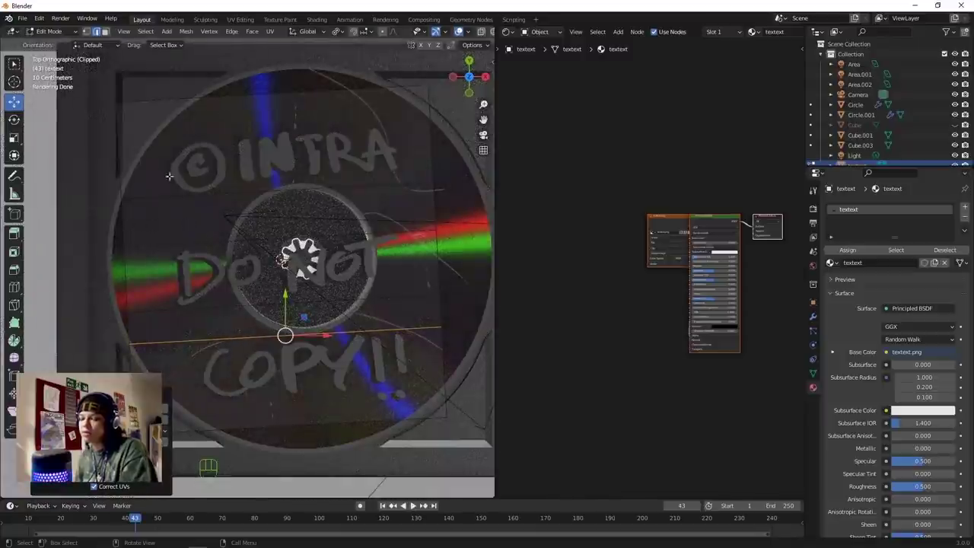
{"action": "left_click", "coordinate": [105, 32]}
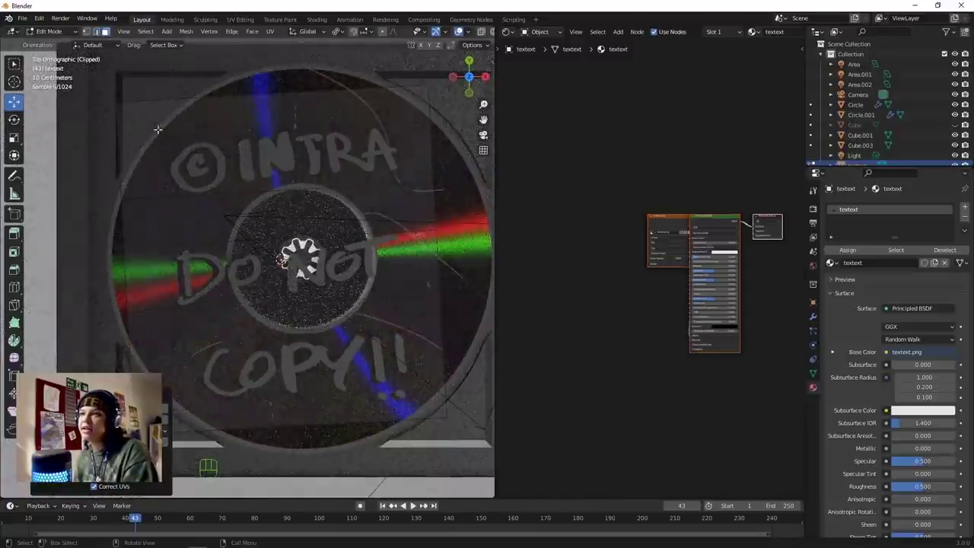
Separate the faces holding the ©INTRA, DO NOT and COPY!! lines into three objects of their own.
{"action": "left_click", "coordinate": [203, 161]}
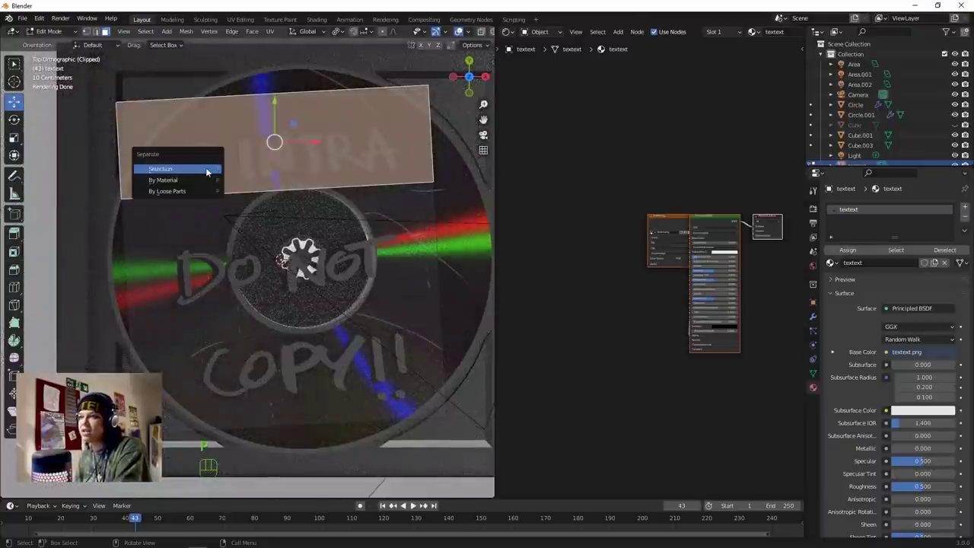
{"action": "left_click", "coordinate": [207, 169]}
{"action": "left_click", "coordinate": [273, 267]}
{"action": "key", "text": "p"}
{"action": "left_click", "coordinate": [274, 268]}
{"action": "right_click", "coordinate": [308, 346]}
{"action": "left_click", "coordinate": [308, 346]}
{"action": "left_click", "coordinate": [283, 380]}
{"action": "key", "text": "p"}
{"action": "left_click", "coordinate": [358, 372]}
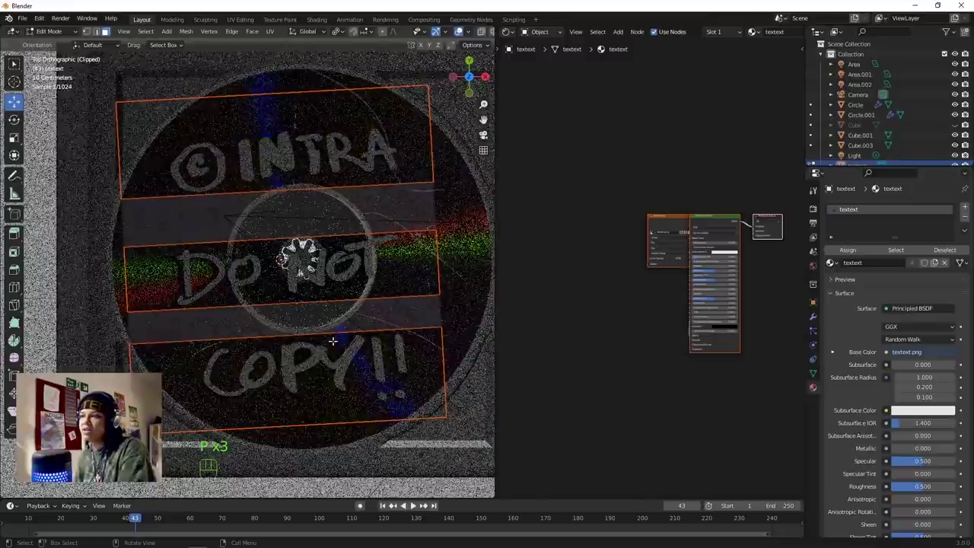
Return to Object Mode and delete the leftover blank strips between the lettering lines.
{"action": "key", "text": "Tab"}
{"action": "left_click", "coordinate": [152, 214]}
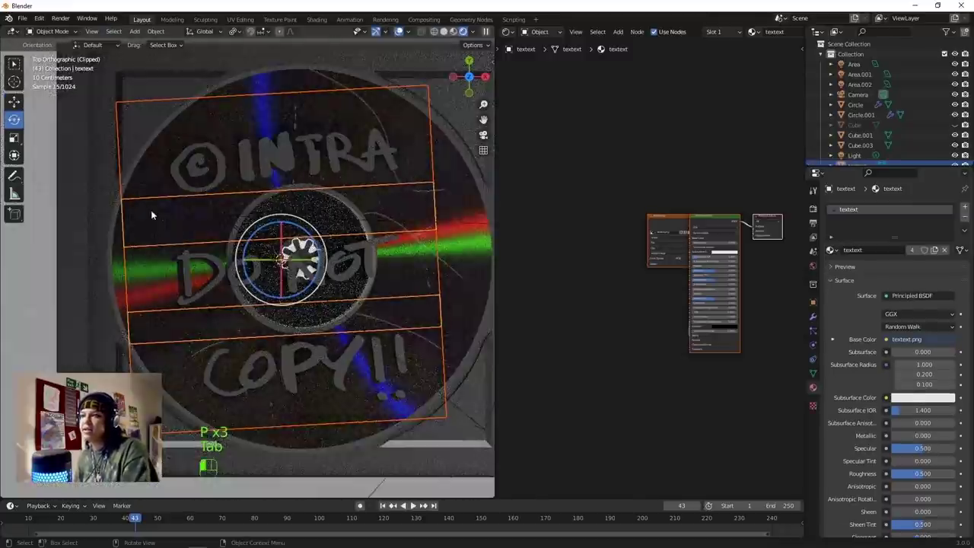
{"action": "left_click", "coordinate": [200, 221]}
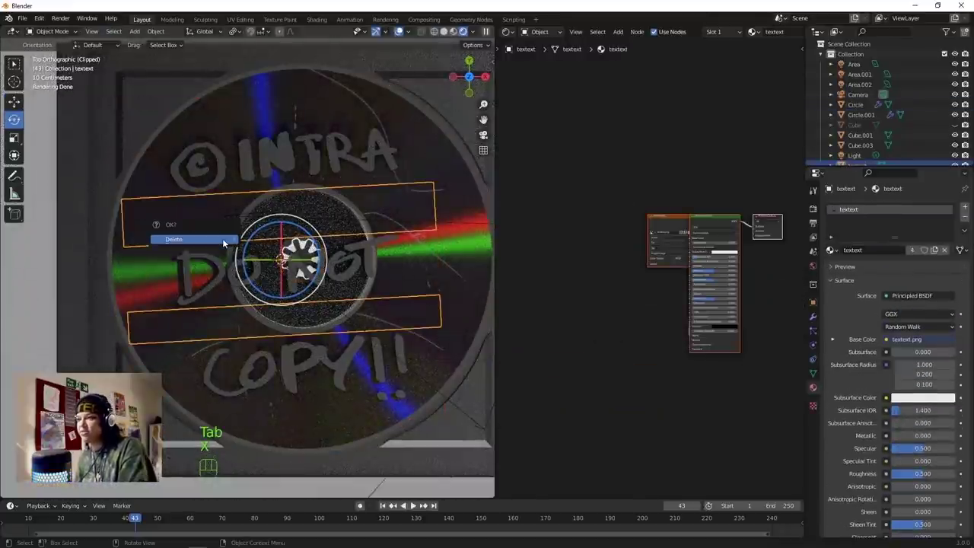
{"action": "left_click", "coordinate": [222, 238]}
Move the ©INTRA strip so its lettering sits centred above the disc's hole.
{"action": "left_click", "coordinate": [295, 154]}
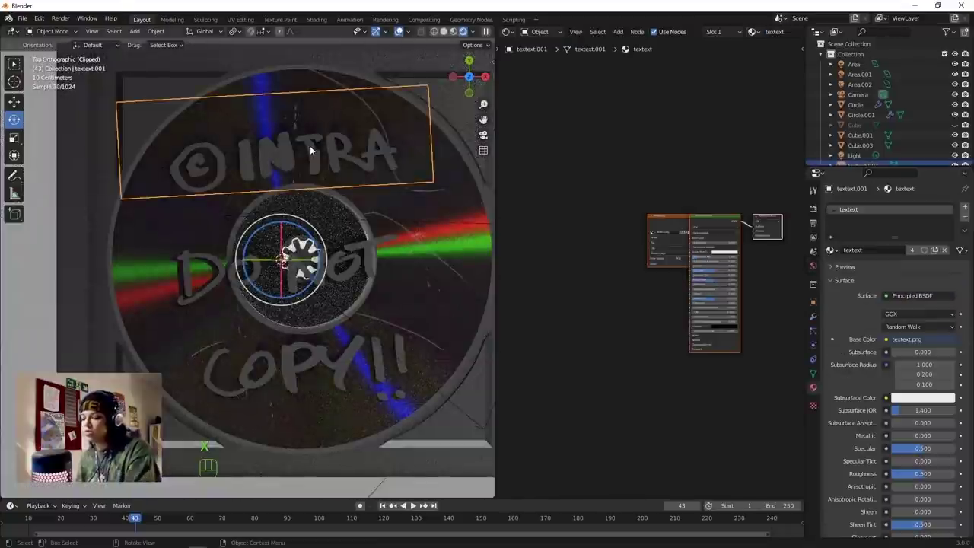
{"action": "key", "text": "g"}
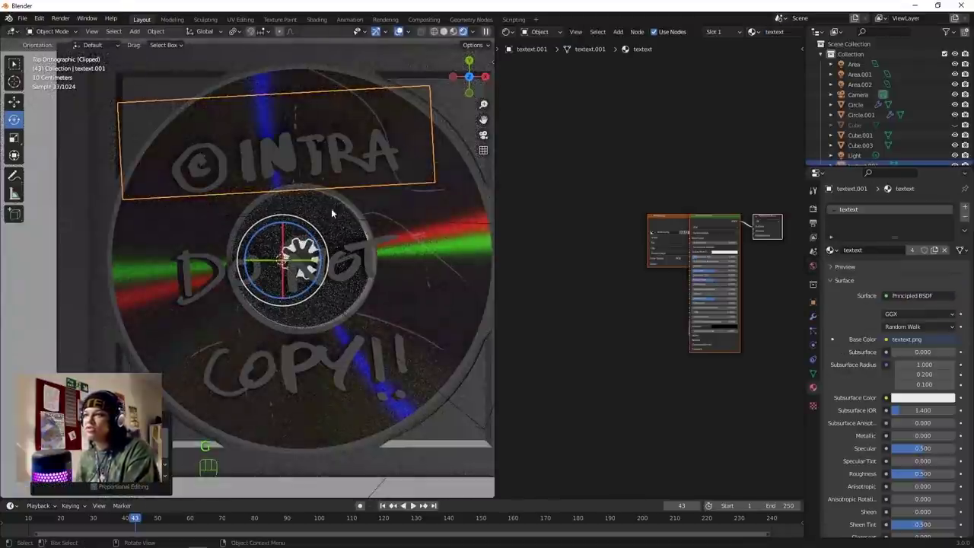
{"action": "scroll", "coordinate": [335, 171], "scroll_direction": "down", "scroll_amount": 2}
{"action": "scroll", "coordinate": [335, 172], "scroll_direction": "up", "scroll_amount": 1}
{"action": "key", "text": "g"}
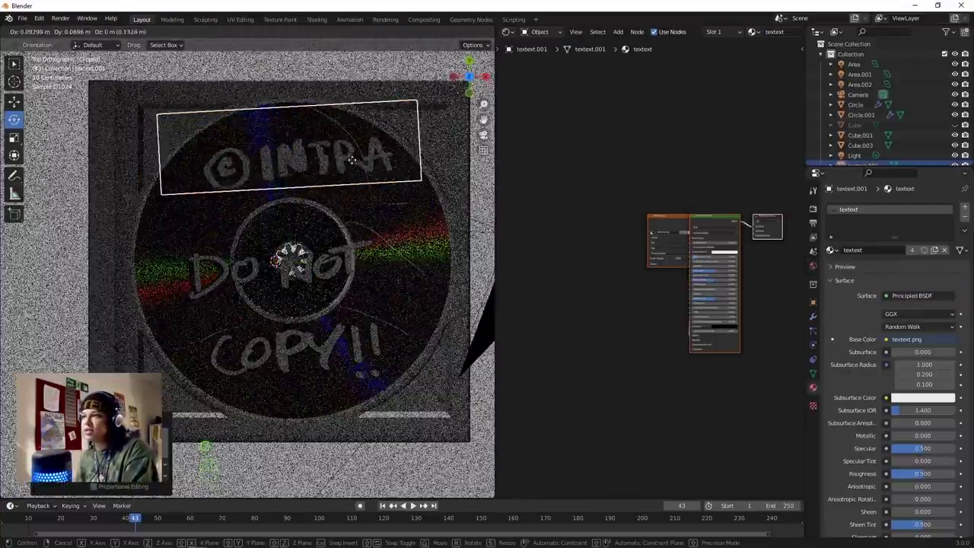
{"action": "left_click", "coordinate": [343, 161]}
Move the DO NOT strip down until its lettering sits directly above COPY!!
{"action": "key", "text": "shift+d"}
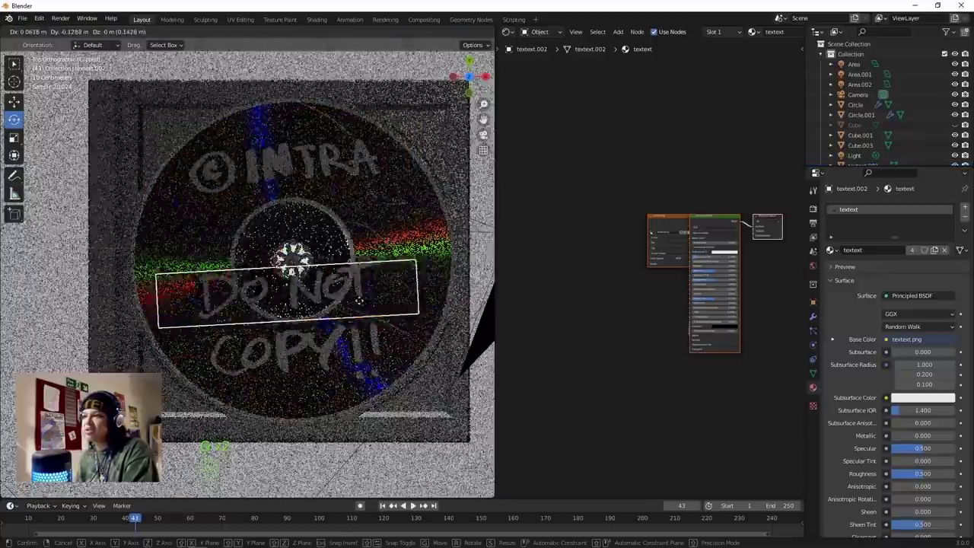
{"action": "left_click", "coordinate": [352, 311]}
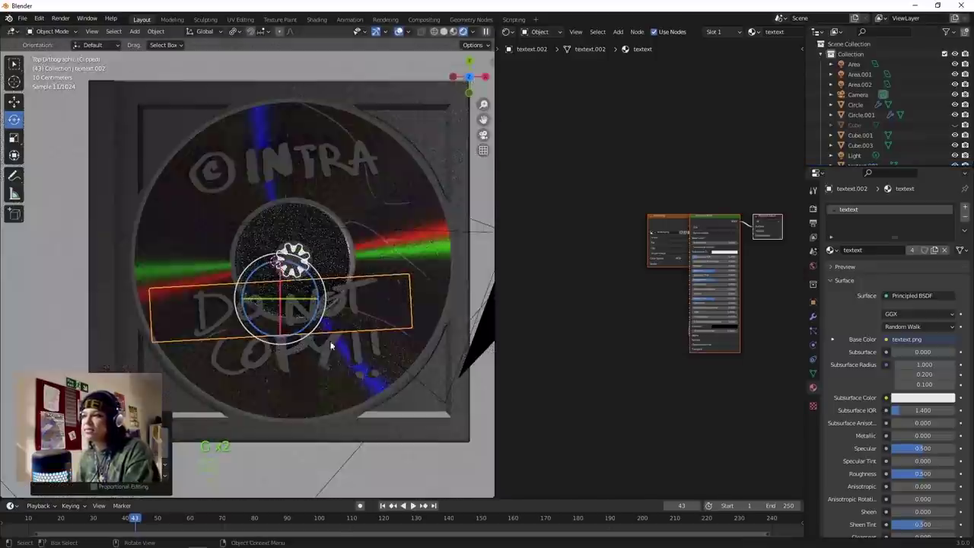
{"action": "left_click", "coordinate": [318, 364], "text": "shift"}
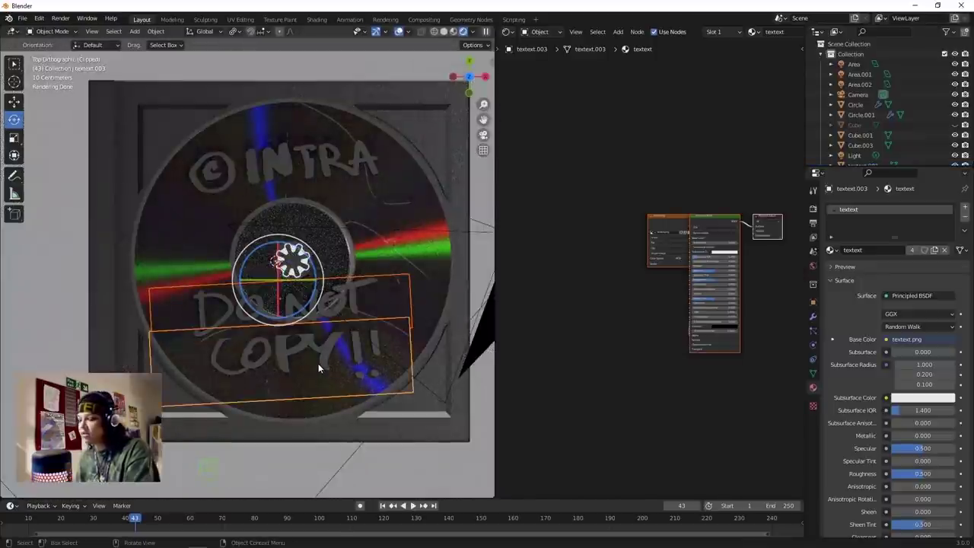
{"action": "left_click", "coordinate": [345, 295]}
{"action": "scroll", "coordinate": [339, 313], "scroll_direction": "up", "scroll_amount": 5}
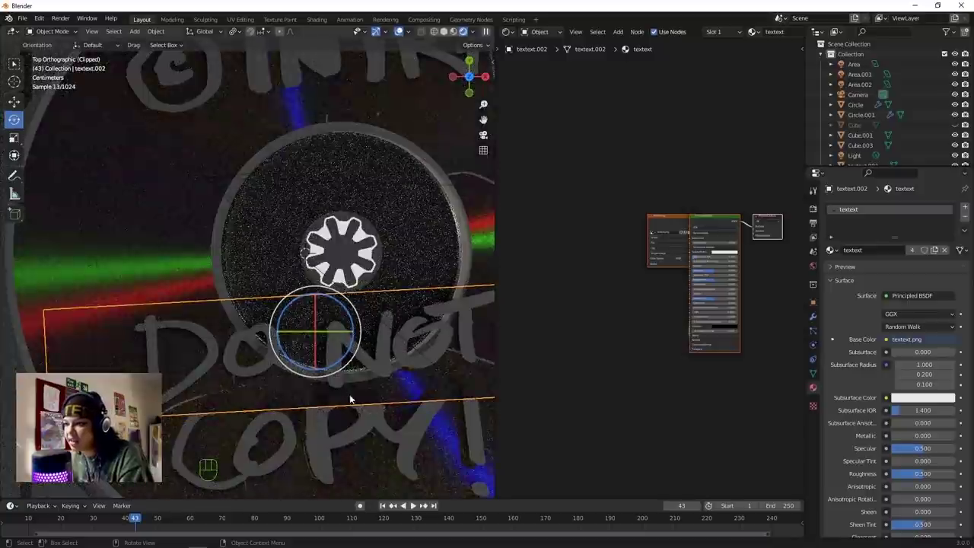
{"action": "key", "text": "g"}
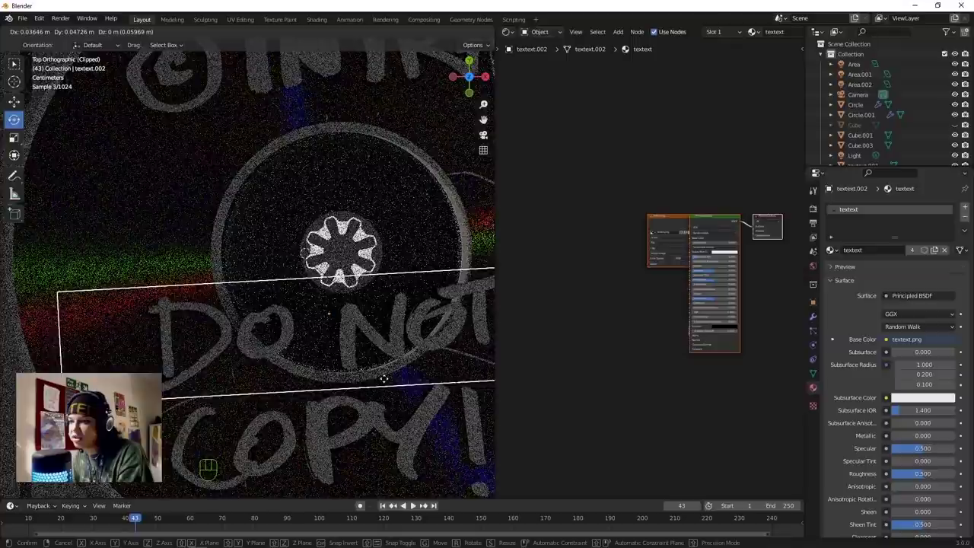
{"action": "left_click", "coordinate": [380, 382]}
{"action": "scroll", "coordinate": [358, 373], "scroll_direction": "down", "scroll_amount": 3}
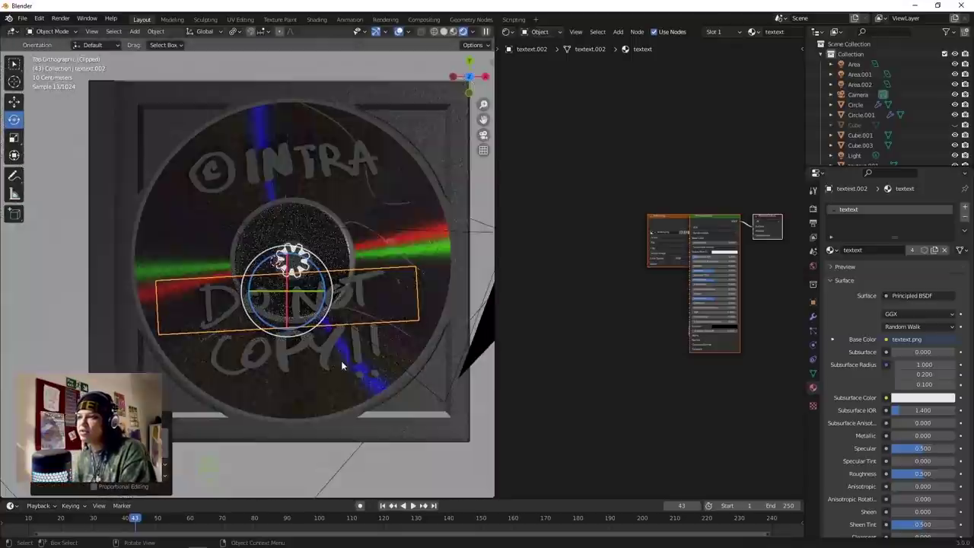
Join the DO NOT and COPY!! strips into a single object.
{"action": "key", "text": "shift+d"}
{"action": "left_click", "coordinate": [339, 349]}
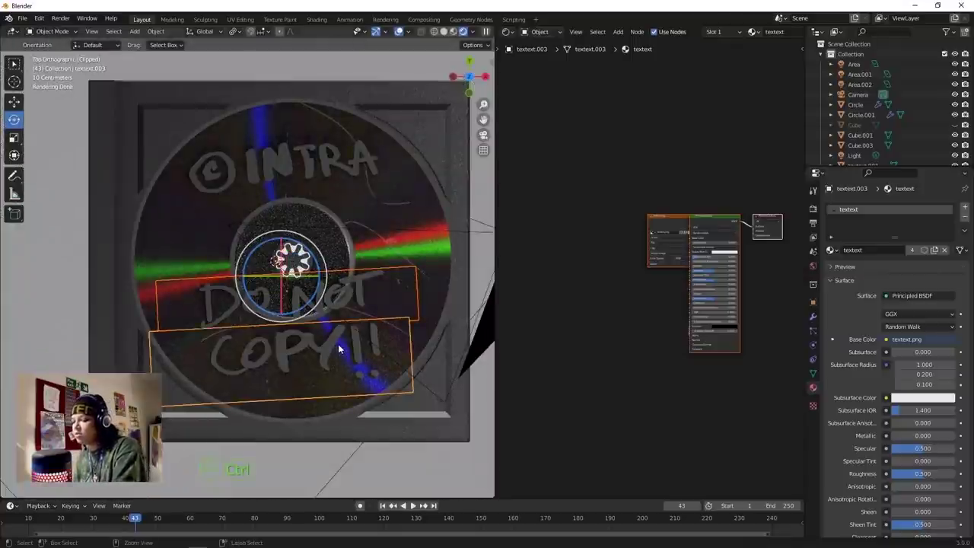
{"action": "key", "text": "ctrl+j"}
Scale down the joined DO NOT COPY!! lettering and move it into the area below the disc's hole.
{"action": "left_click_drag", "start_coordinate": [386, 342], "coordinate": [385, 340]}
{"action": "left_click", "coordinate": [385, 326]}
{"action": "left_click", "coordinate": [365, 298]}
{"action": "key", "text": "s"}
{"action": "left_click", "coordinate": [356, 303]}
{"action": "key", "text": "g"}
{"action": "left_click", "coordinate": [377, 361]}
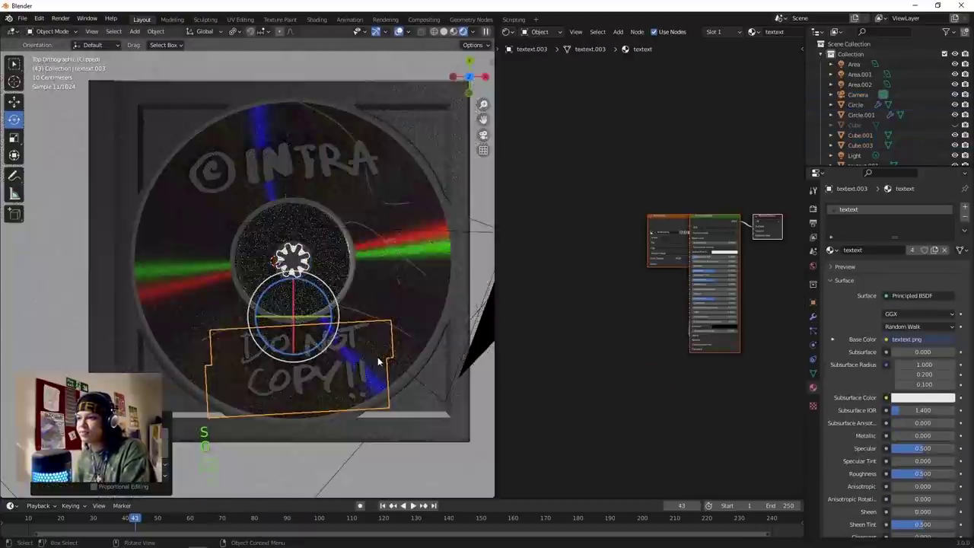
Select both lettering objects and lower them vertically until they rest on the disc's surface.
{"action": "left_click", "coordinate": [438, 322]}
{"action": "middle_click_drag", "start_coordinate": [375, 319], "coordinate": [354, 390]}
{"action": "left_click", "coordinate": [278, 350]}
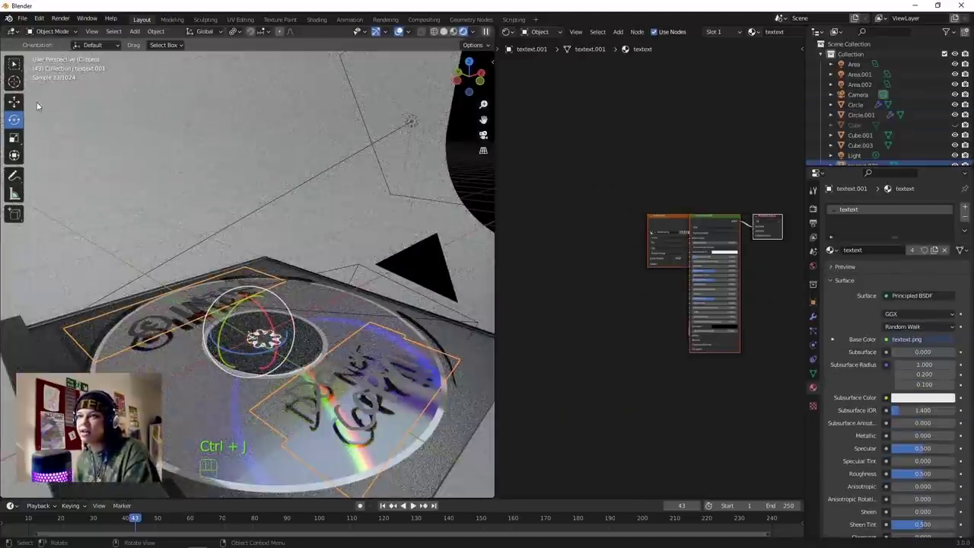
{"action": "key", "text": "g"}
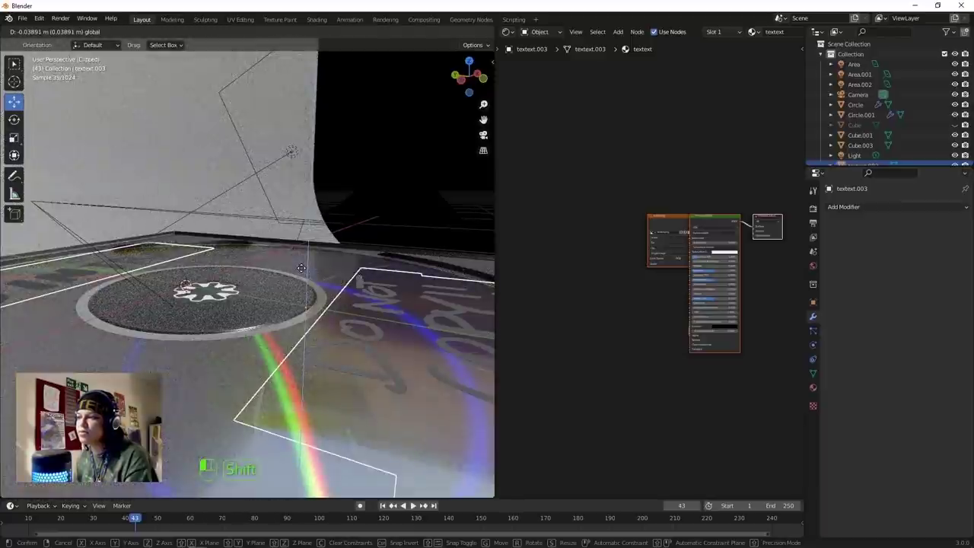
{"action": "left_click_drag", "start_coordinate": [300, 270], "coordinate": [300, 271], "text": "shift"}
{"action": "scroll", "coordinate": [206, 347], "scroll_direction": "down", "scroll_amount": 3}
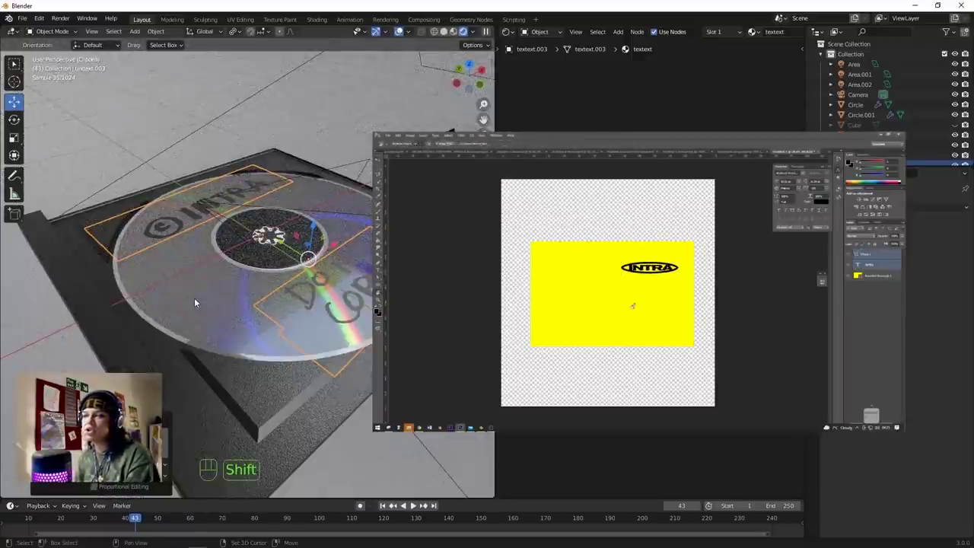
Parent both lettering objects to the disc using the Object option.
{"action": "left_click", "coordinate": [194, 297], "text": "shift"}
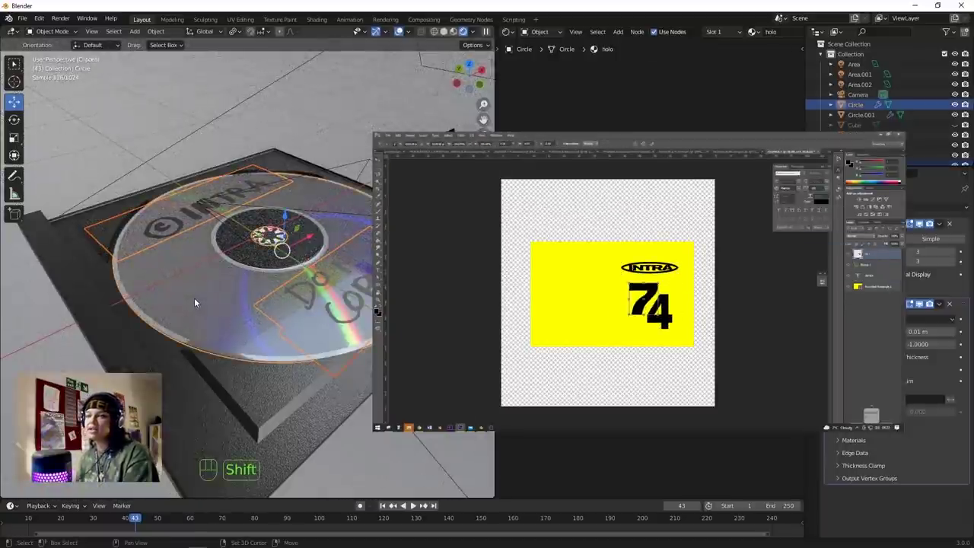
{"action": "key", "text": "ctrl+p"}
{"action": "key", "text": "ctrl+p"}
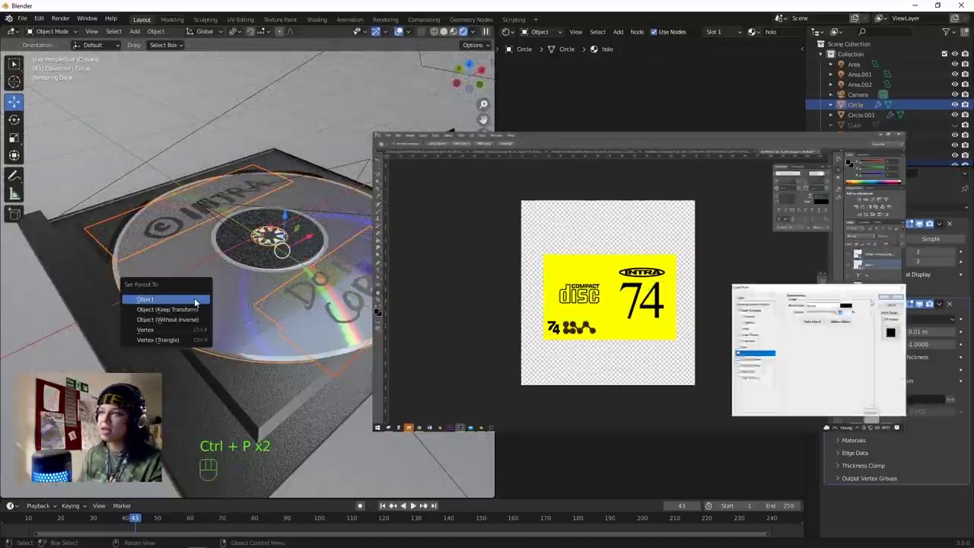
{"action": "left_click", "coordinate": [194, 300]}
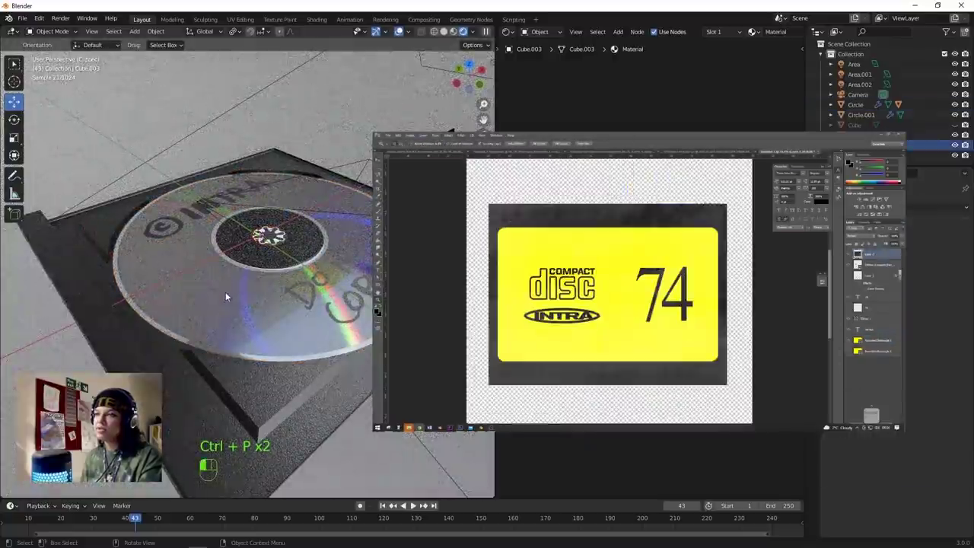
Try moving the disc to test that the lettering follows it, and undo the last change.
{"action": "left_click_drag", "start_coordinate": [194, 303], "coordinate": [251, 181]}
{"action": "scroll", "coordinate": [251, 256], "scroll_direction": "down", "scroll_amount": 3}
{"action": "middle_click_drag", "start_coordinate": [251, 257], "coordinate": [300, 254]}
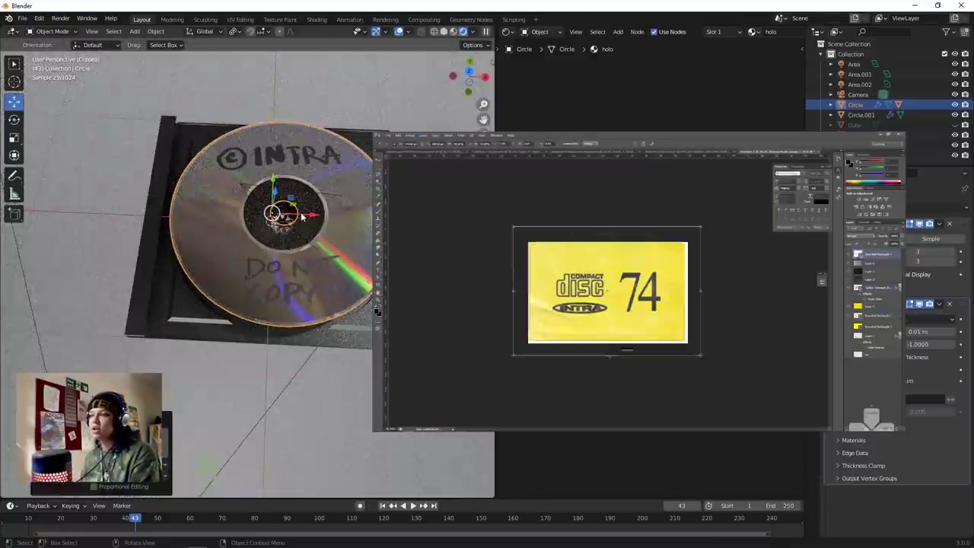
{"action": "key", "text": "ctrl+z"}
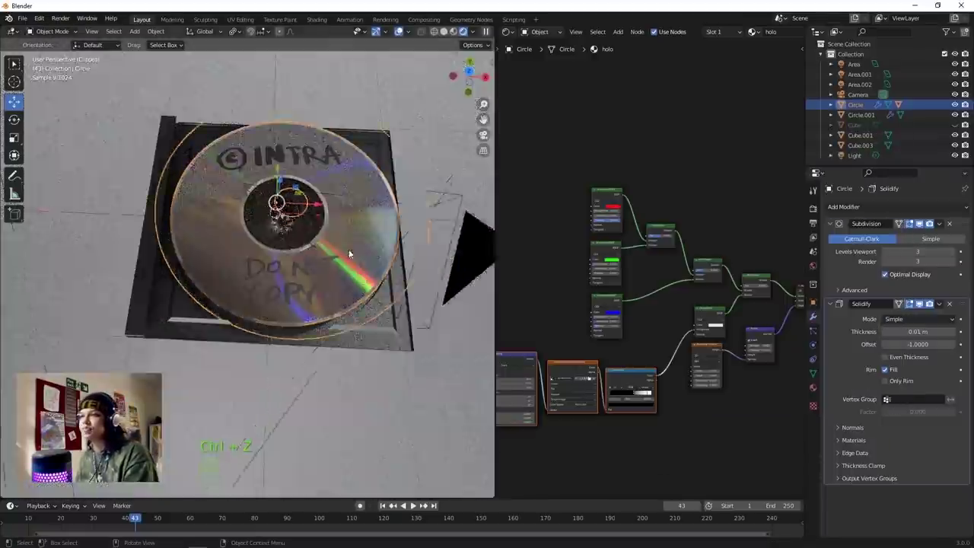
Lower the disc along the Z axis so it seats on the case's central hub.
{"action": "scroll", "coordinate": [350, 254], "scroll_direction": "up", "scroll_amount": 2}
{"action": "middle_click_drag", "start_coordinate": [424, 274], "coordinate": [435, 342], "text": "shift"}
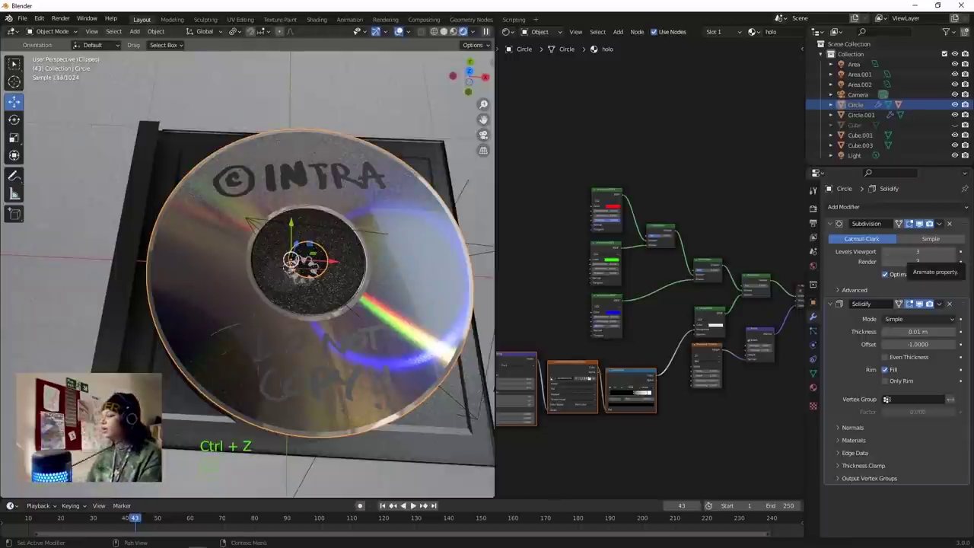
{"action": "scroll", "coordinate": [308, 299], "scroll_direction": "down", "scroll_amount": 2}
{"action": "middle_click_drag", "start_coordinate": [346, 296], "coordinate": [363, 239]}
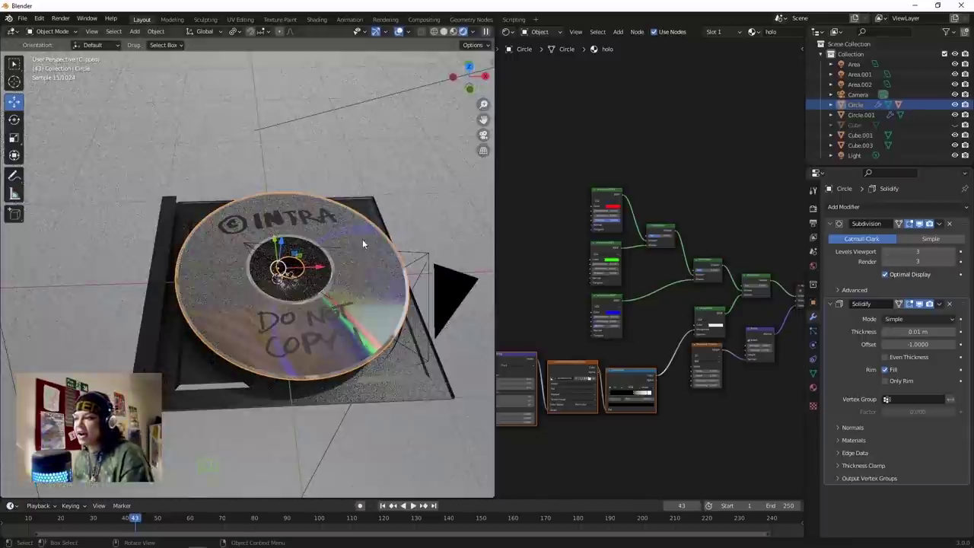
{"action": "middle_click_drag", "start_coordinate": [373, 340], "coordinate": [287, 279]}
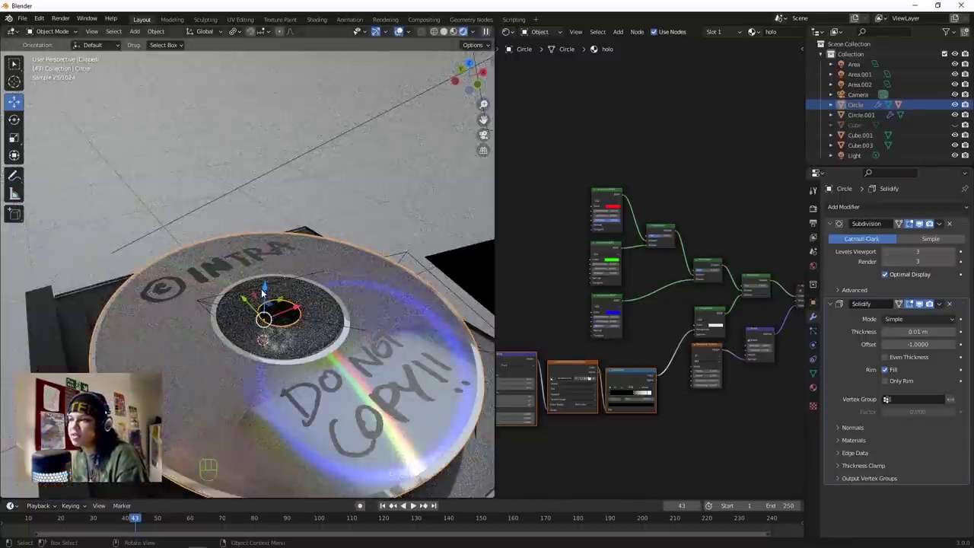
{"action": "key", "text": "g"}
{"action": "key", "text": "z"}
{"action": "left_click_drag", "start_coordinate": [265, 320], "coordinate": [266, 322]}
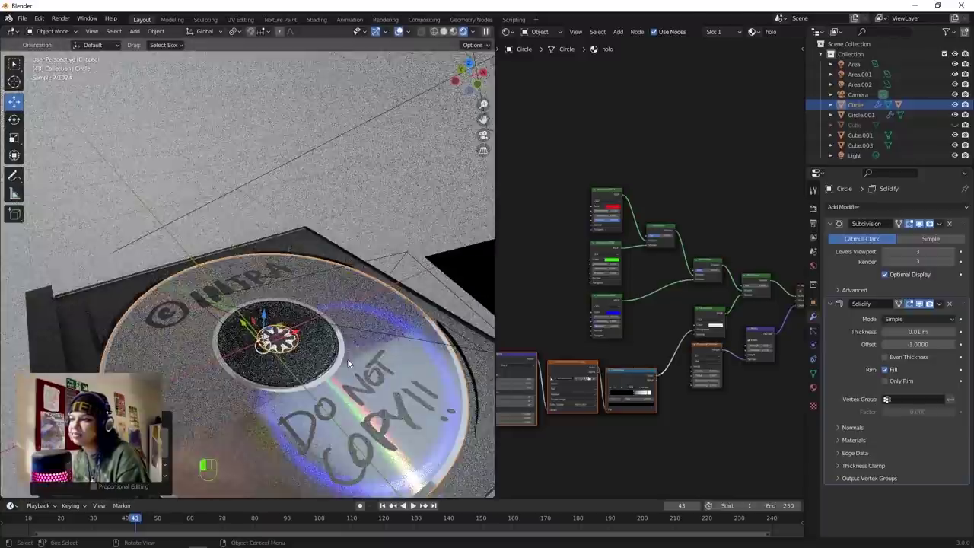
{"action": "scroll", "coordinate": [347, 358], "scroll_direction": "down", "scroll_amount": 2}
{"action": "middle_click_drag", "start_coordinate": [347, 358], "coordinate": [328, 381]}
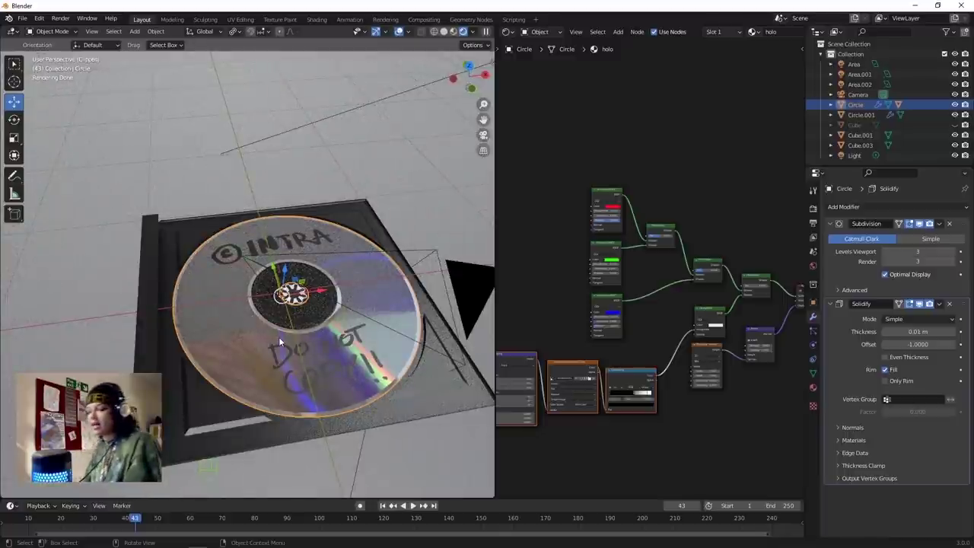
Unhide the transparent case lid and inspect the disc through it.
{"action": "key", "text": "alt+h"}
{"action": "left_click", "coordinate": [326, 287]}
{"action": "middle_click_drag", "start_coordinate": [326, 287], "coordinate": [330, 310]}
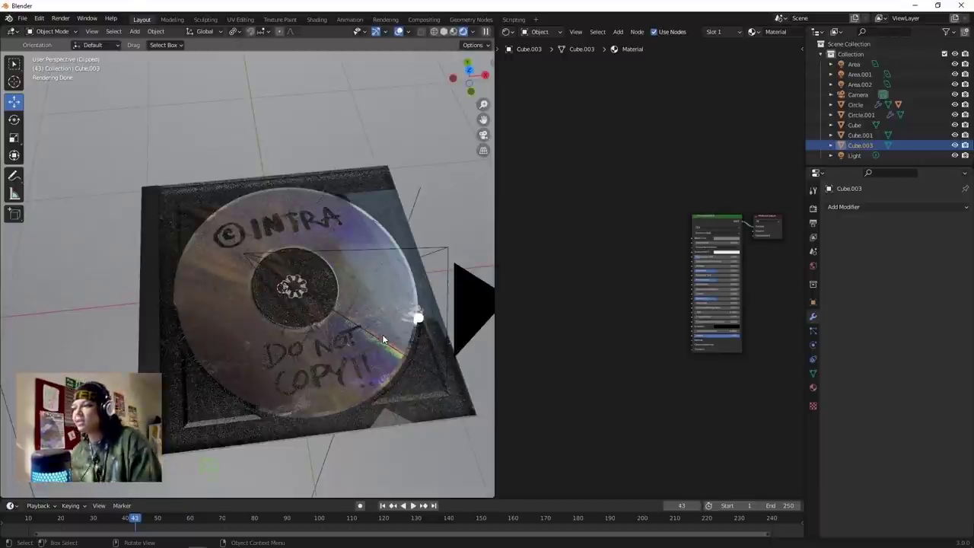
{"action": "scroll", "coordinate": [318, 305], "scroll_direction": "up", "scroll_amount": 2}
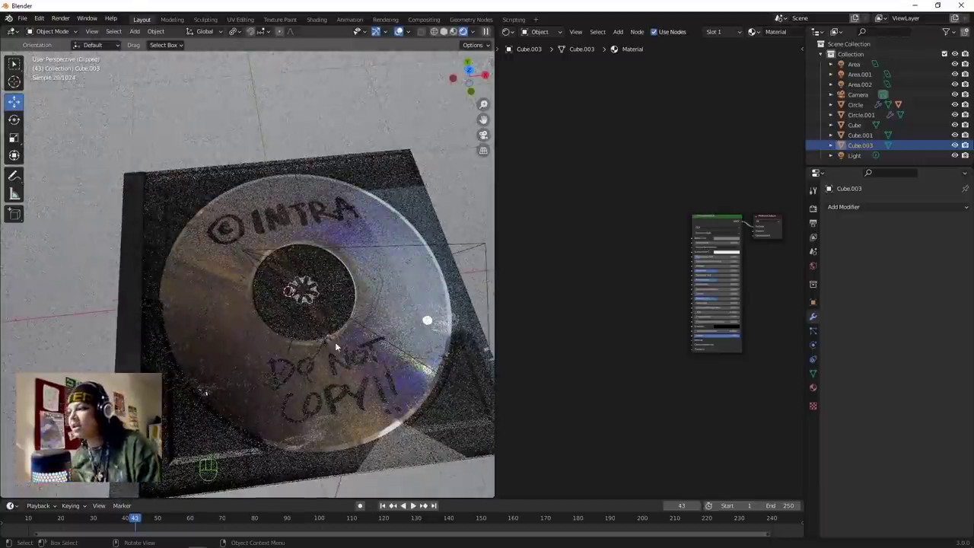
{"action": "scroll", "coordinate": [219, 317], "scroll_direction": "up", "scroll_amount": 2}
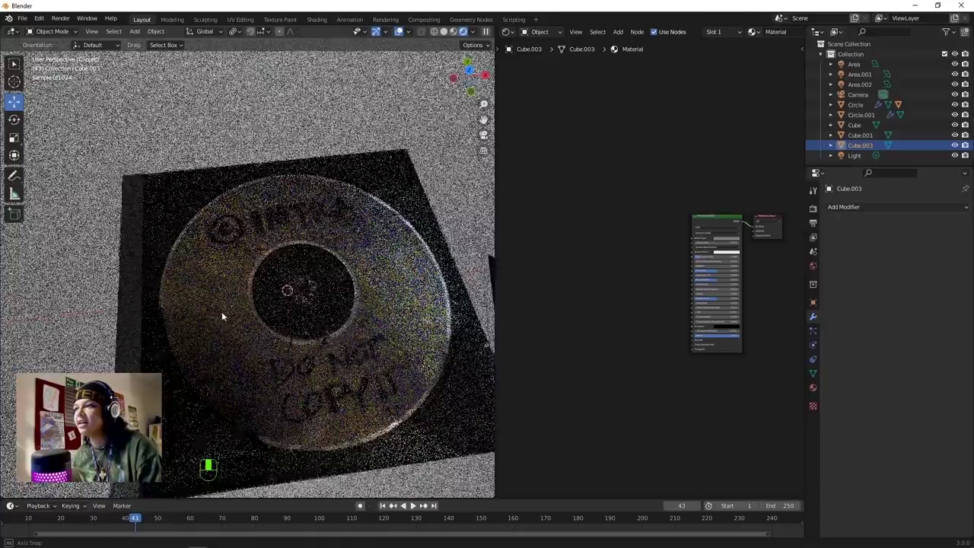
Import sticker 1.png from the Desktop as an image plane.
{"action": "scroll", "coordinate": [248, 300], "scroll_direction": "down", "scroll_amount": 8}
{"action": "key", "text": "shift+a"}
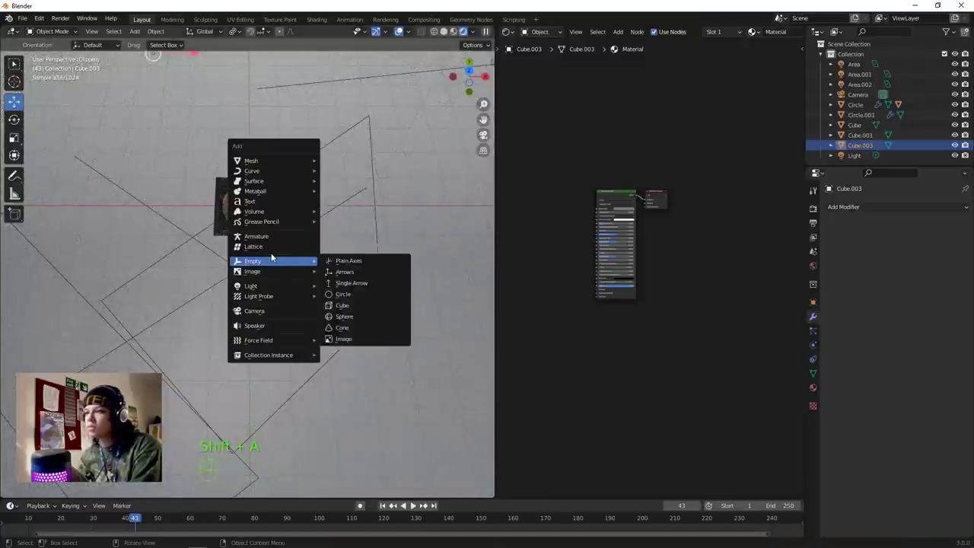
{"action": "left_click", "coordinate": [332, 294]}
{"action": "left_click", "coordinate": [257, 254]}
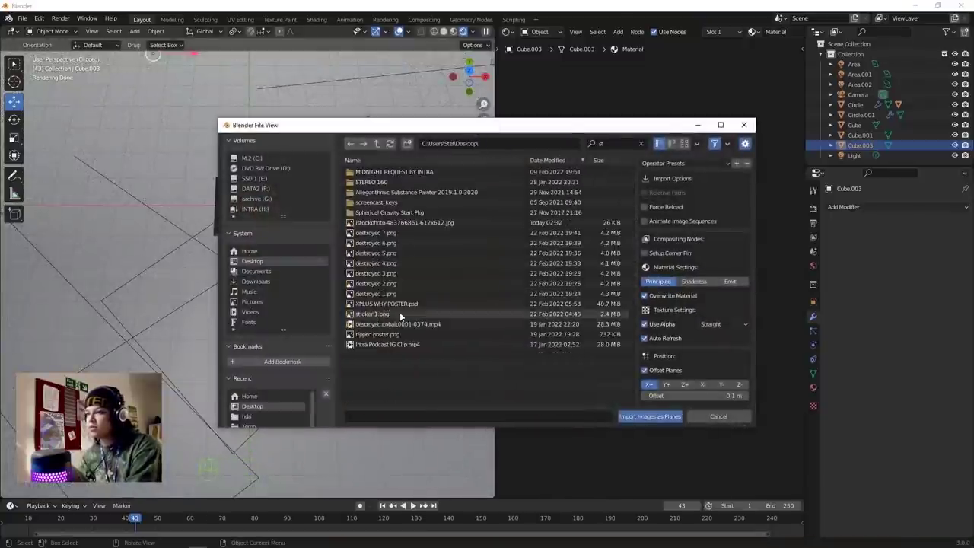
{"action": "double_click", "coordinate": [400, 312]}
Rotate the sticker plane 90 degrees so it lies flat over the CD case.
{"action": "scroll", "coordinate": [297, 235], "scroll_direction": "up", "scroll_amount": 3}
{"action": "middle_click_drag", "start_coordinate": [298, 235], "coordinate": [424, 265]}
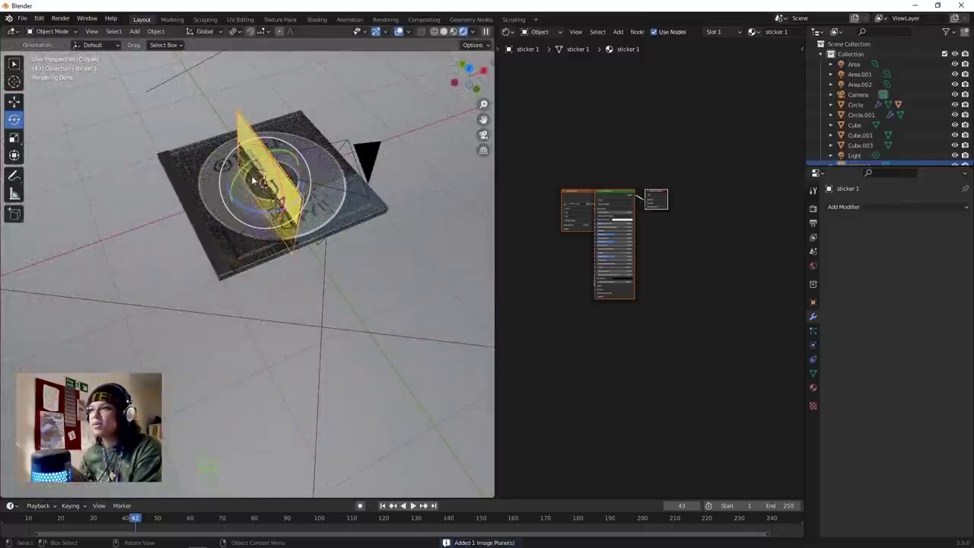
{"action": "scroll", "coordinate": [252, 180], "scroll_direction": "up", "scroll_amount": 2}
{"action": "left_click_drag", "start_coordinate": [251, 159], "coordinate": [297, 195]}
{"action": "key", "text": "ctrl+z"}
{"action": "key", "text": "ctrl+z"}
{"action": "type", "text": "90"}
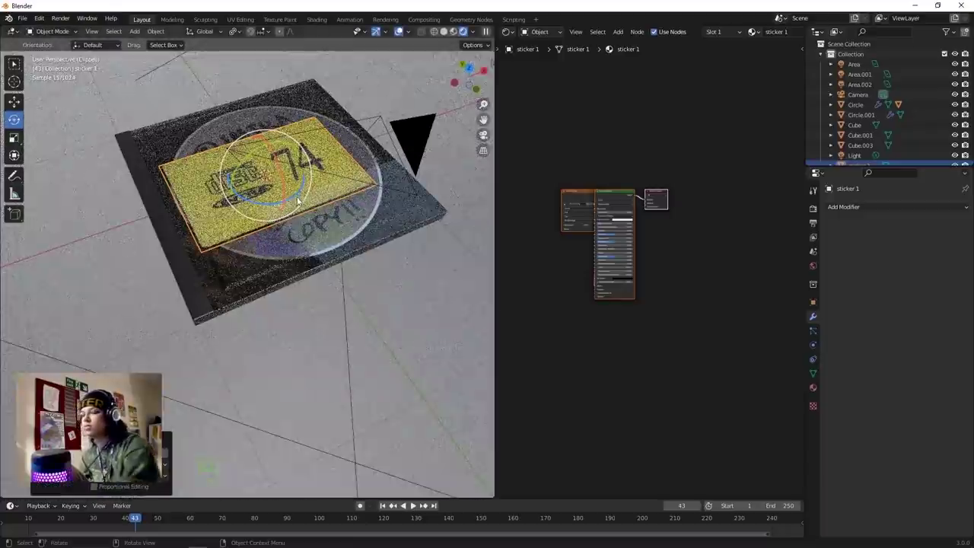
Scale the sticker plane down in top view and move it along X toward the outer side of the CD case.
{"action": "key", "text": "KP_7"}
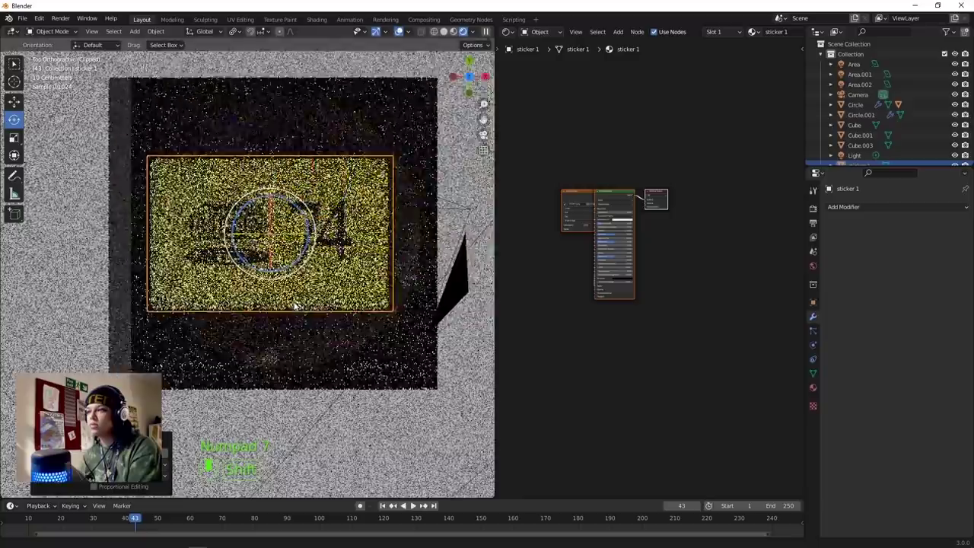
{"action": "key", "text": "s"}
{"action": "left_click", "coordinate": [340, 283]}
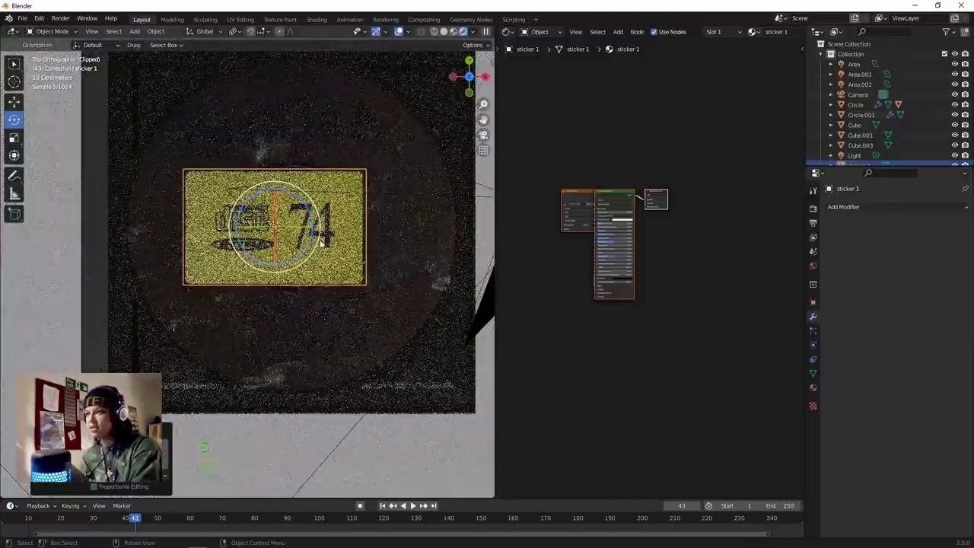
{"action": "left_click_drag", "start_coordinate": [319, 229], "coordinate": [412, 229]}
{"action": "scroll", "coordinate": [445, 279], "scroll_direction": "up", "scroll_amount": 2}
{"action": "middle_click_drag", "start_coordinate": [436, 344], "coordinate": [322, 342], "text": "shift"}
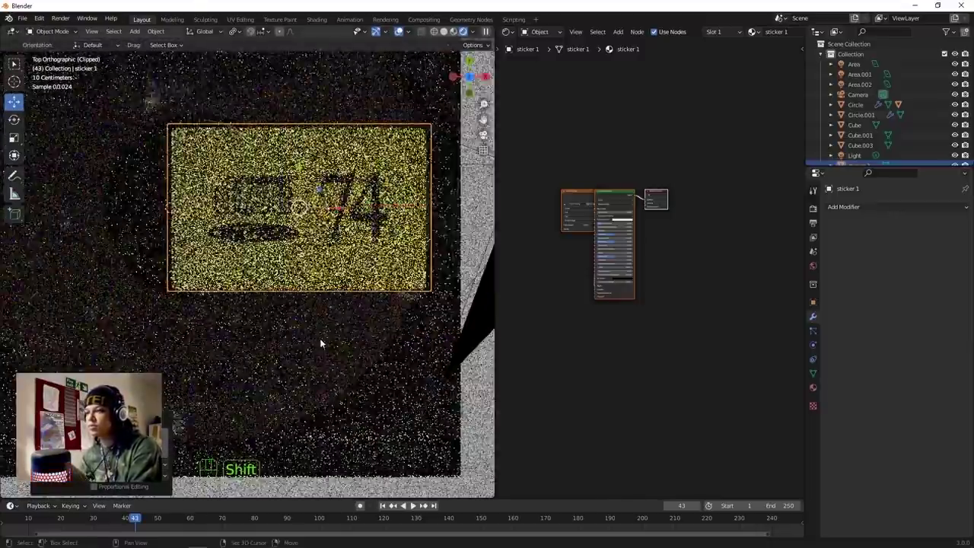
Shrink the sticker slightly more, to about 0.91 scale, and nudge it further along X within the case outline.
{"action": "scroll", "coordinate": [322, 342], "scroll_direction": "down", "scroll_amount": 2}
{"action": "key", "text": "s"}
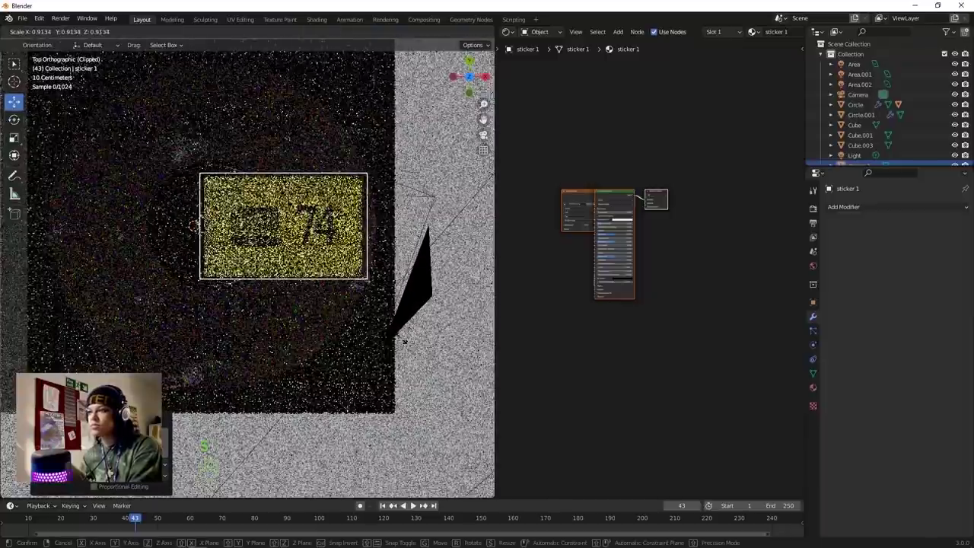
{"action": "left_click", "coordinate": [399, 336]}
{"action": "left_click_drag", "start_coordinate": [320, 229], "coordinate": [335, 229]}
{"action": "left_click", "coordinate": [283, 316]}
Lower the sticker along the Z axis in small adjustments so it rests just on the lid's surface.
{"action": "middle_click_drag", "start_coordinate": [283, 316], "coordinate": [293, 246]}
{"action": "left_click", "coordinate": [244, 214]}
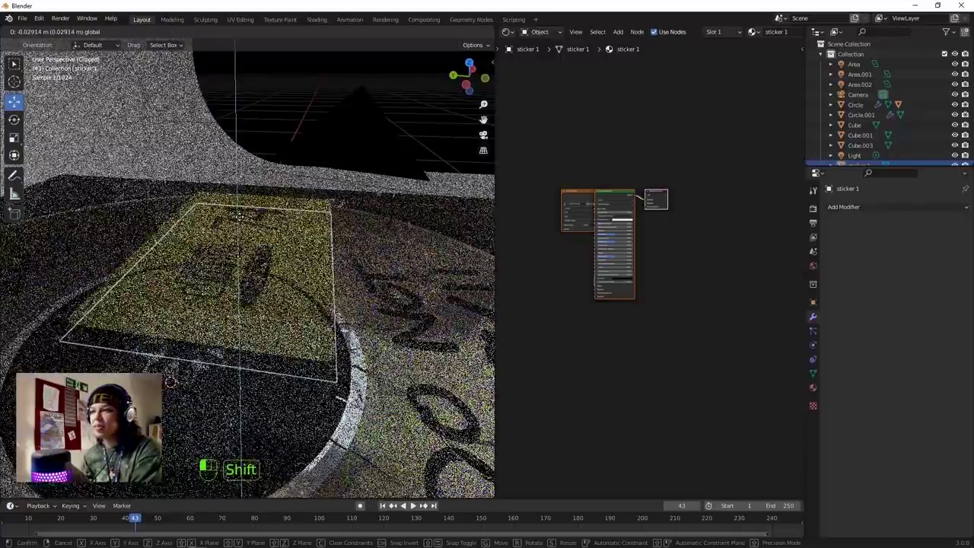
{"action": "left_click", "coordinate": [239, 216]}
{"action": "middle_click_drag", "start_coordinate": [244, 222], "coordinate": [264, 242]}
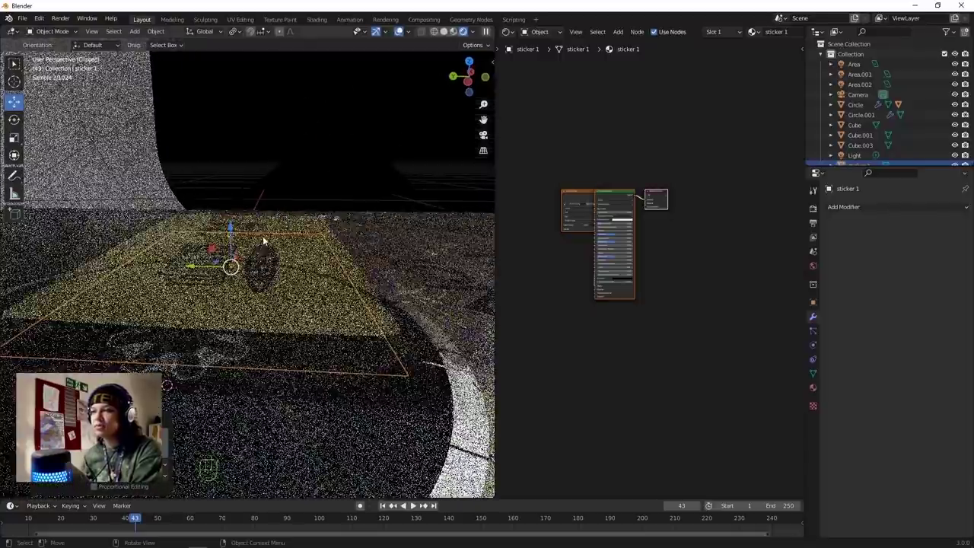
{"action": "left_click_drag", "start_coordinate": [230, 234], "coordinate": [231, 235]}
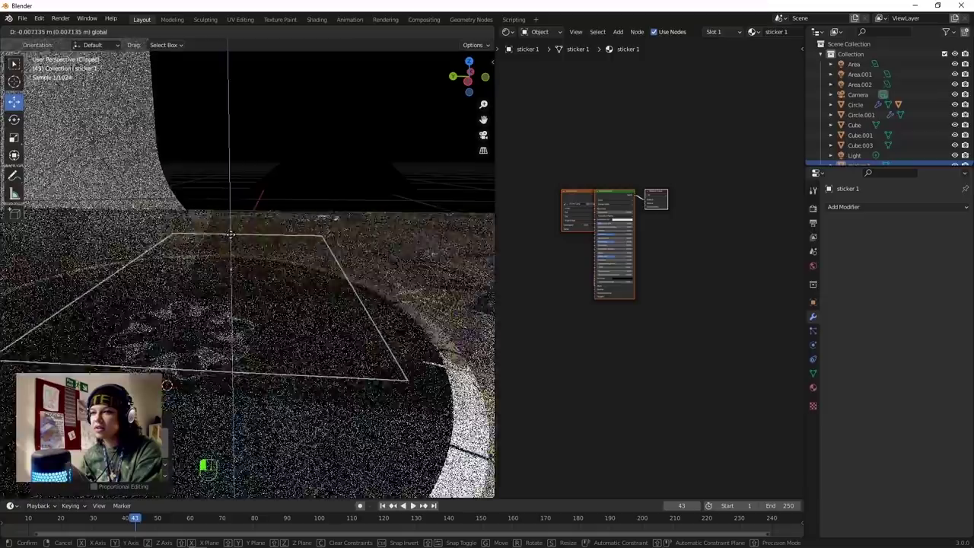
{"action": "middle_click_drag", "start_coordinate": [227, 241], "coordinate": [228, 231]}
{"action": "mouse_move", "coordinate": [228, 230]}
{"action": "left_mouse_down", "text": "shift"}
{"action": "mouse_move", "coordinate": [233, 199]}
{"action": "mouse_move", "coordinate": [238, 216]}
{"action": "left_mouse_up", "text": "shift"}
{"action": "left_click", "coordinate": [238, 215]}
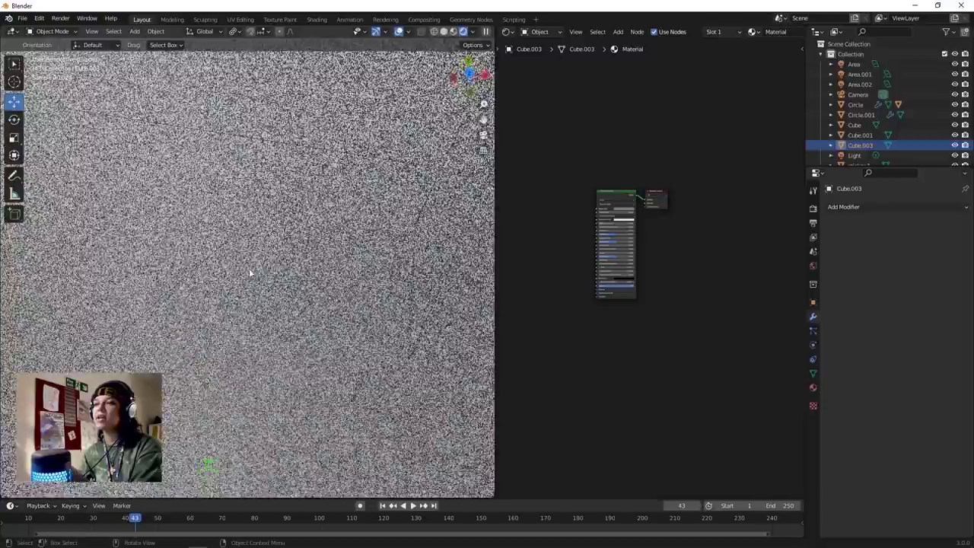
Examine the sticker's placement over the disc and lid from close up.
{"action": "middle_click_drag", "start_coordinate": [249, 270], "coordinate": [309, 303]}
{"action": "key", "text": "KP_Decimal"}
{"action": "scroll", "coordinate": [221, 259], "scroll_direction": "up", "scroll_amount": 7}
{"action": "scroll", "coordinate": [194, 241], "scroll_direction": "up", "scroll_amount": 4}
{"action": "scroll", "coordinate": [195, 244], "scroll_direction": "up", "scroll_amount": 6}
{"action": "middle_click_drag", "start_coordinate": [195, 243], "coordinate": [272, 279], "text": "shift"}
{"action": "scroll", "coordinate": [272, 278], "scroll_direction": "down", "scroll_amount": 3}
{"action": "middle_click_drag", "start_coordinate": [344, 231], "coordinate": [302, 257], "text": "shift"}
{"action": "scroll", "coordinate": [302, 257], "scroll_direction": "up", "scroll_amount": 2}
{"action": "scroll", "coordinate": [303, 258], "scroll_direction": "up", "scroll_amount": 5}
Select the sticker and spread out its material nodes, moving the sticker 1.png texture away from the Principled BSDF.
{"action": "left_click", "coordinate": [396, 228]}
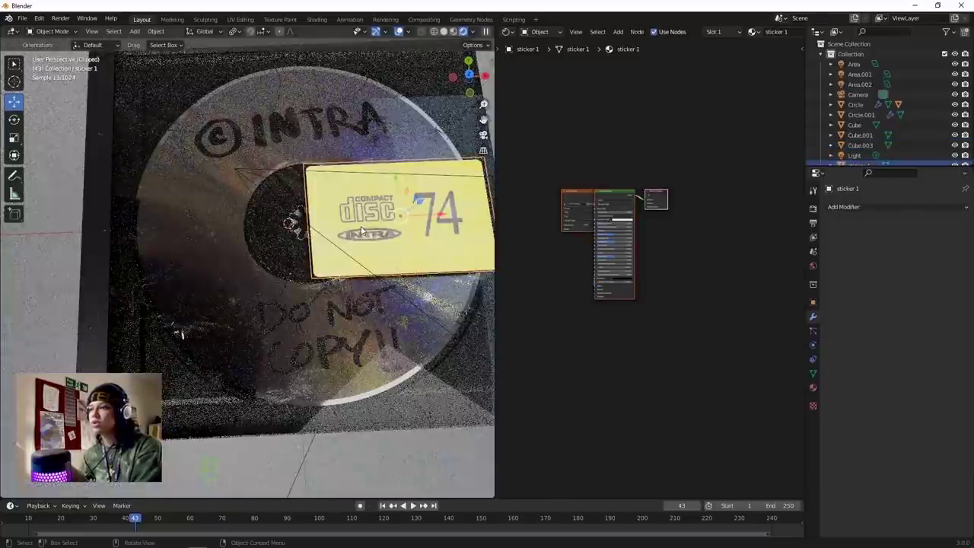
{"action": "middle_click_drag", "start_coordinate": [395, 229], "coordinate": [327, 252], "text": "shift"}
{"action": "middle_click_drag", "start_coordinate": [594, 302], "coordinate": [630, 308]}
{"action": "scroll", "coordinate": [630, 308], "scroll_direction": "up", "scroll_amount": 1}
{"action": "left_click_drag", "start_coordinate": [606, 191], "coordinate": [528, 201]}
{"action": "scroll", "coordinate": [609, 301], "scroll_direction": "up", "scroll_amount": 3}
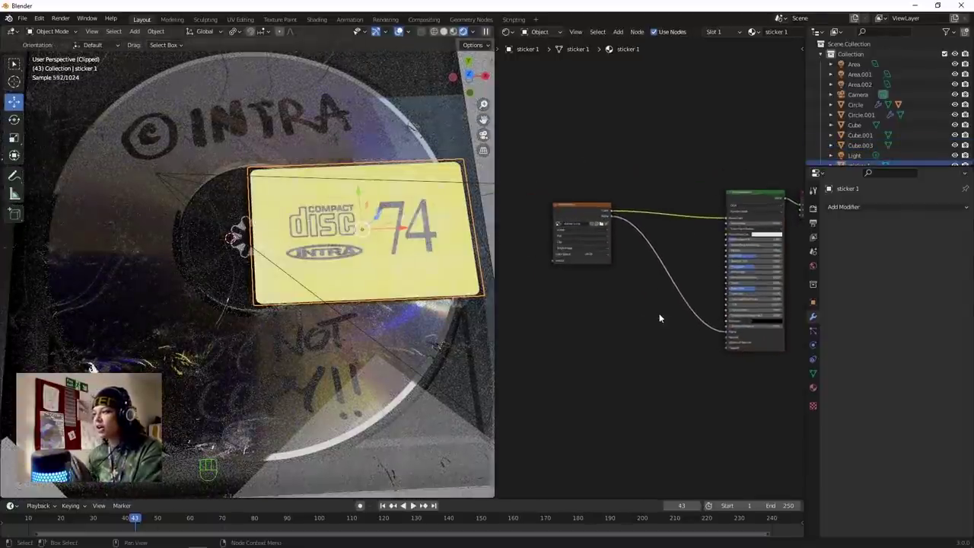
{"action": "scroll", "coordinate": [616, 278], "scroll_direction": "up", "scroll_amount": 2}
{"action": "left_click_drag", "start_coordinate": [558, 176], "coordinate": [574, 187]}
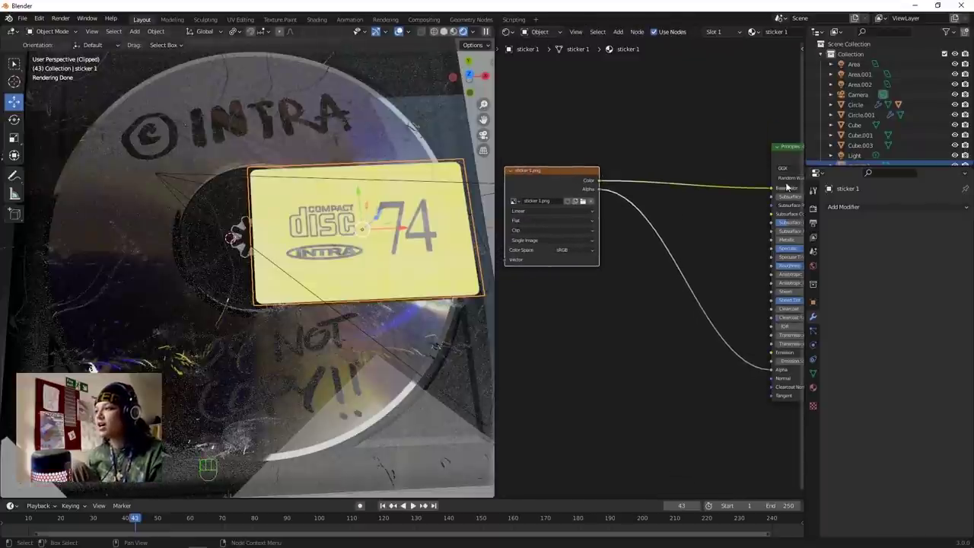
Temporarily disconnect the sticker texture's Alpha from the Principled BSDF to compare the rounded corners, and restore the link.
{"action": "left_click_drag", "start_coordinate": [772, 371], "coordinate": [750, 376]}
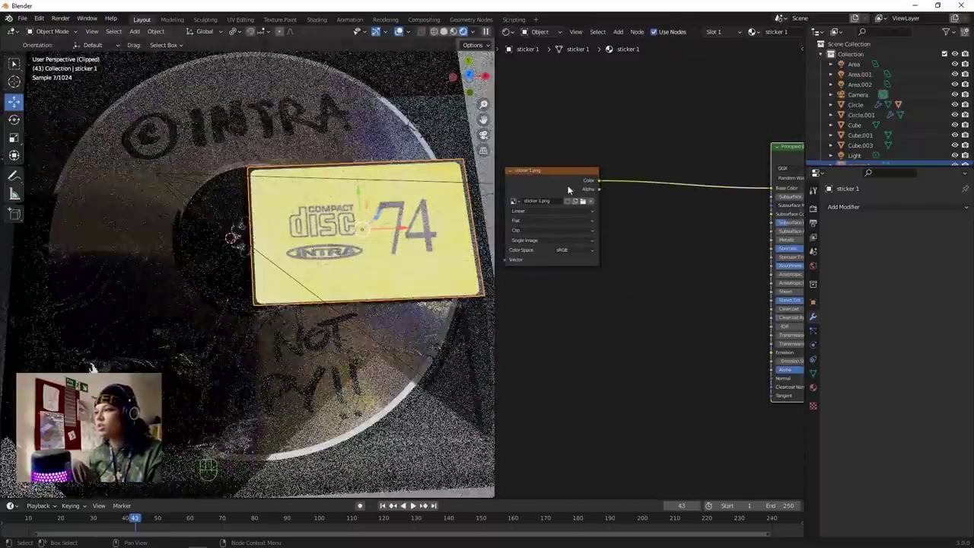
{"action": "scroll", "coordinate": [267, 148], "scroll_direction": "up", "scroll_amount": 2}
{"action": "left_click", "coordinate": [261, 162]}
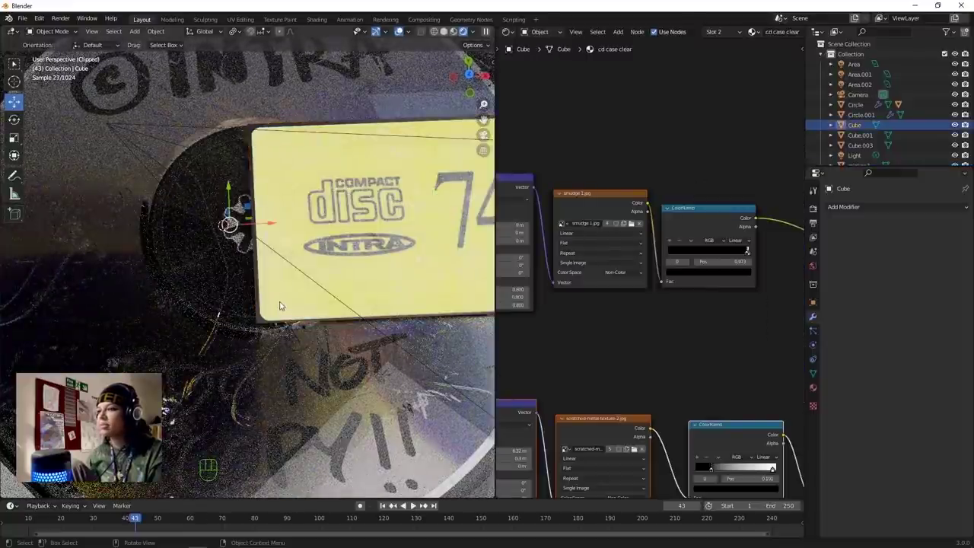
{"action": "left_click", "coordinate": [373, 175]}
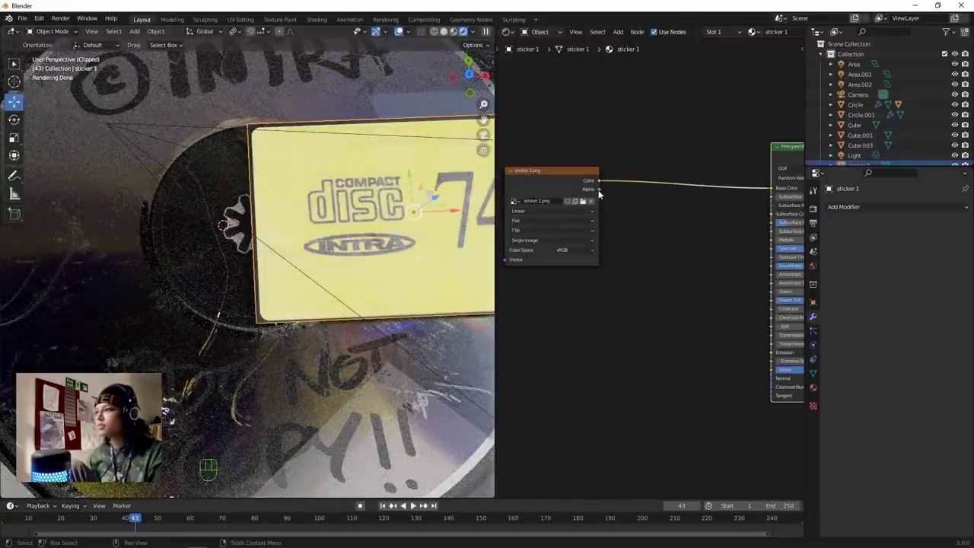
{"action": "left_click_drag", "start_coordinate": [778, 392], "coordinate": [773, 370]}
{"action": "scroll", "coordinate": [388, 111], "scroll_direction": "down", "scroll_amount": 2}
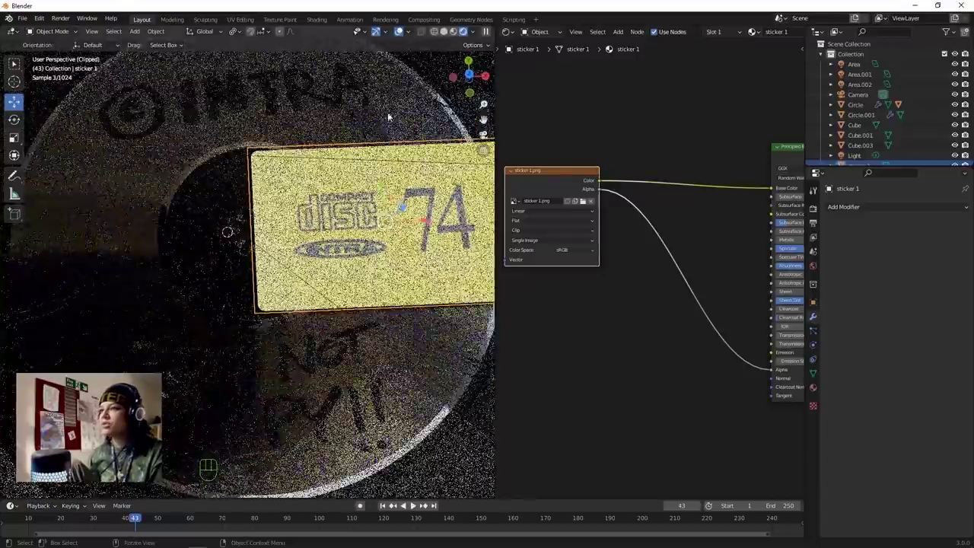
{"action": "left_click", "coordinate": [391, 110]}
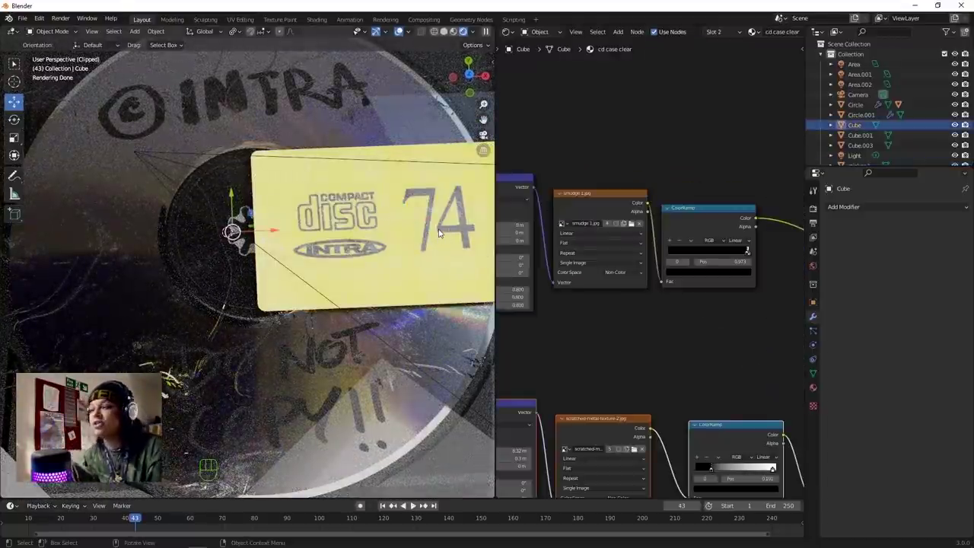
{"action": "scroll", "coordinate": [335, 400], "scroll_direction": "down", "scroll_amount": 2}
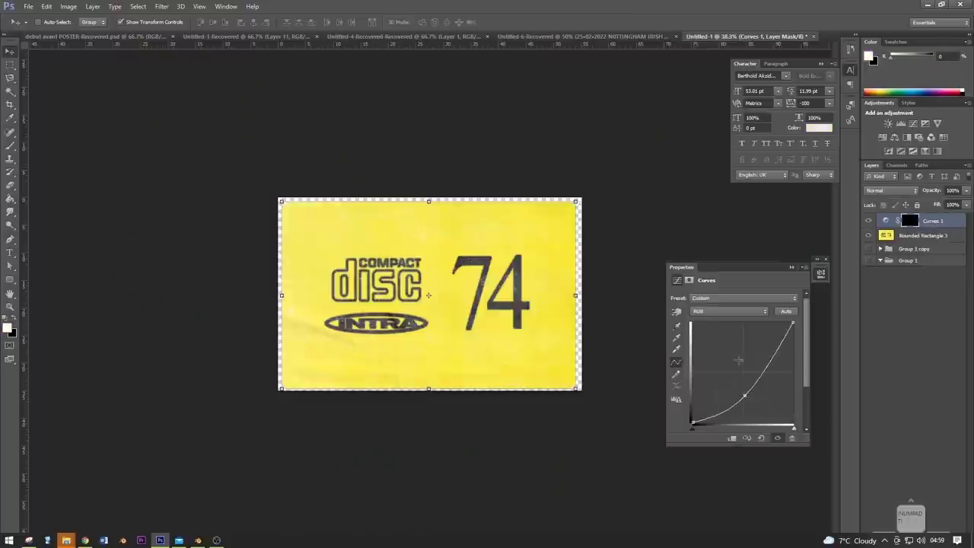
Switch to Photoshop and hide the yellow and texture layers of the sticker, leaving the black logo on the white Rounded Rectangle 4.
{"action": "left_click", "coordinate": [908, 220]}
{"action": "key", "text": "ctrl+0"}
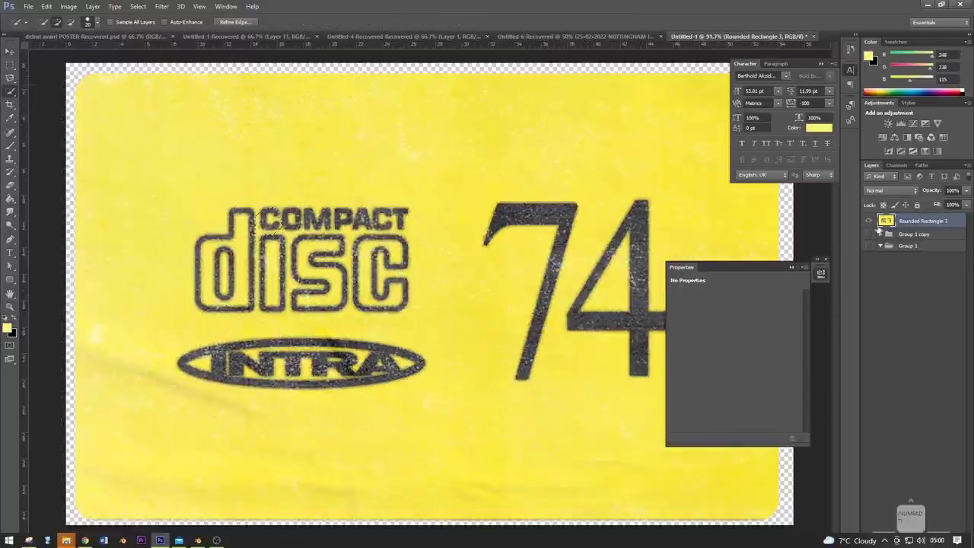
{"action": "left_click", "coordinate": [869, 221]}
{"action": "left_click", "coordinate": [880, 234]}
{"action": "left_click", "coordinate": [869, 234]}
{"action": "left_click", "coordinate": [868, 312]}
{"action": "left_click_drag", "start_coordinate": [869, 346], "coordinate": [870, 384]}
{"action": "left_click_drag", "start_coordinate": [868, 296], "coordinate": [868, 266]}
{"action": "left_click", "coordinate": [868, 250]}
Open the Save As dialog for the black-and-white sticker artwork and list the available file formats.
{"action": "key", "text": "z"}
{"action": "left_click_drag", "start_coordinate": [487, 249], "coordinate": [423, 249]}
{"action": "key", "text": "ctrl+shift+s"}
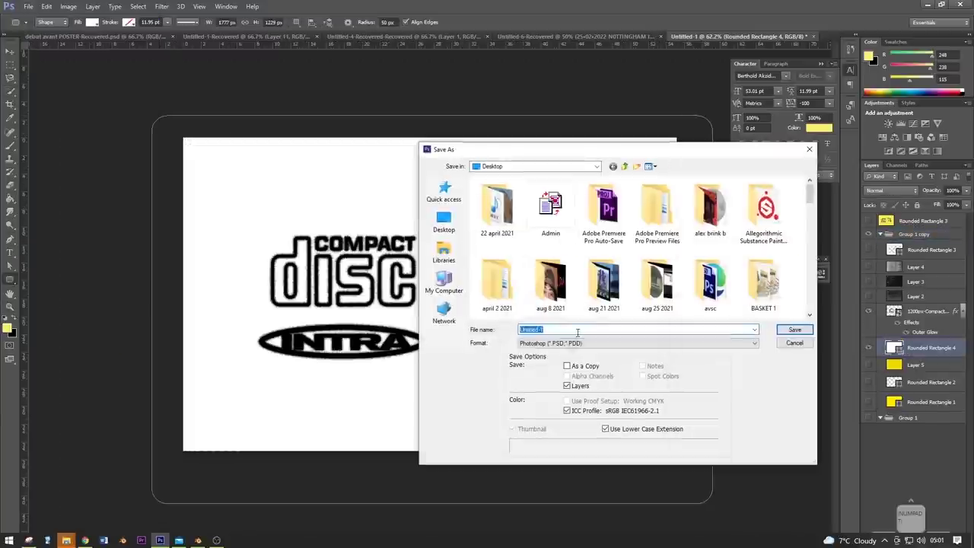
{"action": "left_click", "coordinate": [594, 342]}
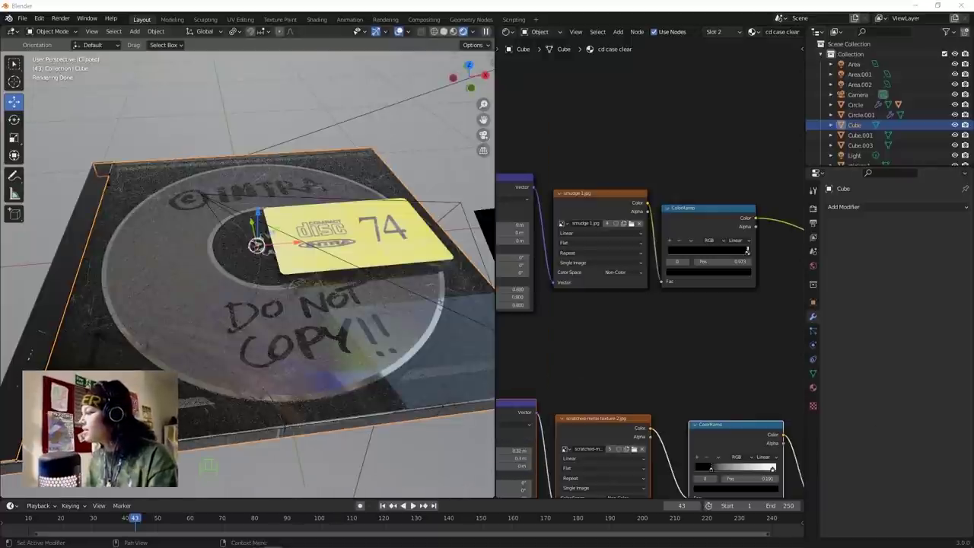
Switch back to Blender, duplicate the sticker's image texture node, and load ROUGHNESS MAP.png into the copy.
{"action": "scroll", "coordinate": [650, 339], "scroll_direction": "down", "scroll_amount": 3}
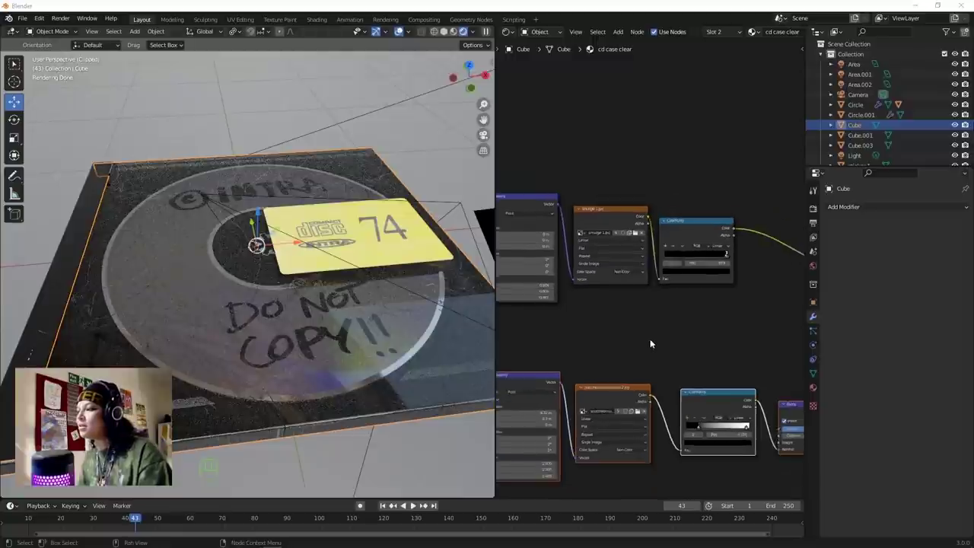
{"action": "left_click", "coordinate": [371, 252]}
{"action": "middle_click_drag", "start_coordinate": [660, 284], "coordinate": [633, 329]}
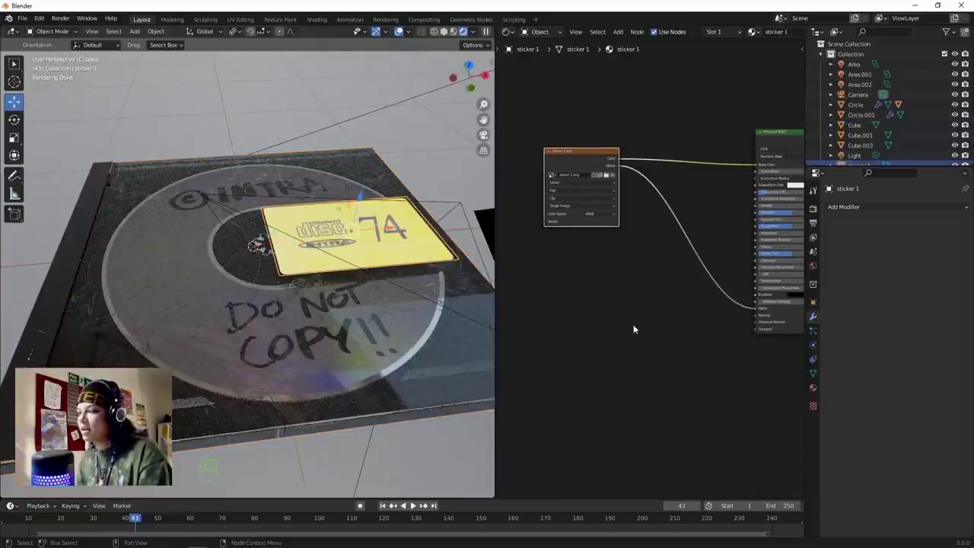
{"action": "key", "text": "shift+d"}
{"action": "left_click", "coordinate": [586, 259]}
{"action": "scroll", "coordinate": [590, 270], "scroll_direction": "up", "scroll_amount": 1}
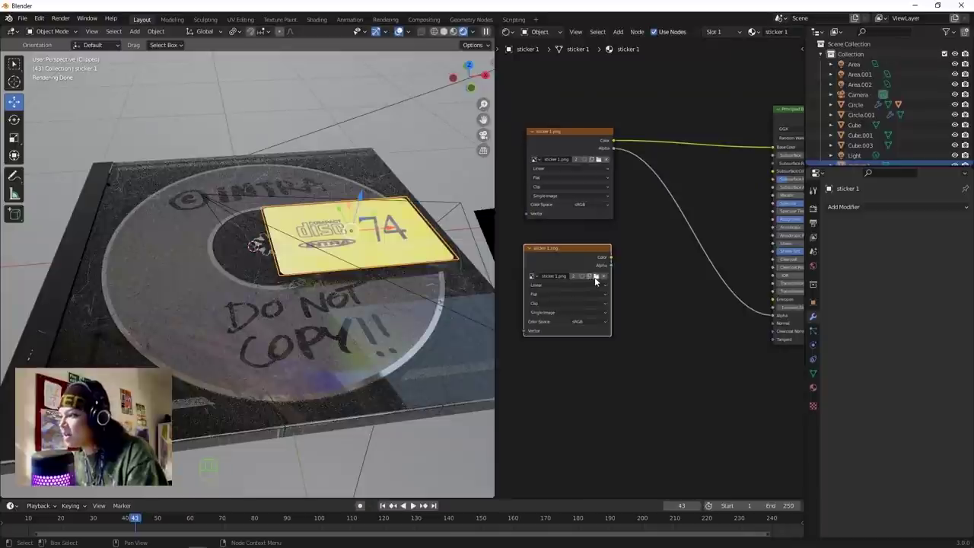
{"action": "left_click", "coordinate": [596, 279]}
{"action": "type", "text": "map"}
{"action": "double_click", "coordinate": [470, 171]}
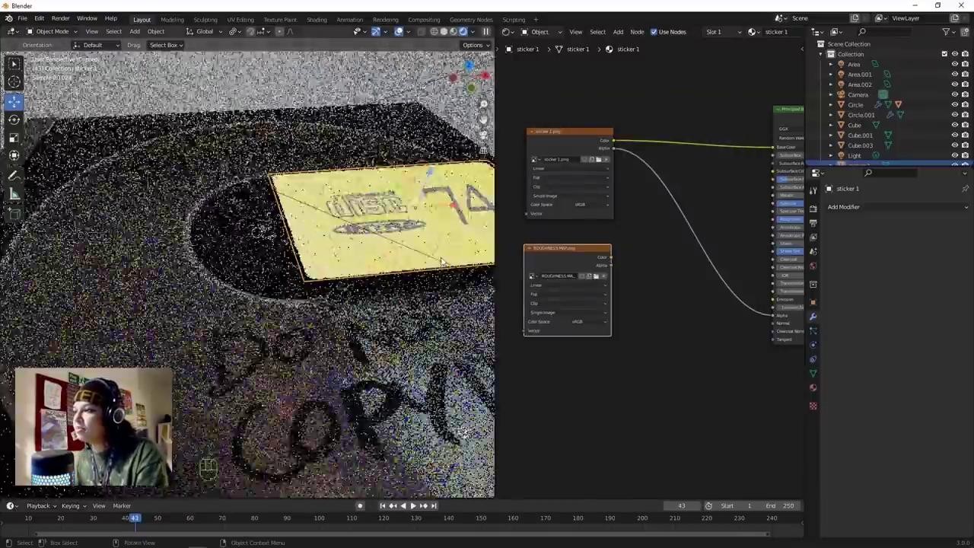
Set the roughness map texture's color space to Non-Color.
{"action": "middle_click_drag", "start_coordinate": [441, 261], "coordinate": [479, 293], "text": "shift"}
{"action": "scroll", "coordinate": [415, 284], "scroll_direction": "up", "scroll_amount": 2}
{"action": "left_click", "coordinate": [587, 323]}
{"action": "scroll", "coordinate": [596, 281], "scroll_direction": "up", "scroll_amount": 3}
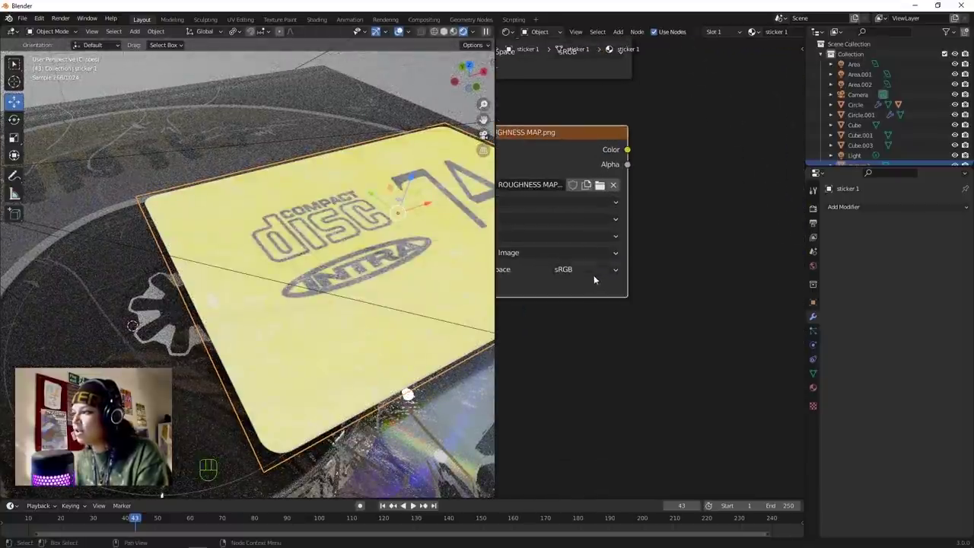
{"action": "left_click", "coordinate": [593, 332]}
{"action": "middle_click_drag", "start_coordinate": [656, 299], "coordinate": [700, 312]}
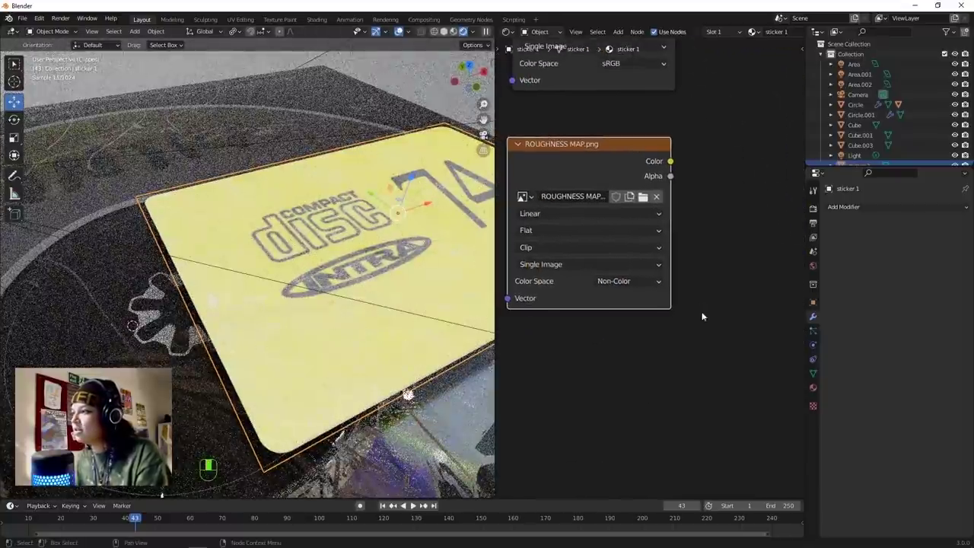
Connect the roughness map's Color output to the Roughness input of the sticker's Principled BSDF.
{"action": "scroll", "coordinate": [639, 267], "scroll_direction": "down", "scroll_amount": 2}
{"action": "middle_click_drag", "start_coordinate": [666, 195], "coordinate": [573, 244]}
{"action": "scroll", "coordinate": [572, 247], "scroll_direction": "down", "scroll_amount": 2}
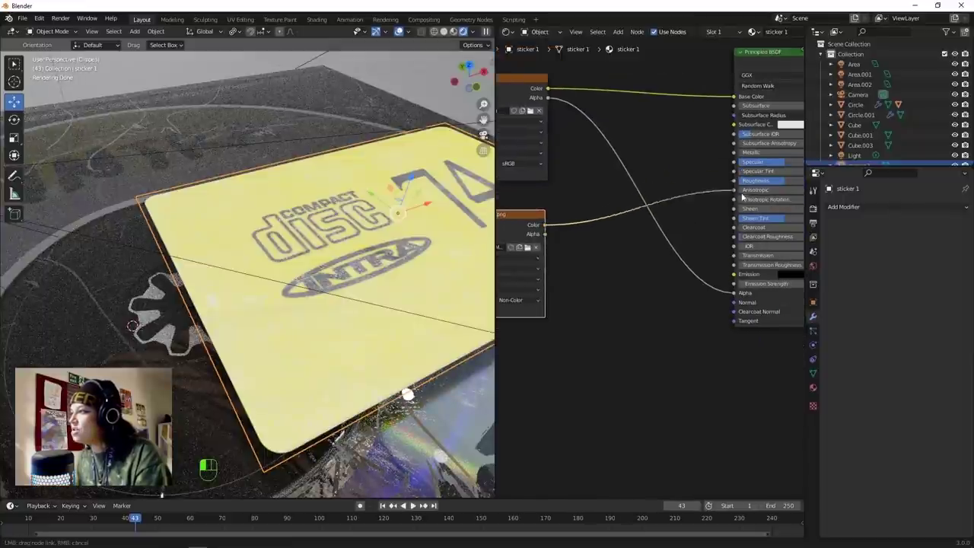
{"action": "left_click_drag", "start_coordinate": [736, 181], "coordinate": [735, 181]}
Add a point light to the scene at the center of the CD case.
{"action": "middle_click_drag", "start_coordinate": [464, 327], "coordinate": [403, 358]}
{"action": "key", "text": "shift+a"}
{"action": "mouse_move", "coordinate": [200, 268]}
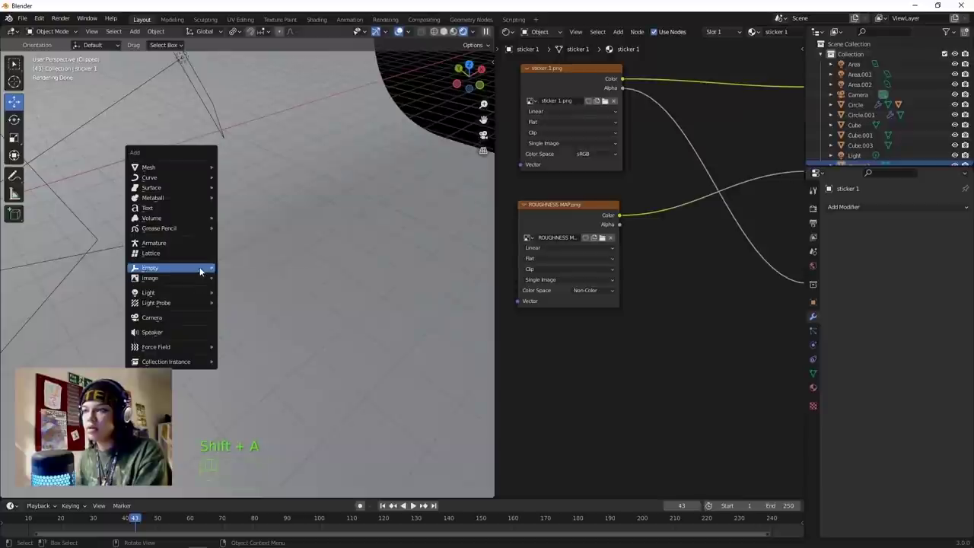
{"action": "mouse_move", "coordinate": [187, 302]}
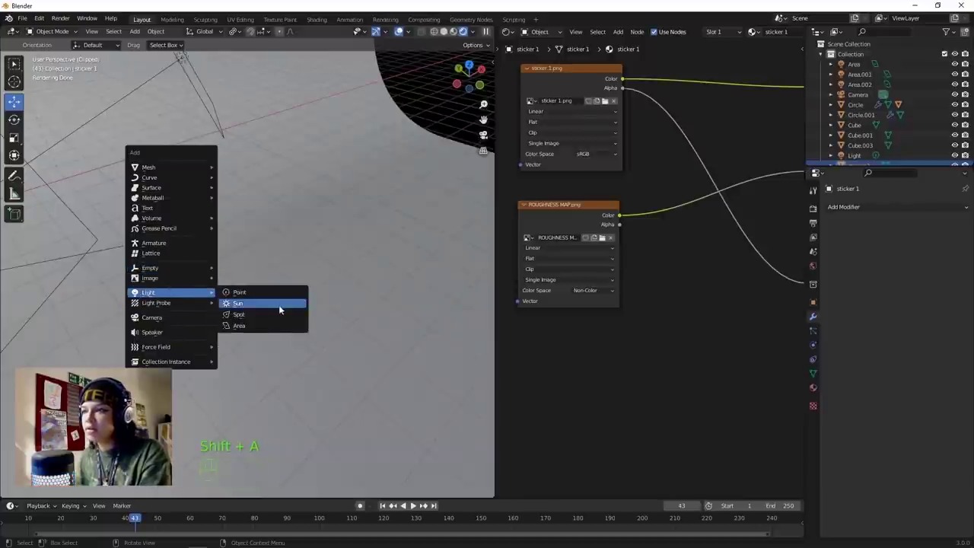
{"action": "left_click", "coordinate": [274, 297]}
{"action": "middle_click_drag", "start_coordinate": [269, 289], "coordinate": [195, 272]}
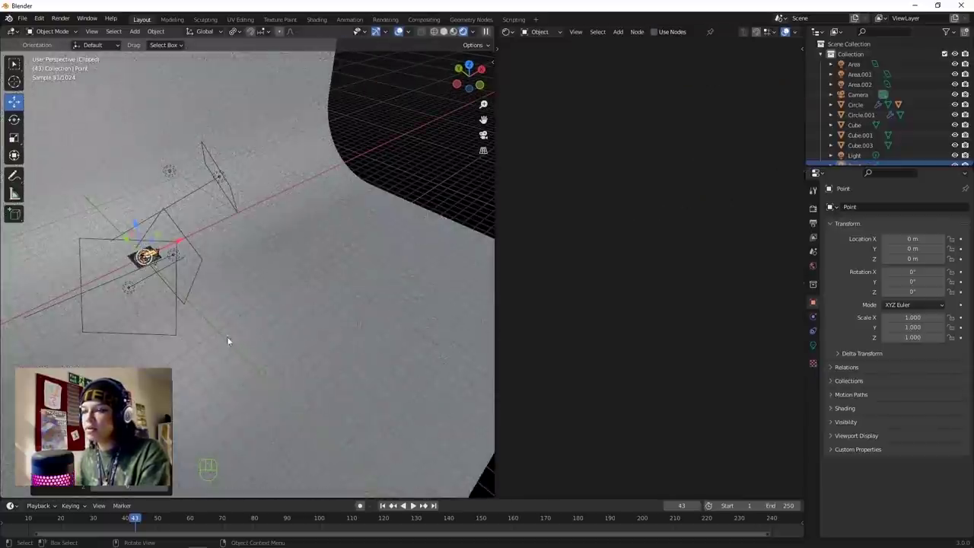
Raise the point light to about 0.67 m on Z and shift it to about 1.17 m on X, above the sticker.
{"action": "scroll", "coordinate": [141, 284], "scroll_direction": "up", "scroll_amount": 5}
{"action": "middle_click_drag", "start_coordinate": [159, 284], "coordinate": [384, 232], "text": "shift"}
{"action": "left_click_drag", "start_coordinate": [391, 167], "coordinate": [404, 121]}
{"action": "middle_click_drag", "start_coordinate": [428, 218], "coordinate": [387, 277], "text": "shift"}
{"action": "key", "text": "KP_Decimal"}
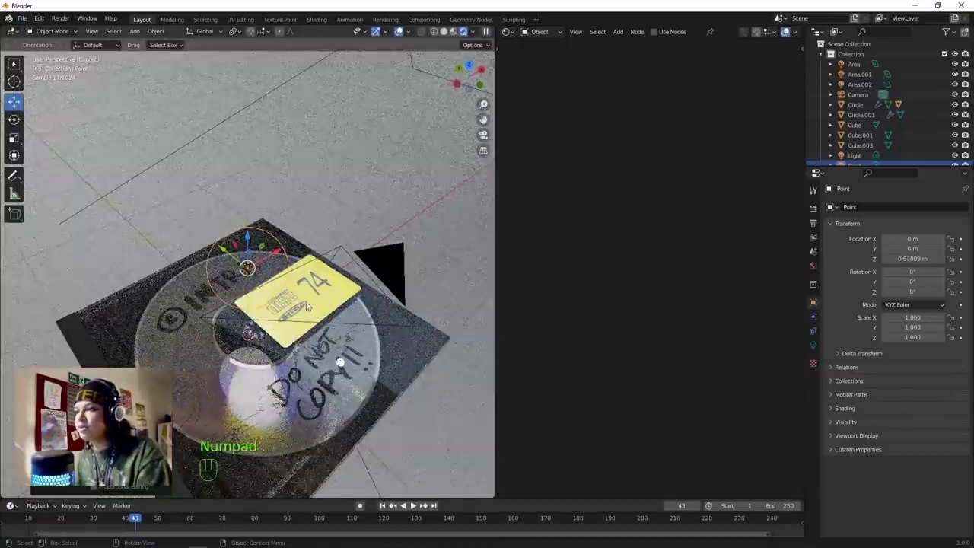
{"action": "left_click_drag", "start_coordinate": [280, 253], "coordinate": [365, 199]}
{"action": "key", "text": "KP_Decimal"}
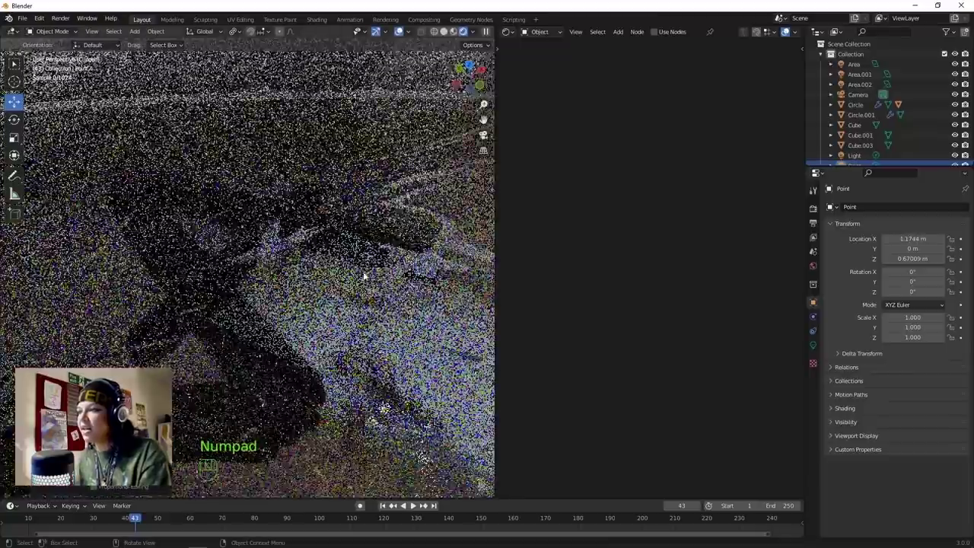
Examine how the light reflects off the sticker's printed logo from close up and at a low angle.
{"action": "scroll", "coordinate": [367, 309], "scroll_direction": "down", "scroll_amount": 5}
{"action": "left_click", "coordinate": [404, 312]}
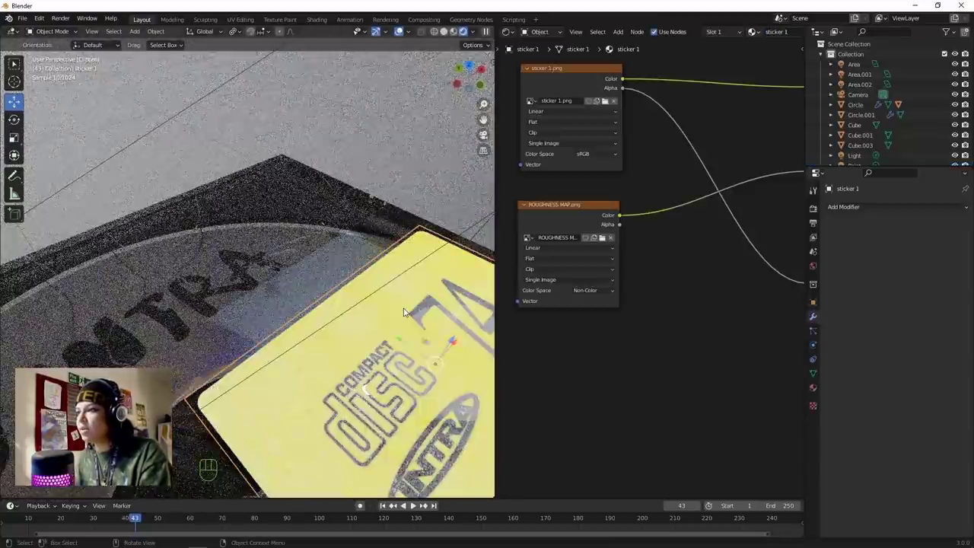
{"action": "key", "text": "KP_Decimal"}
{"action": "middle_click_drag", "start_coordinate": [404, 309], "coordinate": [272, 323]}
{"action": "scroll", "coordinate": [305, 282], "scroll_direction": "up", "scroll_amount": 3}
{"action": "middle_click_drag", "start_coordinate": [273, 323], "coordinate": [356, 261], "text": "shift"}
{"action": "scroll", "coordinate": [343, 244], "scroll_direction": "up", "scroll_amount": 3}
{"action": "scroll", "coordinate": [387, 277], "scroll_direction": "up", "scroll_amount": 2}
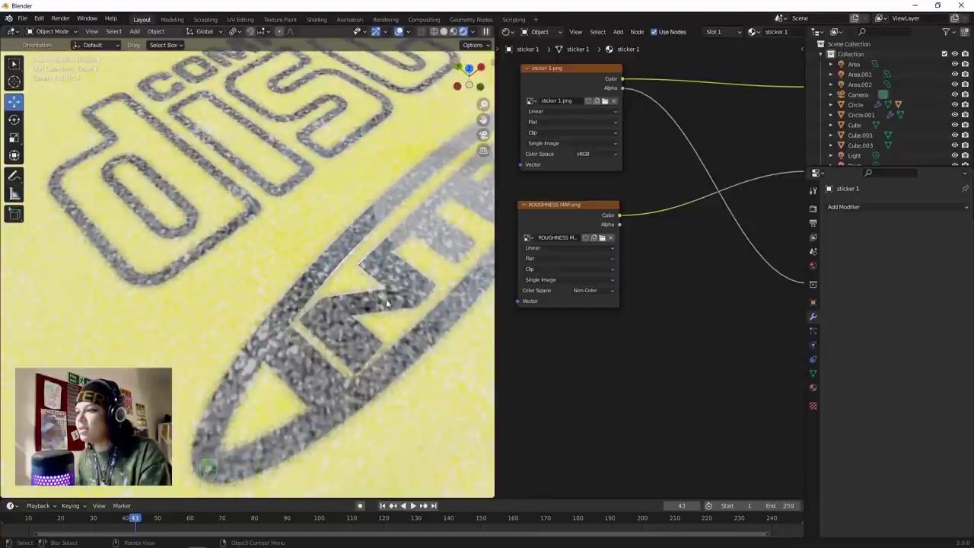
{"action": "middle_click_drag", "start_coordinate": [397, 327], "coordinate": [389, 274]}
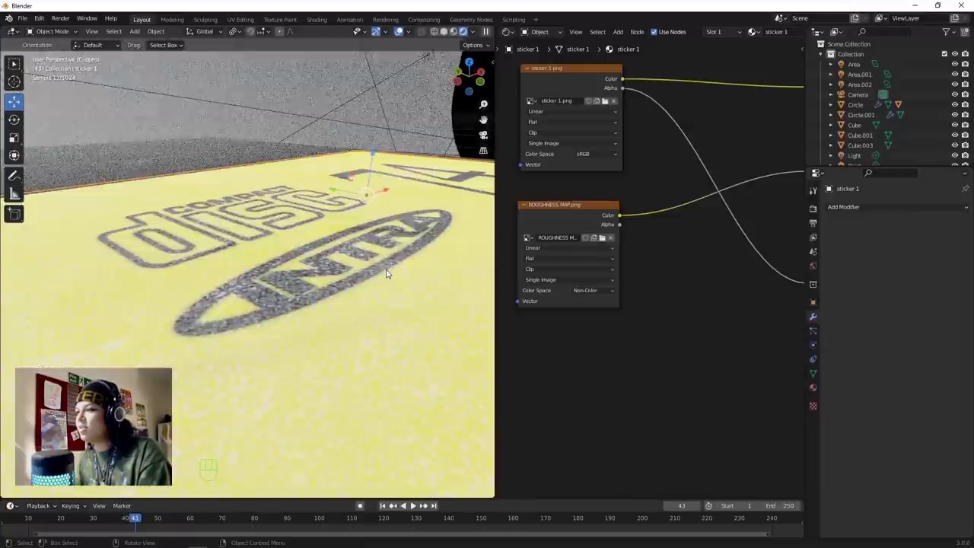
Duplicate the roughness map image node in the sticker material and place the copy just below the original.
{"action": "middle_click_drag", "start_coordinate": [330, 306], "coordinate": [363, 299]}
{"action": "middle_click_drag", "start_coordinate": [290, 318], "coordinate": [234, 318]}
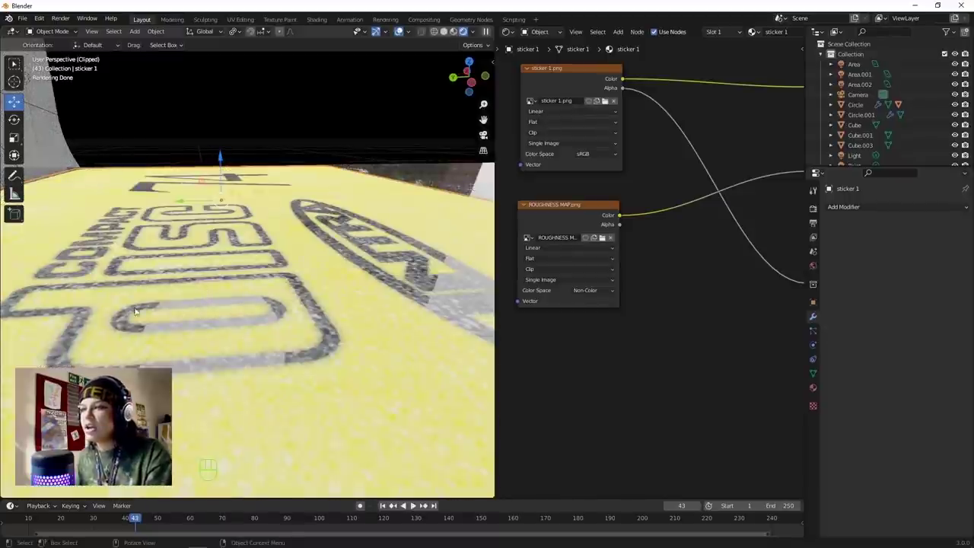
{"action": "middle_click_drag", "start_coordinate": [169, 281], "coordinate": [395, 288]}
{"action": "scroll", "coordinate": [555, 333], "scroll_direction": "down", "scroll_amount": 1}
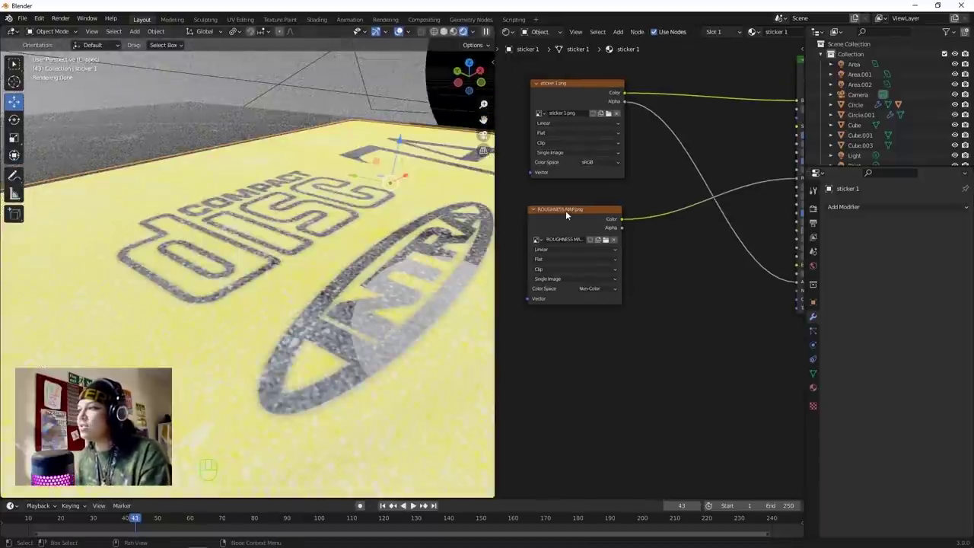
{"action": "left_click", "coordinate": [566, 210]}
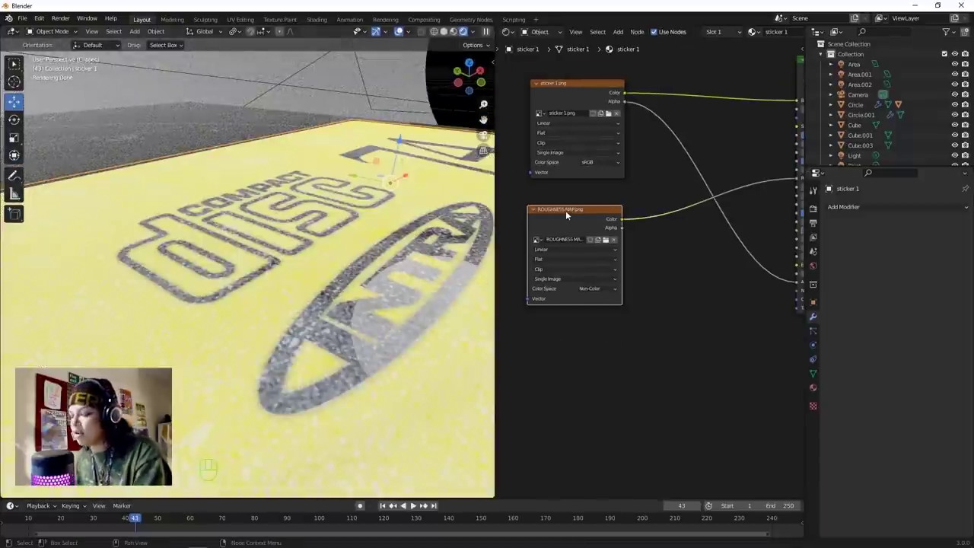
{"action": "key", "text": "shift+d"}
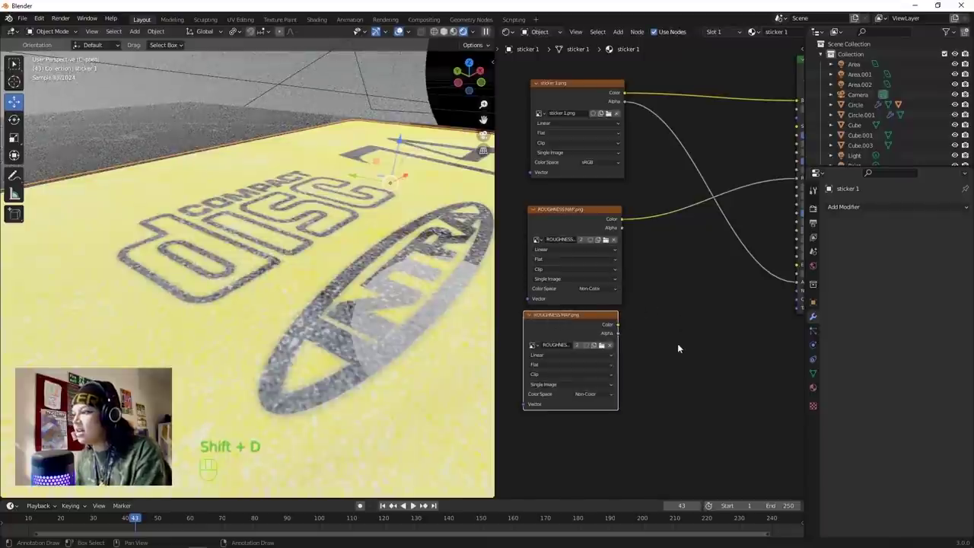
Add a Bump node and feed the duplicated map's Color into its Height and its Normal into the Principled BSDF's Normal.
{"action": "key", "text": "shift+a"}
{"action": "left_click", "coordinate": [678, 349]}
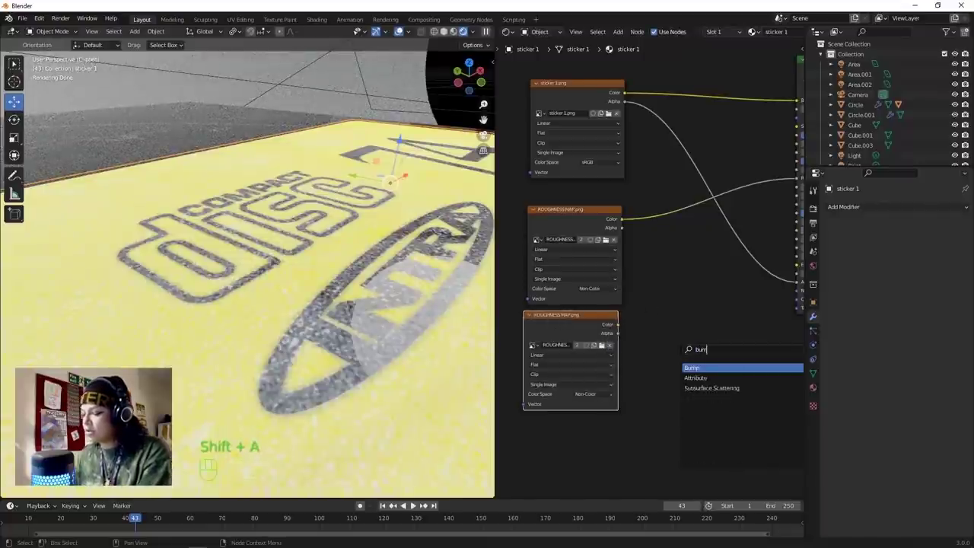
{"action": "key", "text": "Return"}
{"action": "left_click", "coordinate": [694, 287]}
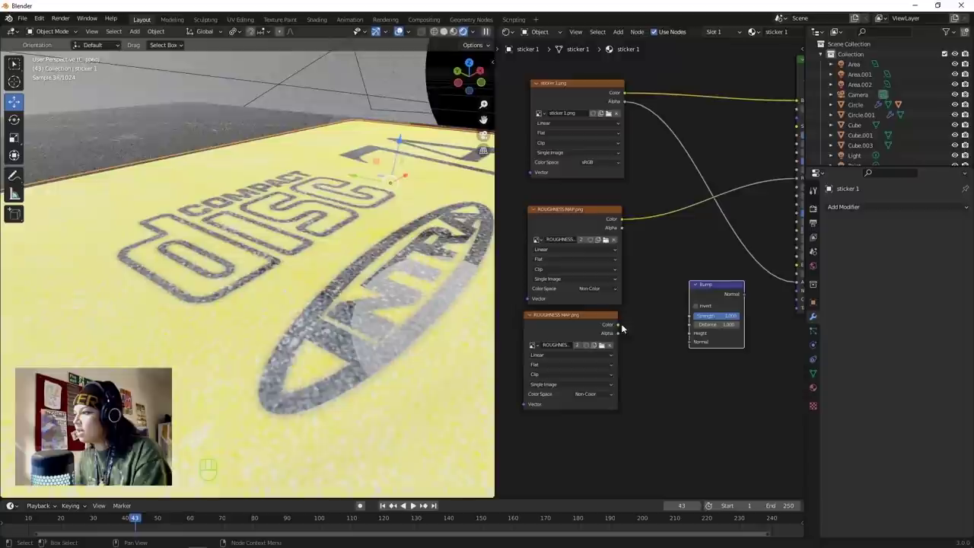
{"action": "left_click_drag", "start_coordinate": [744, 294], "coordinate": [724, 291]}
Examine the bump relief on the sticker's printed logo up close, and check how the sticker looks on the whole CD case.
{"action": "middle_click_drag", "start_coordinate": [472, 301], "coordinate": [373, 350]}
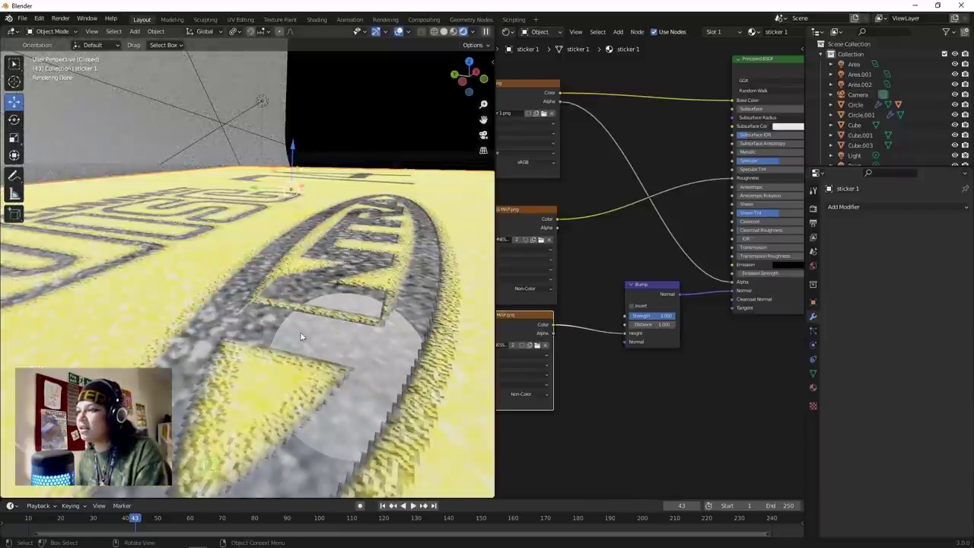
{"action": "middle_click_drag", "start_coordinate": [299, 336], "coordinate": [289, 345]}
{"action": "scroll", "coordinate": [319, 373], "scroll_direction": "down", "scroll_amount": 2}
{"action": "scroll", "coordinate": [312, 346], "scroll_direction": "up", "scroll_amount": 3}
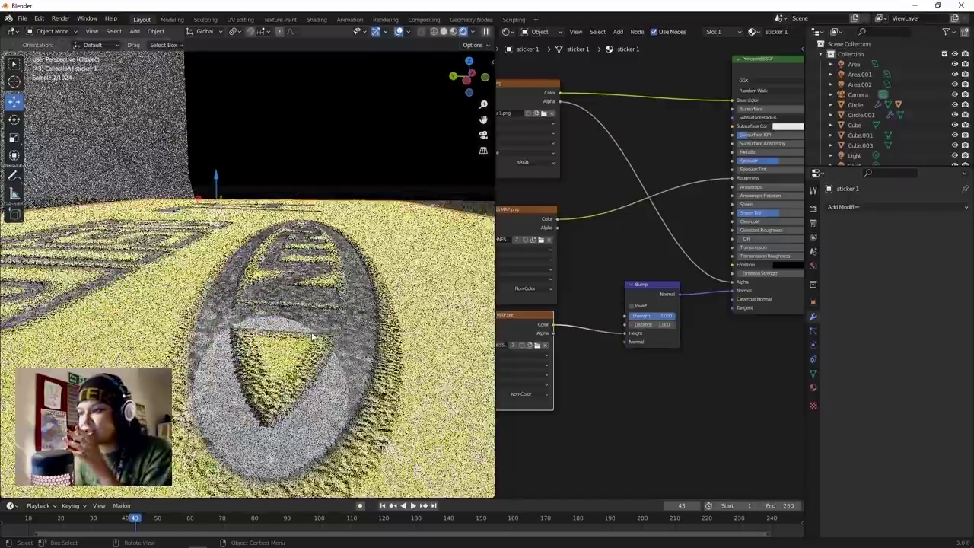
{"action": "scroll", "coordinate": [247, 356], "scroll_direction": "up", "scroll_amount": 1}
{"action": "scroll", "coordinate": [246, 354], "scroll_direction": "up", "scroll_amount": 2}
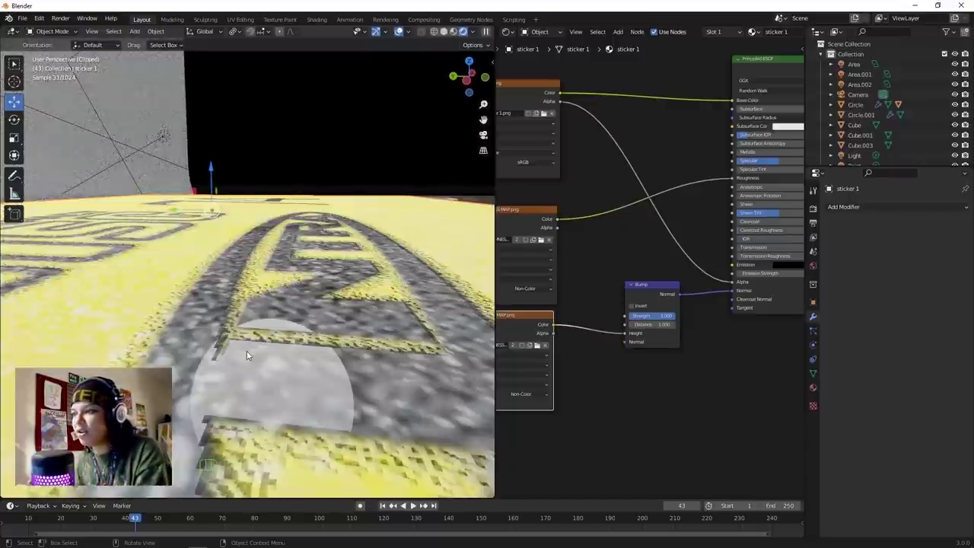
{"action": "scroll", "coordinate": [246, 354], "scroll_direction": "down", "scroll_amount": 2}
{"action": "scroll", "coordinate": [348, 333], "scroll_direction": "up", "scroll_amount": 2}
{"action": "scroll", "coordinate": [347, 332], "scroll_direction": "down", "scroll_amount": 4}
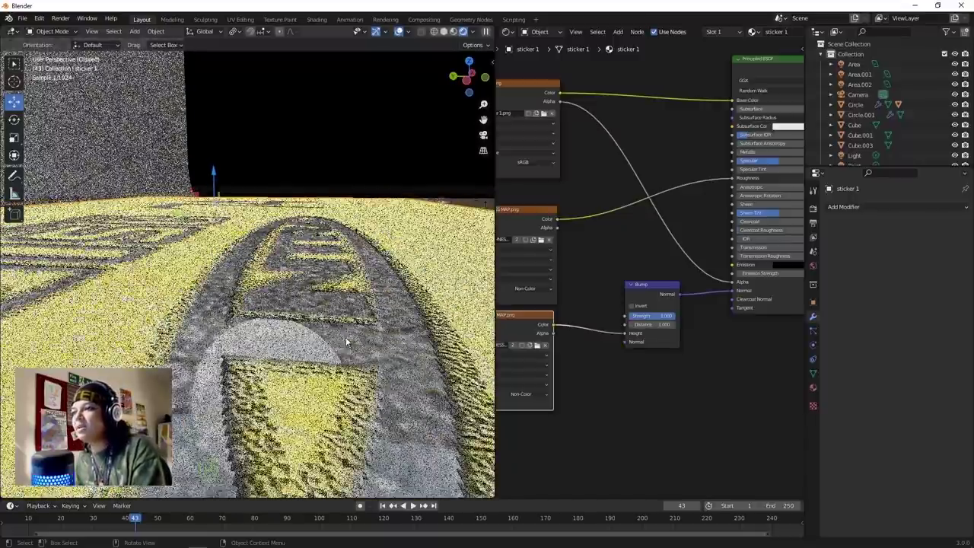
{"action": "middle_click_drag", "start_coordinate": [297, 276], "coordinate": [253, 307]}
{"action": "middle_click_drag", "start_coordinate": [305, 242], "coordinate": [181, 356]}
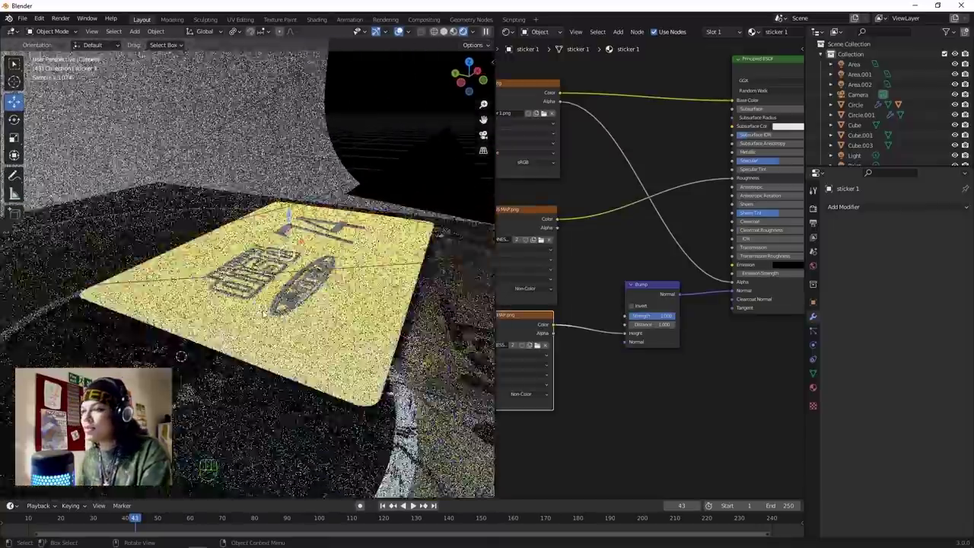
{"action": "middle_click_drag", "start_coordinate": [264, 312], "coordinate": [315, 348]}
{"action": "scroll", "coordinate": [302, 326], "scroll_direction": "down", "scroll_amount": 7}
{"action": "middle_click_drag", "start_coordinate": [276, 309], "coordinate": [293, 304]}
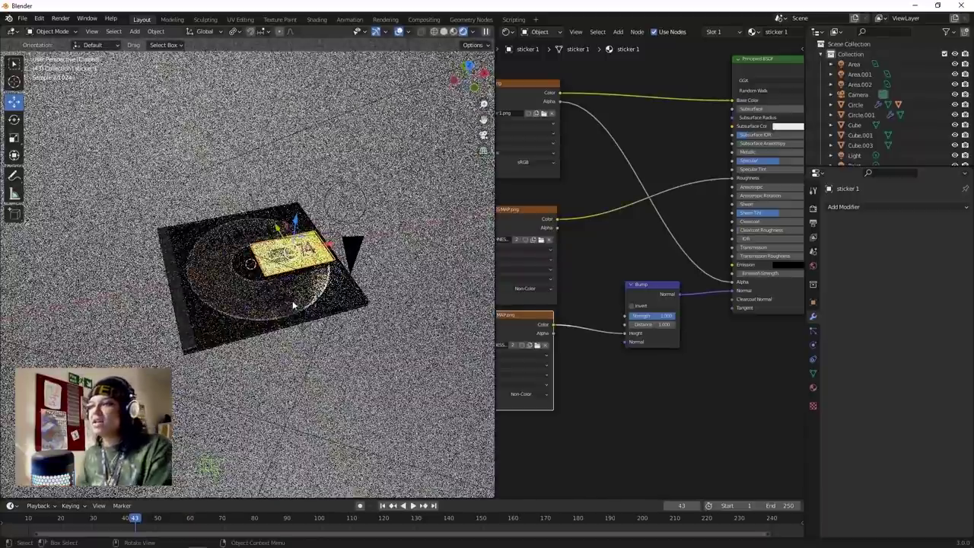
{"action": "scroll", "coordinate": [293, 305], "scroll_direction": "up", "scroll_amount": 10}
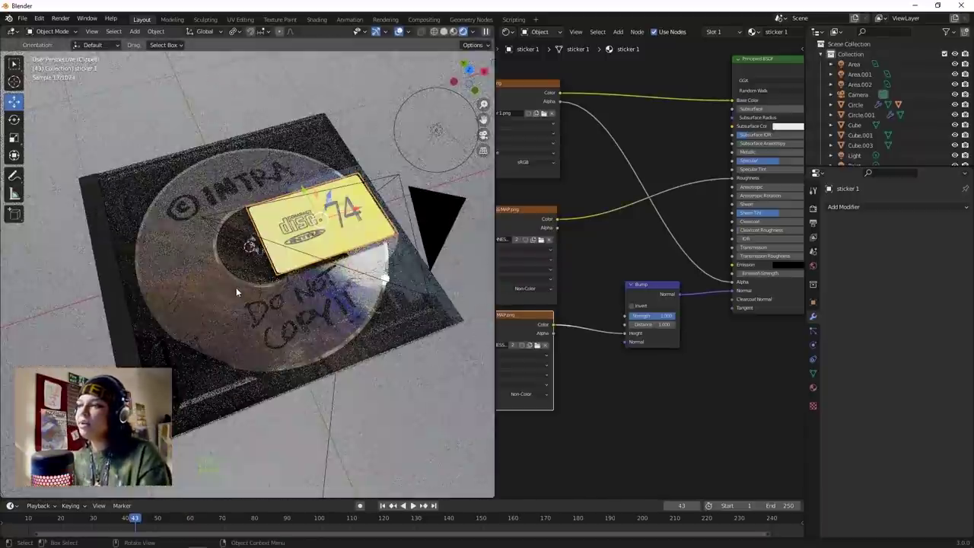
{"action": "scroll", "coordinate": [236, 287], "scroll_direction": "up", "scroll_amount": 3}
Parent the yellow sticker to the clear CD case and hide the case to expose the disc and tray.
{"action": "left_click", "coordinate": [206, 271]}
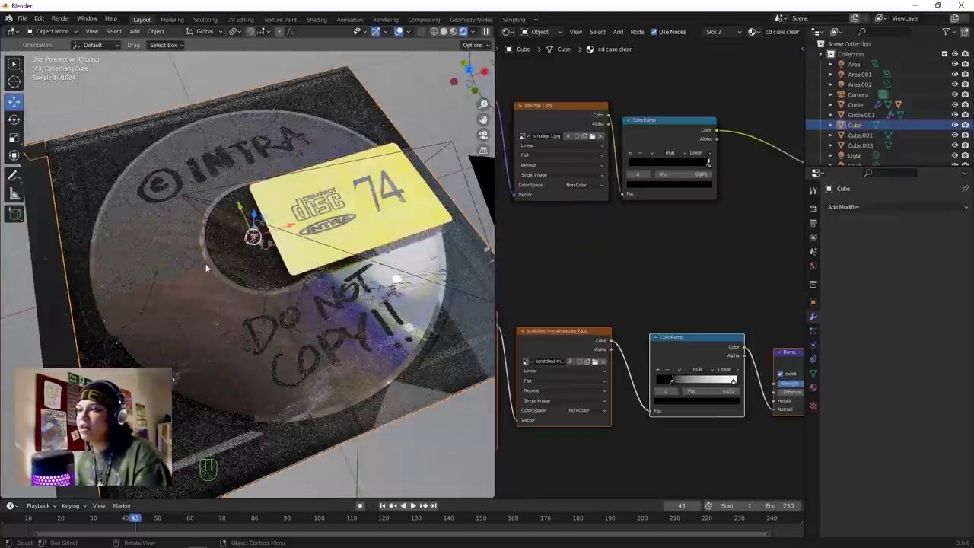
{"action": "scroll", "coordinate": [205, 267], "scroll_direction": "down", "scroll_amount": 8}
{"action": "scroll", "coordinate": [208, 266], "scroll_direction": "up", "scroll_amount": 7}
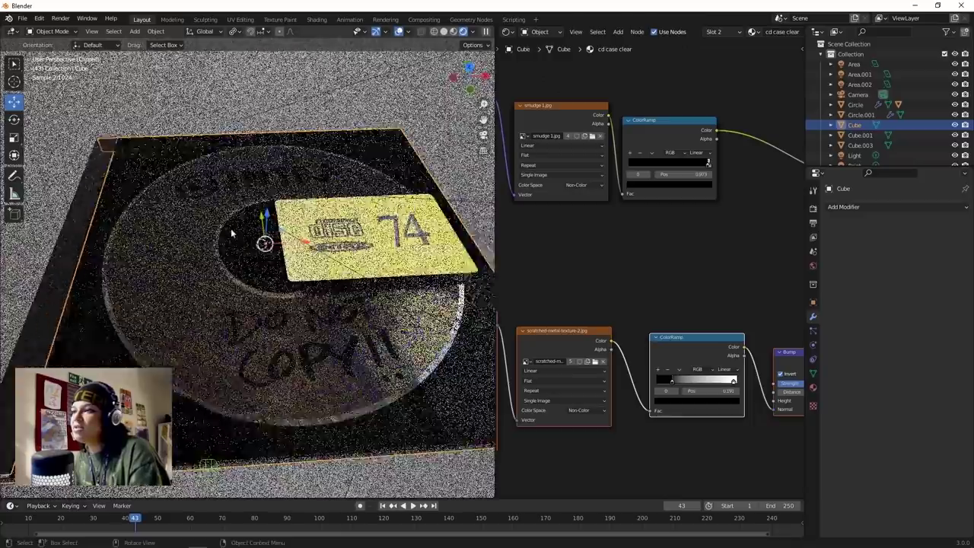
{"action": "middle_click_drag", "start_coordinate": [231, 228], "coordinate": [174, 184]}
{"action": "left_click", "coordinate": [175, 186]}
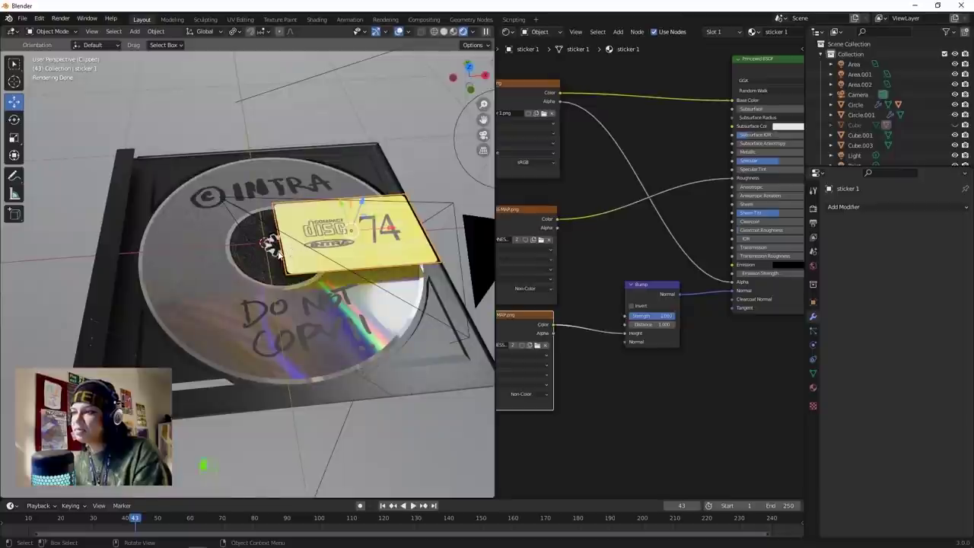
Unhide the clear CD case and parent the disc, the black plastic tray and the handwritten lettering to it.
{"action": "left_click", "coordinate": [277, 251]}
{"action": "left_click", "coordinate": [218, 225], "text": "shift"}
{"action": "left_click", "coordinate": [156, 180], "text": "shift"}
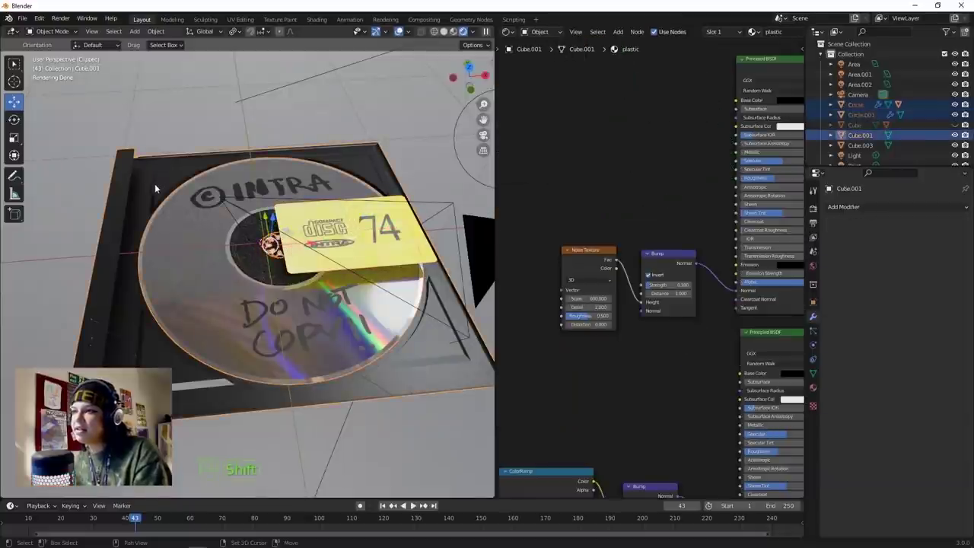
{"action": "left_click", "coordinate": [204, 198], "text": "shift"}
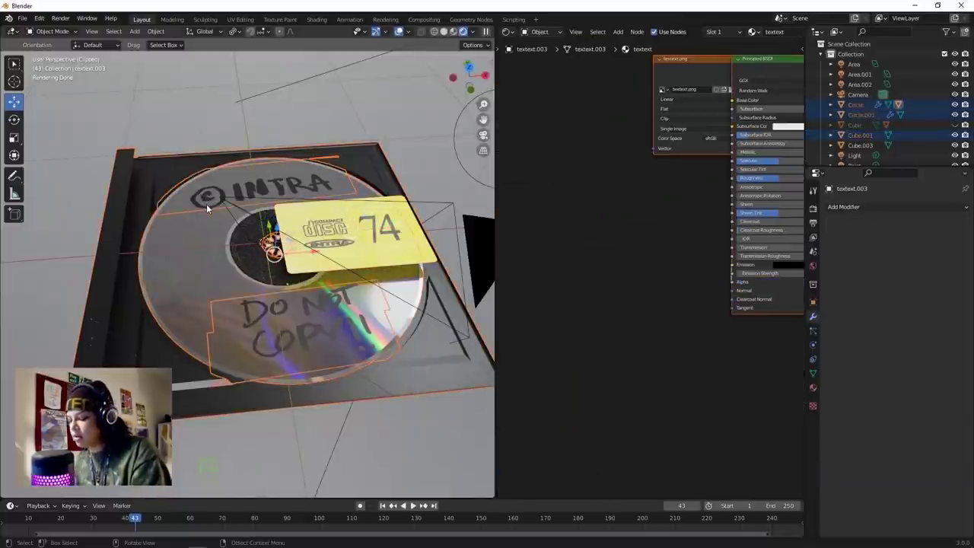
{"action": "key", "text": "alt+h"}
{"action": "left_click", "coordinate": [155, 175], "text": "shift"}
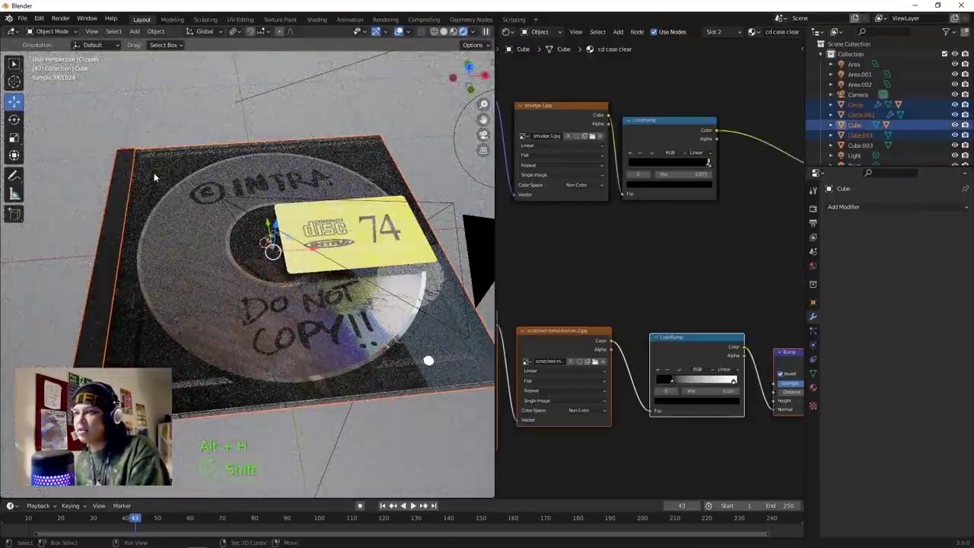
{"action": "key", "text": "ctrl+p"}
{"action": "left_click", "coordinate": [178, 191]}
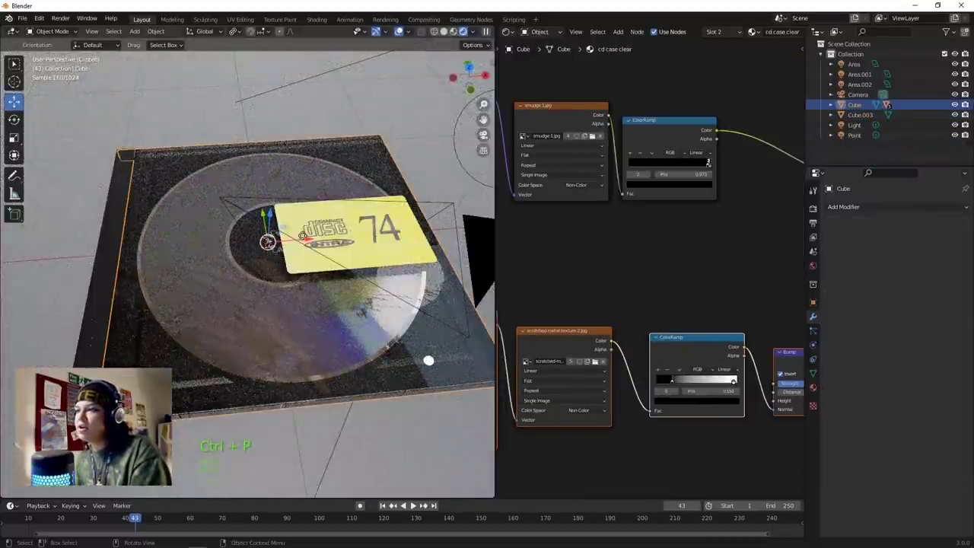
Rotate the parented CD case assembly with the Rotate tool so it lies at an angle on the backdrop.
{"action": "mouse_move", "coordinate": [303, 238]}
{"action": "left_mouse_down"}
{"action": "mouse_move", "coordinate": [323, 236]}
{"action": "mouse_move", "coordinate": [231, 243]}
{"action": "mouse_move", "coordinate": [294, 238]}
{"action": "left_mouse_up"}
{"action": "scroll", "coordinate": [262, 227], "scroll_direction": "down", "scroll_amount": 3}
{"action": "scroll", "coordinate": [261, 226], "scroll_direction": "up", "scroll_amount": 3}
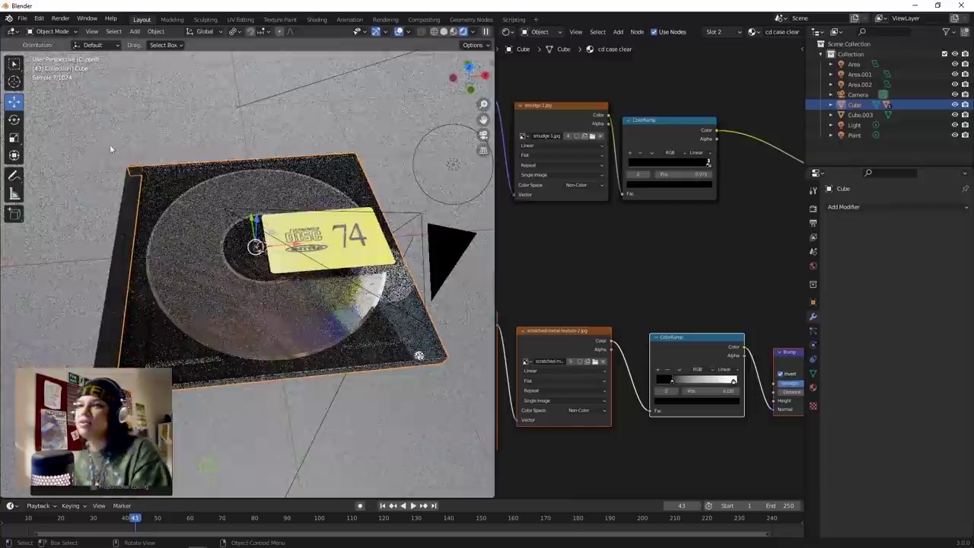
{"action": "key", "text": "shift+space"}
{"action": "key", "text": "r"}
{"action": "left_click_drag", "start_coordinate": [257, 222], "coordinate": [273, 227]}
{"action": "key", "text": "ctrl+z"}
{"action": "scroll", "coordinate": [273, 226], "scroll_direction": "down", "scroll_amount": 4}
{"action": "middle_click_drag", "start_coordinate": [273, 227], "coordinate": [297, 228]}
{"action": "scroll", "coordinate": [266, 259], "scroll_direction": "up", "scroll_amount": 1}
{"action": "left_click_drag", "start_coordinate": [242, 289], "coordinate": [254, 243]}
{"action": "scroll", "coordinate": [254, 242], "scroll_direction": "up", "scroll_amount": 4}
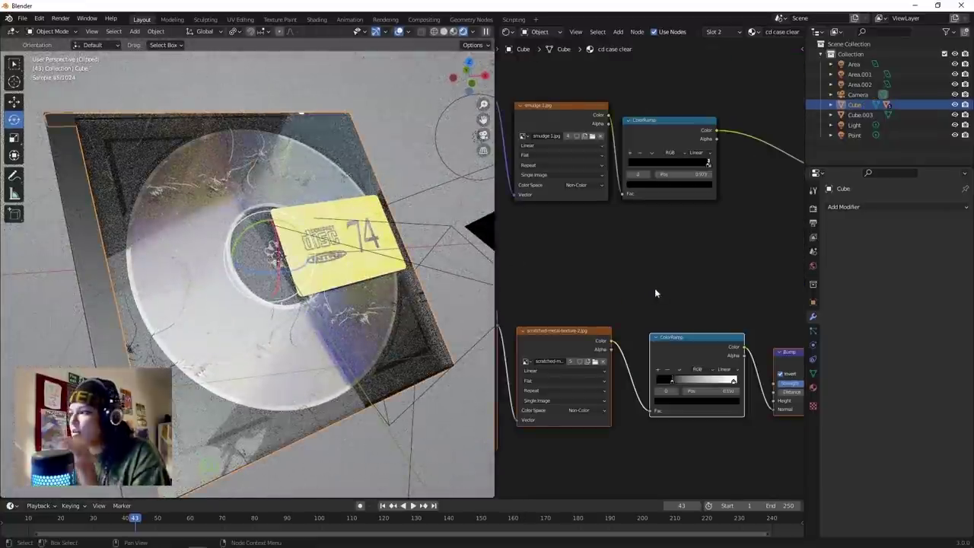
Reframe the angled CD case from above in the camera view with Camera to View enabled.
{"action": "scroll", "coordinate": [653, 292], "scroll_direction": "down", "scroll_amount": 2}
{"action": "middle_click_drag", "start_coordinate": [648, 304], "coordinate": [615, 287]}
{"action": "left_click_drag", "start_coordinate": [617, 352], "coordinate": [633, 354]}
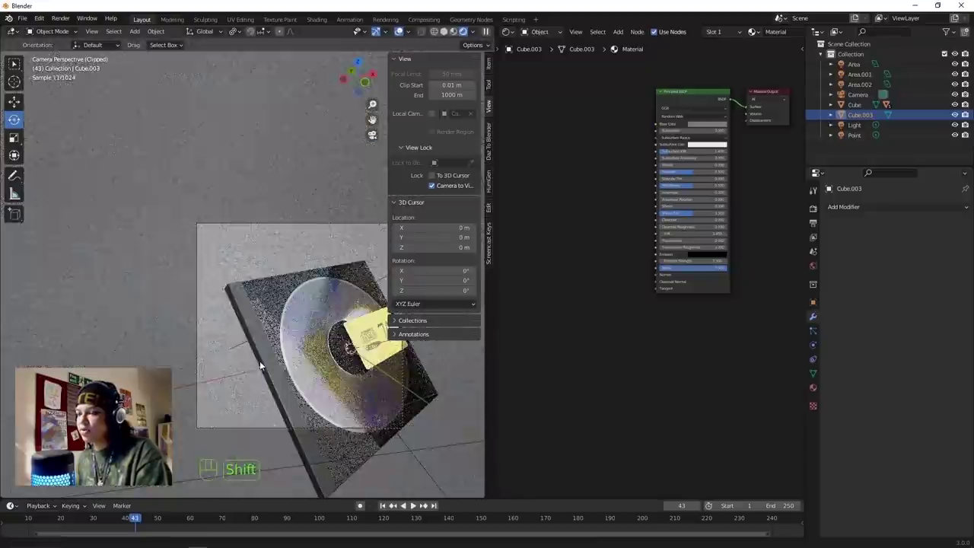
{"action": "middle_click_drag", "start_coordinate": [260, 361], "coordinate": [274, 345]}
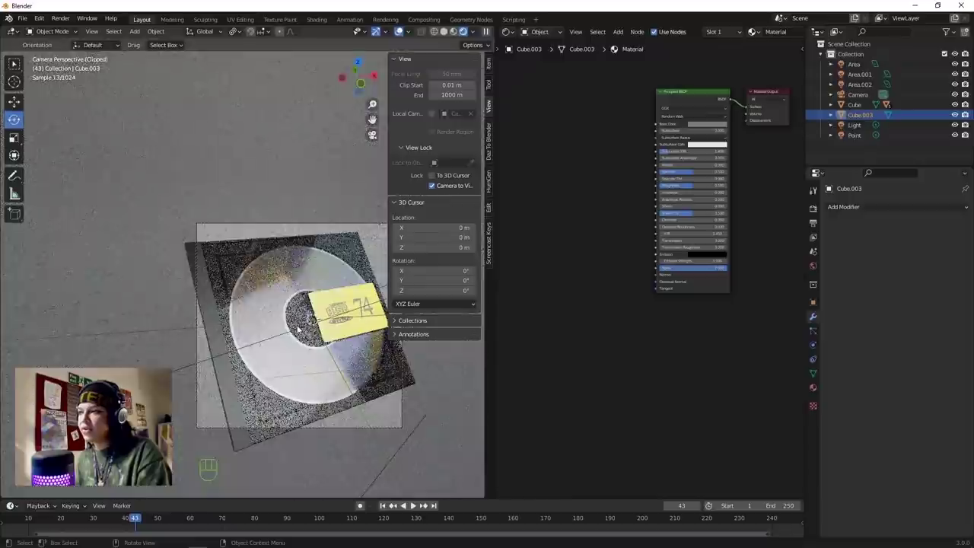
Set the Cycles viewport sampling to a maximum of 500 samples.
{"action": "left_click", "coordinate": [814, 284]}
{"action": "left_click", "coordinate": [813, 252]}
{"action": "left_click", "coordinate": [813, 222]}
{"action": "left_click", "coordinate": [813, 208]}
{"action": "left_click", "coordinate": [813, 223]}
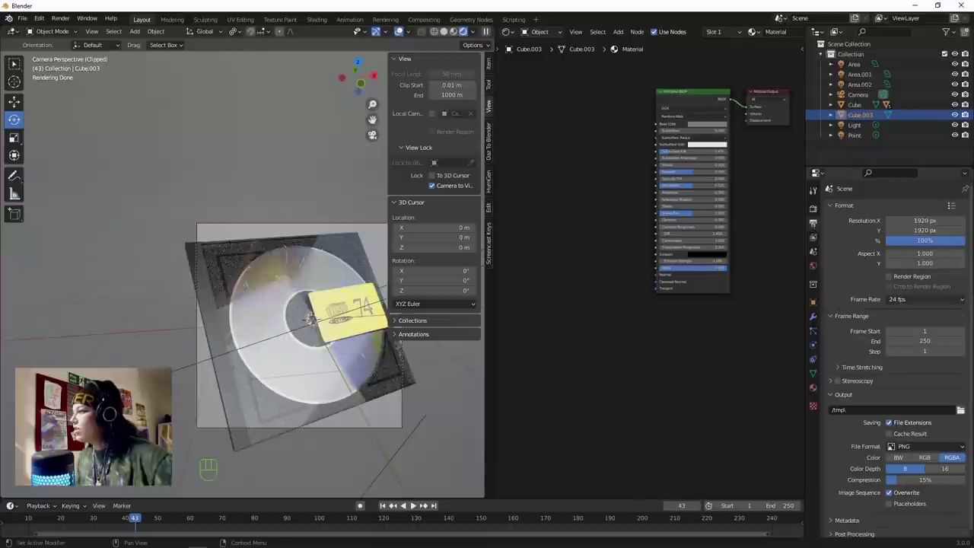
{"action": "left_click", "coordinate": [814, 236]}
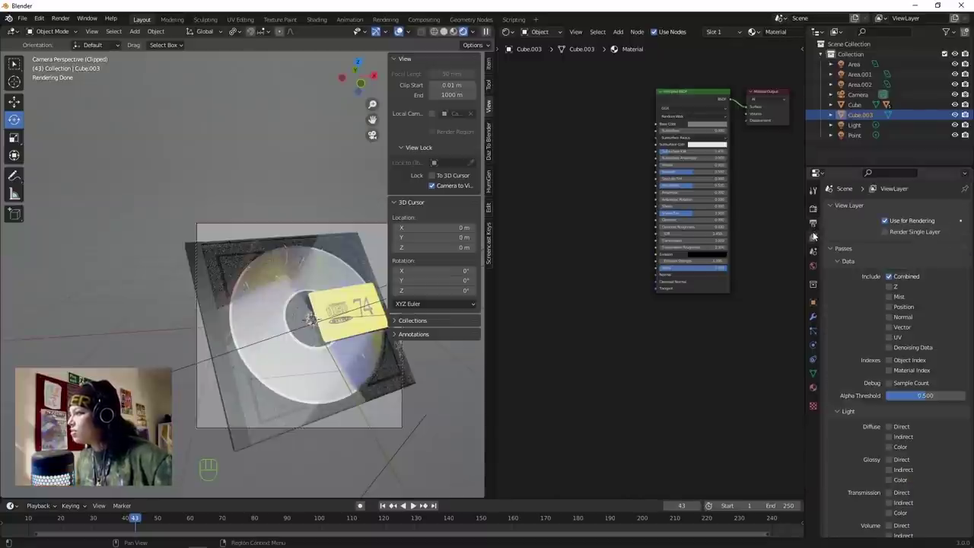
{"action": "left_click", "coordinate": [813, 209]}
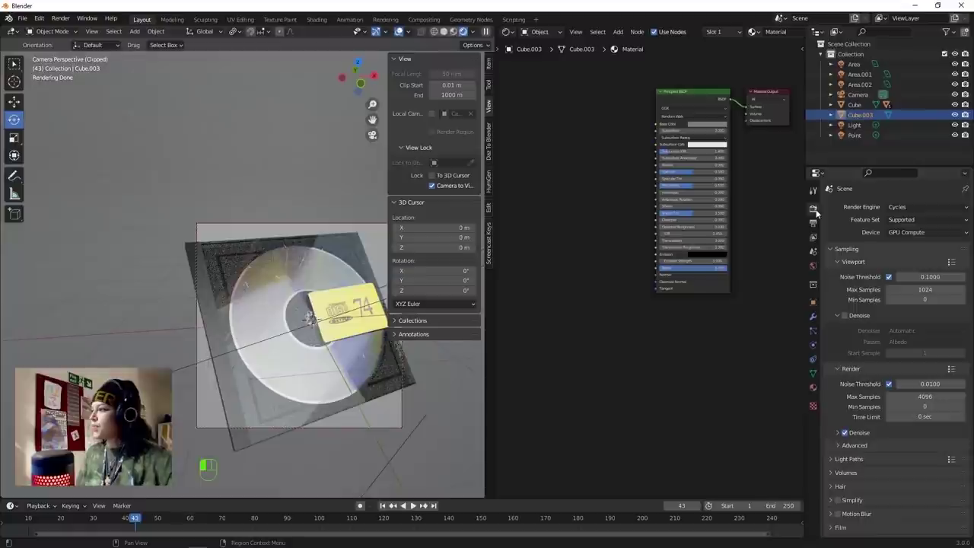
{"action": "left_click", "coordinate": [906, 290]}
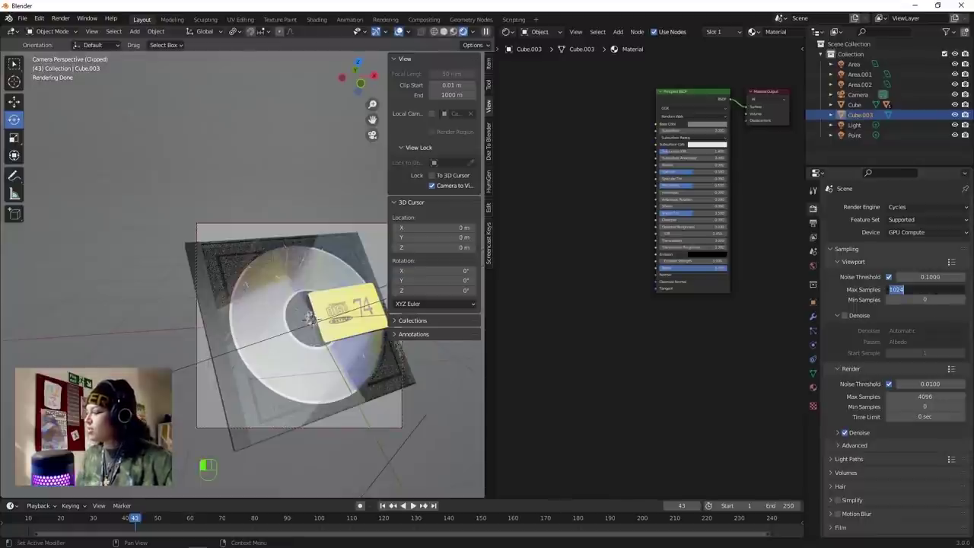
{"action": "type", "text": "500"}
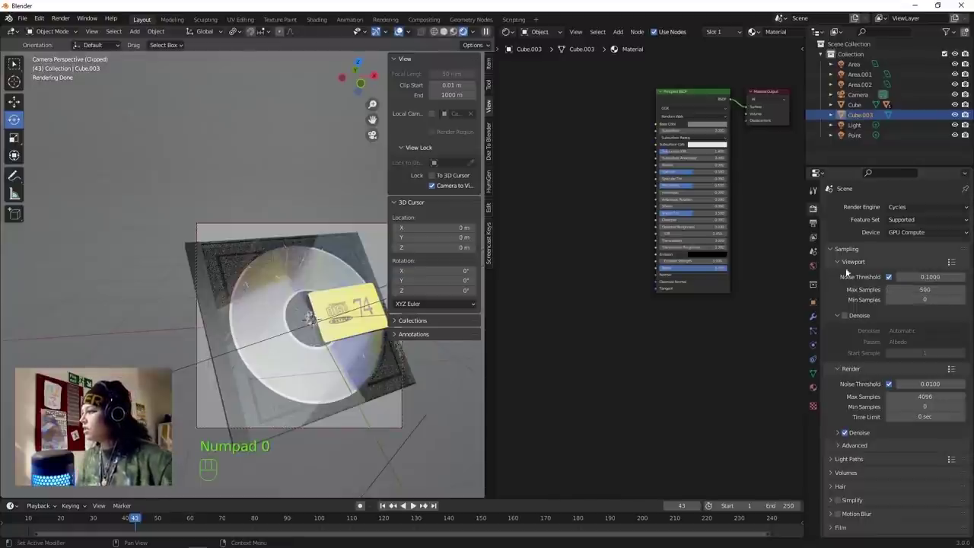
Enable the Denoising Data pass for the view layer and turn on Use Nodes for compositing.
{"action": "left_click", "coordinate": [813, 317]}
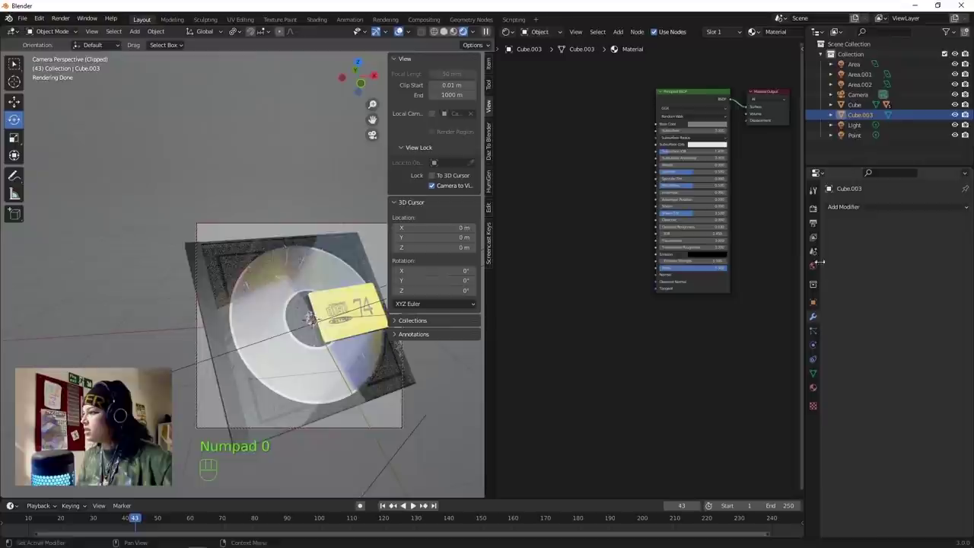
{"action": "left_click", "coordinate": [813, 237]}
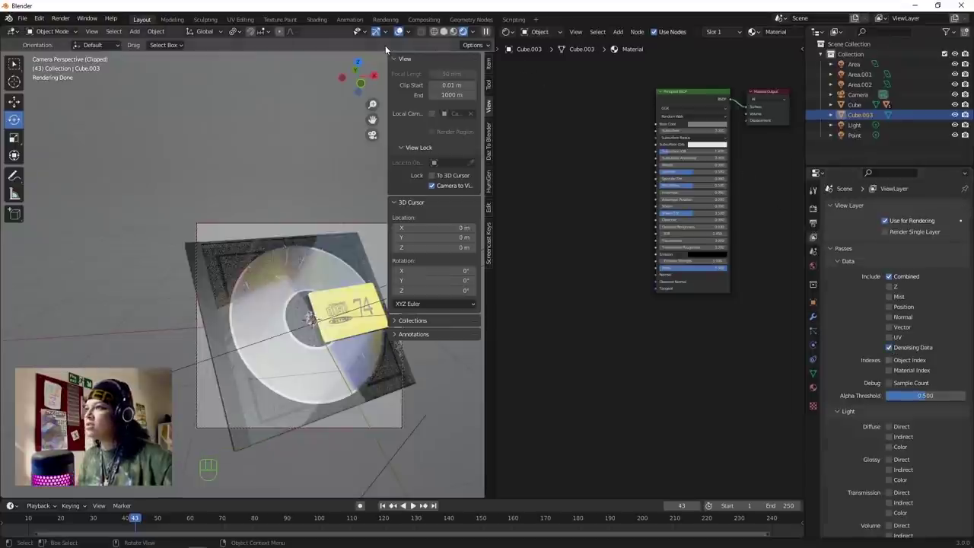
{"action": "left_click", "coordinate": [423, 19]}
{"action": "left_click", "coordinate": [125, 31]}
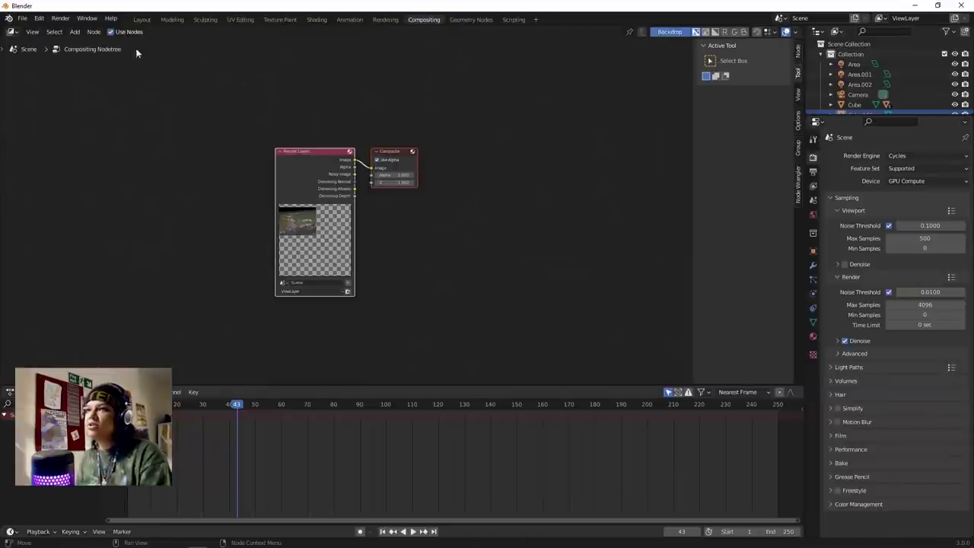
Spread the Render Layers and Composite nodes apart and insert a Denoise node on the Image link between them.
{"action": "left_click_drag", "start_coordinate": [304, 148], "coordinate": [138, 149]}
{"action": "scroll", "coordinate": [283, 209], "scroll_direction": "up", "scroll_amount": 3}
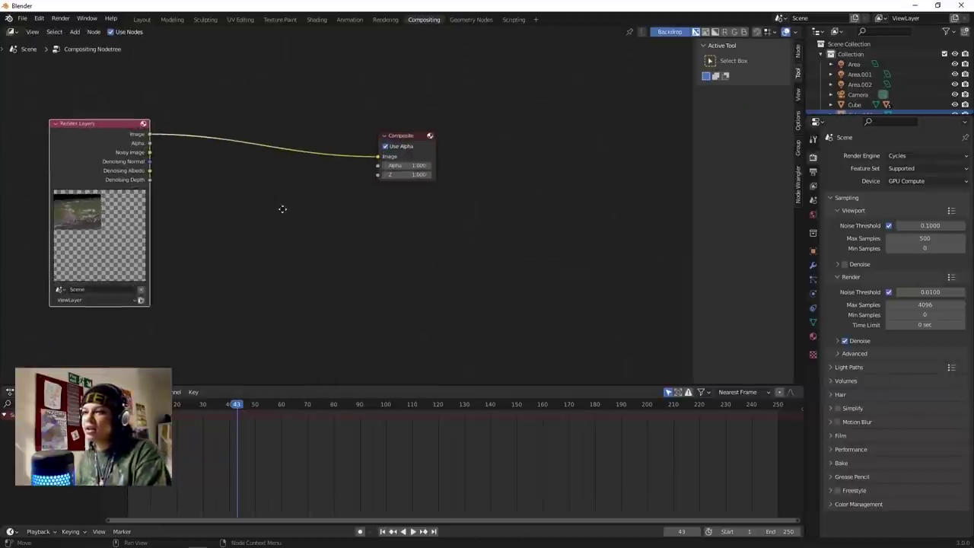
{"action": "middle_click_drag", "start_coordinate": [282, 208], "coordinate": [313, 220]}
{"action": "key", "text": "shift+a"}
{"action": "left_click", "coordinate": [309, 220]}
{"action": "type", "text": "denoise"}
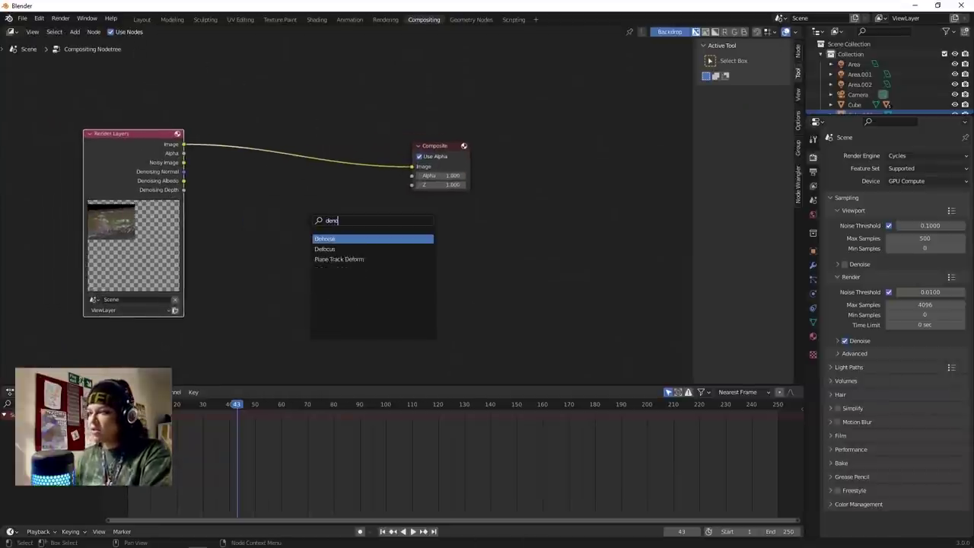
{"action": "key", "text": "Return"}
{"action": "left_click", "coordinate": [248, 129]}
Connect Denoising Normal and Denoising Albedo to the Denoise node's Normal and Albedo inputs, and return to the Layout workspace.
{"action": "left_click_drag", "start_coordinate": [183, 171], "coordinate": [273, 207]}
{"action": "left_click_drag", "start_coordinate": [184, 180], "coordinate": [272, 221]}
{"action": "left_click", "coordinate": [143, 19]}
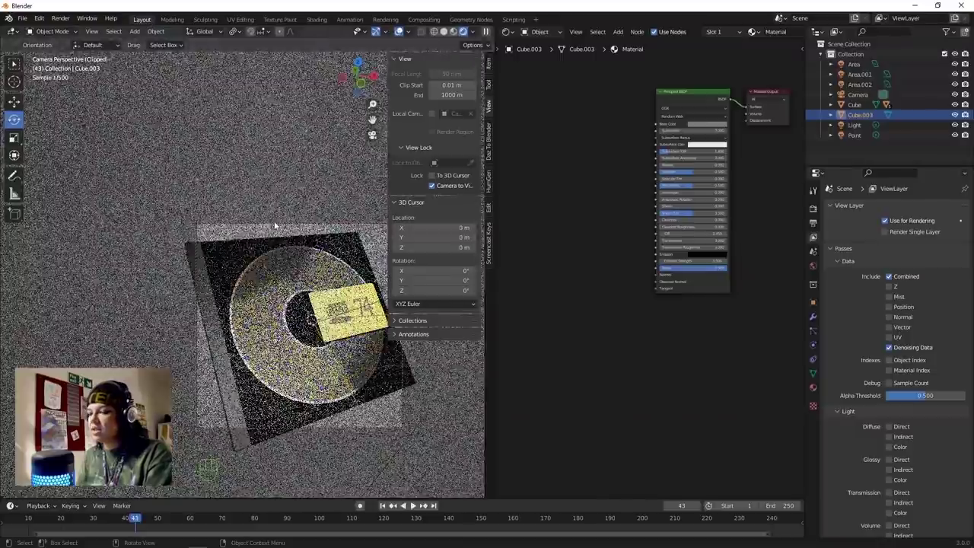
Toggle the viewport to Solid and back to Rendered shading, and shift the locked camera to reframe the CD case.
{"action": "key", "text": "z"}
{"action": "left_click", "coordinate": [343, 220]}
{"action": "key", "text": "z"}
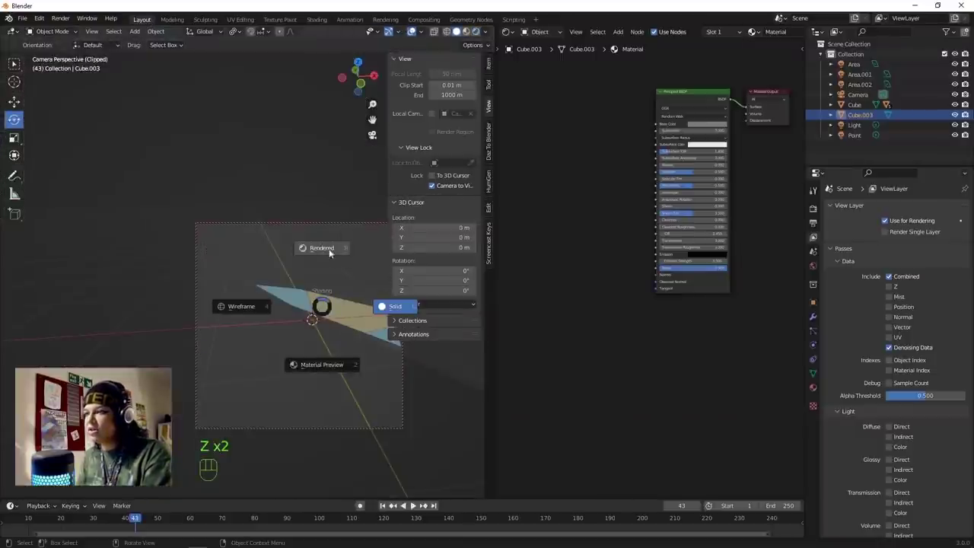
{"action": "left_click", "coordinate": [340, 231]}
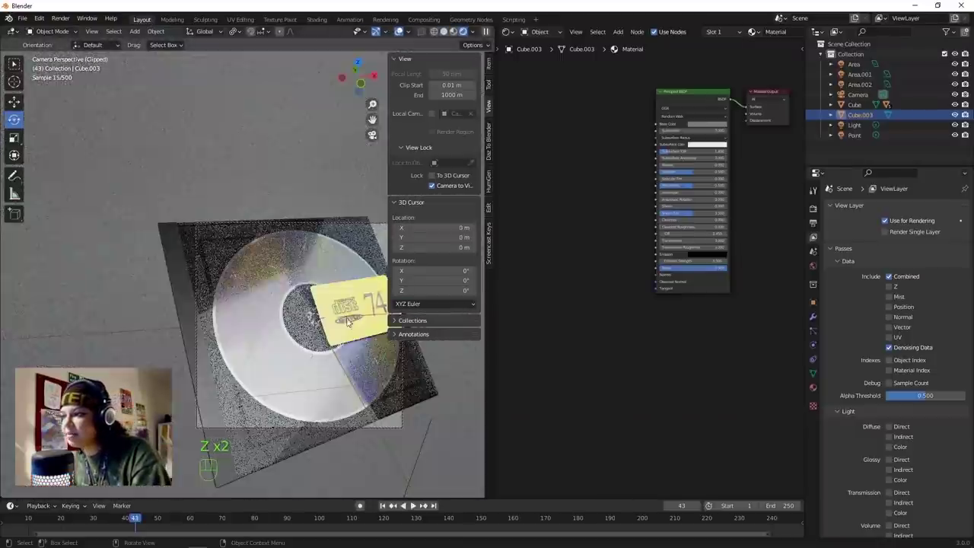
{"action": "mouse_move", "coordinate": [355, 328]}
{"action": "middle_mouse_down", "text": "shift"}
{"action": "mouse_move", "coordinate": [344, 329]}
{"action": "mouse_move", "coordinate": [356, 327]}
{"action": "middle_mouse_up", "text": "shift"}
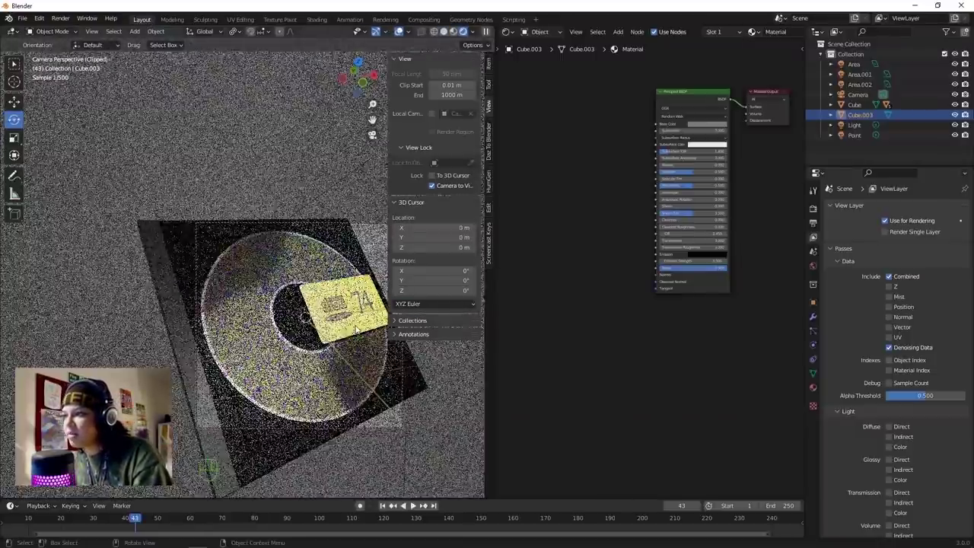
{"action": "middle_click_drag", "start_coordinate": [323, 359], "coordinate": [327, 338], "text": "shift"}
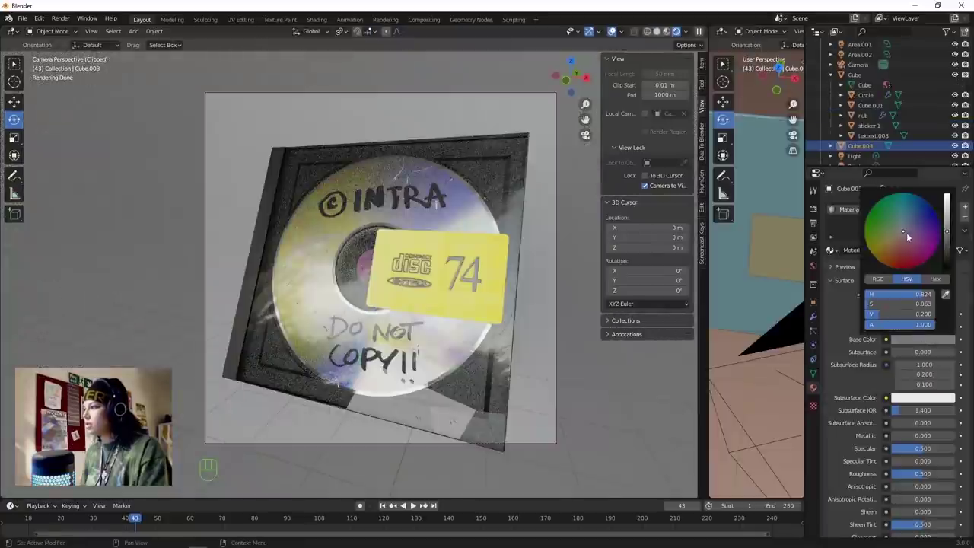
Tint the backdrop material's Base Color muted green (hue 0.311, saturation 0.487), switch the viewport to Solid shading and render the frame.
{"action": "left_click_drag", "start_coordinate": [908, 237], "coordinate": [893, 226]}
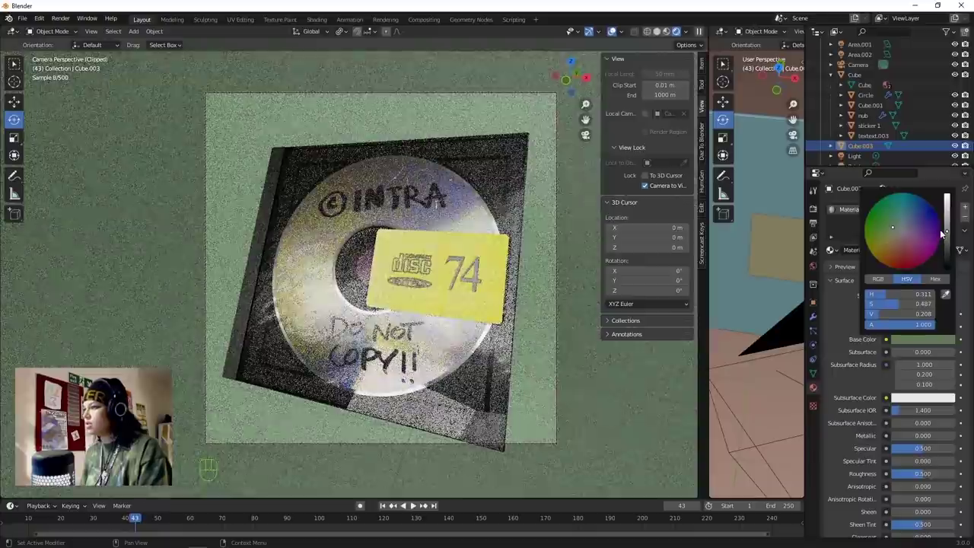
{"action": "key", "text": "z"}
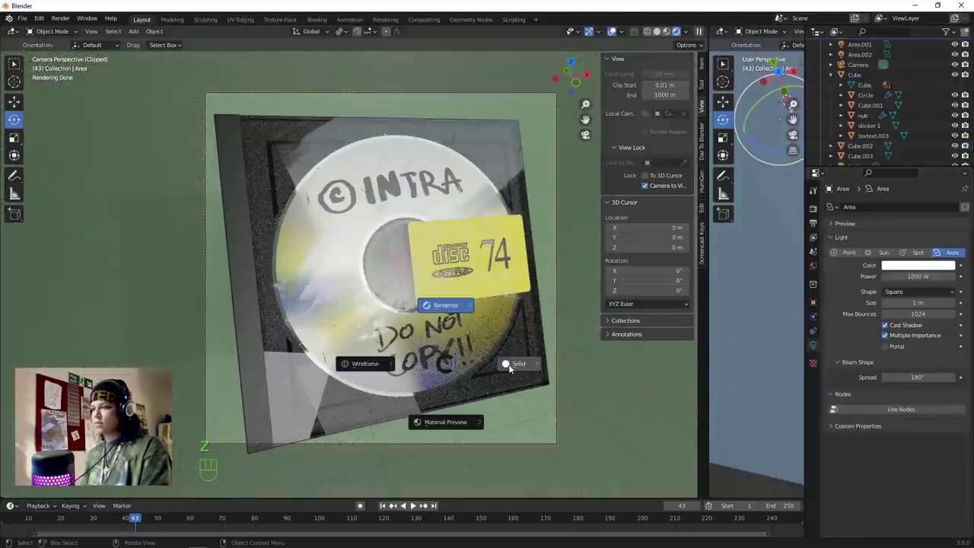
{"action": "left_click", "coordinate": [516, 363]}
{"action": "key", "text": "F12"}
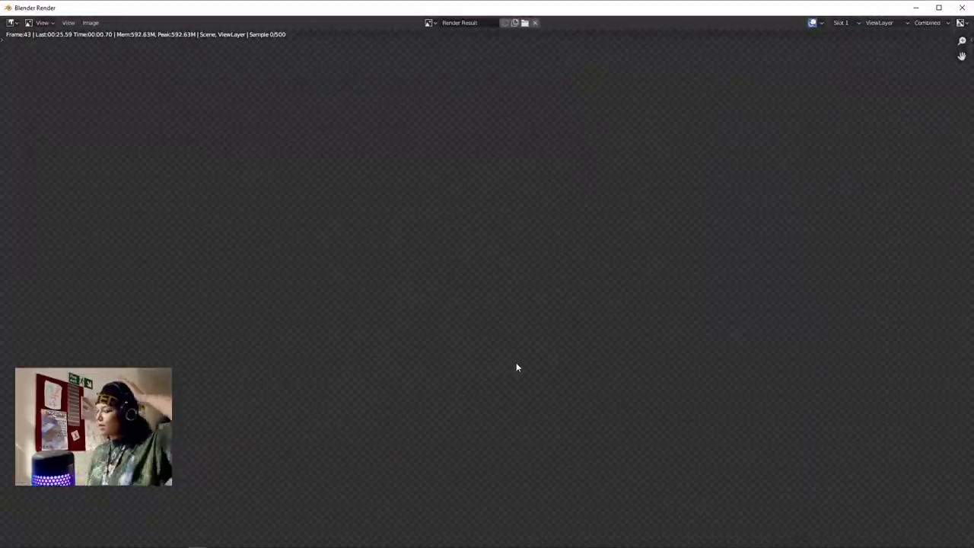